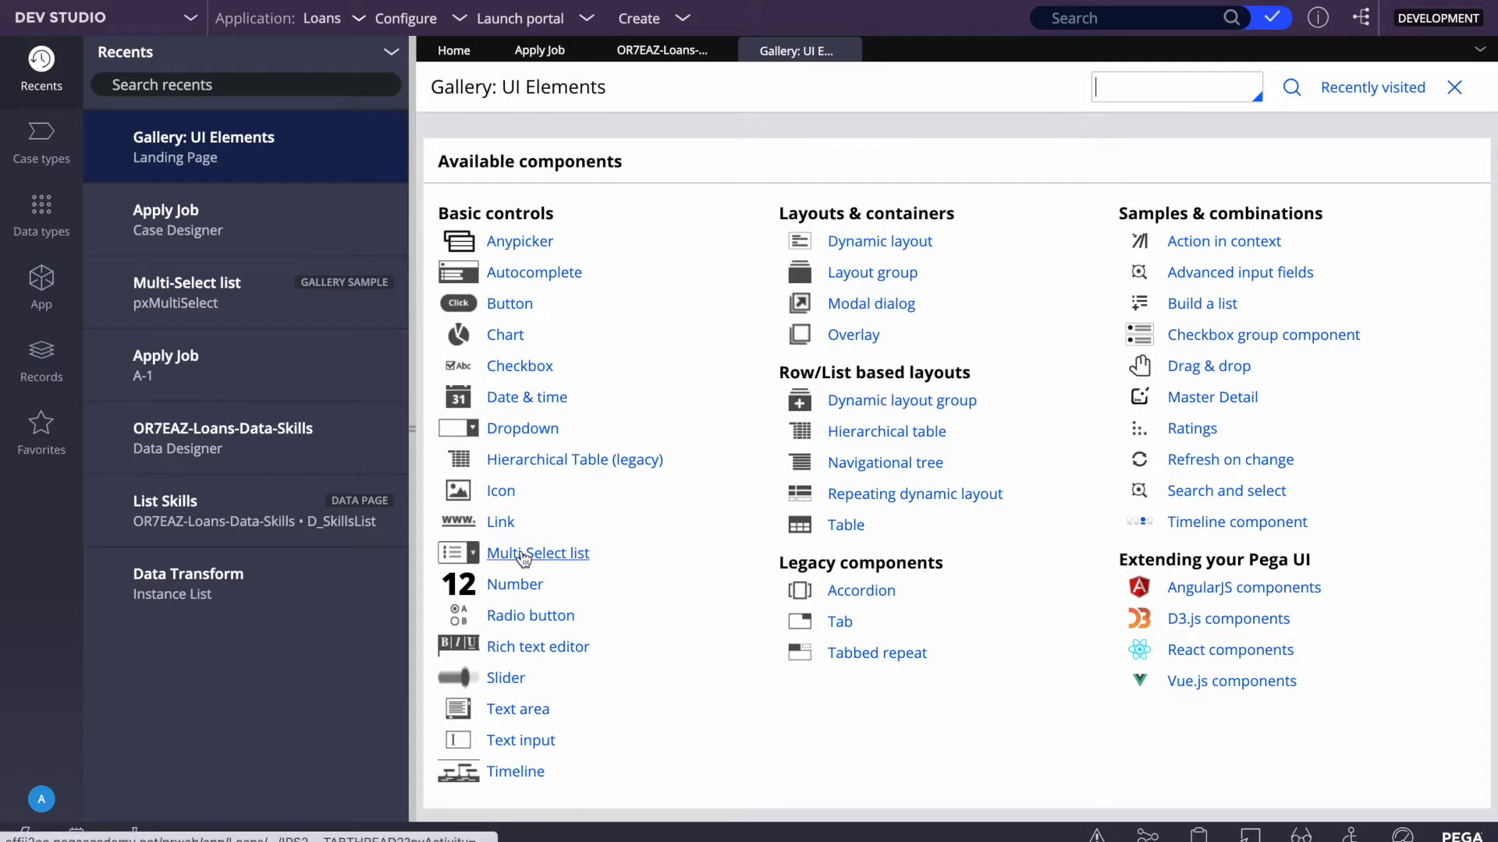
# Step: Find where the Gallery sits among the User Interface configuration options, and open the Multi-Select list sample in the UI elements gallery
pyautogui.doubleClick(536, 84)
pyautogui.click(419, 19)
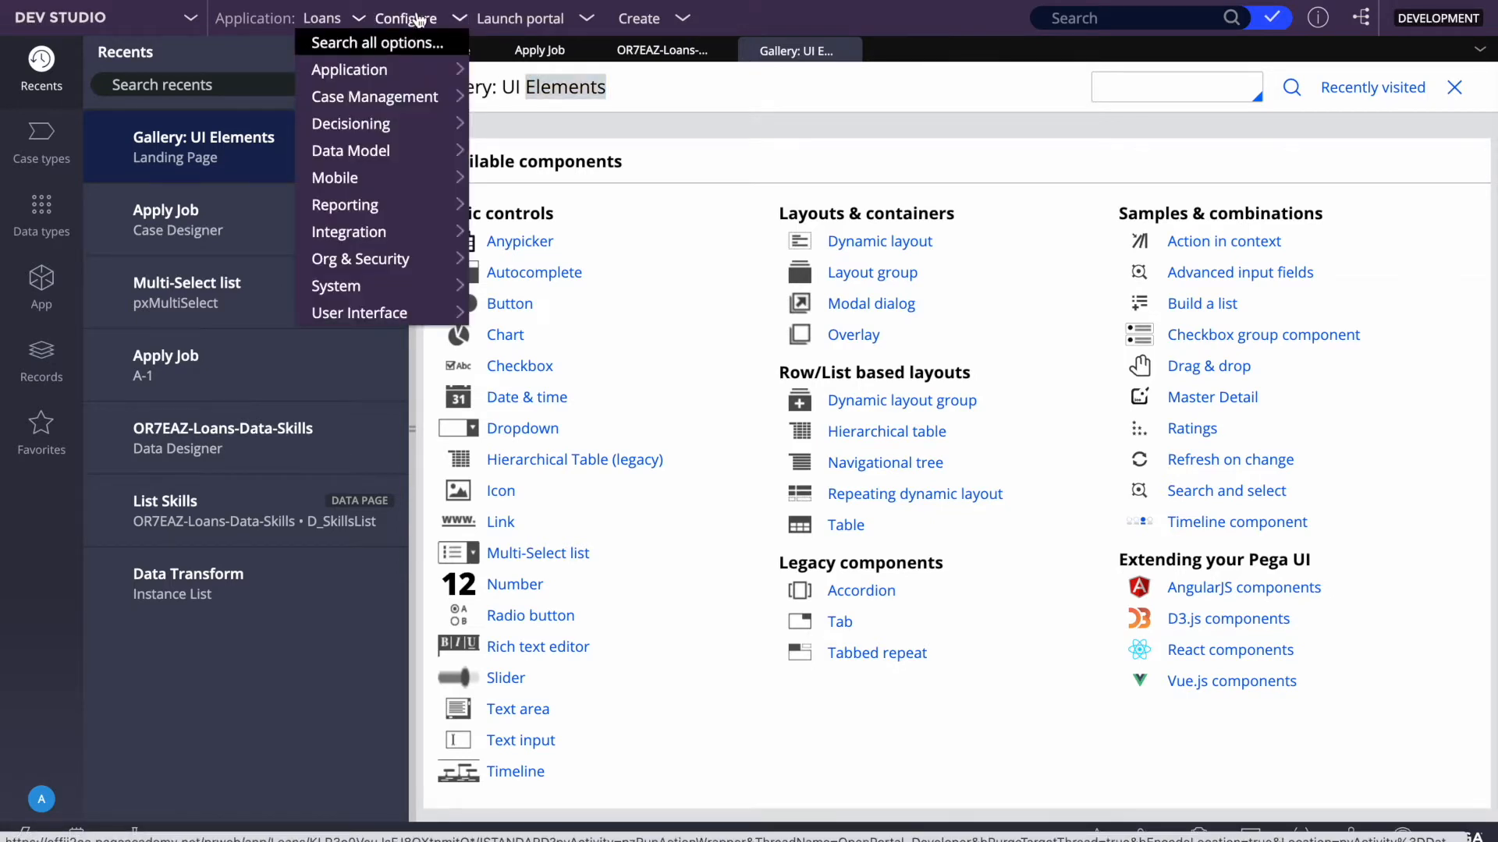
pyautogui.moveTo(372, 269)
pyautogui.moveTo(374, 312)
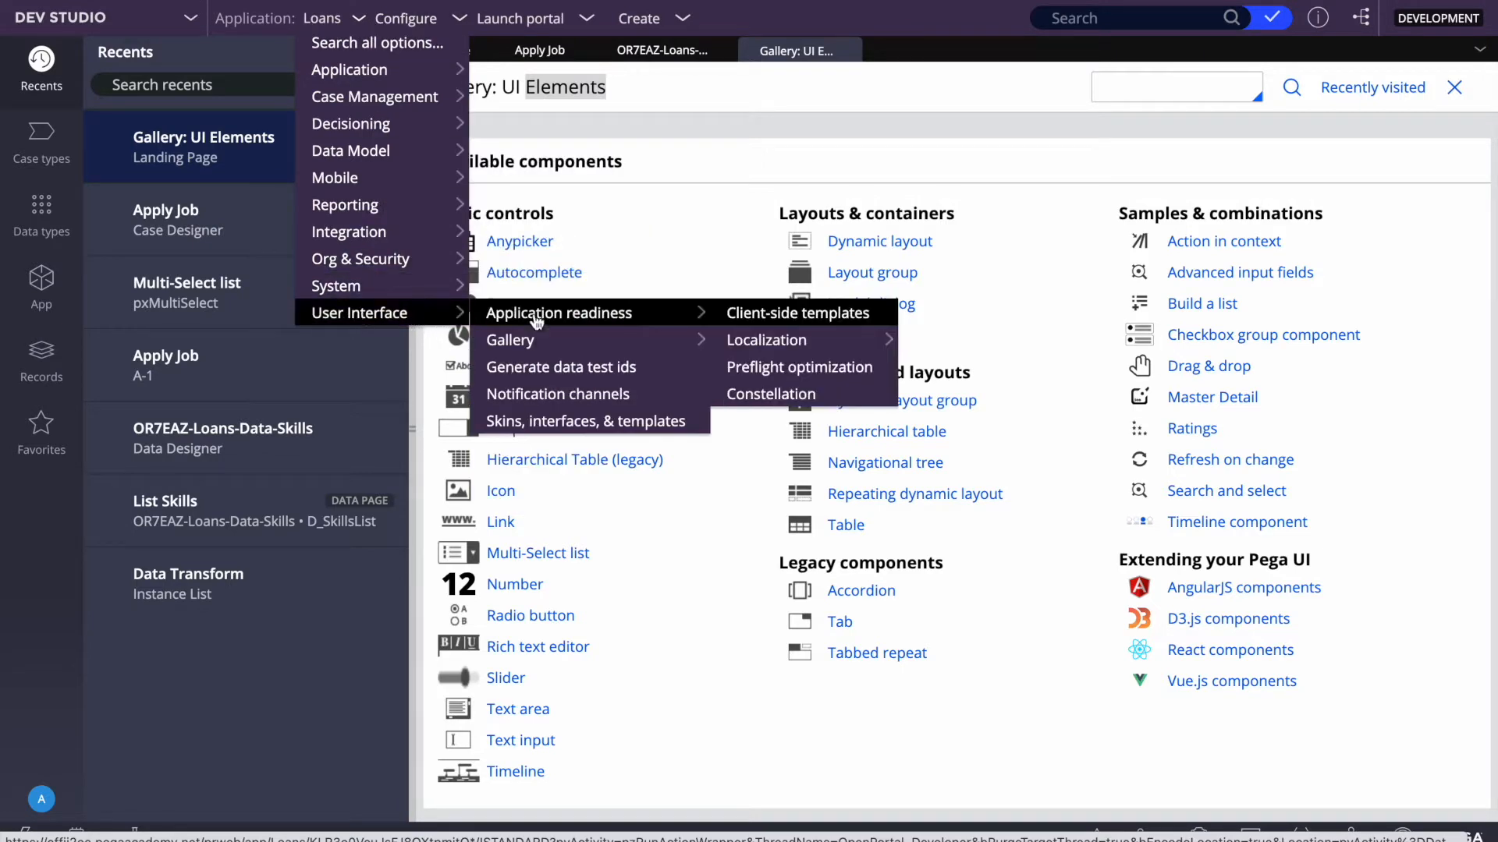
pyautogui.moveTo(522, 349)
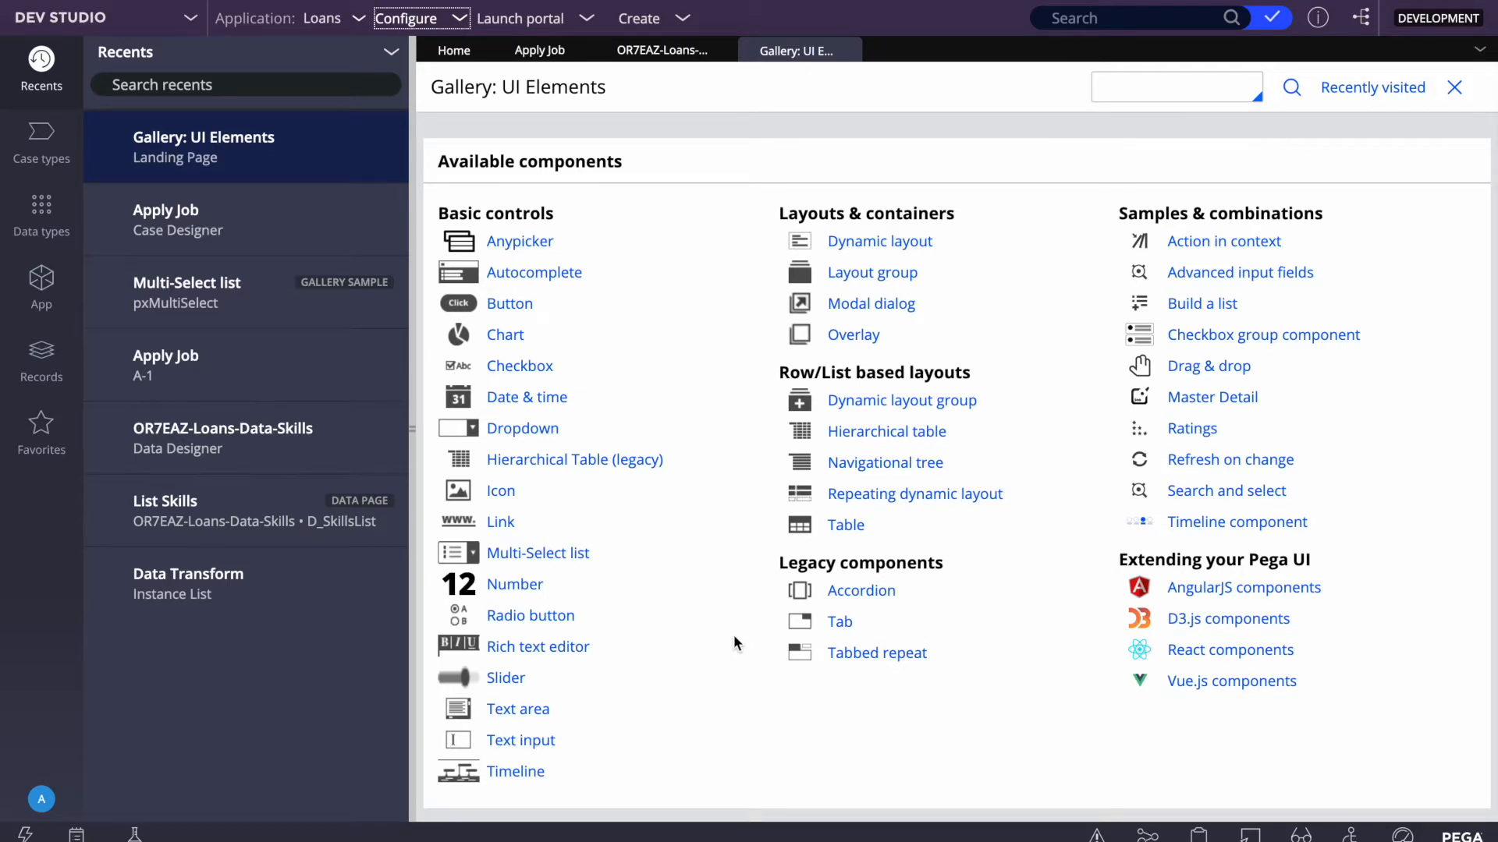
pyautogui.click(546, 554)
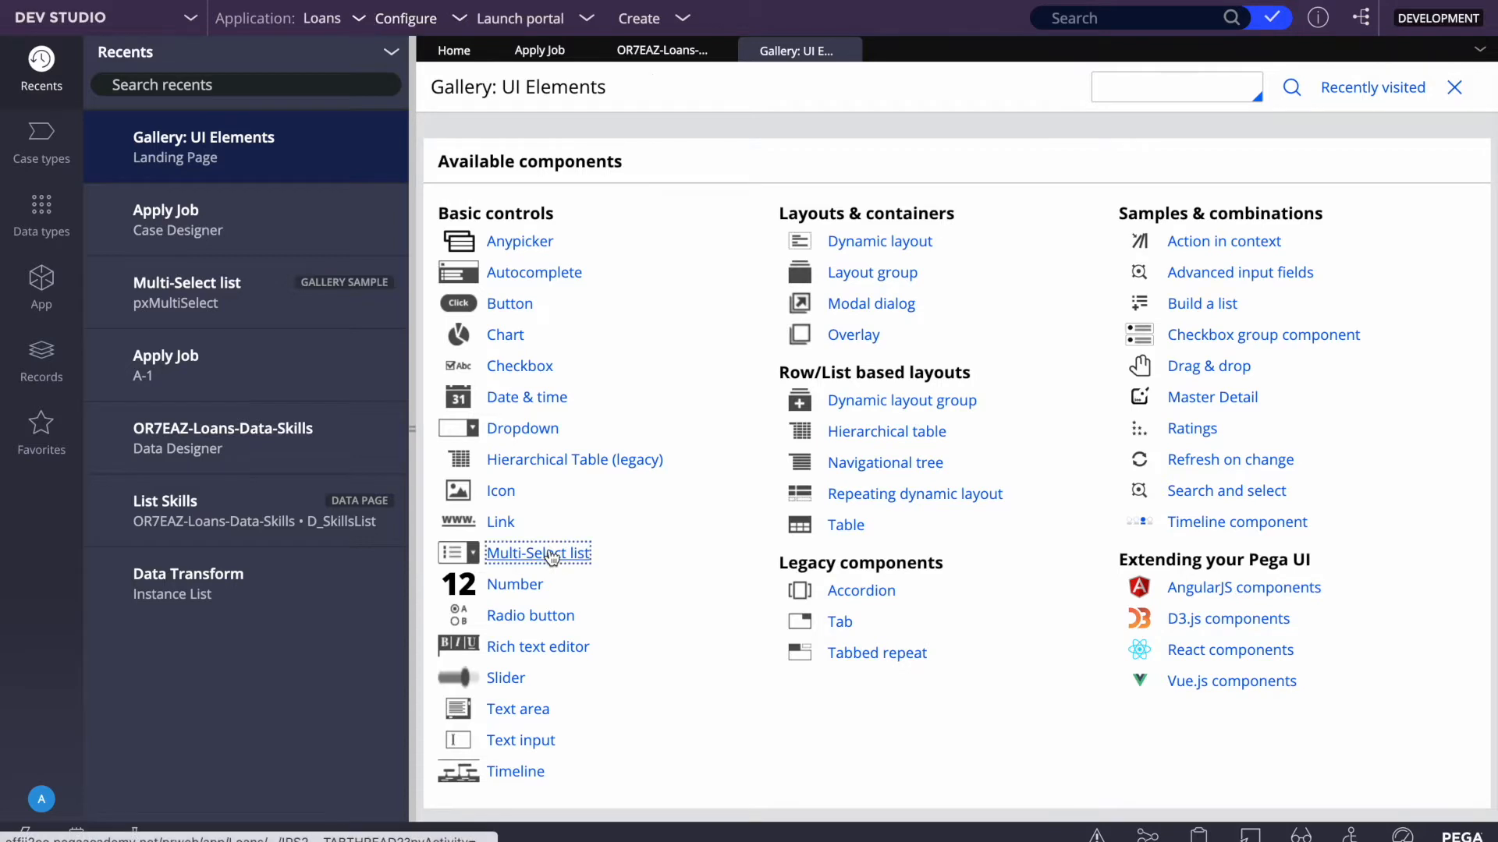
# Step: Try out the sample's Contains search field by selecting five people from its list
pyautogui.click(622, 403)
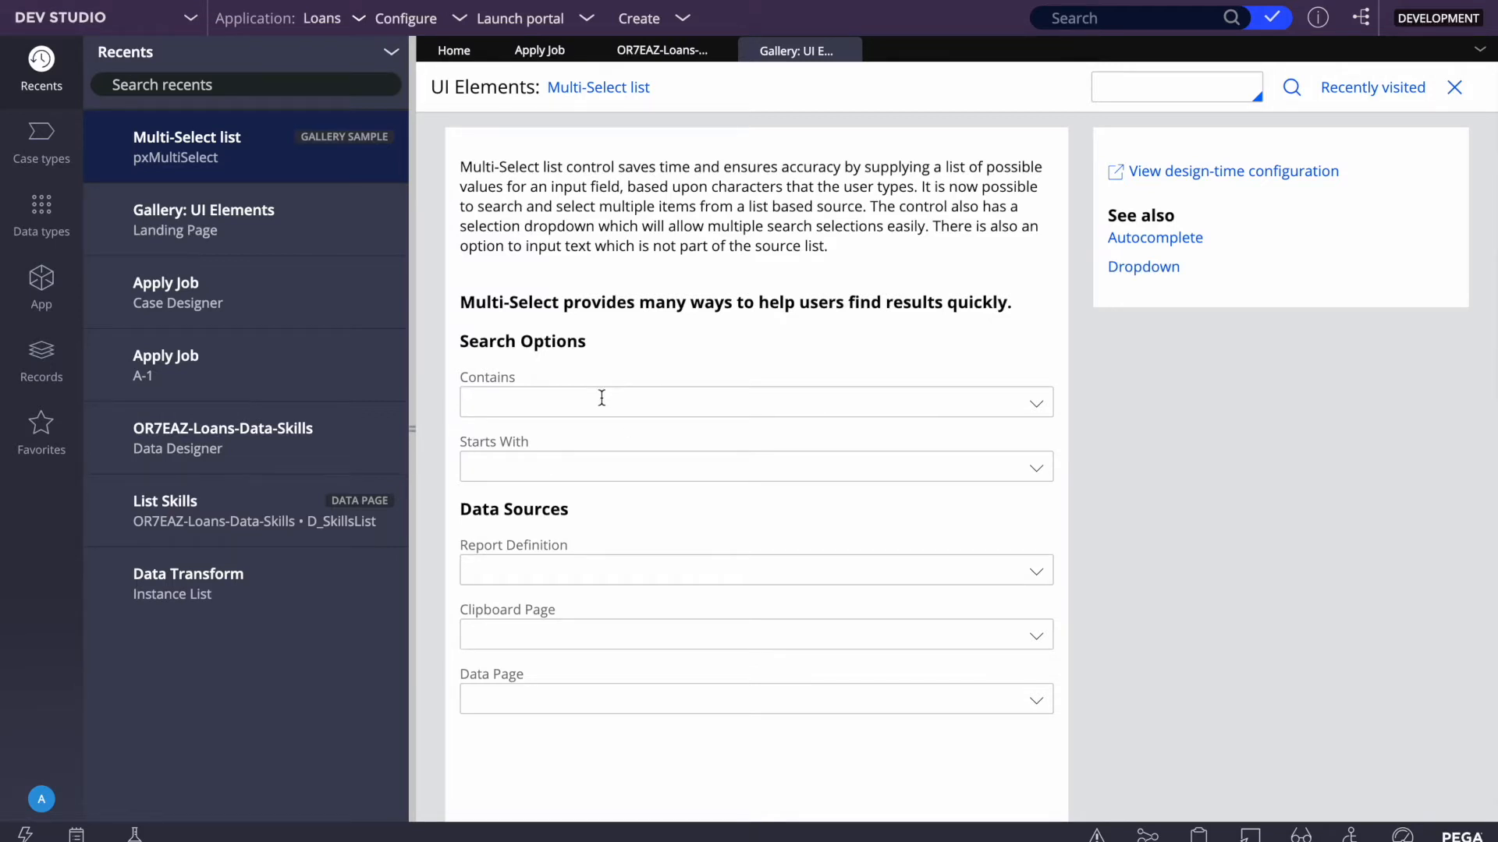
pyautogui.click(1035, 404)
pyautogui.click(599, 443)
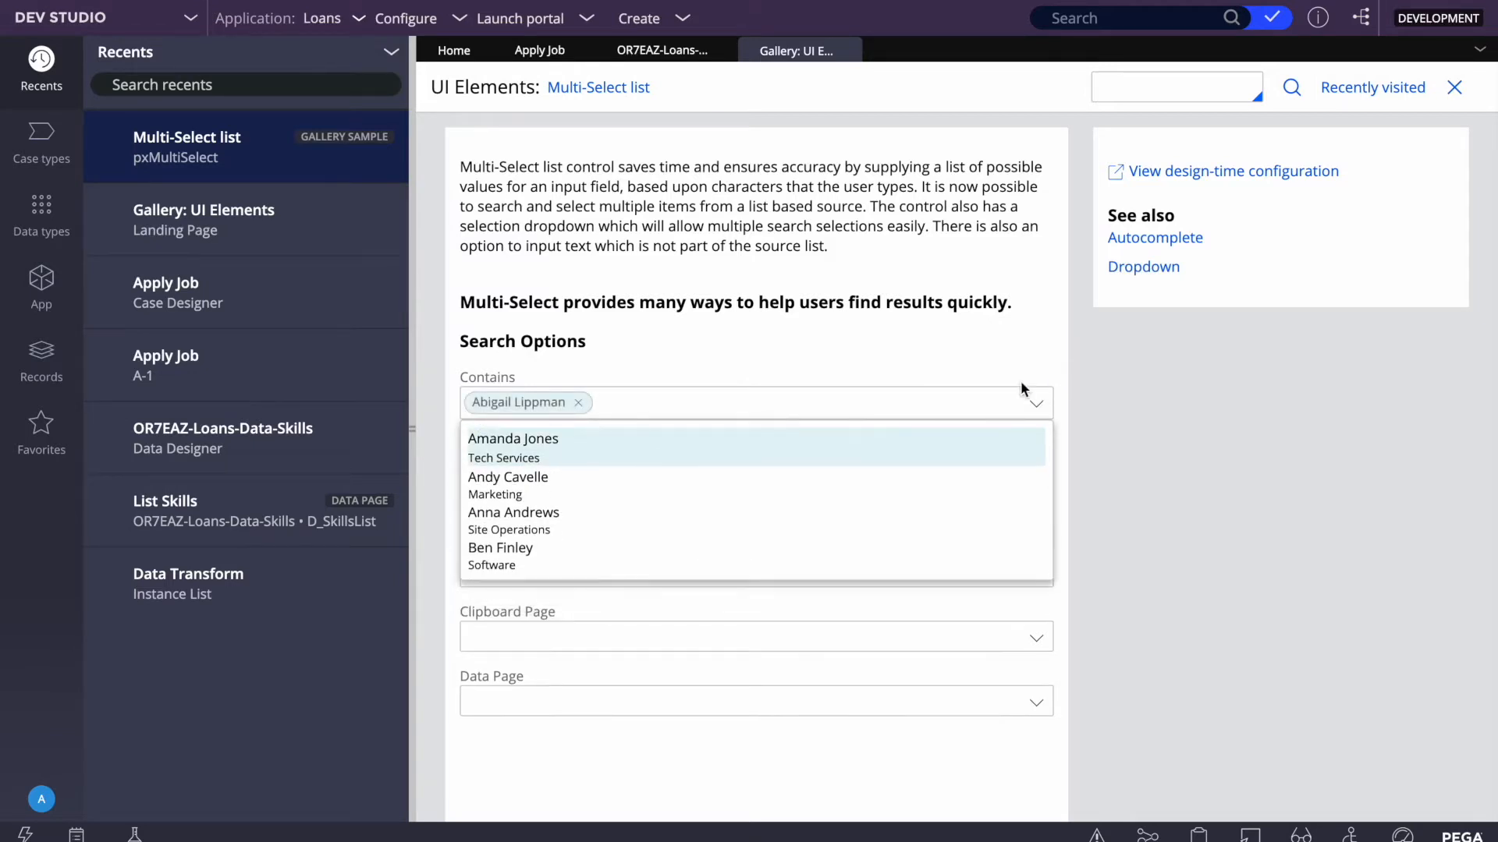
pyautogui.click(521, 480)
pyautogui.click(515, 511)
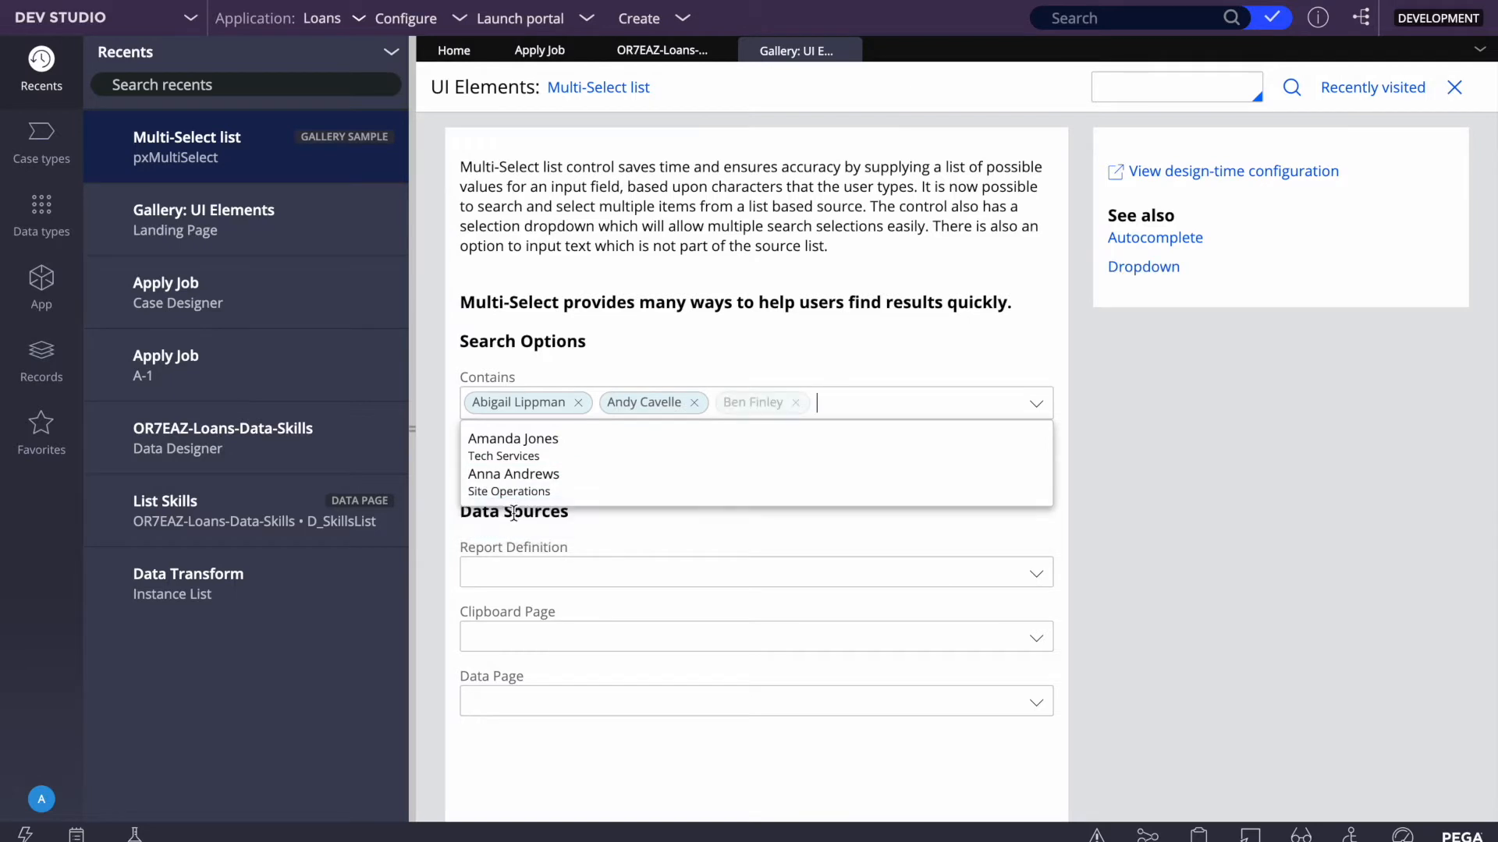
pyautogui.click(516, 478)
pyautogui.click(516, 456)
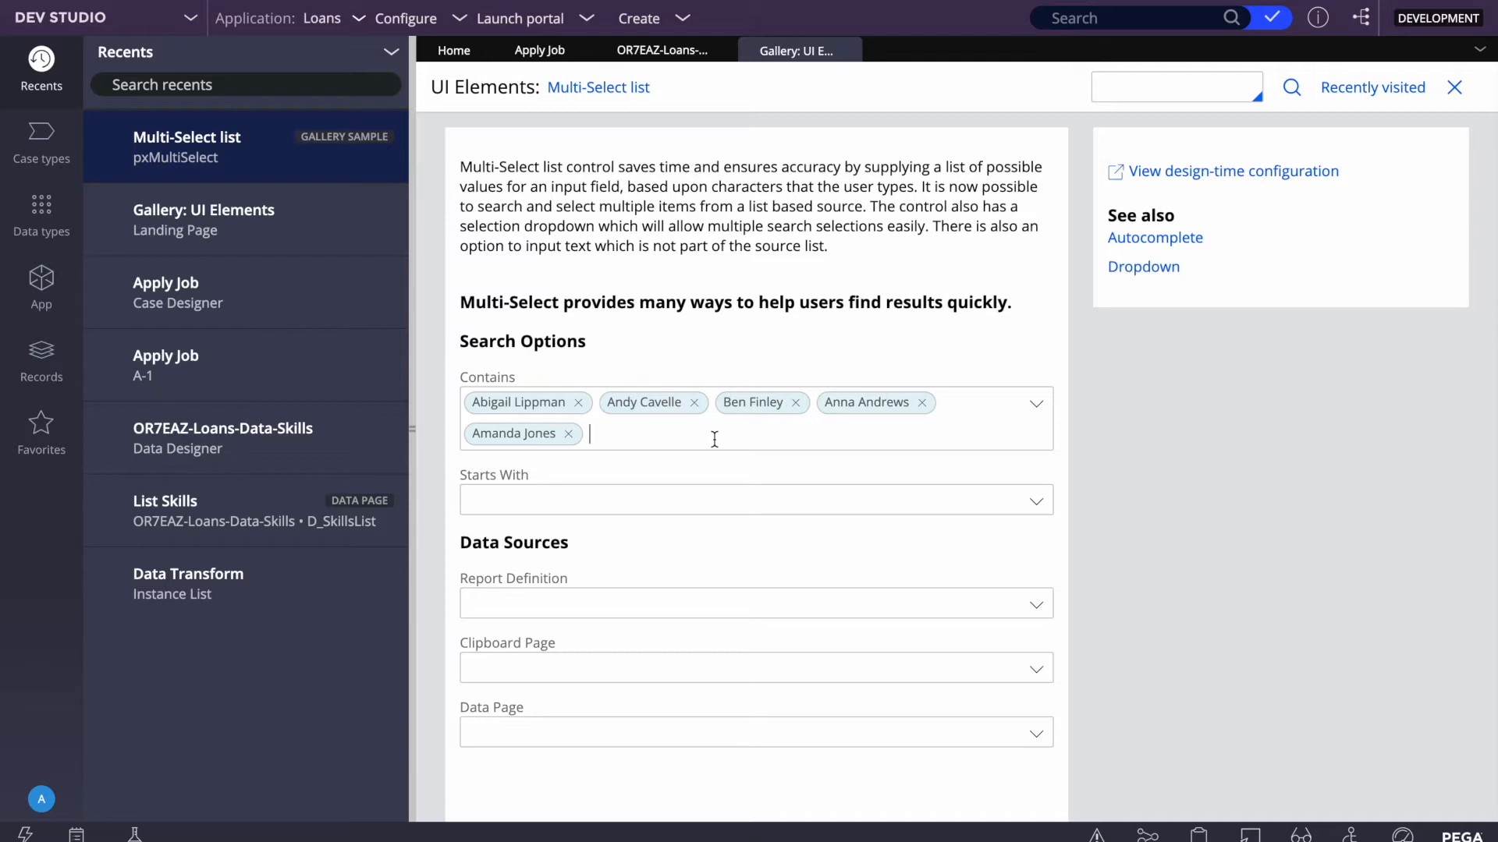
# Step: Remove the last selected person from the Contains field and look at the entries still available in its list
pyautogui.click(569, 434)
pyautogui.press('Tab')
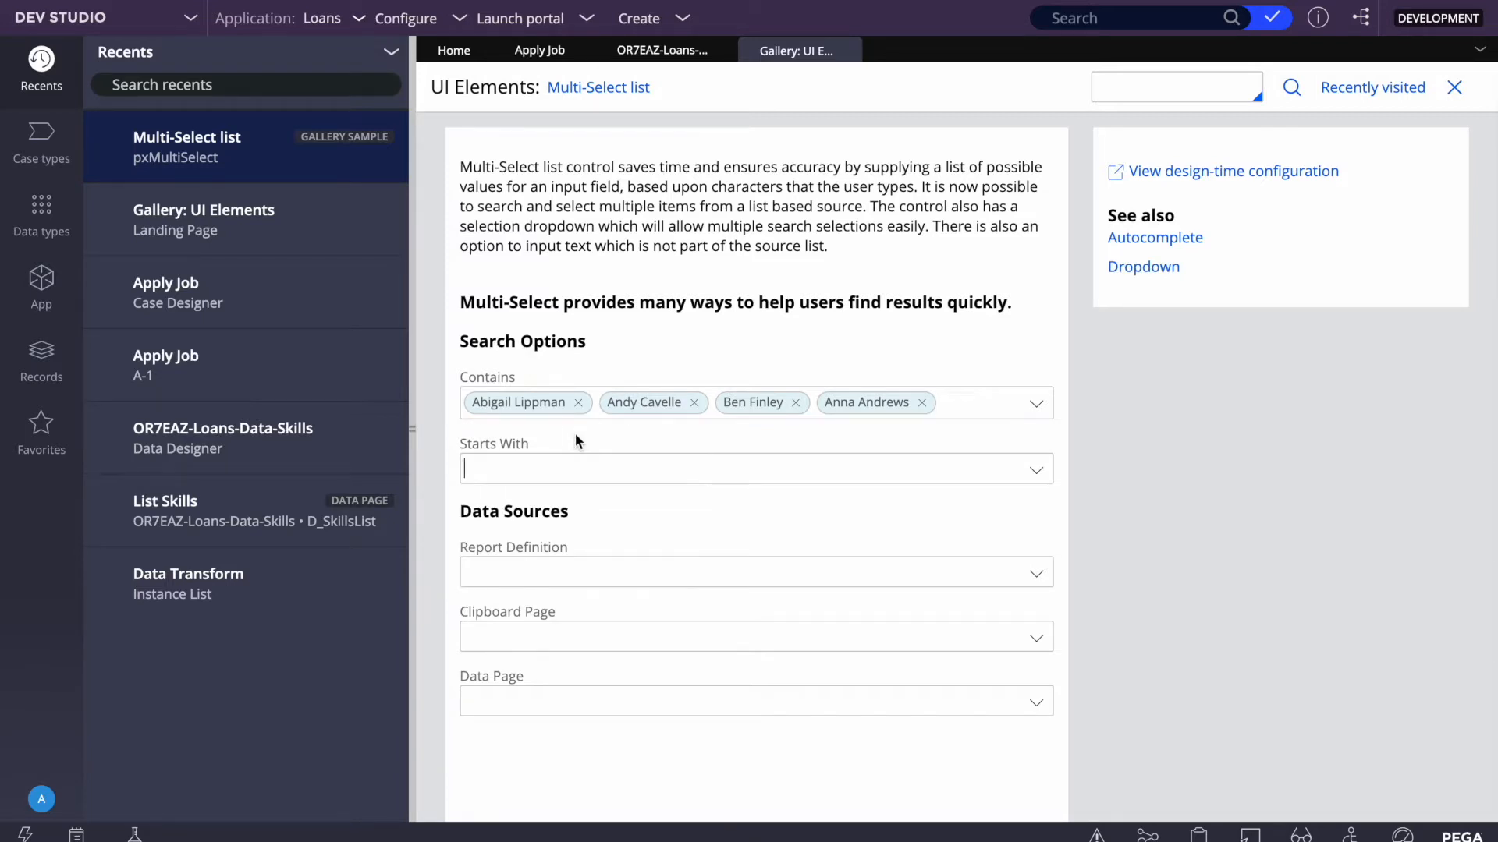
pyautogui.click(1036, 405)
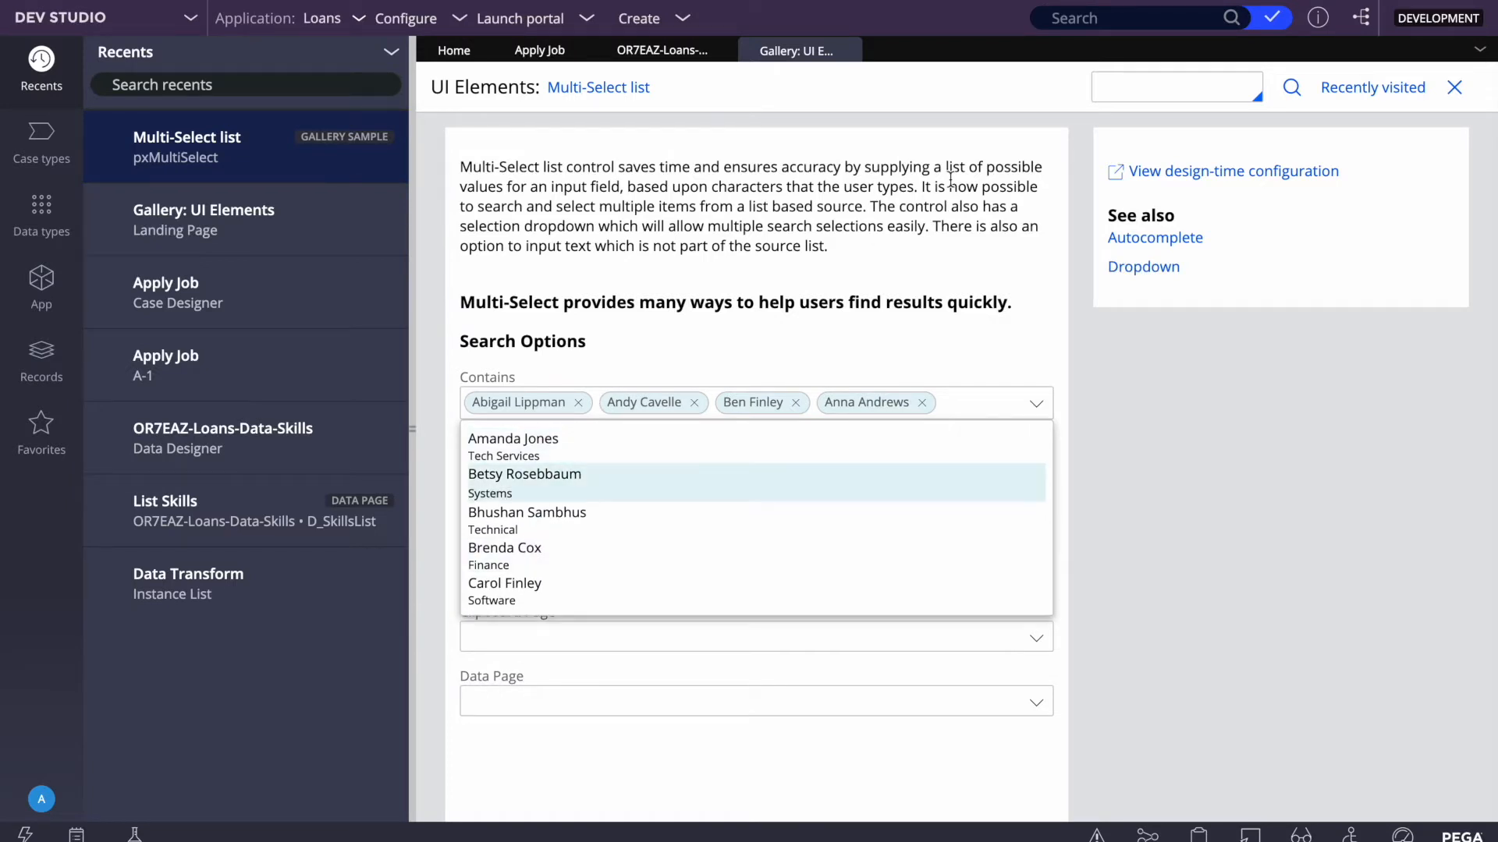
pyautogui.click(913, 200)
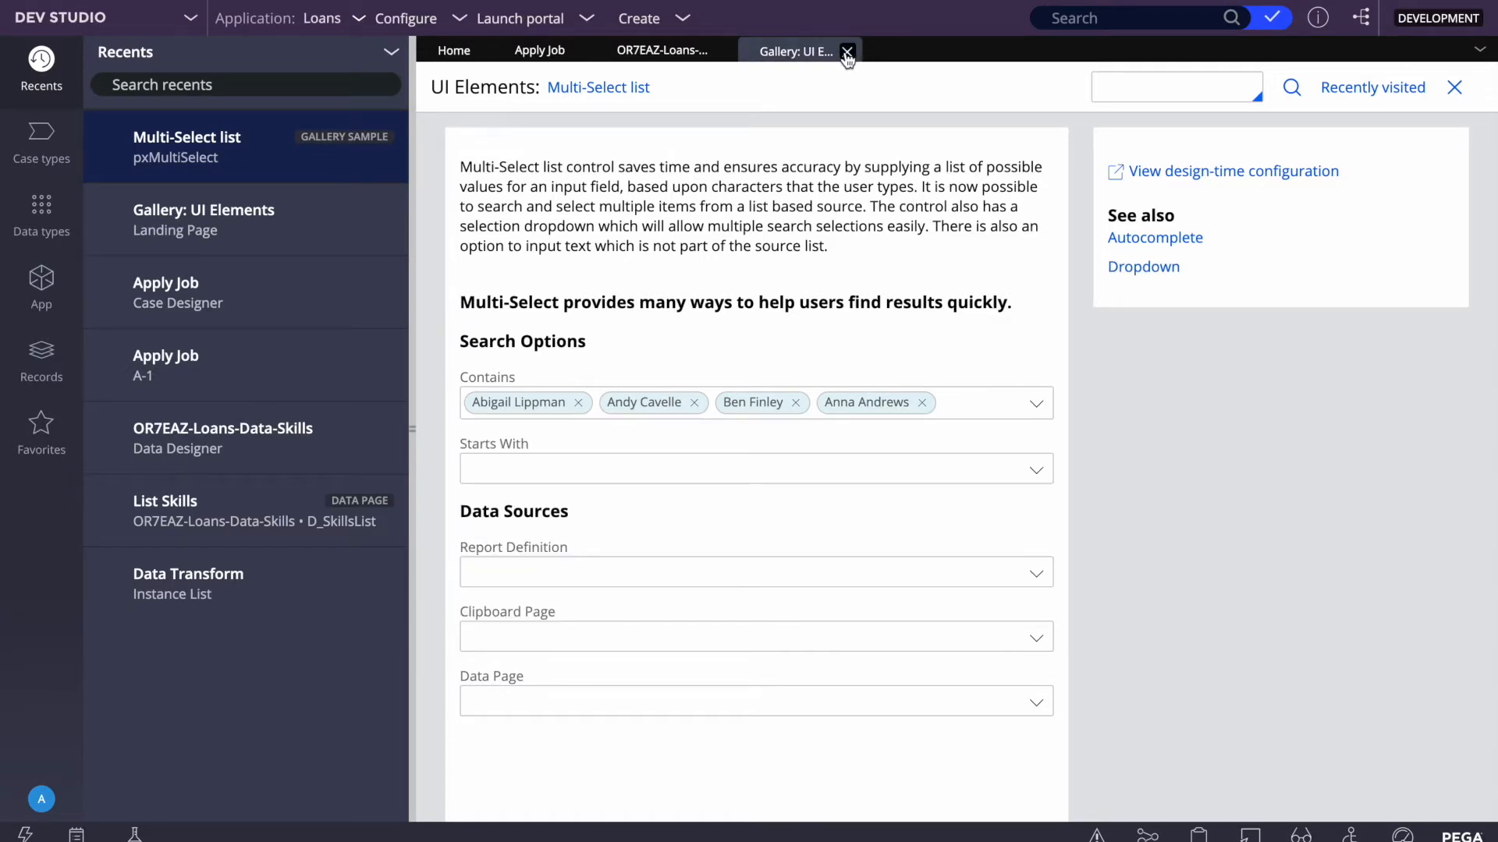
# Step: Close the UI elements gallery and view the records stored for the Skills data type
pyautogui.click(847, 51)
pyautogui.click(634, 56)
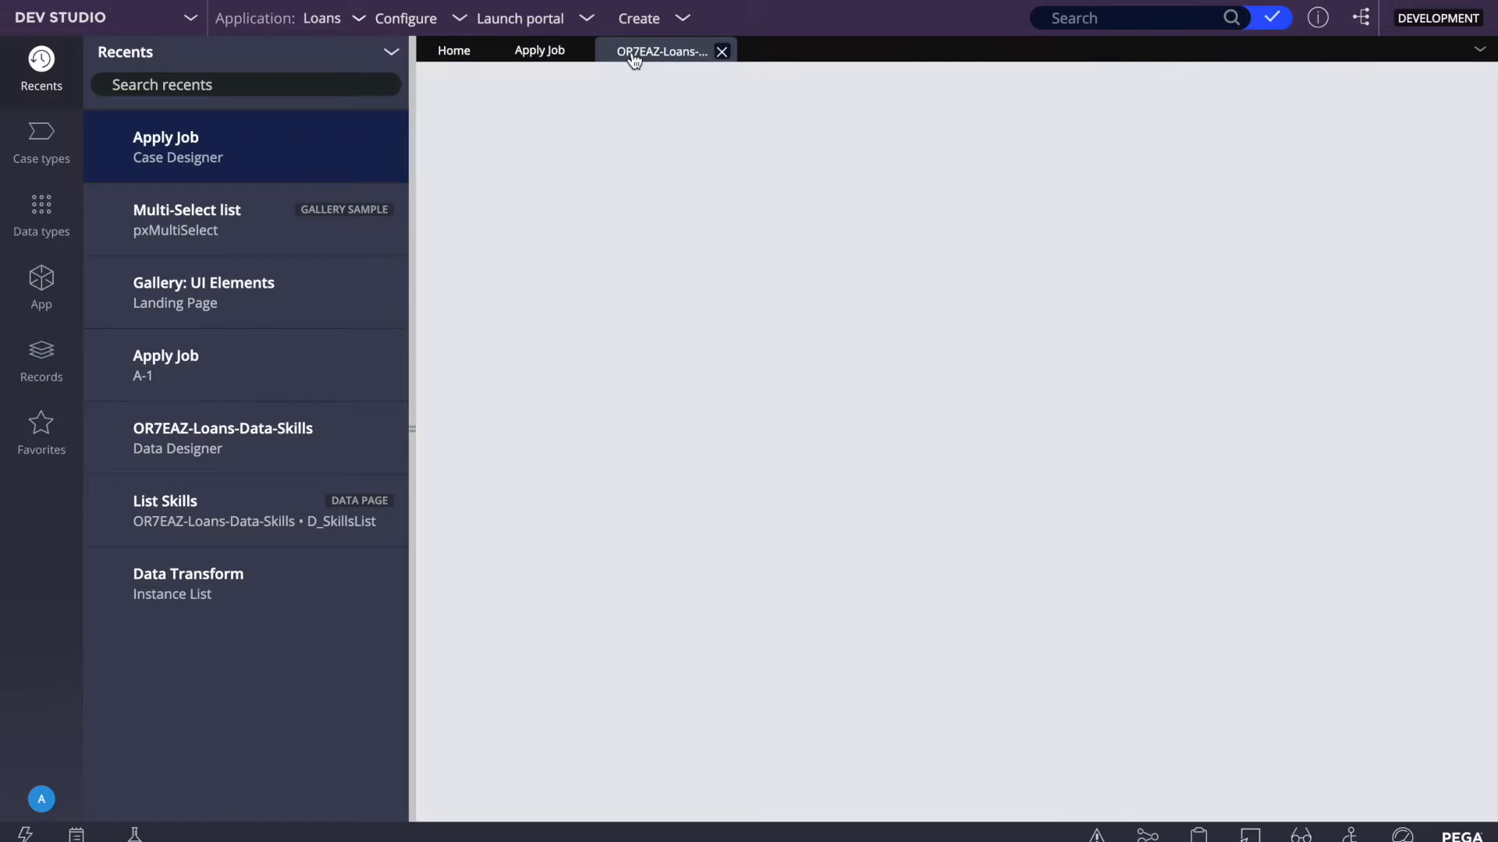
pyautogui.click(49, 211)
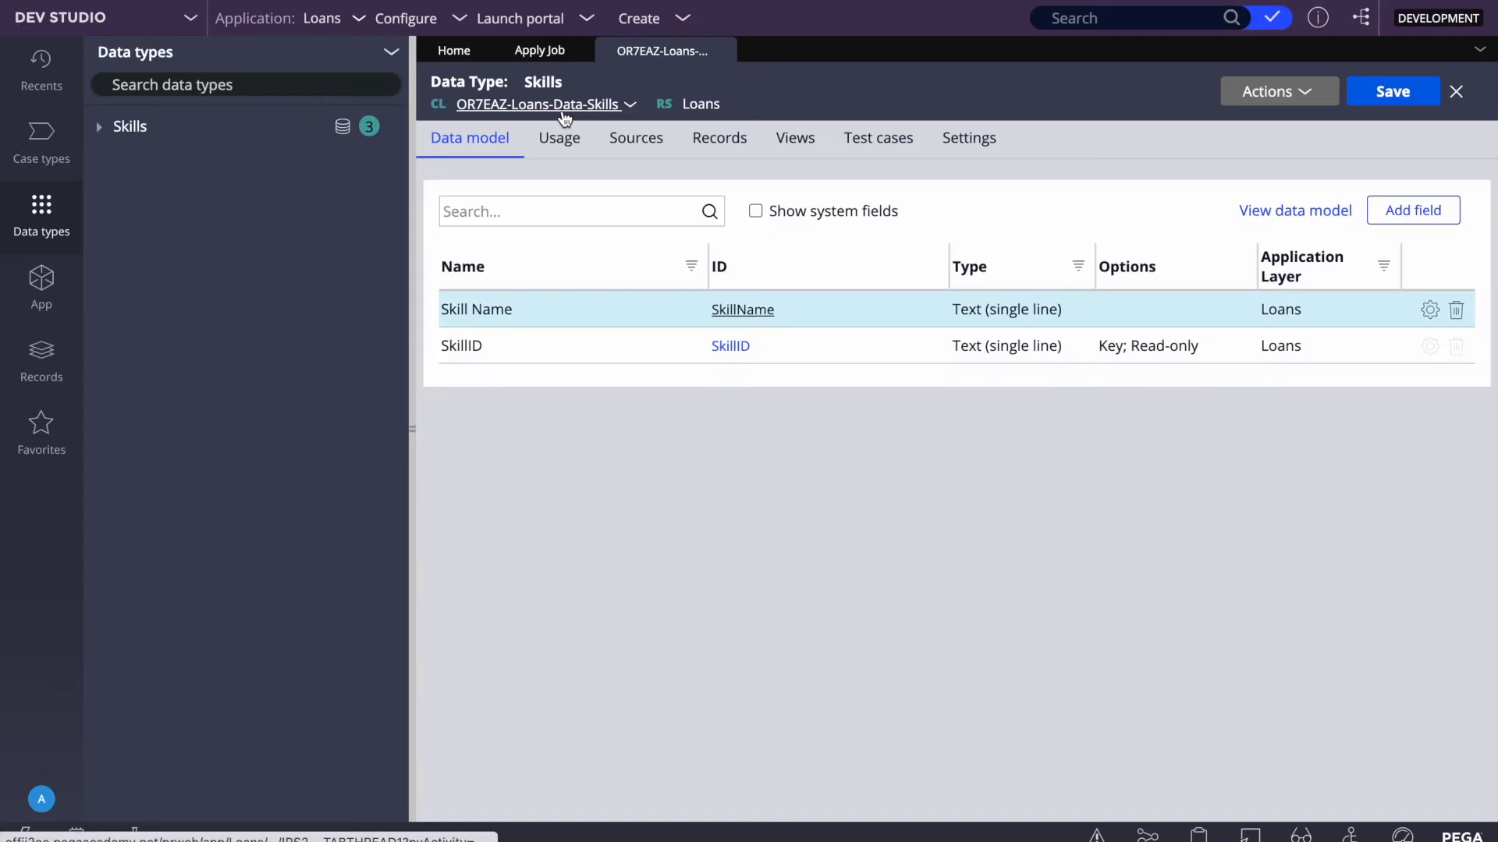
pyautogui.click(539, 52)
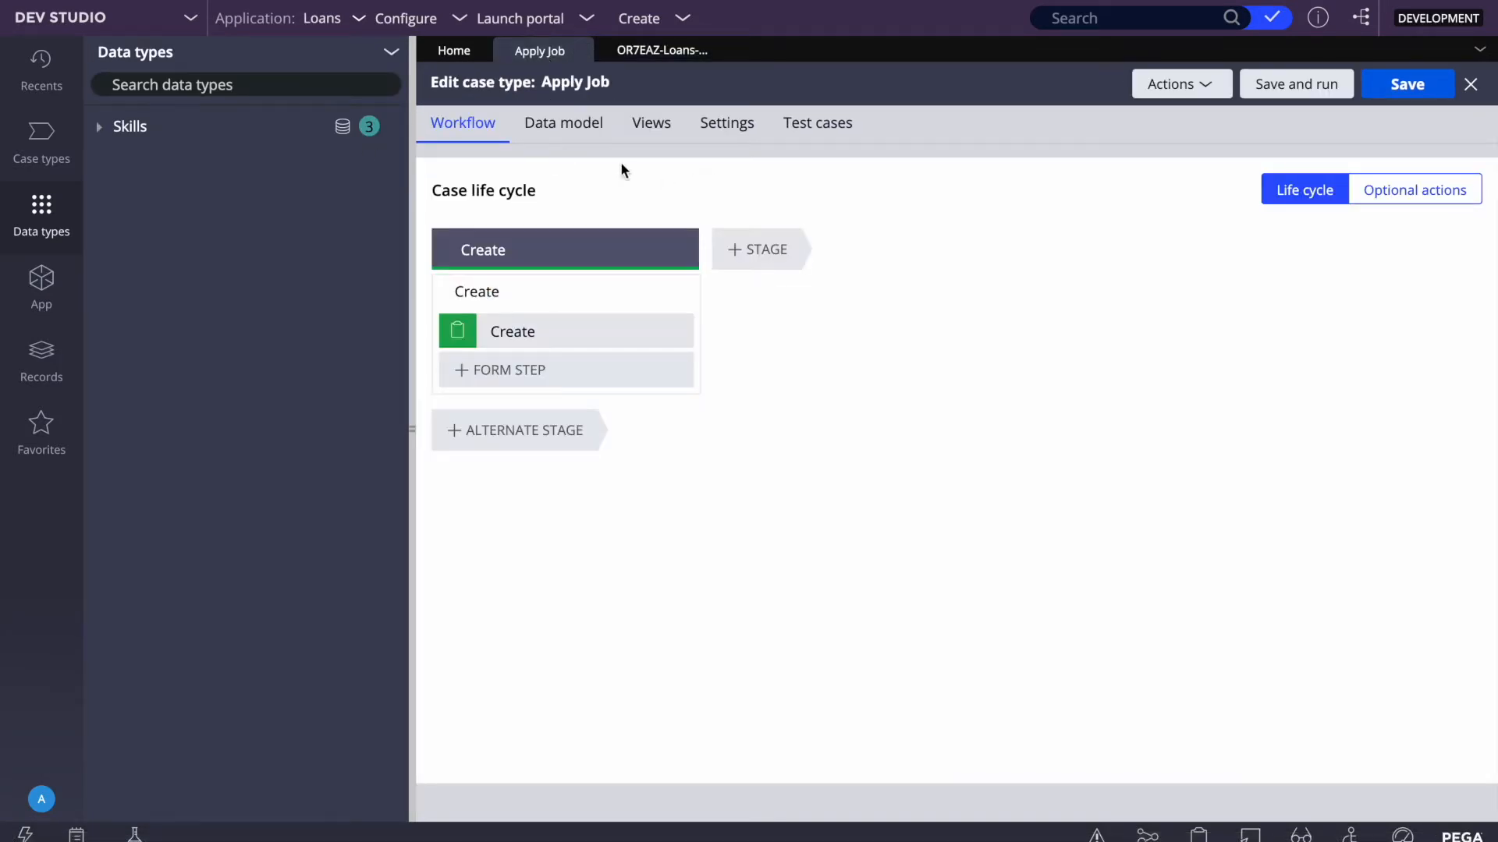
pyautogui.click(671, 51)
pyautogui.click(722, 140)
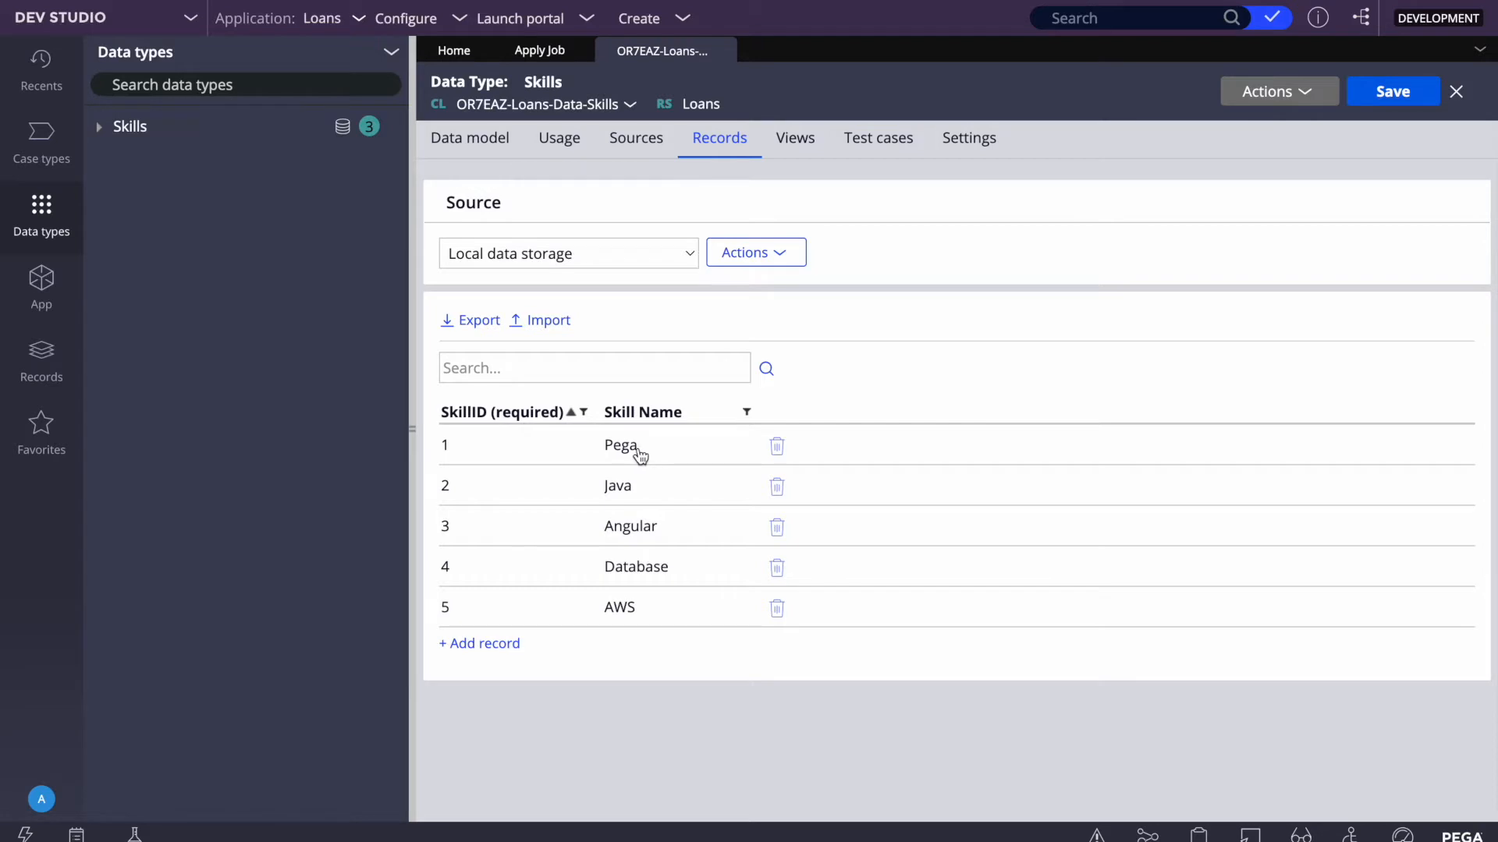
# Step: Review the fields in the Create step's view of the Apply Job case type, leaving the configuration without changes
pyautogui.click(537, 50)
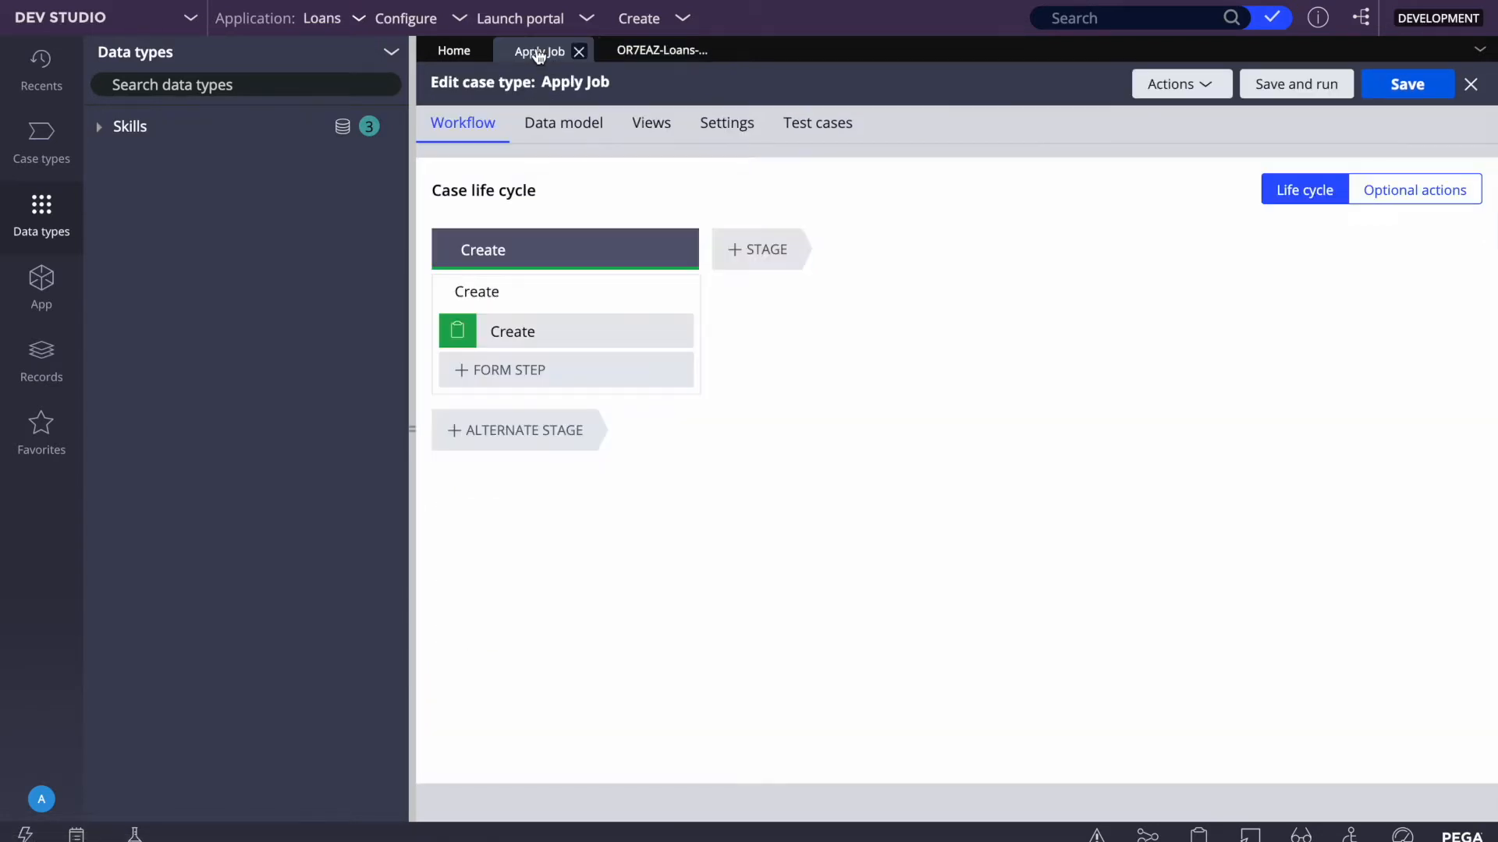
pyautogui.click(543, 320)
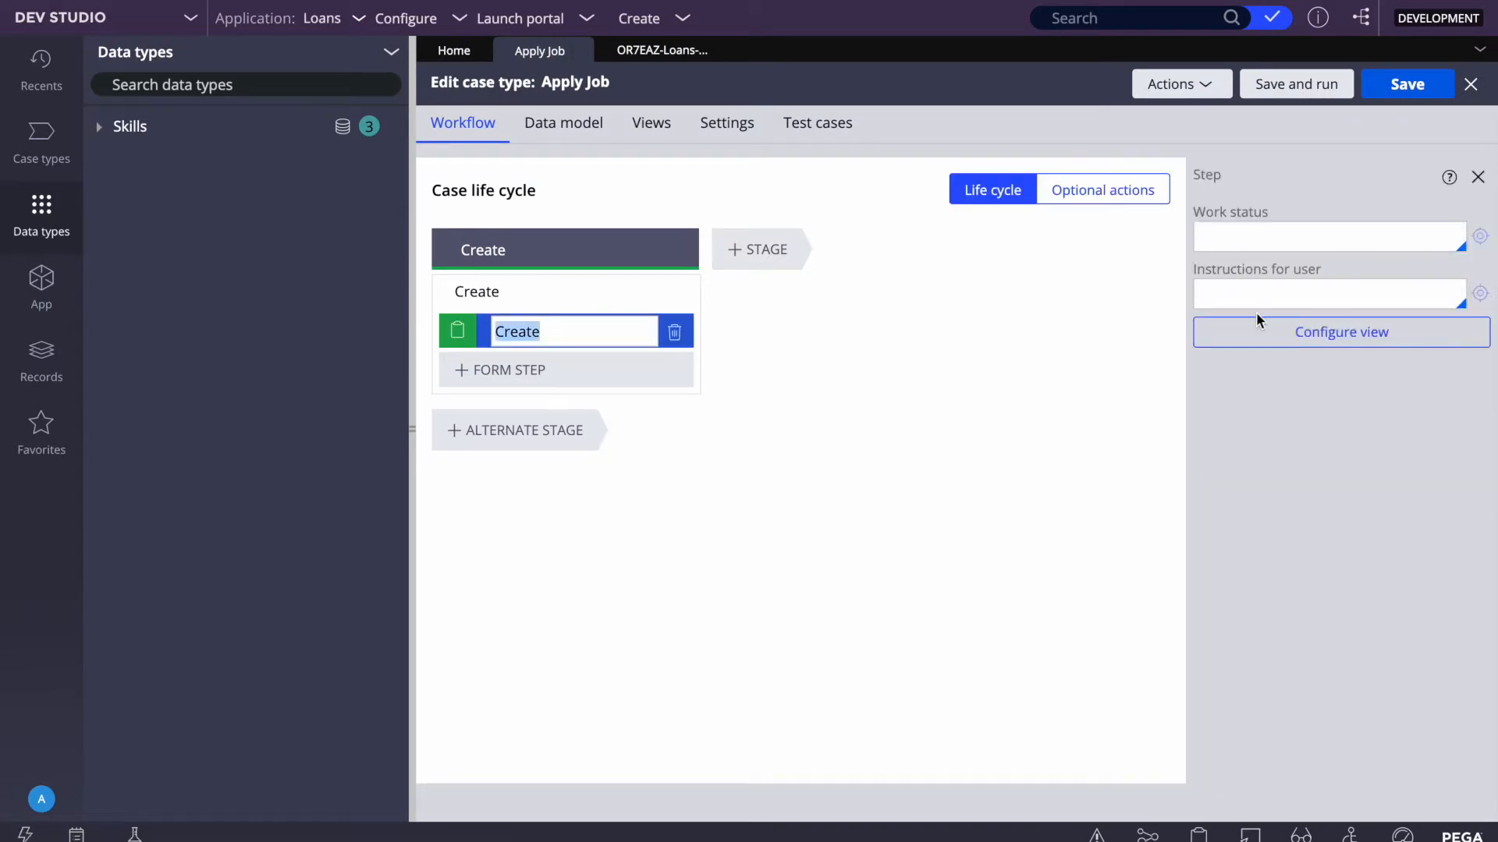
pyautogui.click(1294, 335)
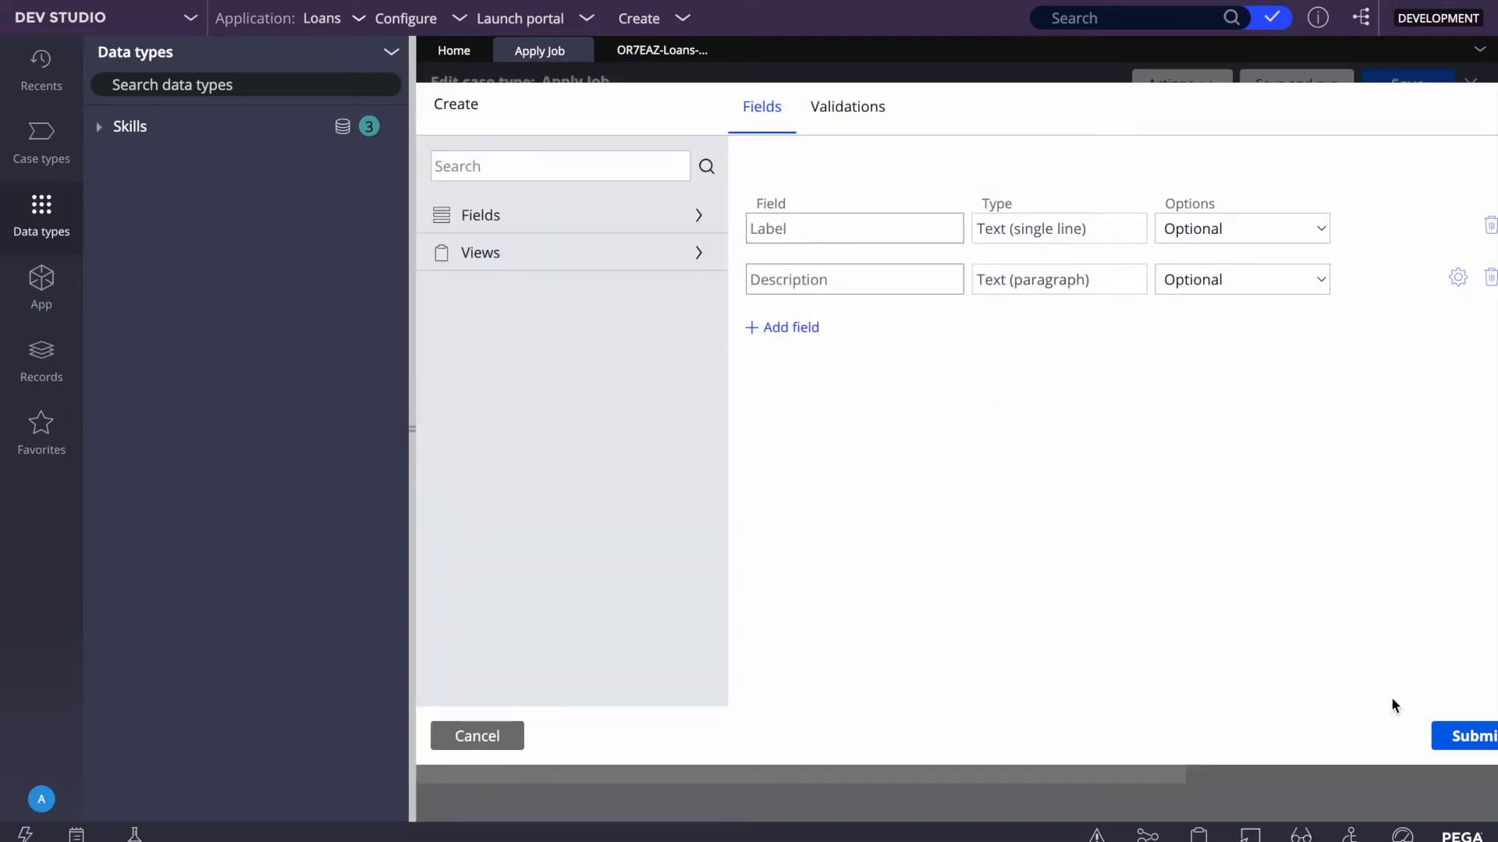
pyautogui.click(484, 738)
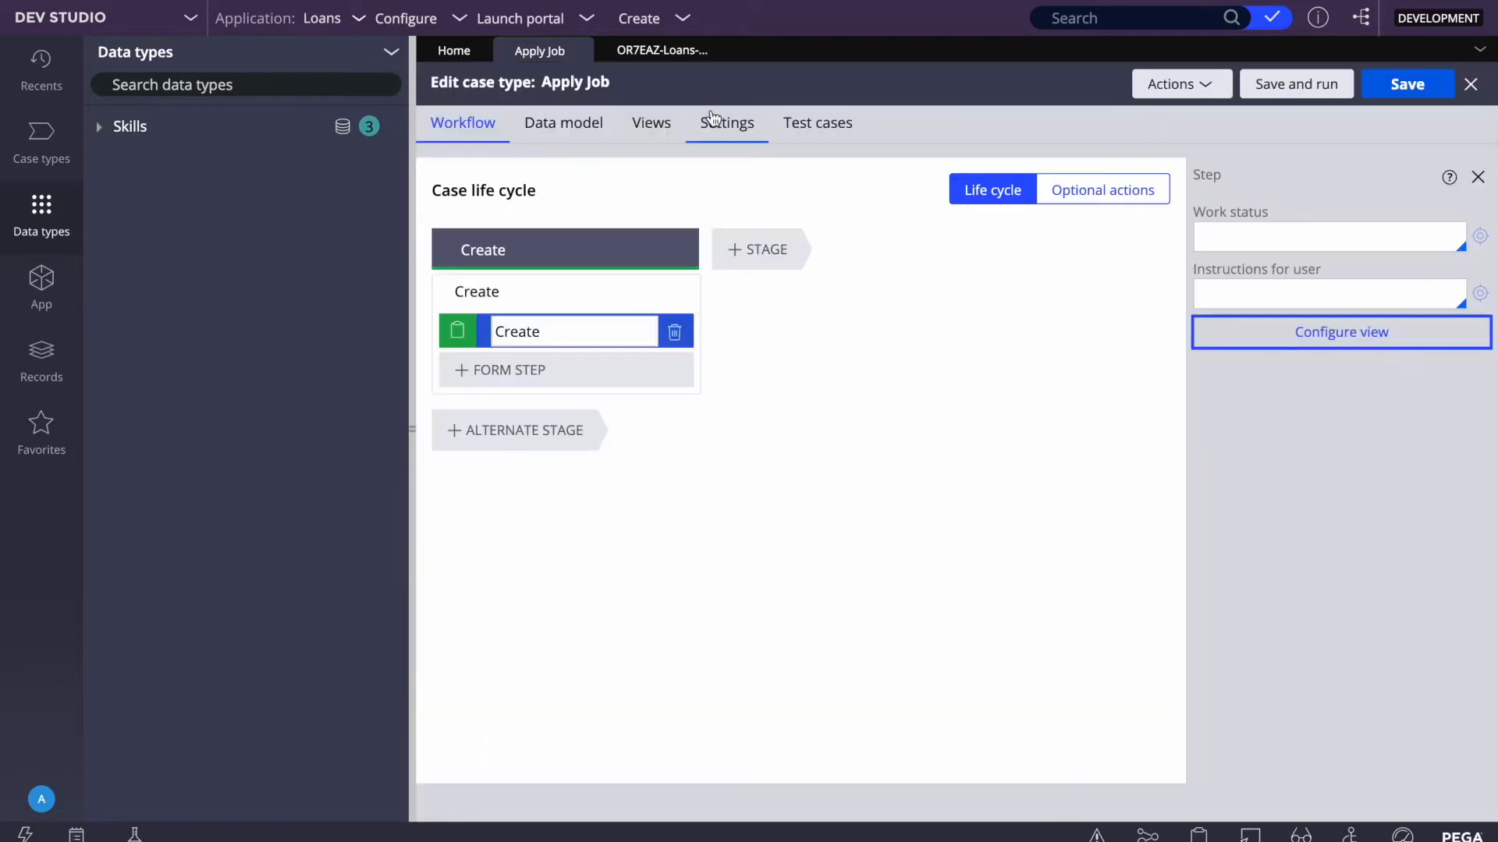
# Step: Start a new Apply Job case
pyautogui.click(634, 62)
pyautogui.click(683, 18)
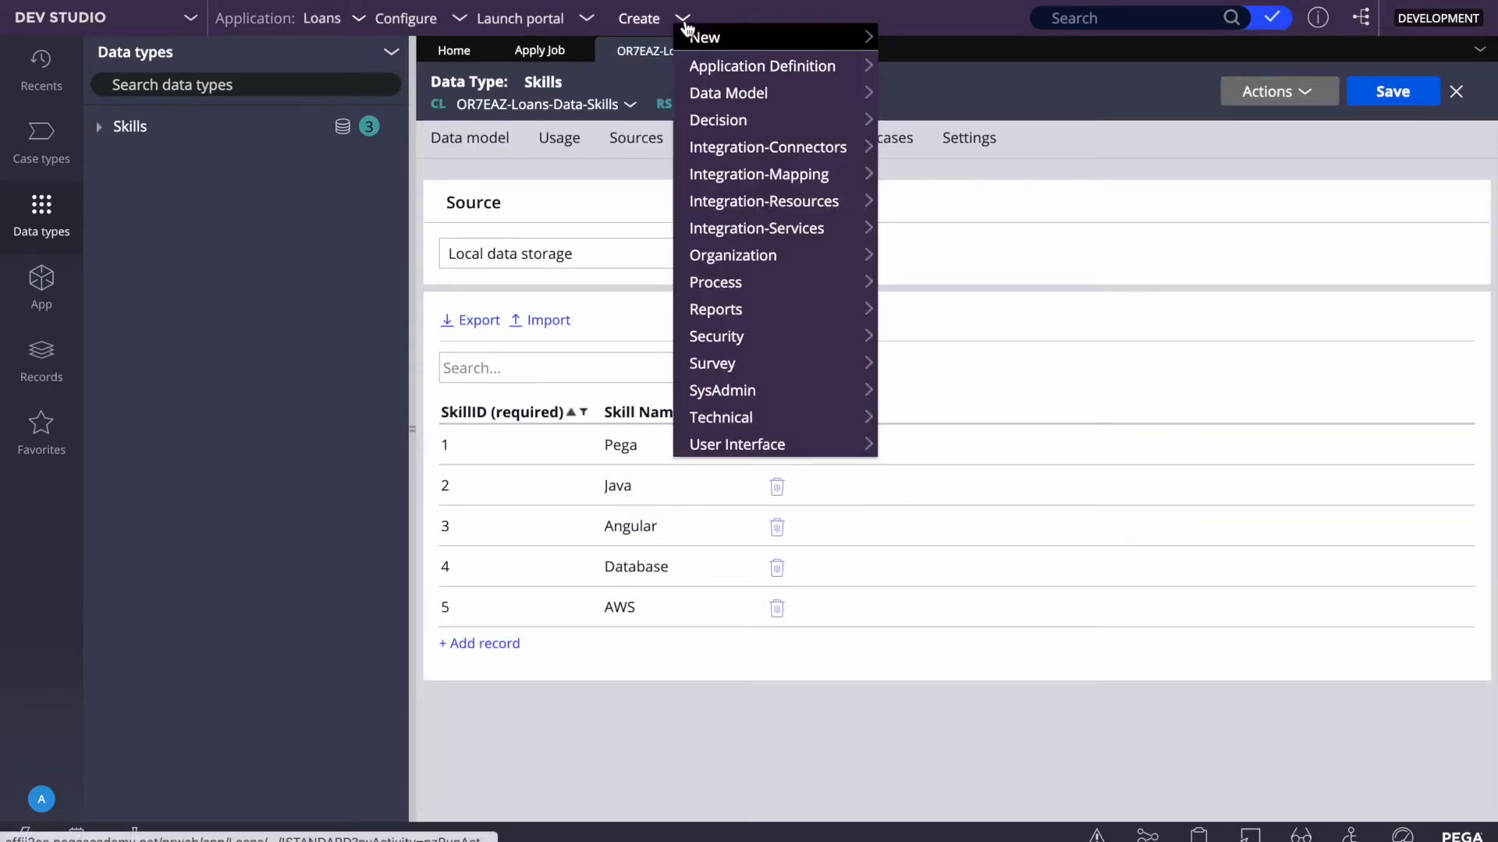
pyautogui.moveTo(737, 35)
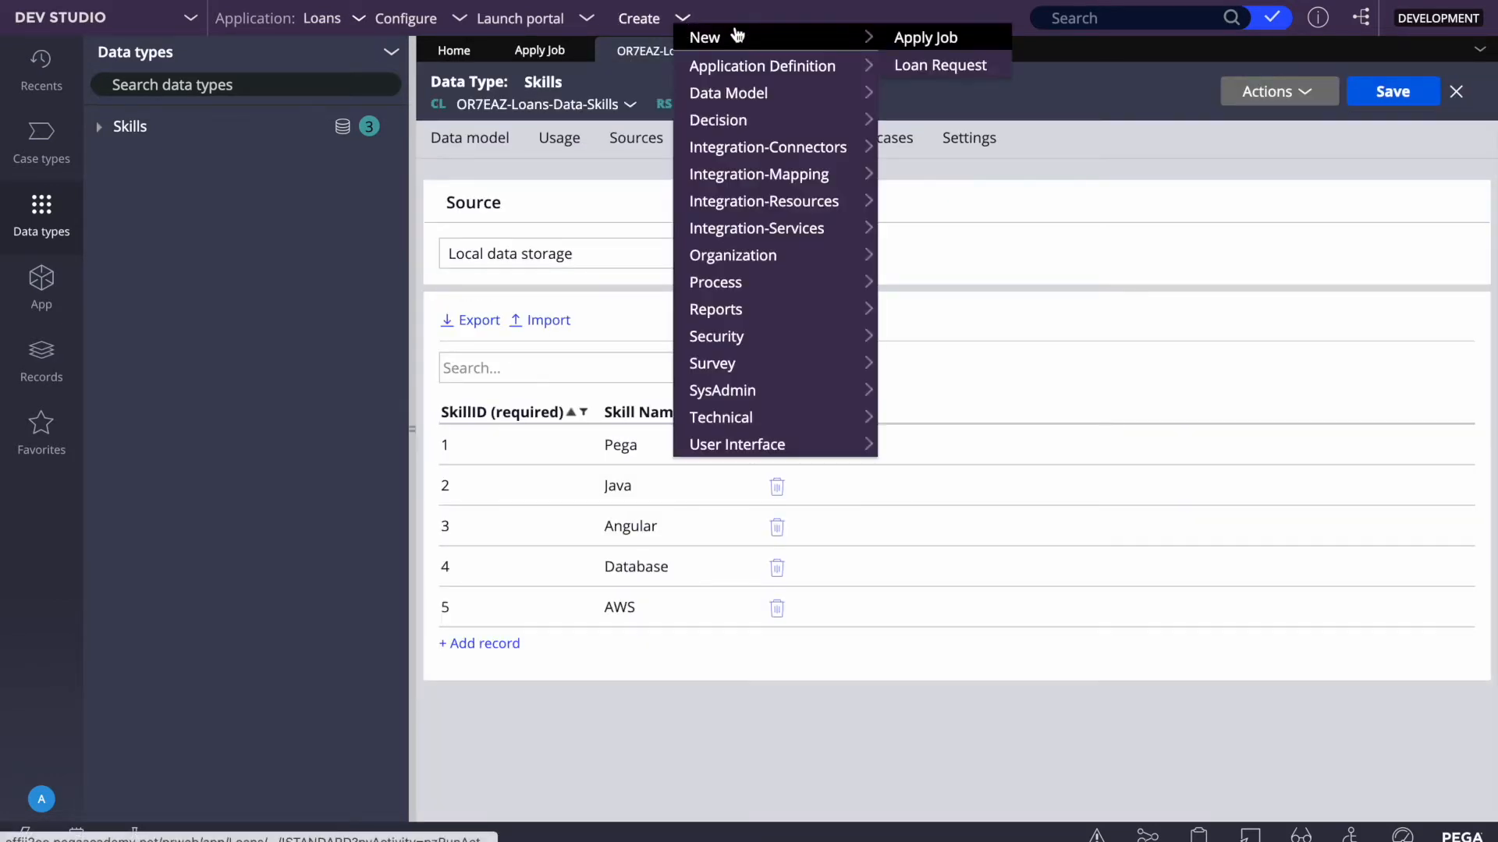
pyautogui.click(925, 40)
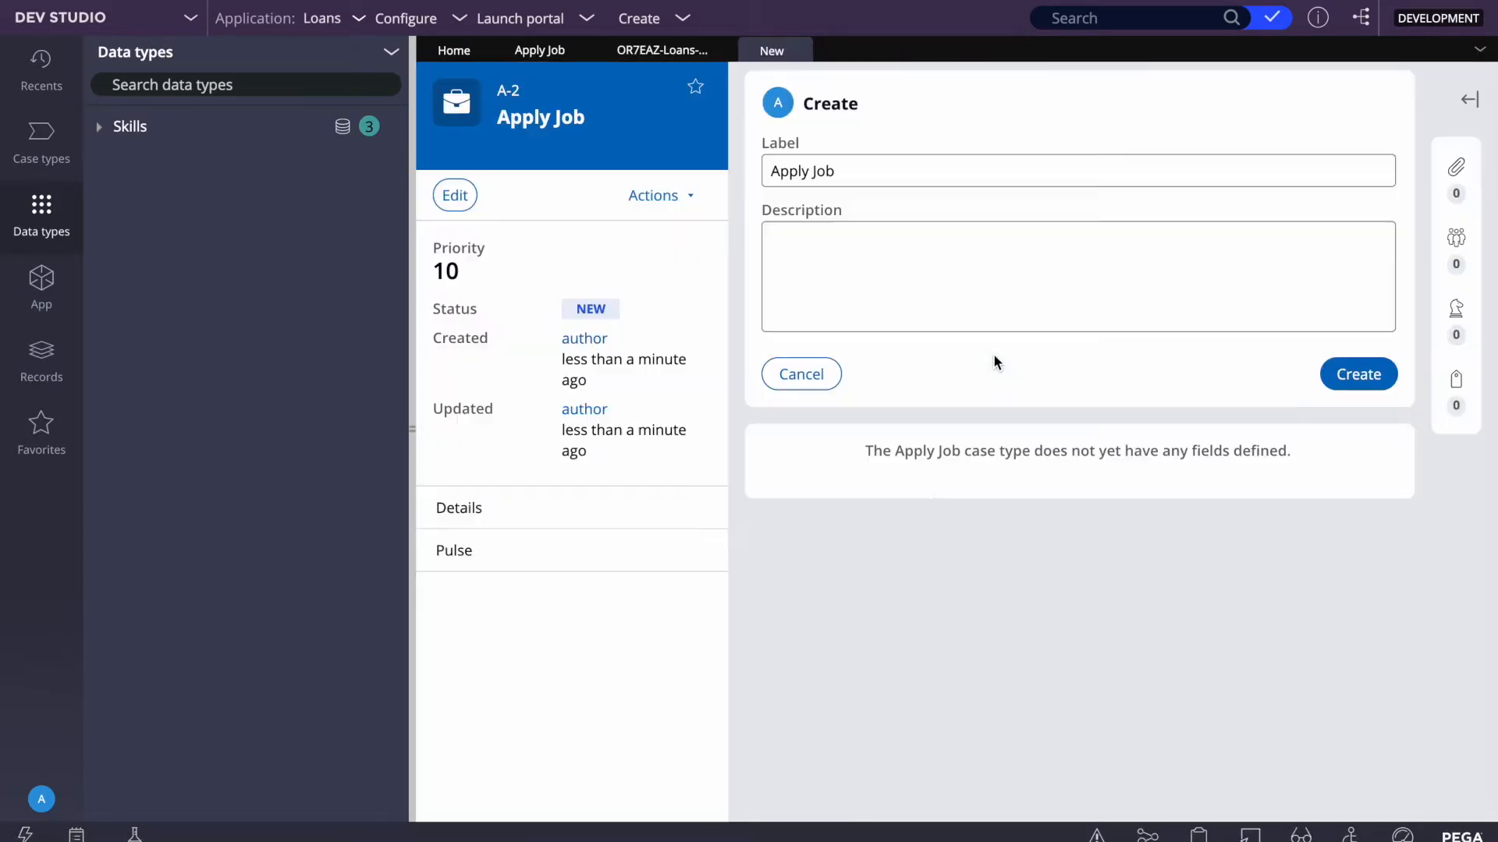
# Step: Inspect the case form's Description field with Live UI, open its Create section rule, and collapse the explorer to enlarge the editor
pyautogui.click(1252, 836)
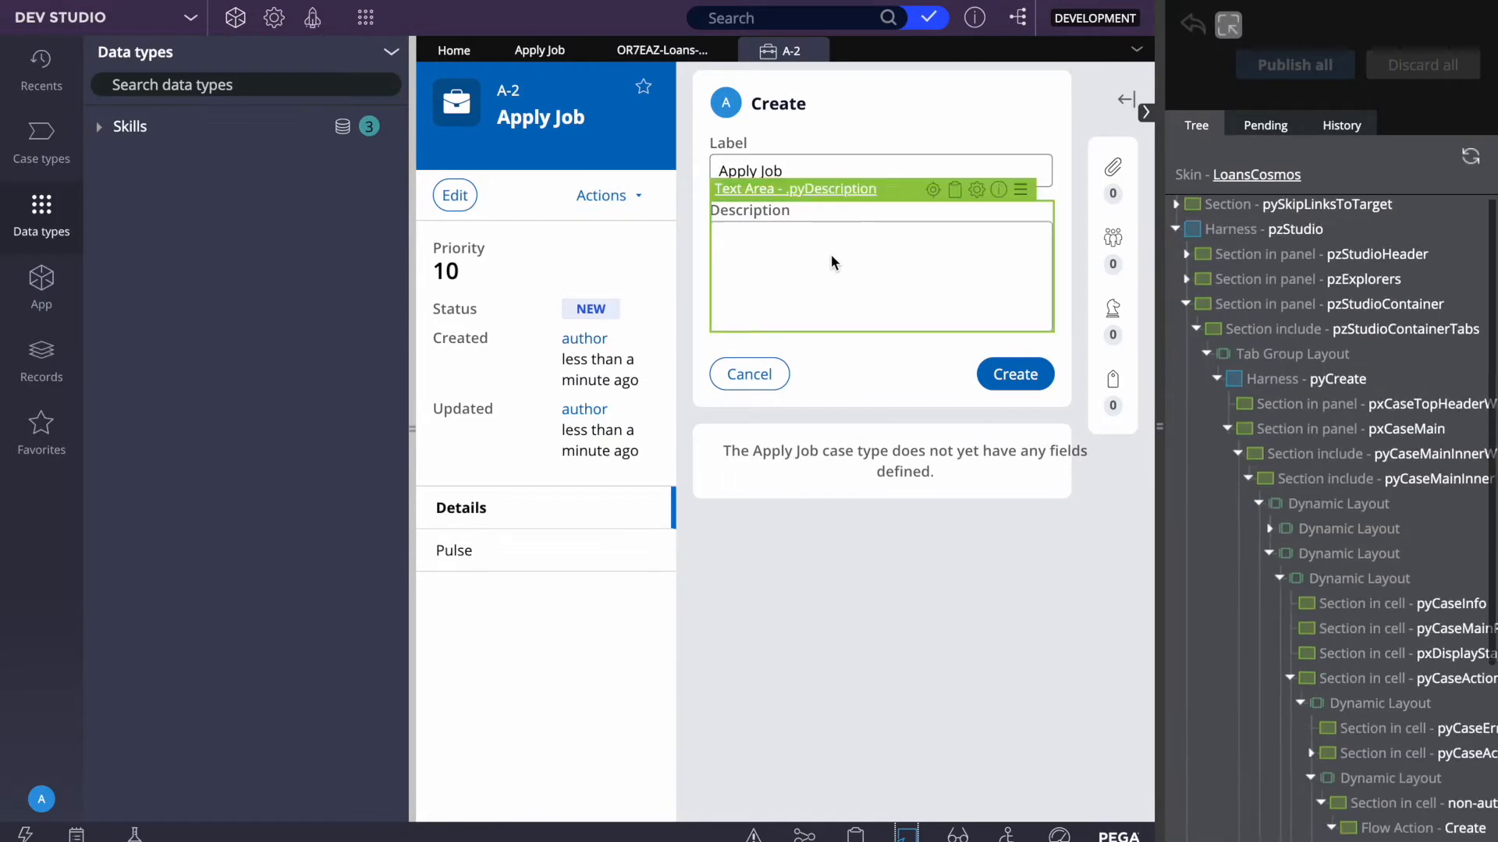
pyautogui.click(939, 191)
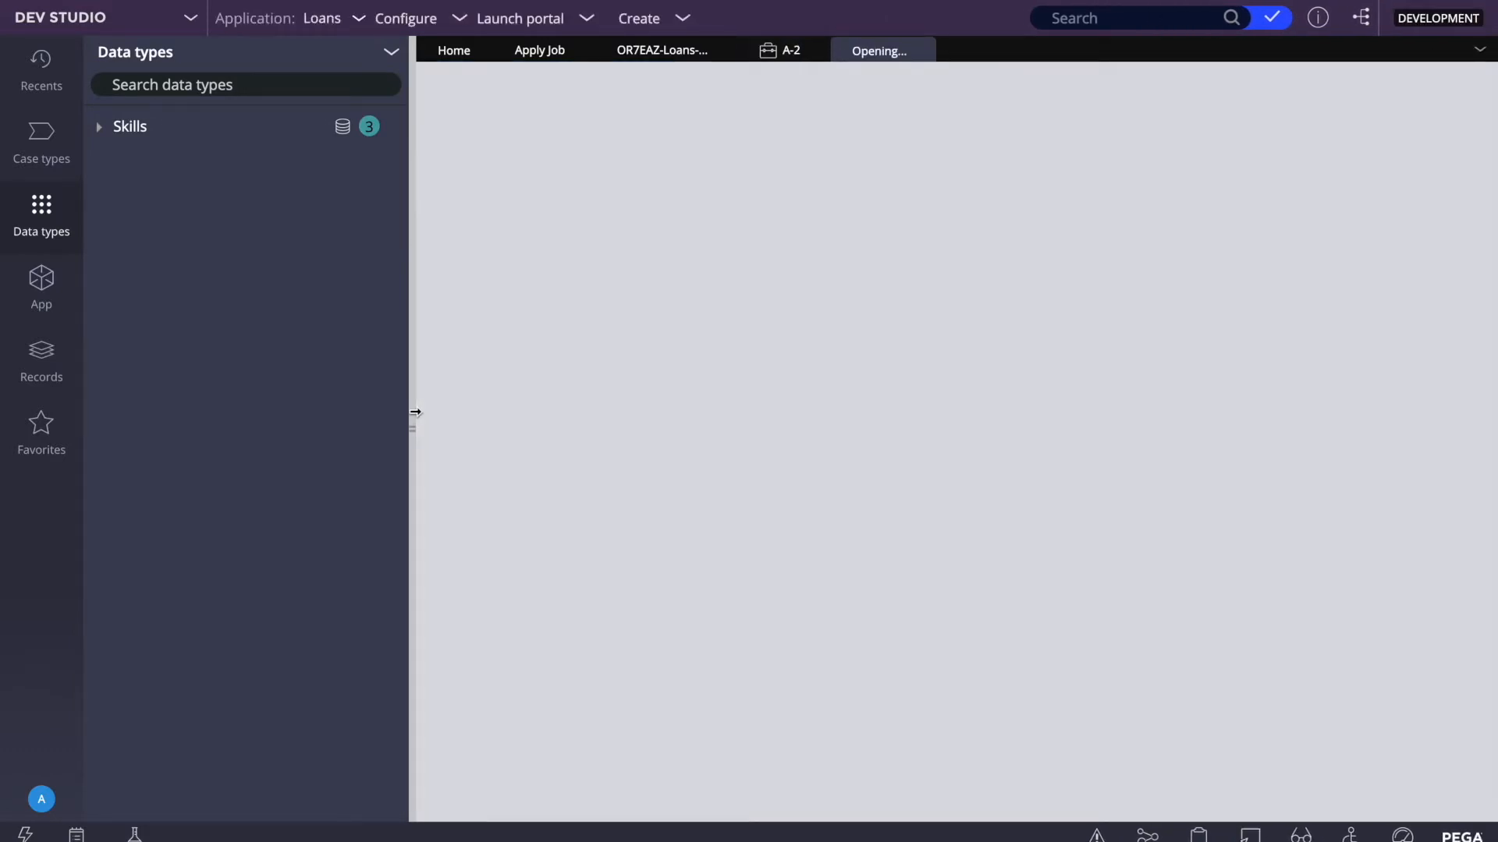
pyautogui.click(413, 411)
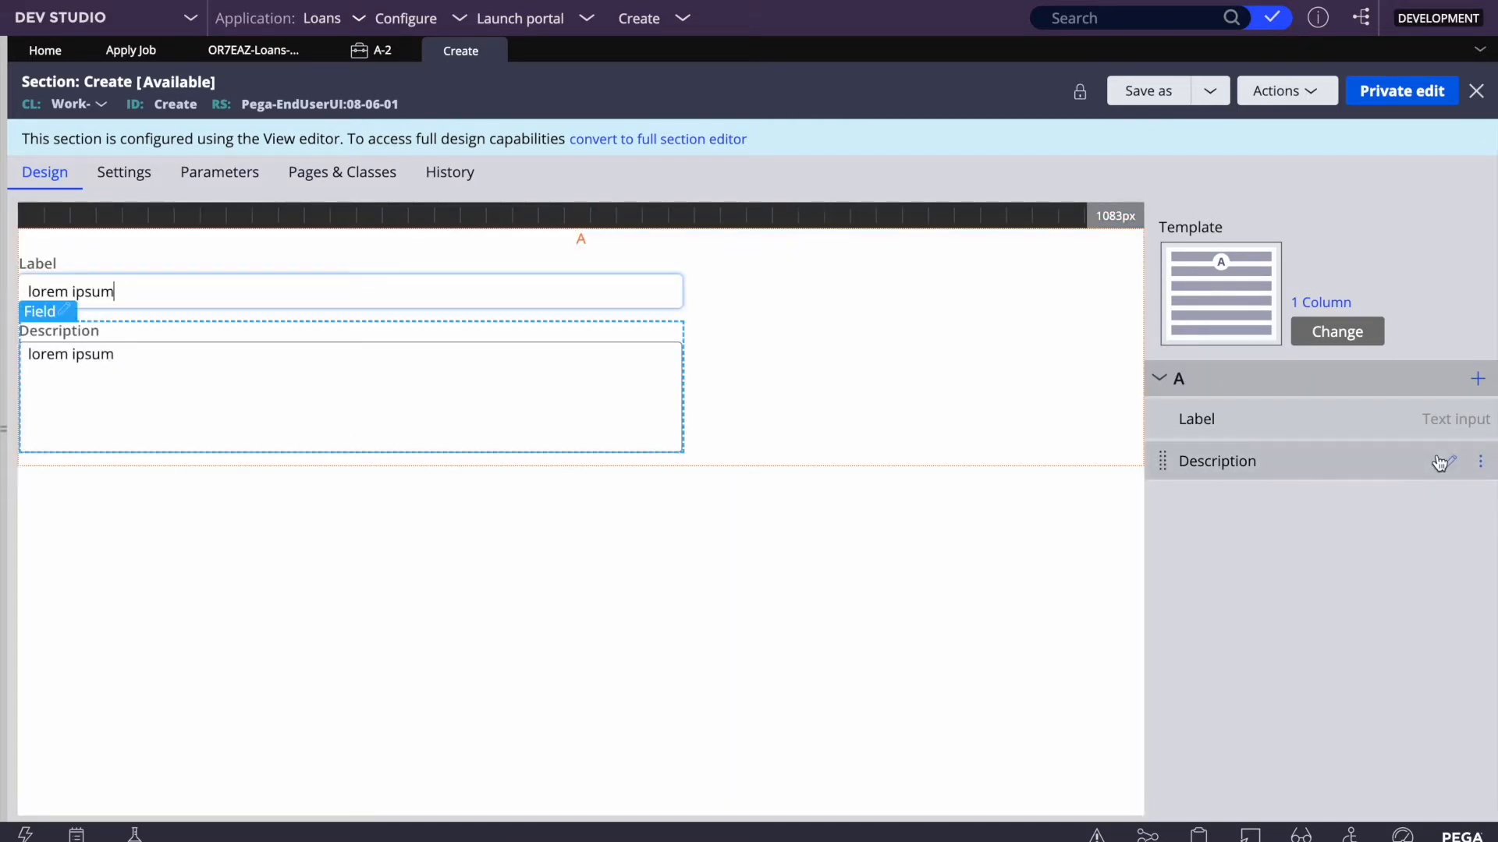
# Step: Delete the Description field from the Create section
pyautogui.rightClick(373, 396)
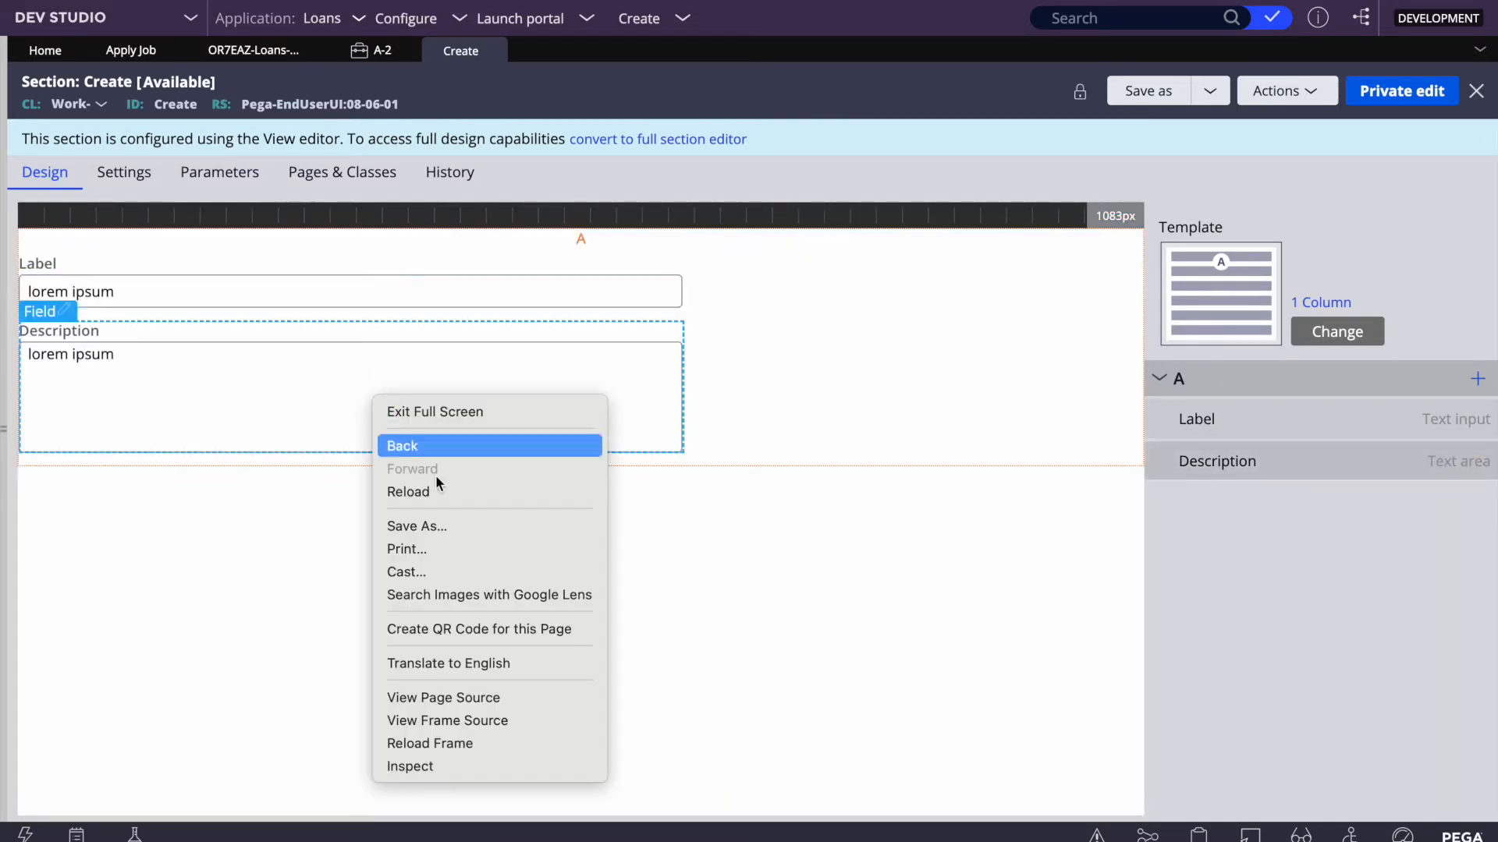
pyautogui.click(812, 688)
pyautogui.click(1480, 462)
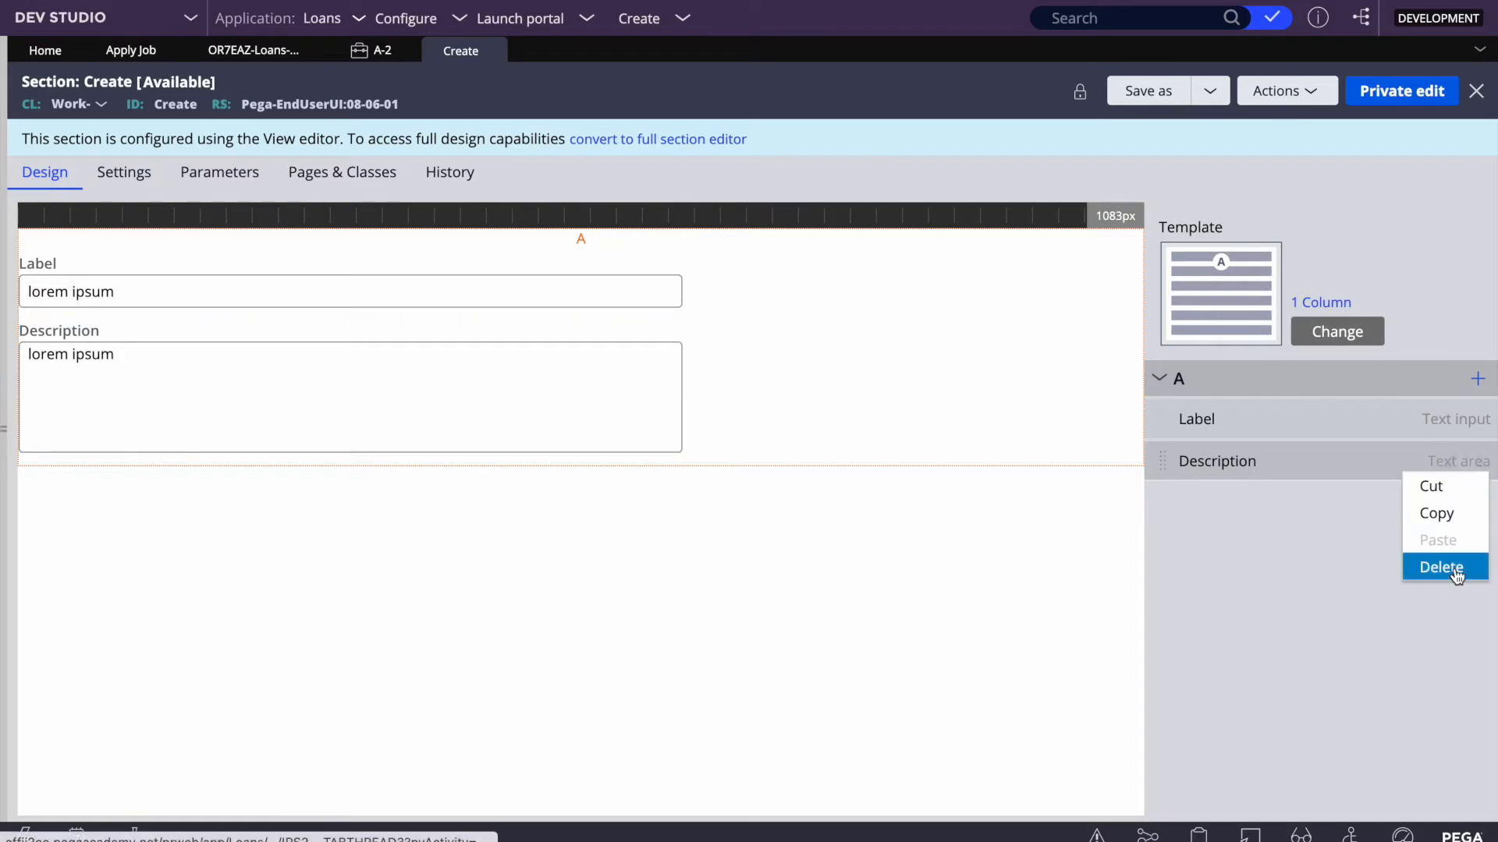
pyautogui.click(1443, 566)
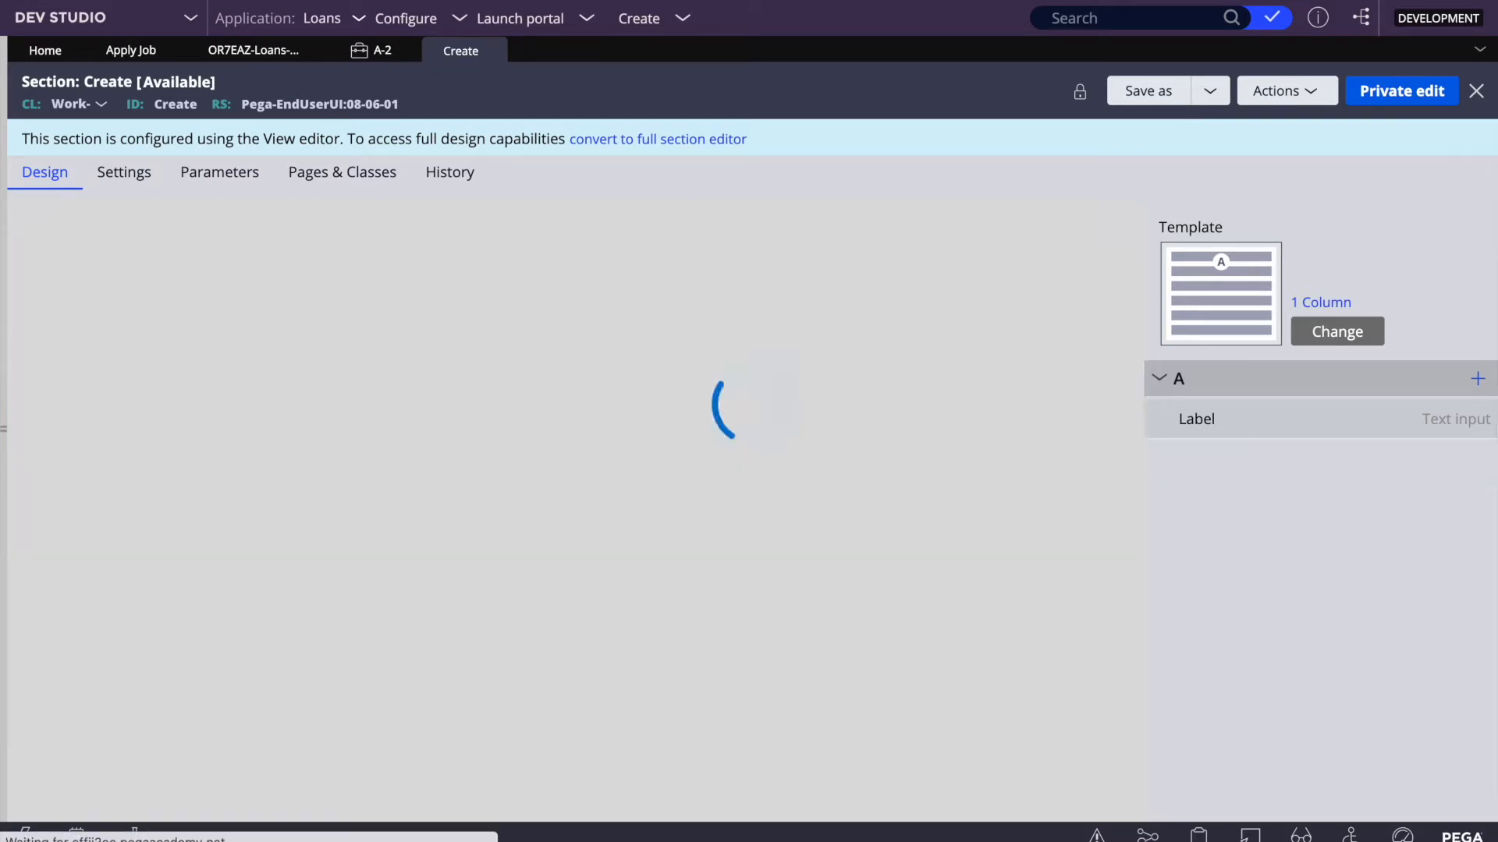
# Step: Add a Multi-select list picker to region A of the Create section
pyautogui.click(1479, 380)
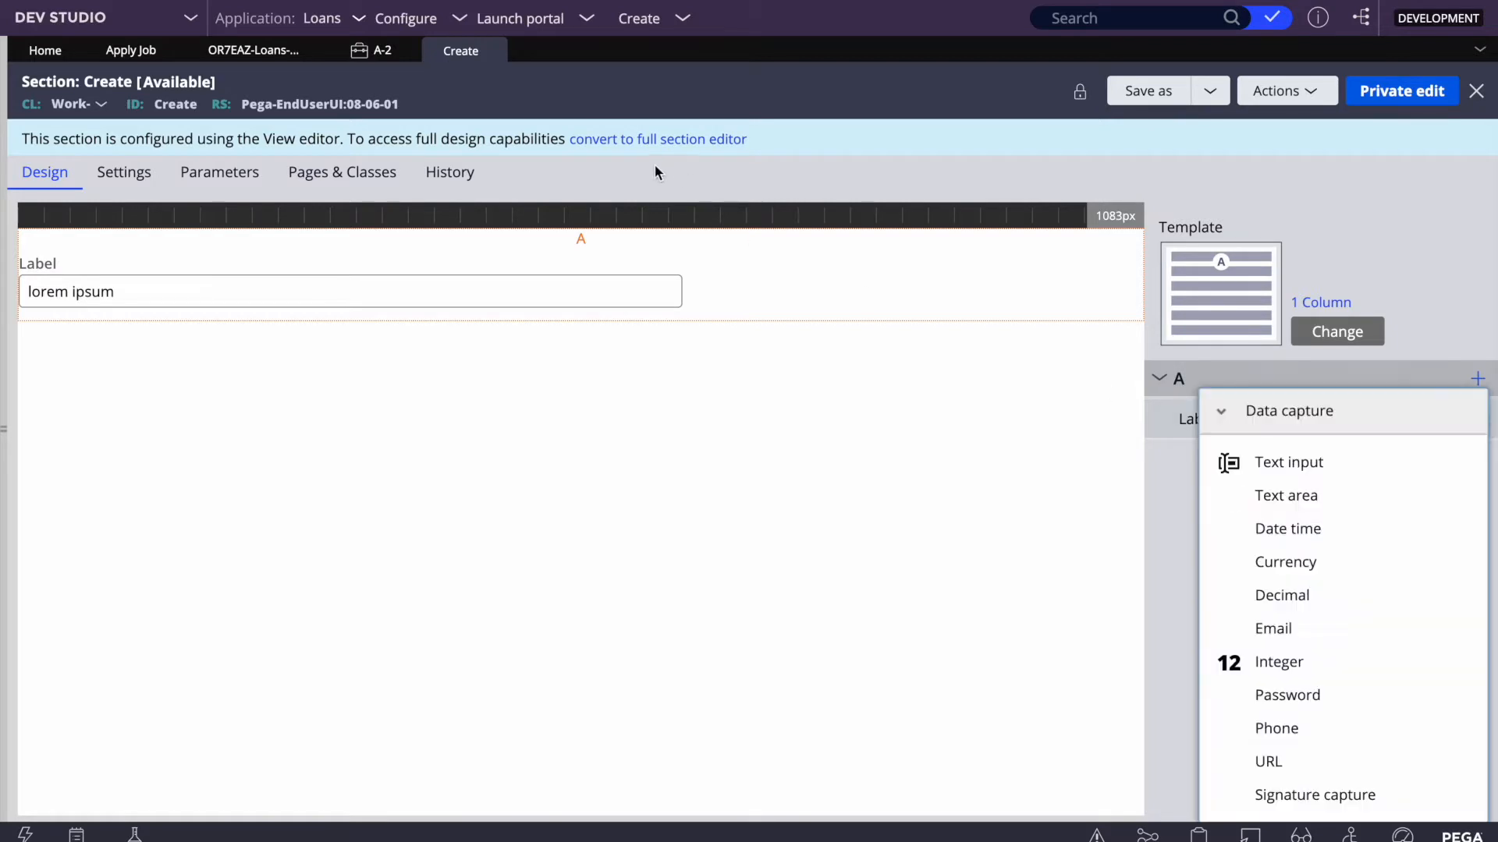
pyautogui.scroll(-2, 1287, 695)
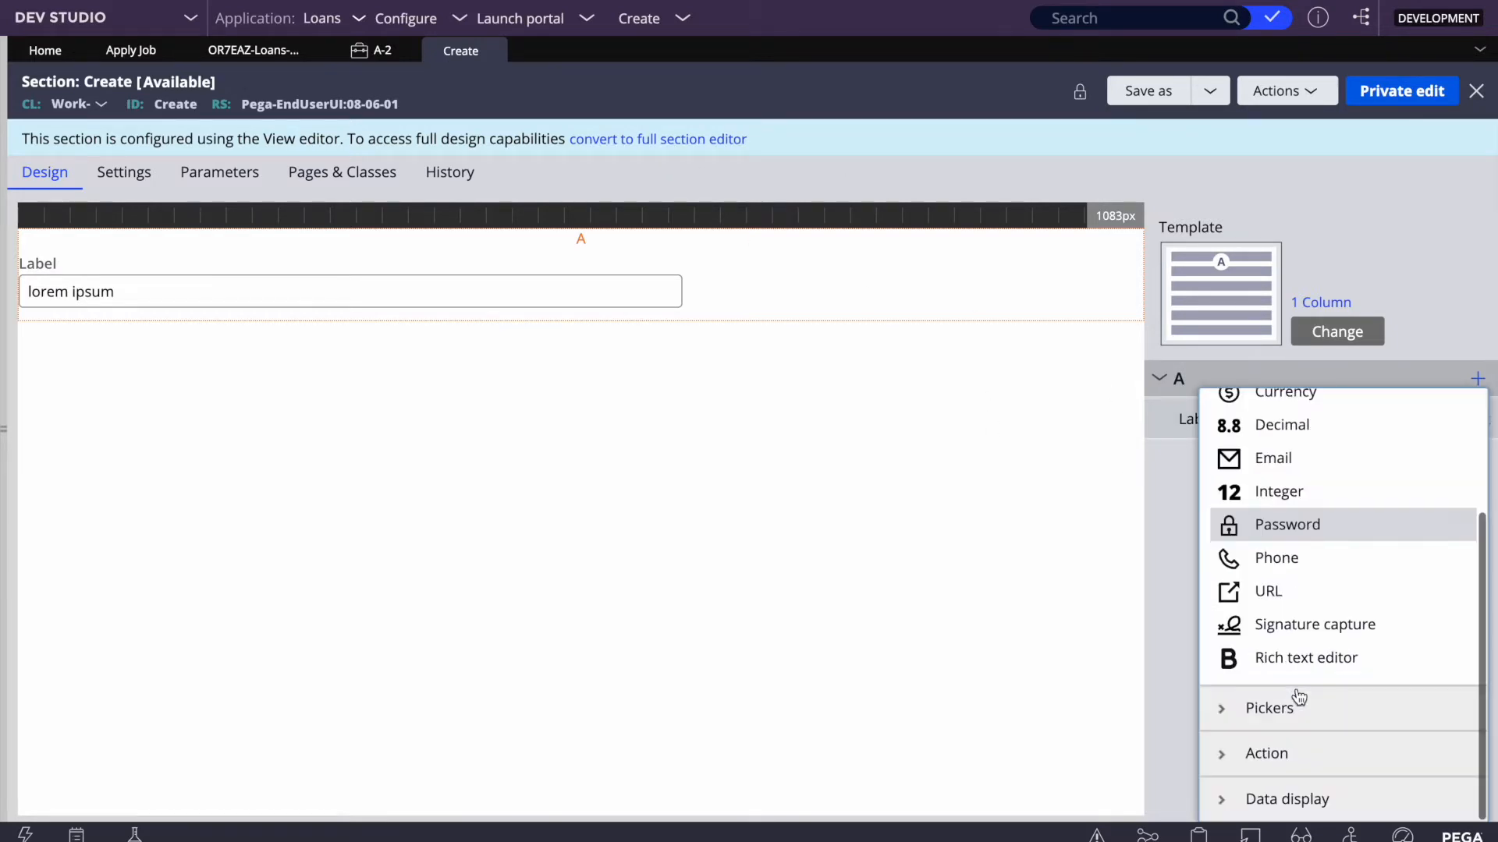
pyautogui.click(1244, 710)
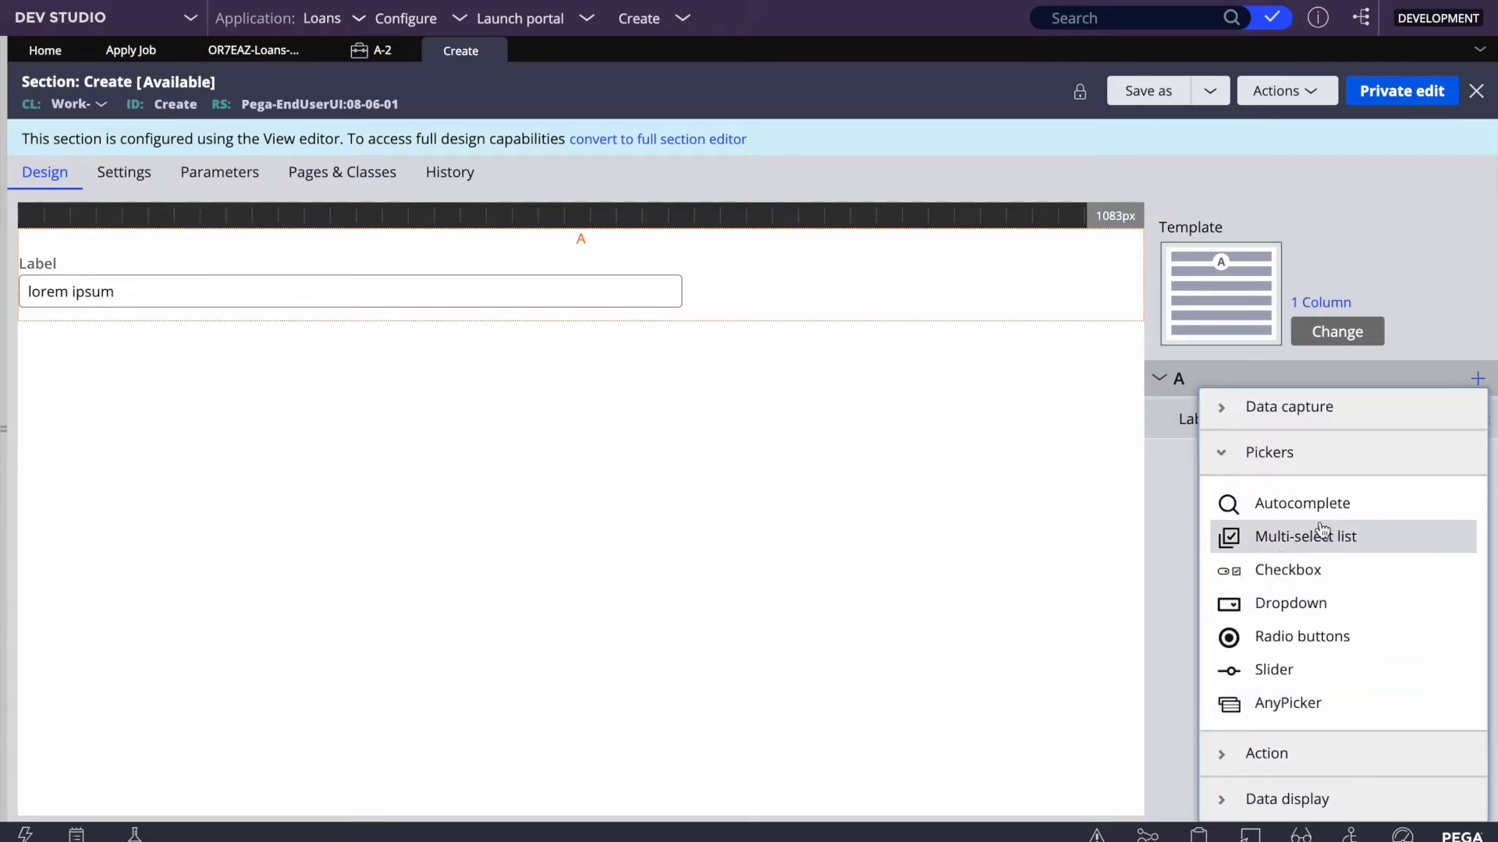
pyautogui.click(1279, 538)
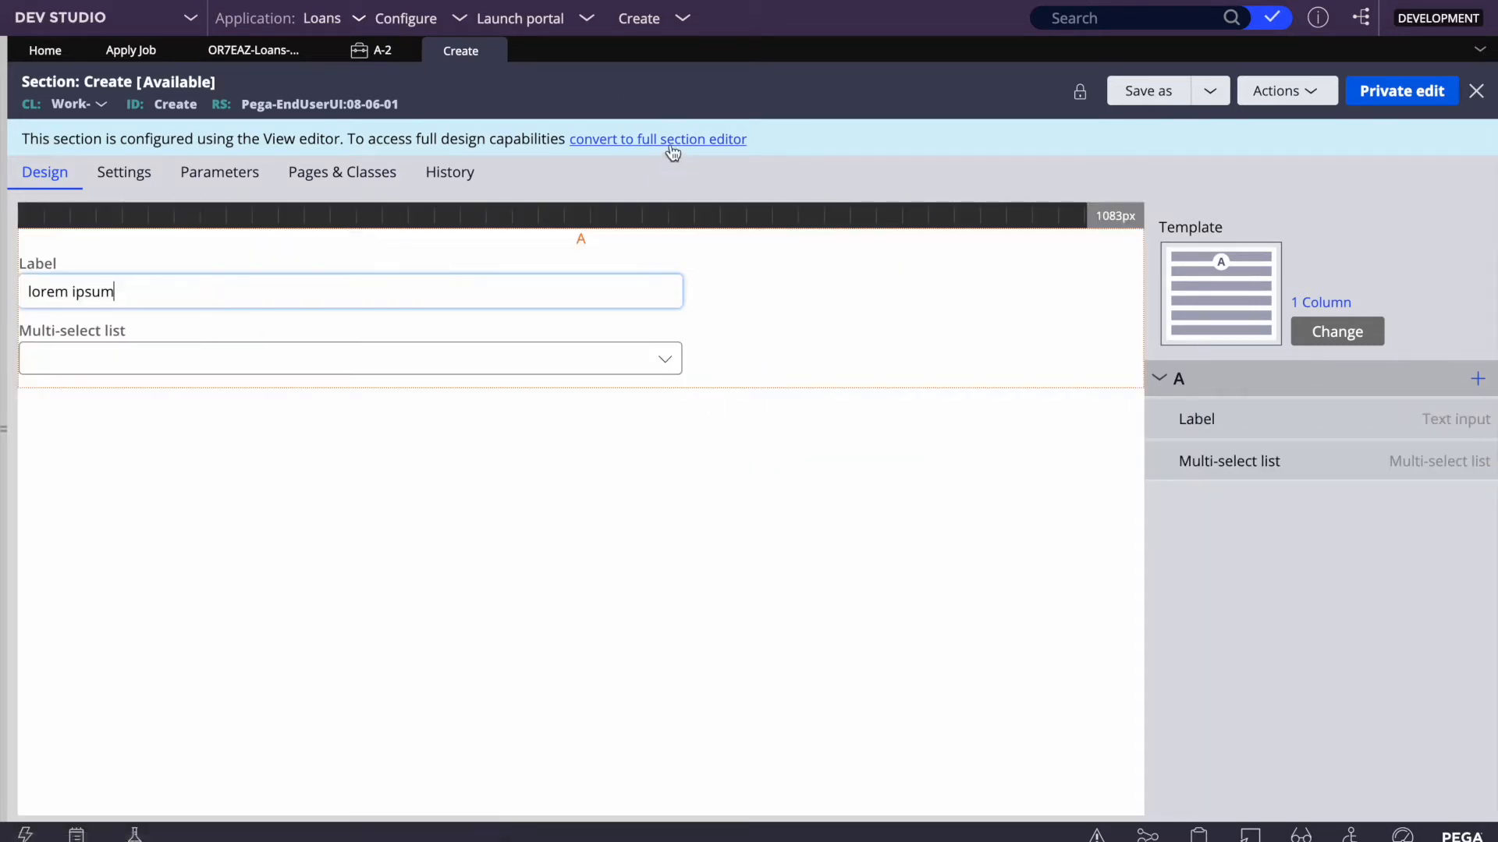
# Step: Convert the Create section to the full section editor
pyautogui.click(668, 142)
pyautogui.click(1009, 528)
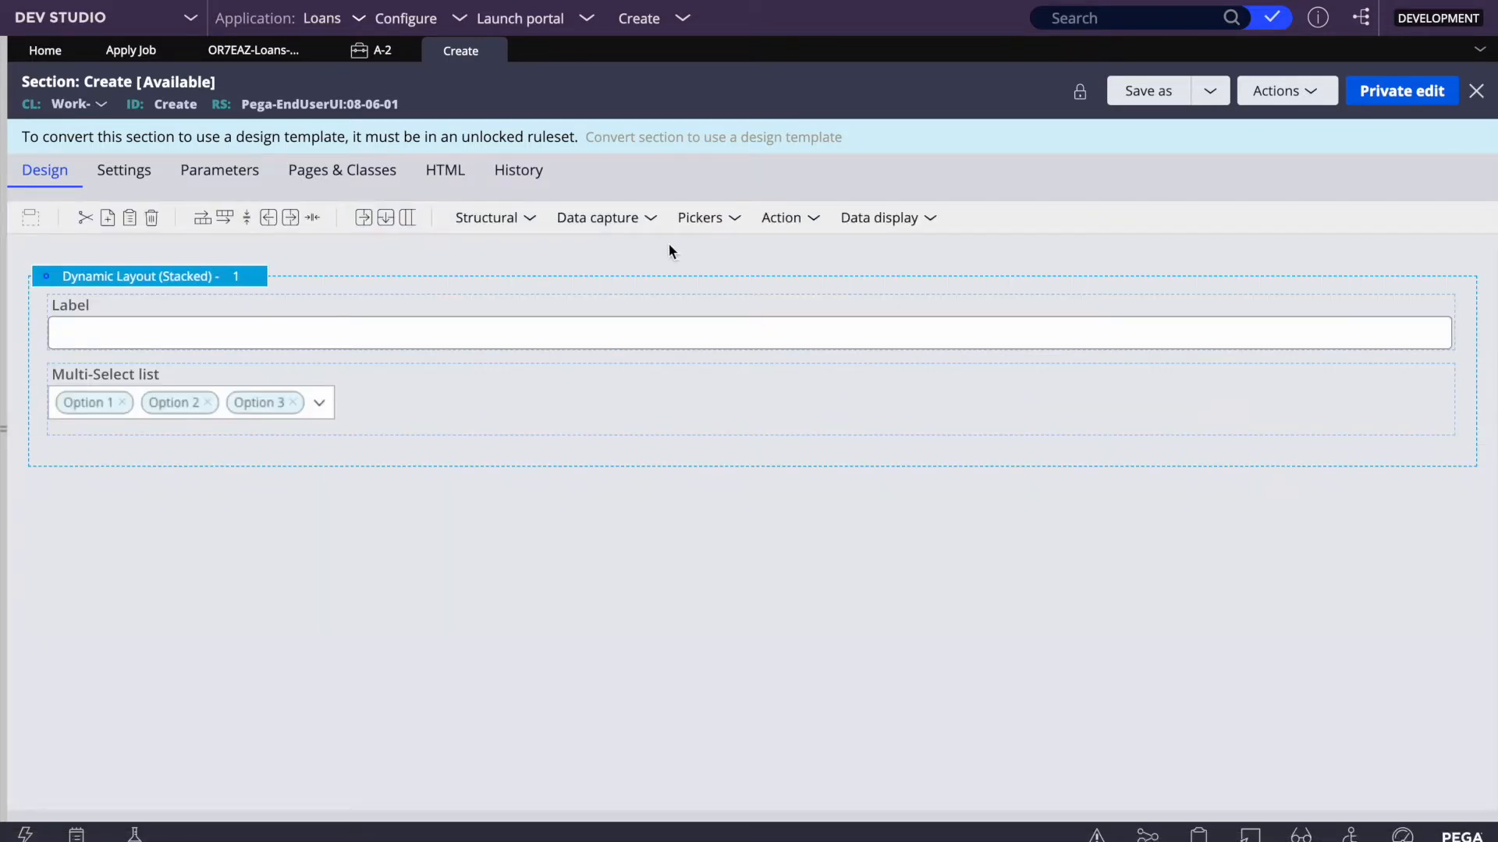
pyautogui.click(706, 220)
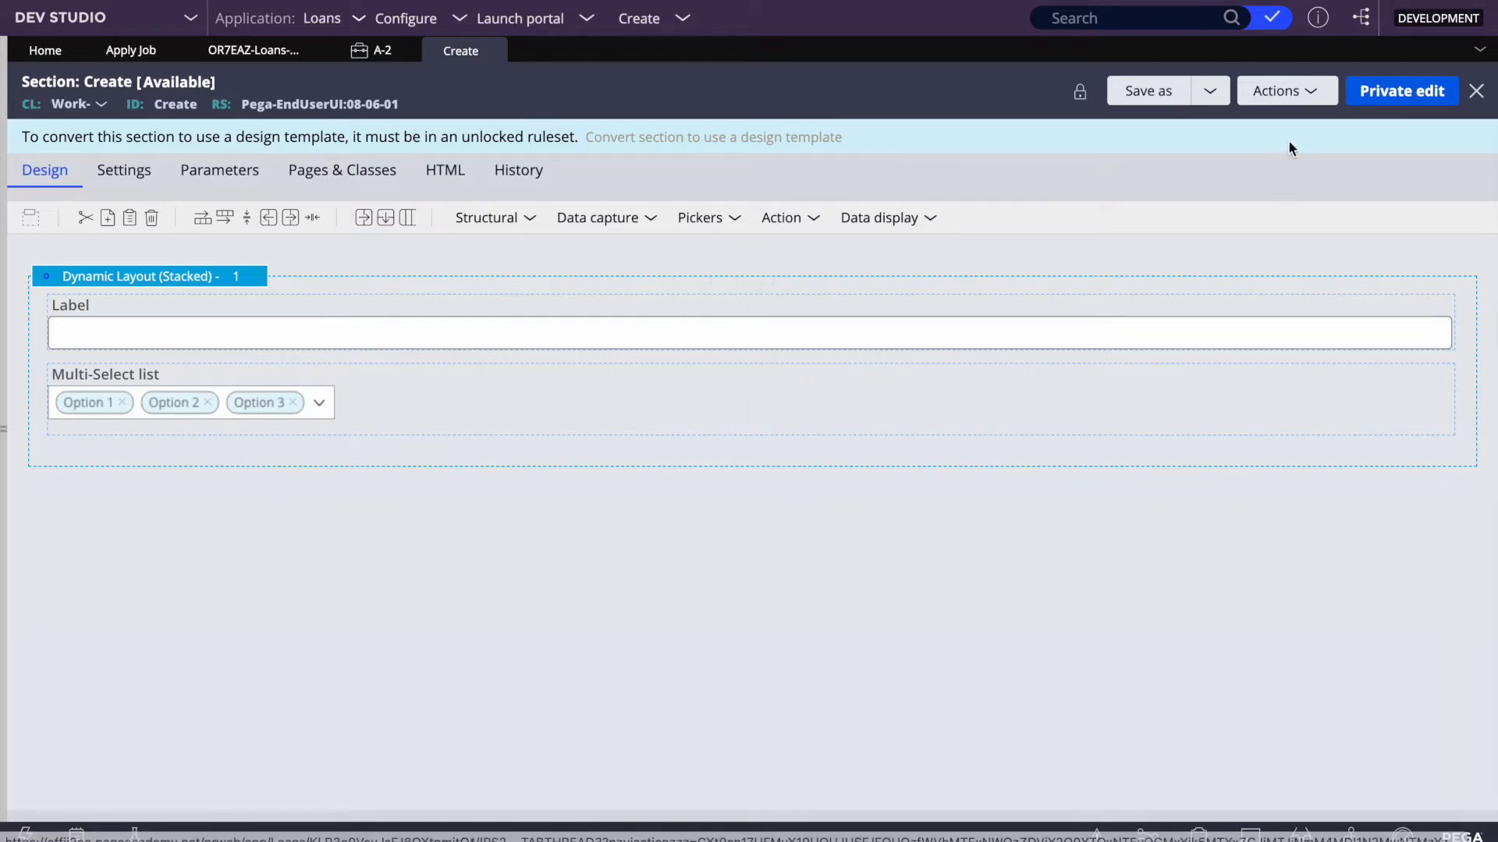
# Step: Refresh the Create section to discard the unsaved full section editor conversion, and return to its design
pyautogui.click(1279, 92)
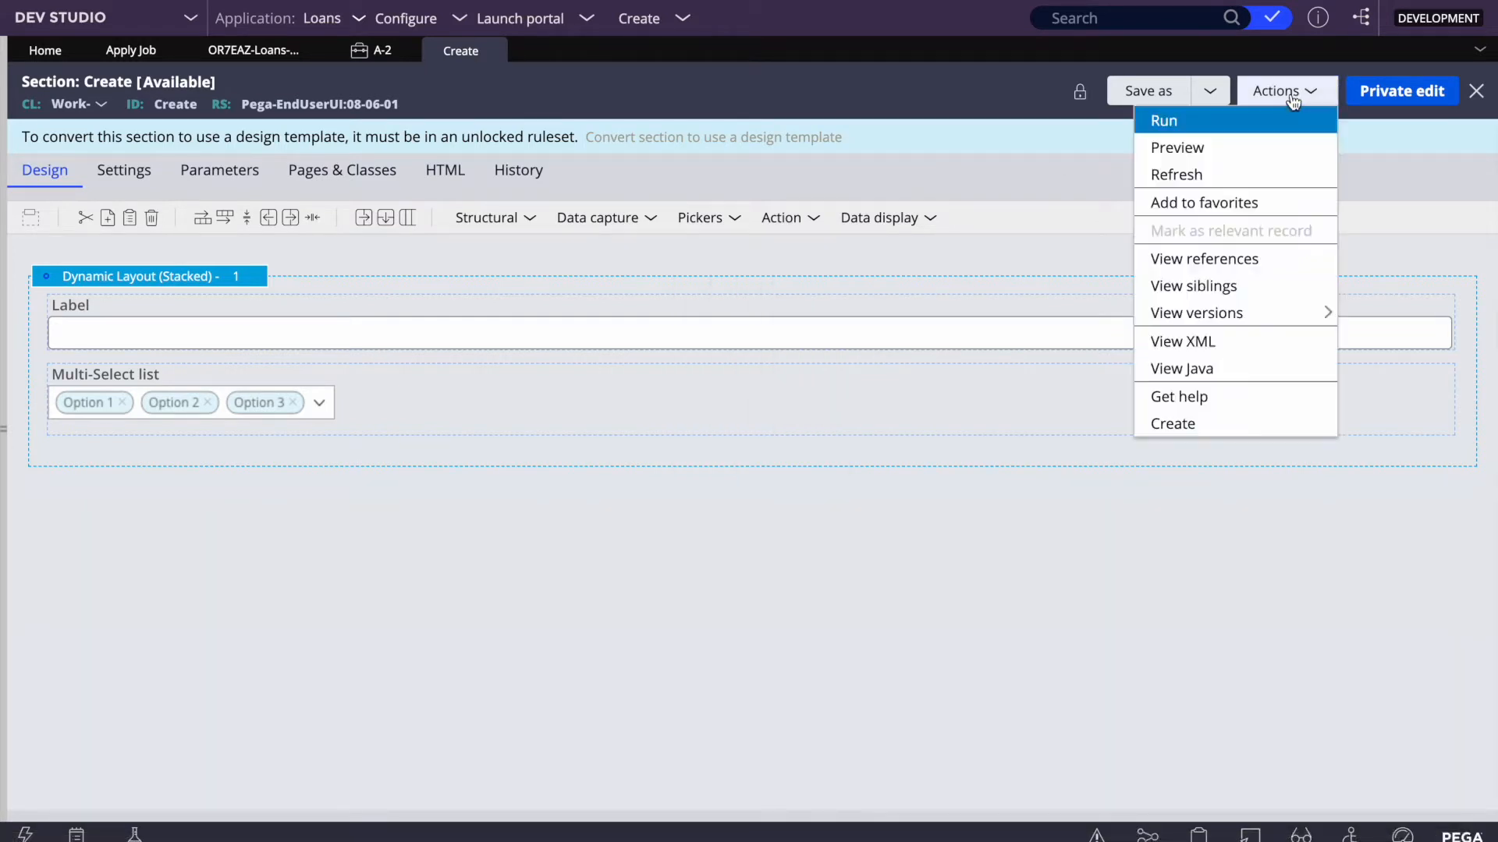
pyautogui.click(1186, 176)
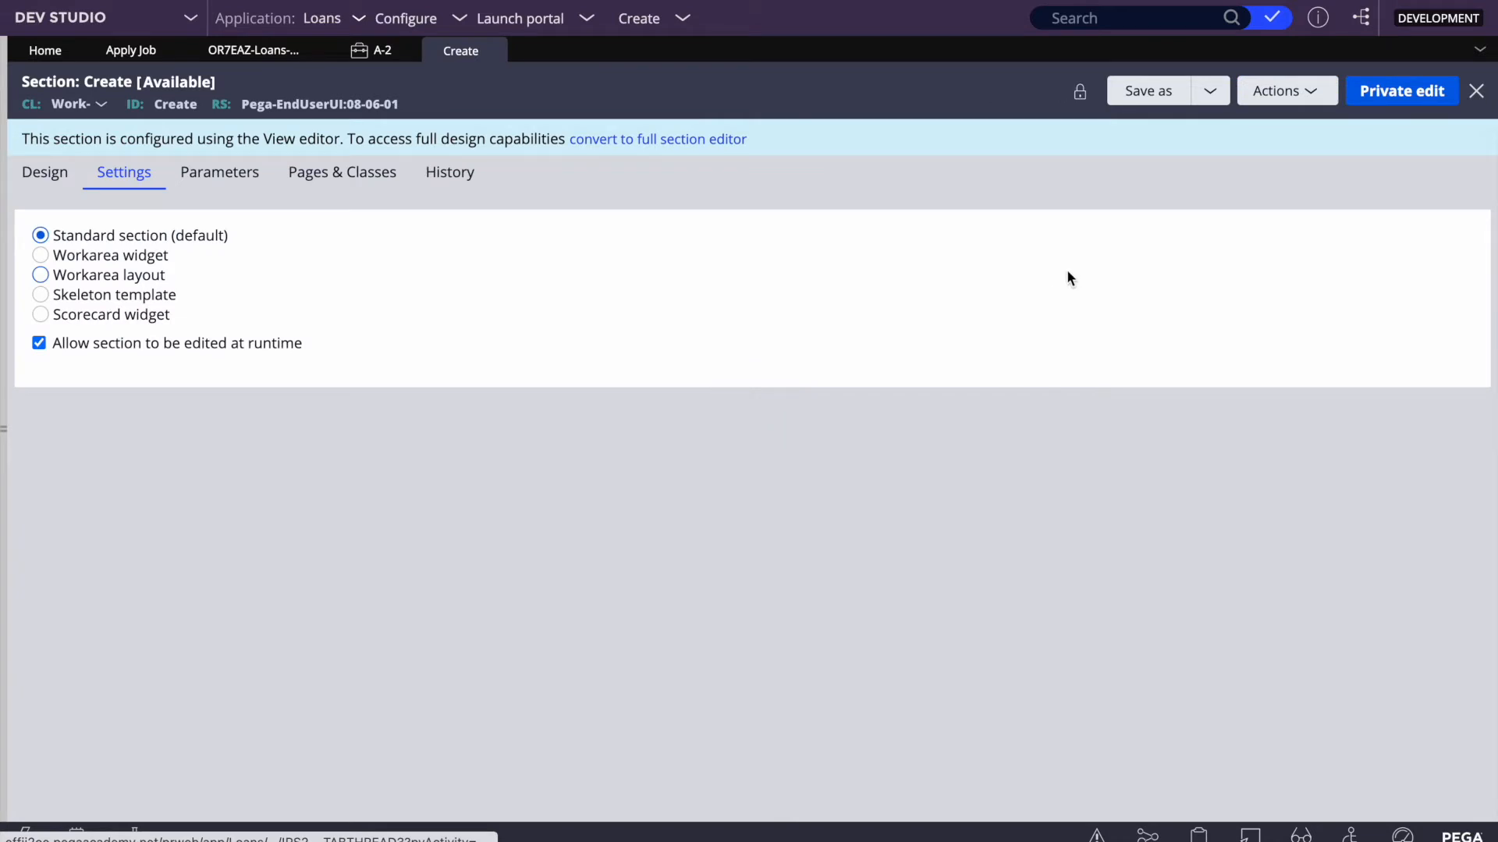
pyautogui.click(60, 173)
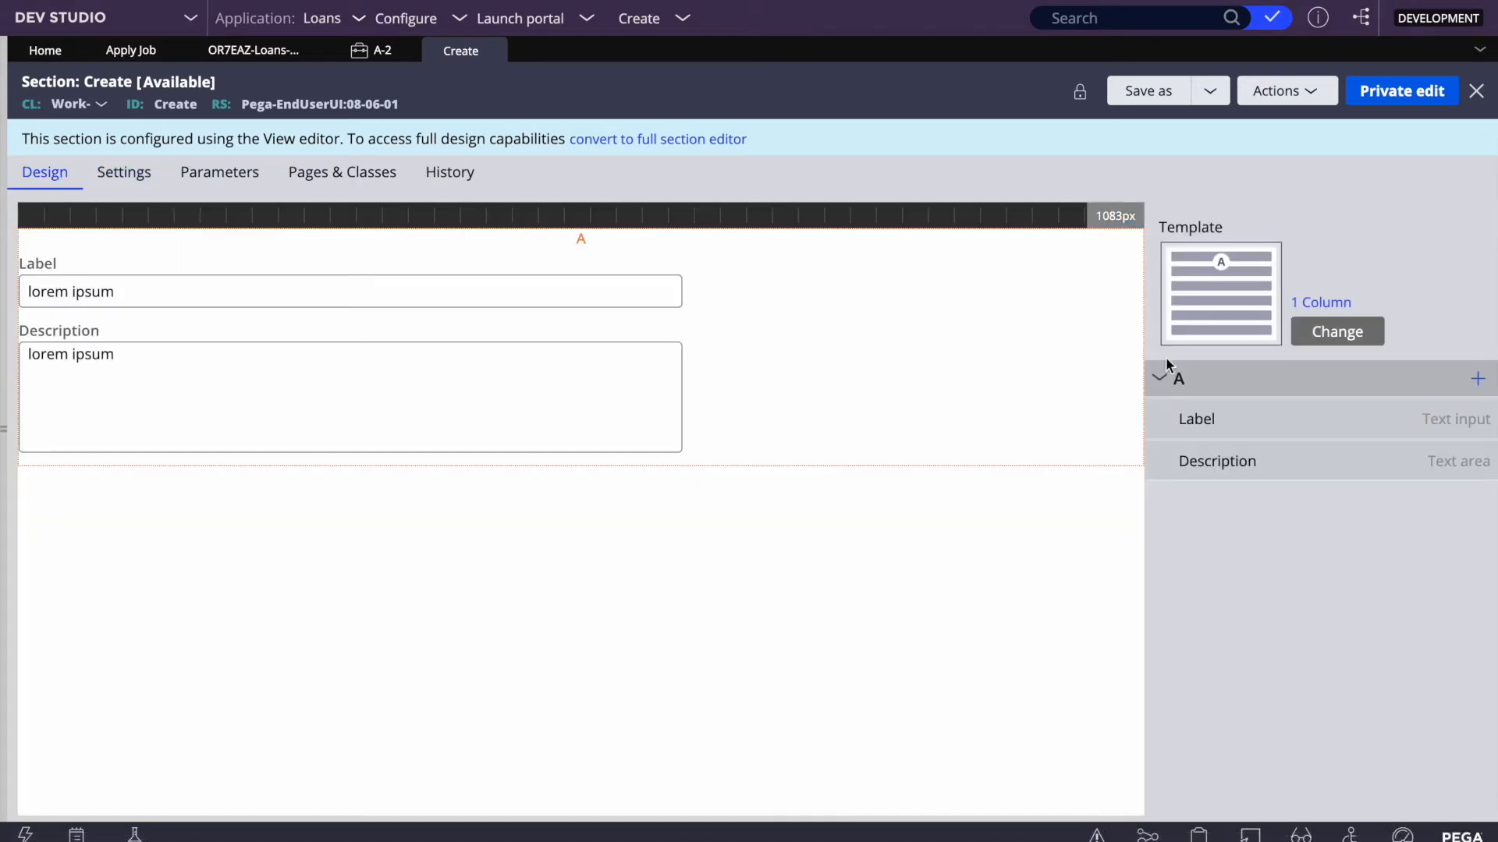
# Step: Delete the Description field from the Create section and add a Multi-select list picker to region A
pyautogui.click(1479, 462)
pyautogui.click(1461, 583)
pyautogui.click(1476, 381)
pyautogui.scroll(-2, 1326, 702)
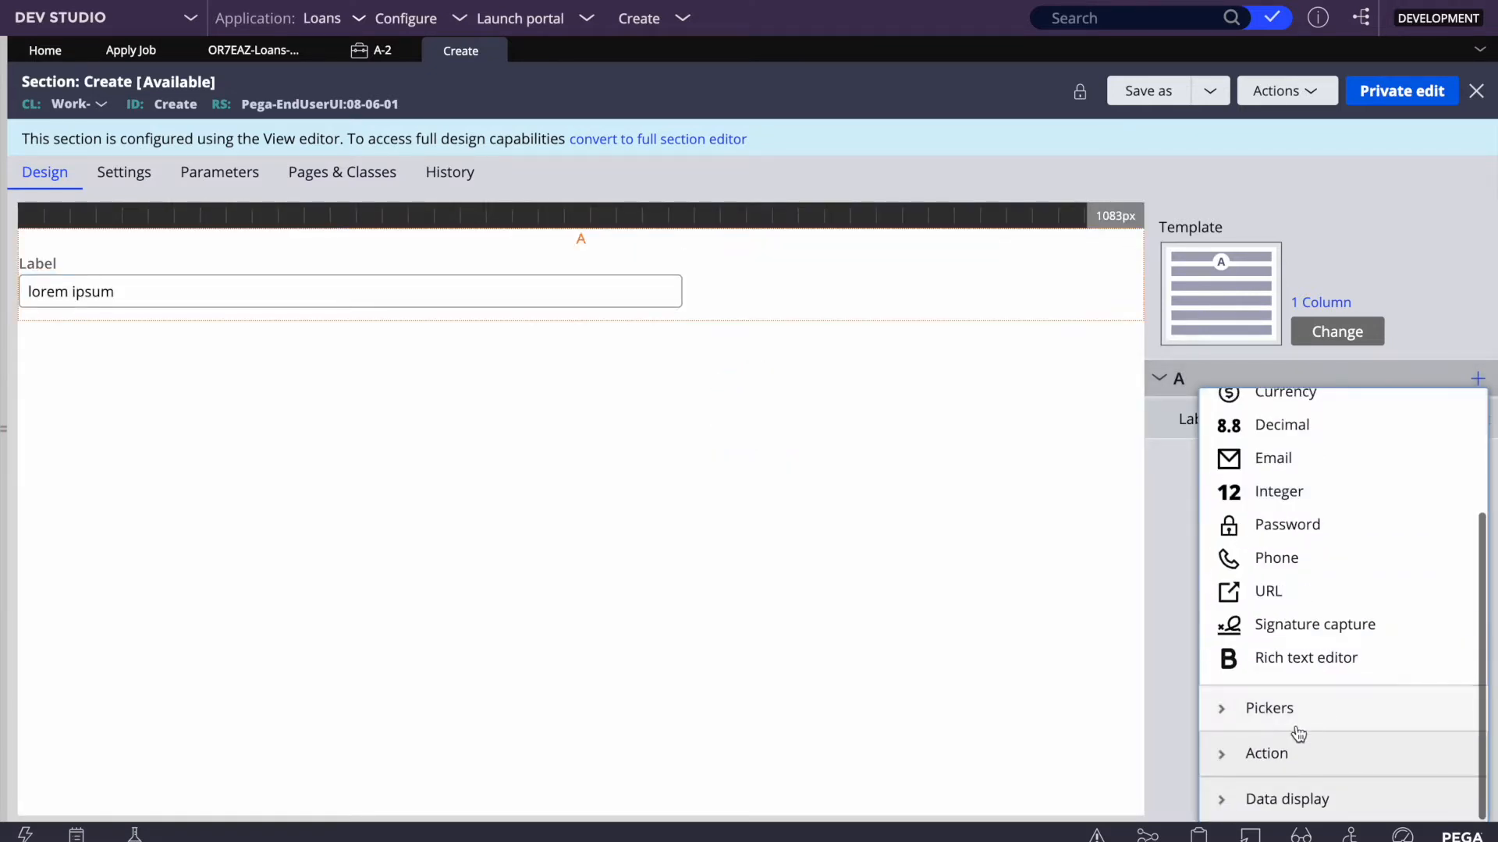
pyautogui.click(1248, 708)
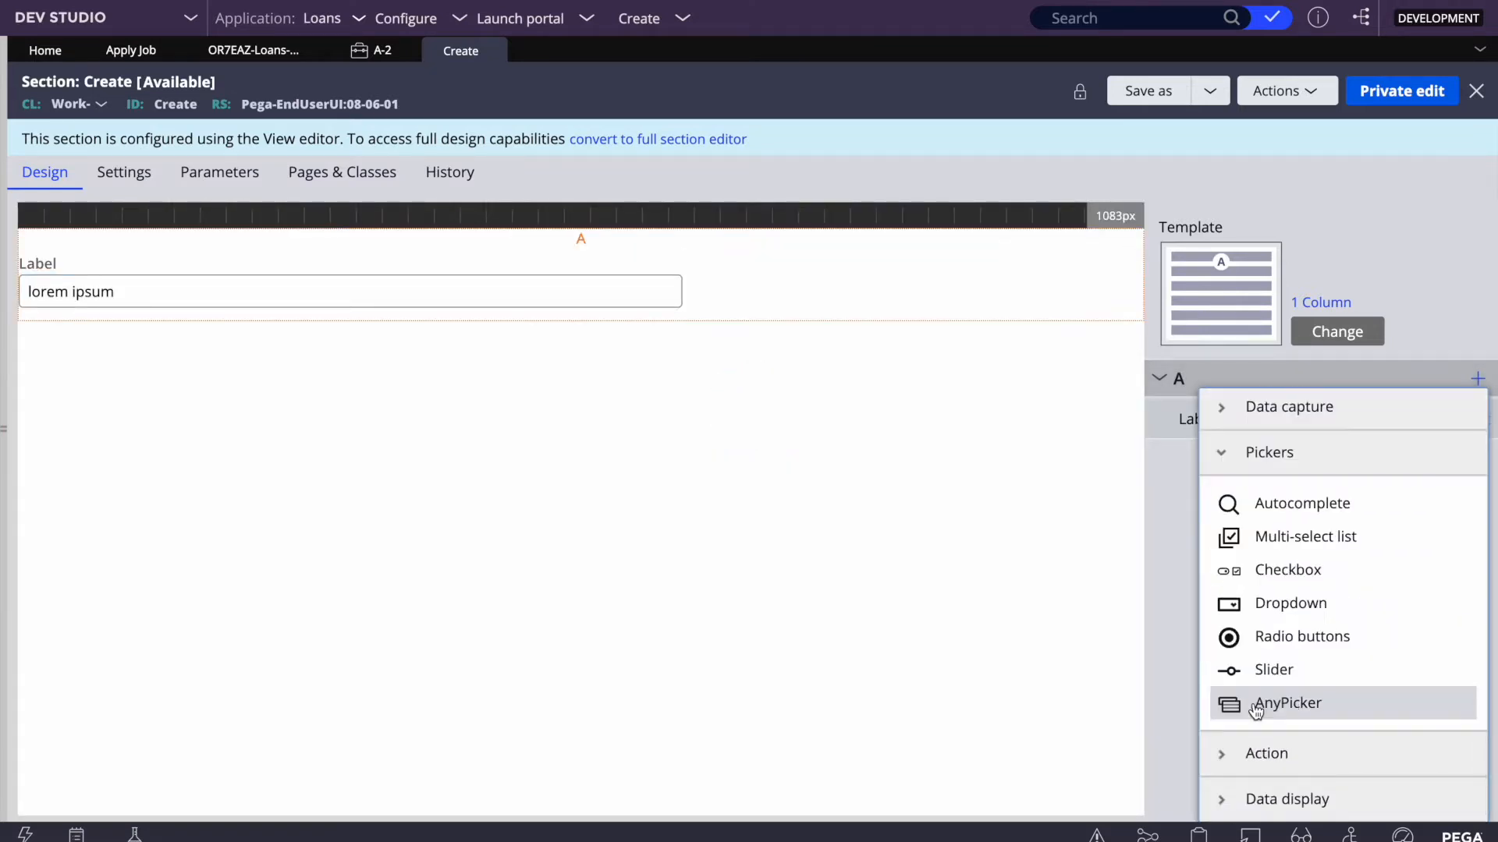
pyautogui.click(1283, 540)
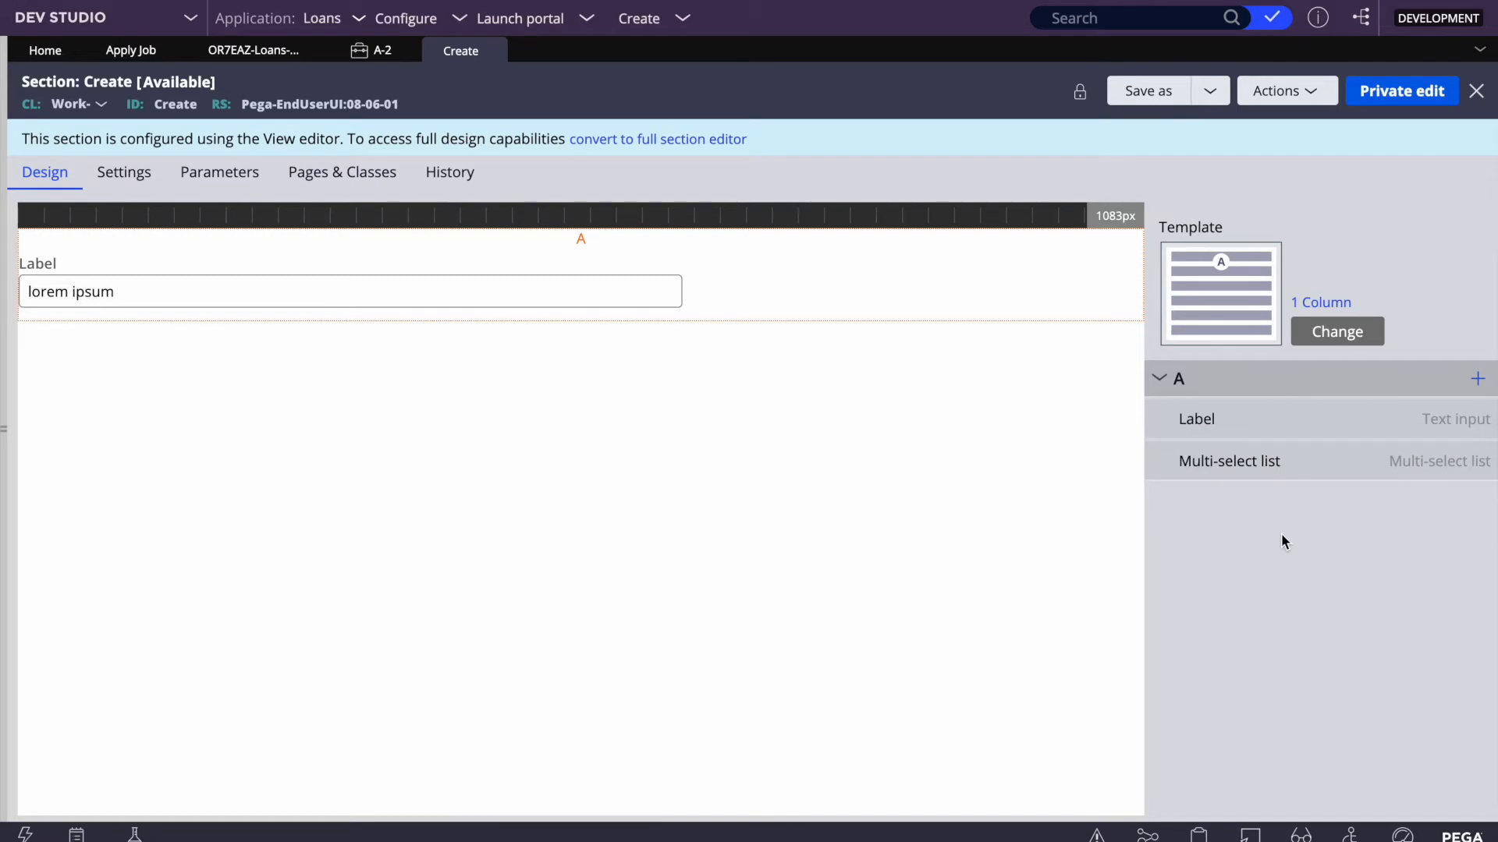
# Step: Open the Multi-select list's cell properties, and open the List Skills data page from the Skills data type's sources
pyautogui.click(1450, 463)
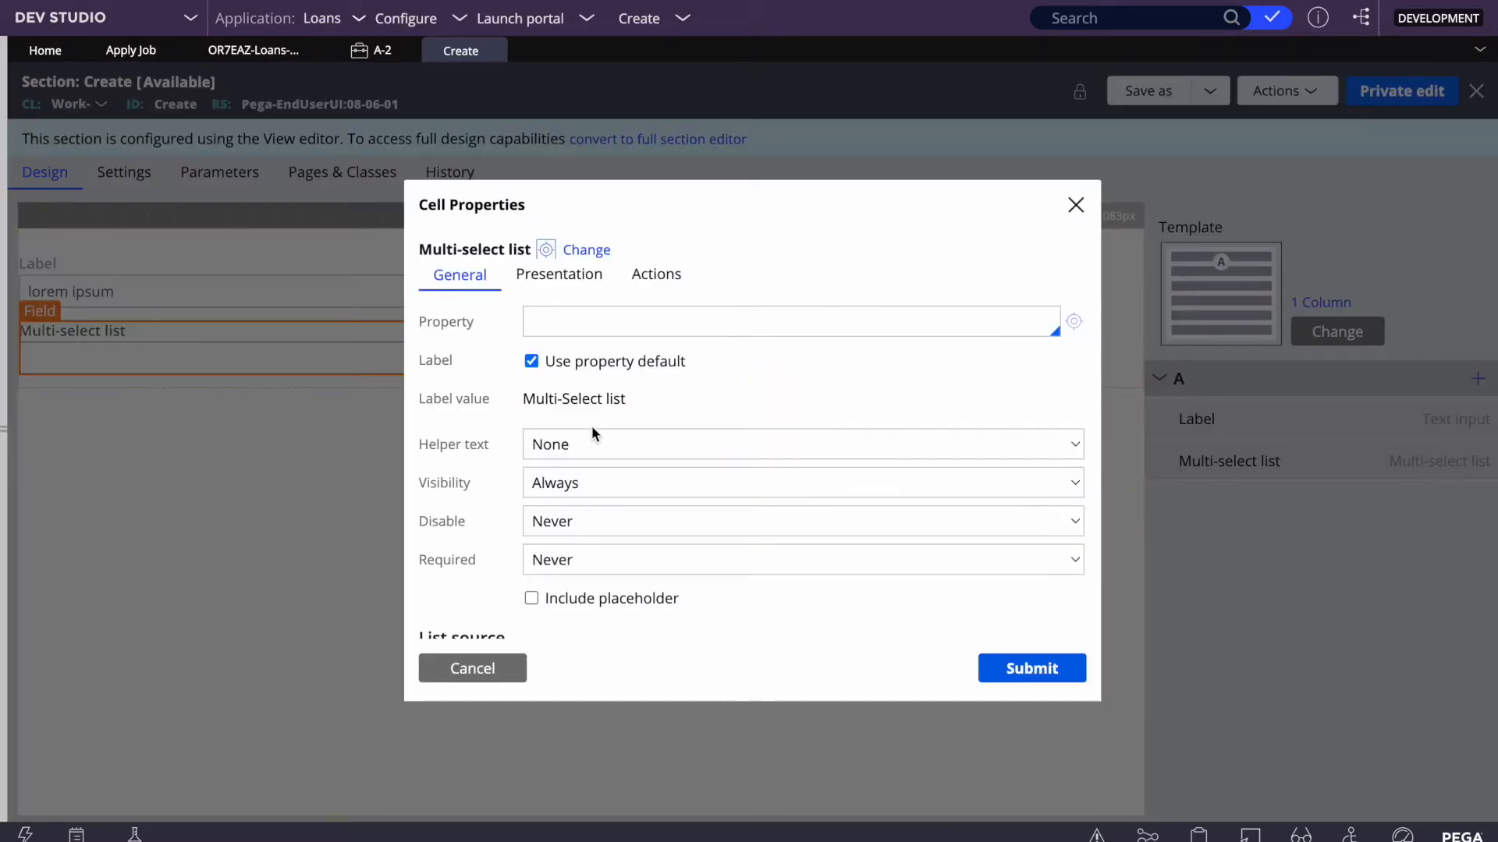
pyautogui.click(234, 50)
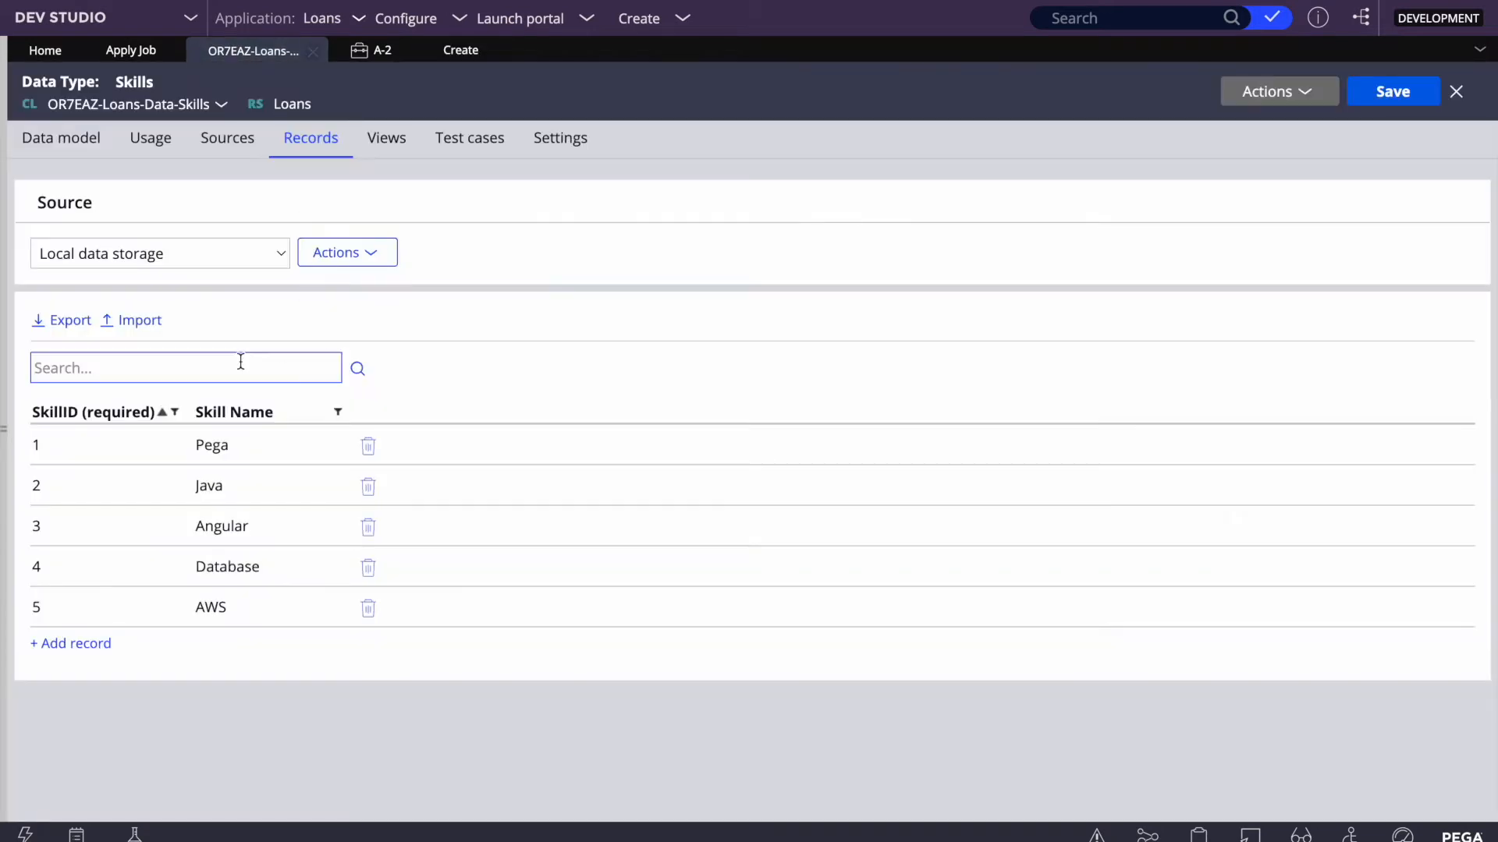
pyautogui.click(234, 140)
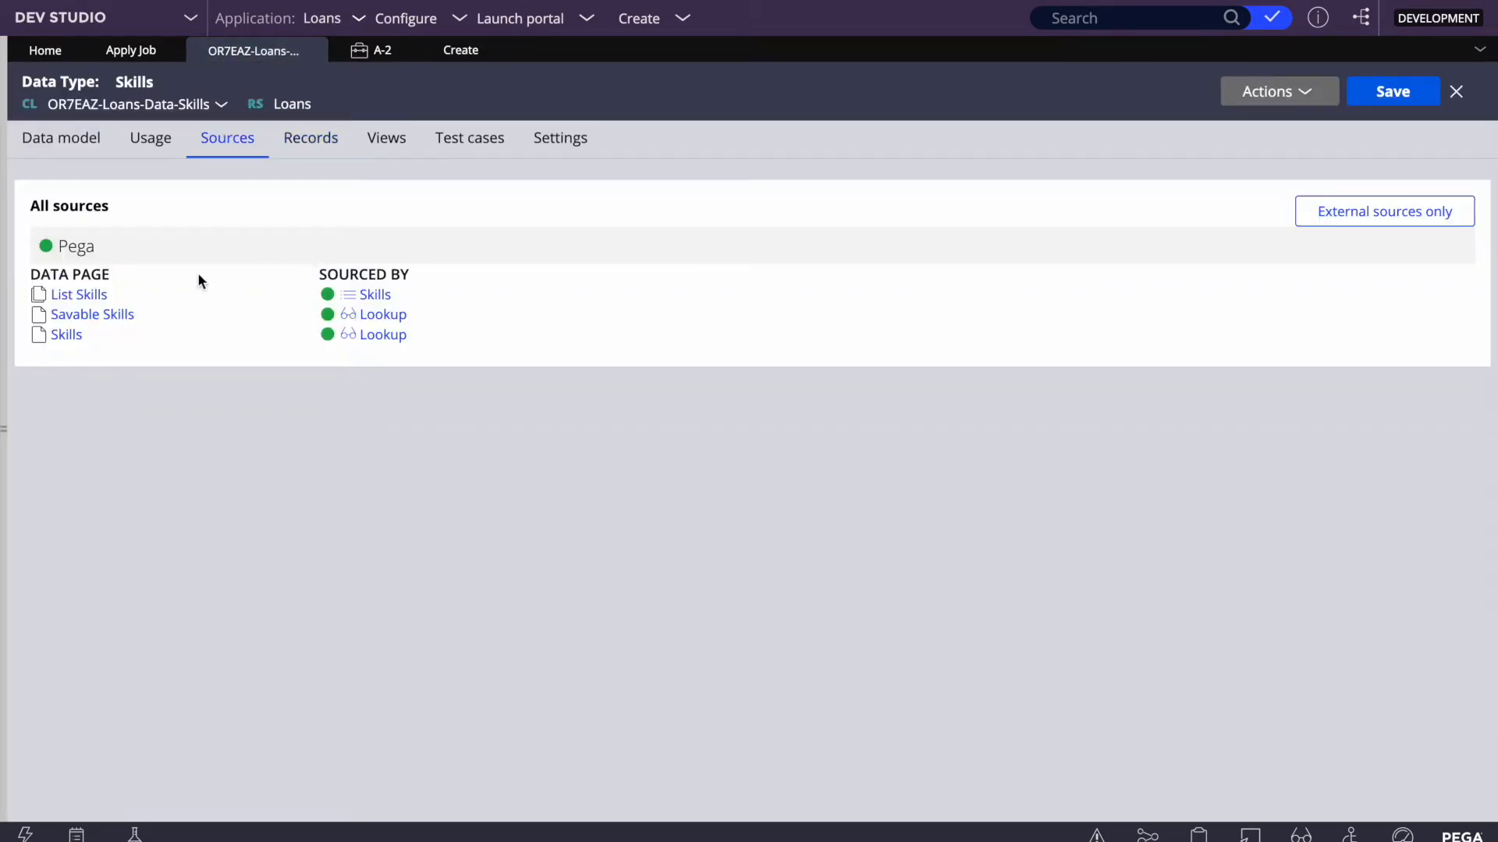
pyautogui.click(79, 295)
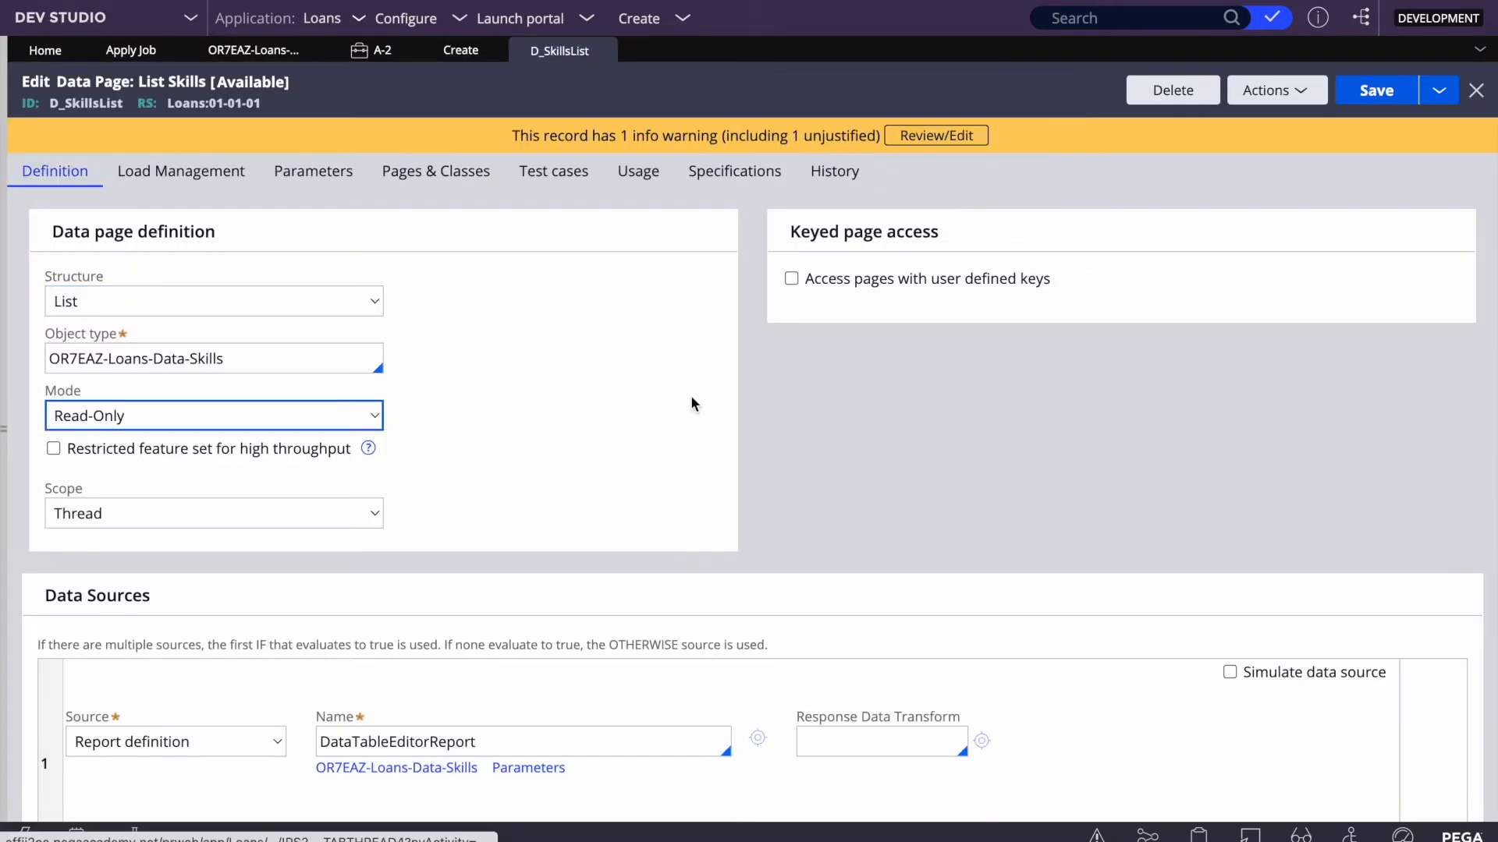
# Step: Run the List Skills data page with all its instances flushed before execution
pyautogui.click(1276, 90)
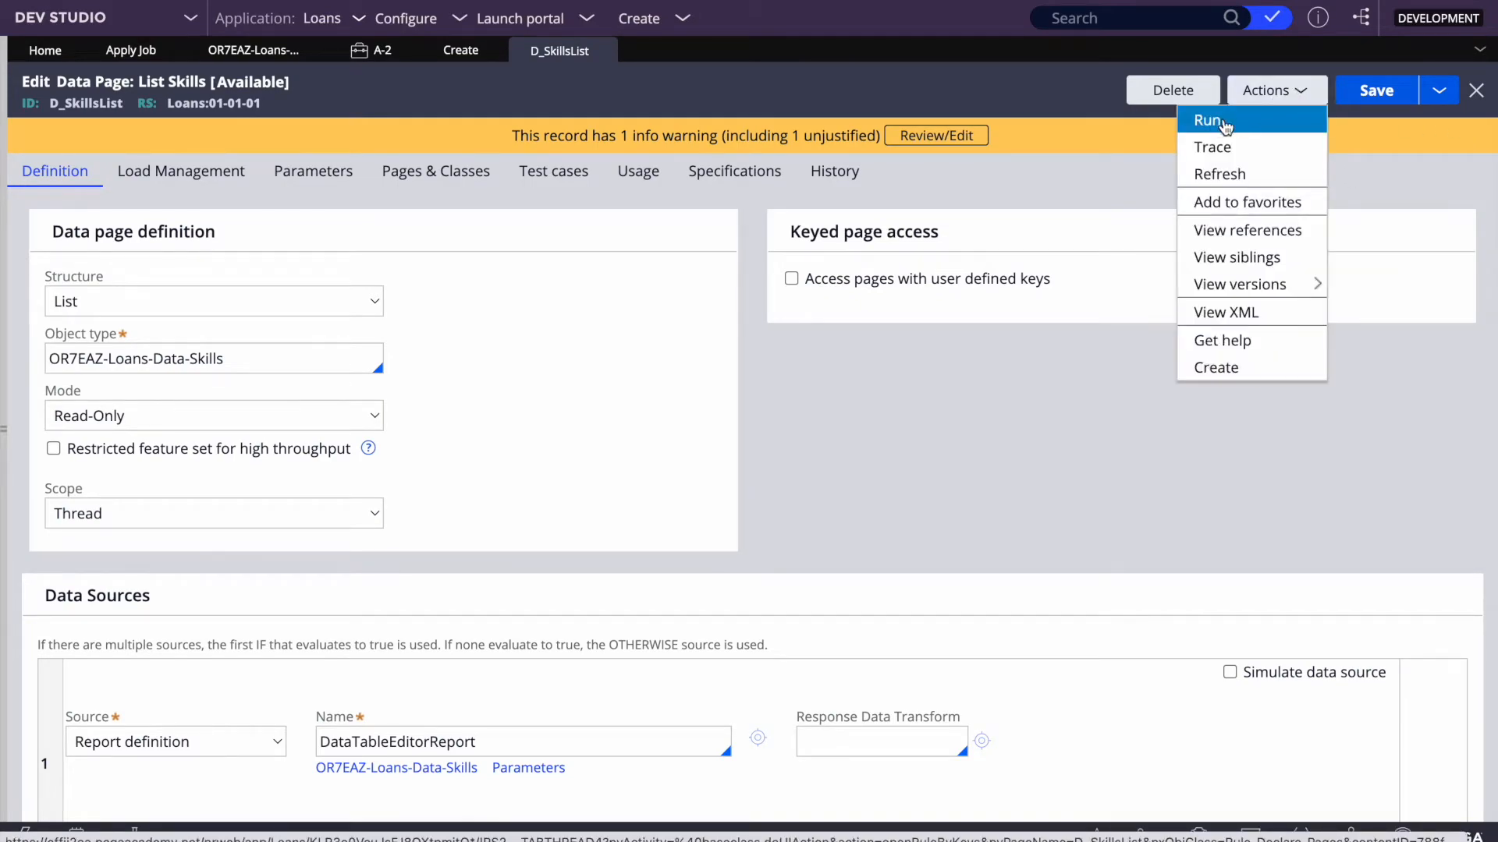
pyautogui.click(1211, 115)
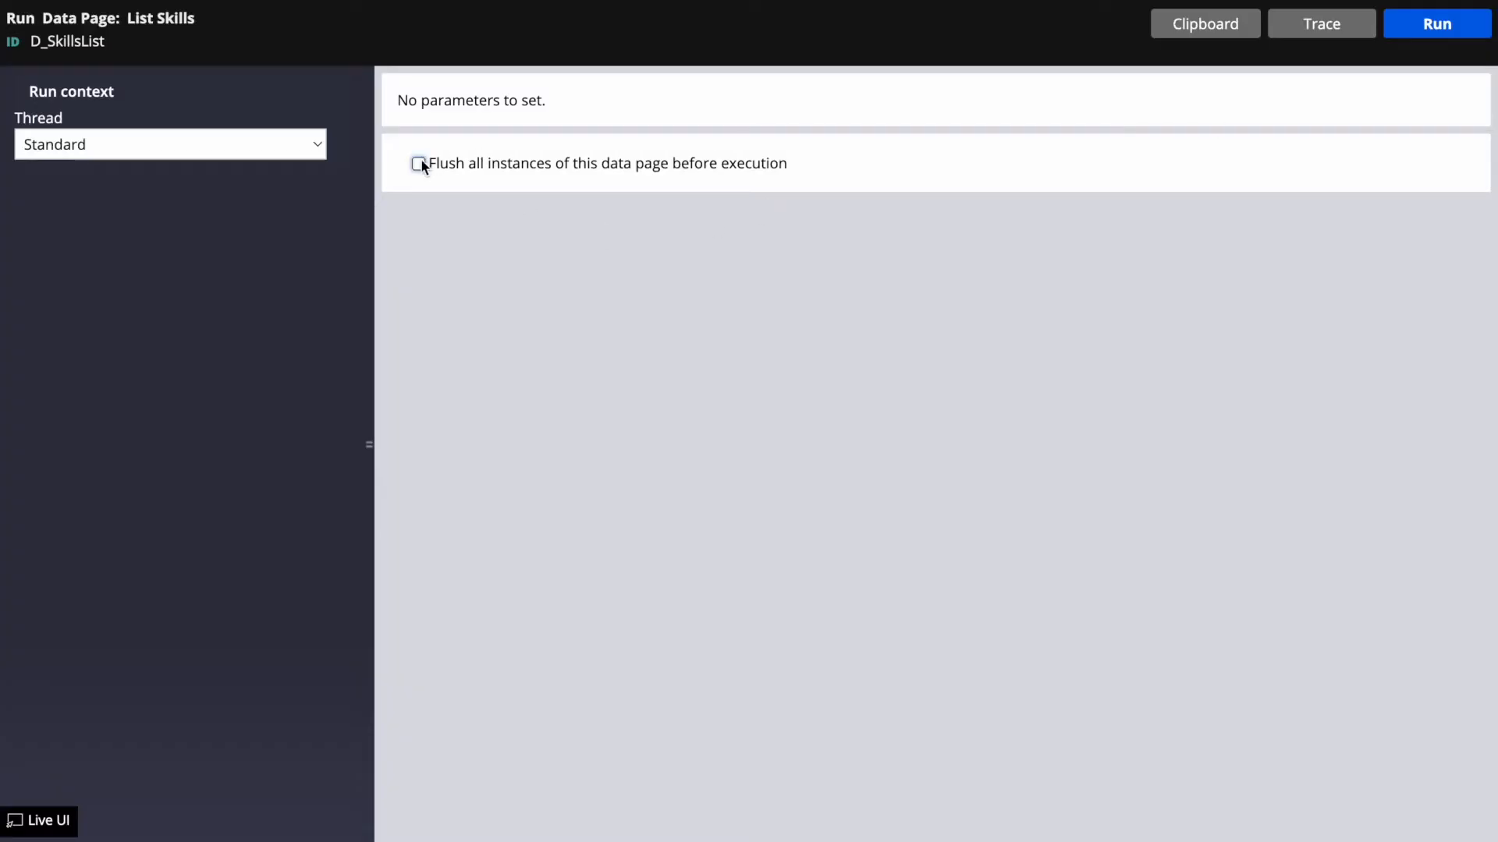
pyautogui.click(1456, 33)
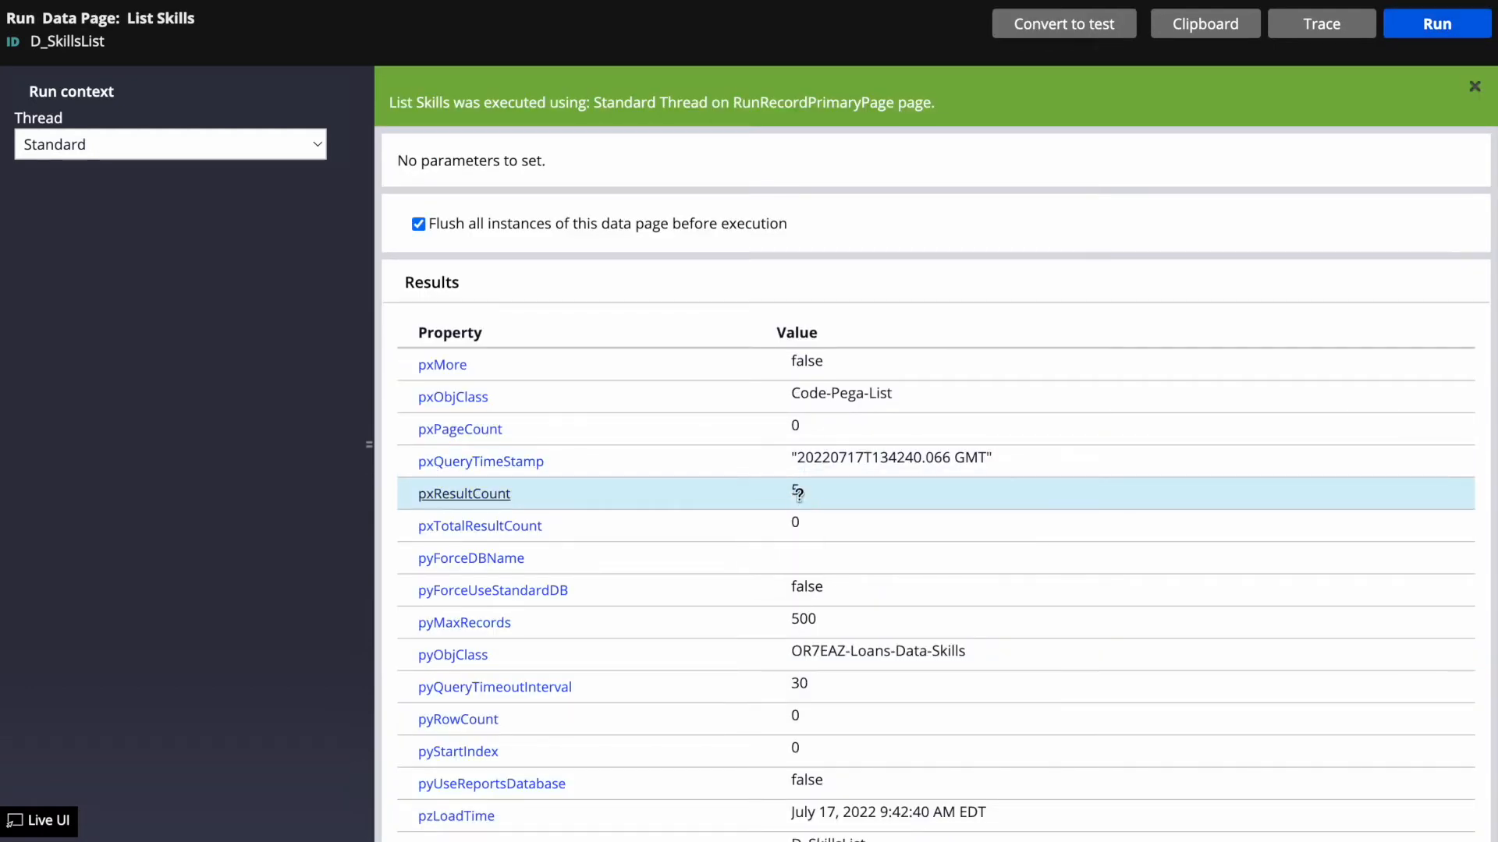
# Step: Examine the run's result count and first pxResults entry, and review the List Skills data page's data source definition
pyautogui.click(798, 493)
pyautogui.scroll(-3, 437, 749)
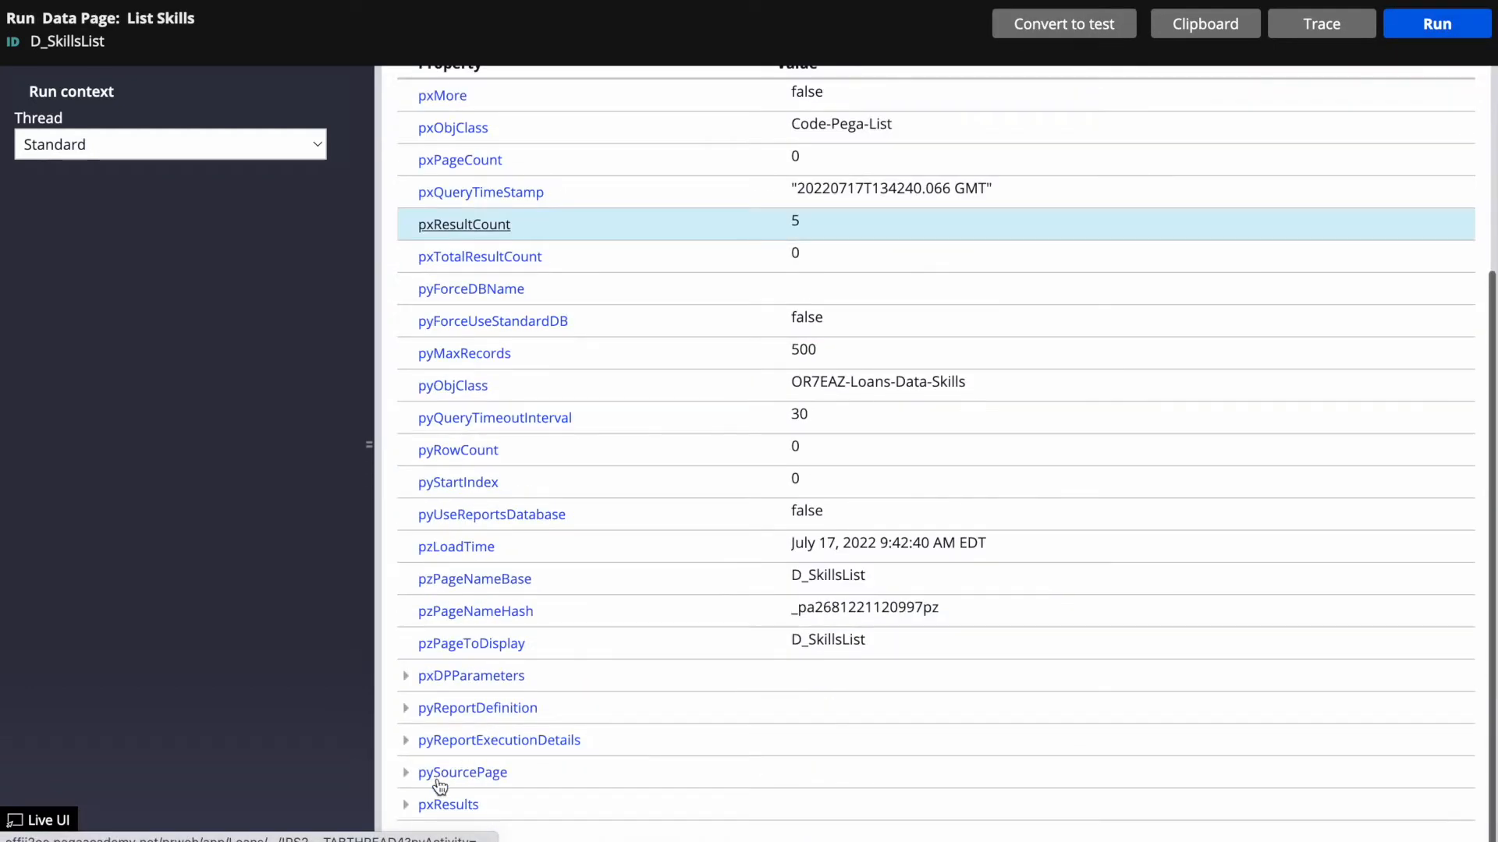
pyautogui.click(405, 803)
pyautogui.scroll(-2, 406, 812)
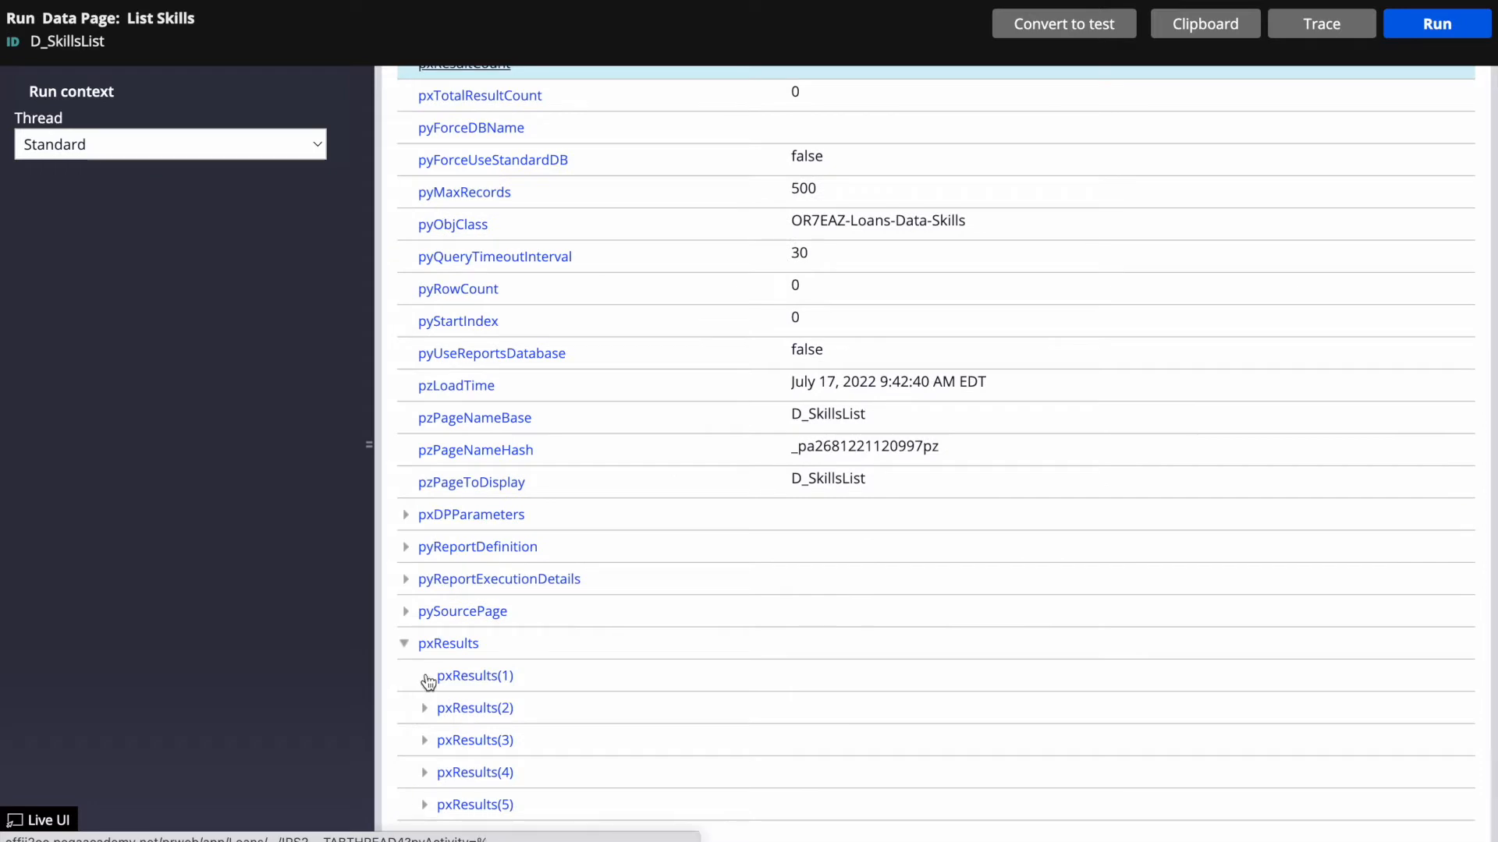
pyautogui.click(425, 676)
pyautogui.scroll(-3, 545, 710)
pyautogui.scroll(-2, 544, 716)
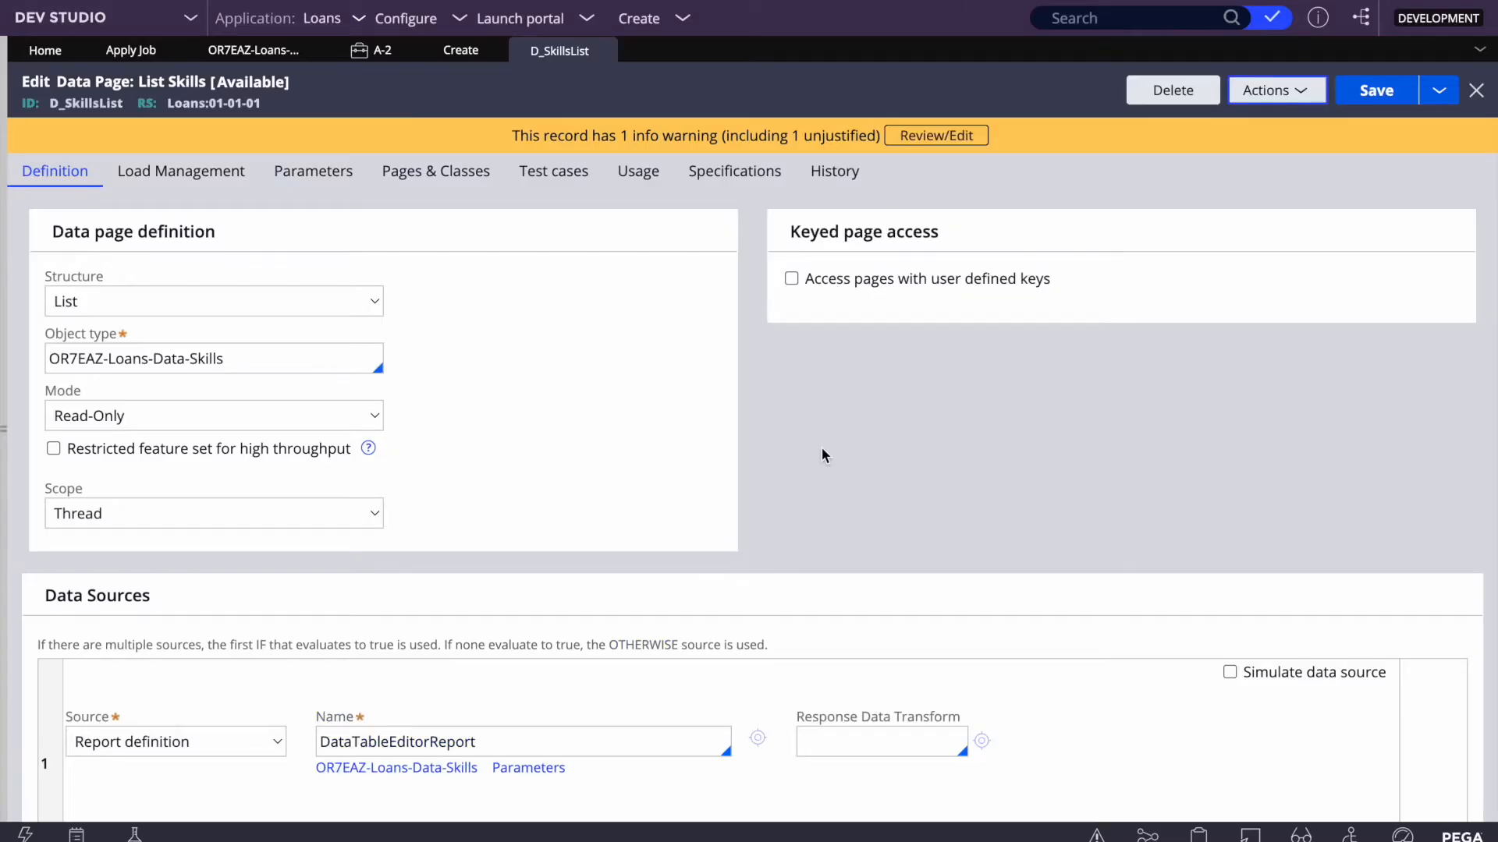
pyautogui.scroll(-5, 821, 455)
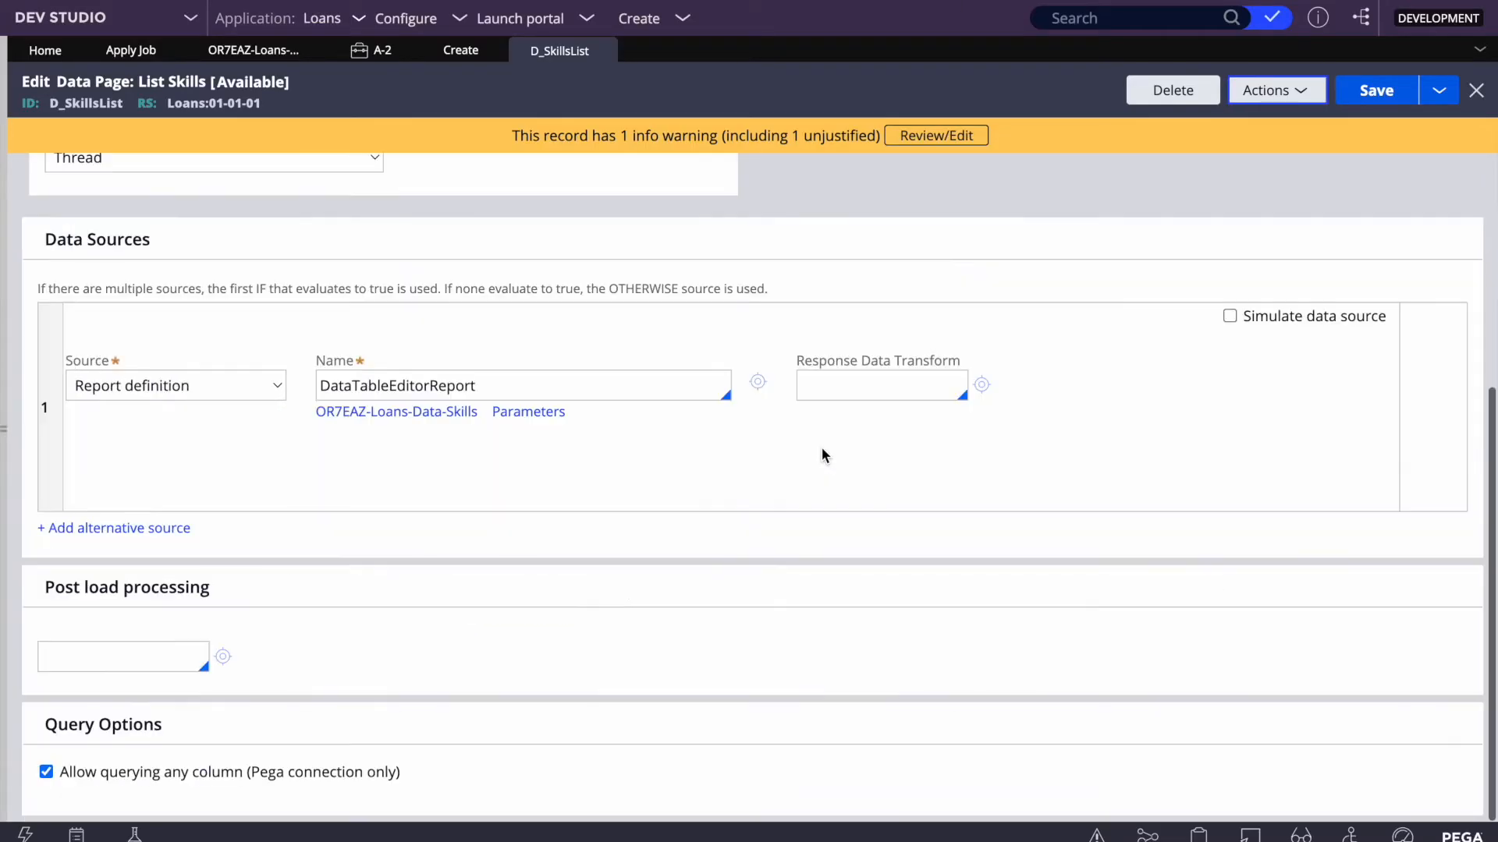
pyautogui.scroll(5, 821, 455)
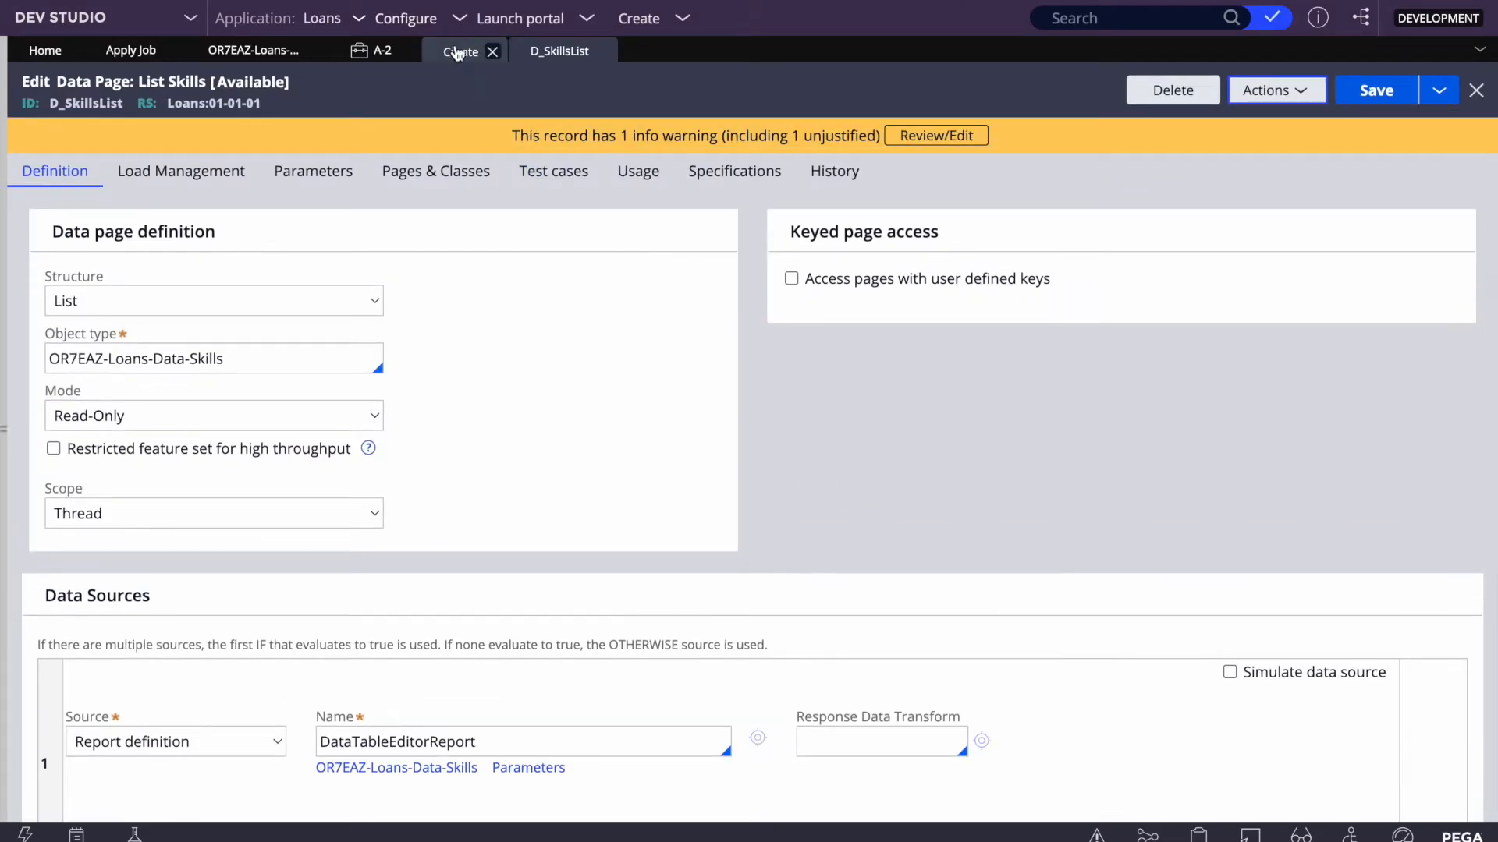
# Step: Review the list source settings in the Multi-select list's cell properties on the Create section, and cancel the dialog
pyautogui.click(460, 50)
pyautogui.click(597, 312)
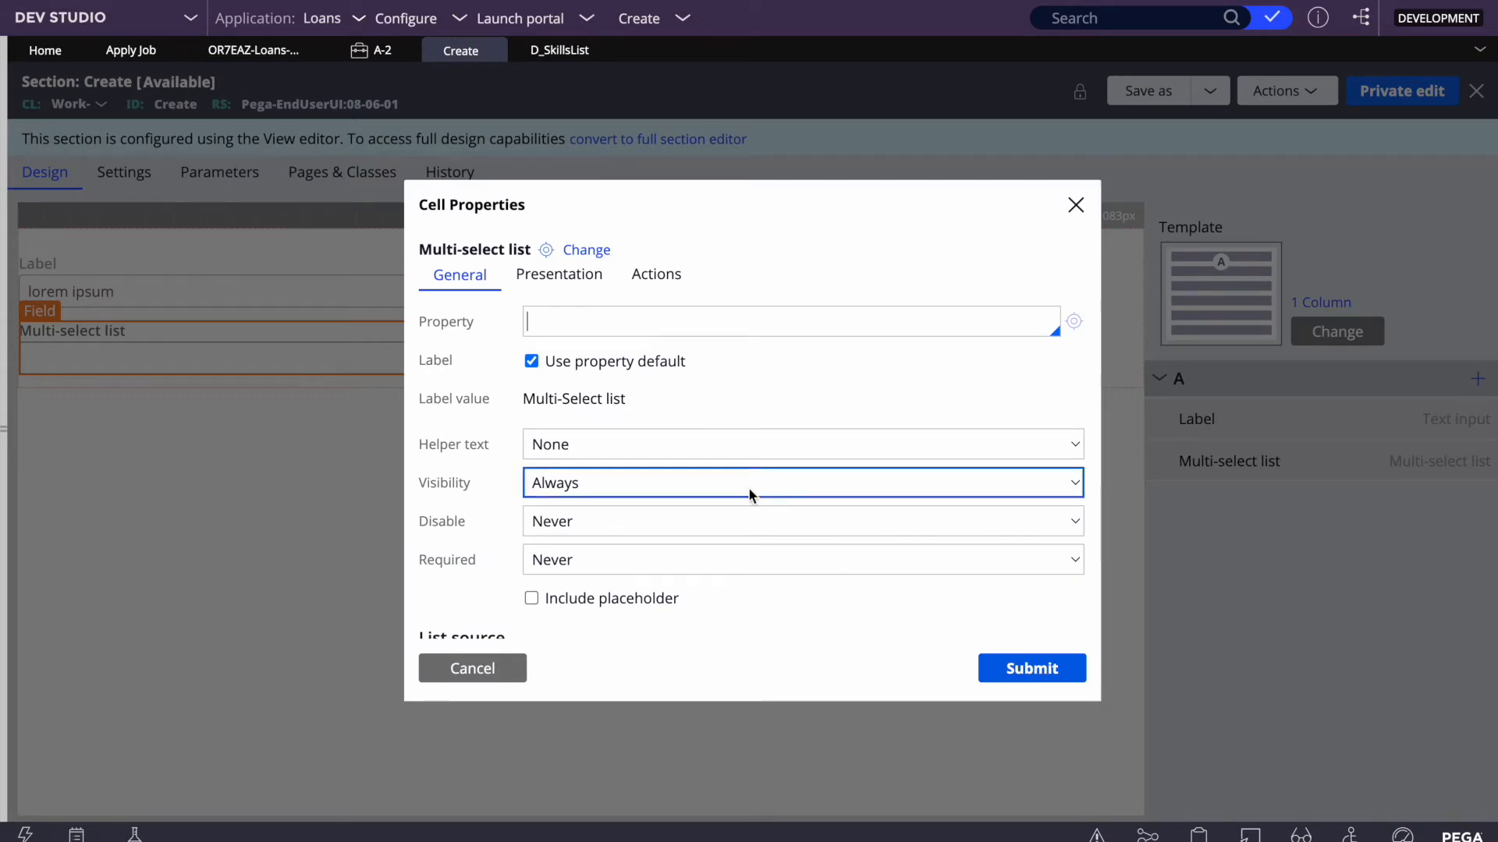
pyautogui.scroll(-5, 747, 487)
pyautogui.scroll(1, 647, 411)
pyautogui.click(612, 344)
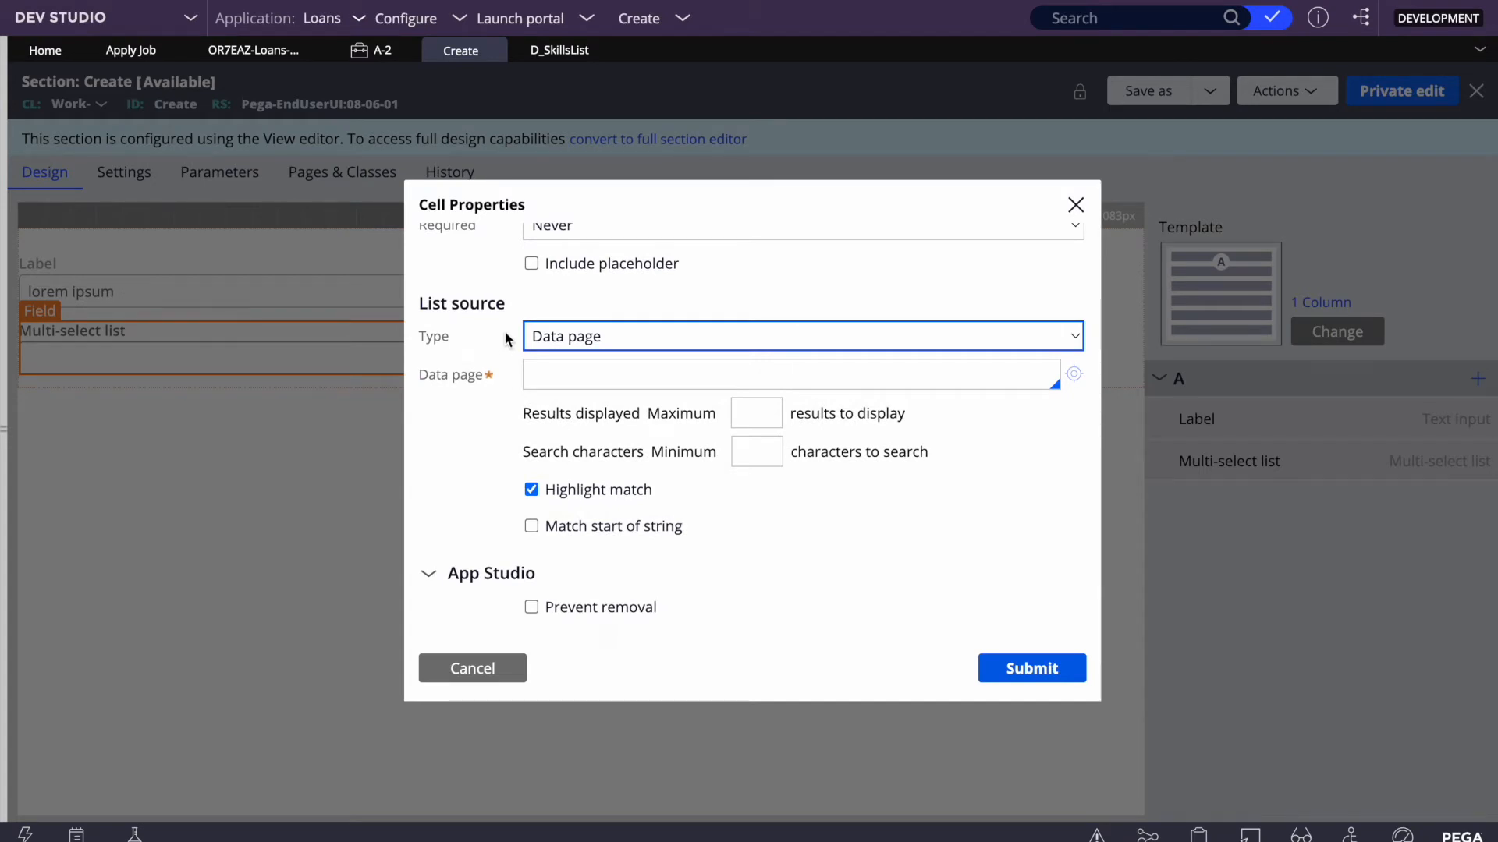
pyautogui.click(474, 667)
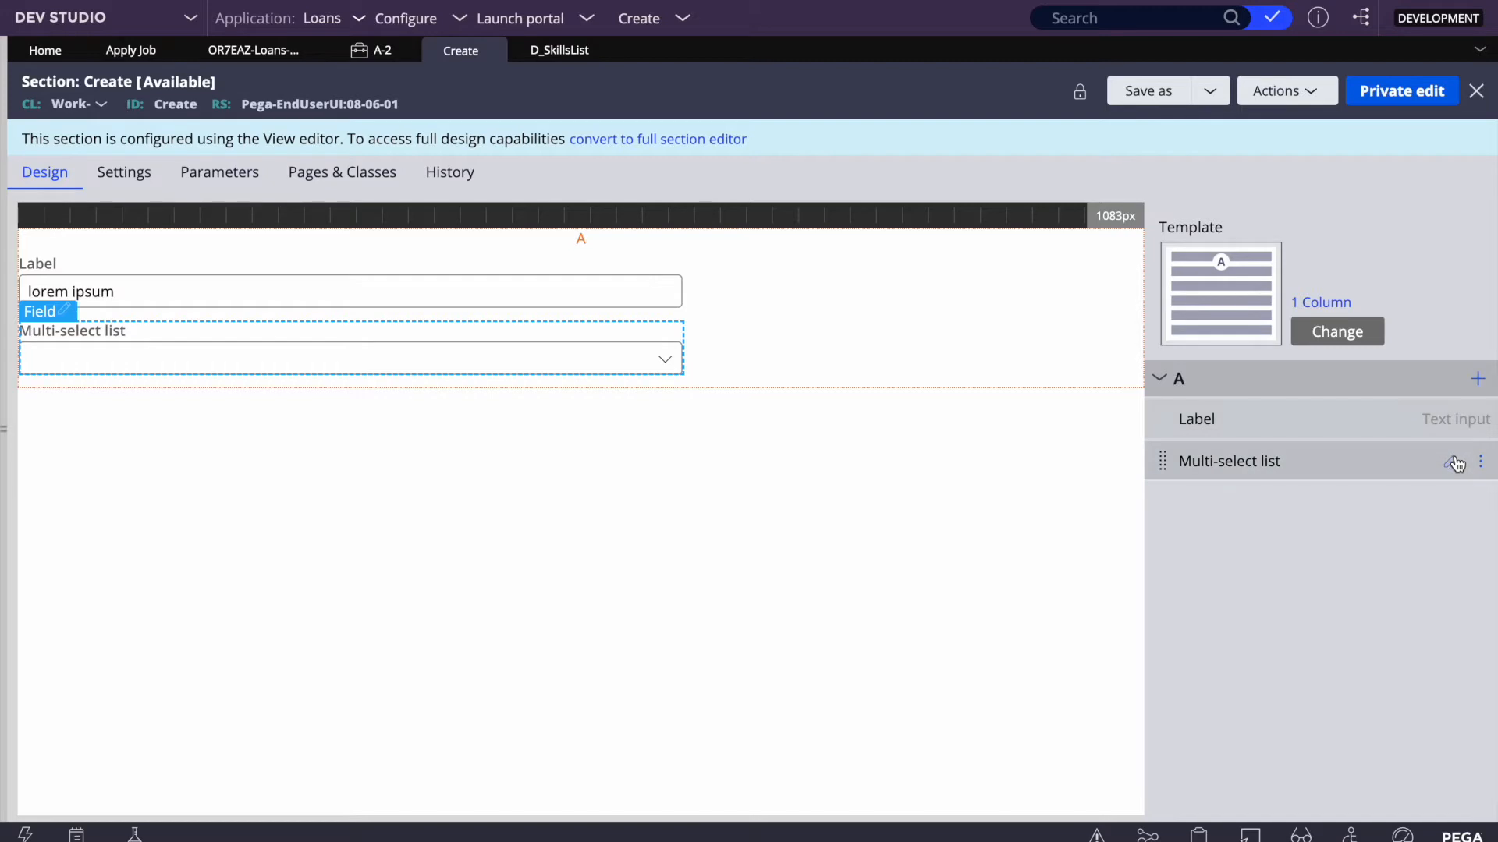
# Step: Source the Multi-select list from the data page D_SkillsList and set its data source property to .SkillName
pyautogui.click(1452, 461)
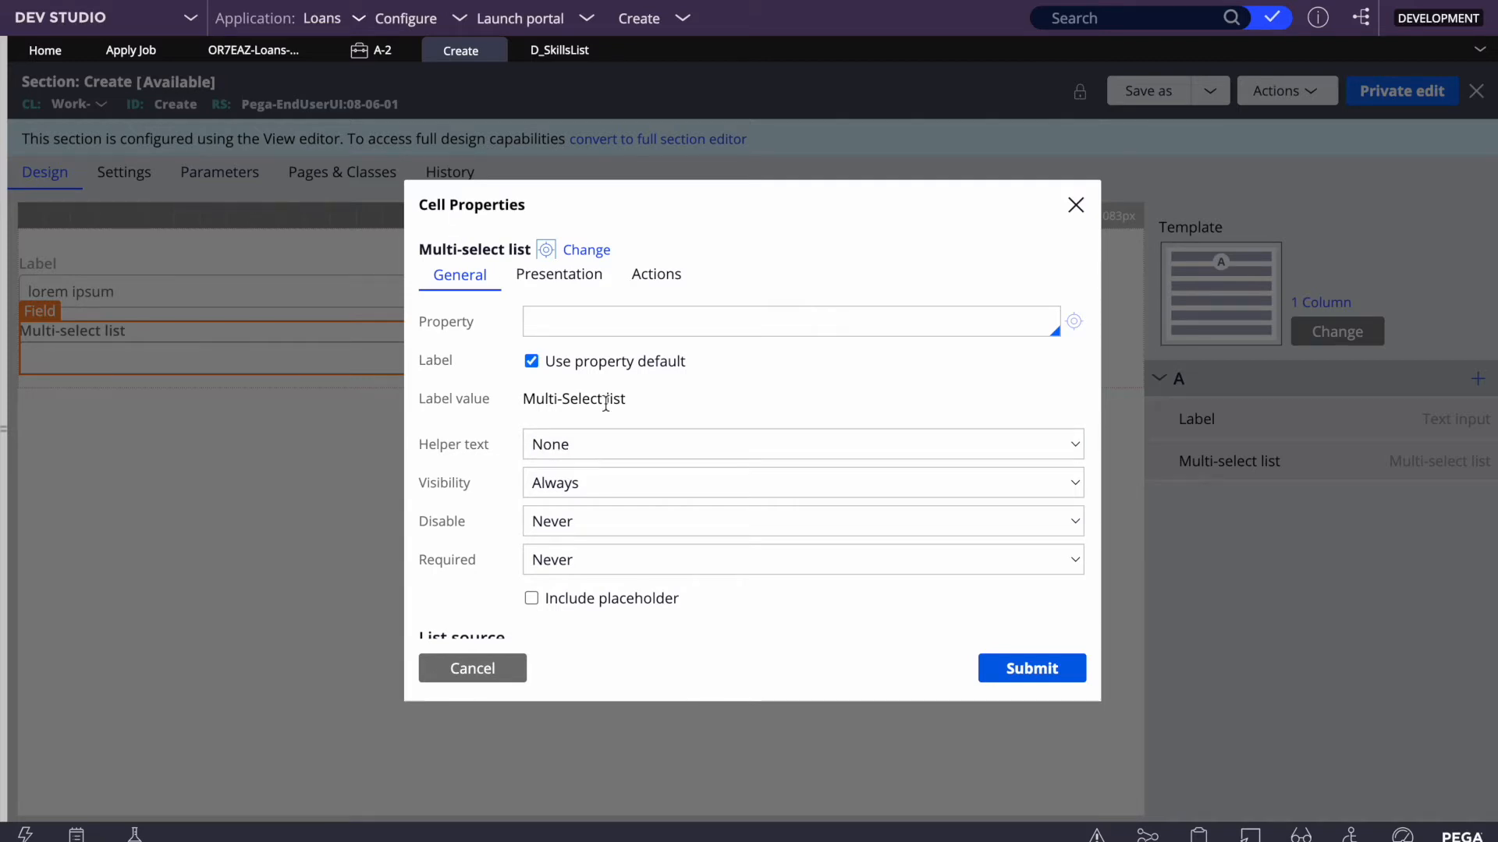
pyautogui.scroll(-5, 851, 432)
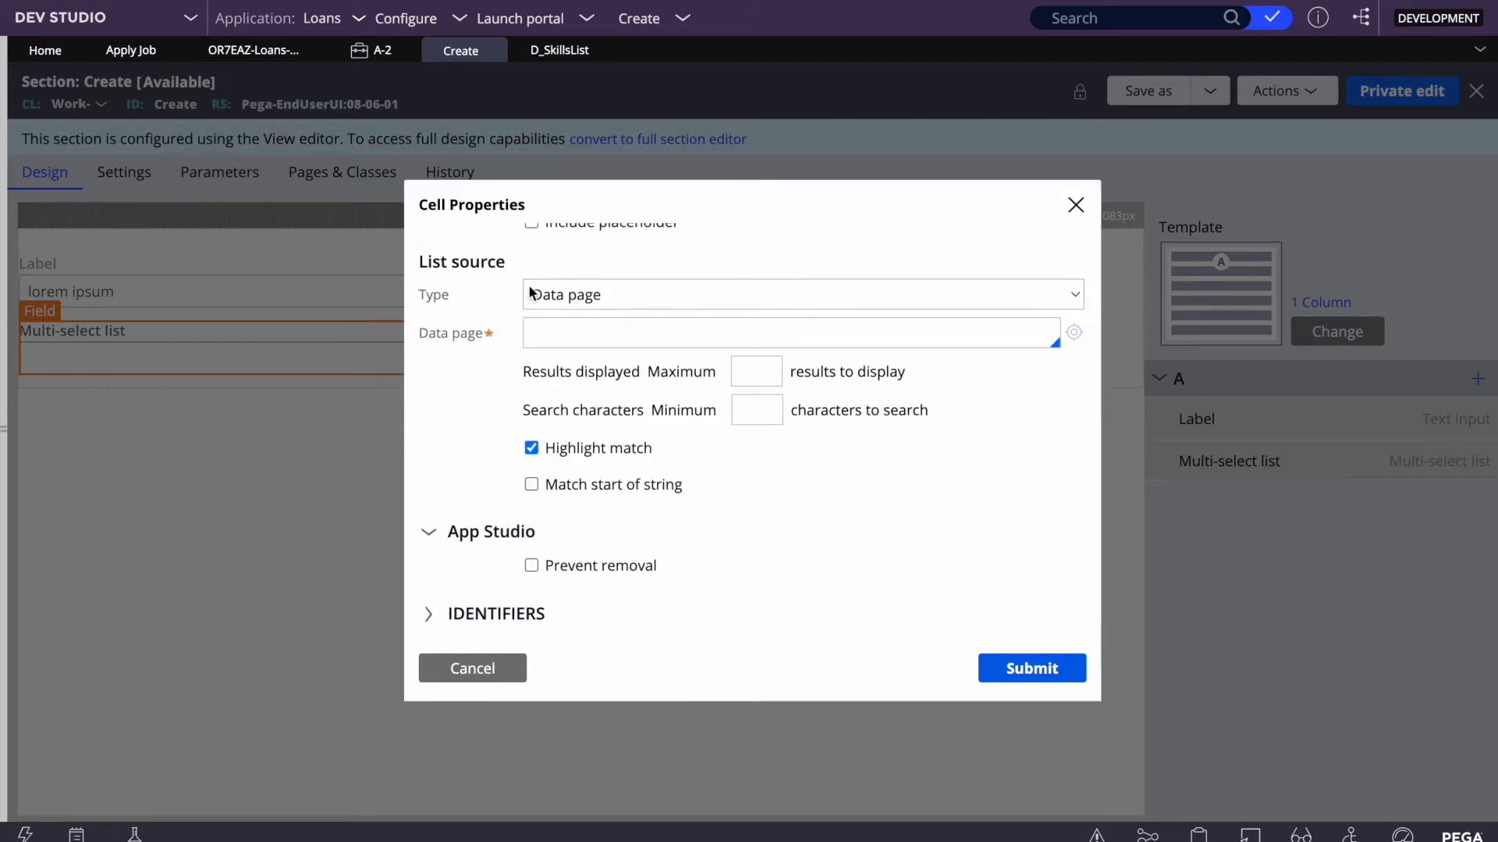
pyautogui.click(569, 296)
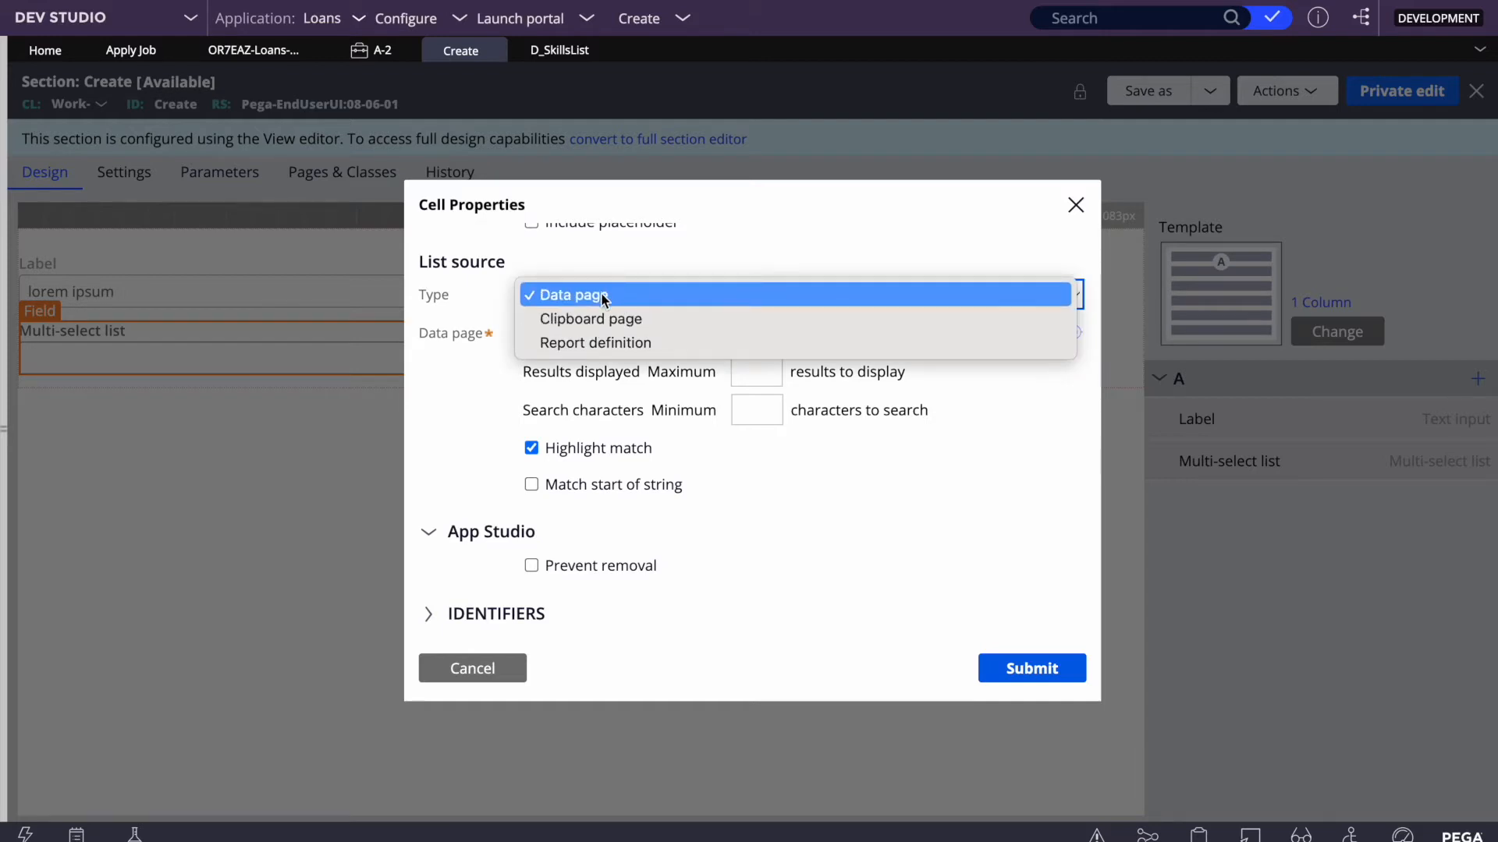
pyautogui.click(747, 495)
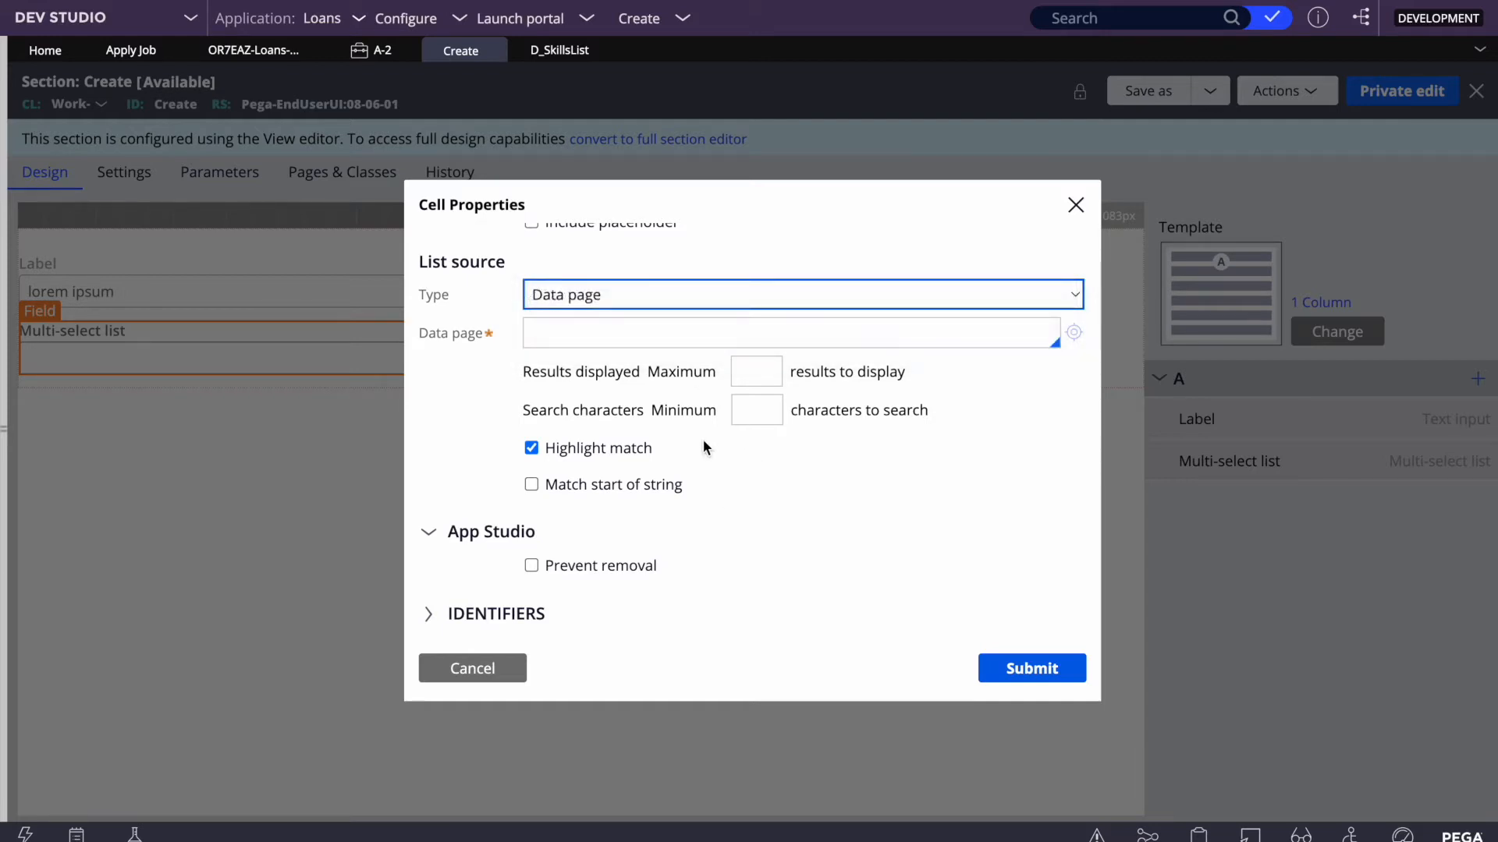
pyautogui.click(561, 332)
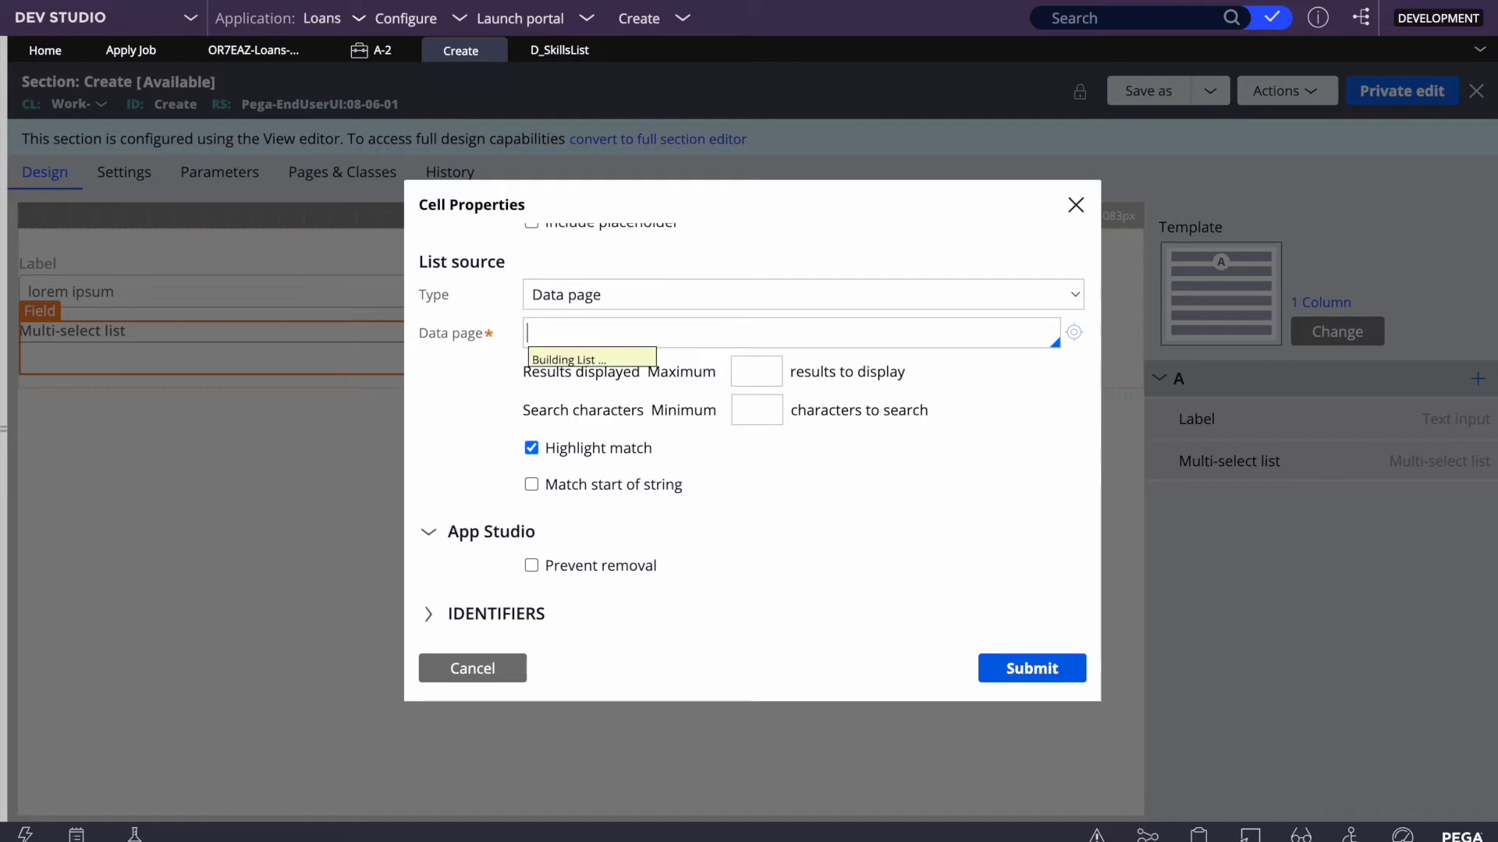
pyautogui.write('d_s')
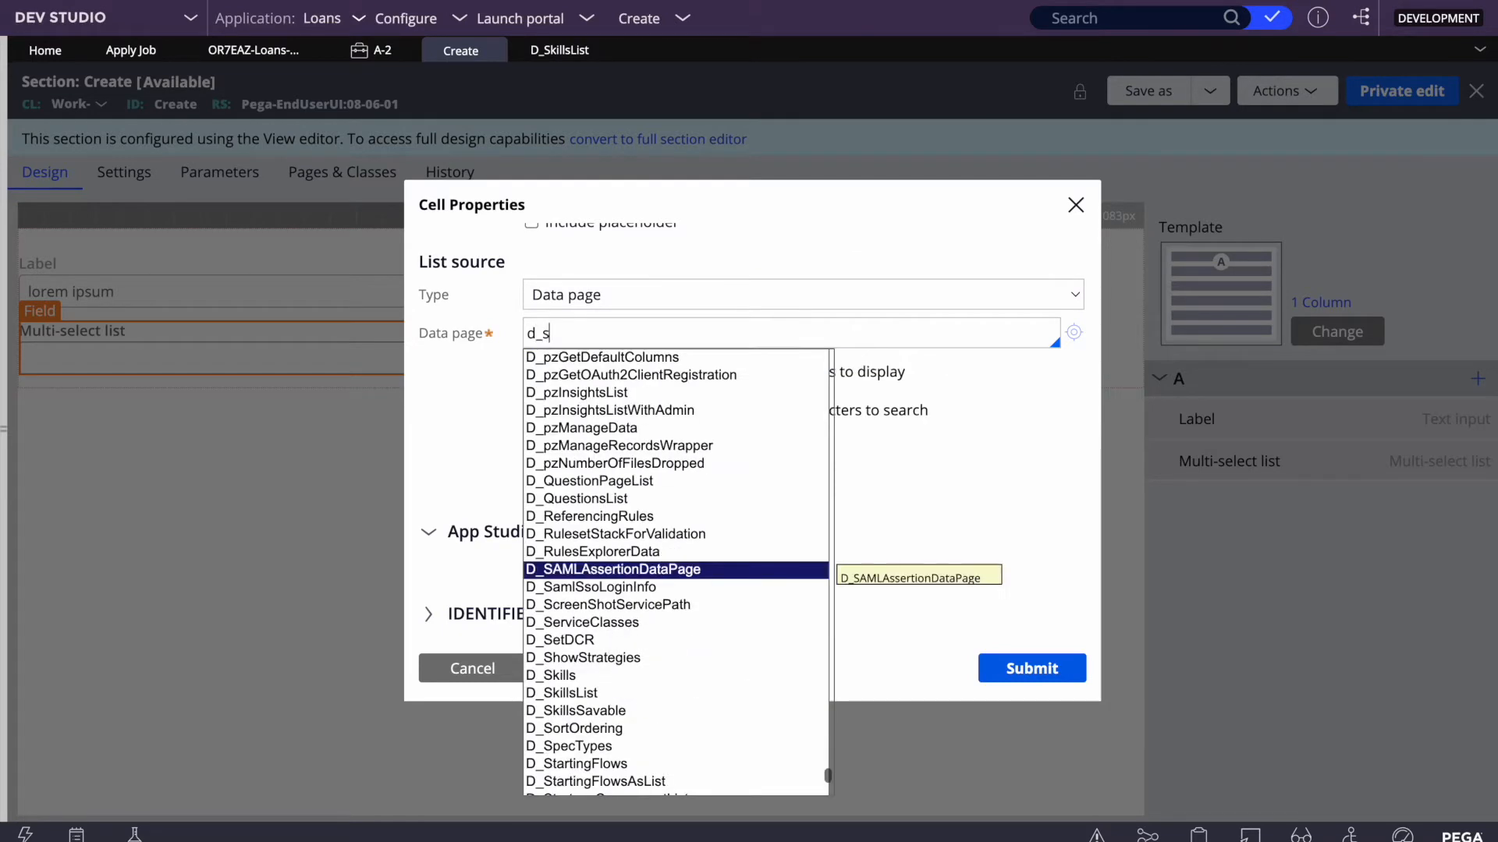
pyautogui.write('h')
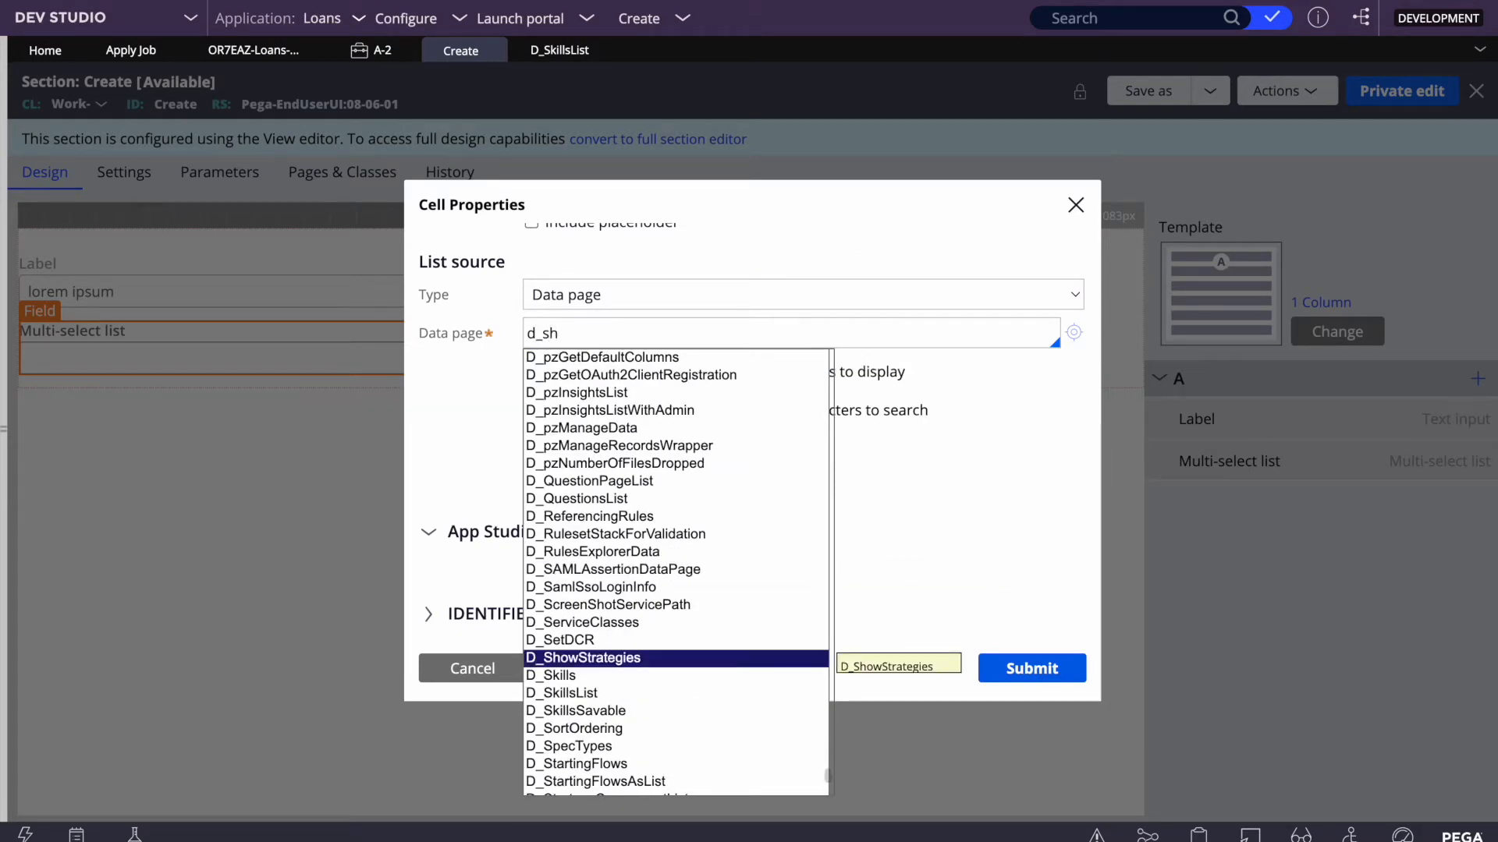
pyautogui.press('Down')
pyautogui.press('Down')
pyautogui.press('Return')
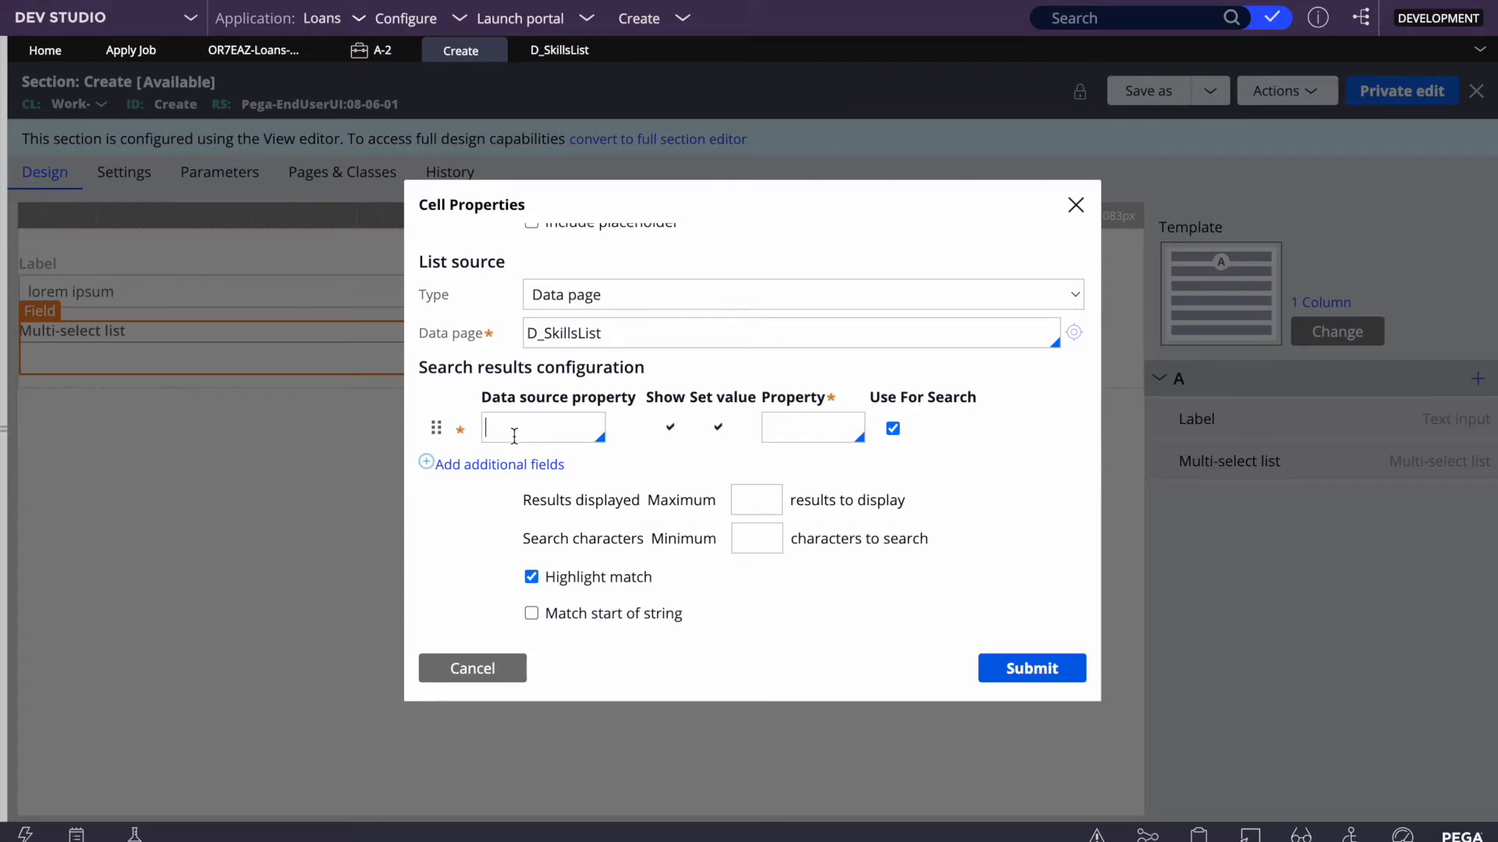
pyautogui.write('.')
pyautogui.click(687, 485)
pyautogui.write('.')
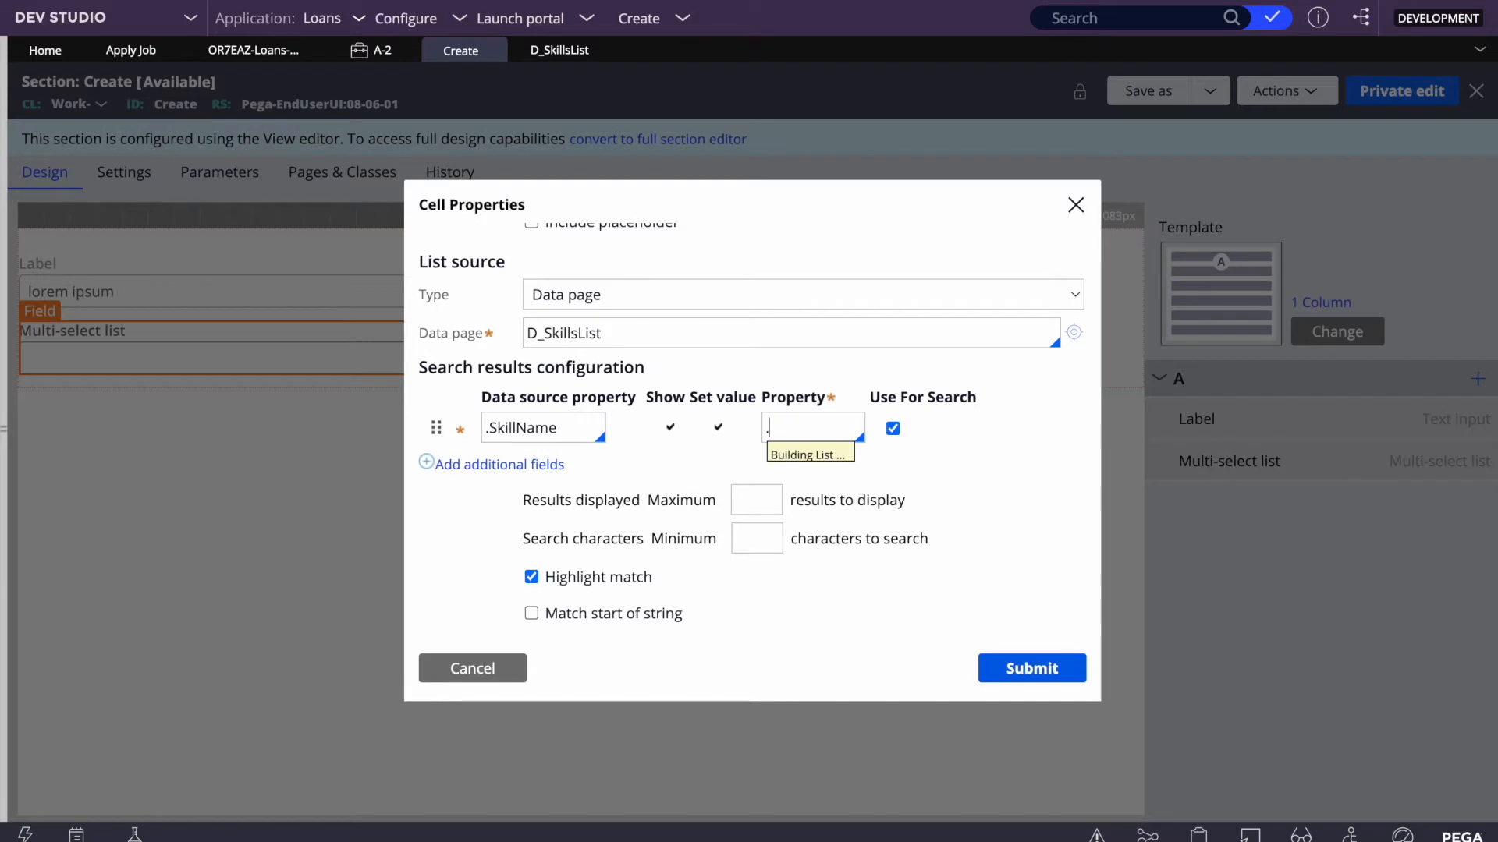
pyautogui.write('s')
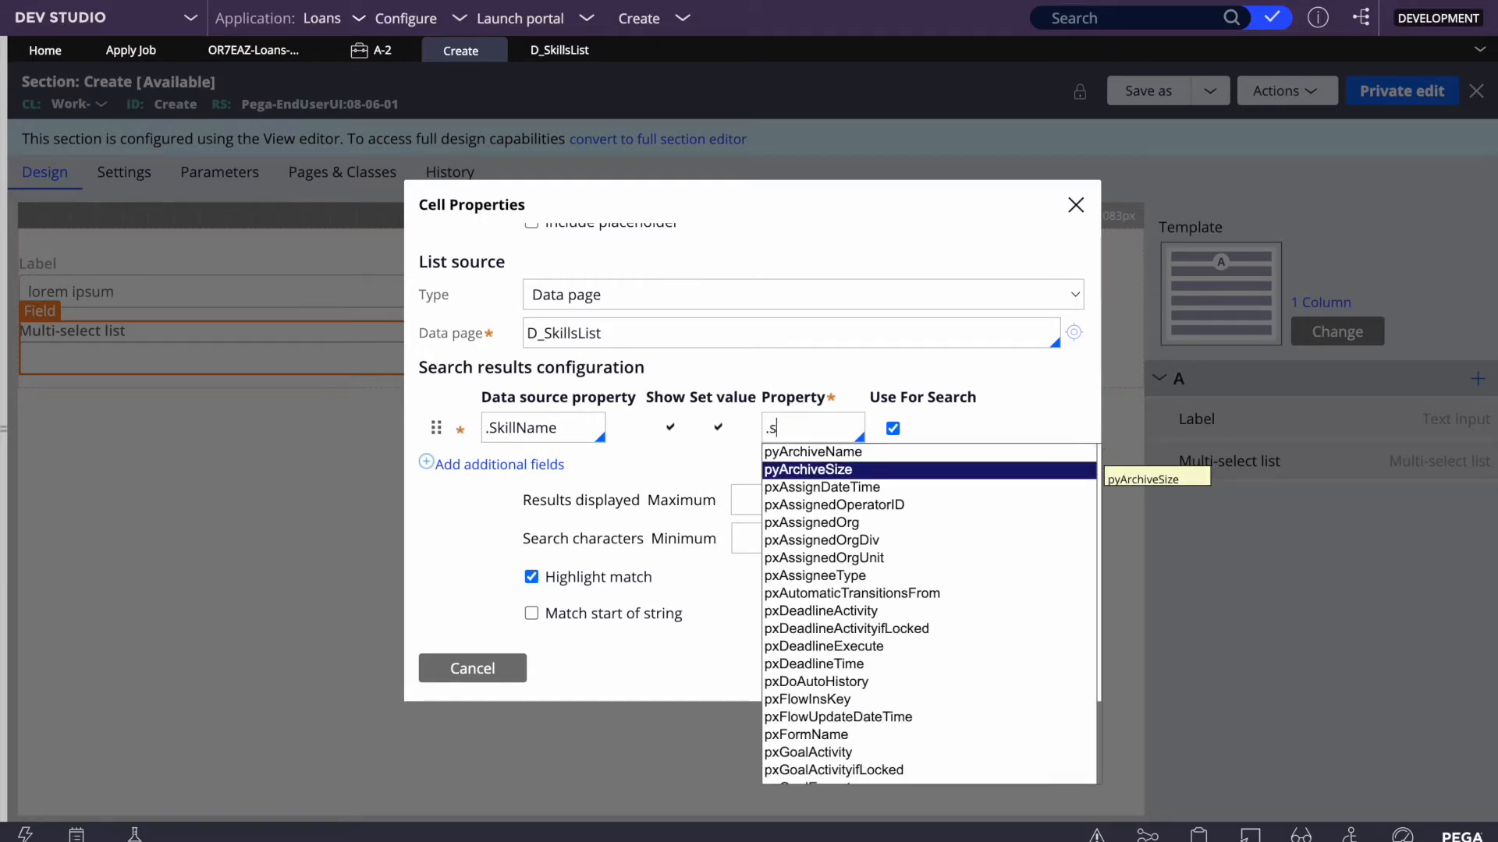
pyautogui.write('ki')
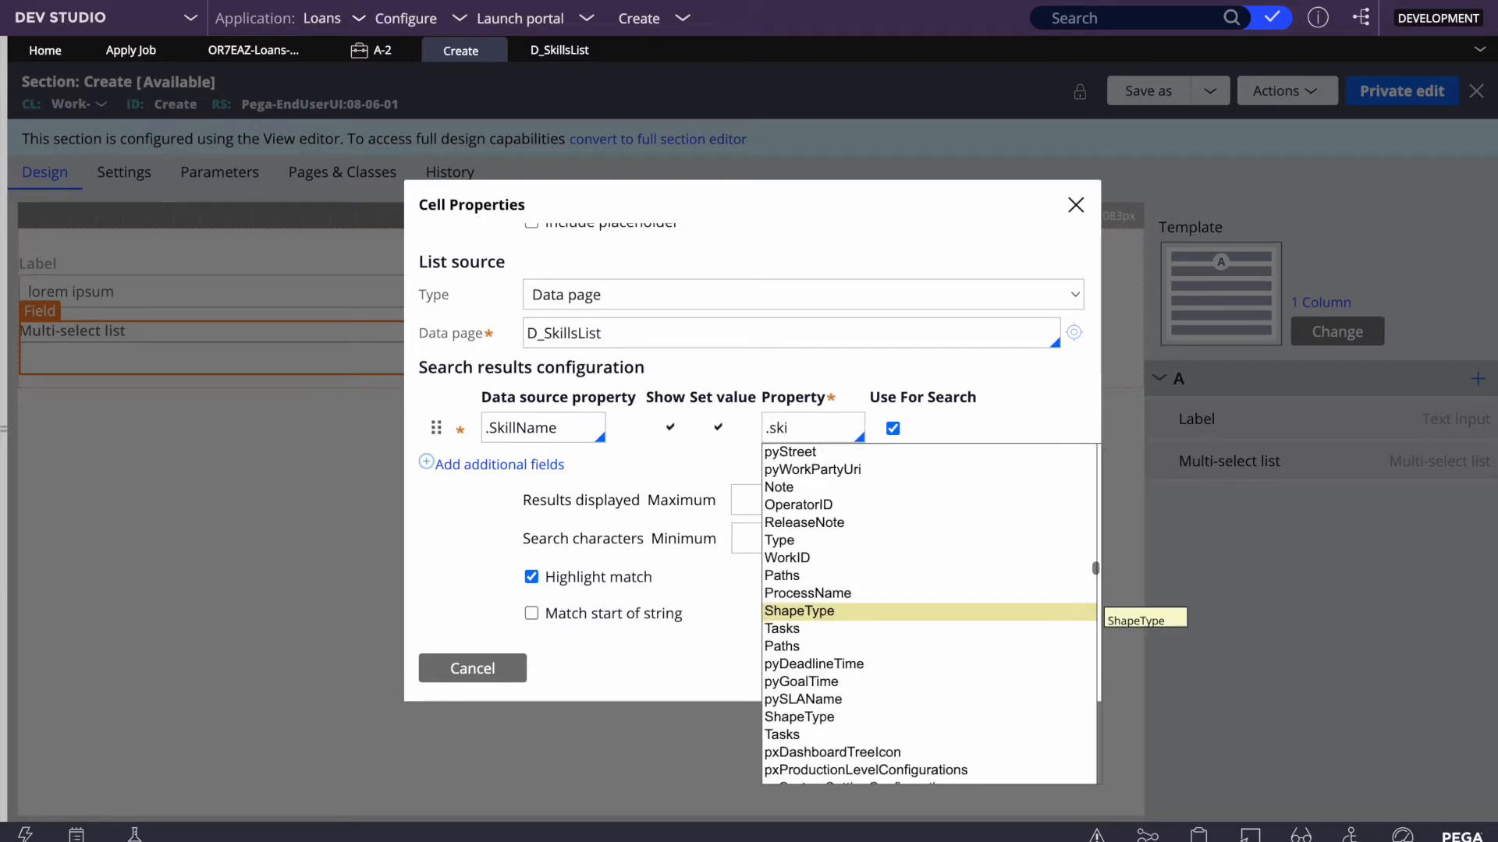
pyautogui.doubleClick(819, 437)
pyautogui.press('BackSpace')
pyautogui.press('BackSpace')
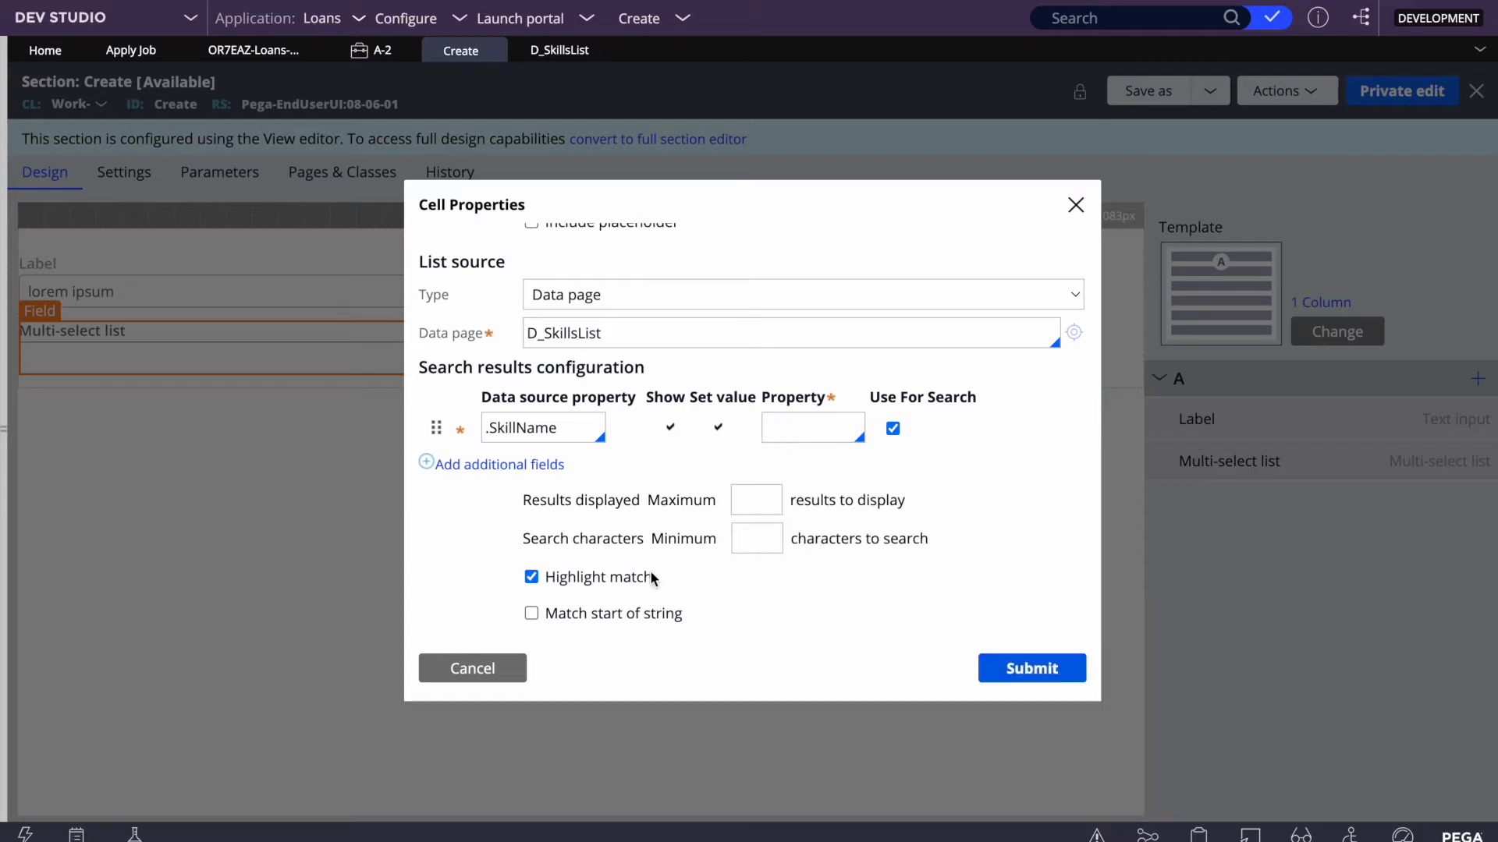
# Step: Copy the data source property's value, .SkillName, into the search results Property and submit the cell properties
pyautogui.doubleClick(515, 428)
pyautogui.hotkey('ctrl', 'c')
pyautogui.click(829, 426)
pyautogui.hotkey('ctrl', 'v')
pyautogui.click(718, 684)
pyautogui.click(1031, 669)
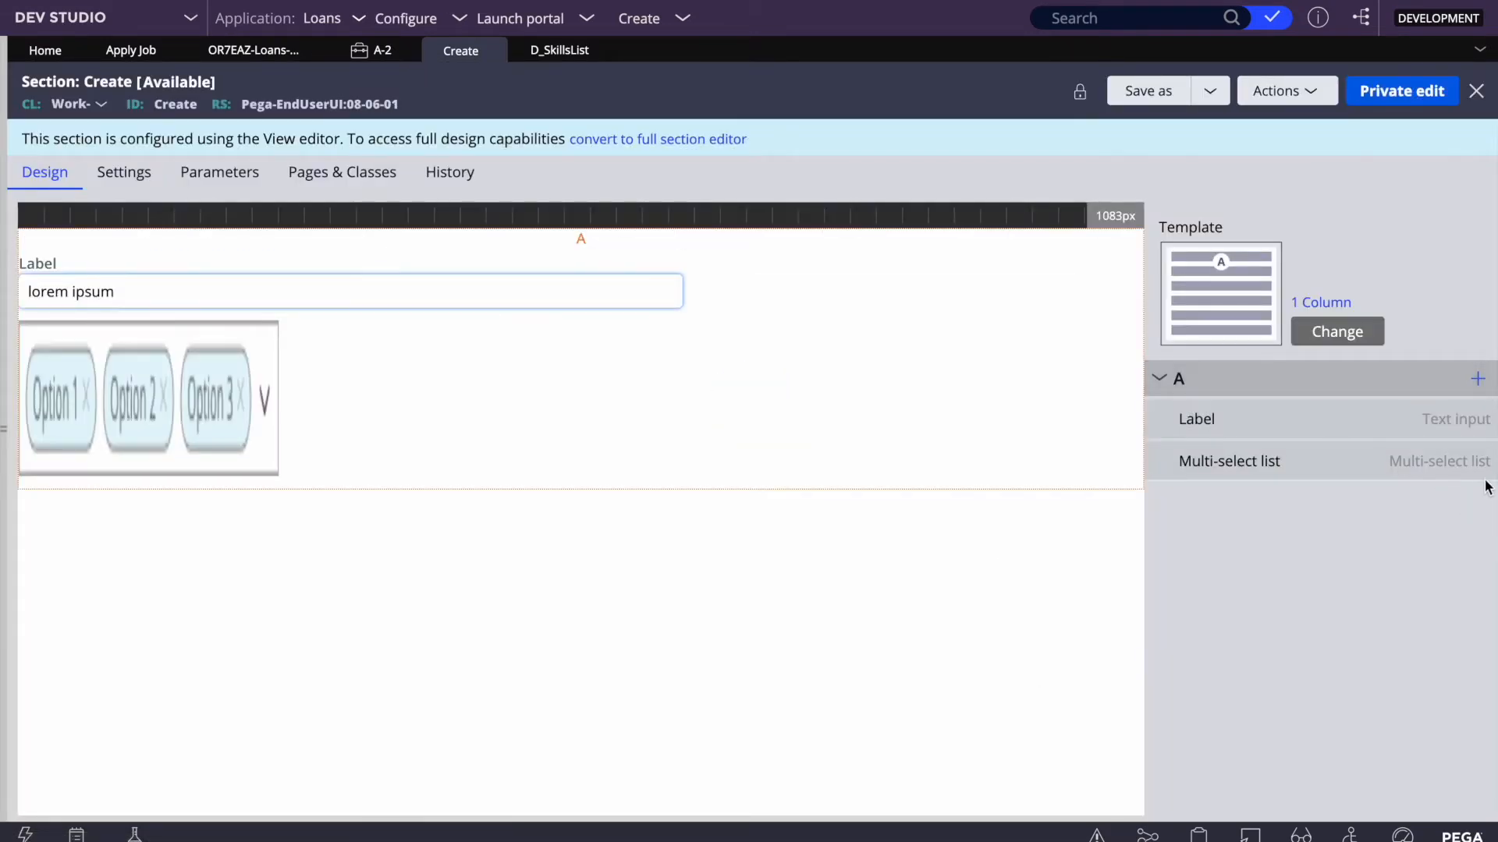
# Step: Check the Multi-select list's source and search settings, and set its Property to .SkillList
pyautogui.click(1450, 461)
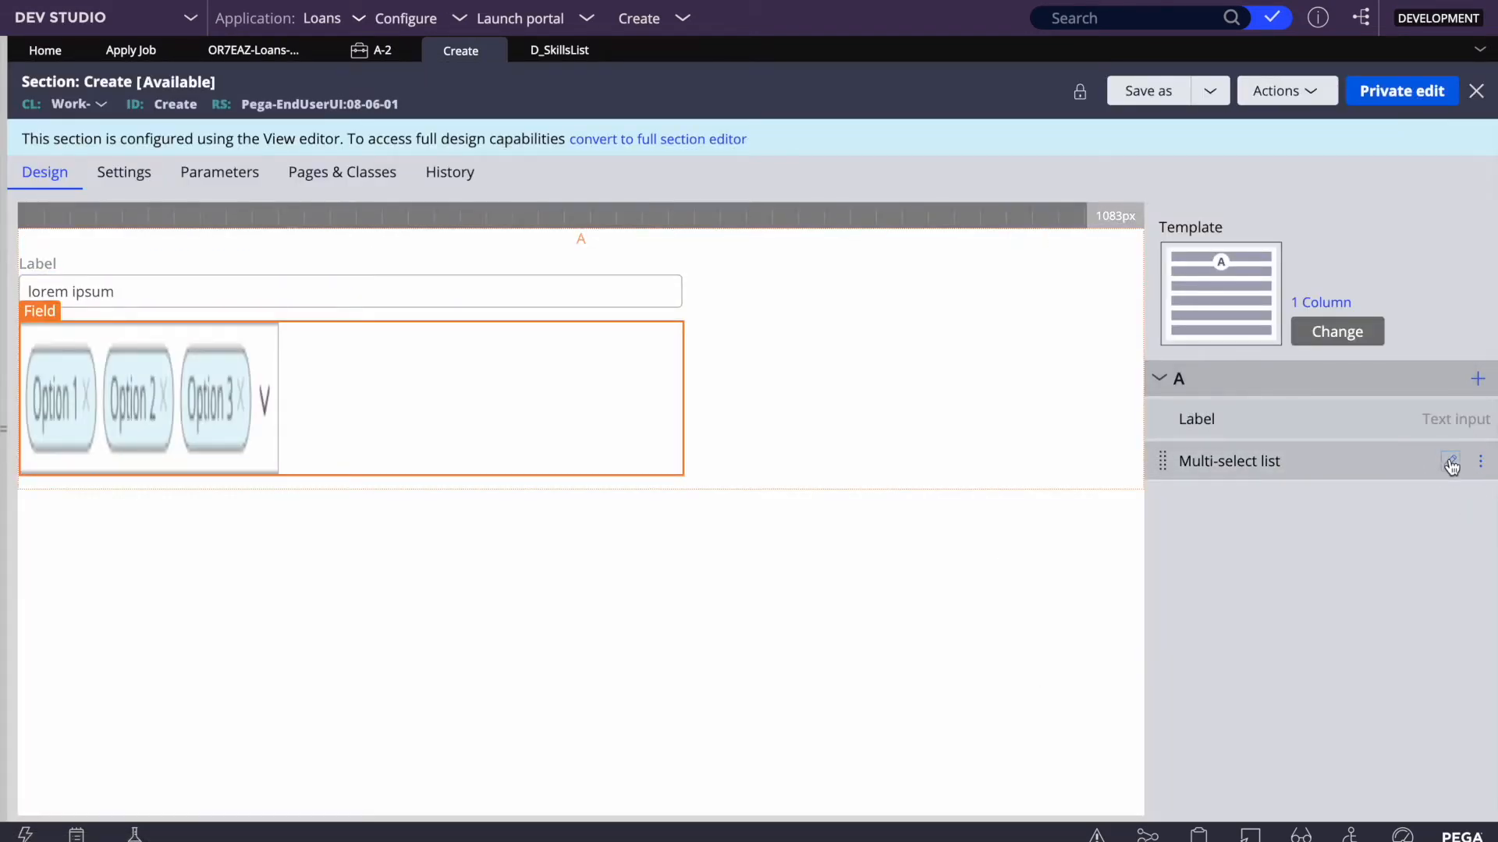
pyautogui.scroll(-5, 738, 503)
pyautogui.click(737, 502)
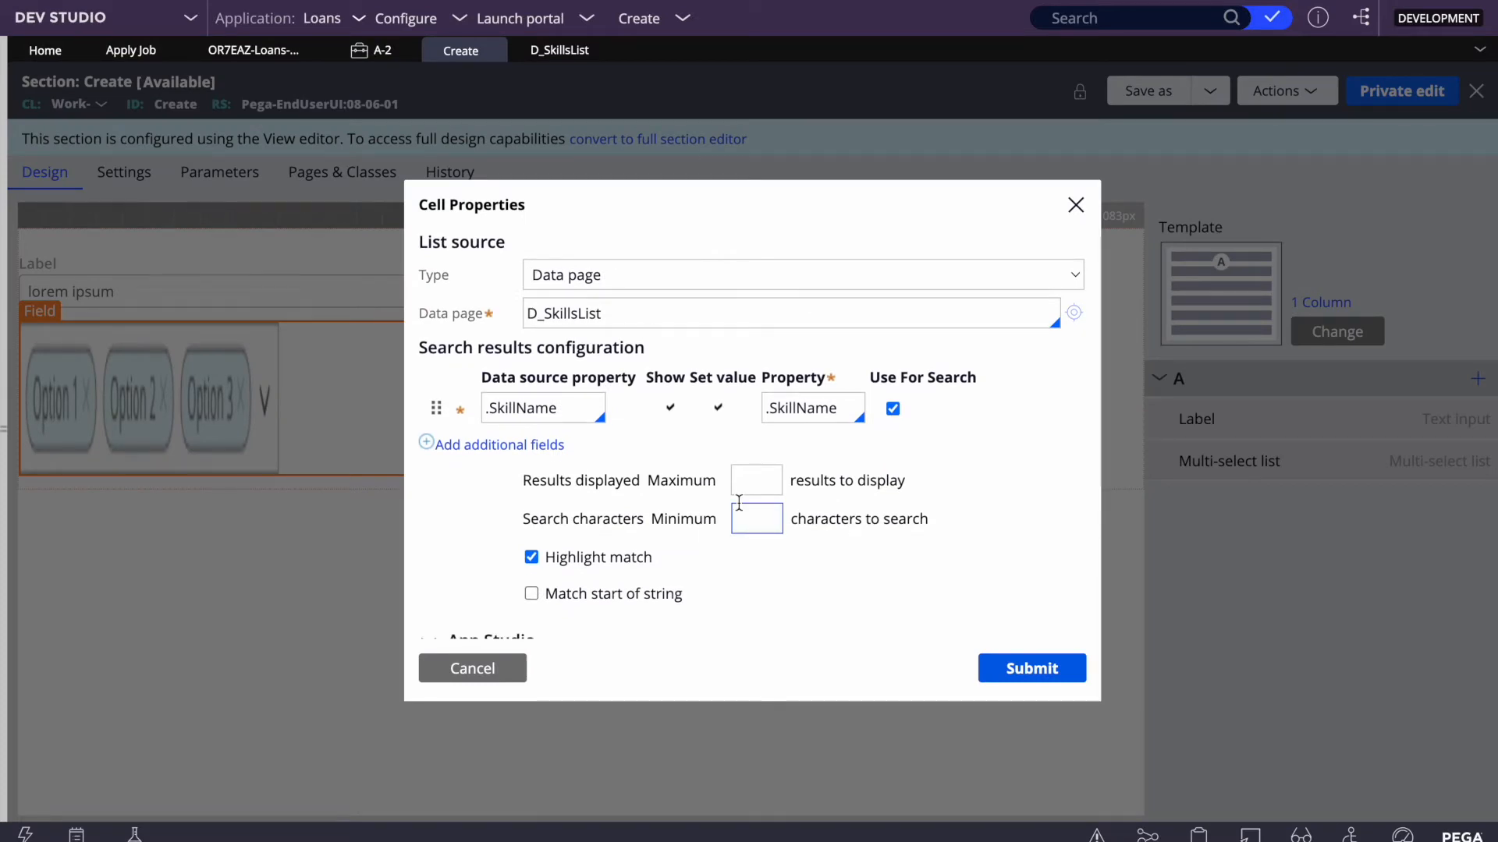
pyautogui.scroll(5, 738, 502)
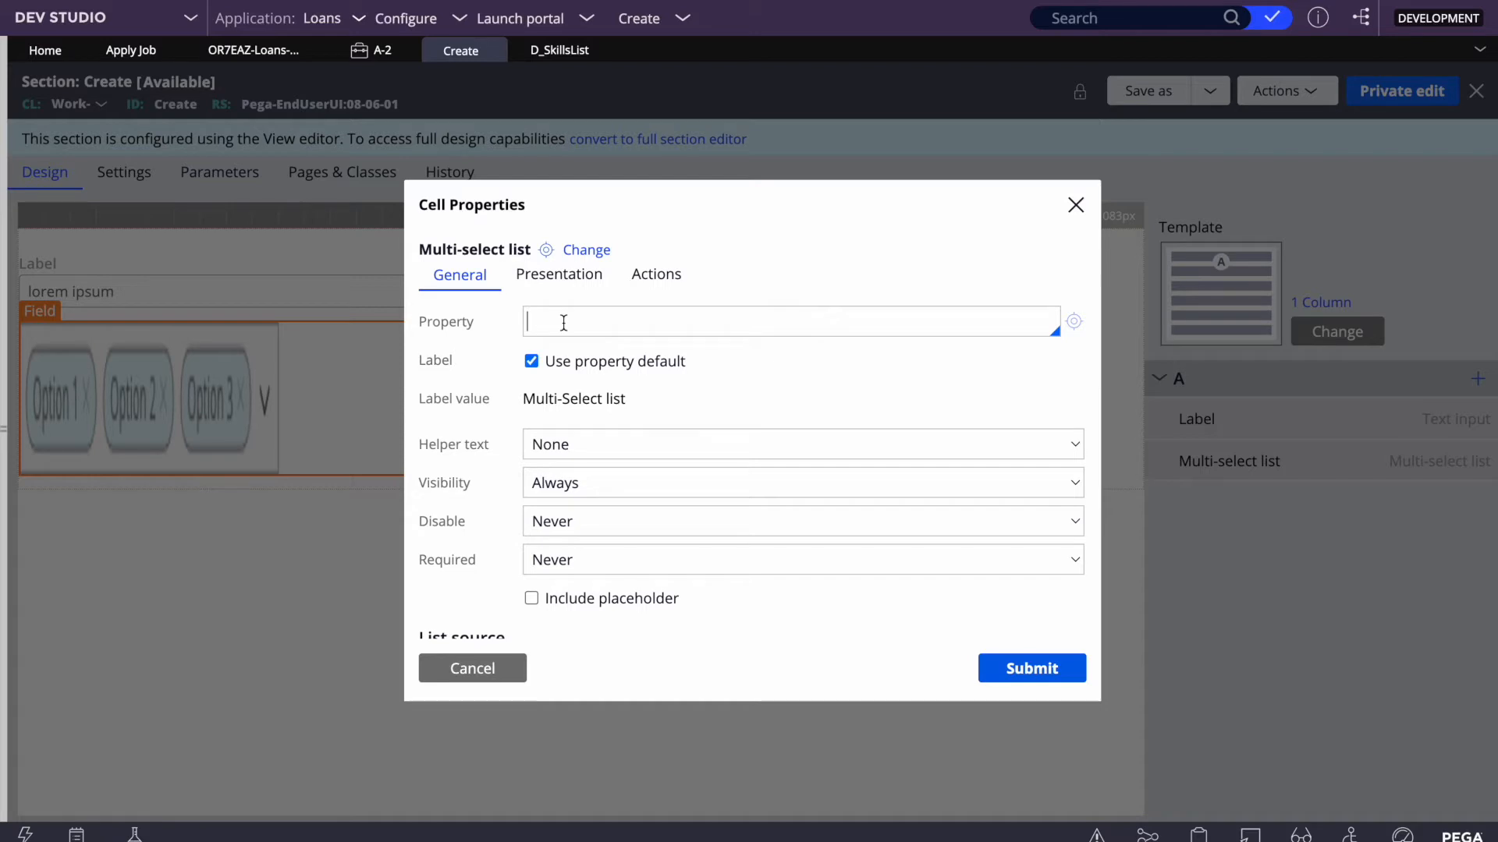
pyautogui.write('.')
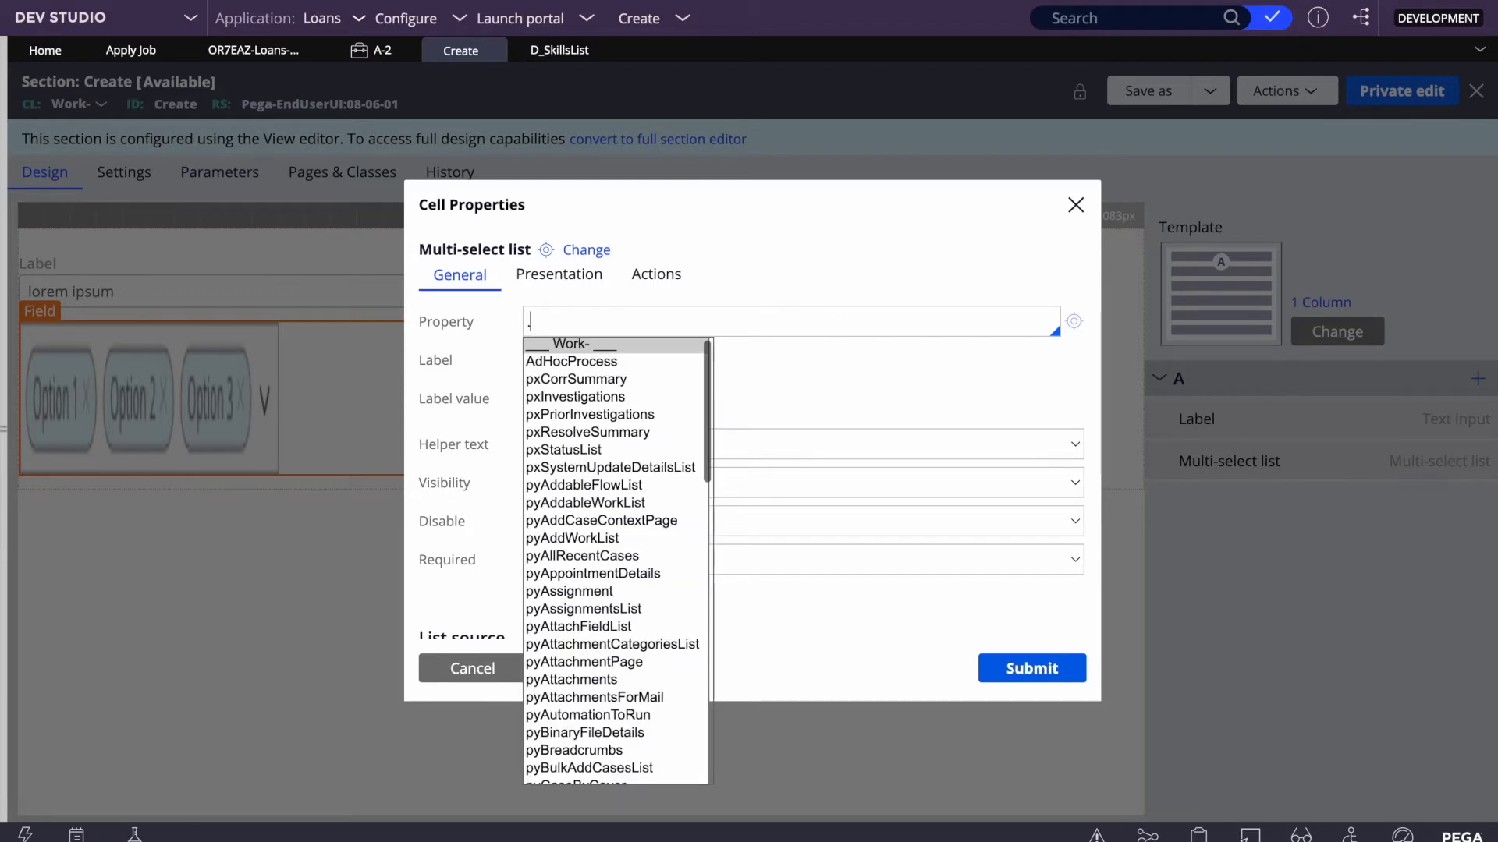
pyautogui.write('SkillListNa')
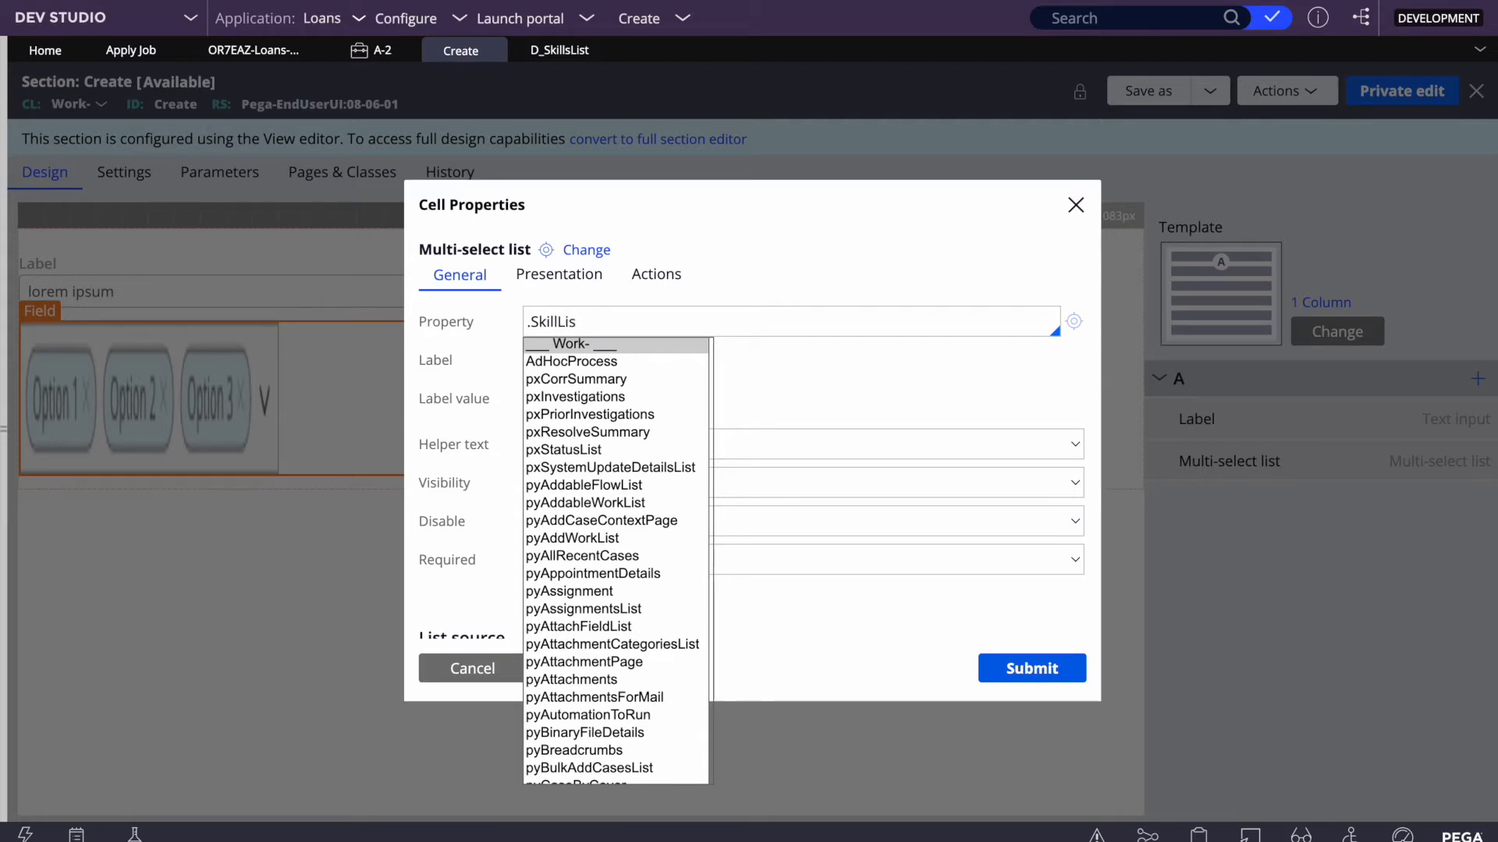
pyautogui.click(886, 197)
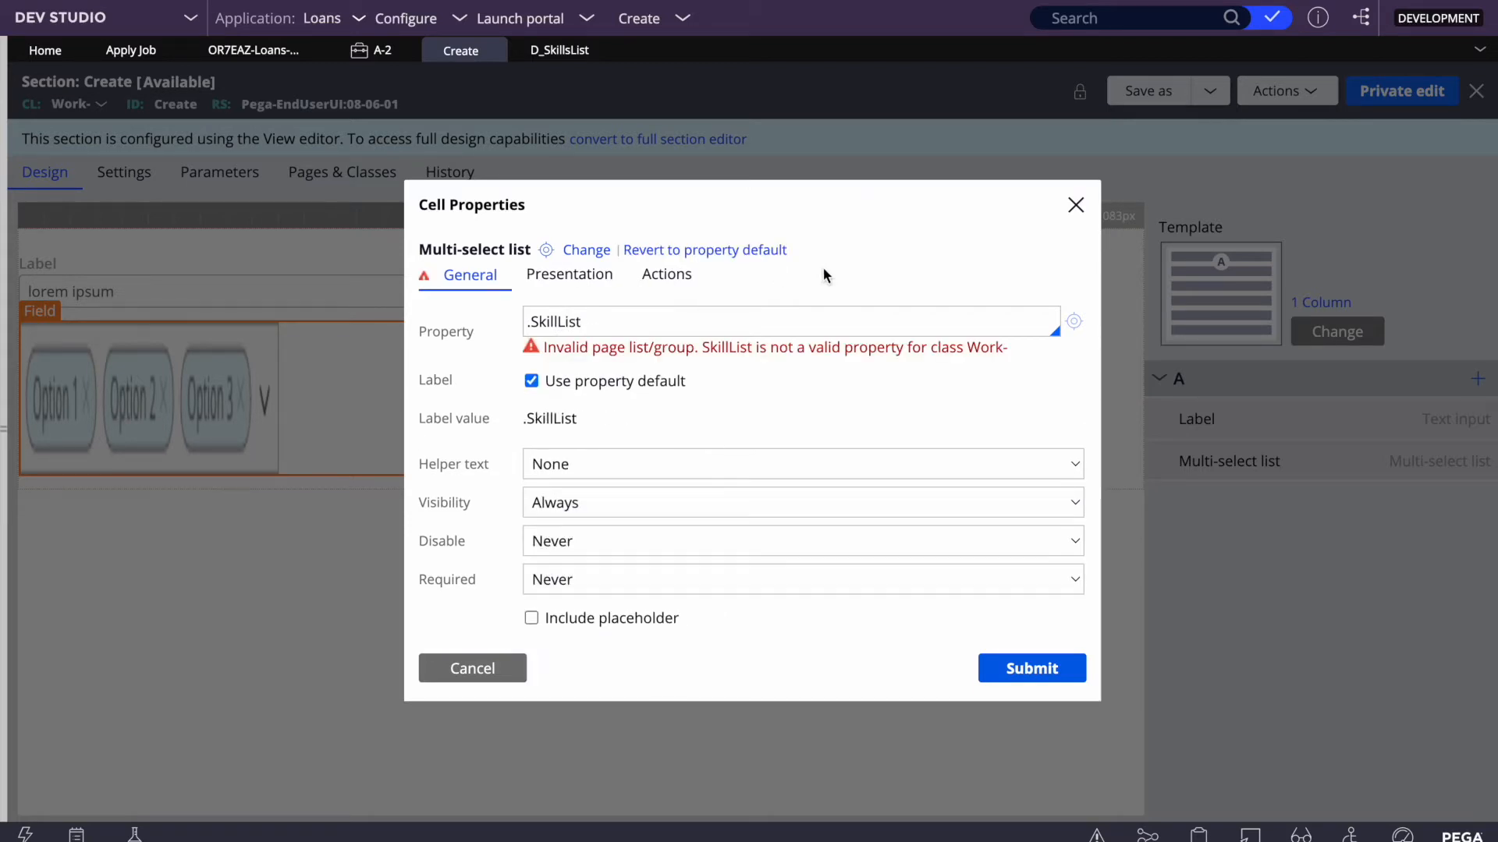
# Step: Create and open a property rule for SkillList, applied to the class OR7EAZ-Loans-Work in the Loans ruleset
pyautogui.click(1075, 322)
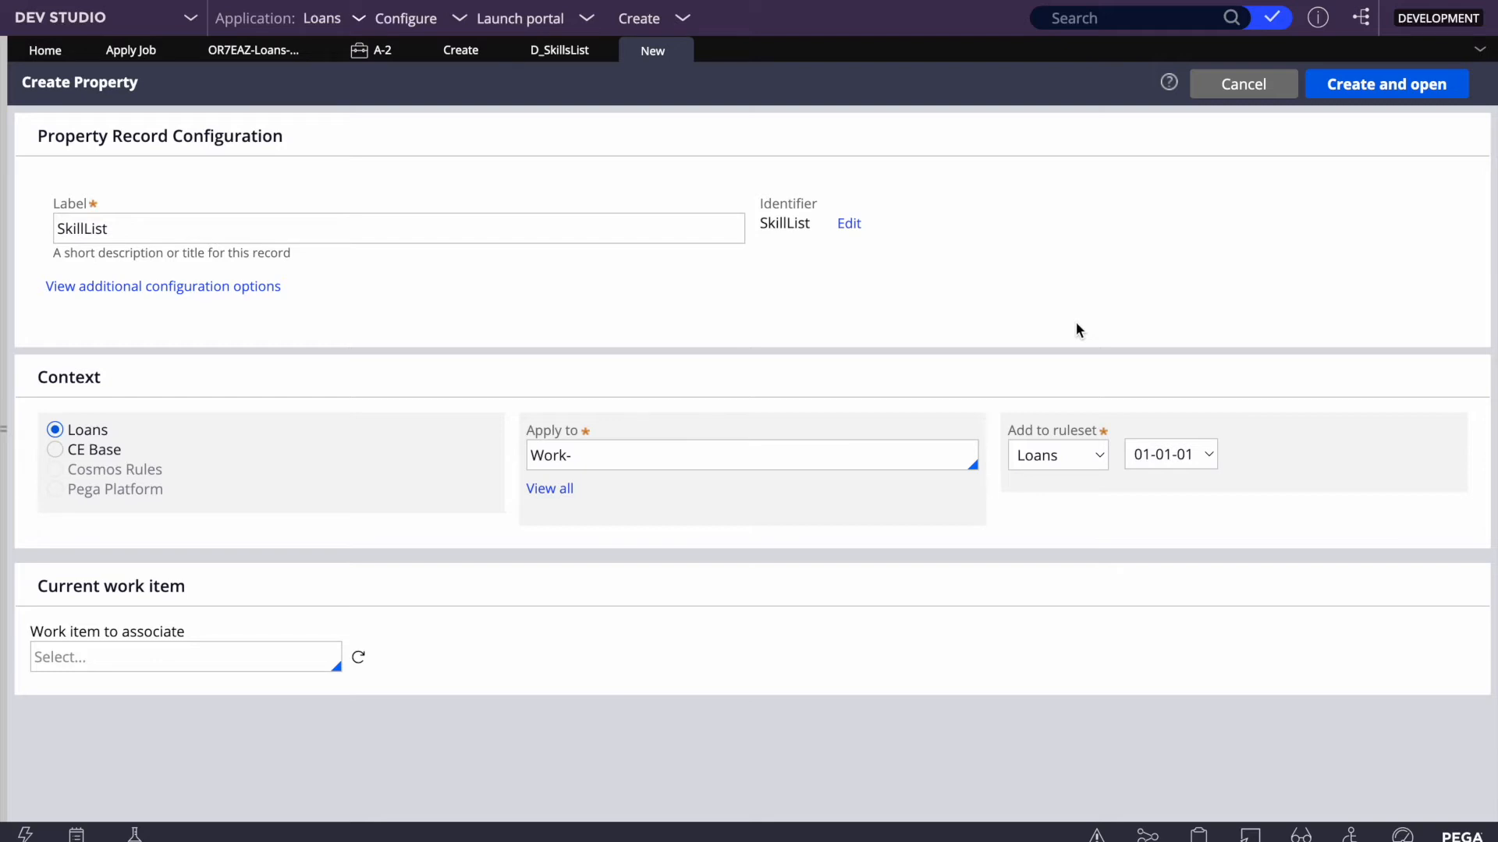
pyautogui.tripleClick(583, 458)
pyautogui.press('BackSpace')
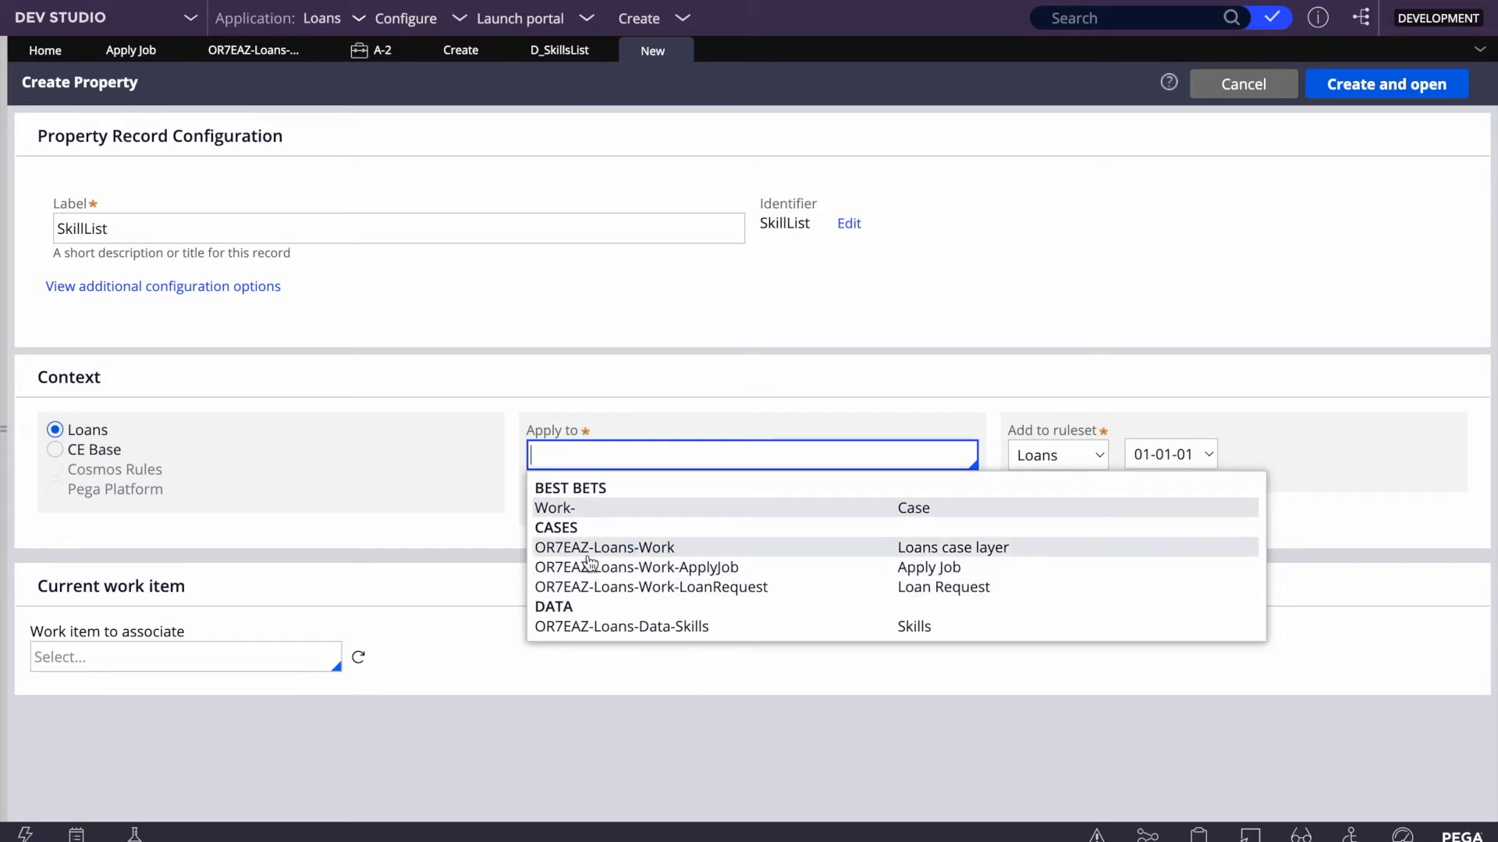
pyautogui.click(586, 549)
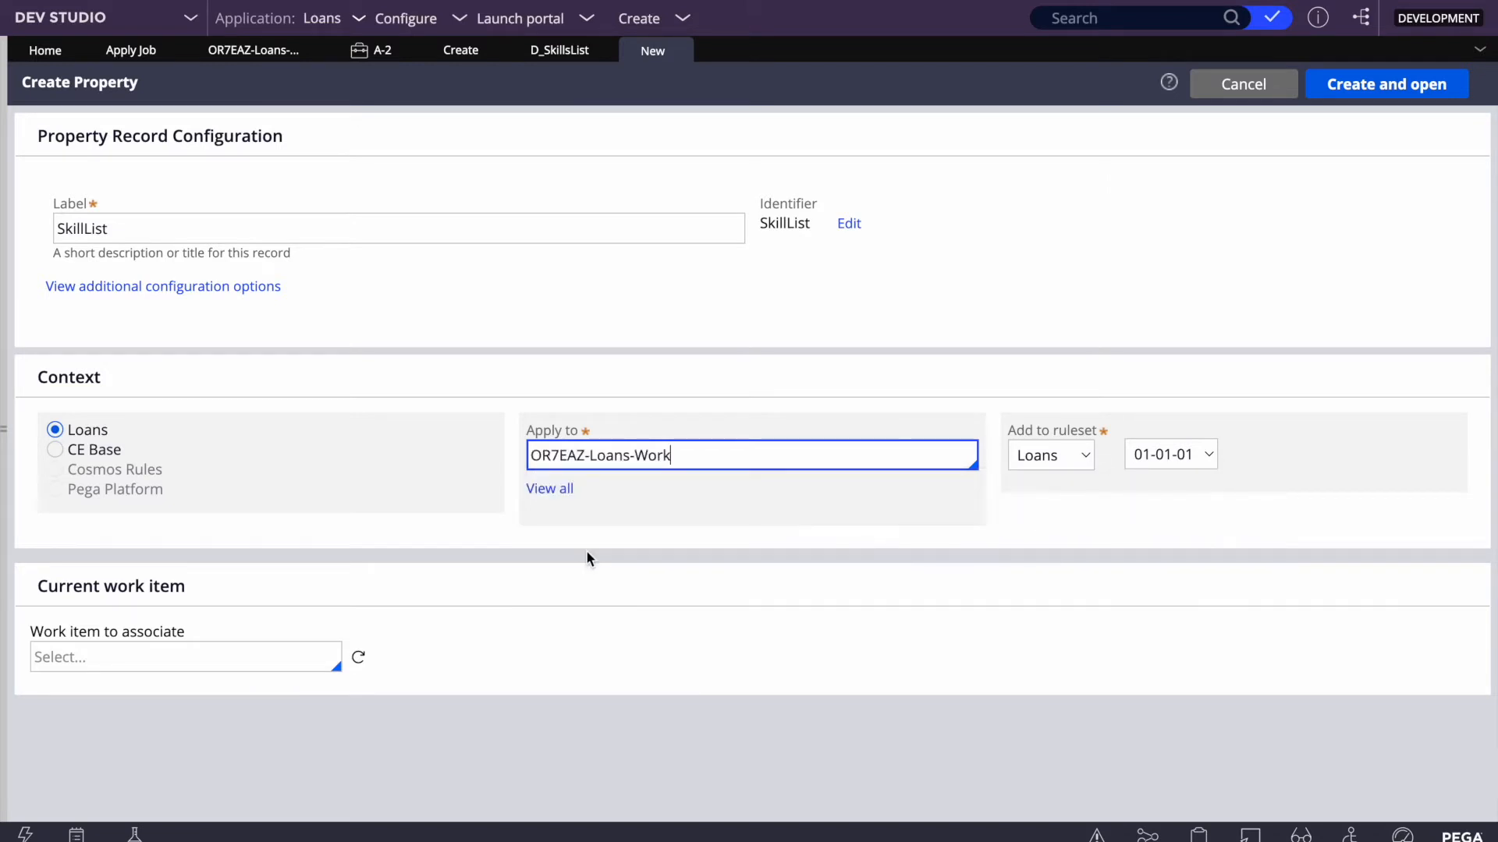
pyautogui.click(1374, 92)
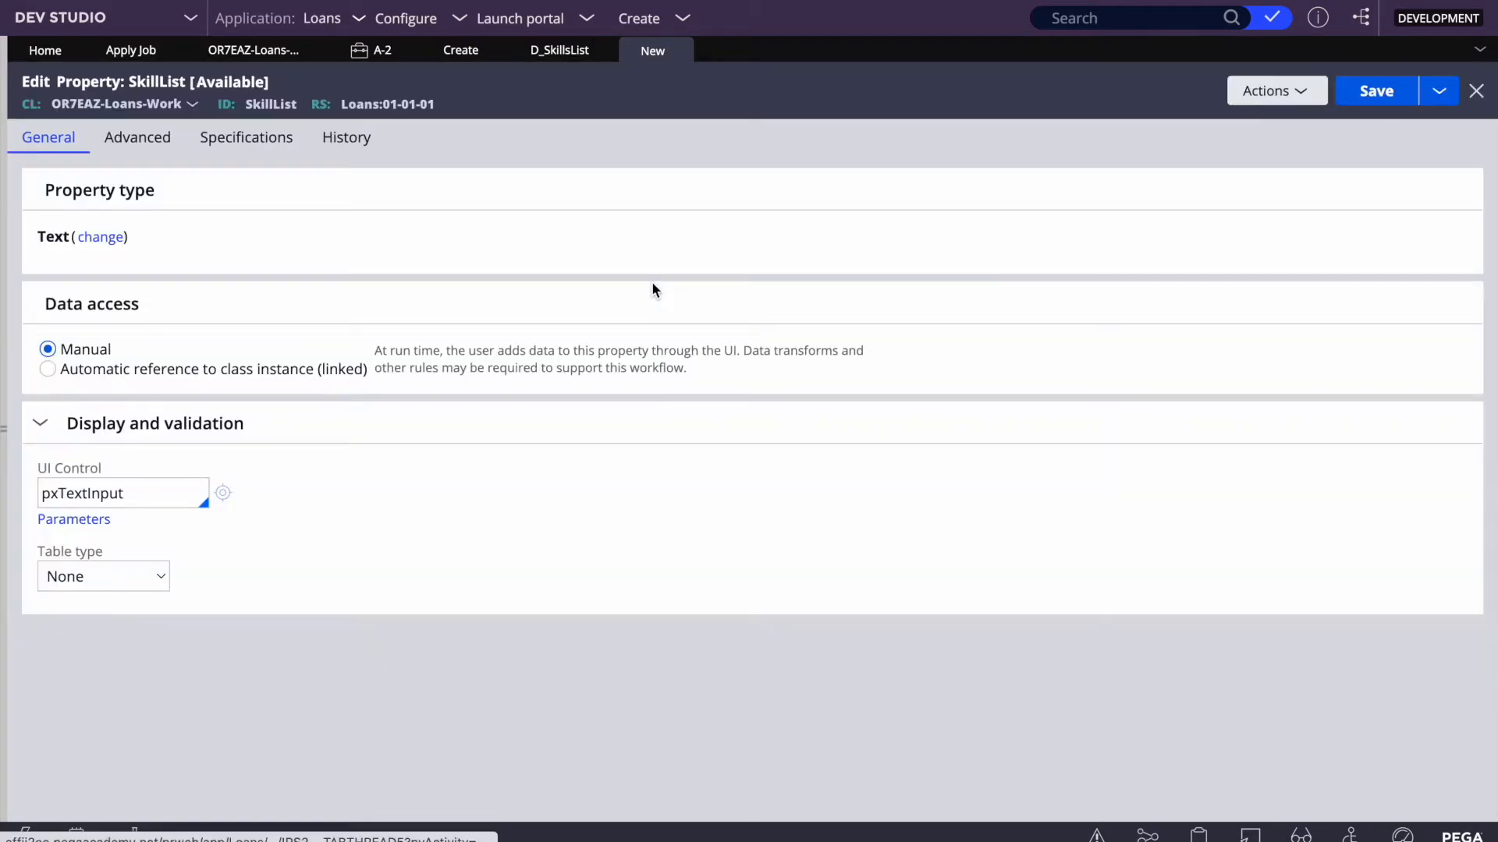
# Step: Change the SkillList property's type to Page List
pyautogui.click(86, 240)
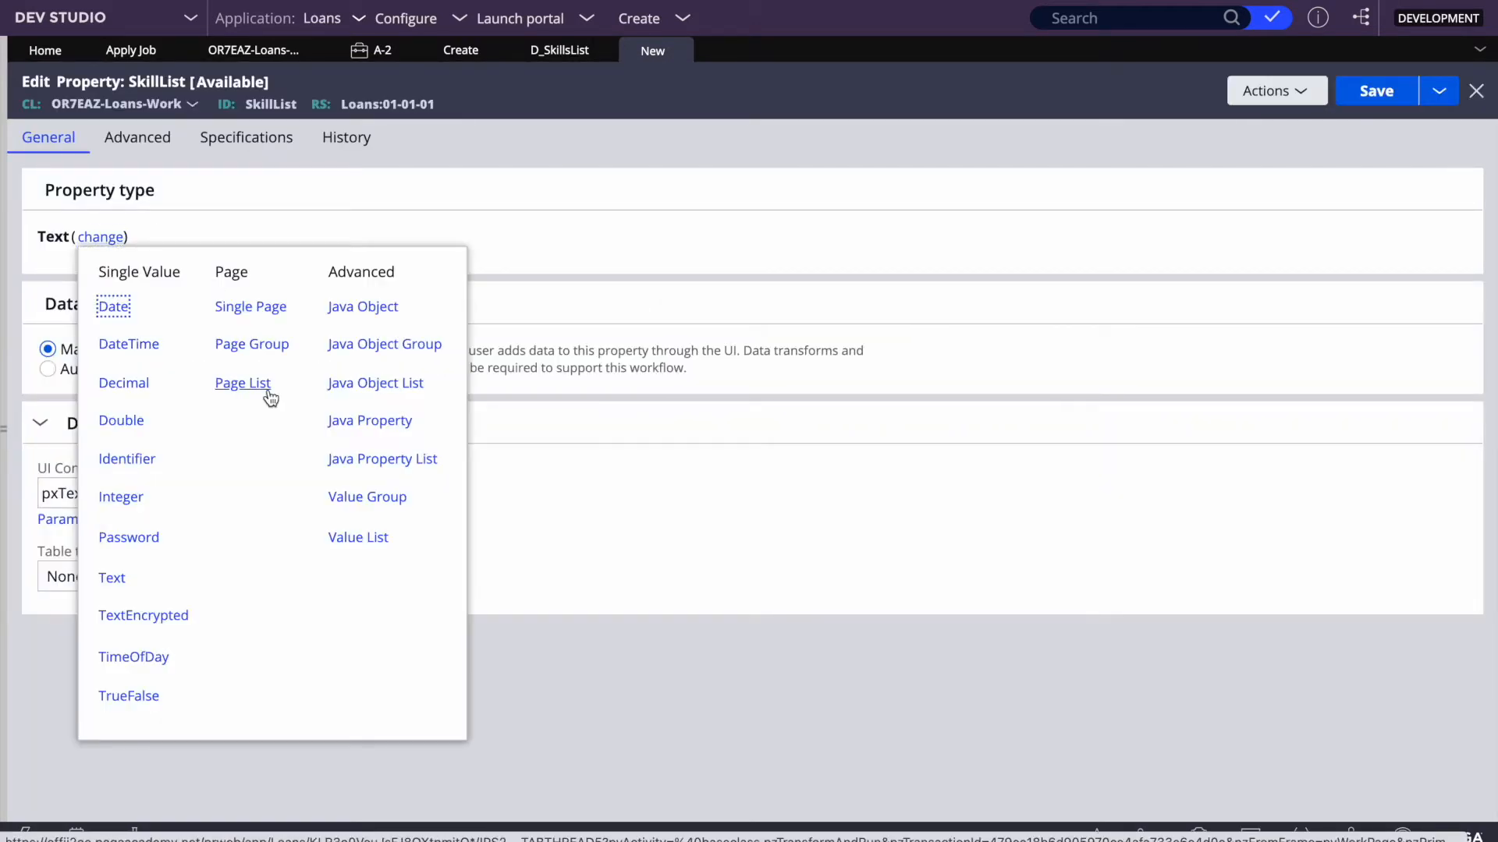
pyautogui.click(243, 387)
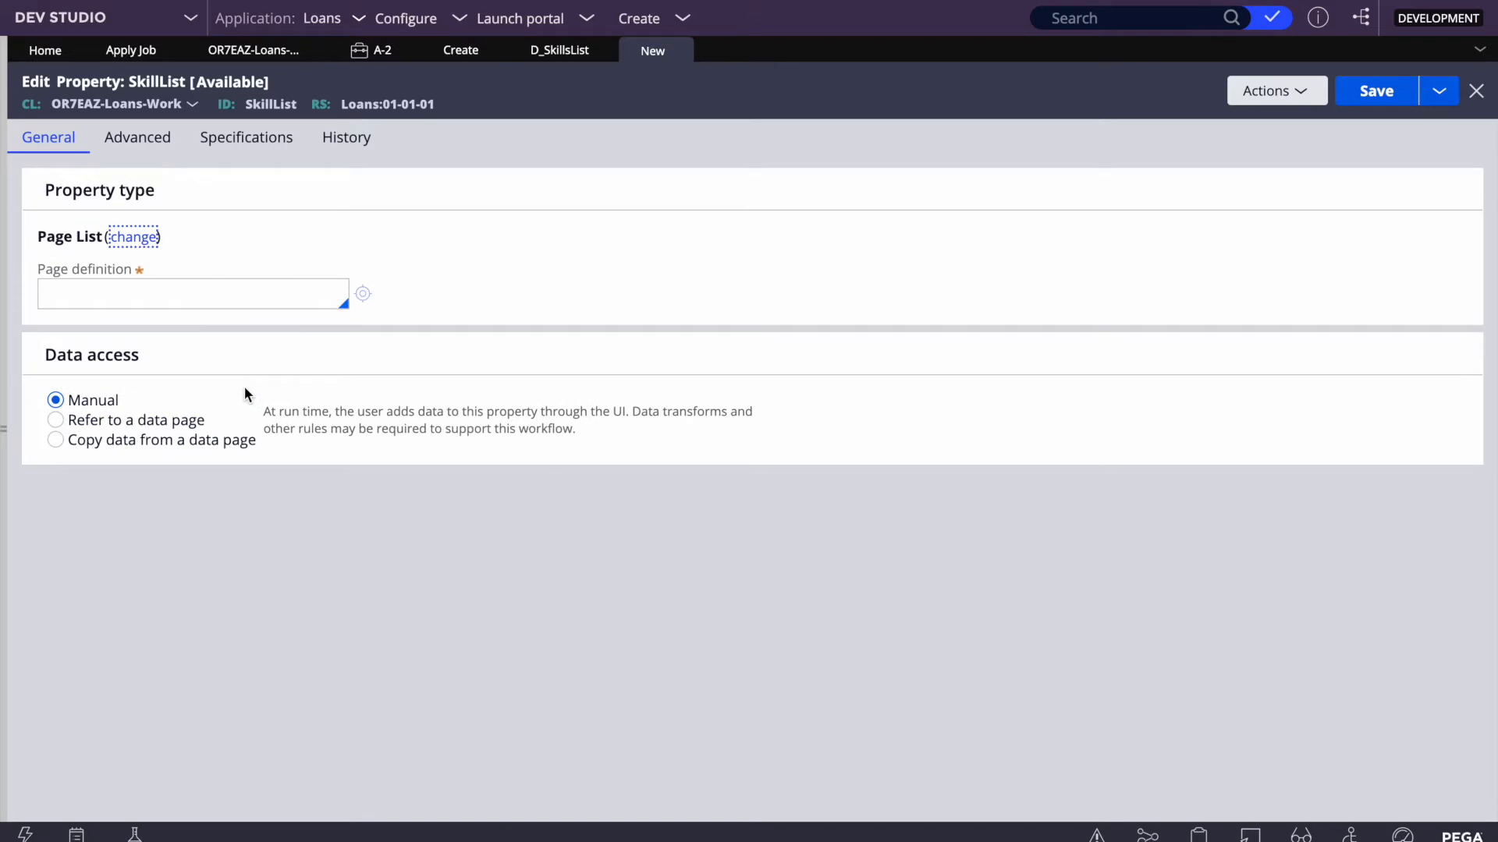
pyautogui.click(142, 295)
# Step: Look up the class OR7EAZ-Loans-Data-Skills in the App explorer
pyautogui.click(3, 306)
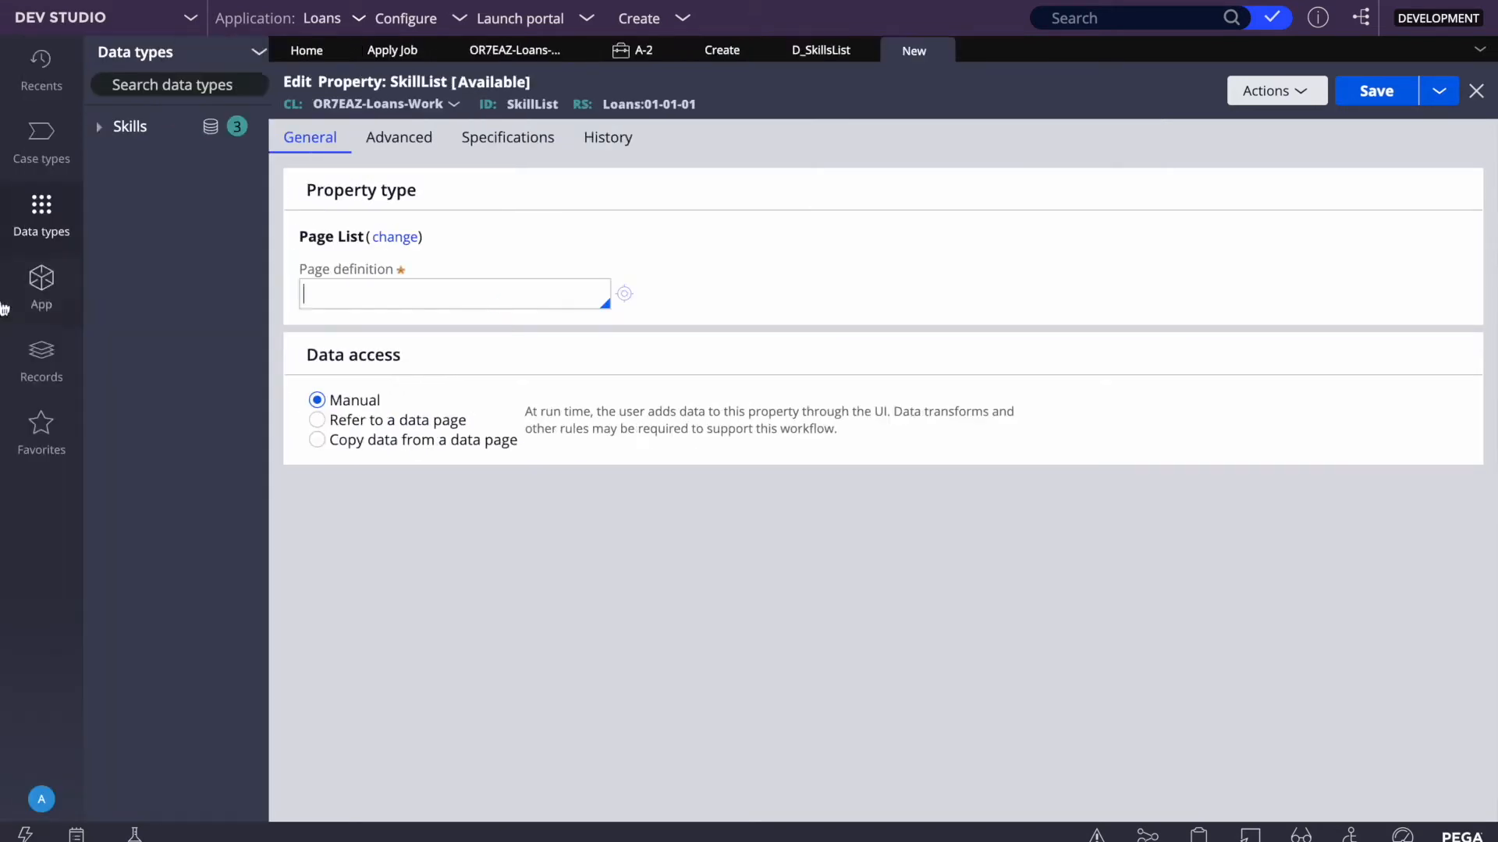
pyautogui.click(41, 284)
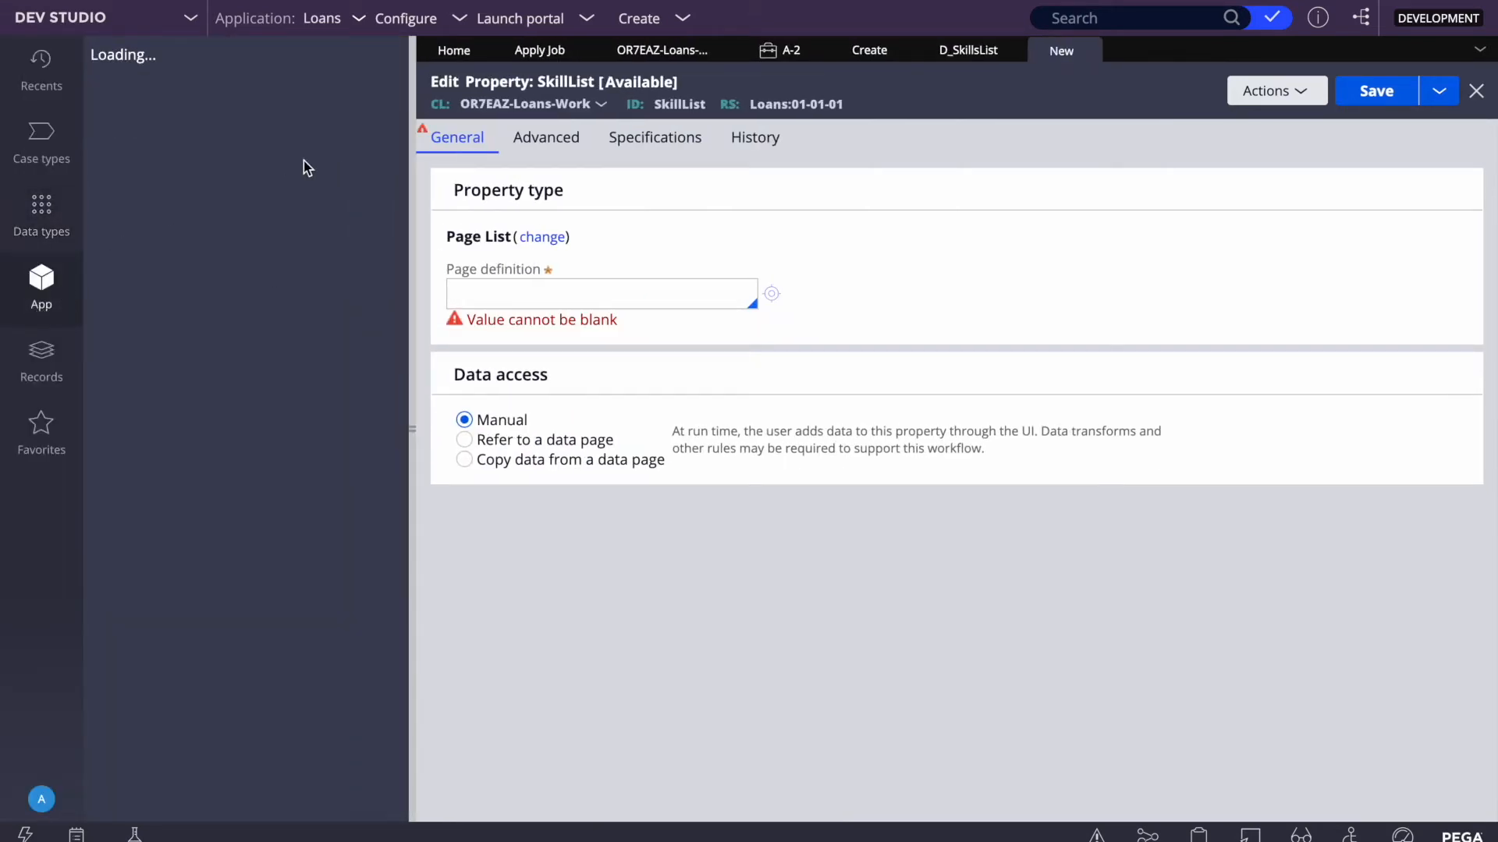
pyautogui.click(228, 135)
pyautogui.doubleClick(230, 135)
pyautogui.press('BackSpace')
pyautogui.write('da')
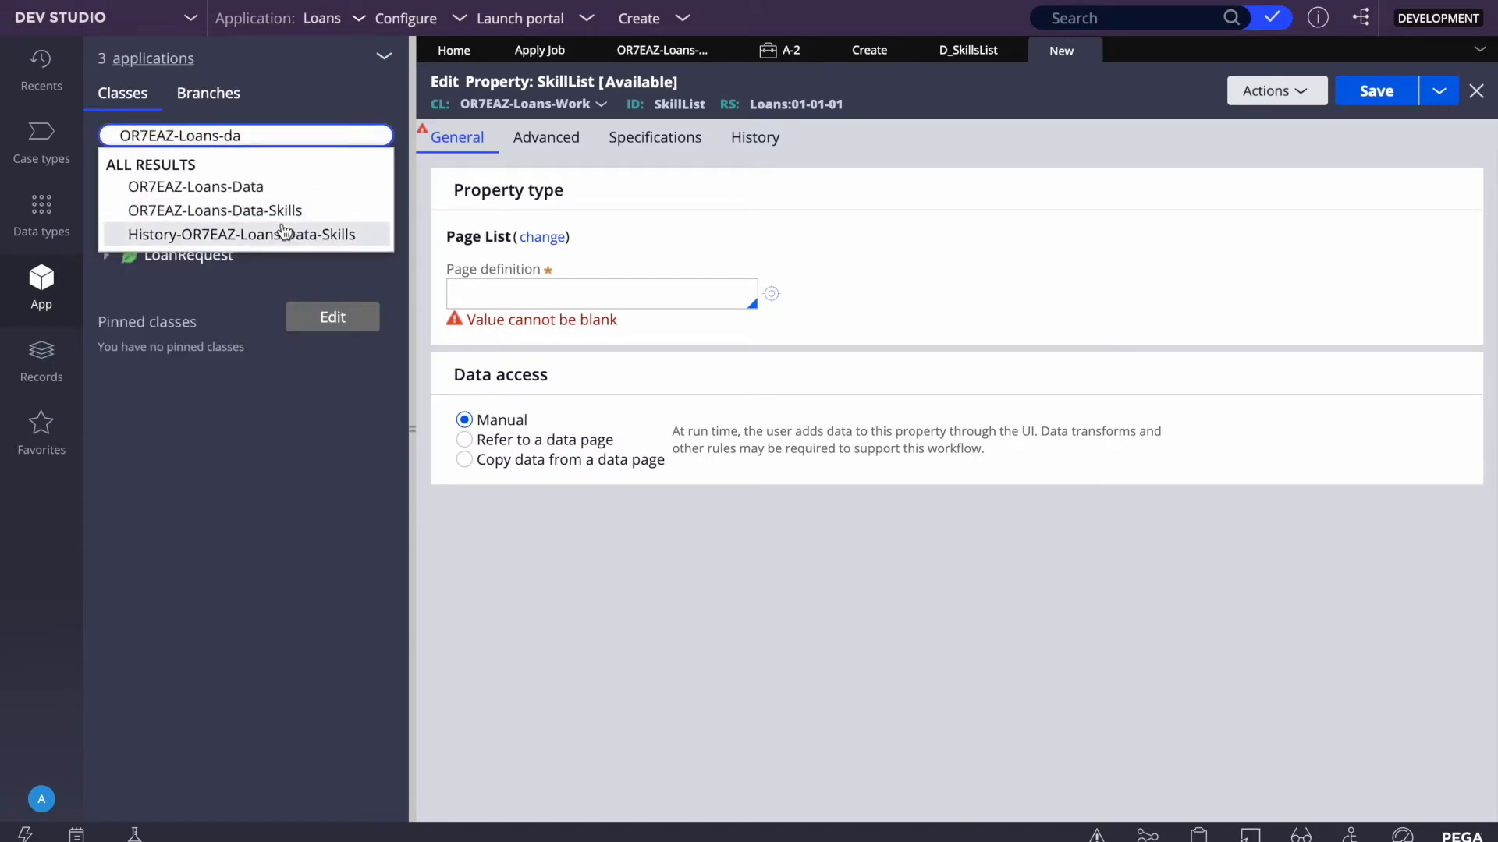
pyautogui.click(234, 210)
# Step: Copy the class name OR7EAZ-Loans-Data-Skills into the SkillList property's page definition and save the rule
pyautogui.tripleClick(300, 135)
pyautogui.hotkey('ctrl', 'c')
pyautogui.click(592, 296)
pyautogui.hotkey('ctrl', 'v')
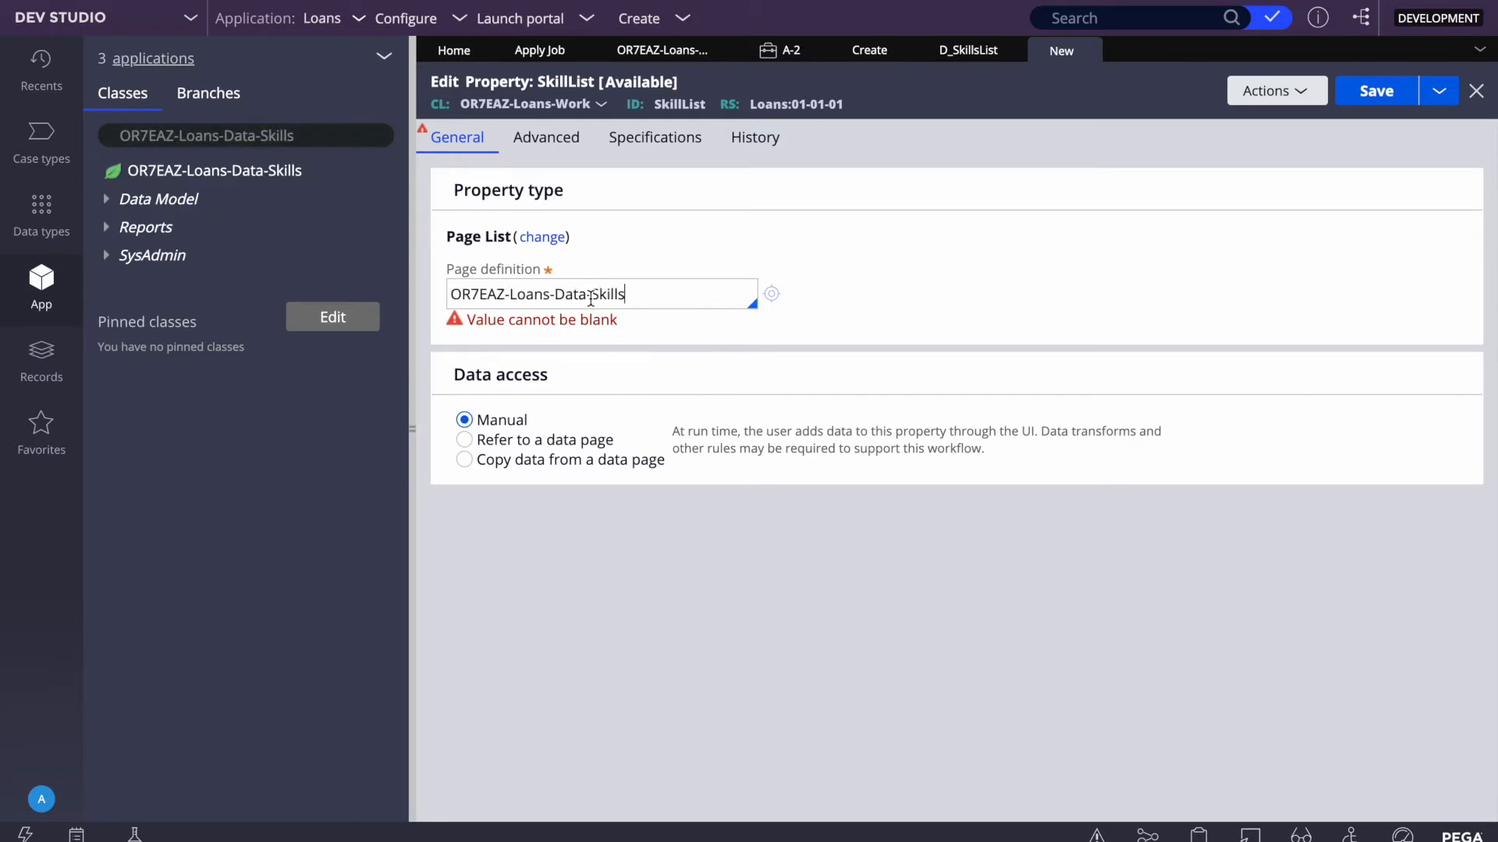
pyautogui.click(1376, 99)
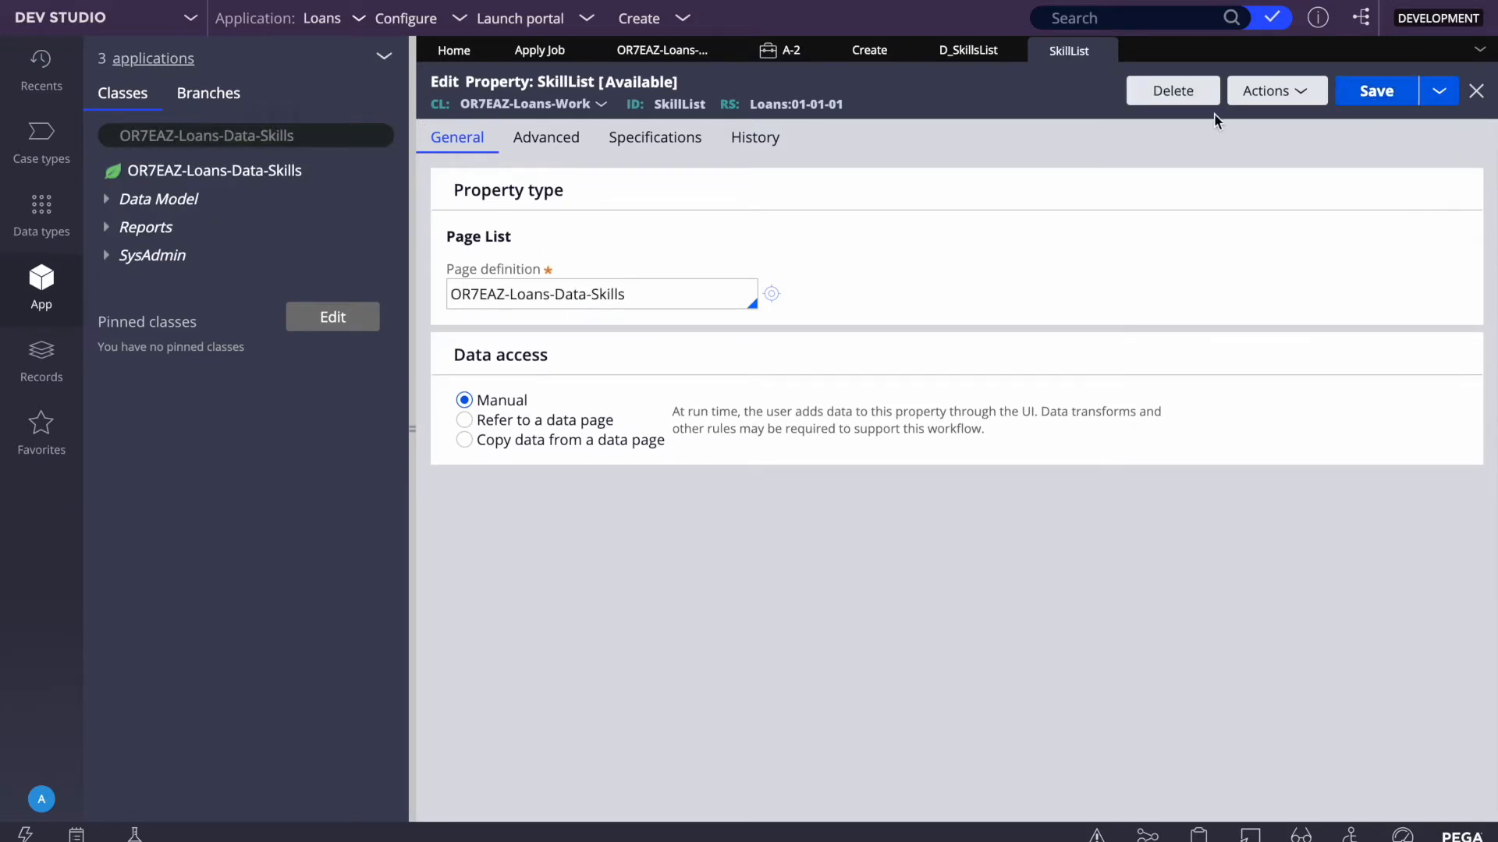
# Step: Try to bind the Multi-select list on the Work- Create section to the new property by copying its identifier SkillList into Property and submitting
pyautogui.click(961, 50)
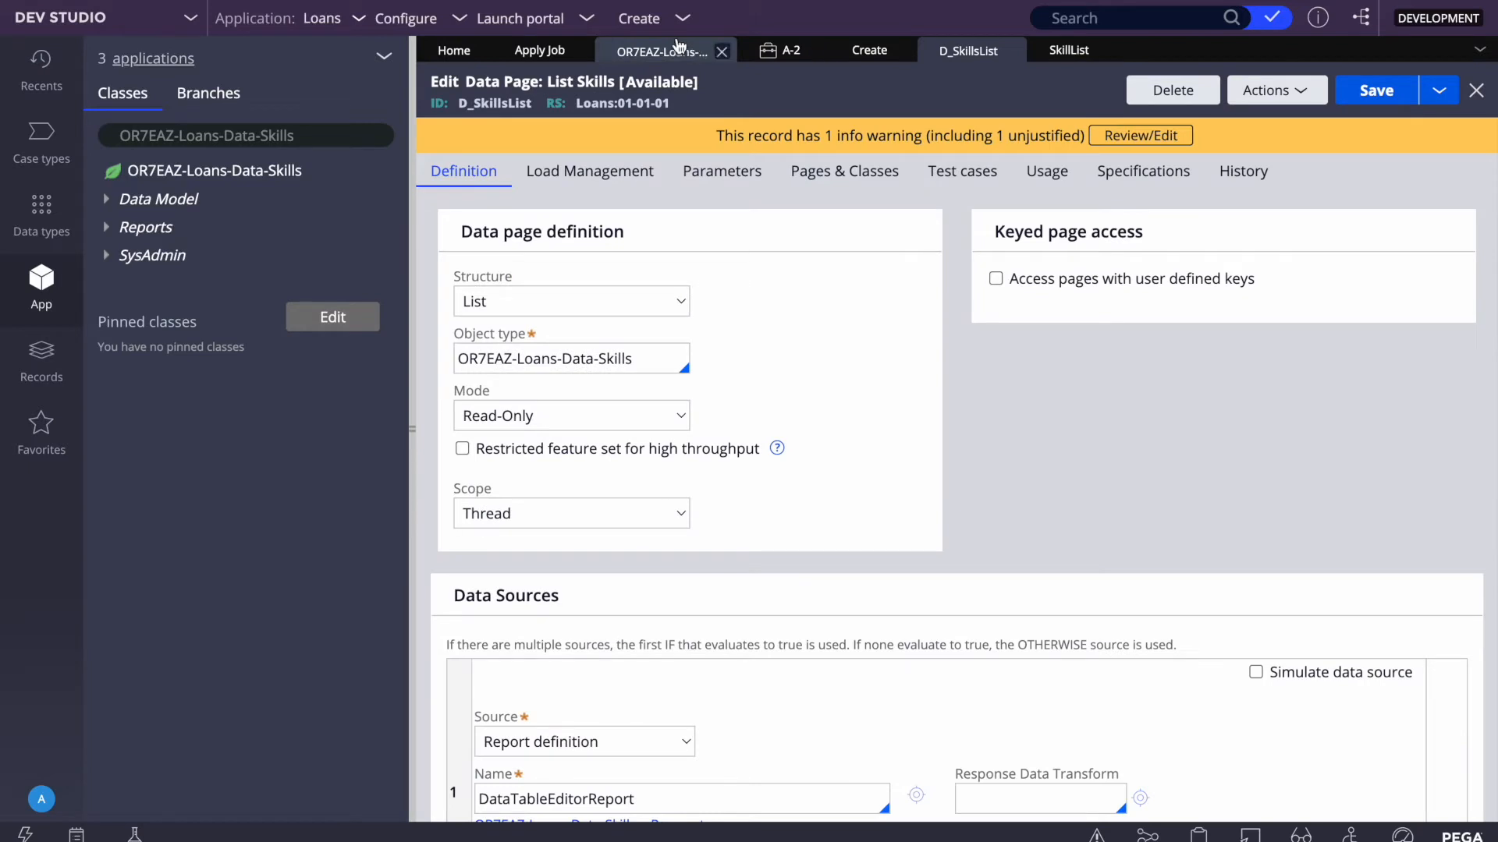
pyautogui.click(864, 59)
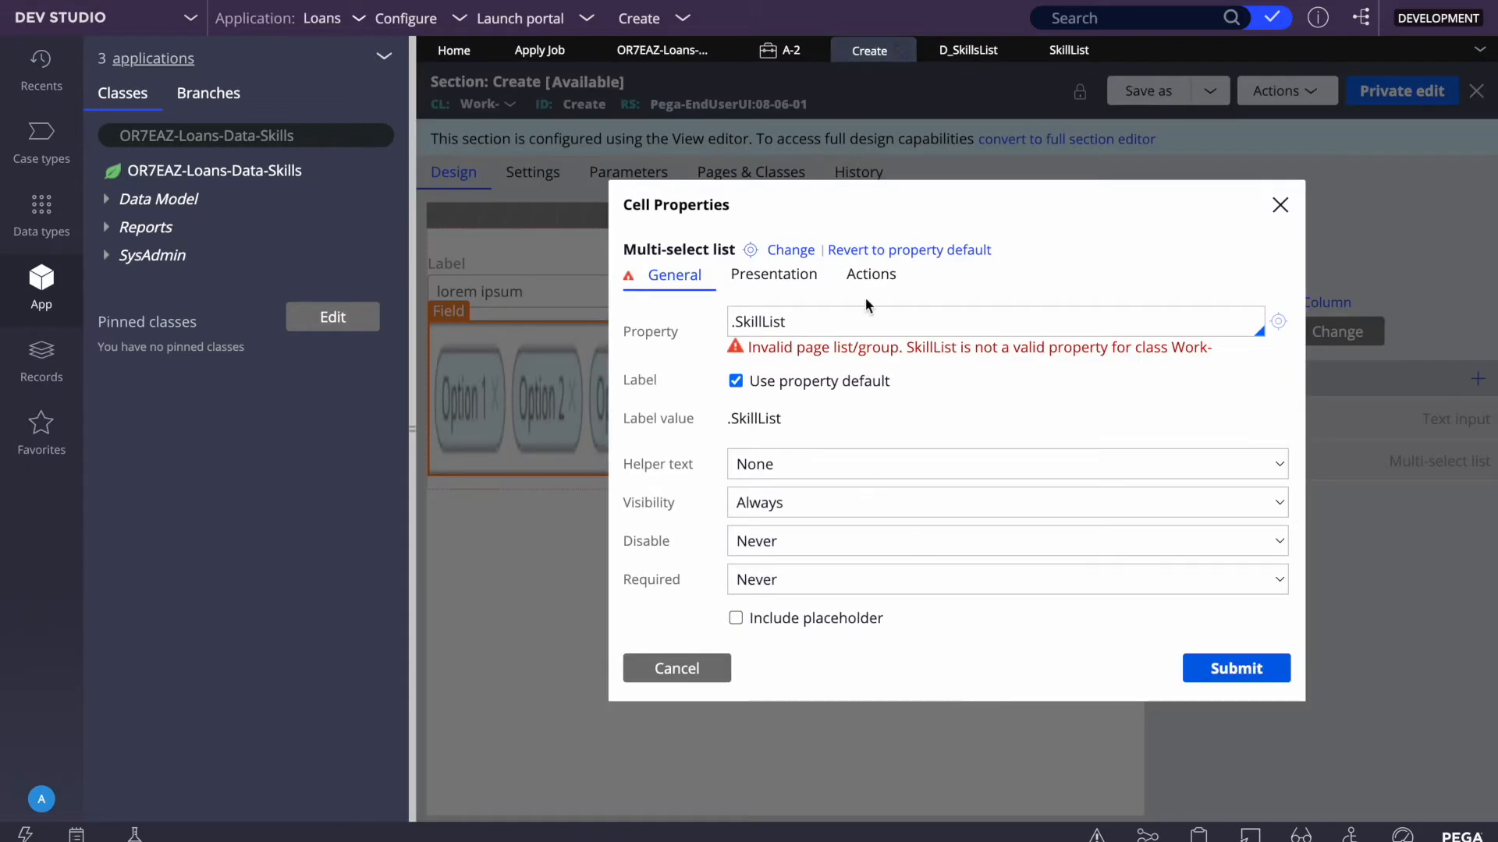
pyautogui.press('Down')
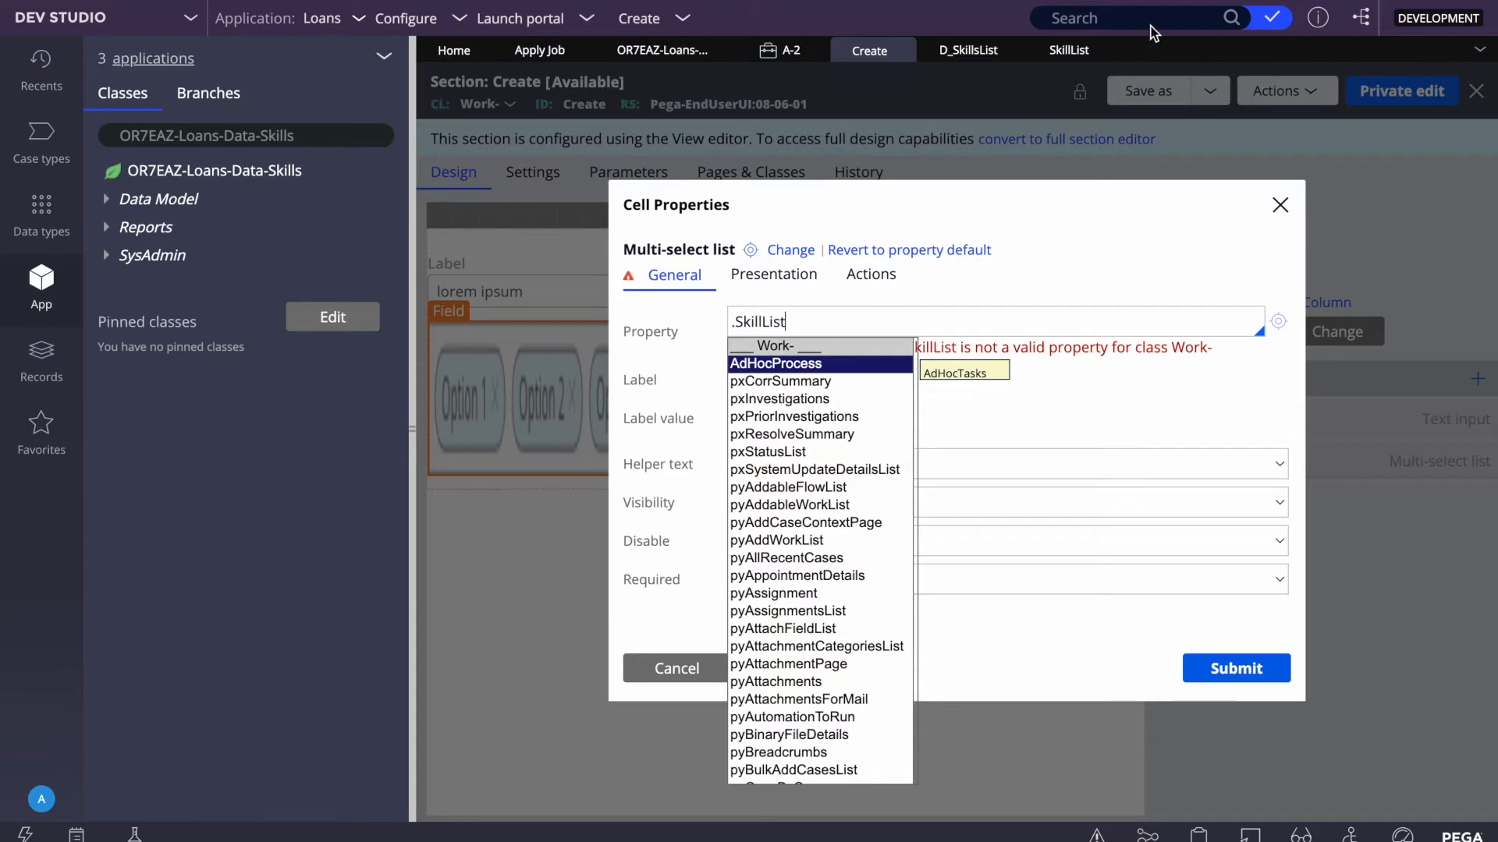
pyautogui.click(1068, 50)
pyautogui.doubleClick(670, 103)
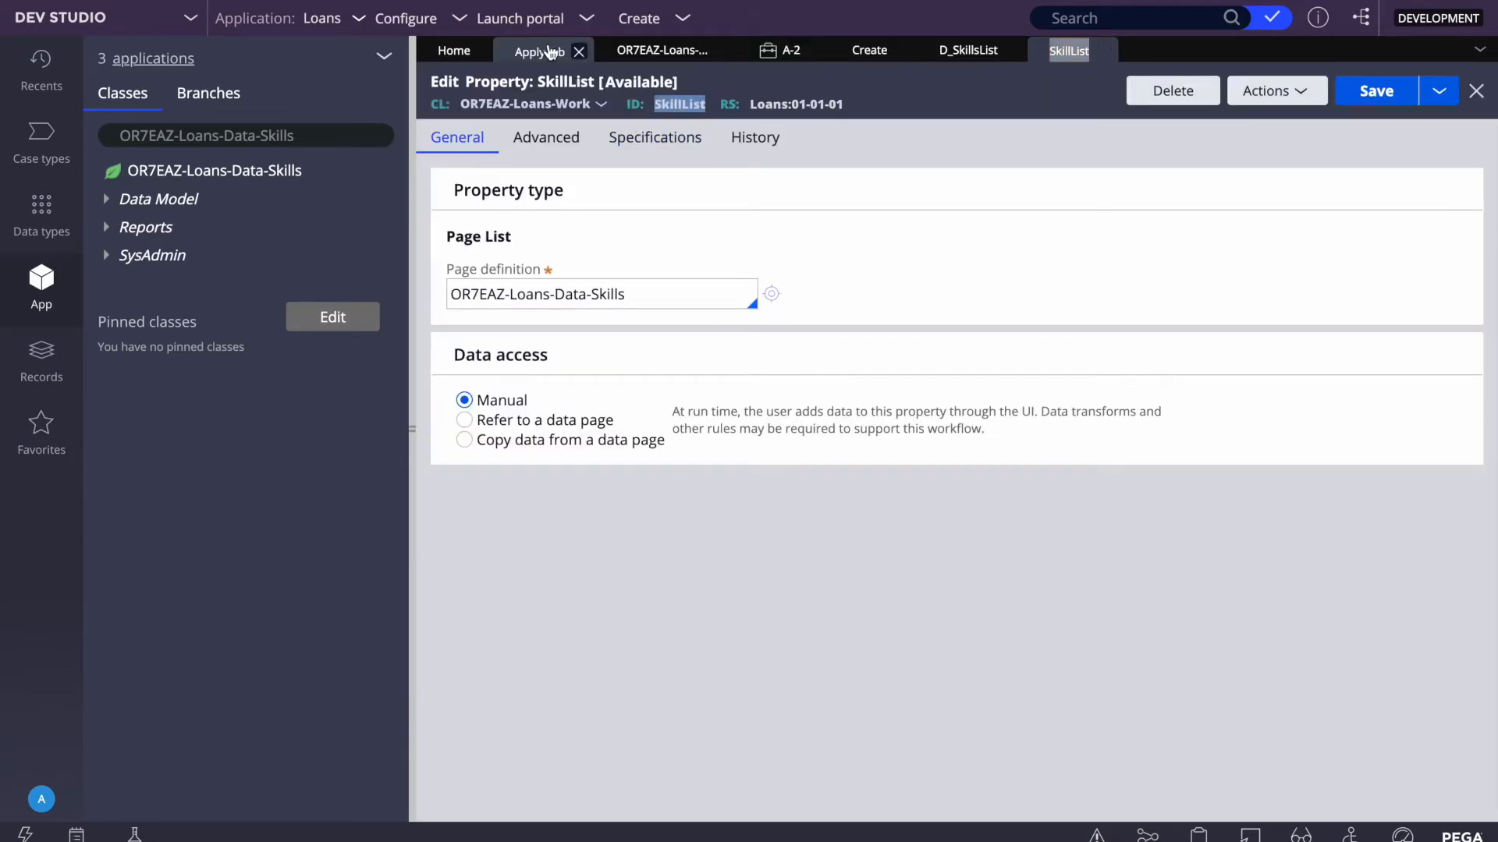
pyautogui.click(869, 50)
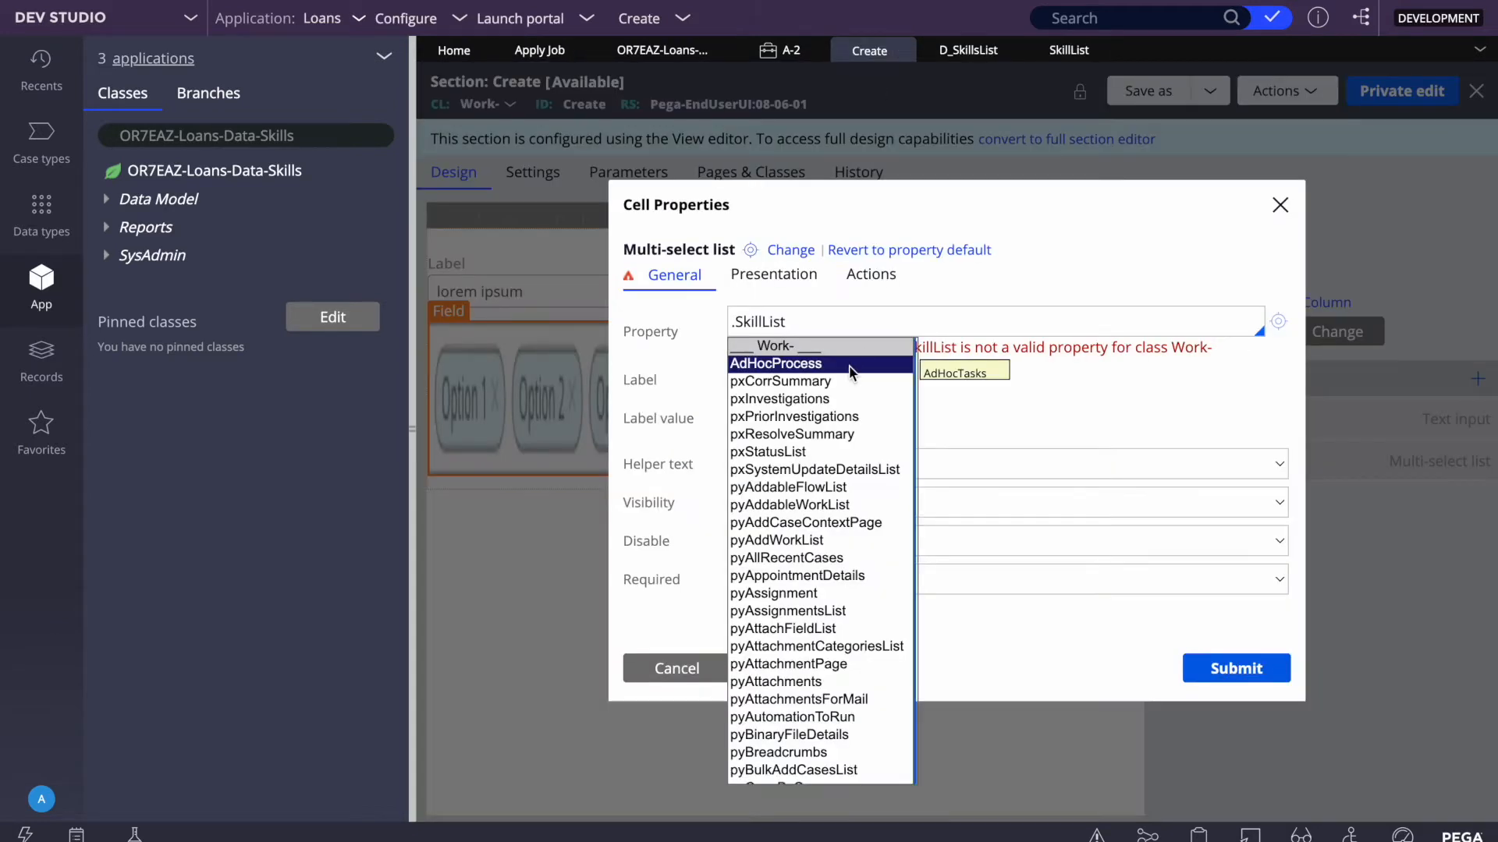
pyautogui.click(817, 326)
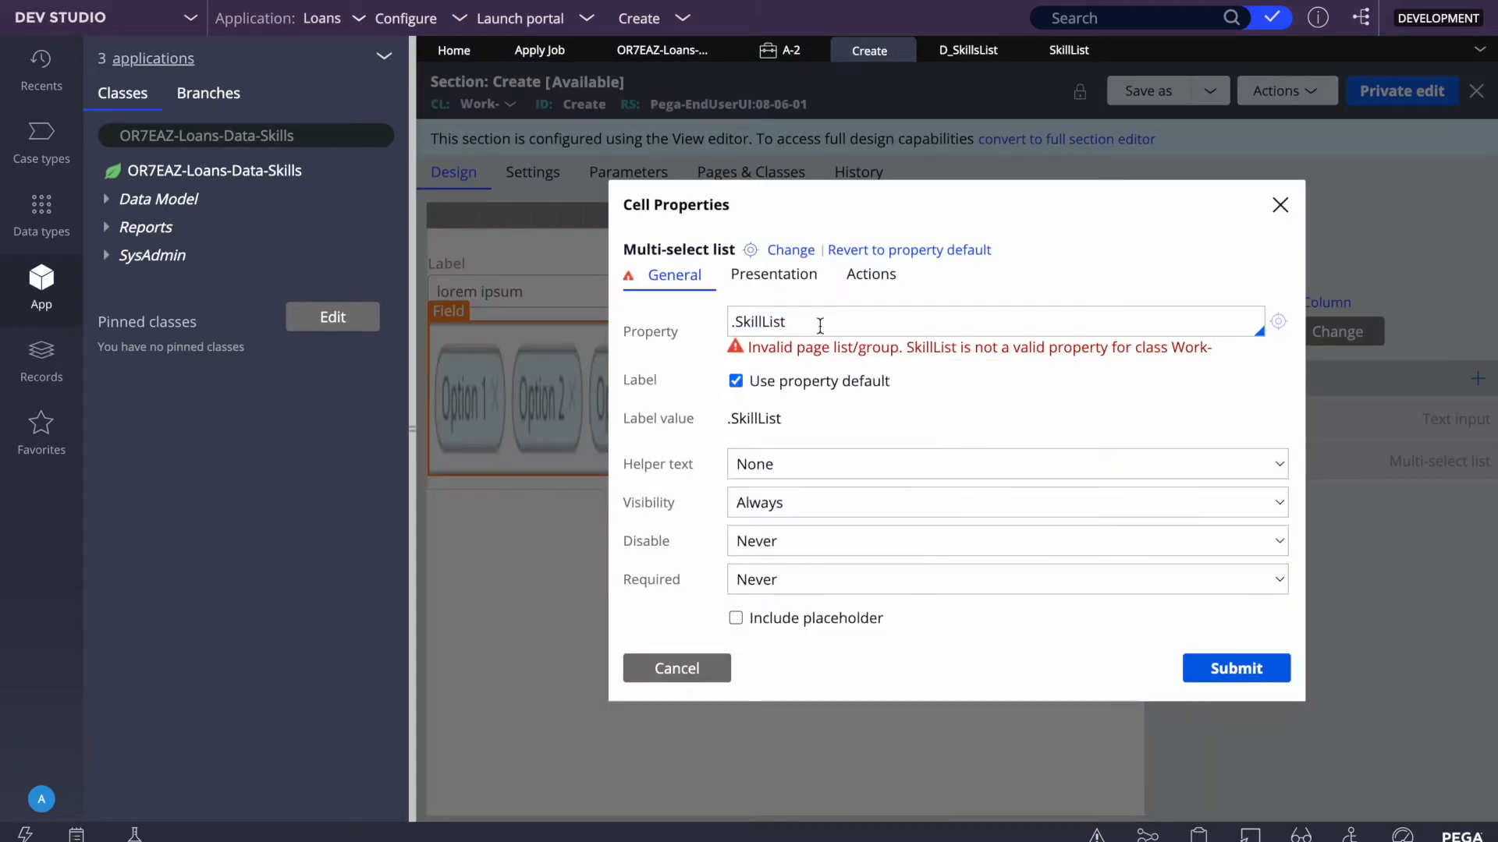
pyautogui.doubleClick(820, 326)
pyautogui.press('super+v')
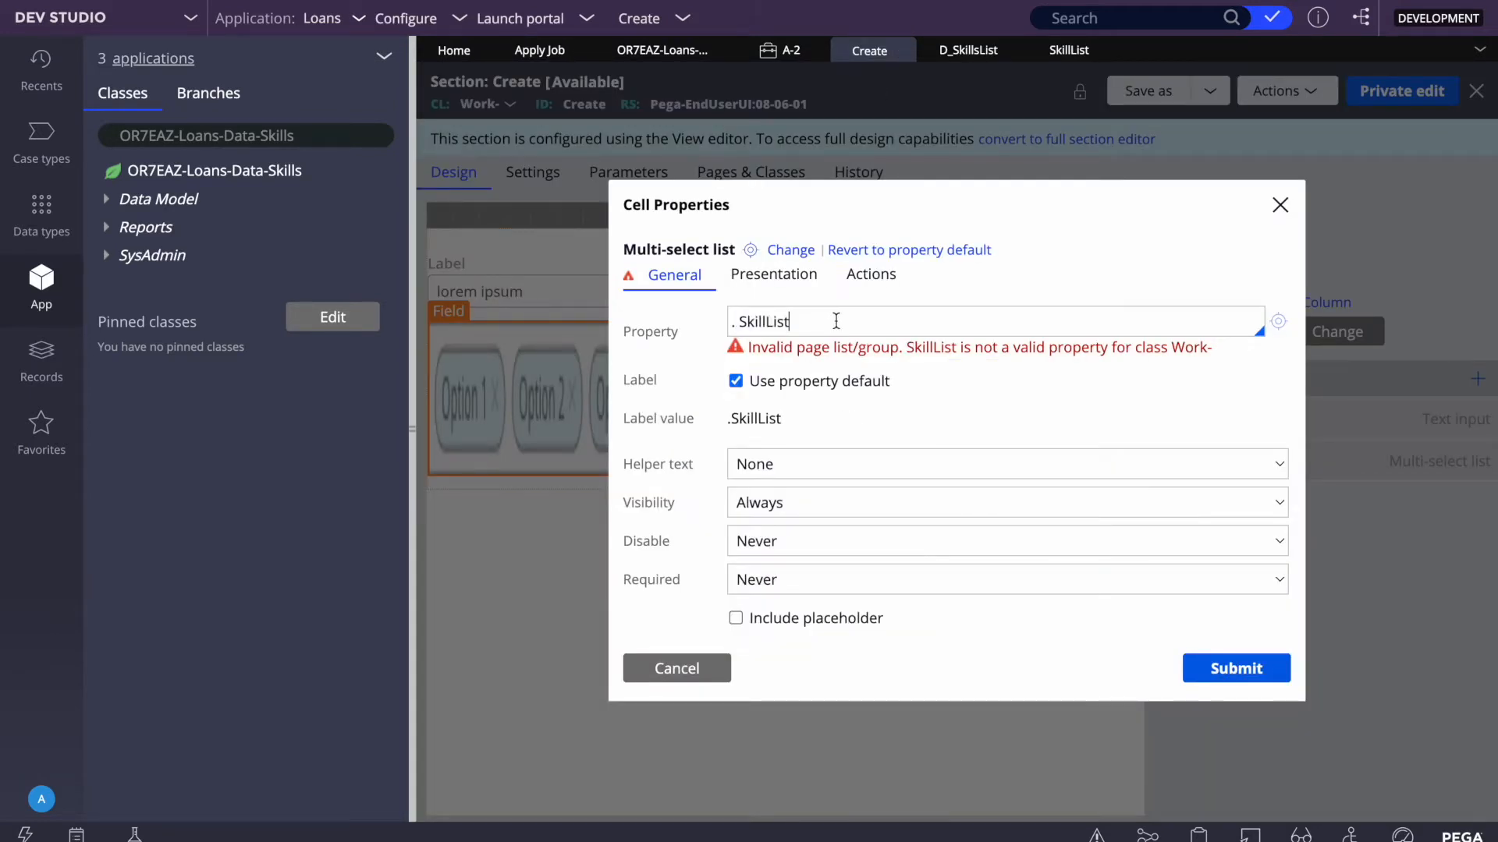
pyautogui.click(1235, 673)
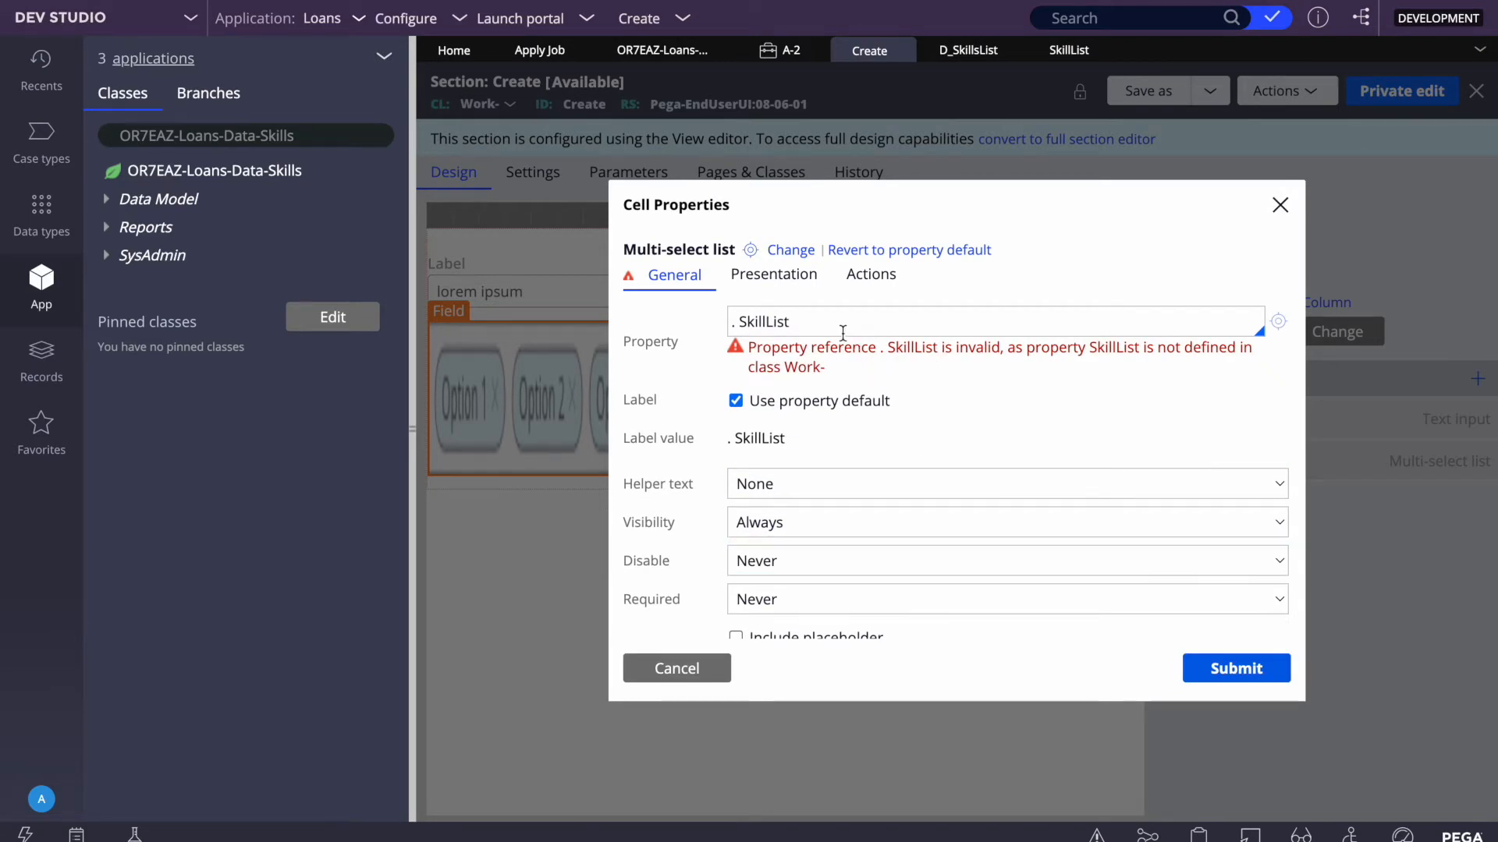
# Step: Clear the Multi-select list's Property value and cancel the cell properties
pyautogui.tripleClick(825, 315)
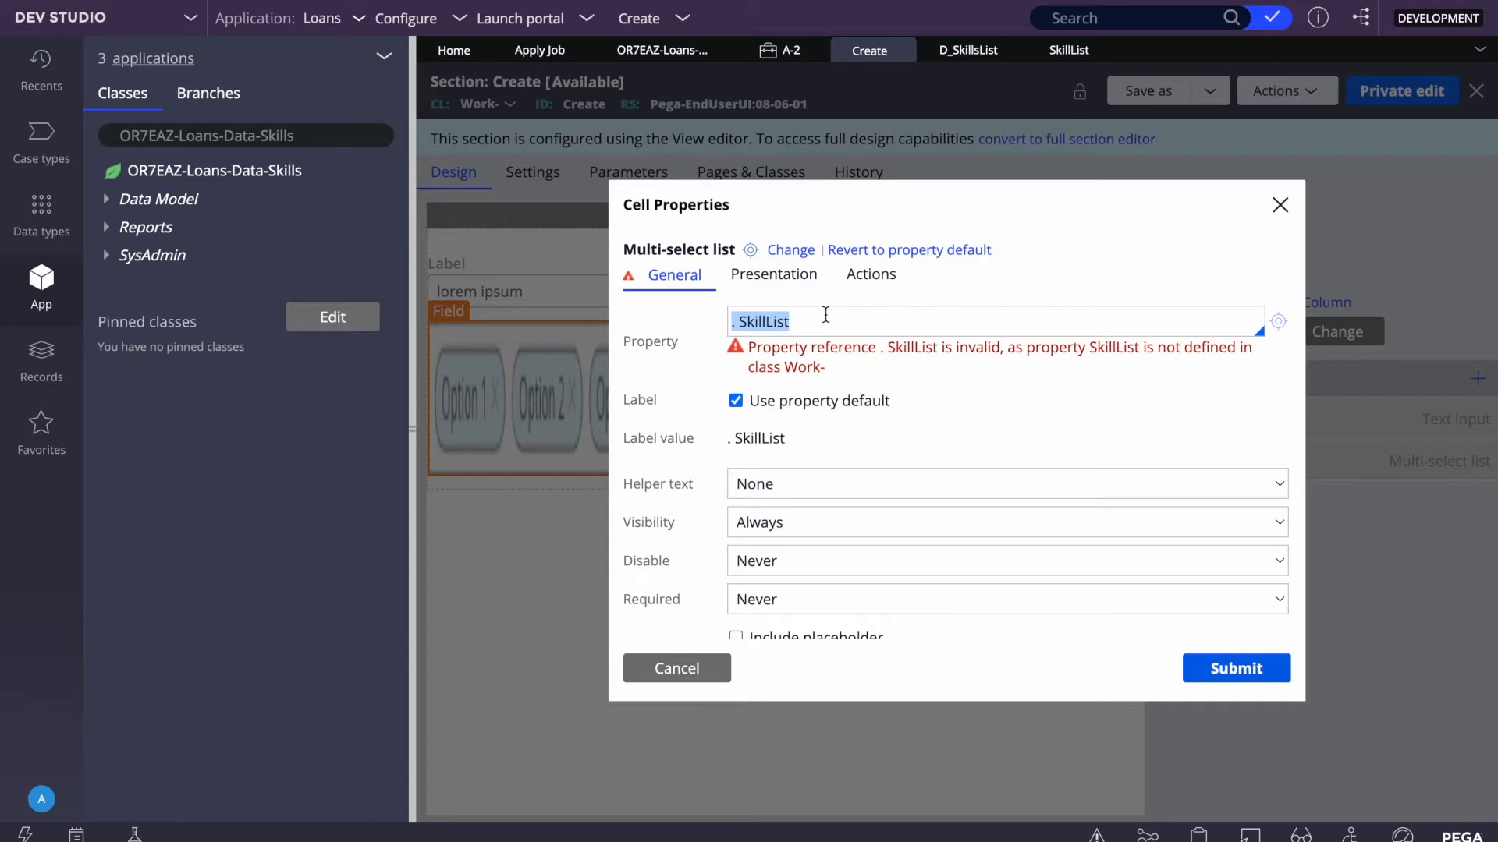
pyautogui.press('BackSpace')
pyautogui.click(677, 669)
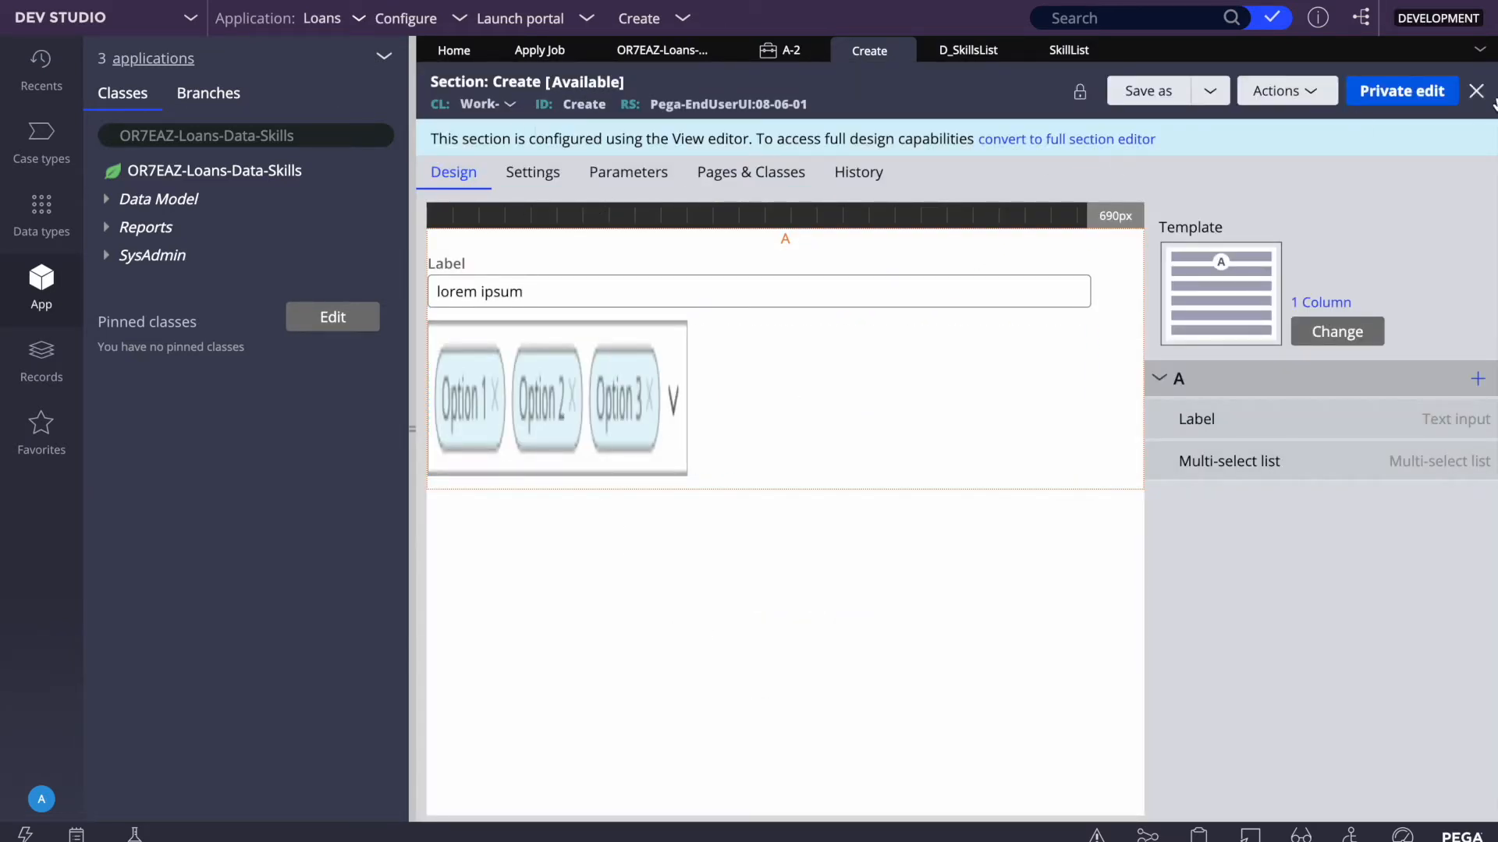
# Step: Save the Create section as a new section applied to OR7EAZ-Loans-Work in the Loans ruleset, and open it
pyautogui.click(1163, 96)
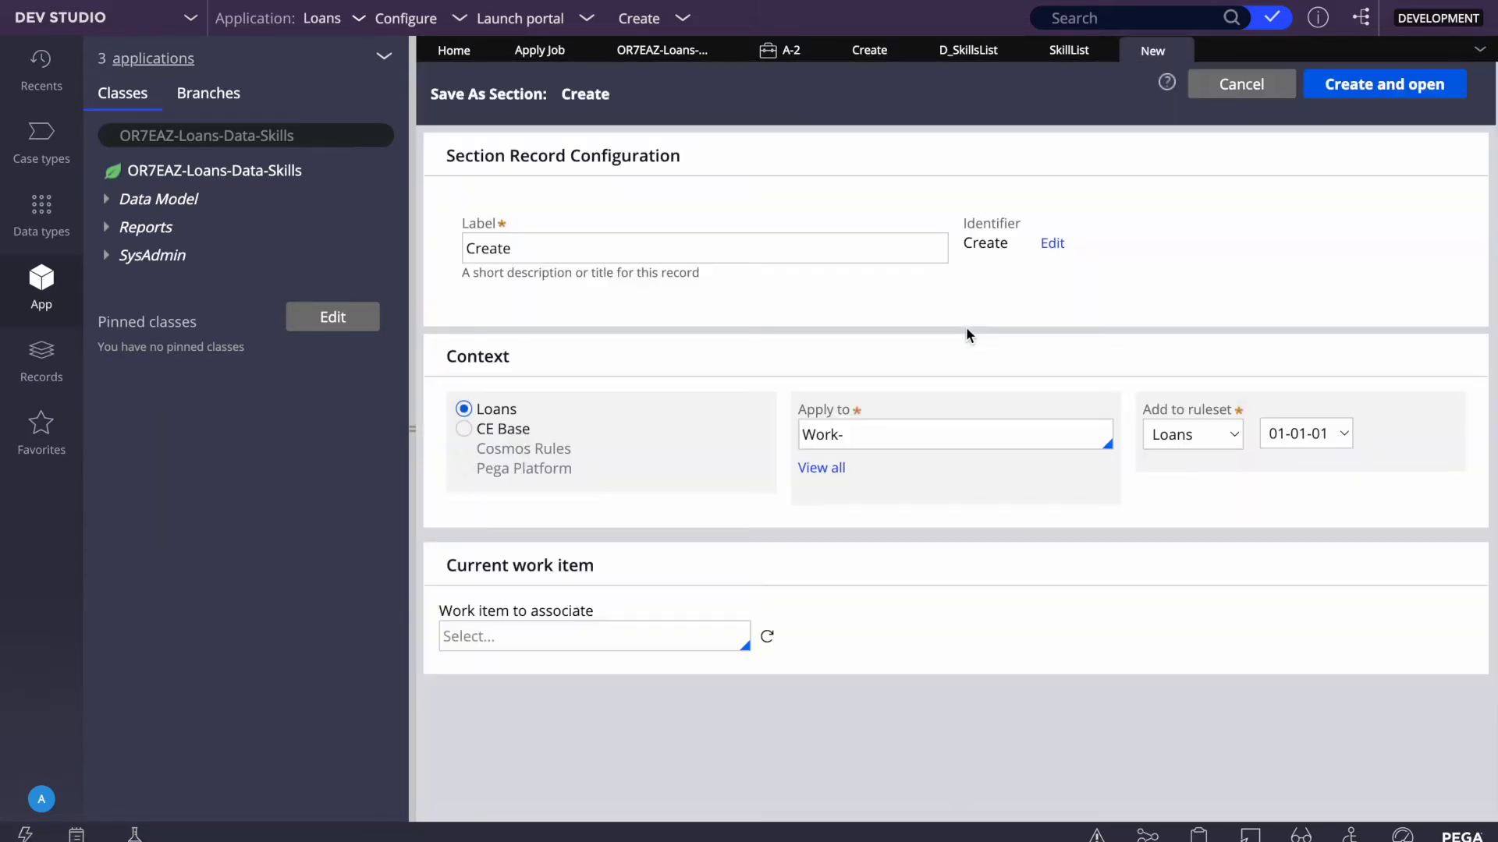
pyautogui.click(692, 255)
pyautogui.doubleClick(672, 250)
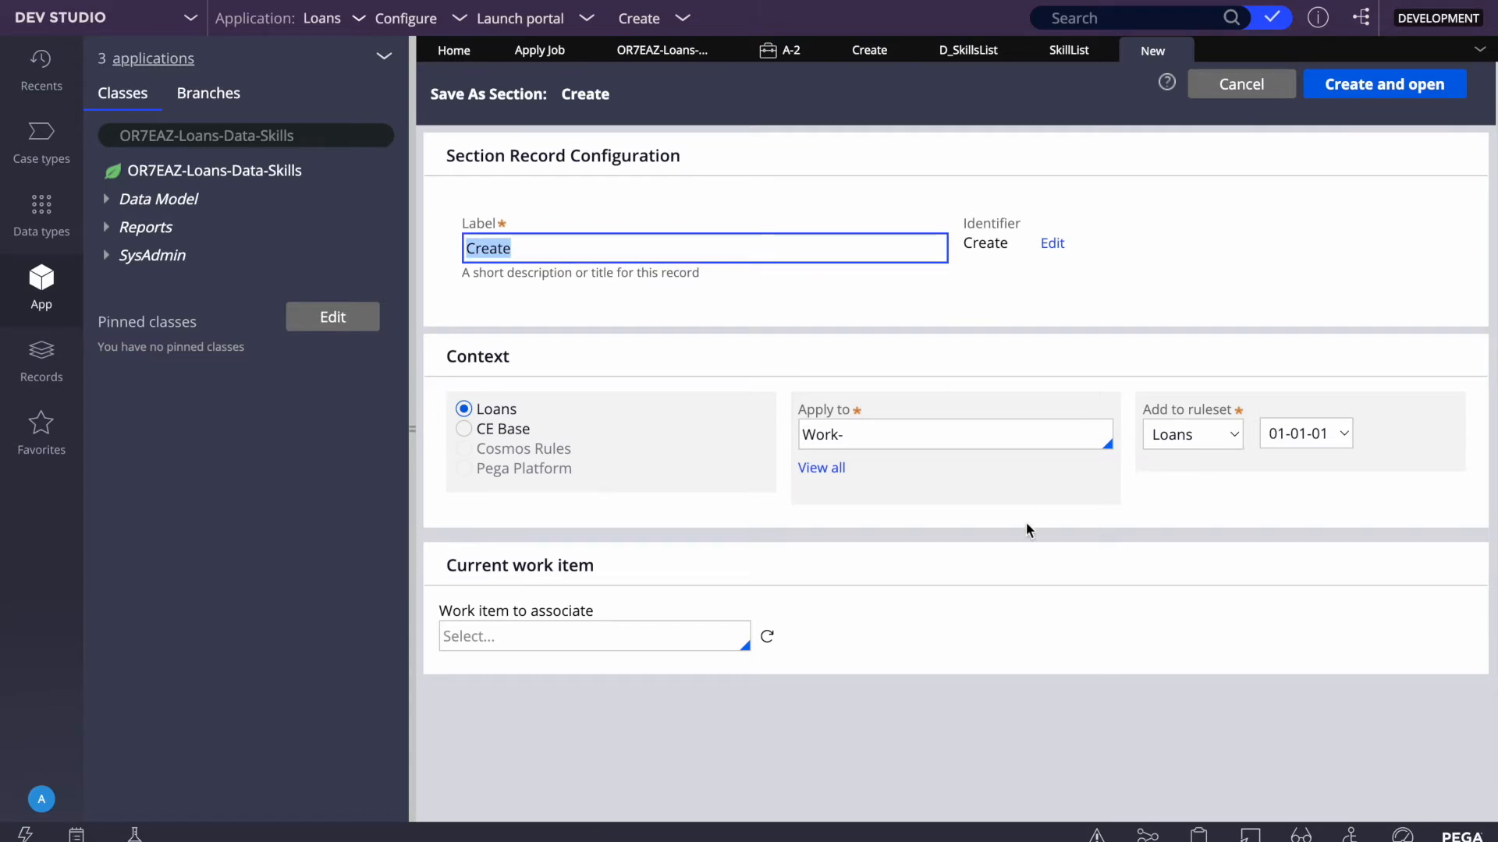
pyautogui.doubleClick(898, 420)
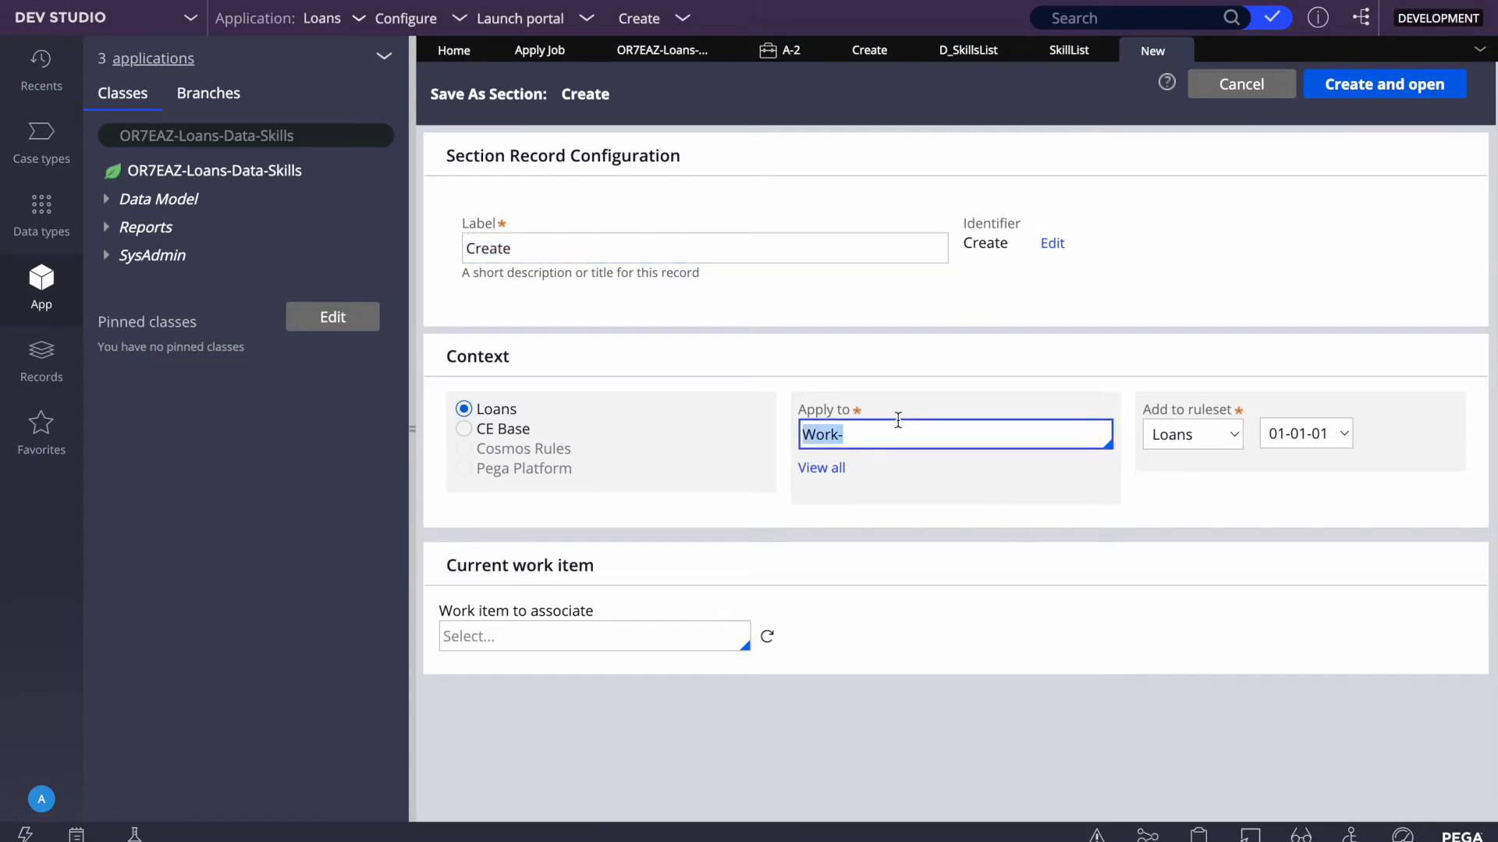
pyautogui.press('BackSpace')
pyautogui.press('Down')
pyautogui.press('Down')
pyautogui.press('Up')
pyautogui.press('Return')
pyautogui.click(1390, 84)
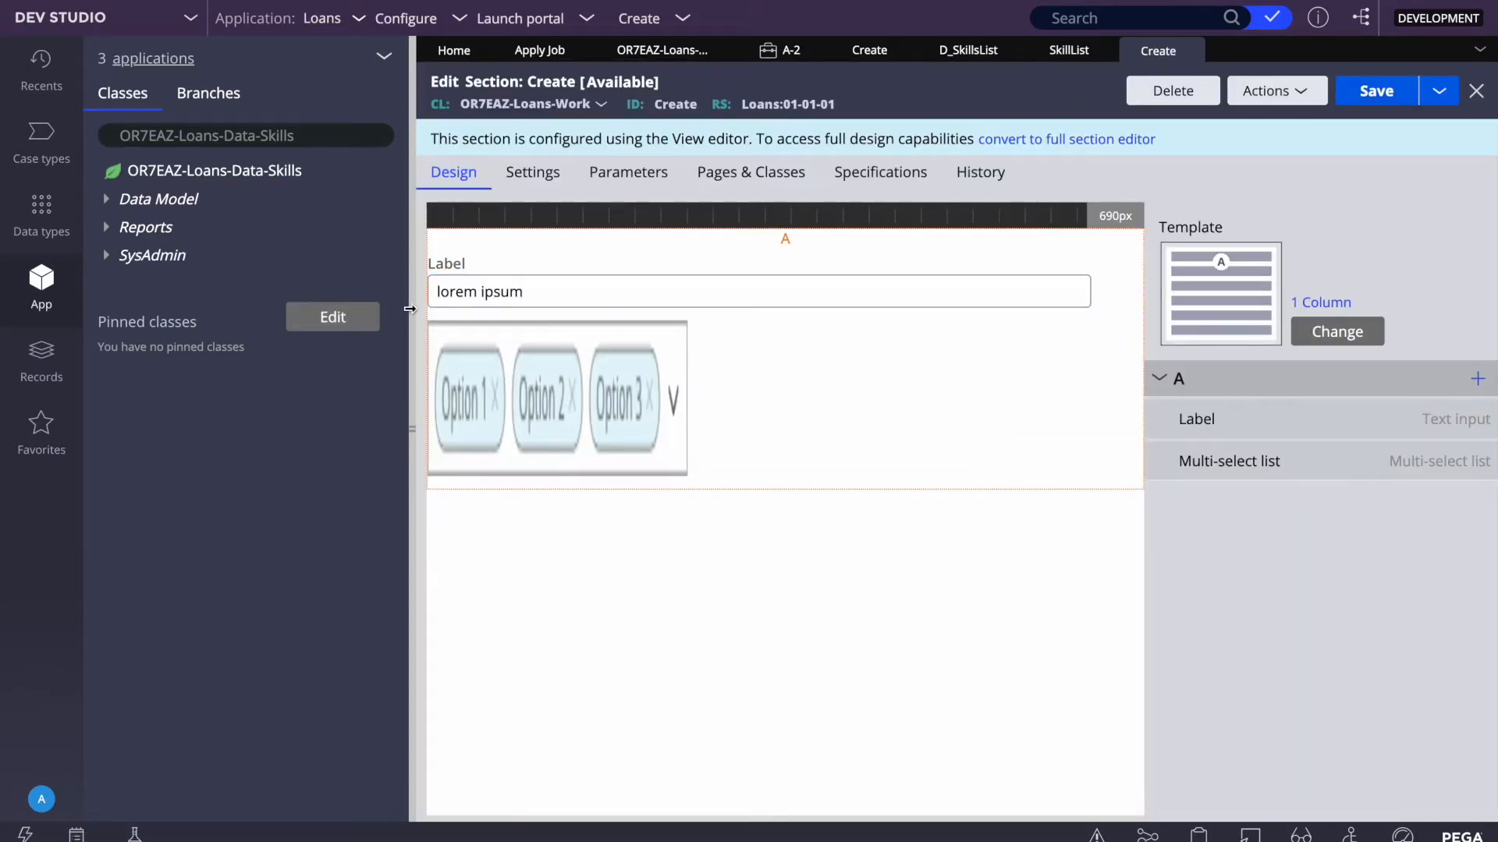
# Step: Bind the Multi-select list in the OR7EAZ-Loans-Work Create section to .SkillList and set the SkillName row's target property to .SkillName
pyautogui.click(408, 313)
pyautogui.doubleClick(188, 363)
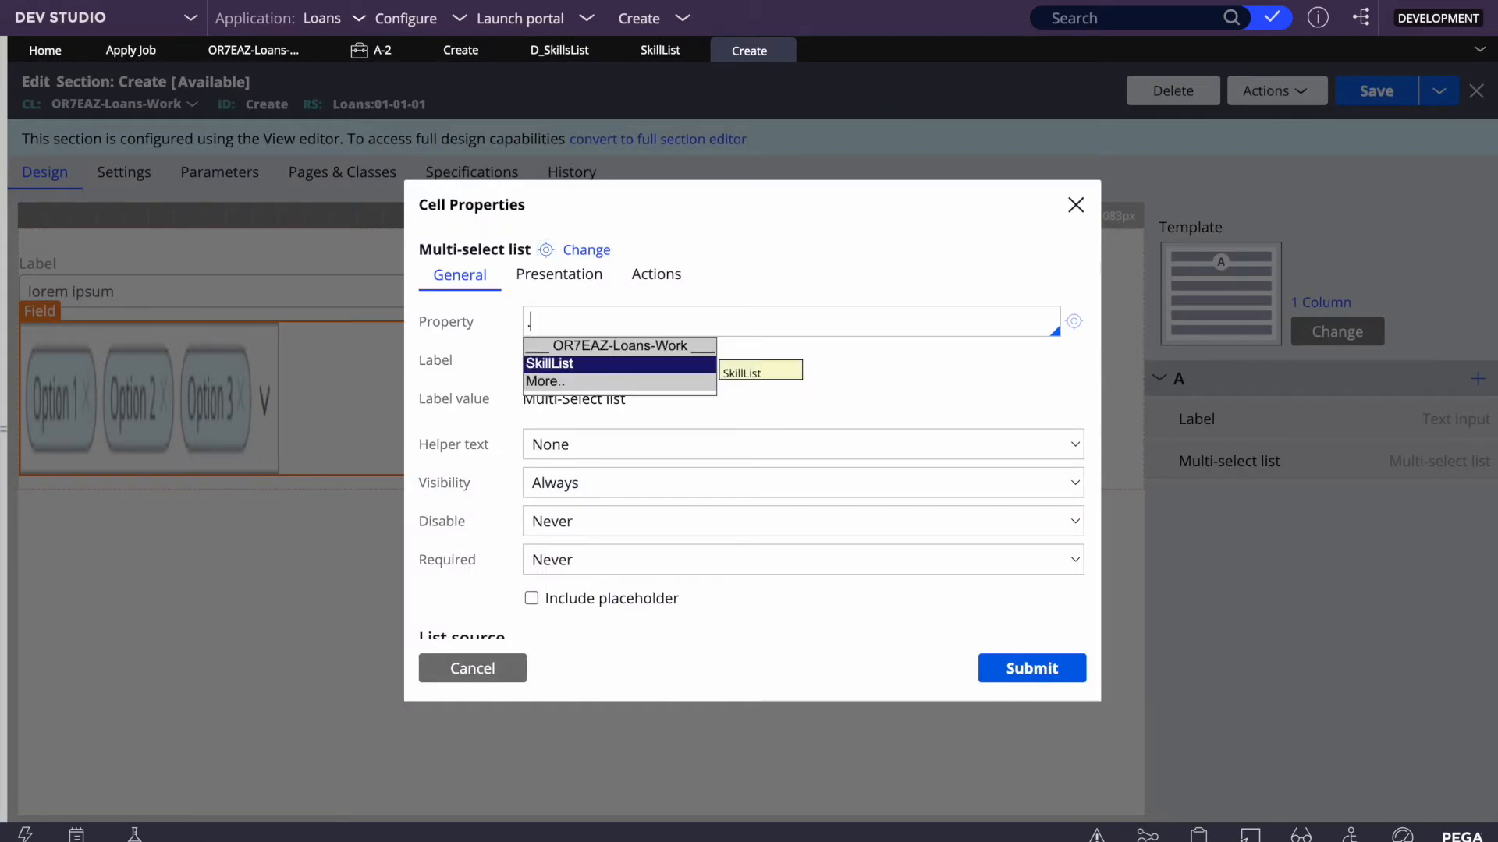
pyautogui.press('Return')
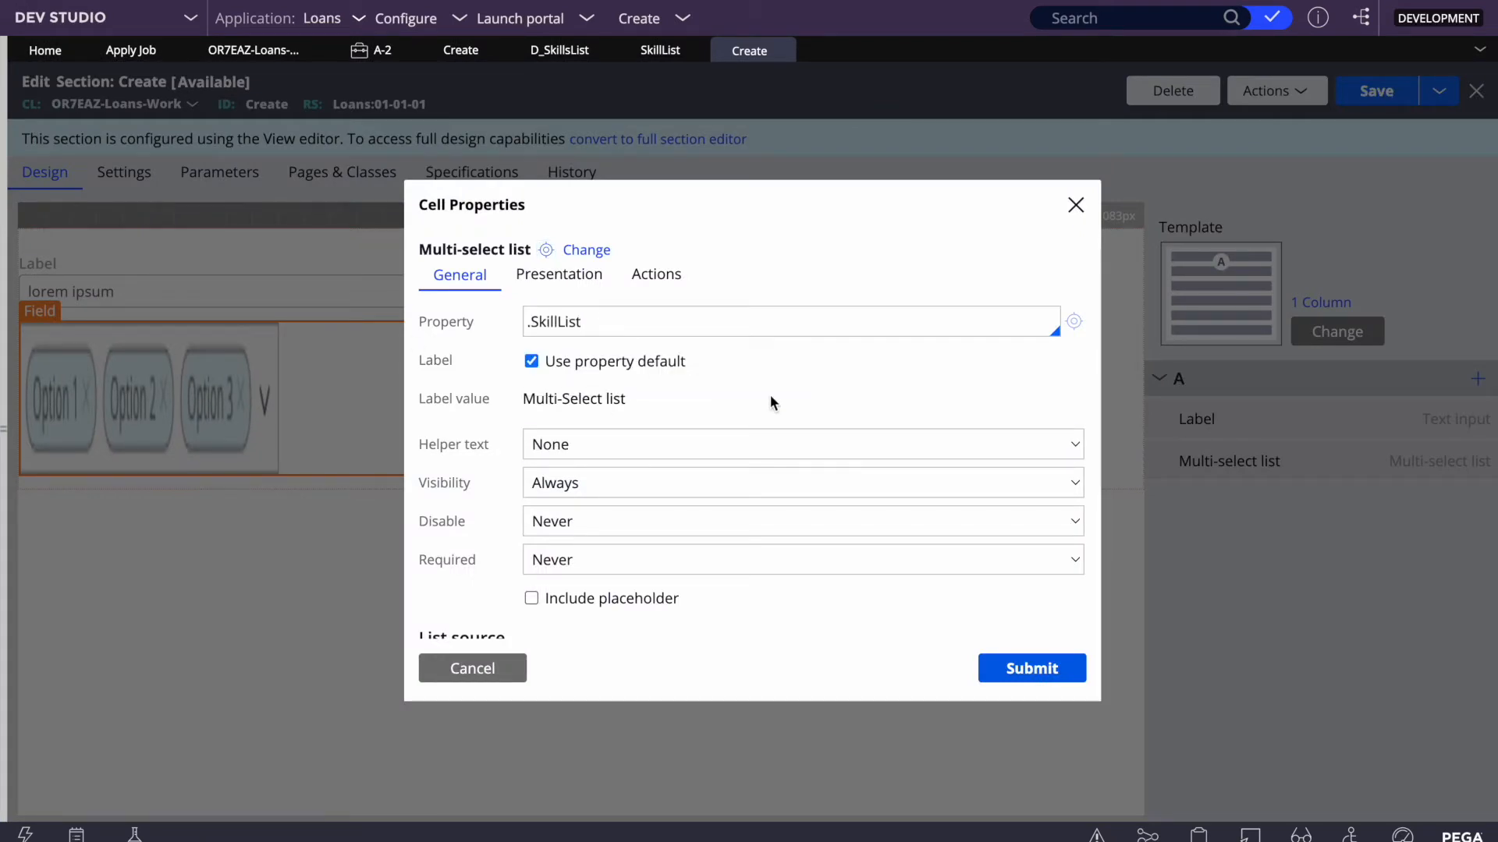
pyautogui.scroll(-5, 771, 403)
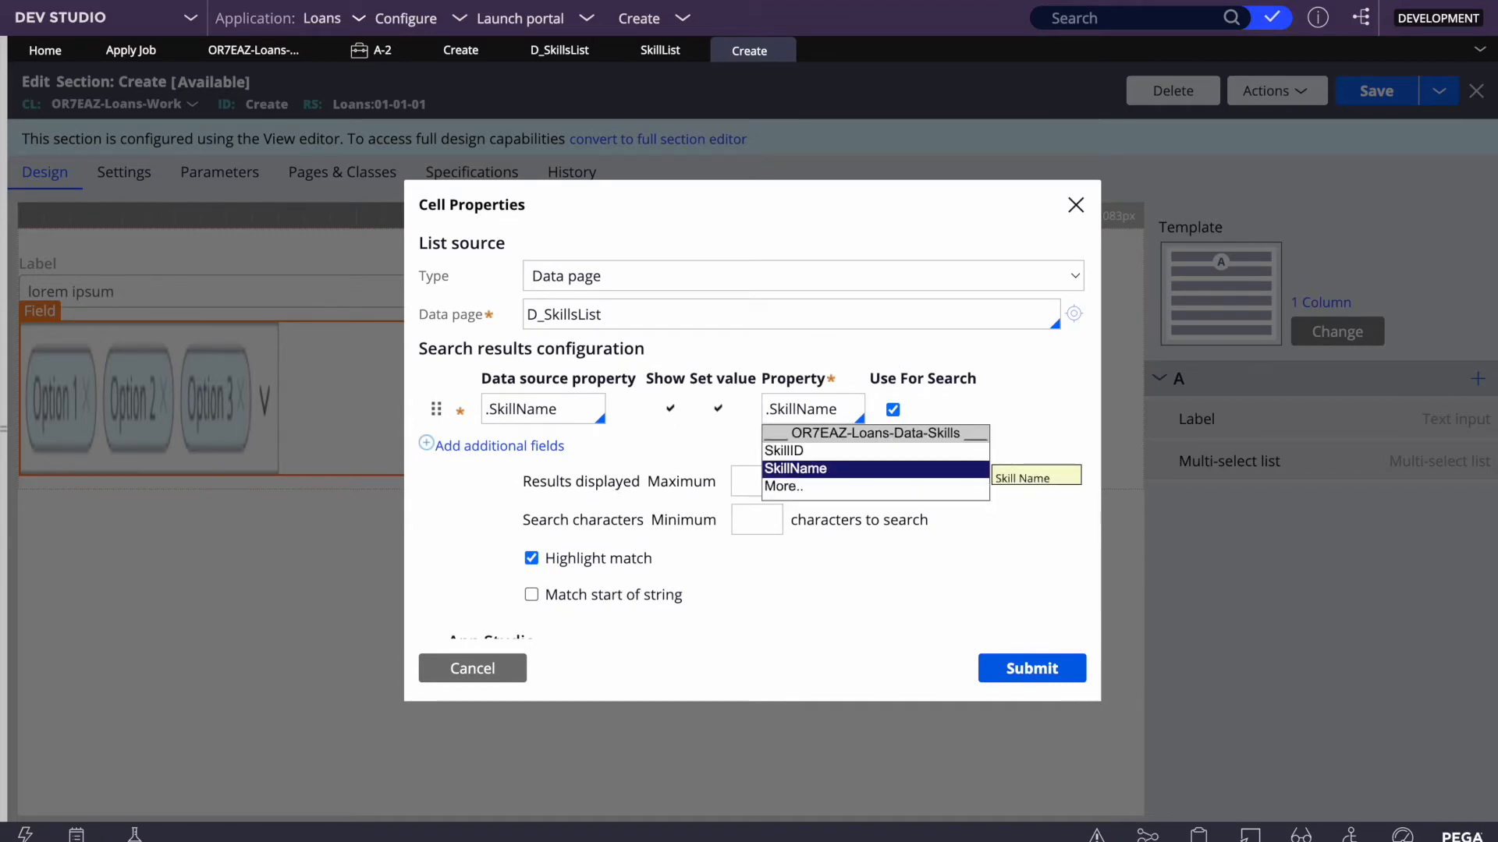
pyautogui.scroll(5, 752, 422)
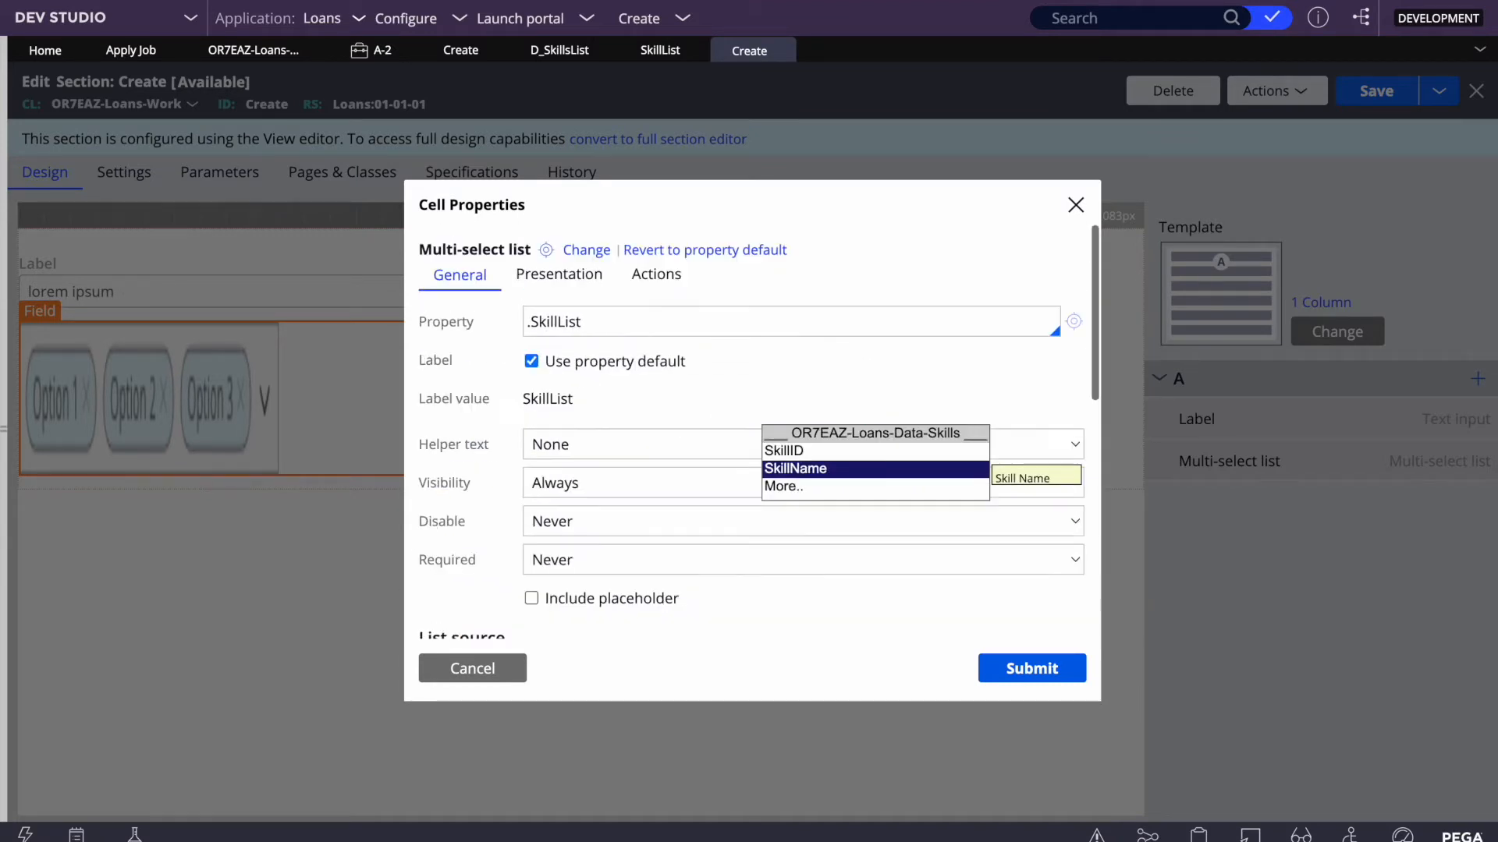
pyautogui.doubleClick(590, 322)
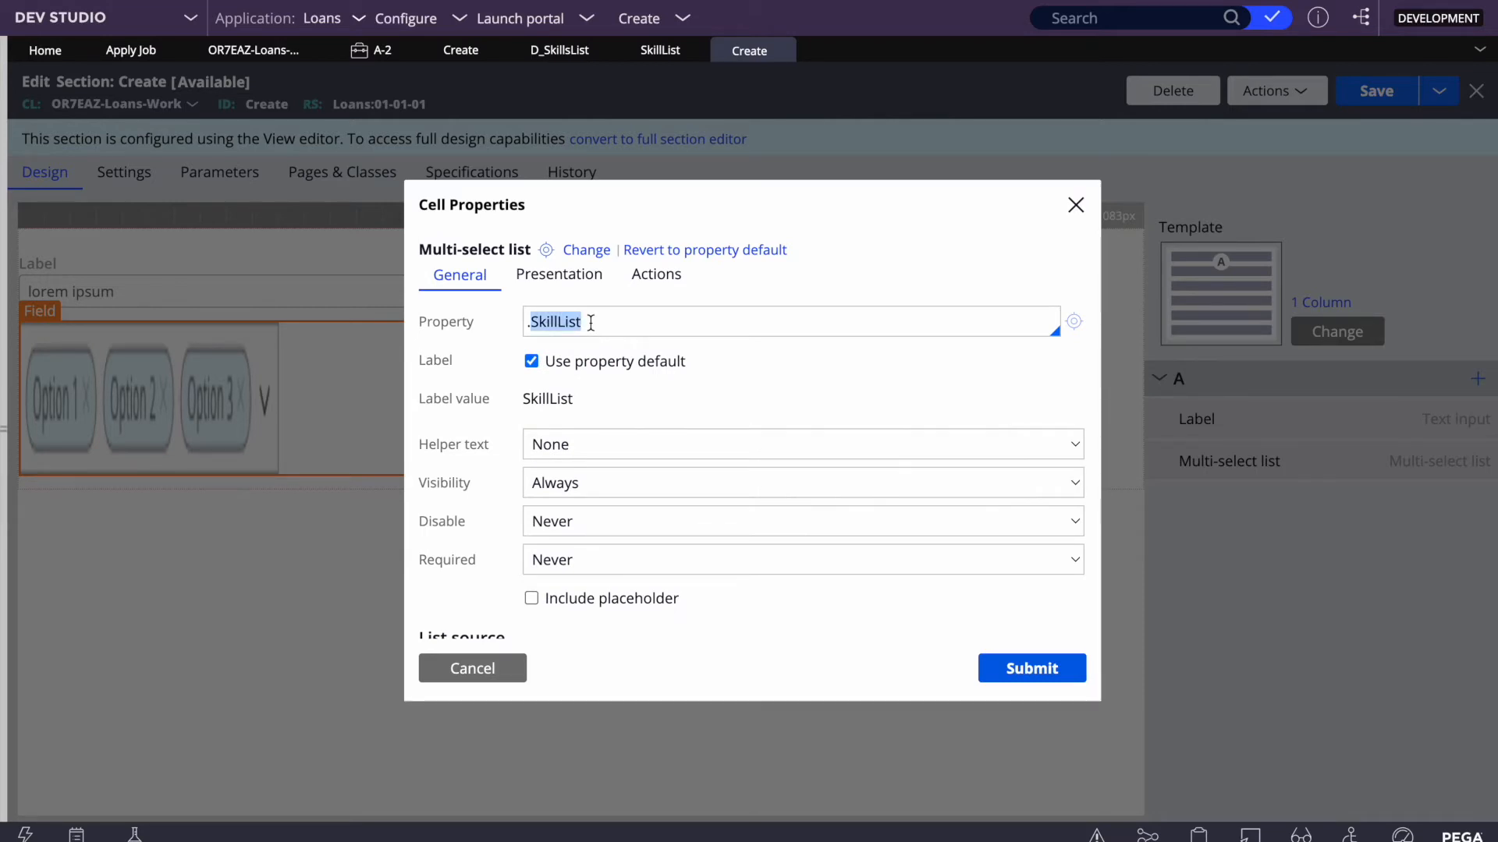
pyautogui.scroll(-5, 835, 499)
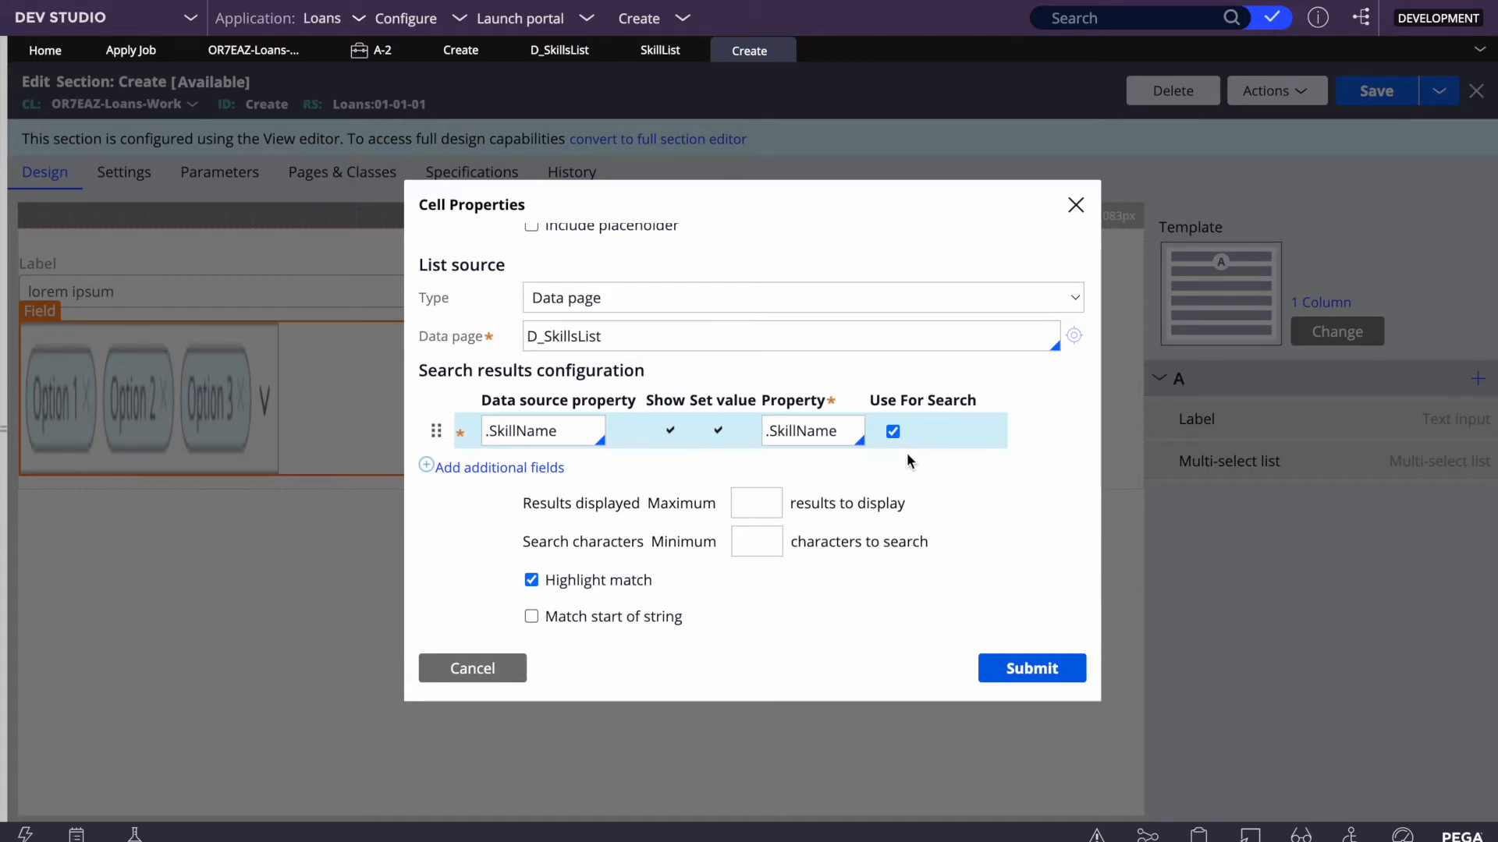
# Step: Add .SkillID as an additional search results field and have it set its value into the property .SkillID
pyautogui.doubleClick(547, 435)
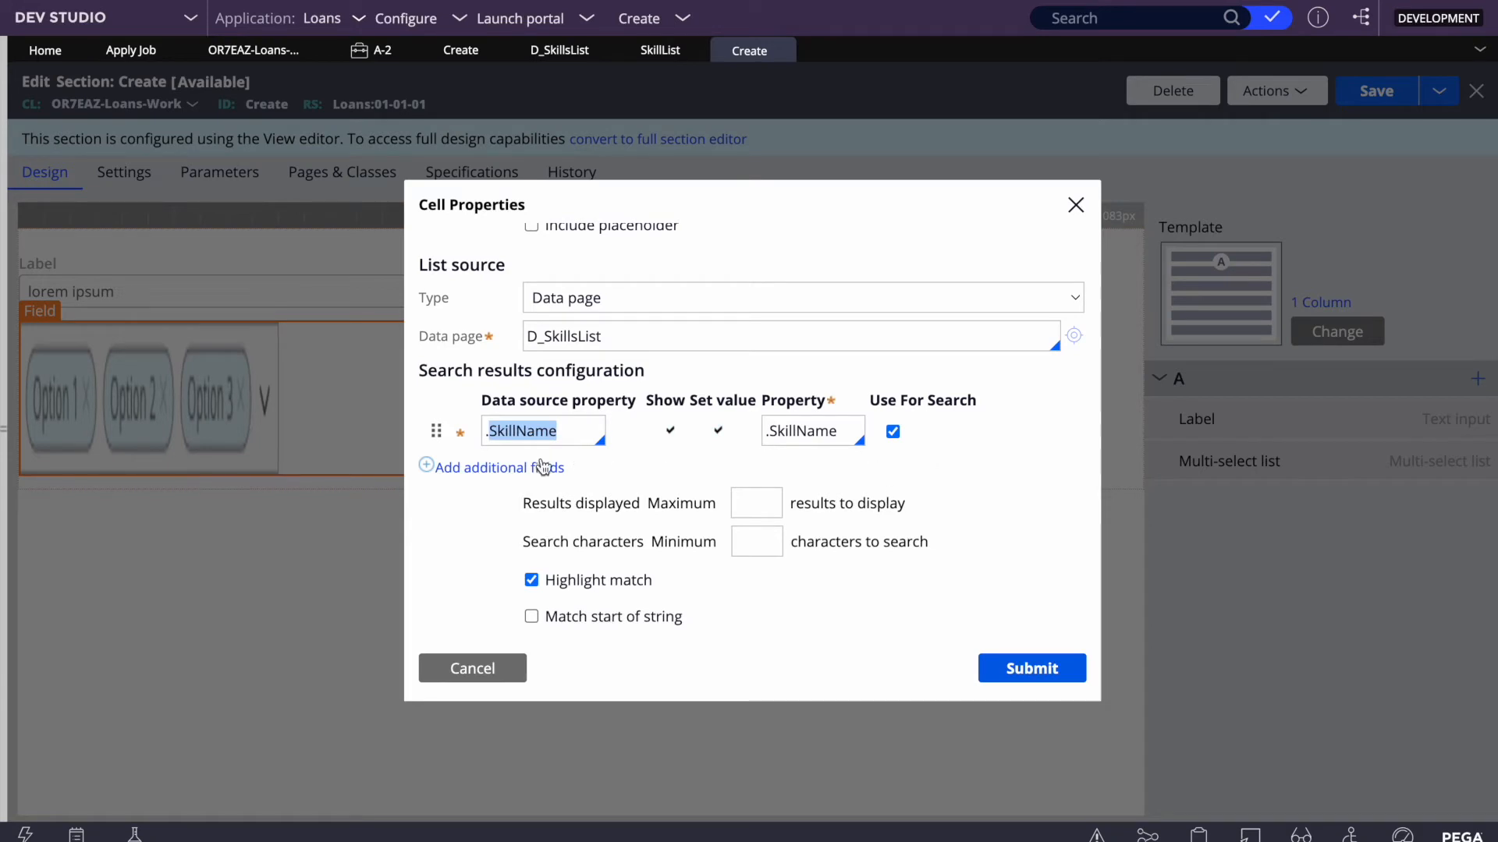
pyautogui.click(546, 467)
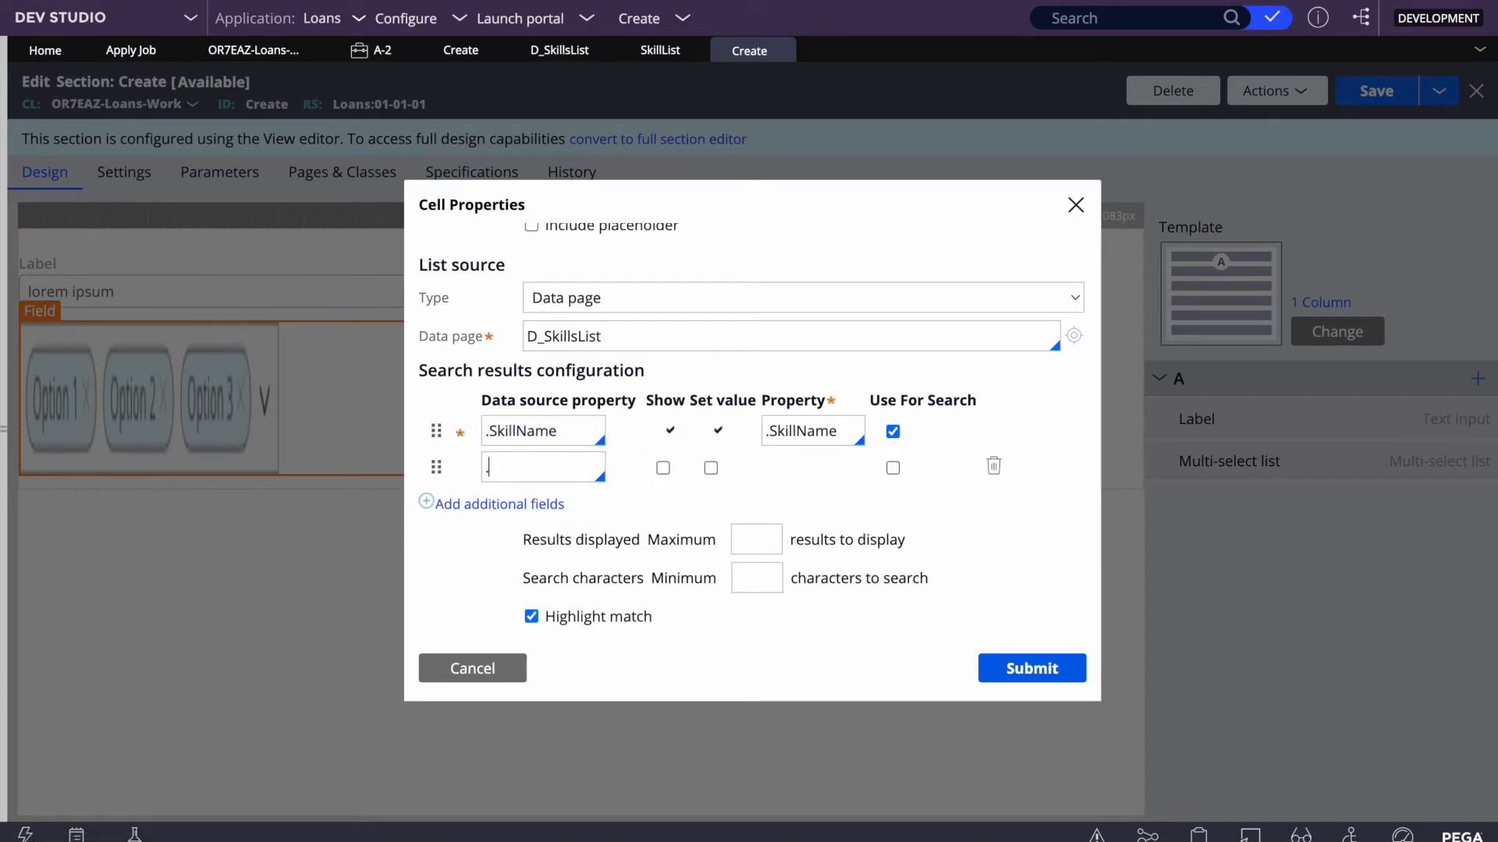
pyautogui.click(507, 507)
pyautogui.click(710, 468)
pyautogui.click(800, 471)
pyautogui.click(788, 508)
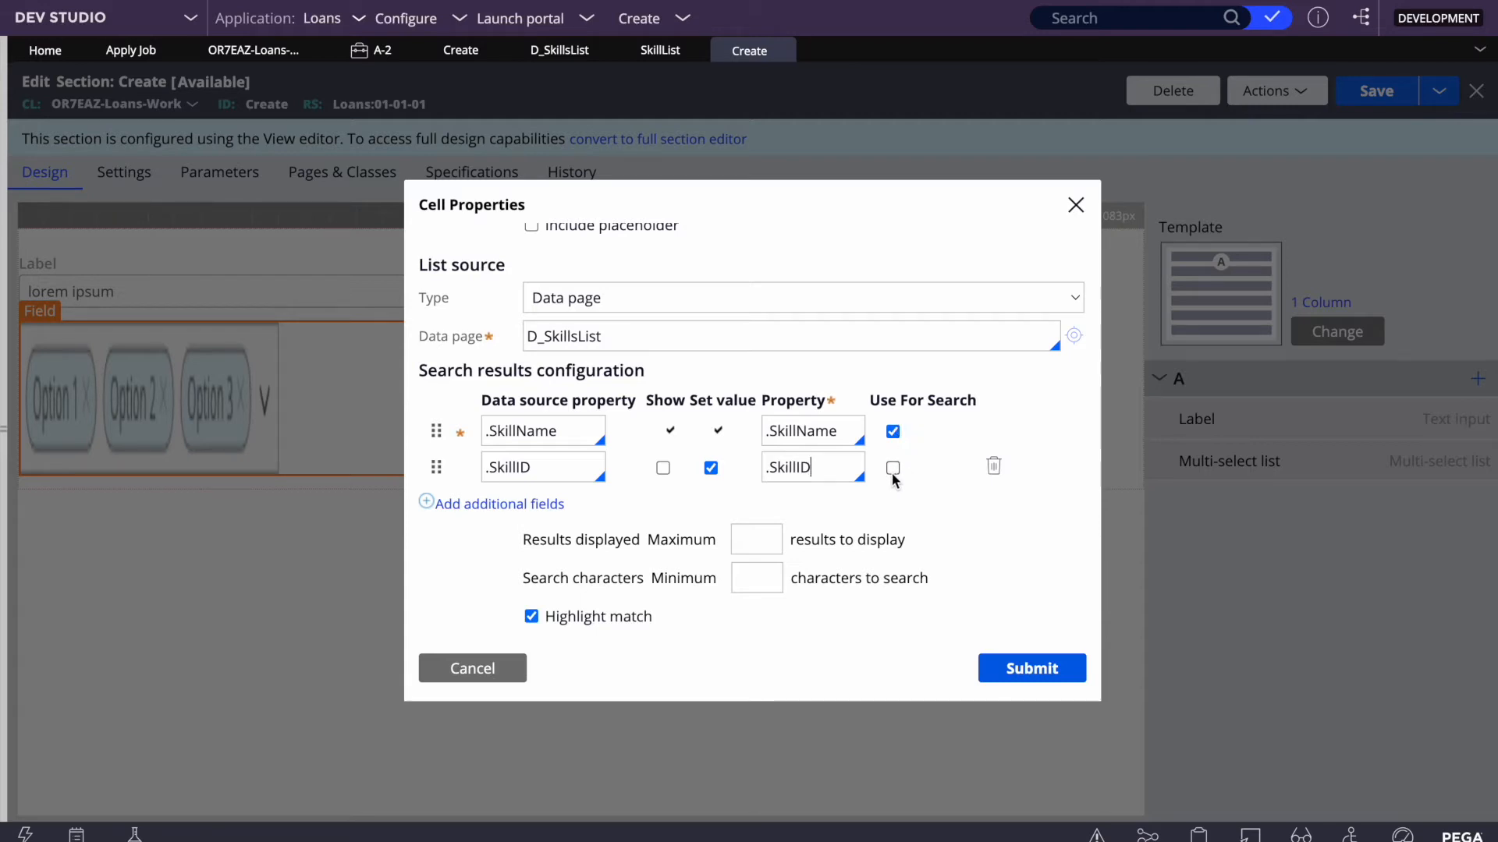
pyautogui.tripleClick(540, 430)
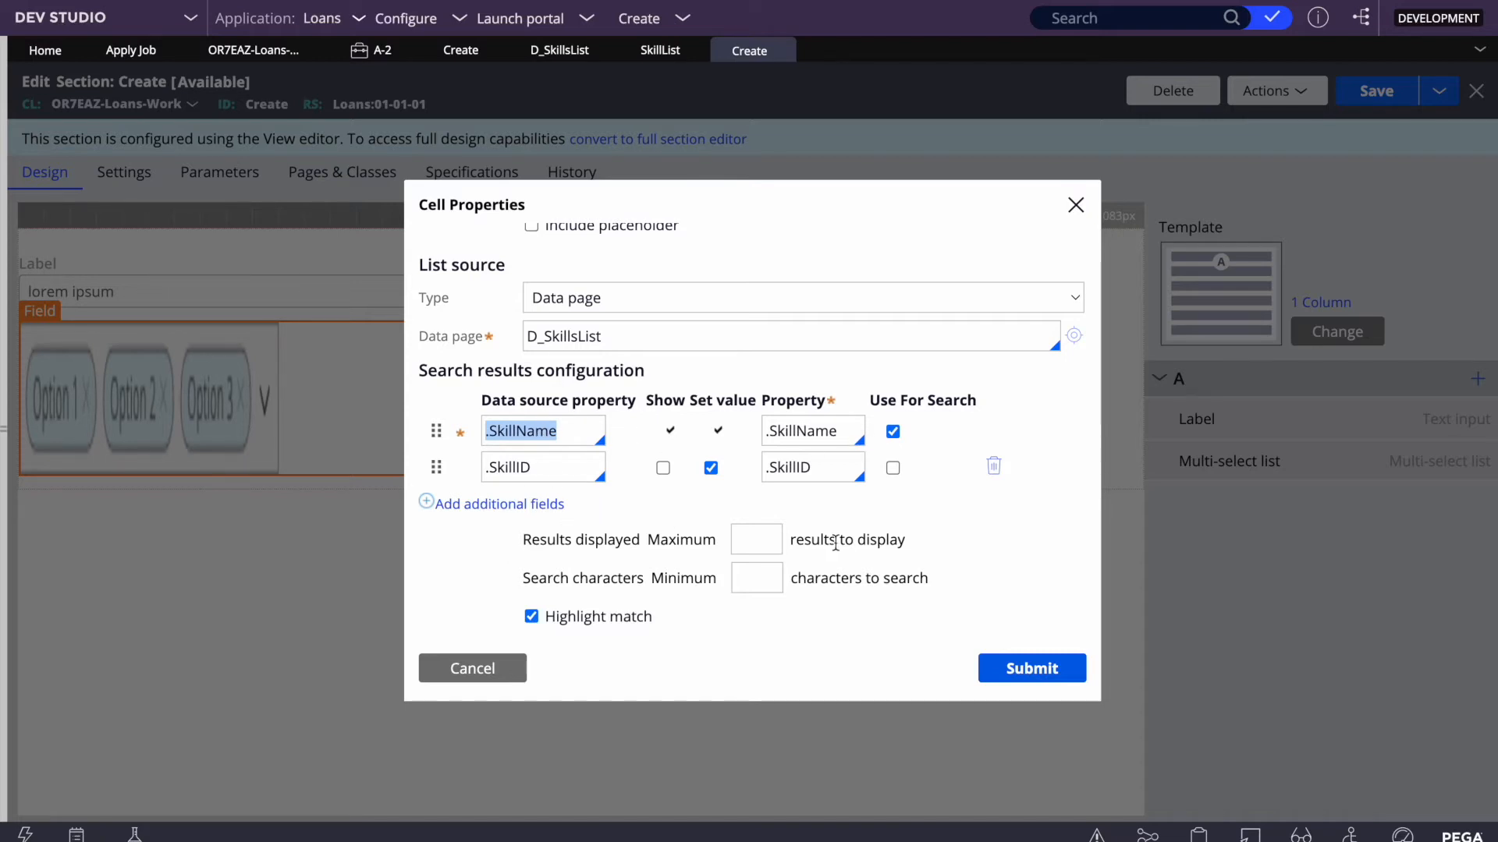
# Step: Enable Show for the .SkillID row in the Multi-select list's search results configuration
pyautogui.scroll(5, 744, 496)
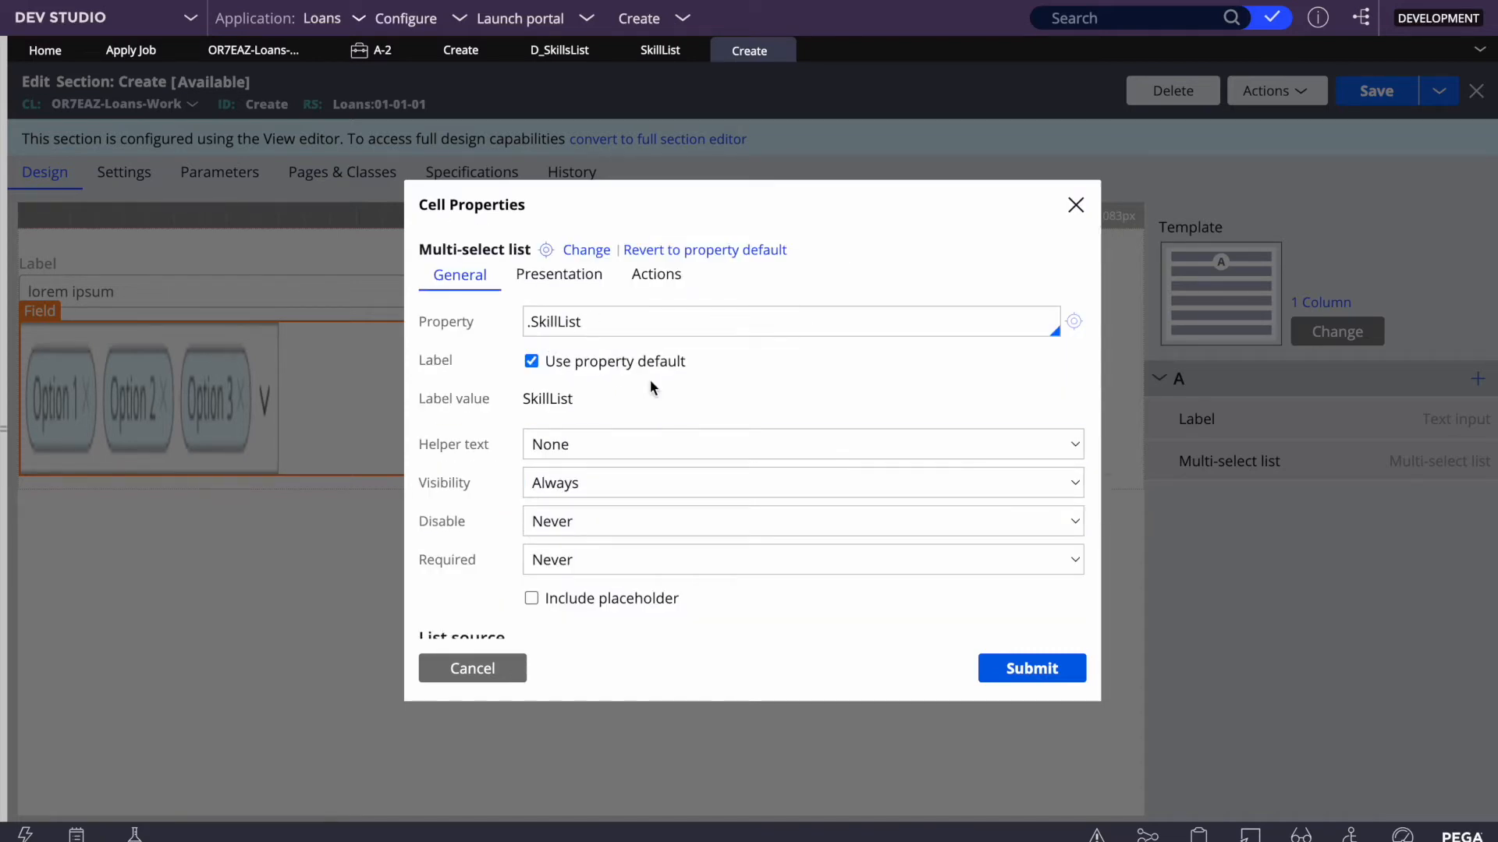
pyautogui.scroll(-4, 649, 382)
pyautogui.scroll(-1, 730, 468)
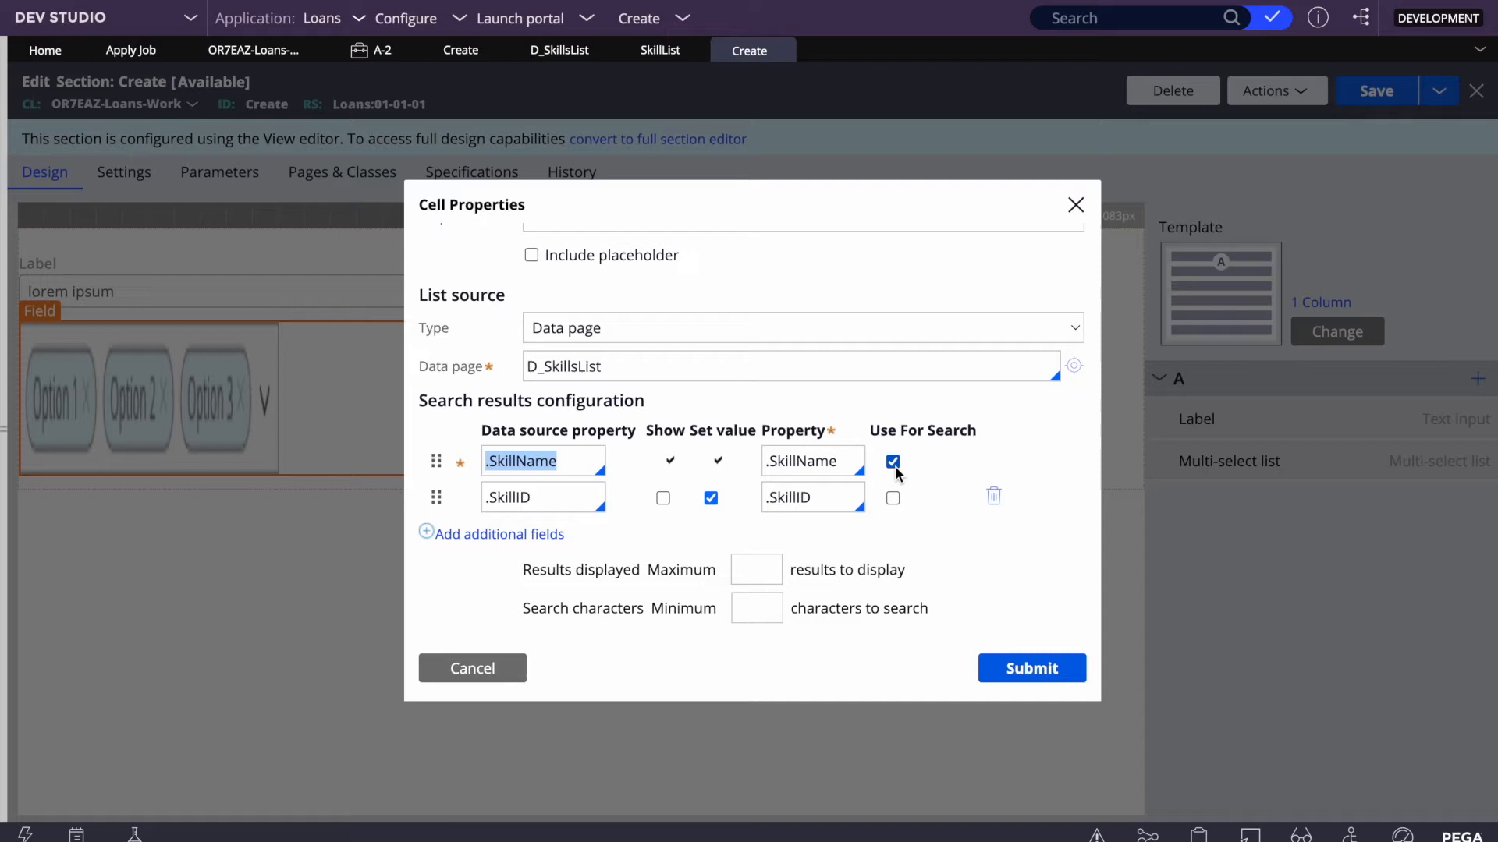
pyautogui.click(662, 499)
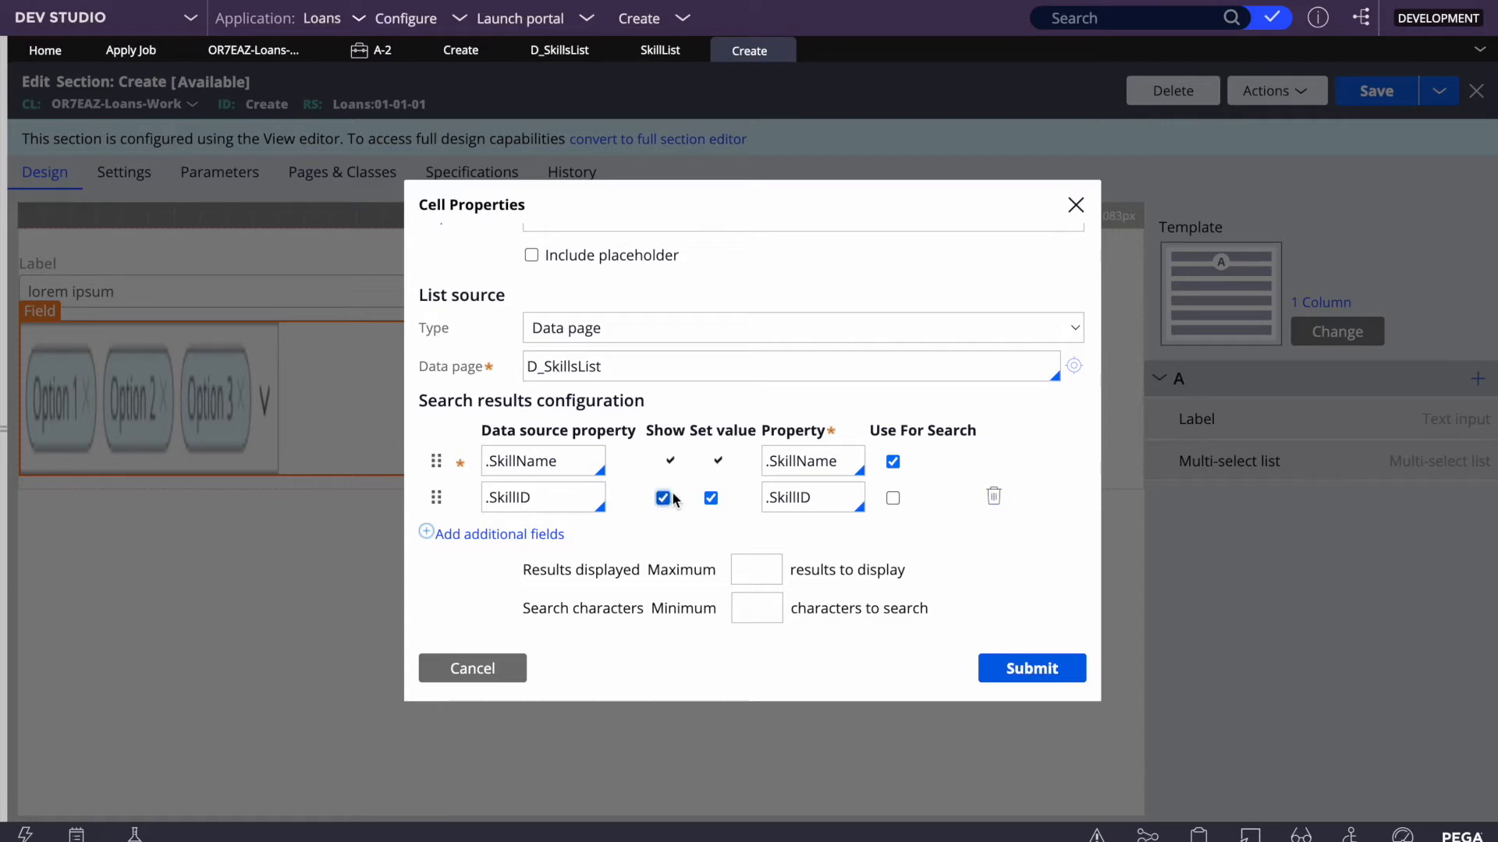
pyautogui.scroll(-3, 785, 524)
pyautogui.scroll(3, 785, 524)
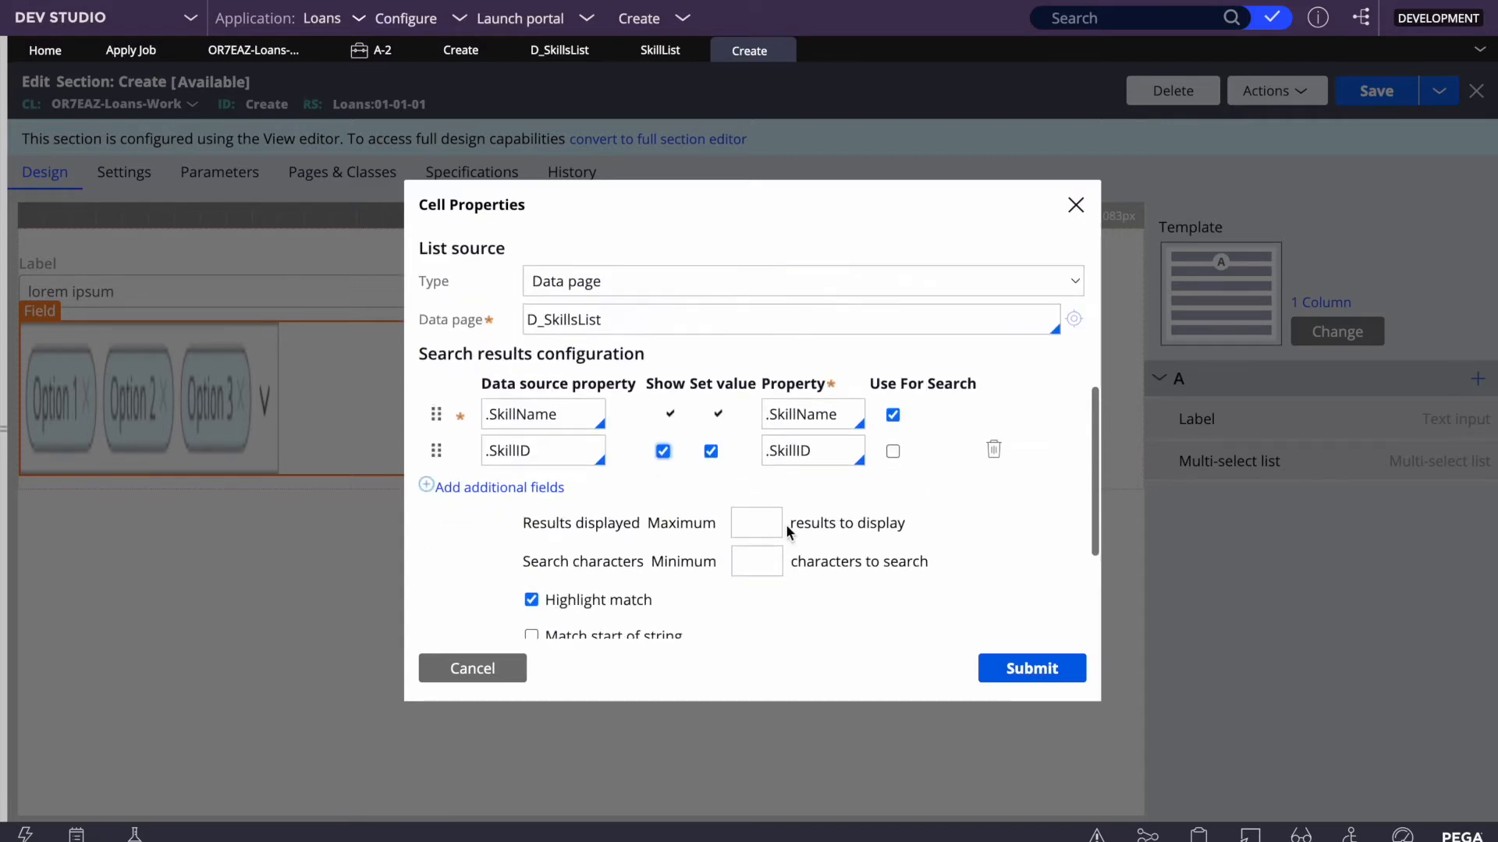
pyautogui.scroll(-2, 709, 476)
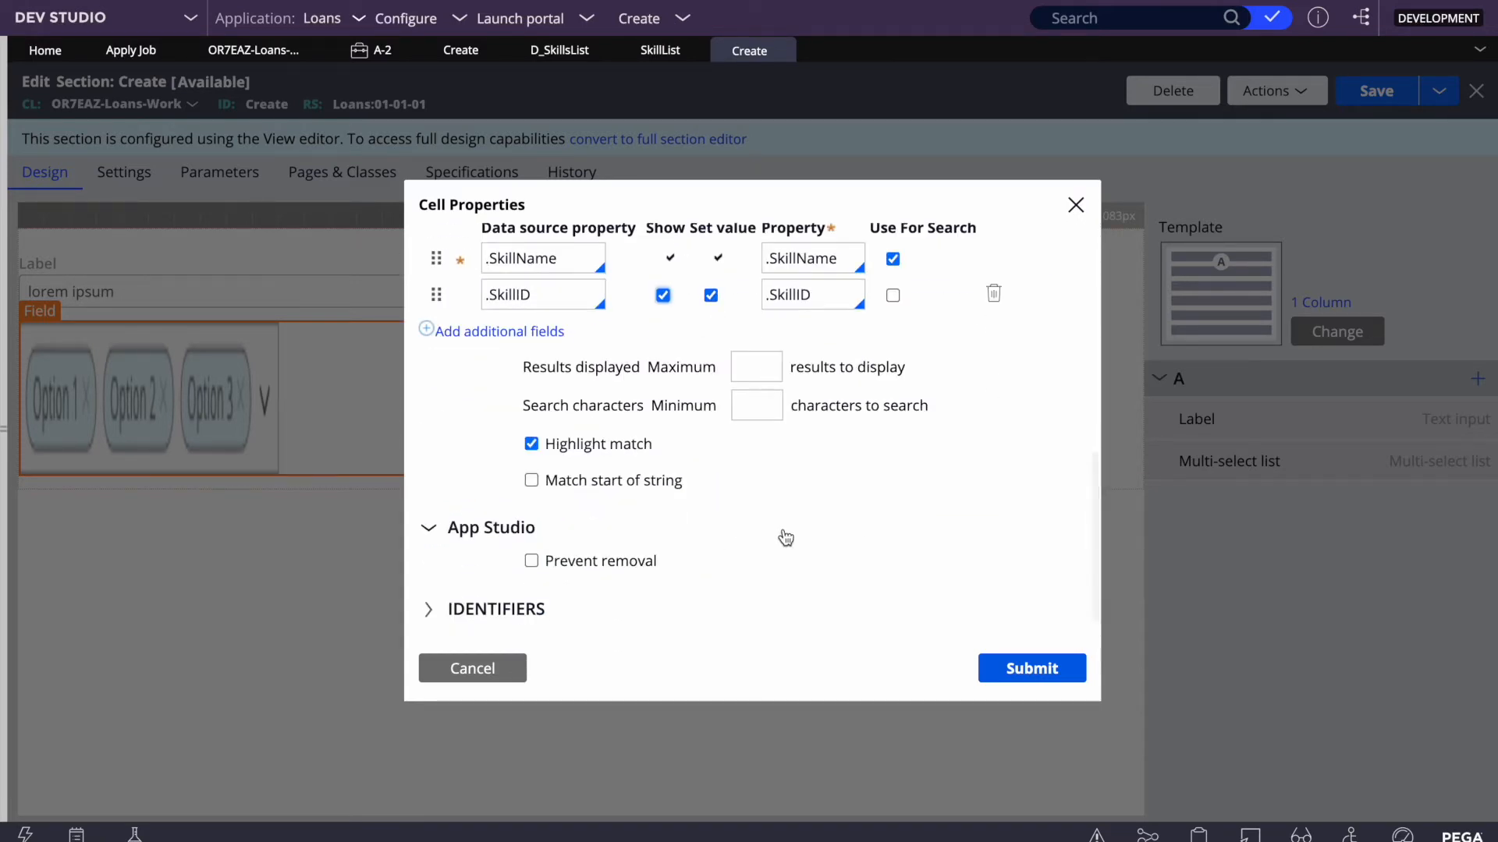
pyautogui.scroll(1, 839, 458)
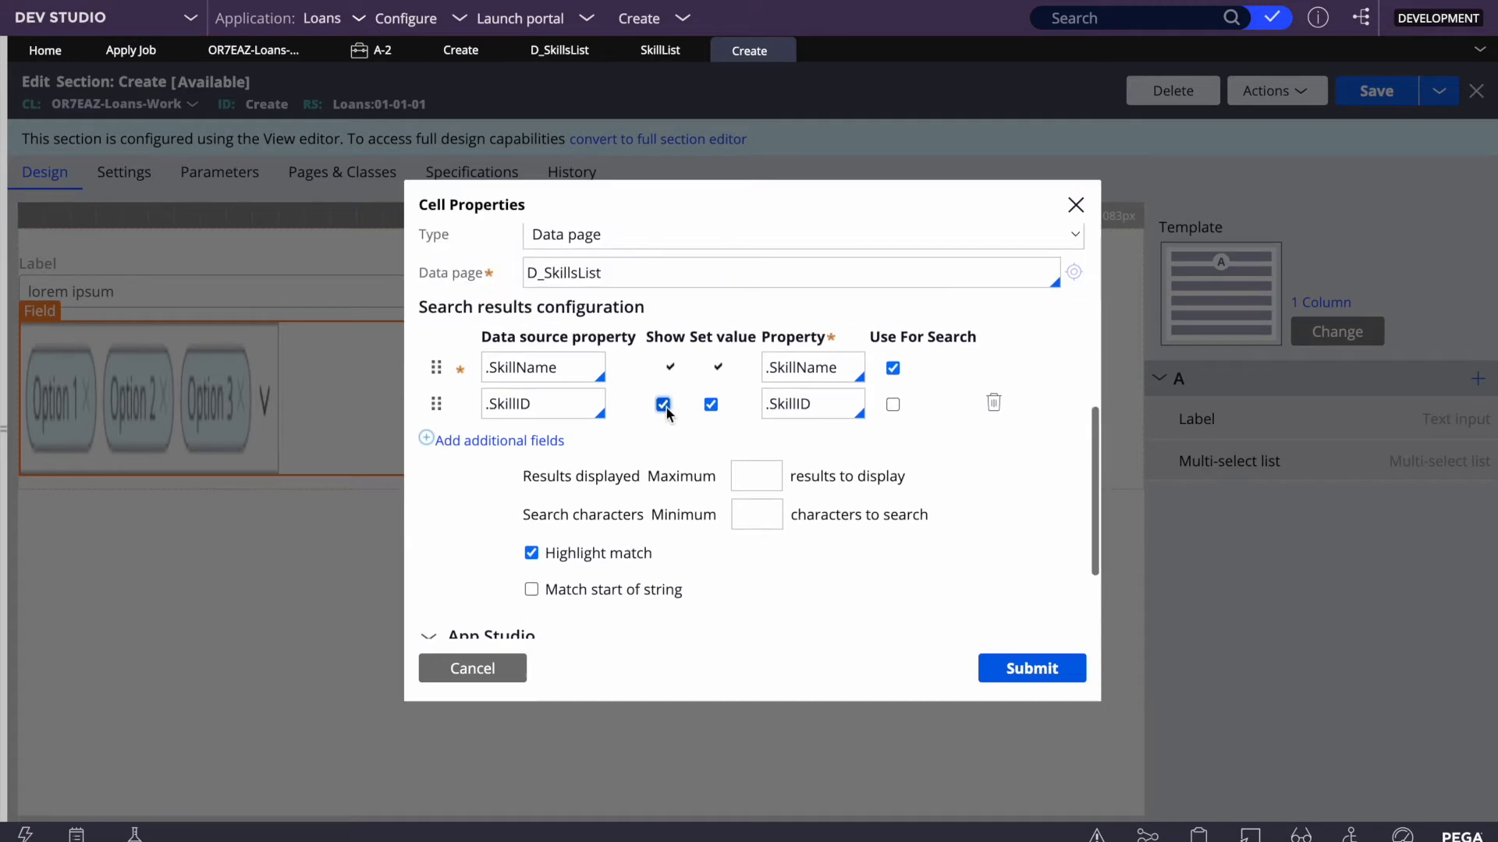
pyautogui.scroll(-1, 676, 573)
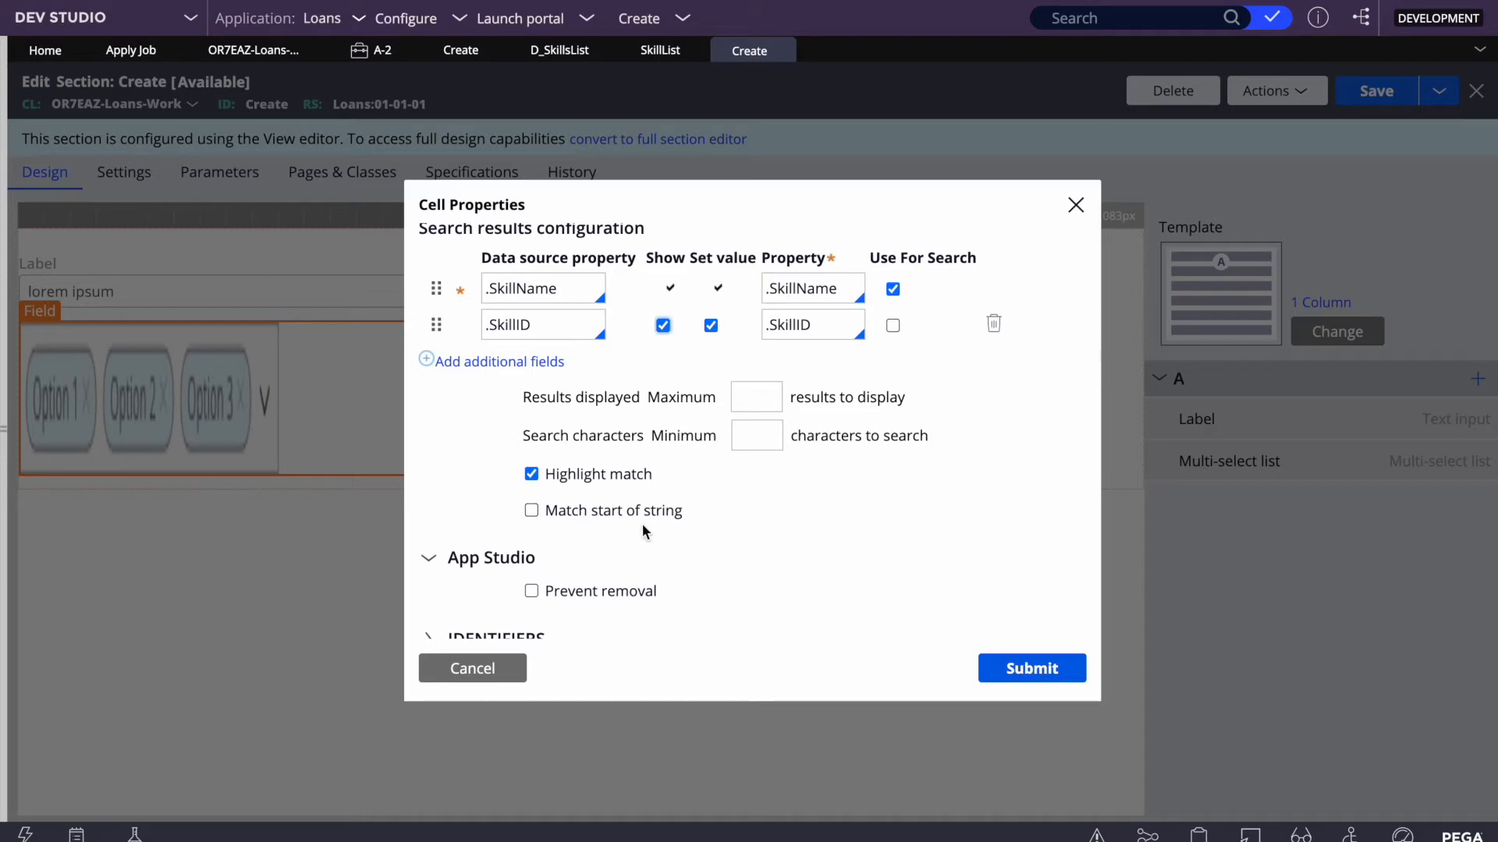
pyautogui.scroll(-1, 642, 522)
pyautogui.click(531, 480)
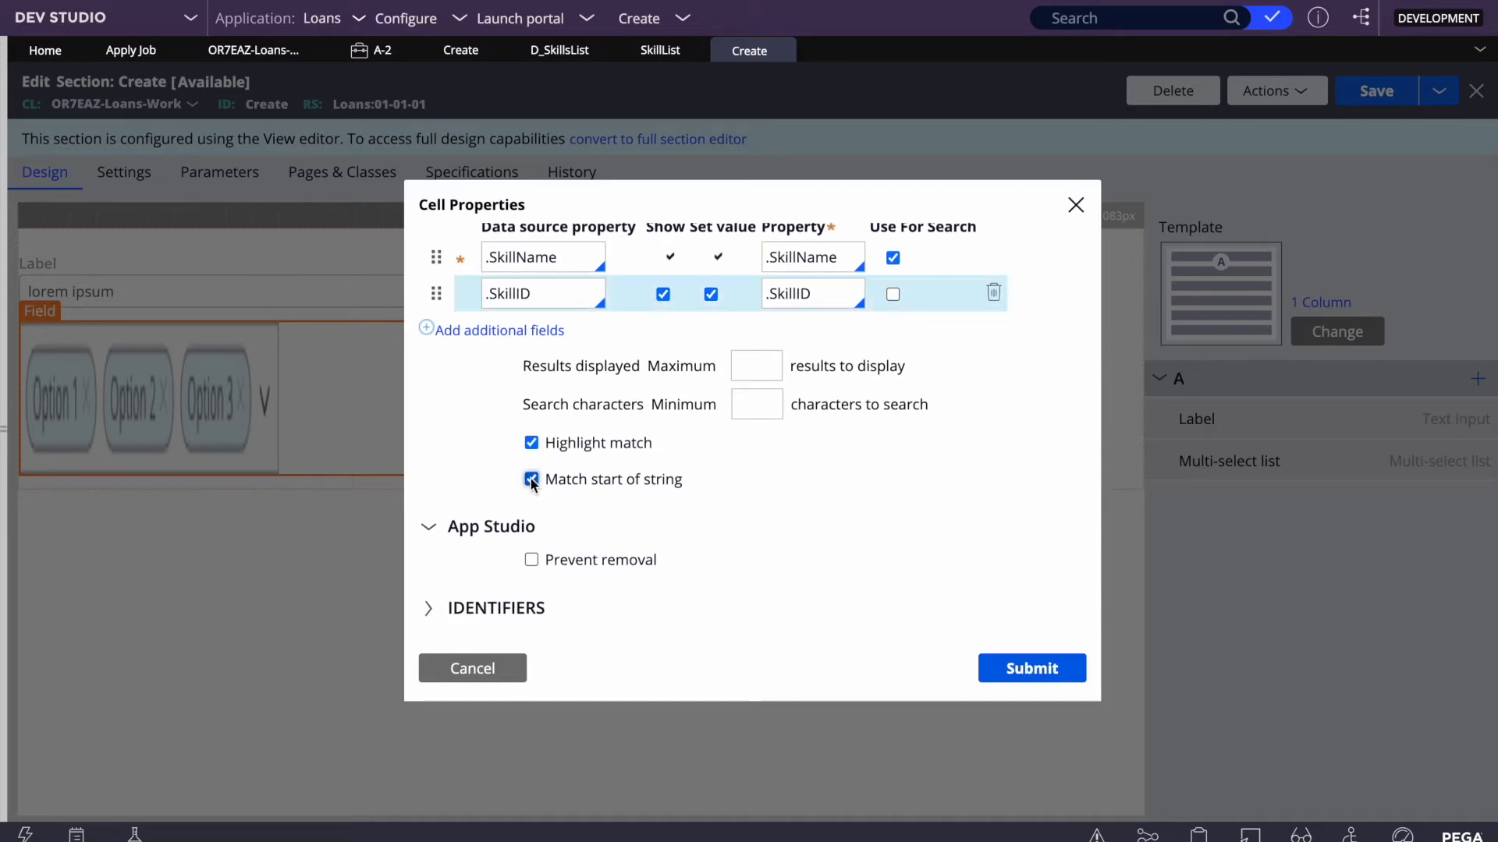
pyautogui.scroll(-1, 827, 530)
# Step: Submit the Multi-select list's cell properties and save the Create section
pyautogui.scroll(10, 848, 539)
pyautogui.scroll(-7, 848, 538)
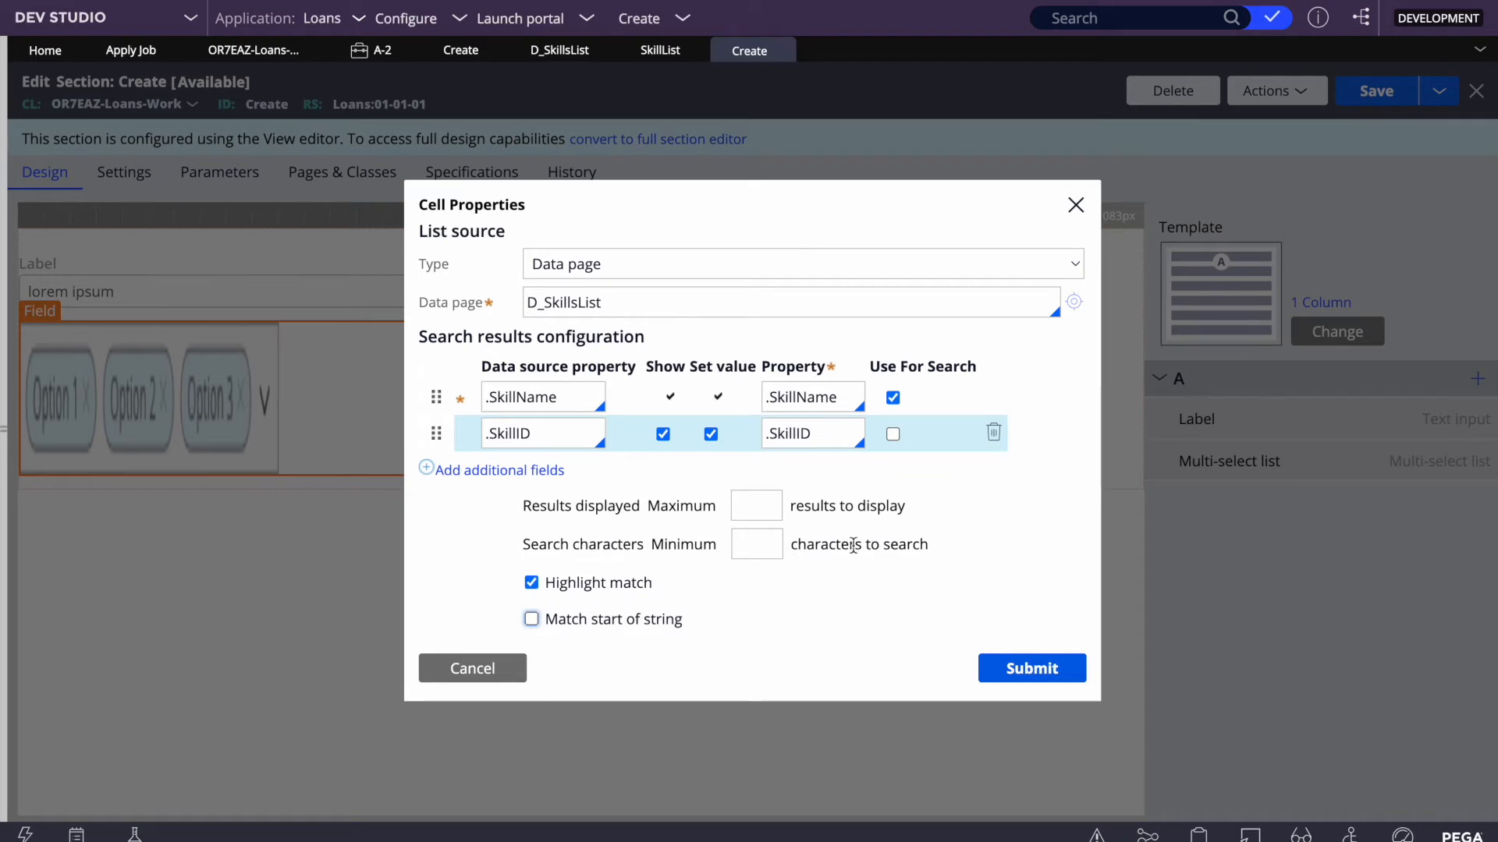
pyautogui.click(1031, 667)
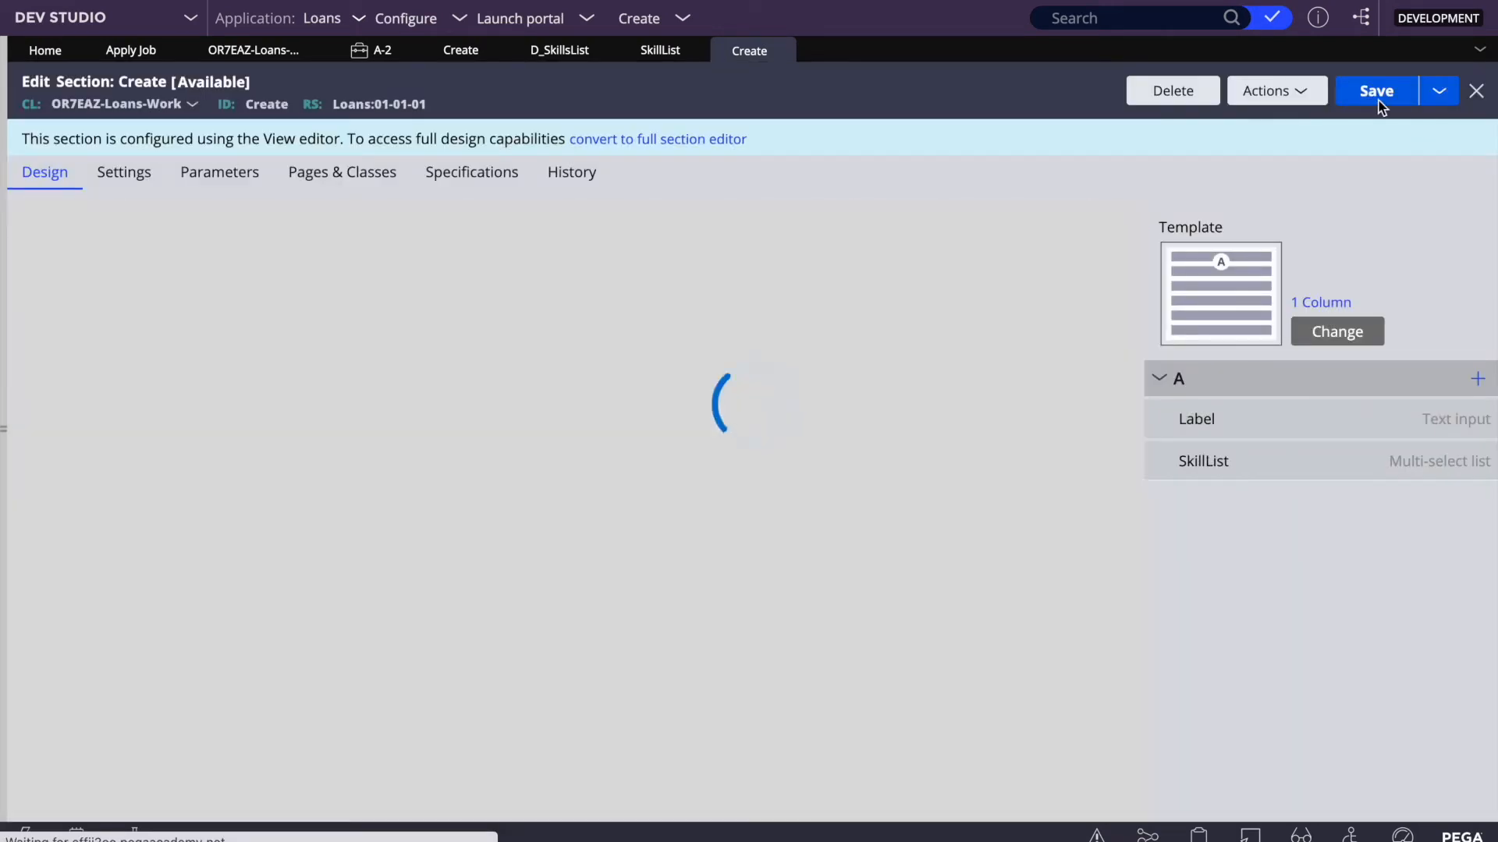
pyautogui.click(1378, 103)
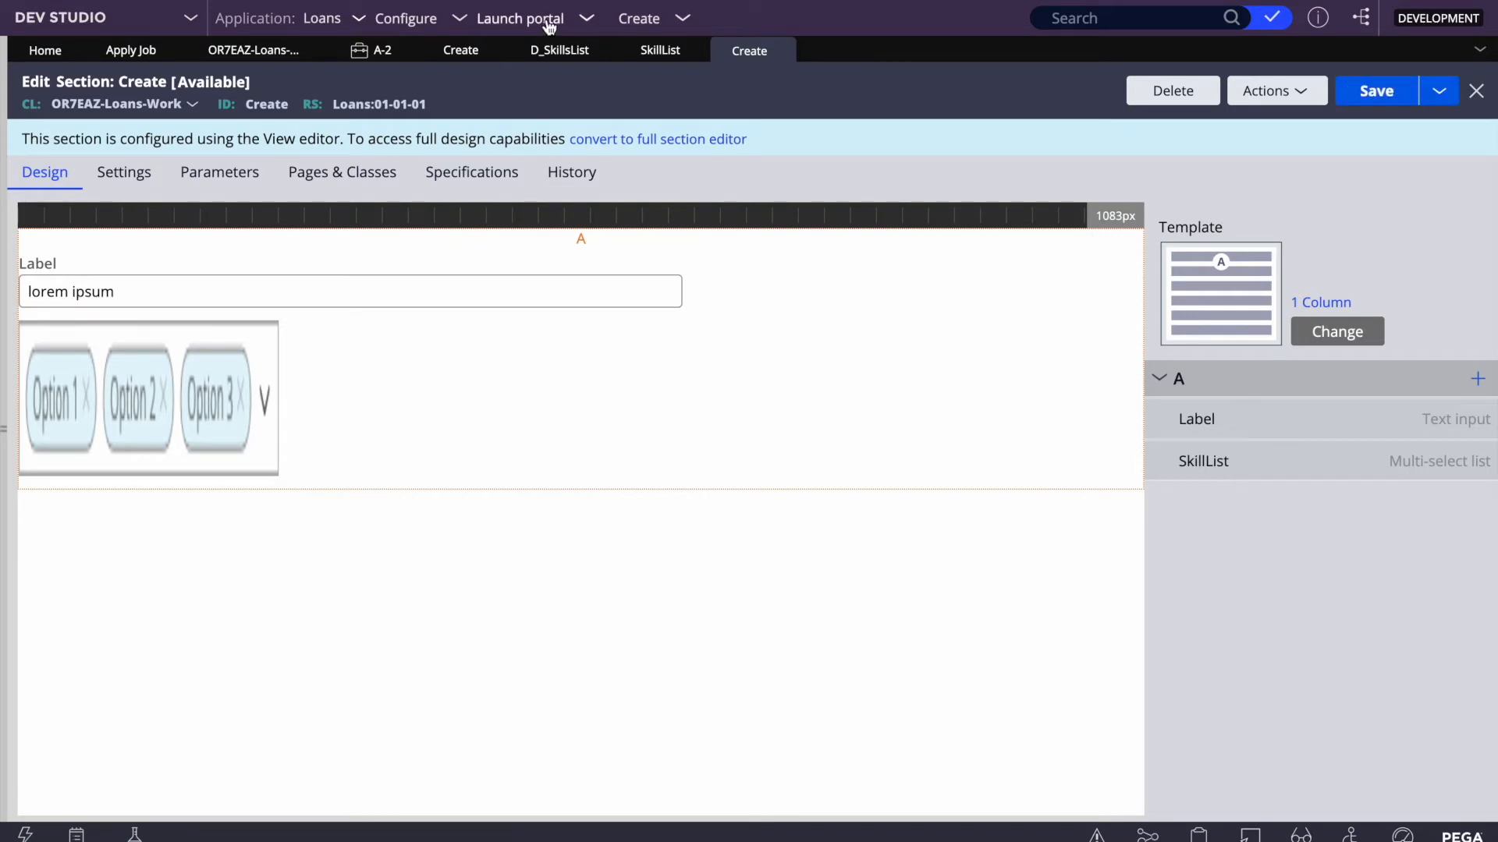
# Step: Refresh the A-2 Apply Job case, open its Create assignment and check the options offered by SkillList
pyautogui.click(688, 22)
pyautogui.moveTo(803, 41)
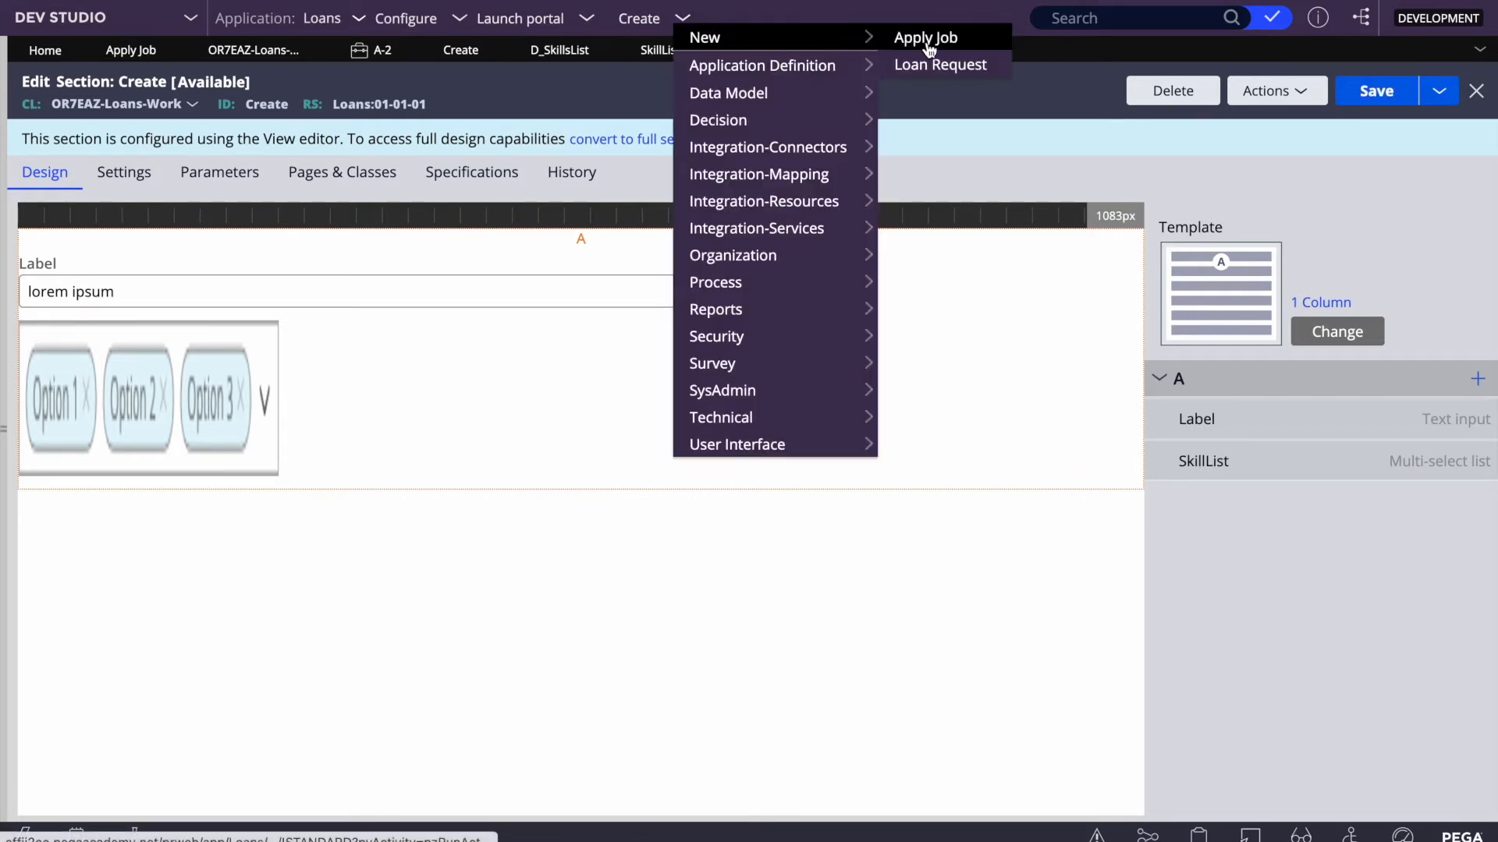
pyautogui.click(365, 49)
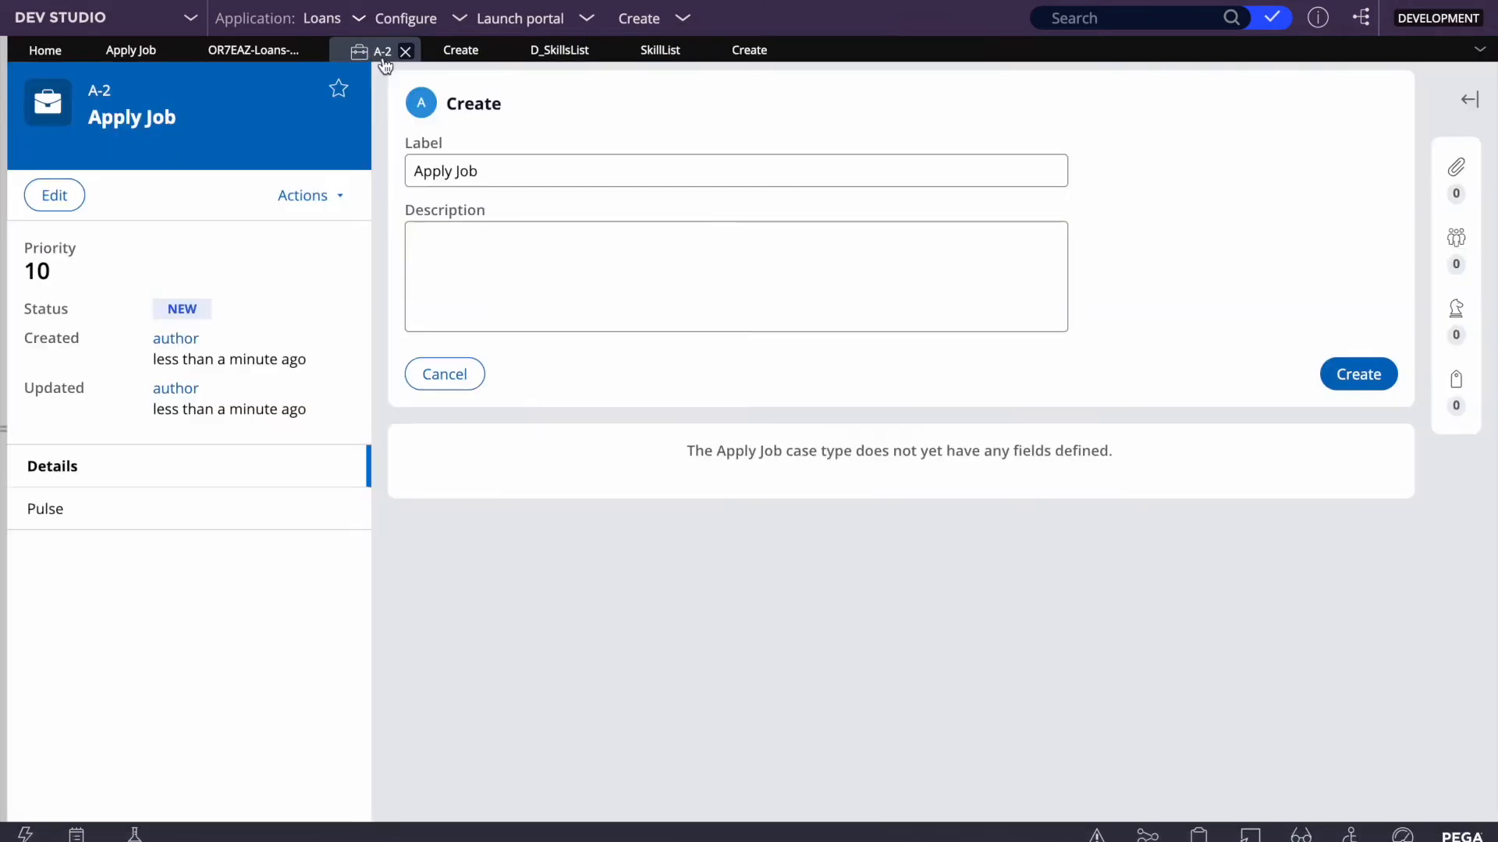
pyautogui.click(317, 200)
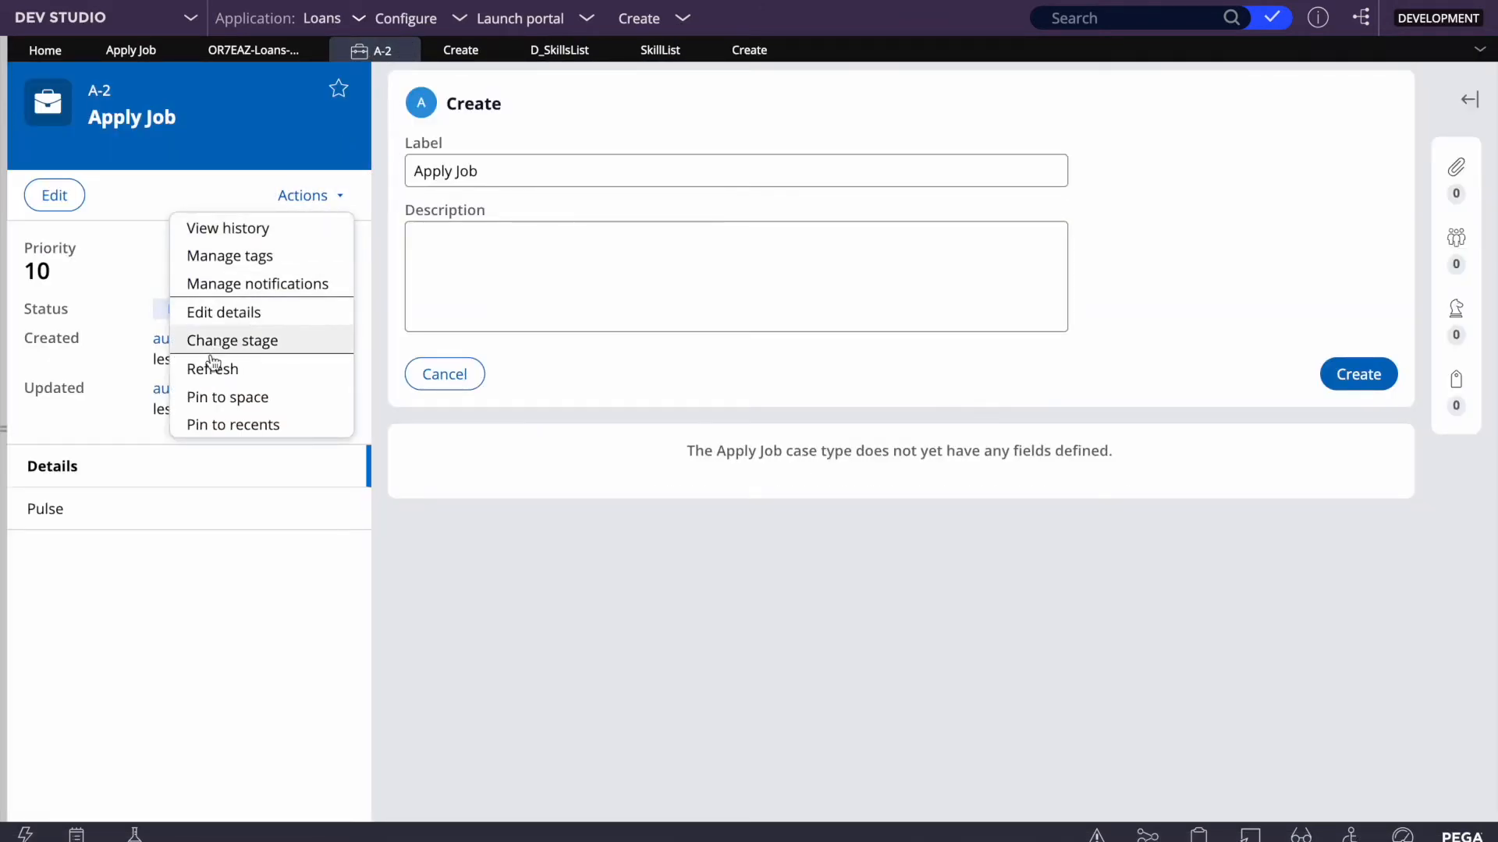
pyautogui.click(216, 366)
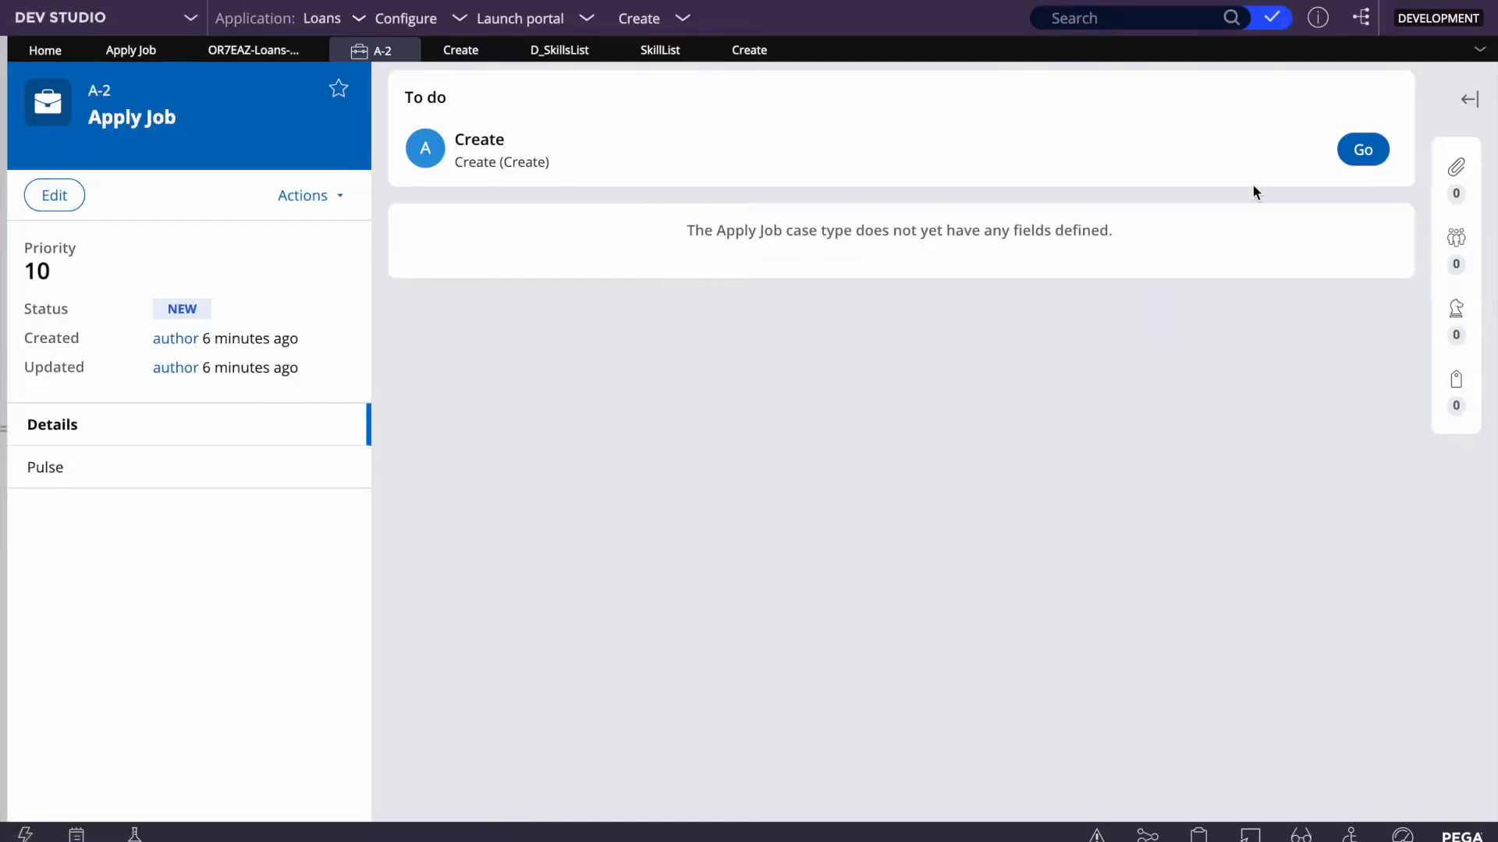
pyautogui.click(1363, 149)
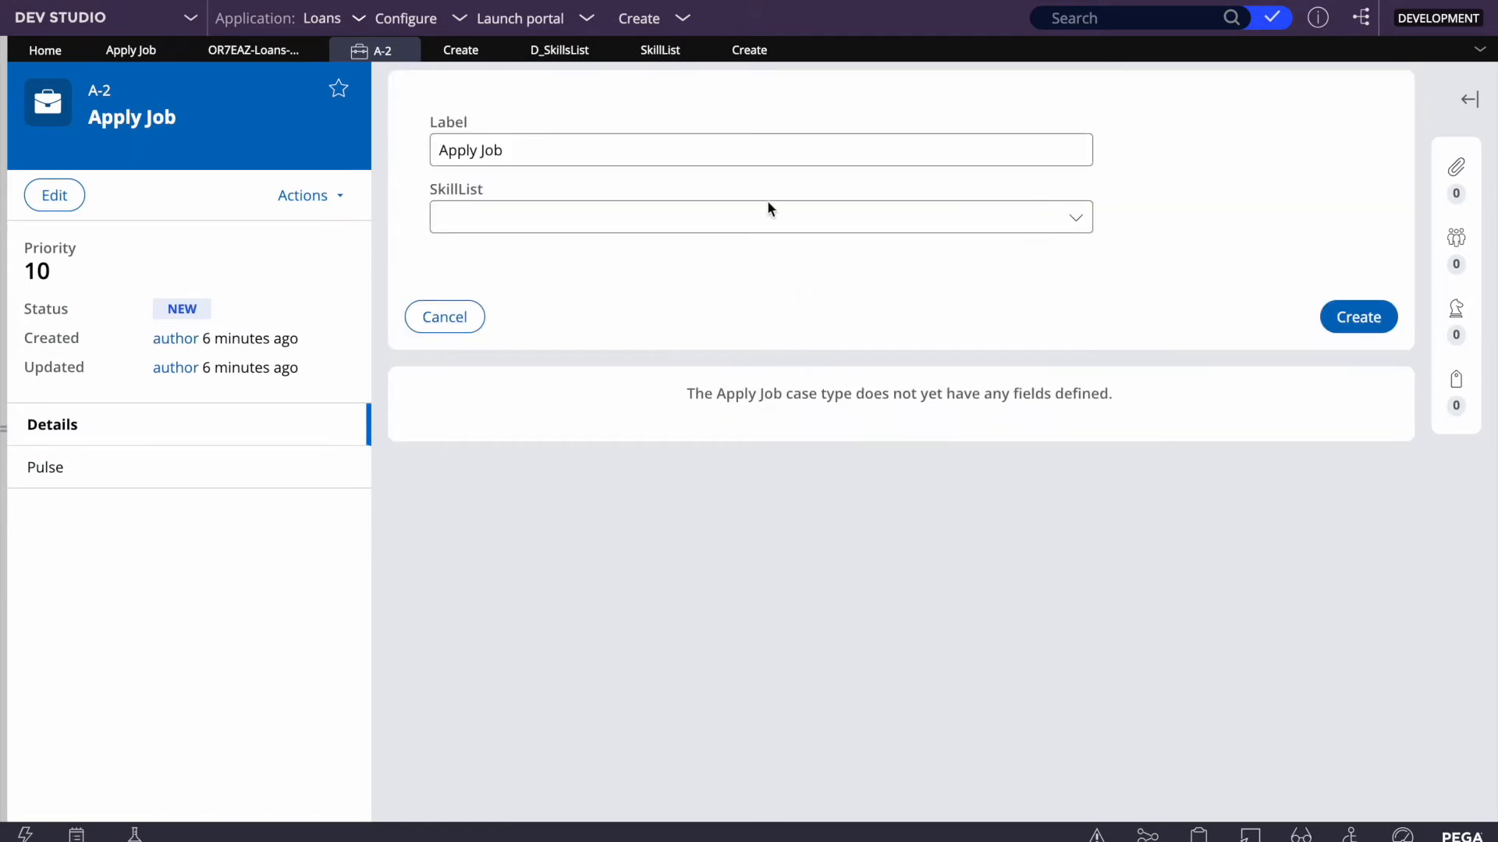
pyautogui.click(1080, 224)
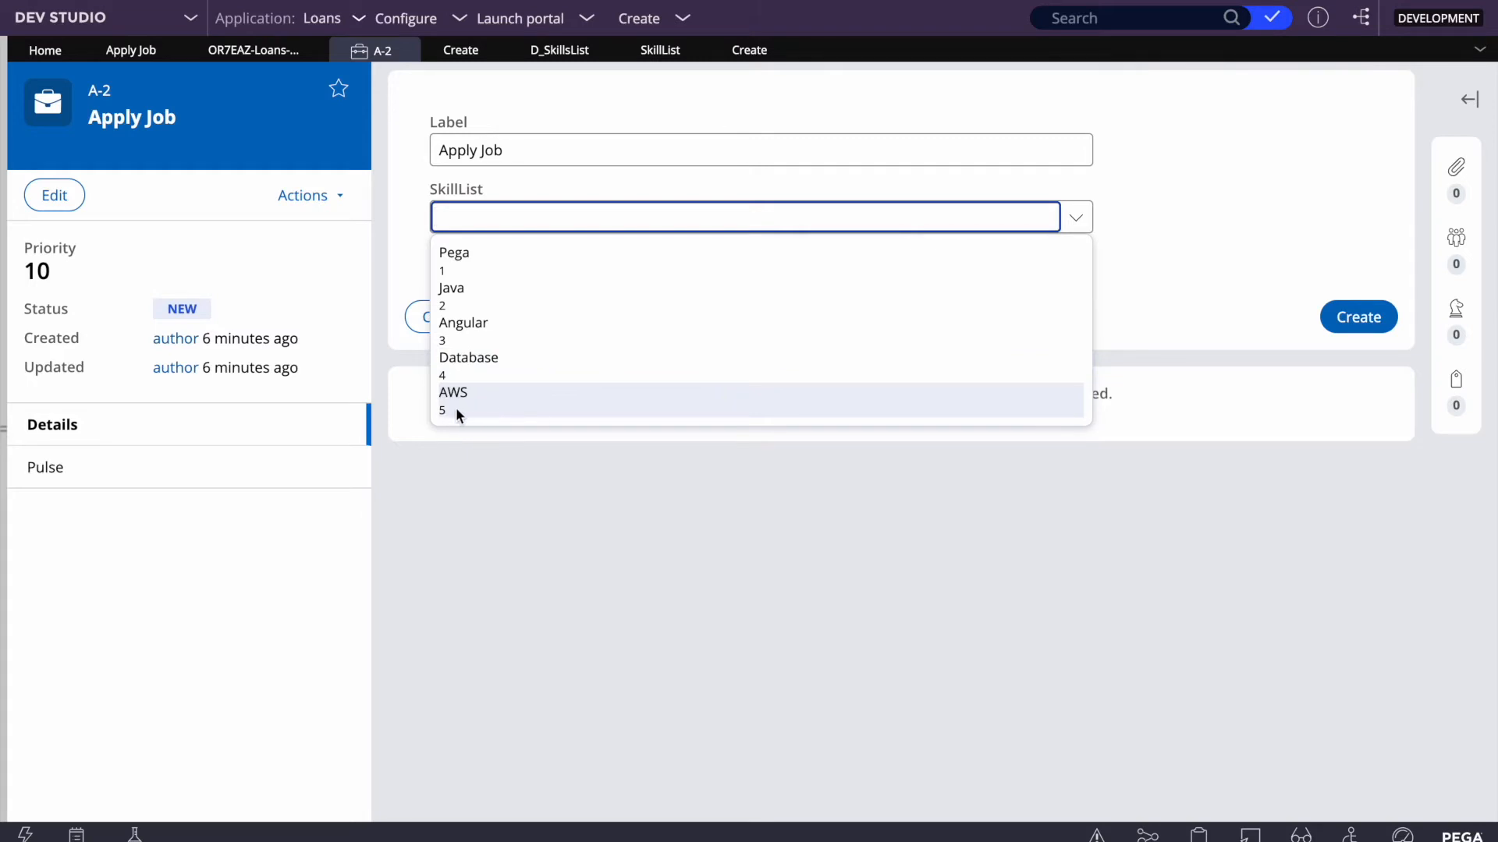
pyautogui.click(601, 582)
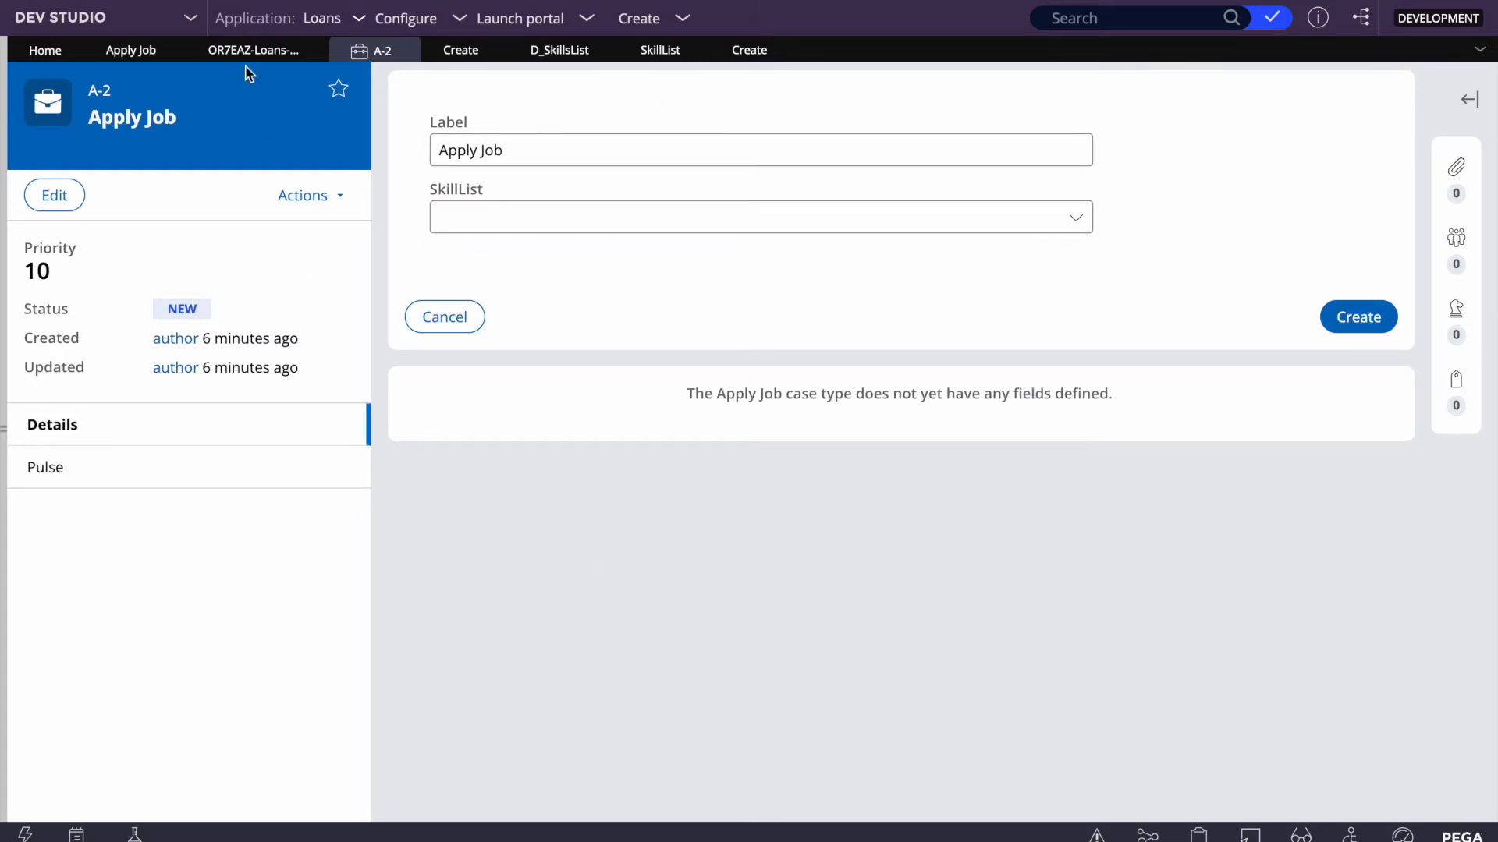
# Step: Review the Multi-select list's cell properties in the Work- Create section, cancel them and close that section
pyautogui.click(465, 55)
pyautogui.doubleClick(212, 364)
pyautogui.scroll(-10, 681, 498)
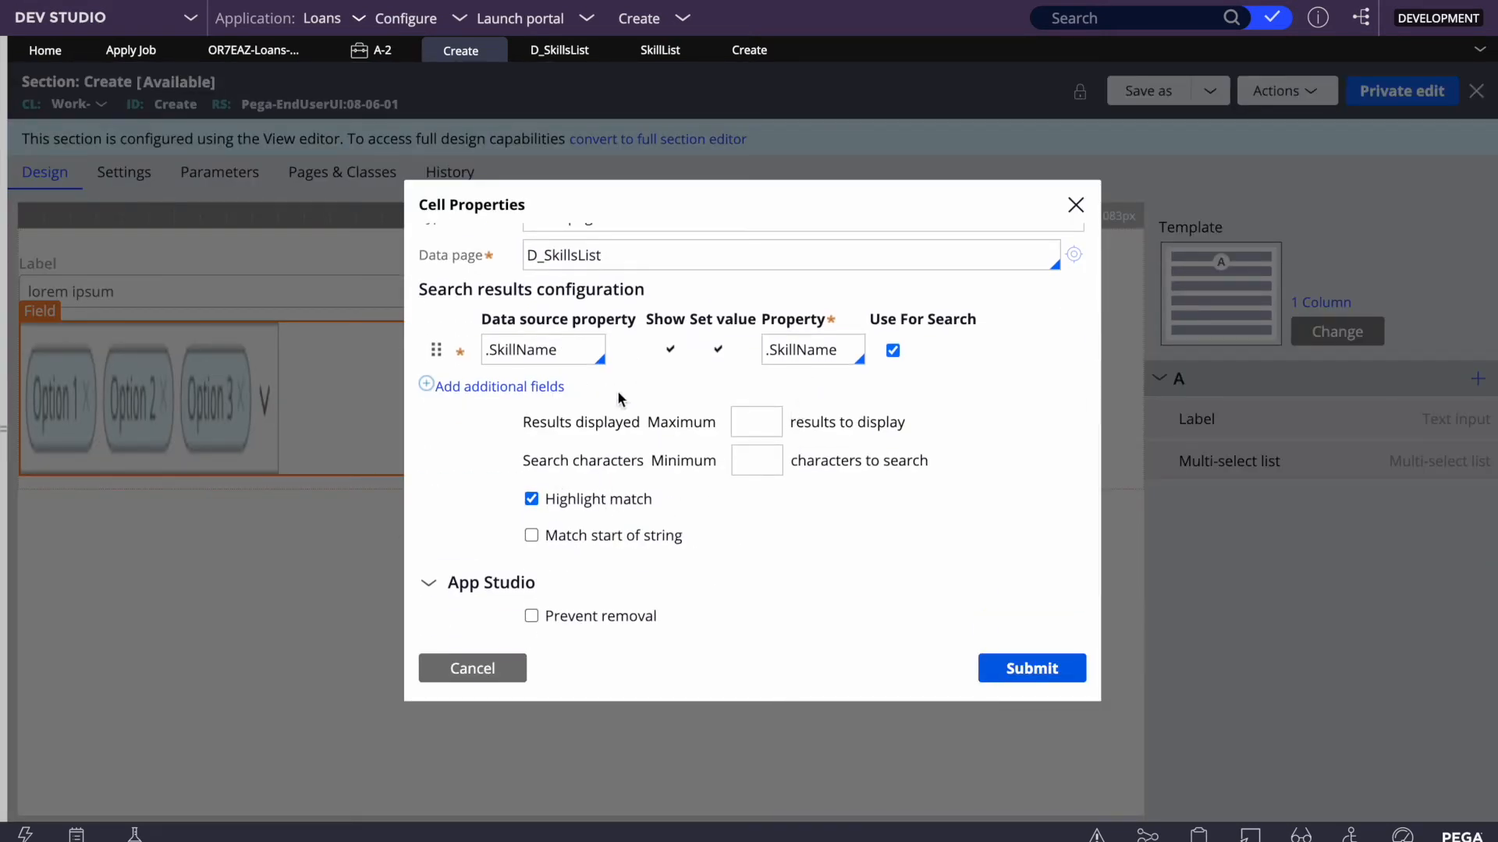
pyautogui.scroll(-1, 621, 421)
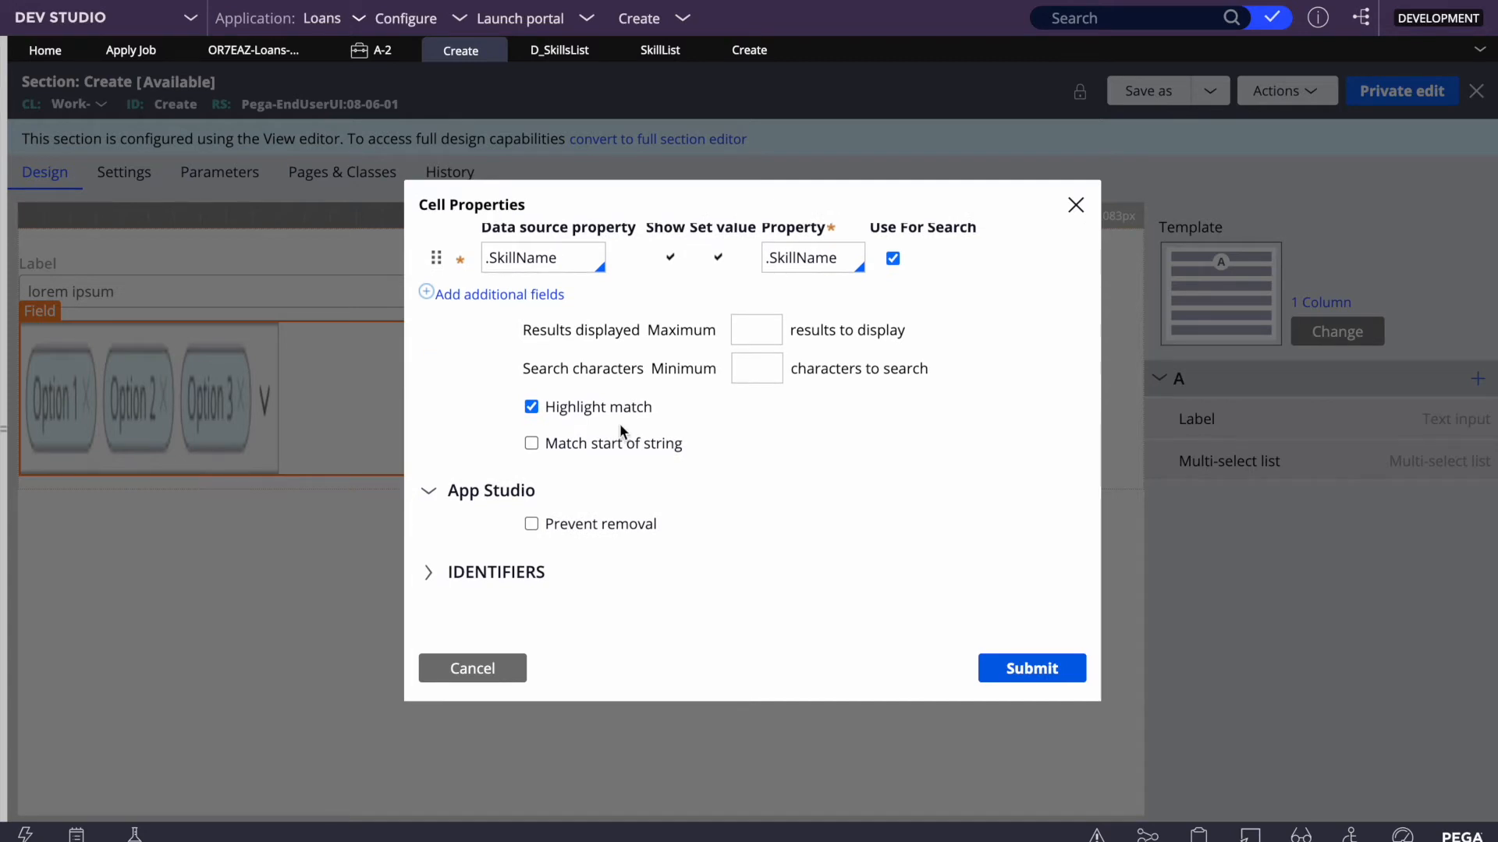
pyautogui.scroll(2, 619, 422)
pyautogui.click(458, 668)
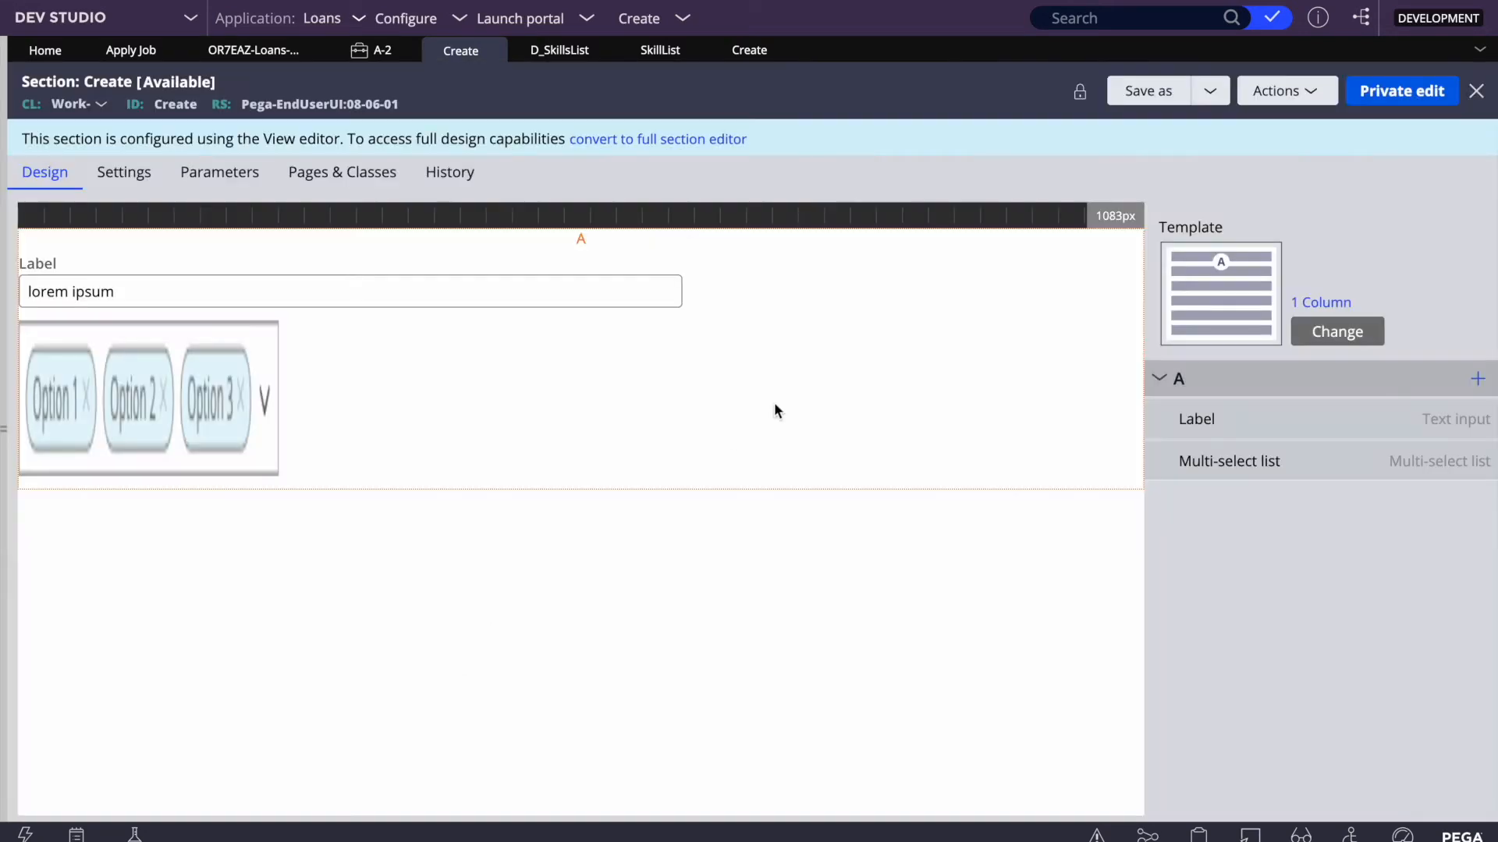
pyautogui.click(494, 51)
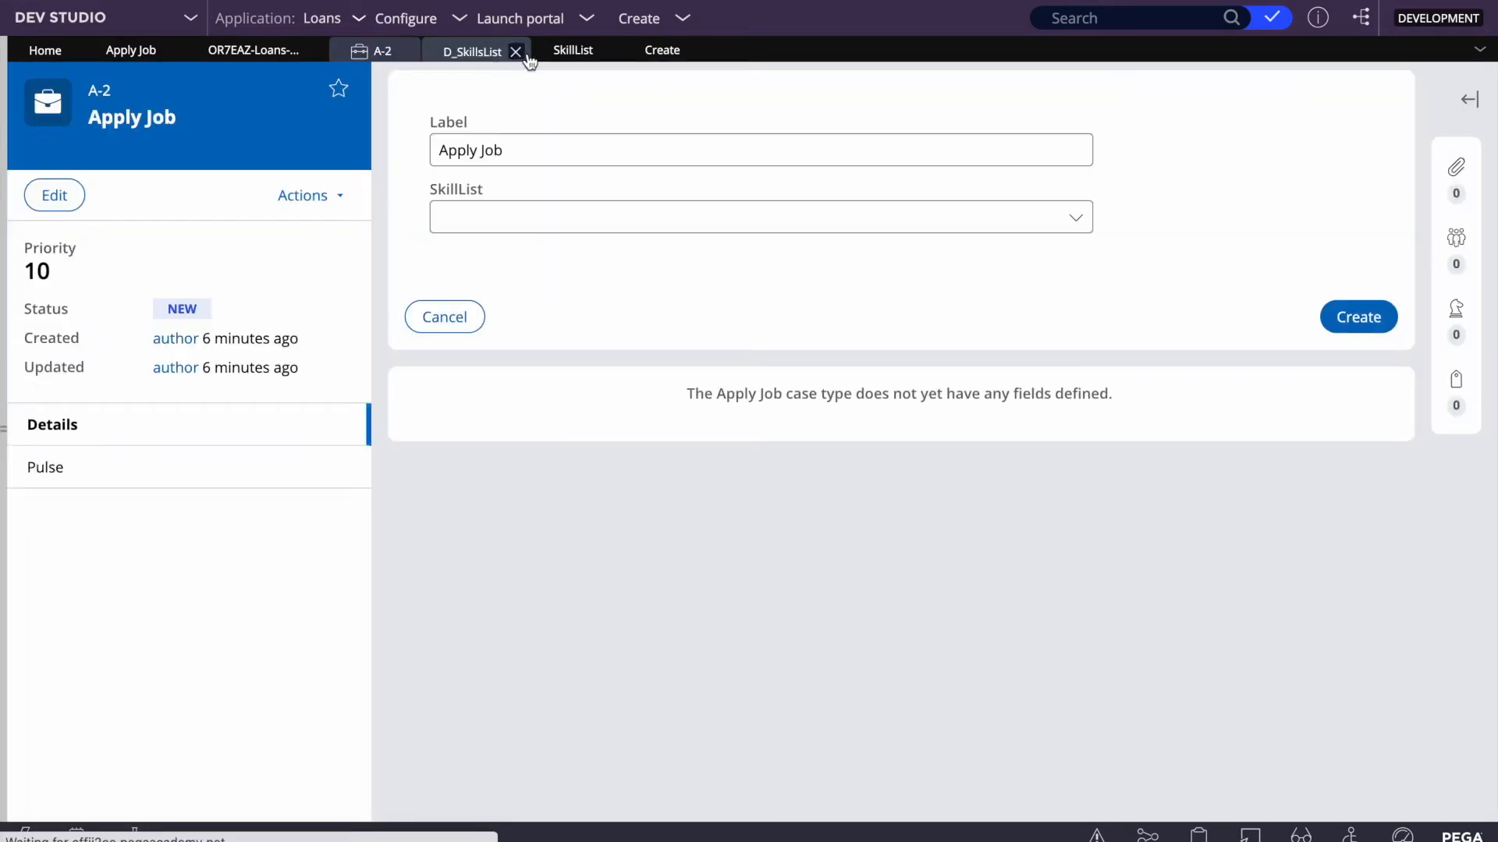
# Step: Disable Show for the .SkillID row in the Create section's Multi-select list search results configuration
pyautogui.click(675, 52)
pyautogui.doubleClick(232, 372)
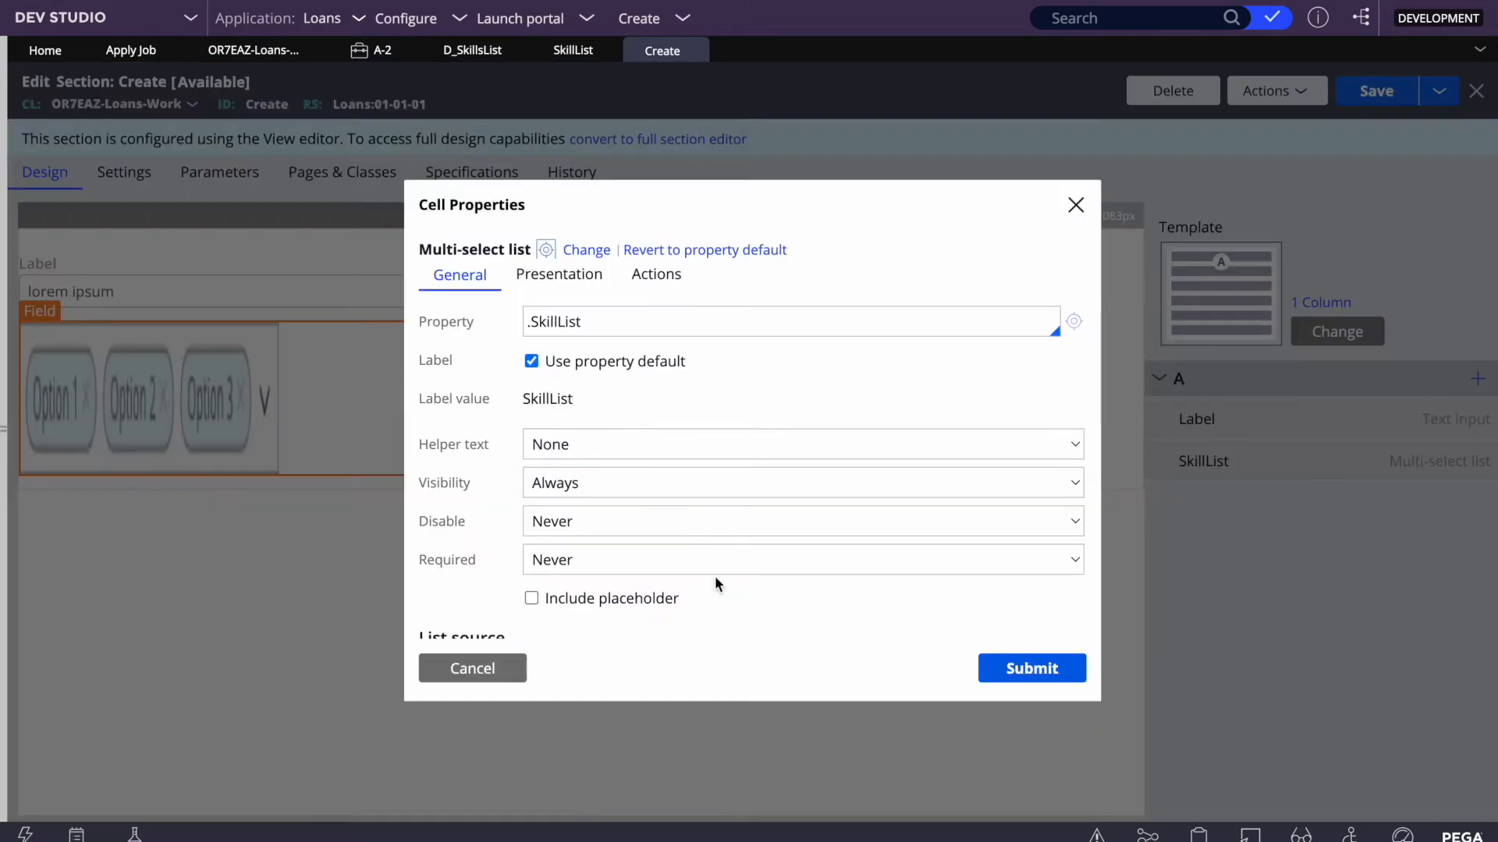
pyautogui.scroll(-5, 716, 583)
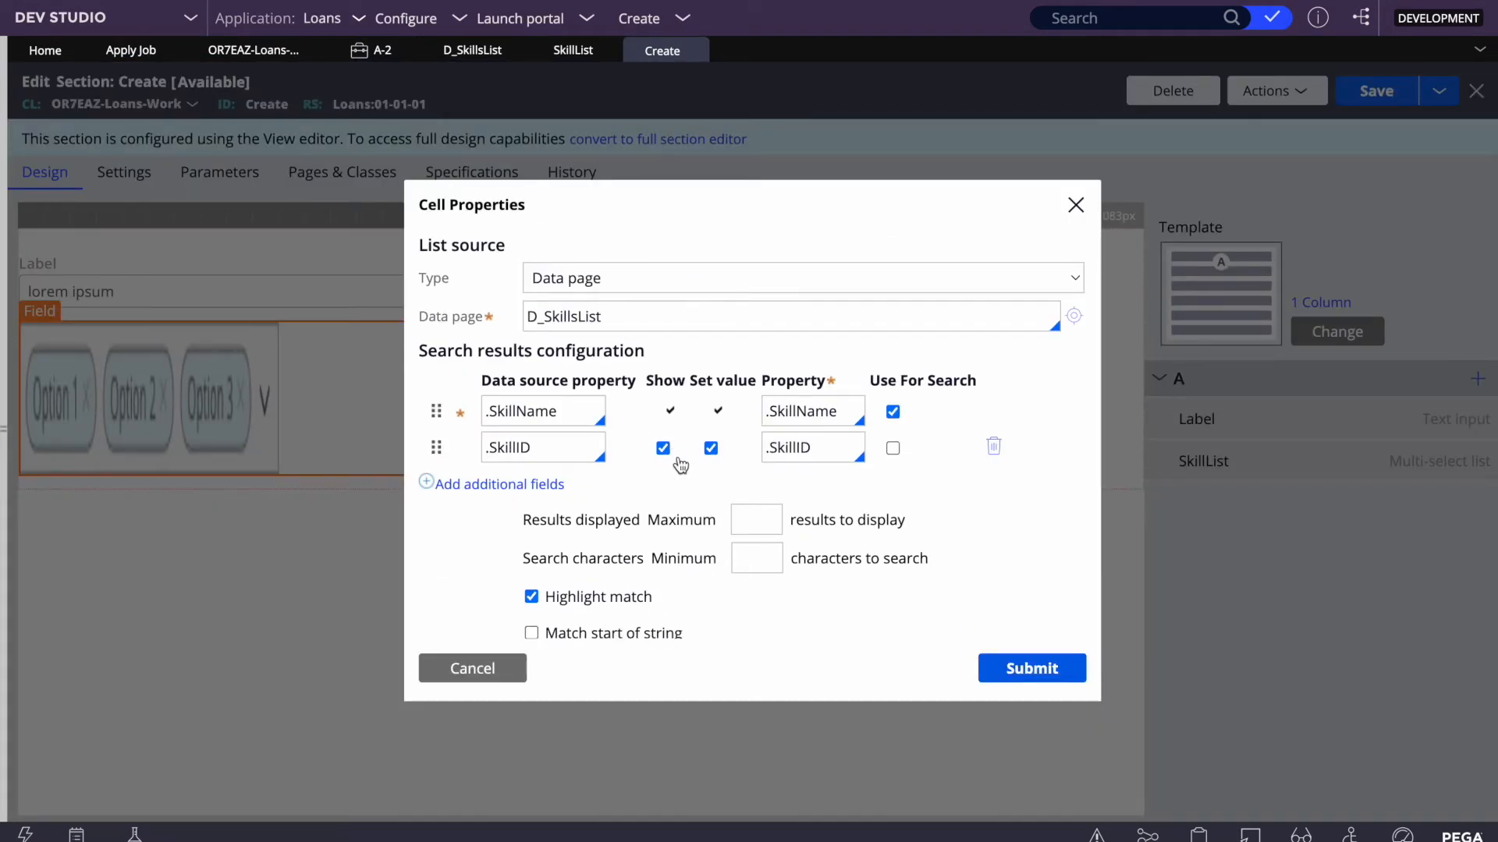
pyautogui.scroll(-3, 693, 465)
pyautogui.scroll(2, 693, 465)
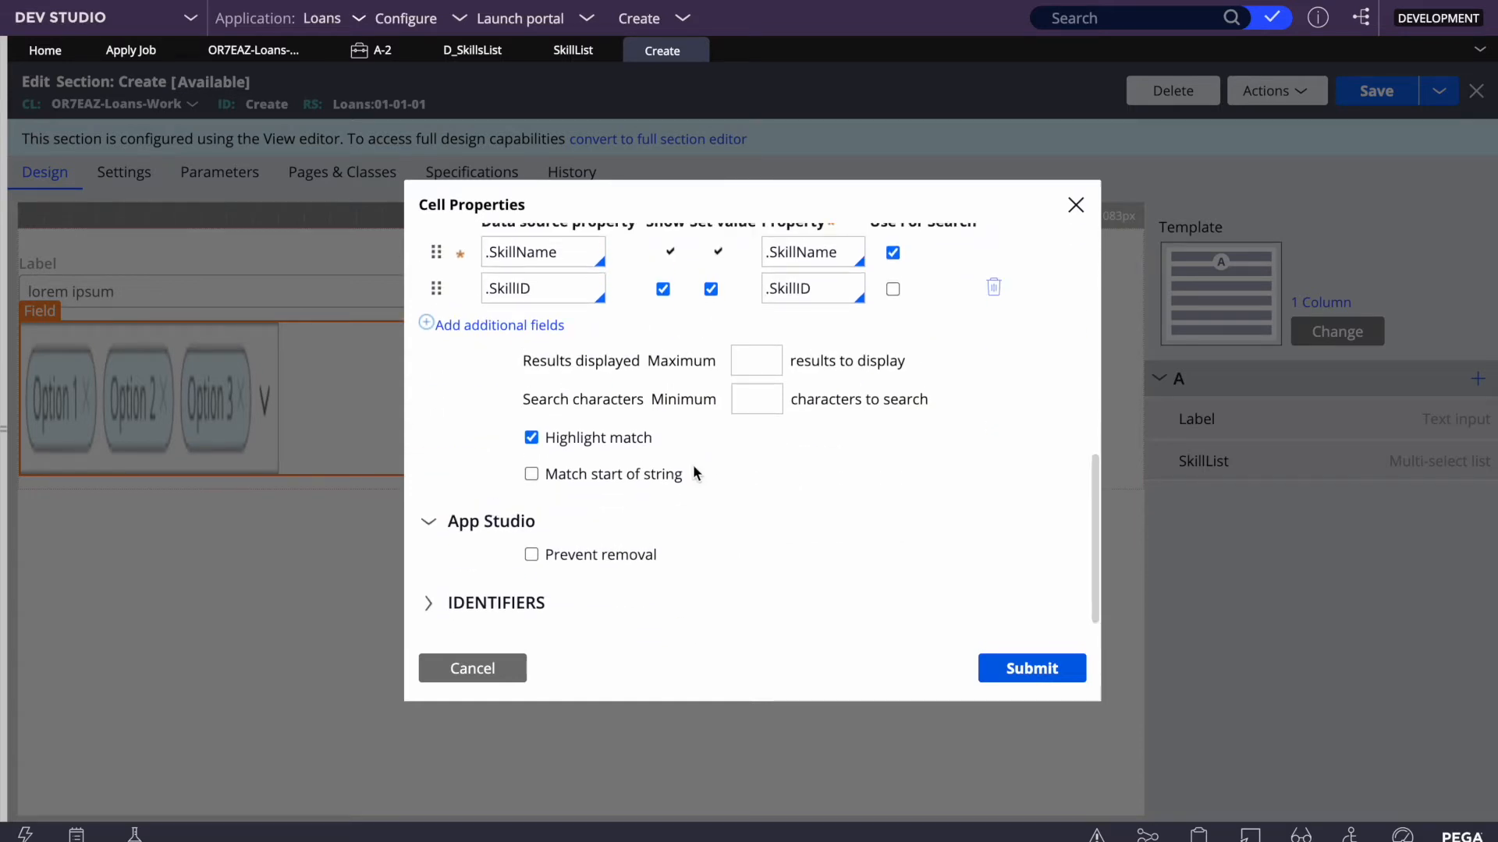
pyautogui.click(663, 377)
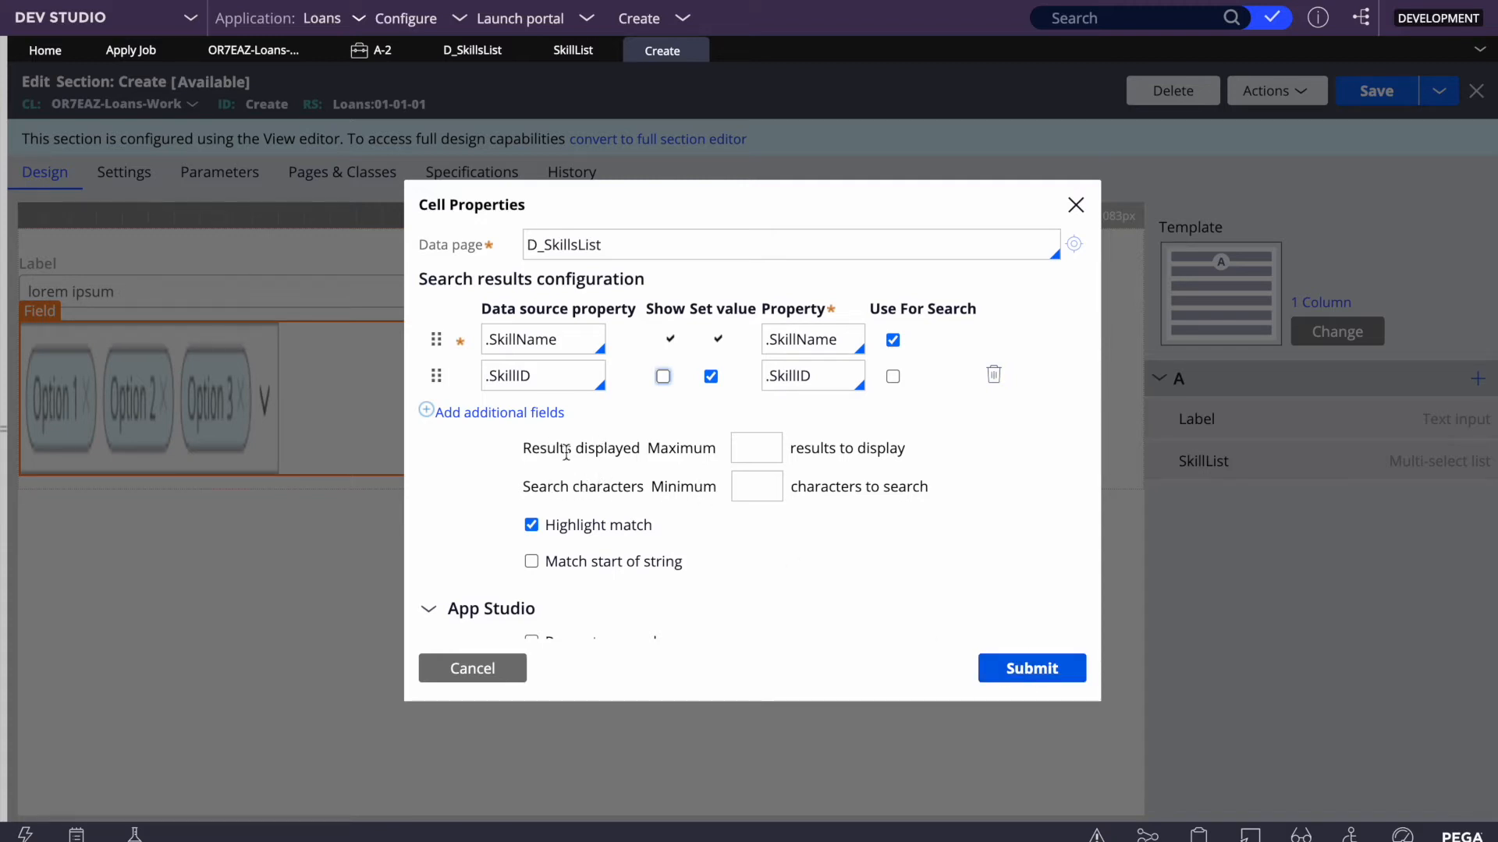
# Step: Review the results and search character limits, submit the Multi-select list's cell properties and save the Create section
pyautogui.click(776, 449)
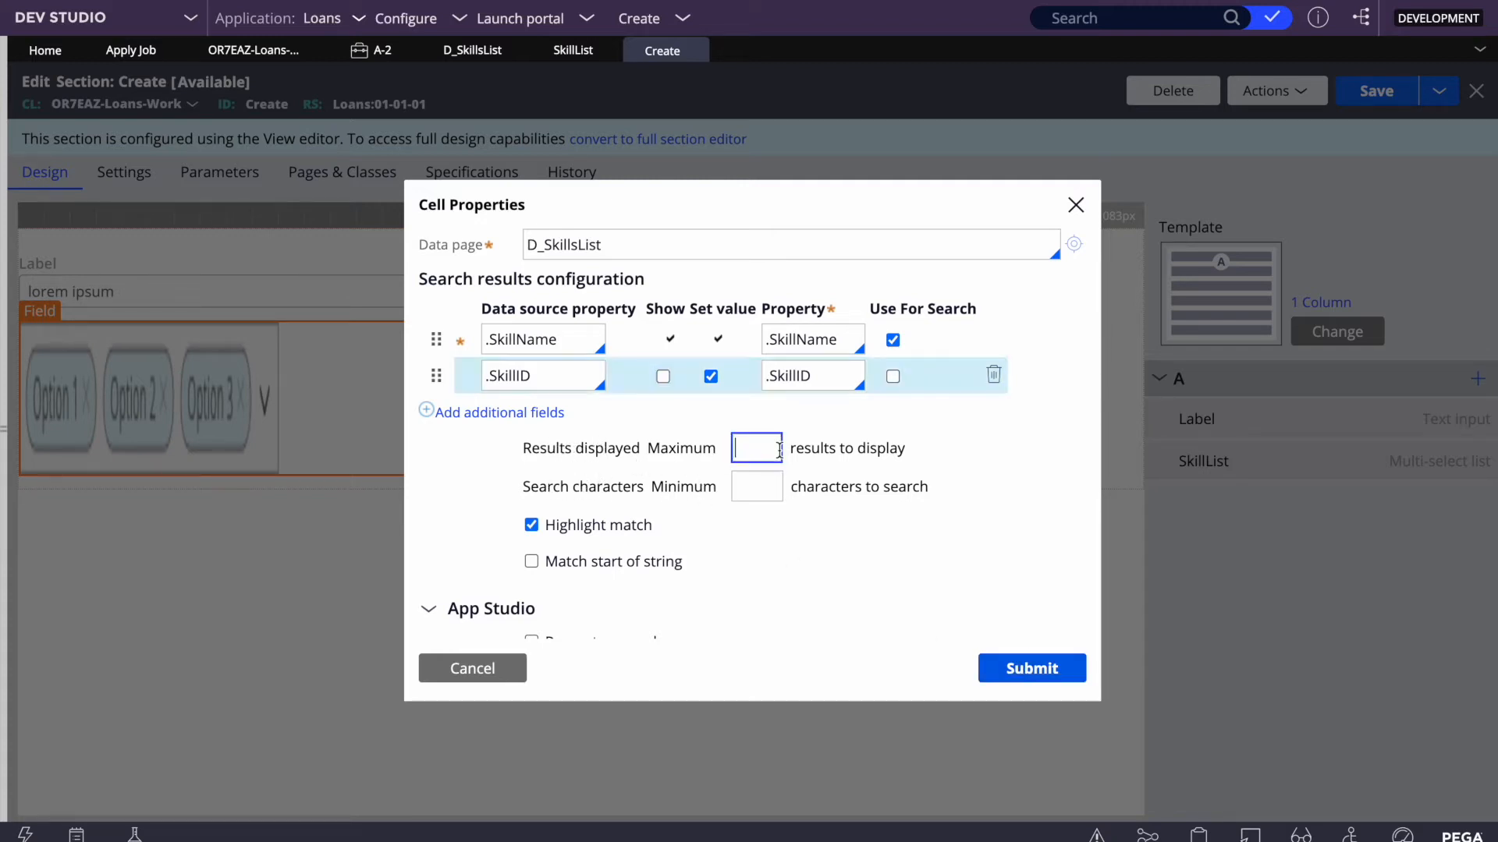
pyautogui.click(758, 494)
pyautogui.scroll(-2, 759, 494)
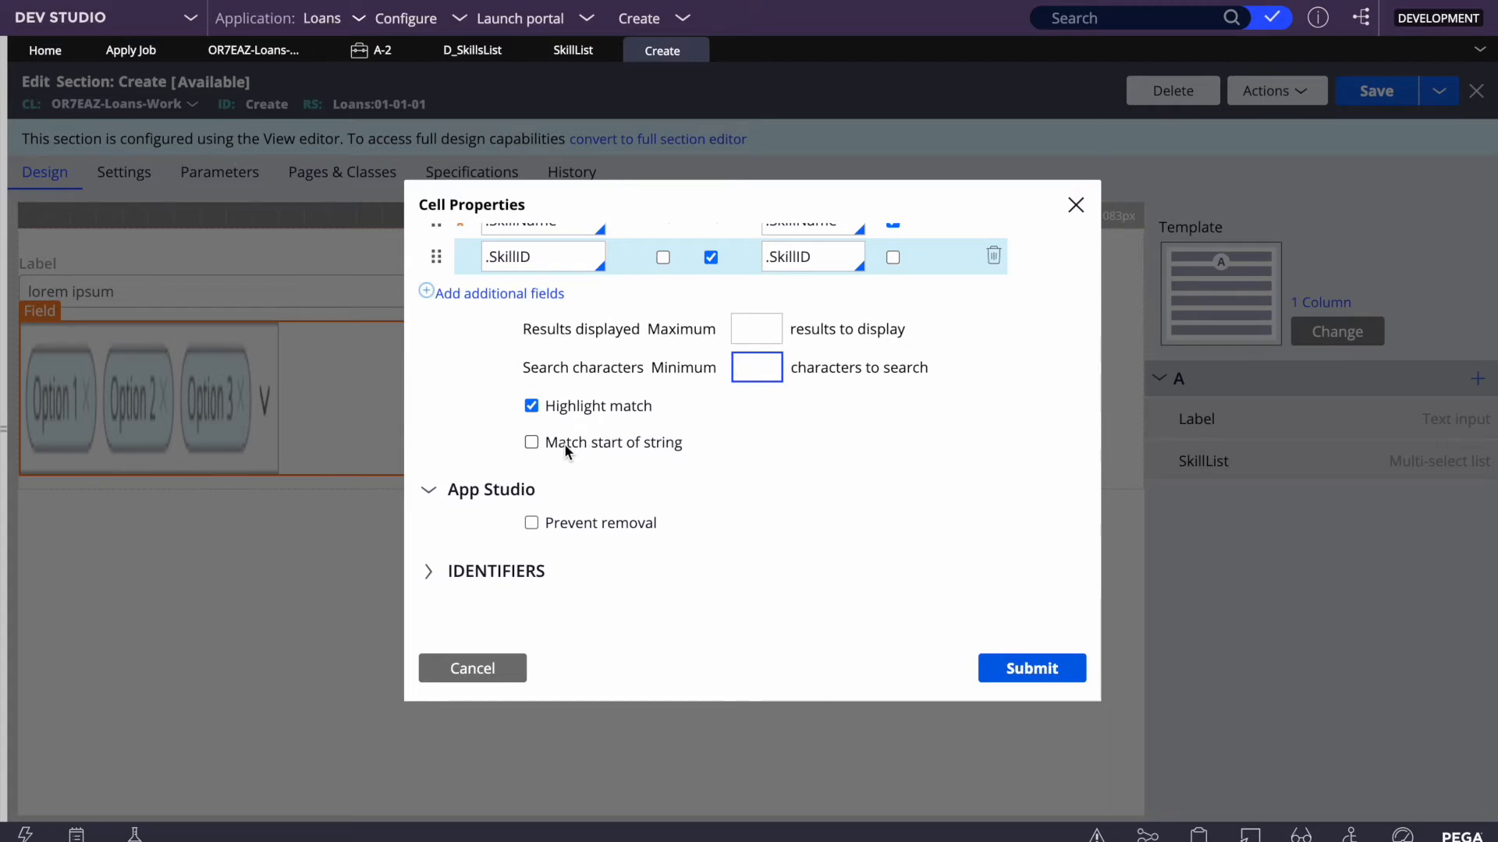
pyautogui.scroll(3, 658, 515)
pyautogui.scroll(-3, 652, 512)
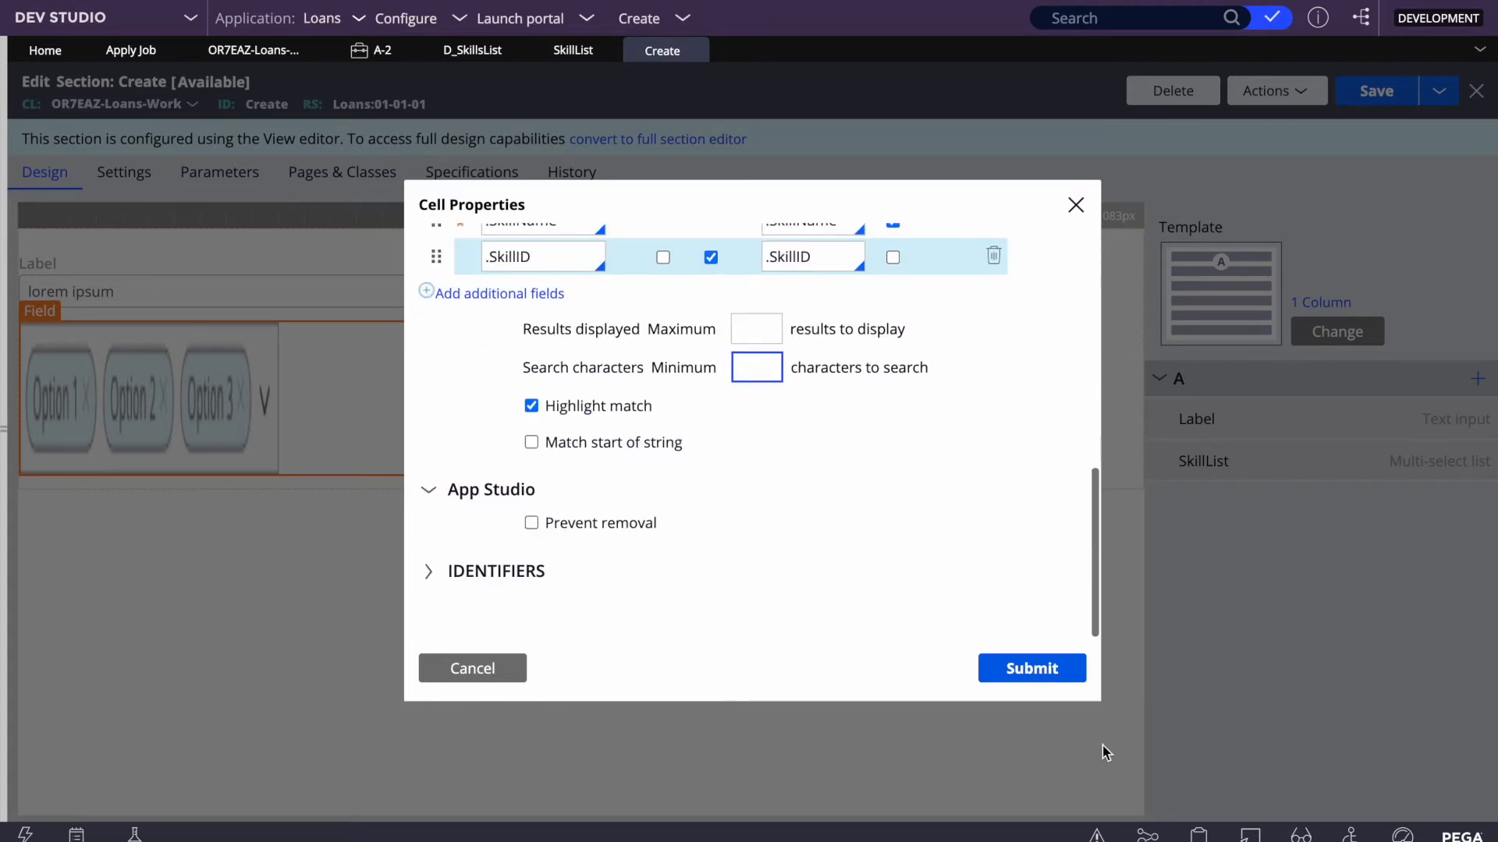
pyautogui.click(1034, 670)
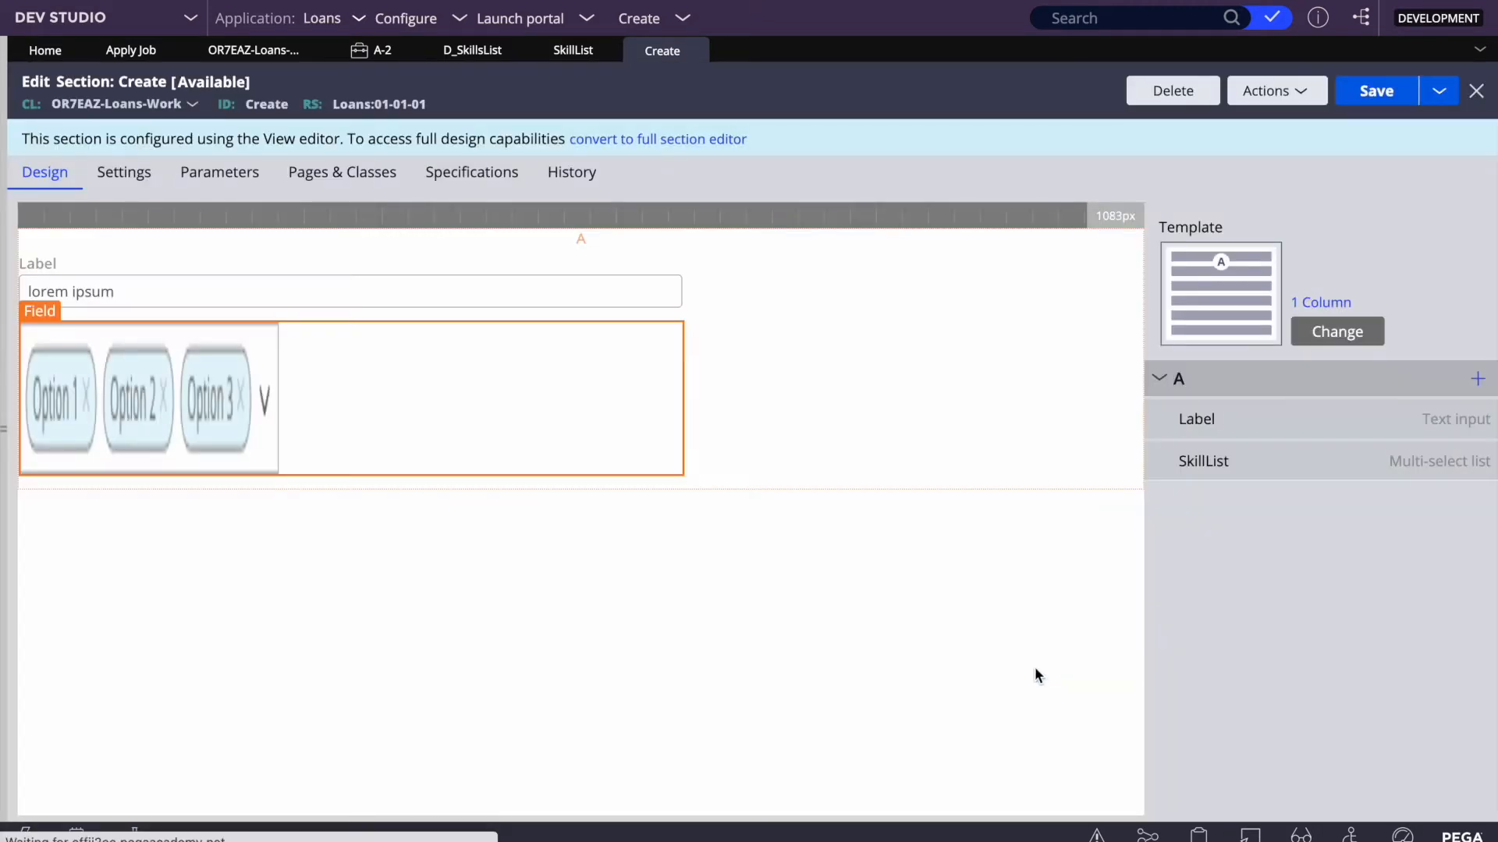
pyautogui.click(1380, 102)
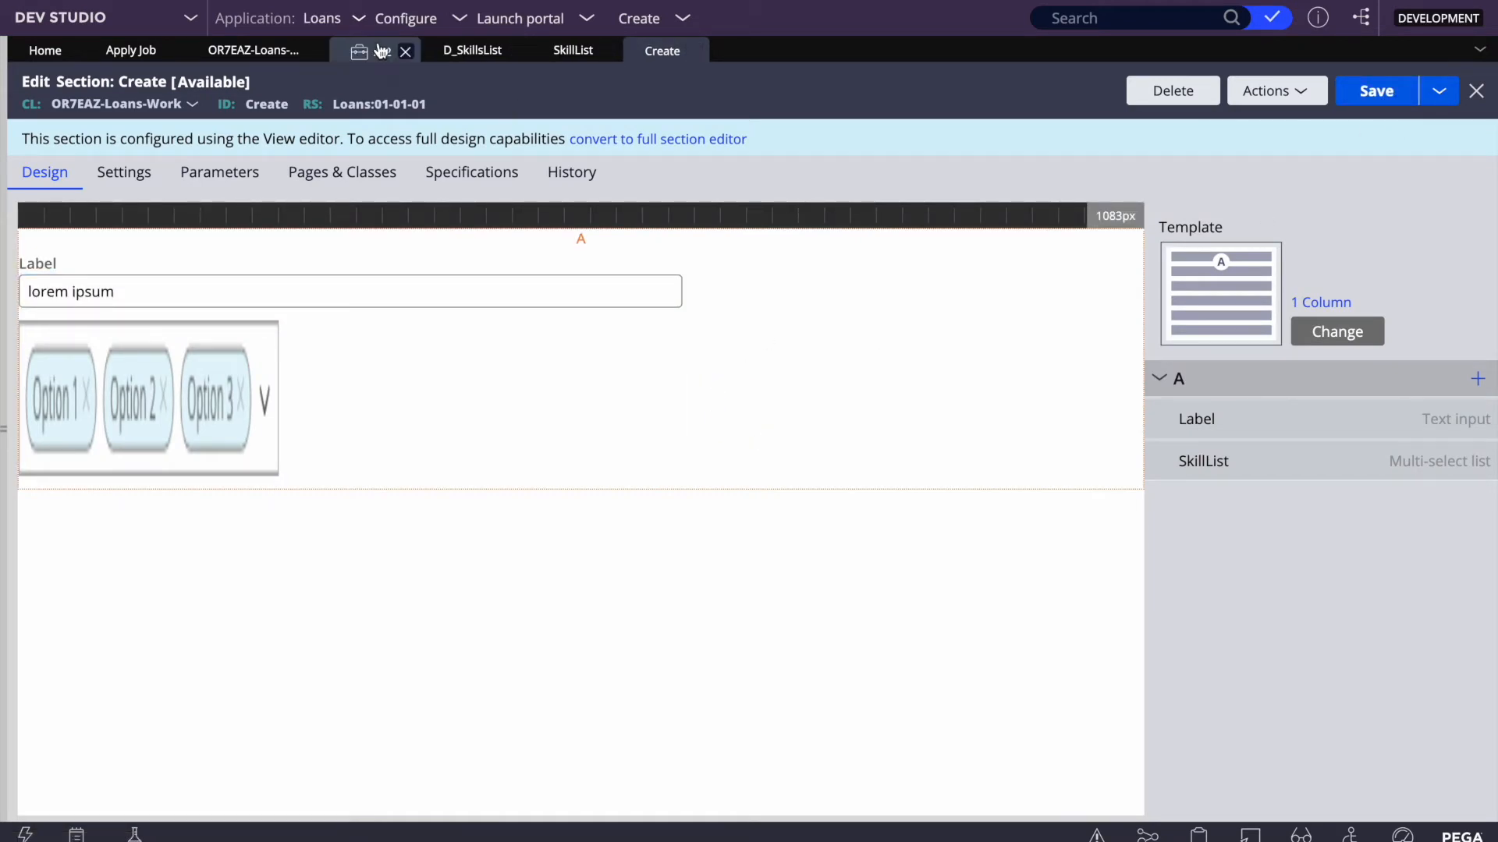
# Step: Refresh the A-2 Apply Job case and open its Create assignment
pyautogui.click(374, 50)
pyautogui.click(310, 213)
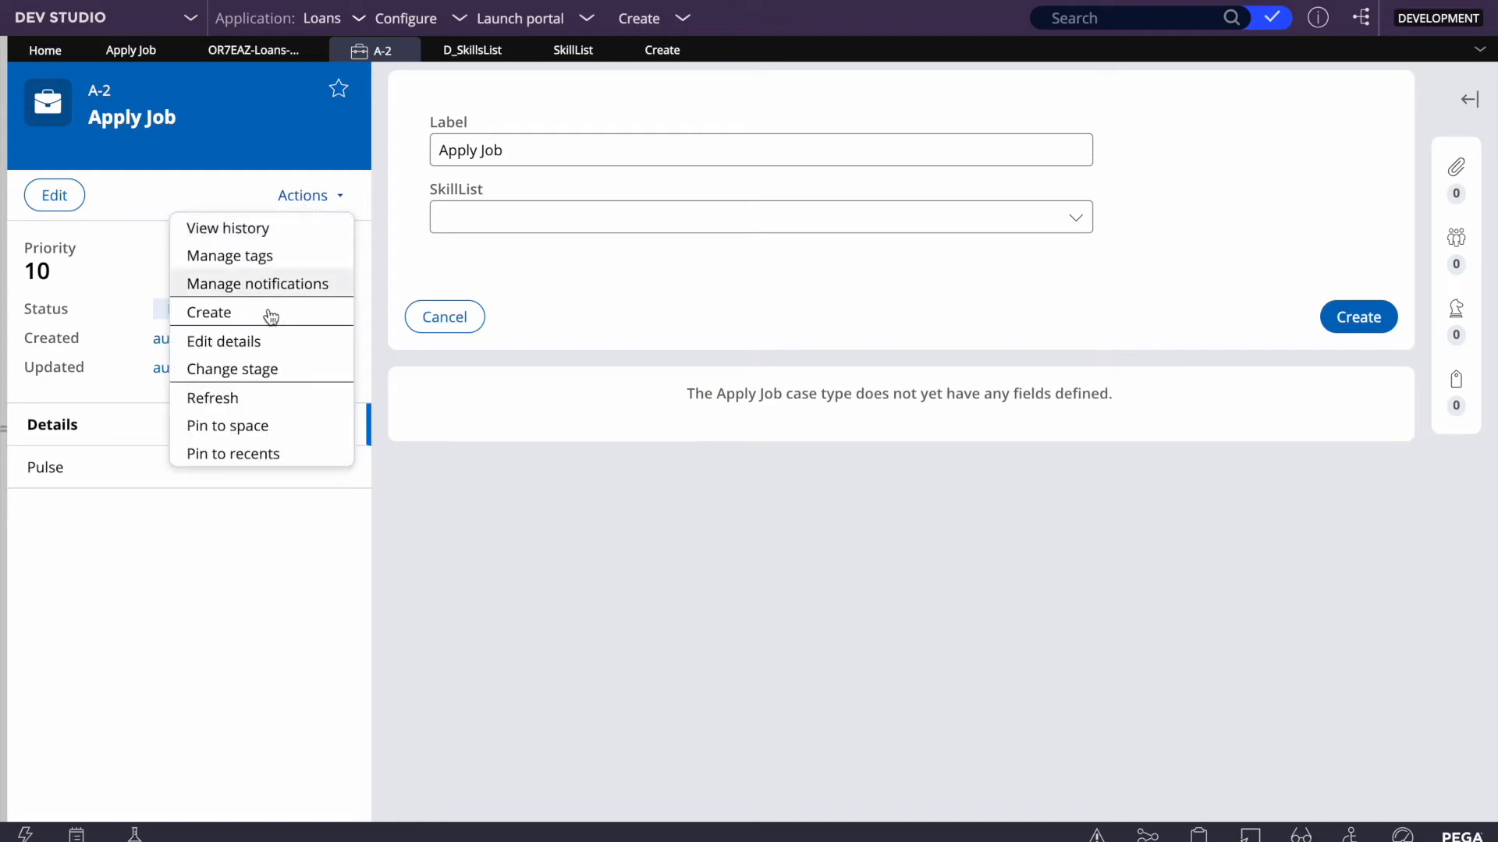
pyautogui.click(207, 395)
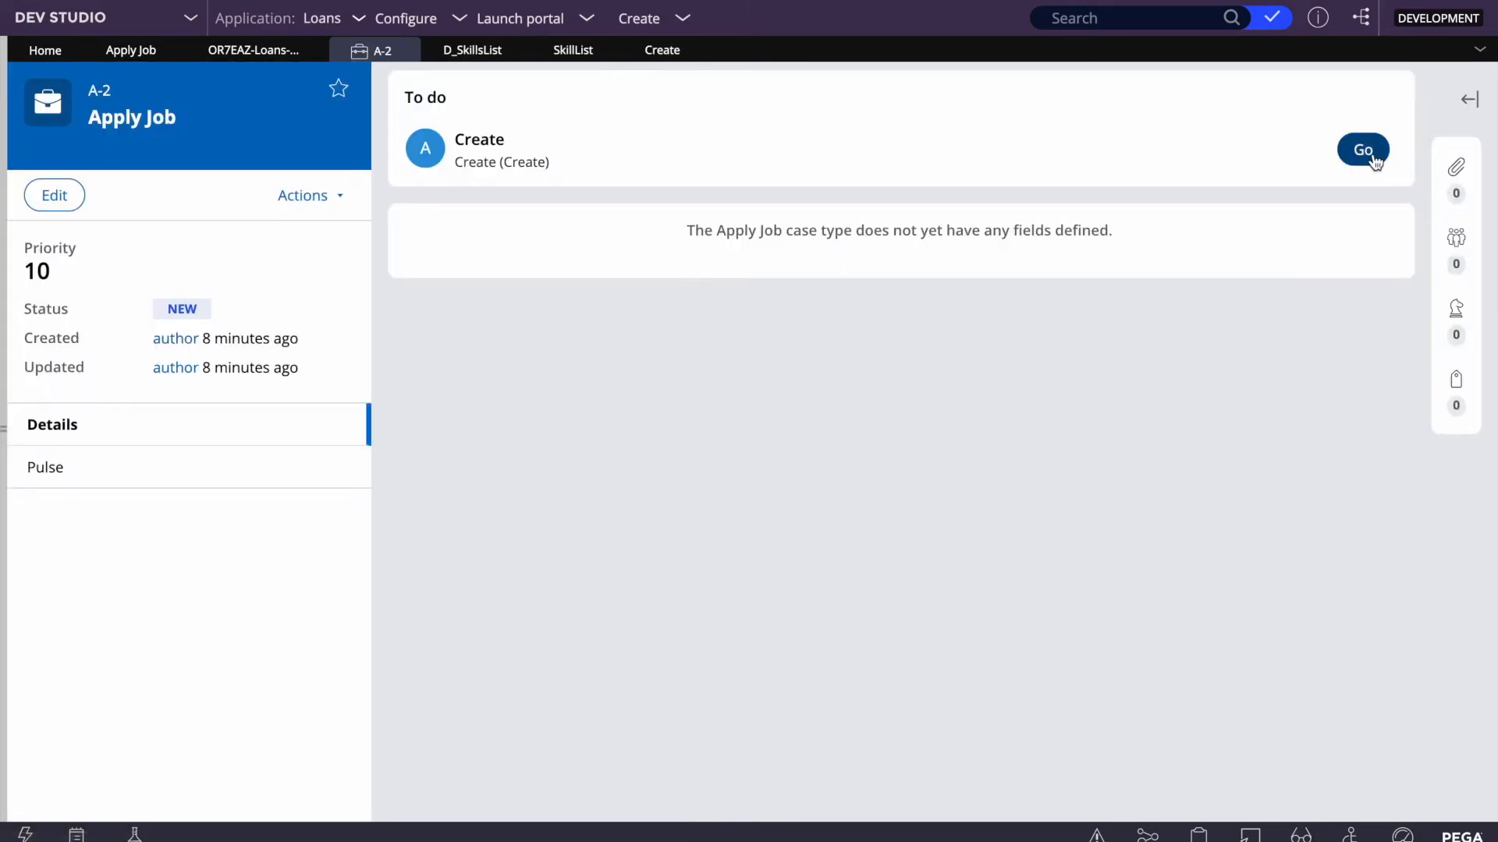
pyautogui.click(1361, 151)
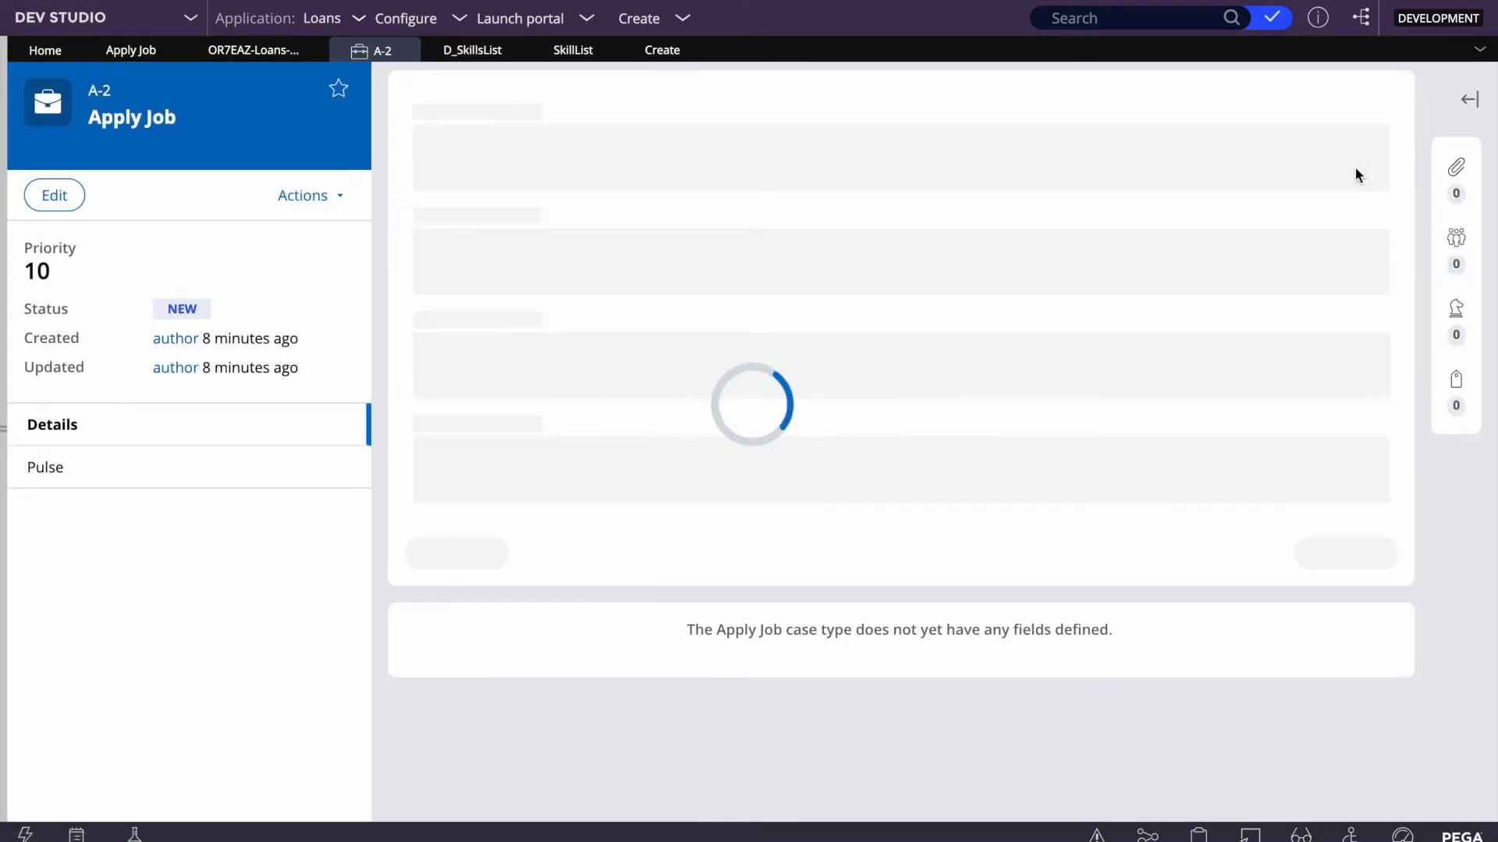
# Step: Select Pega, Angular and Database in SkillList and submit the A-2 case's Create form
pyautogui.click(1086, 222)
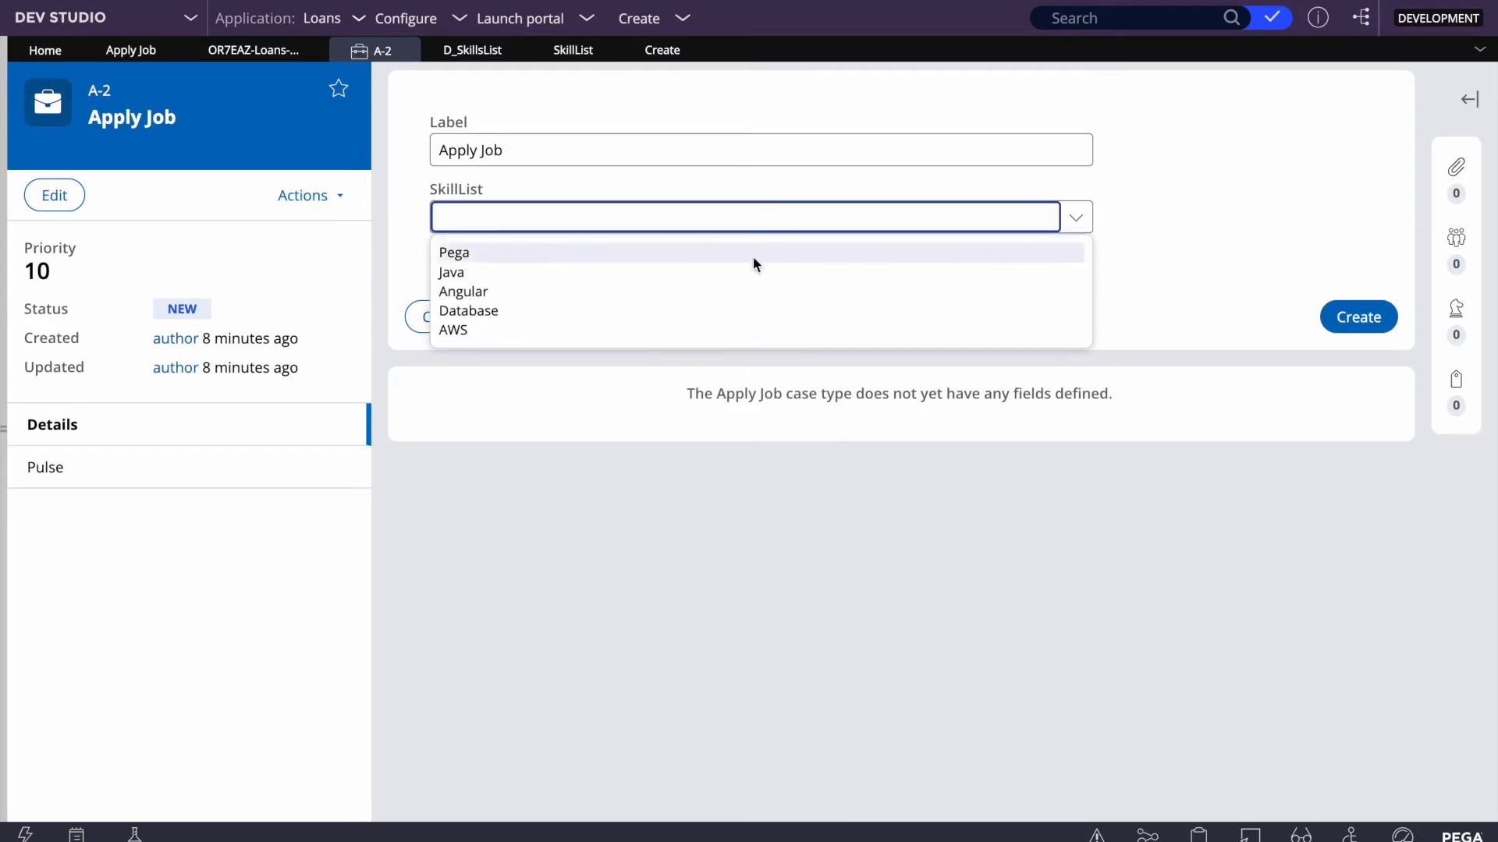
pyautogui.click(523, 251)
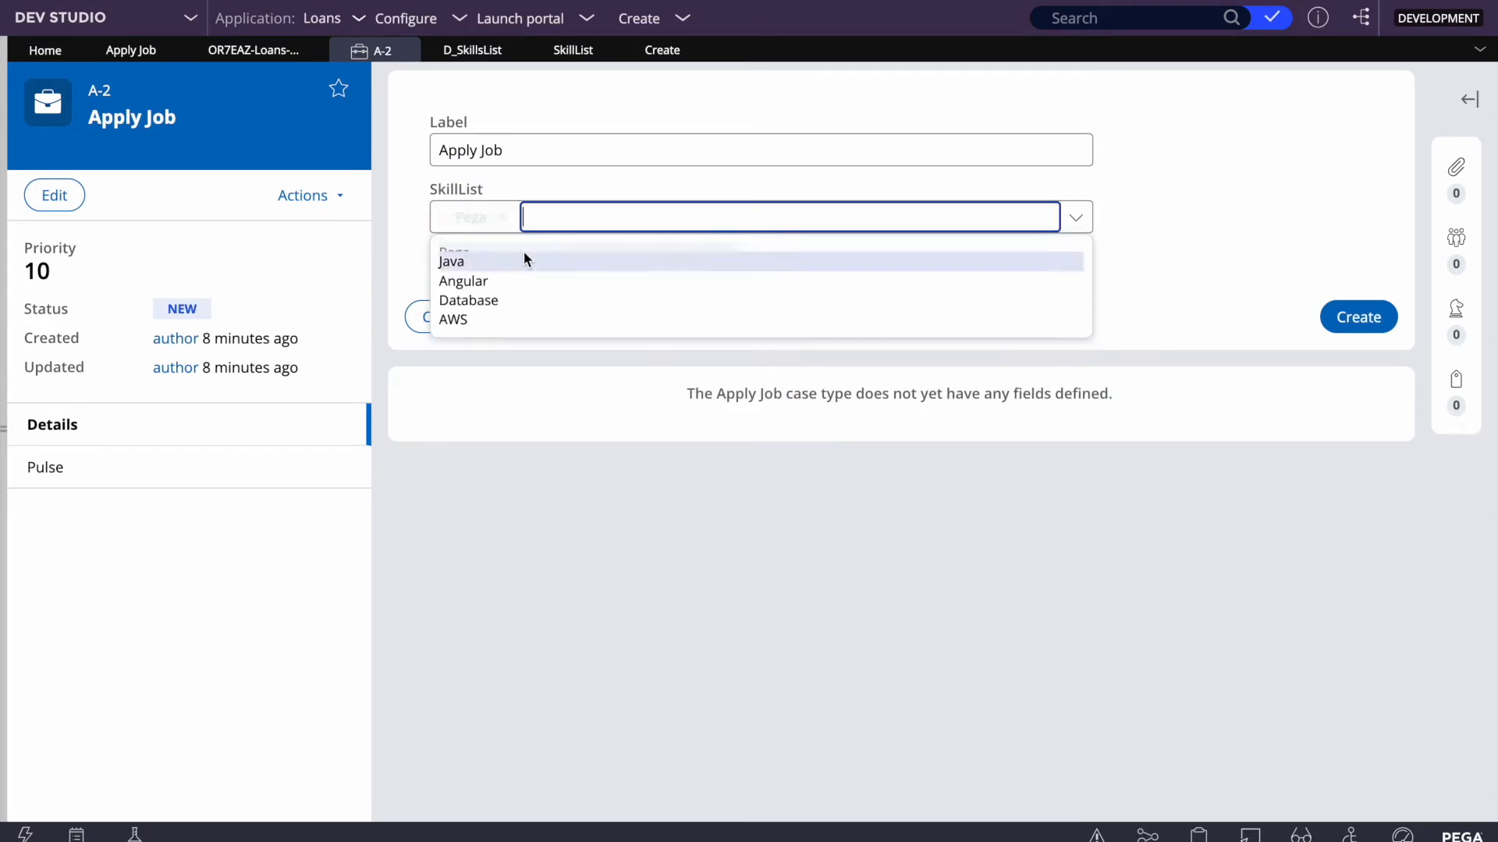
pyautogui.click(466, 281)
pyautogui.click(466, 273)
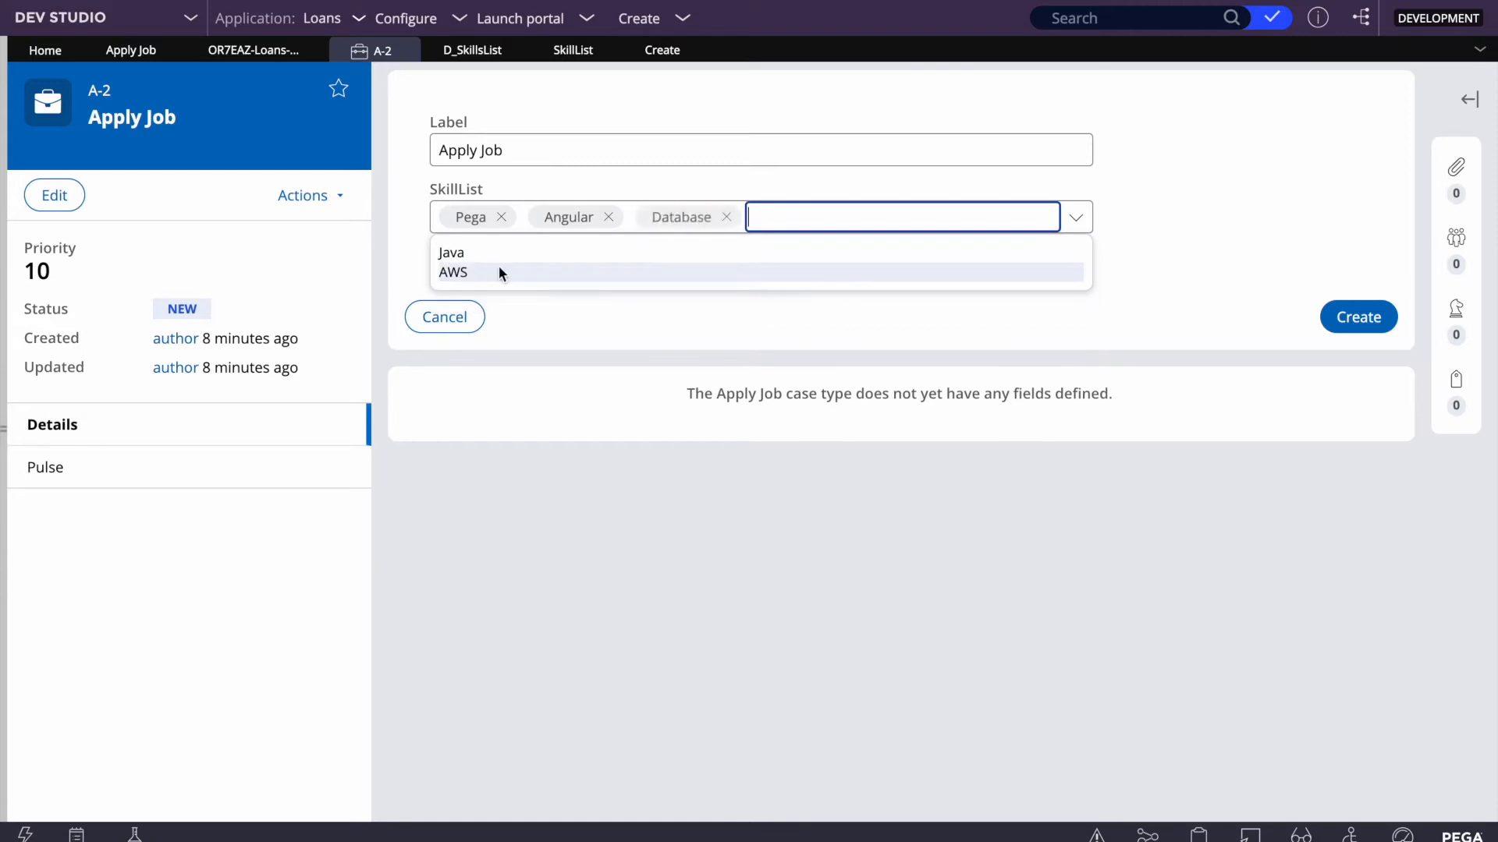
pyautogui.click(1140, 536)
pyautogui.click(1365, 316)
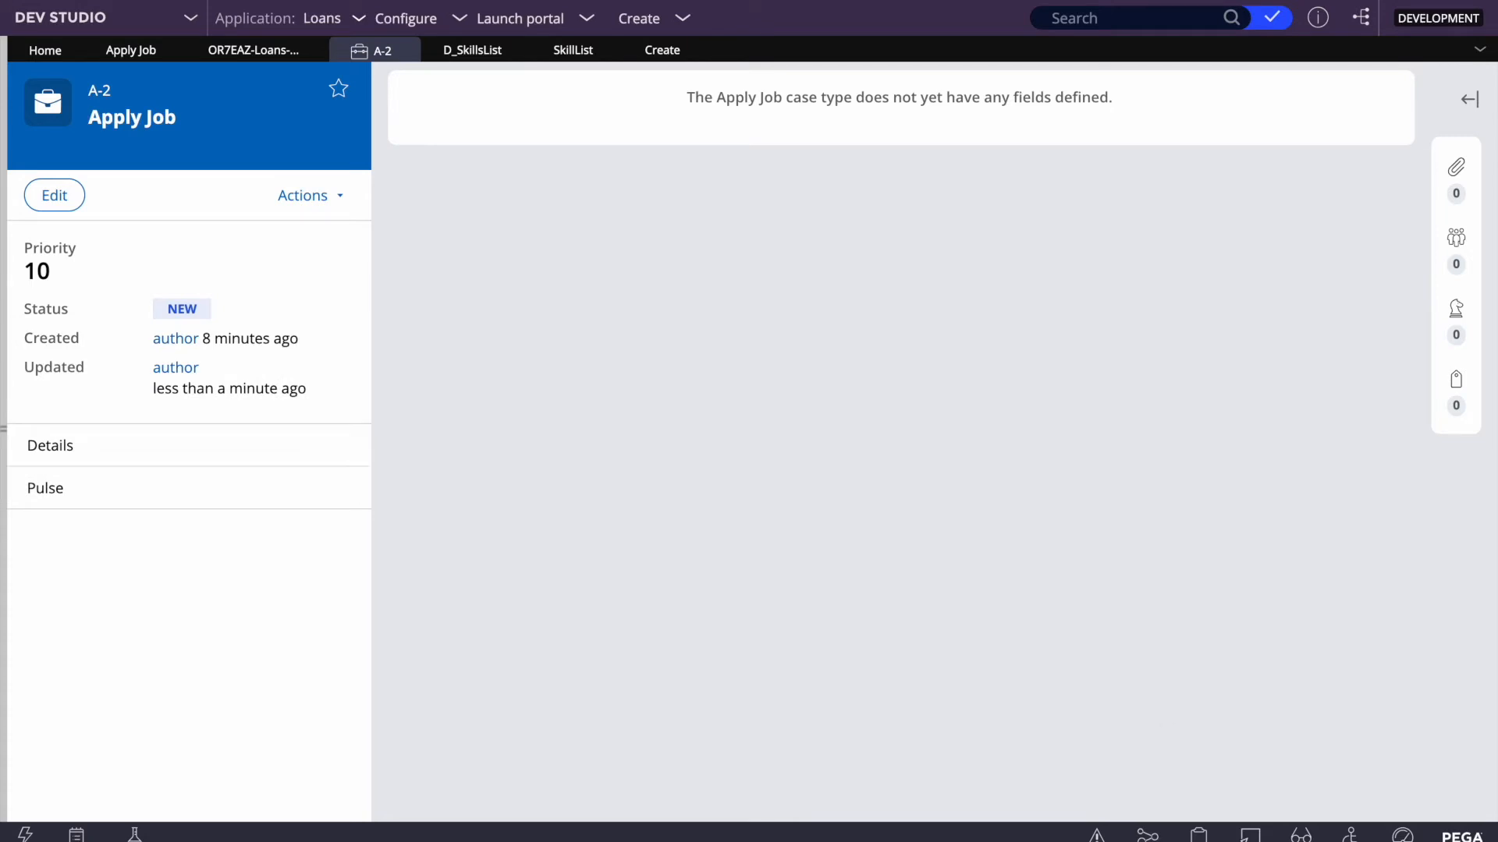
# Step: Open the Clipboard for the A-2 case and expand the SkillList page list under pyWorkPage
pyautogui.click(1199, 835)
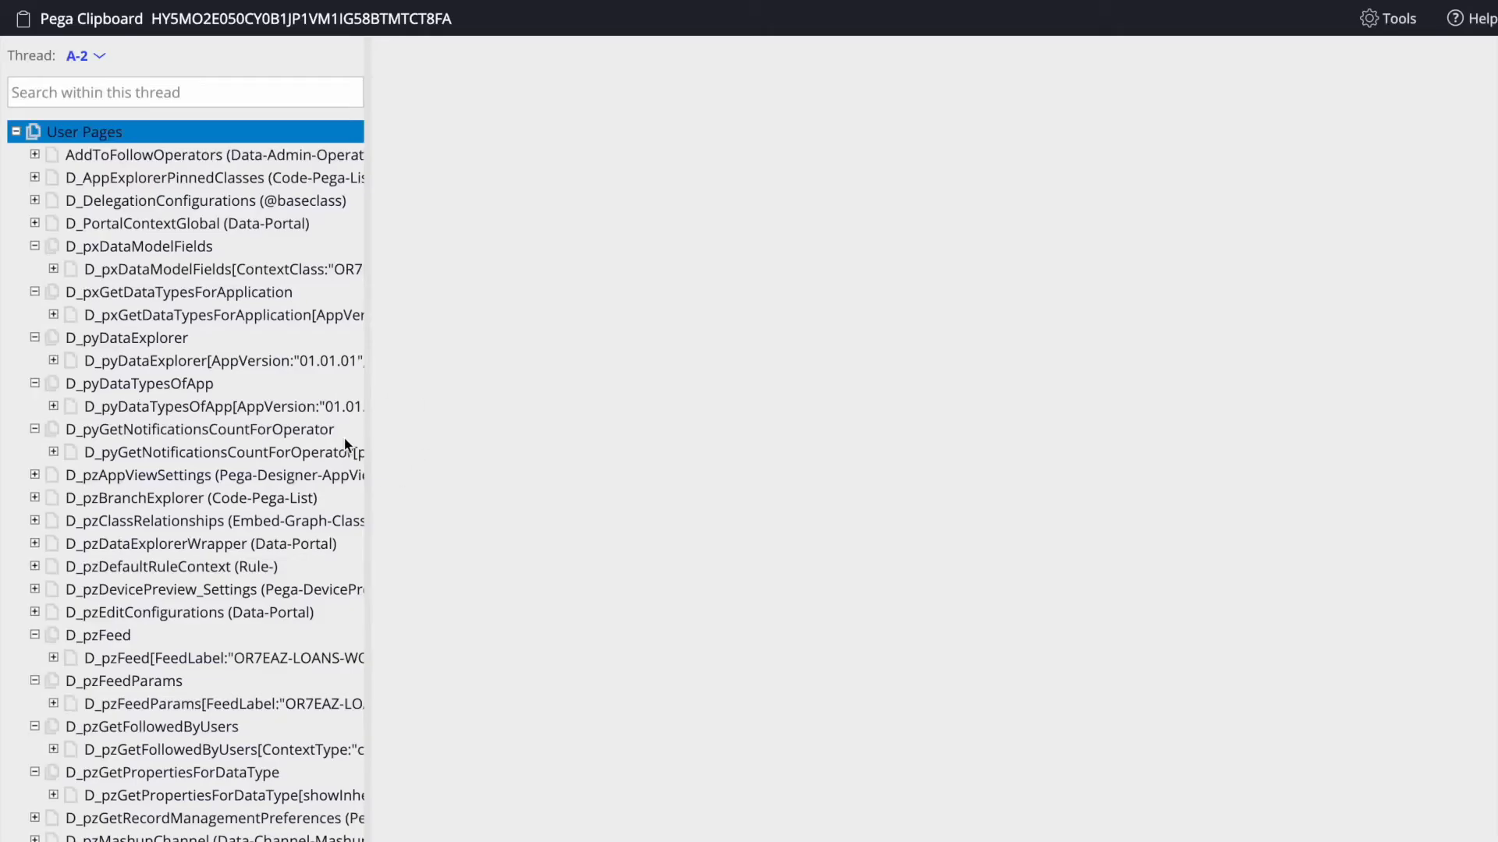
pyautogui.scroll(-10, 110, 546)
pyautogui.click(34, 708)
pyautogui.scroll(-3, 100, 581)
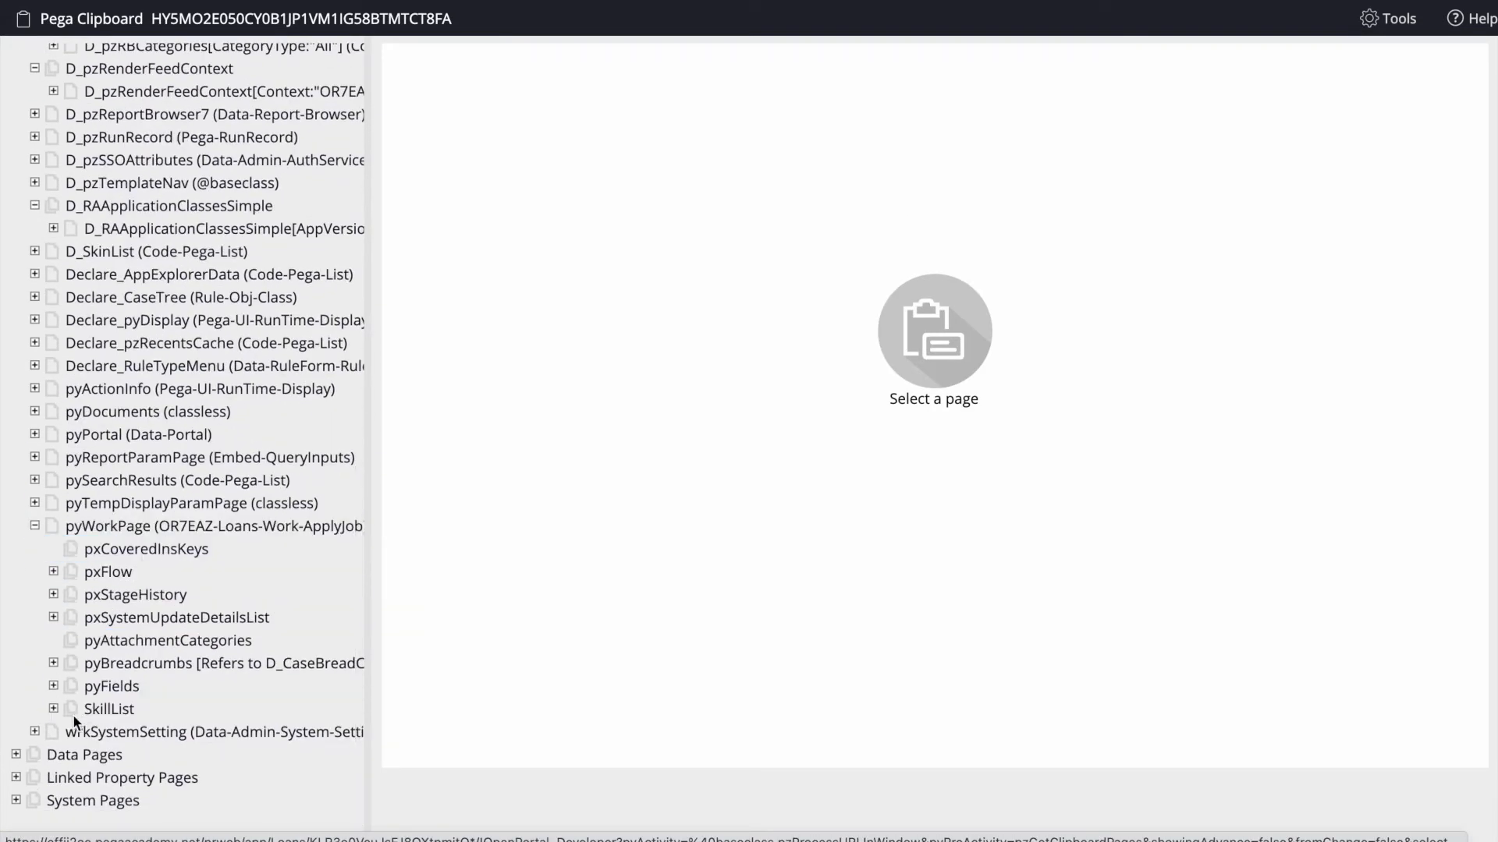
pyautogui.click(53, 709)
pyautogui.scroll(-1, 57, 715)
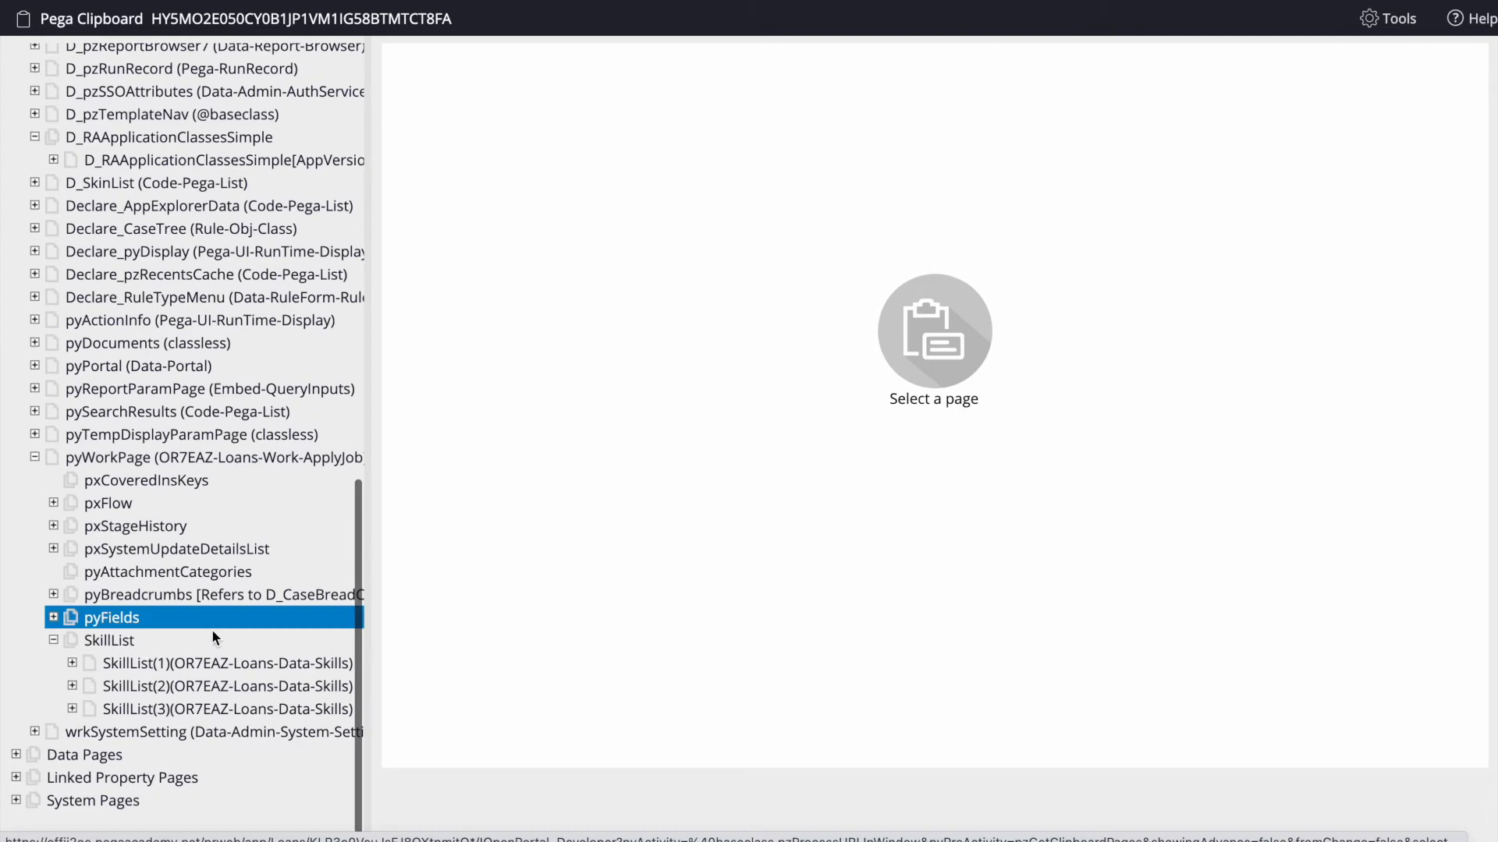
# Step: Inspect the property values of the SkillList(1), SkillList(2) and SkillList(3) clipboard pages
pyautogui.click(142, 662)
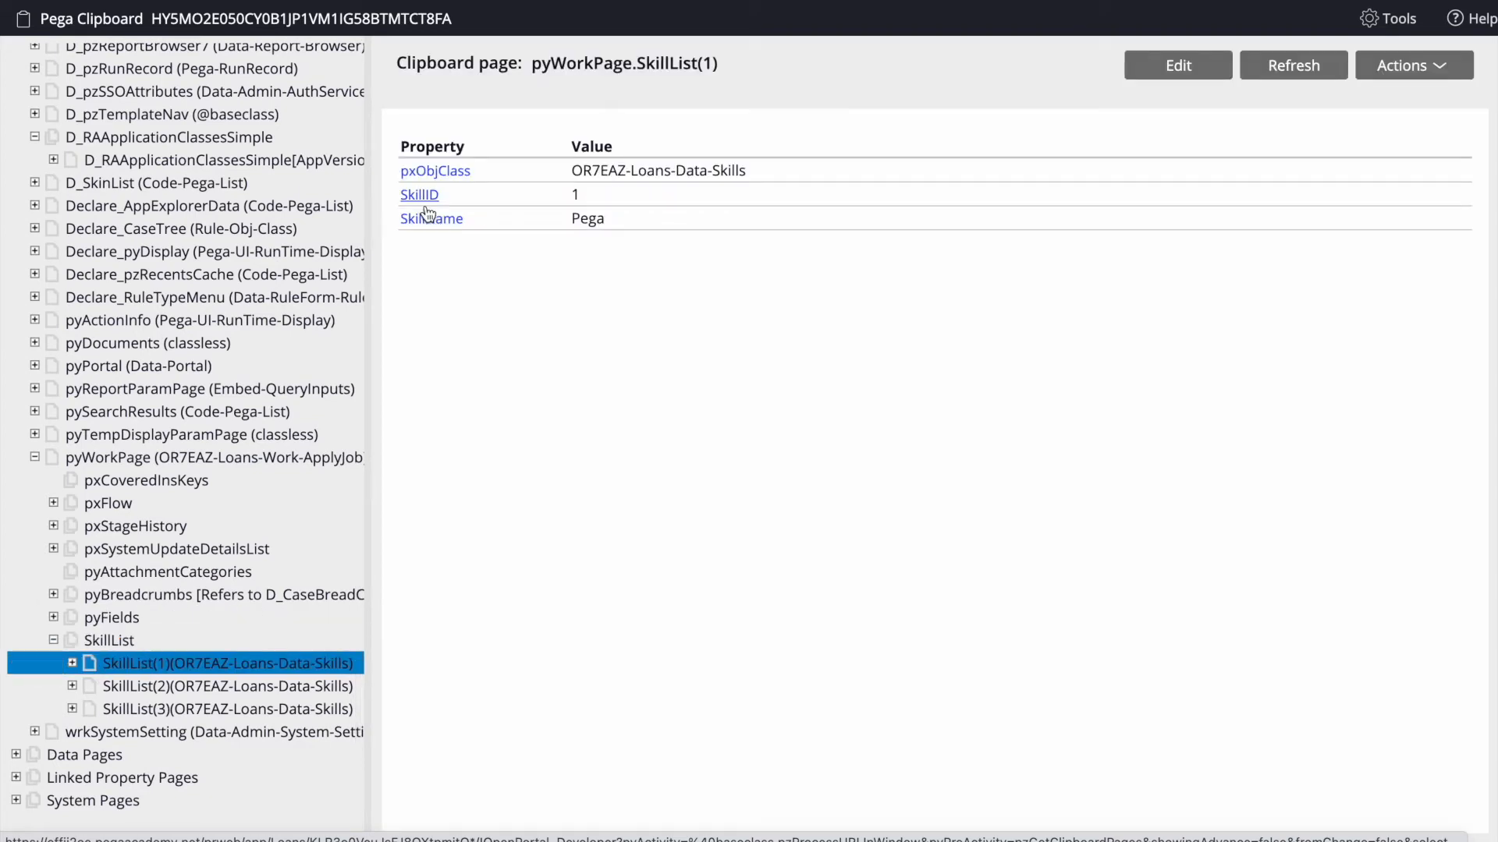
pyautogui.click(117, 687)
pyautogui.click(139, 710)
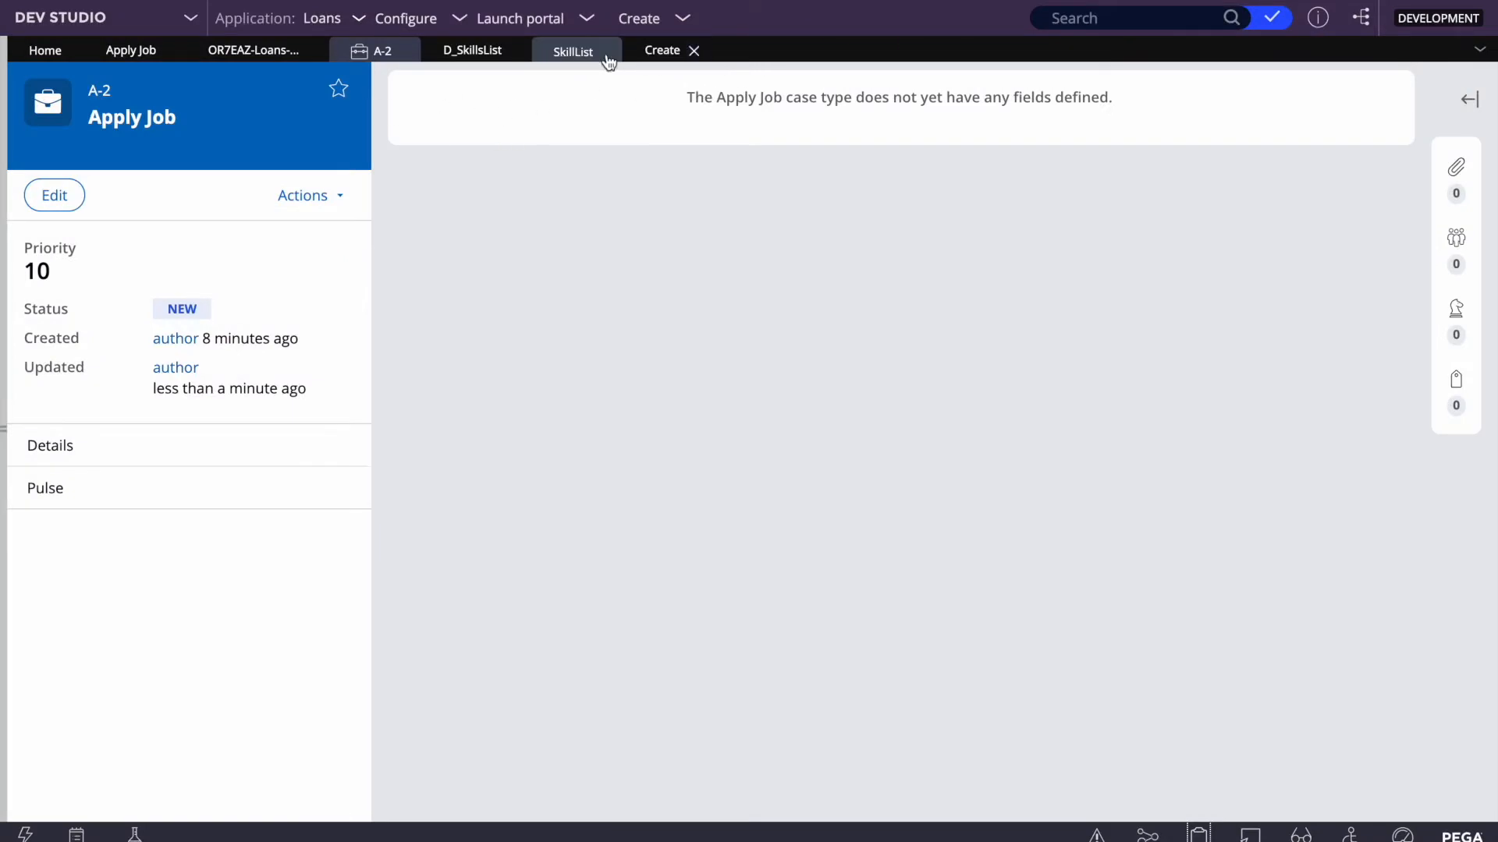
pyautogui.click(575, 51)
pyautogui.click(659, 52)
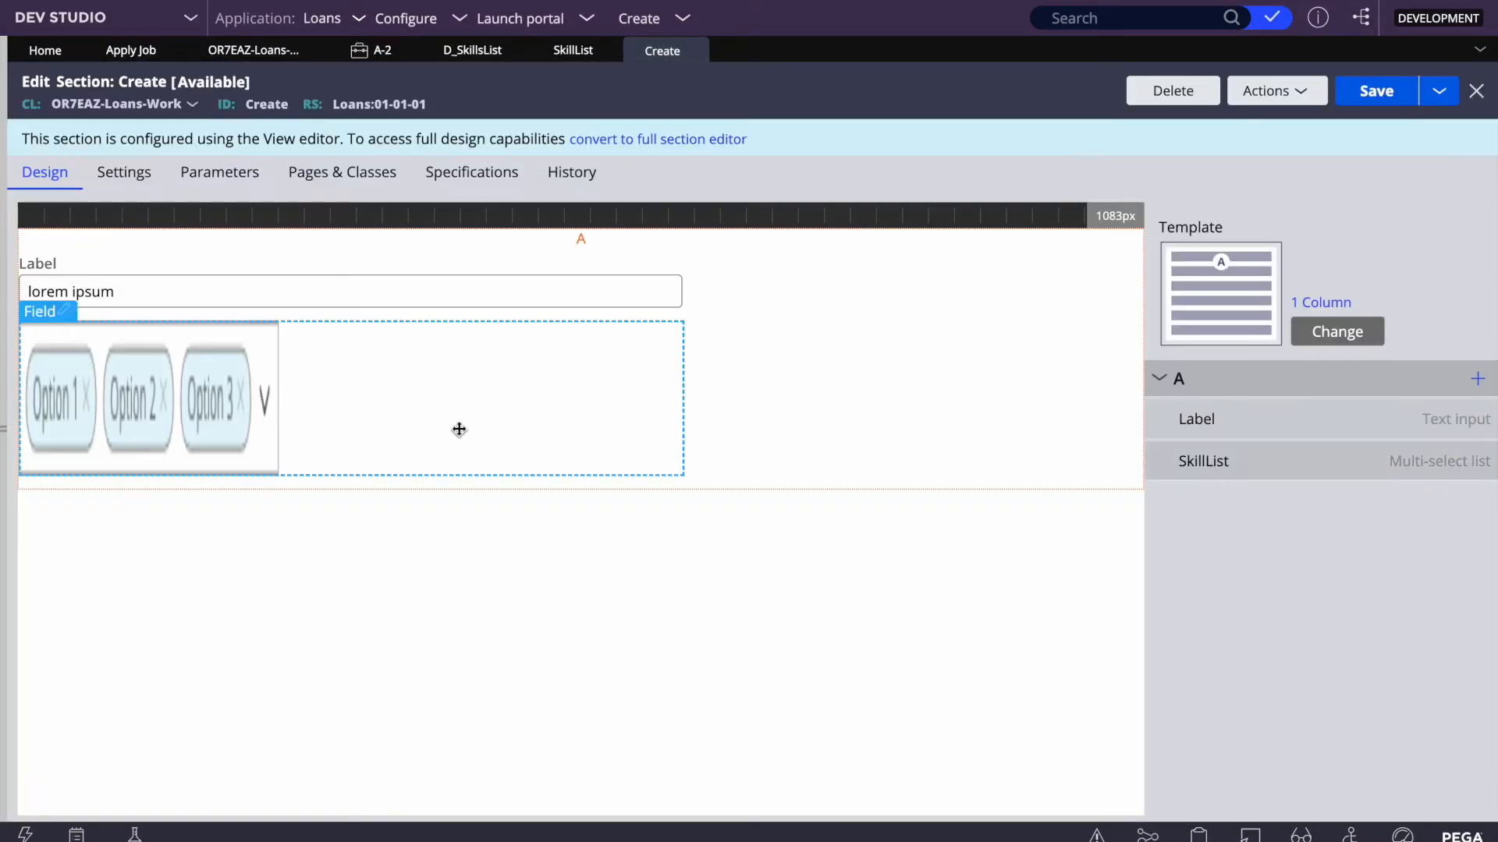
pyautogui.click(651, 22)
pyautogui.moveTo(695, 44)
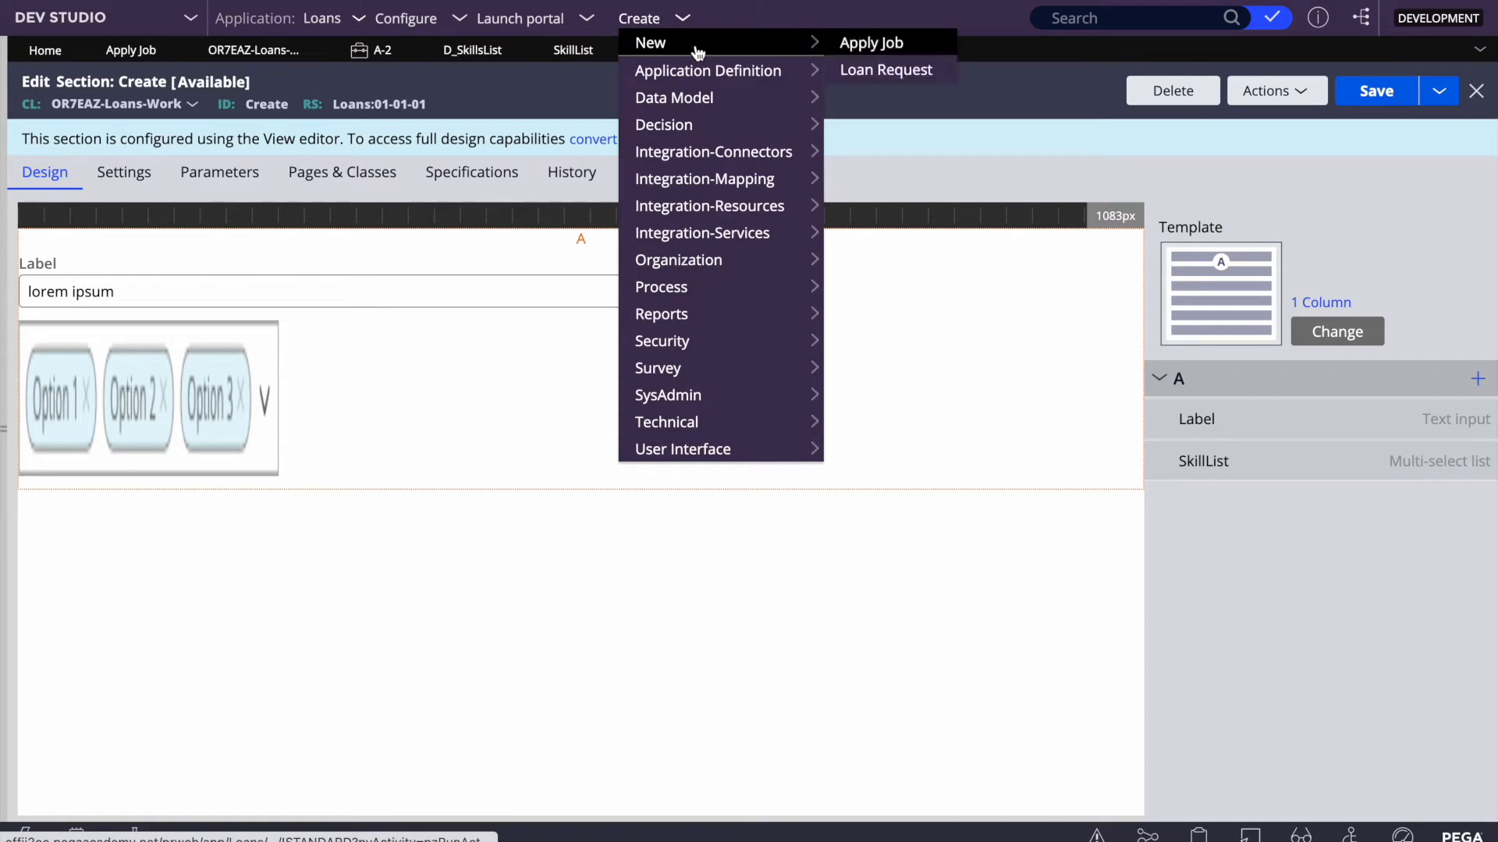
pyautogui.click(850, 68)
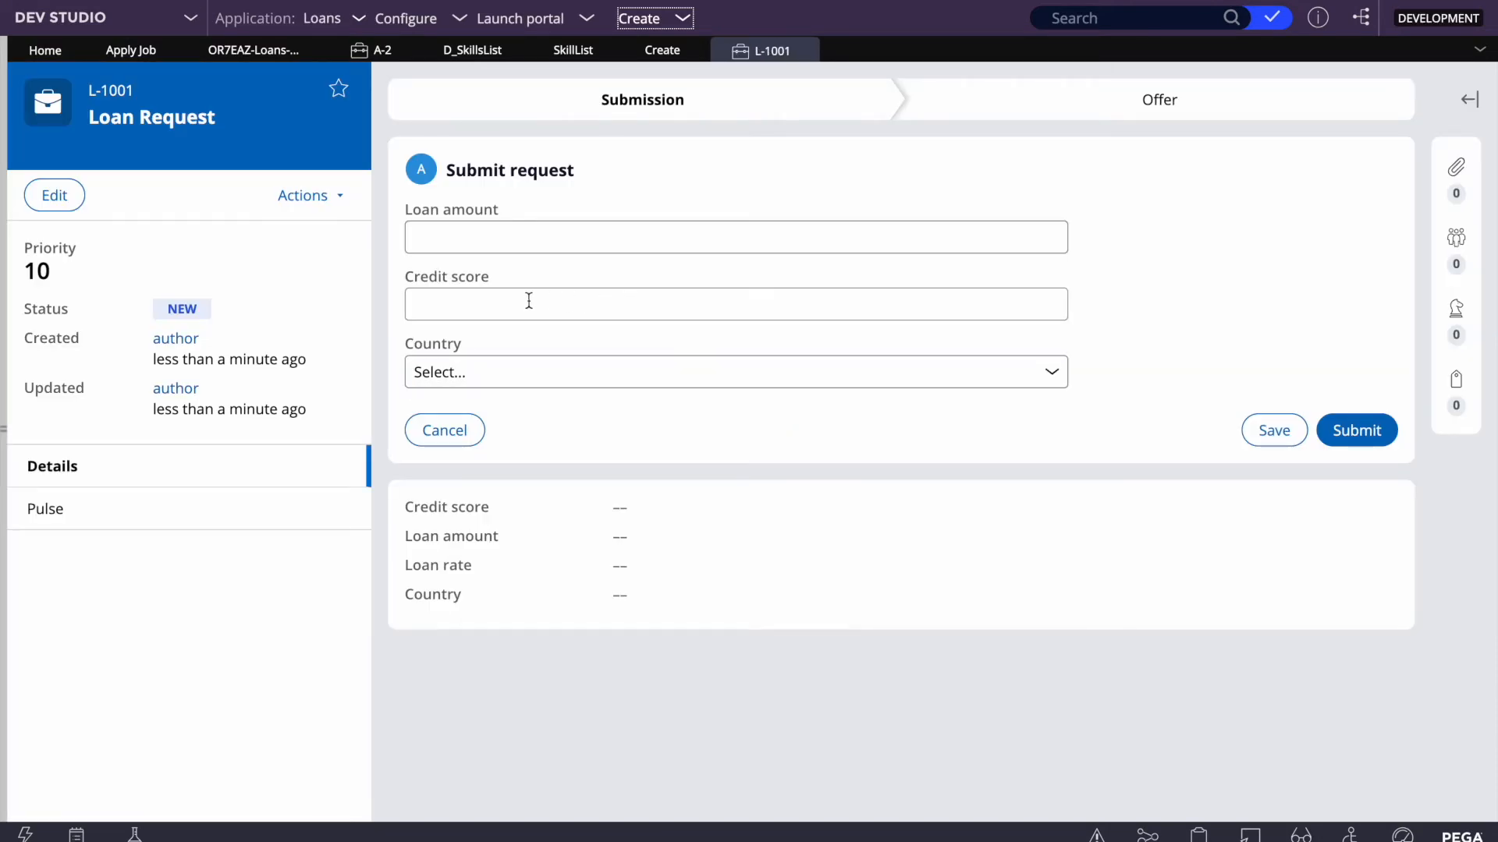
pyautogui.click(804, 51)
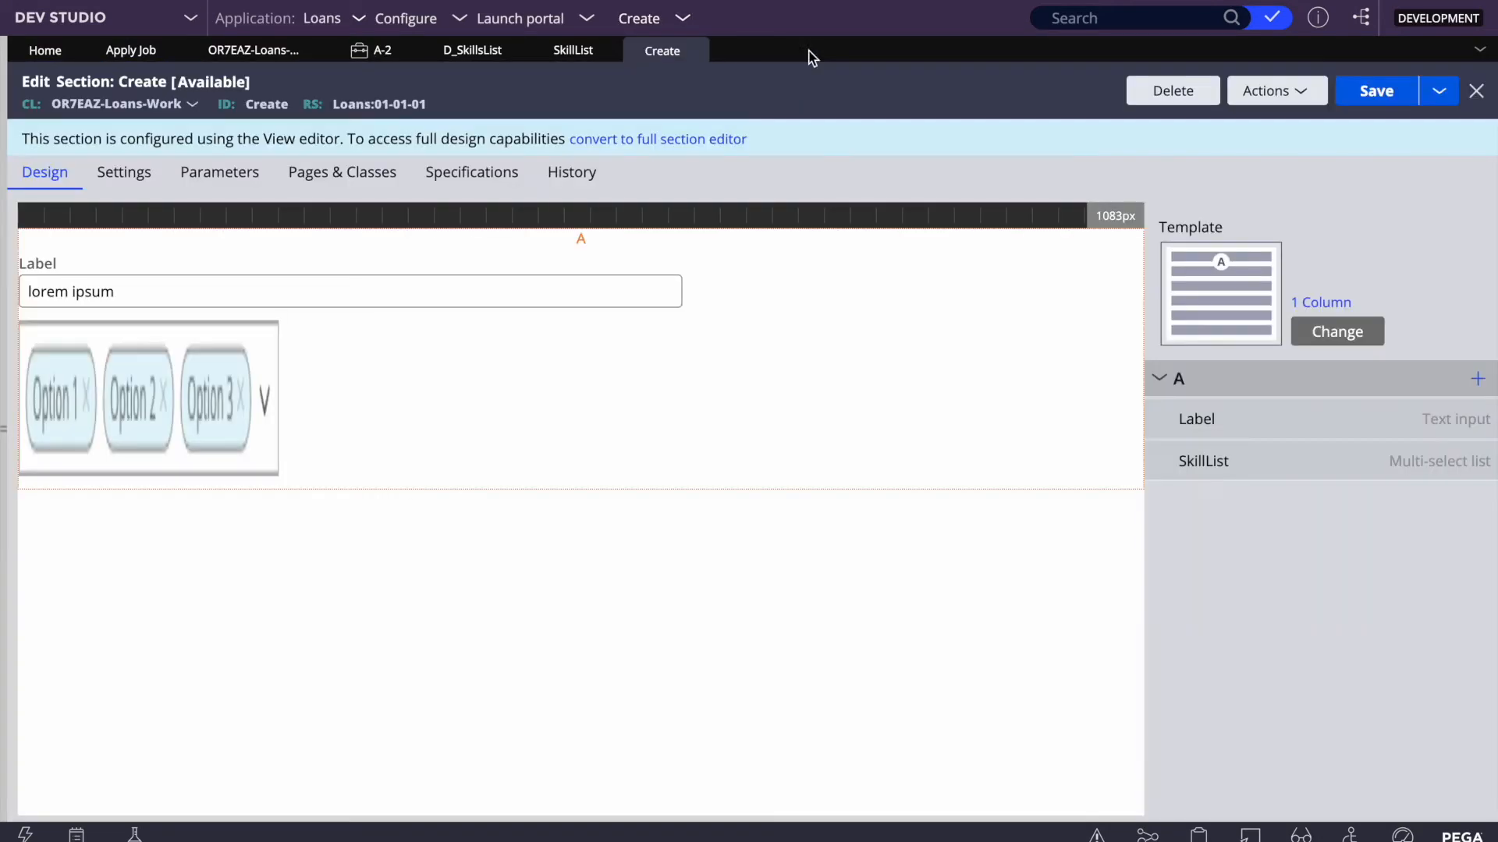
# Step: Create a new Apply Job case from Dev Studio
pyautogui.click(639, 18)
pyautogui.moveTo(694, 60)
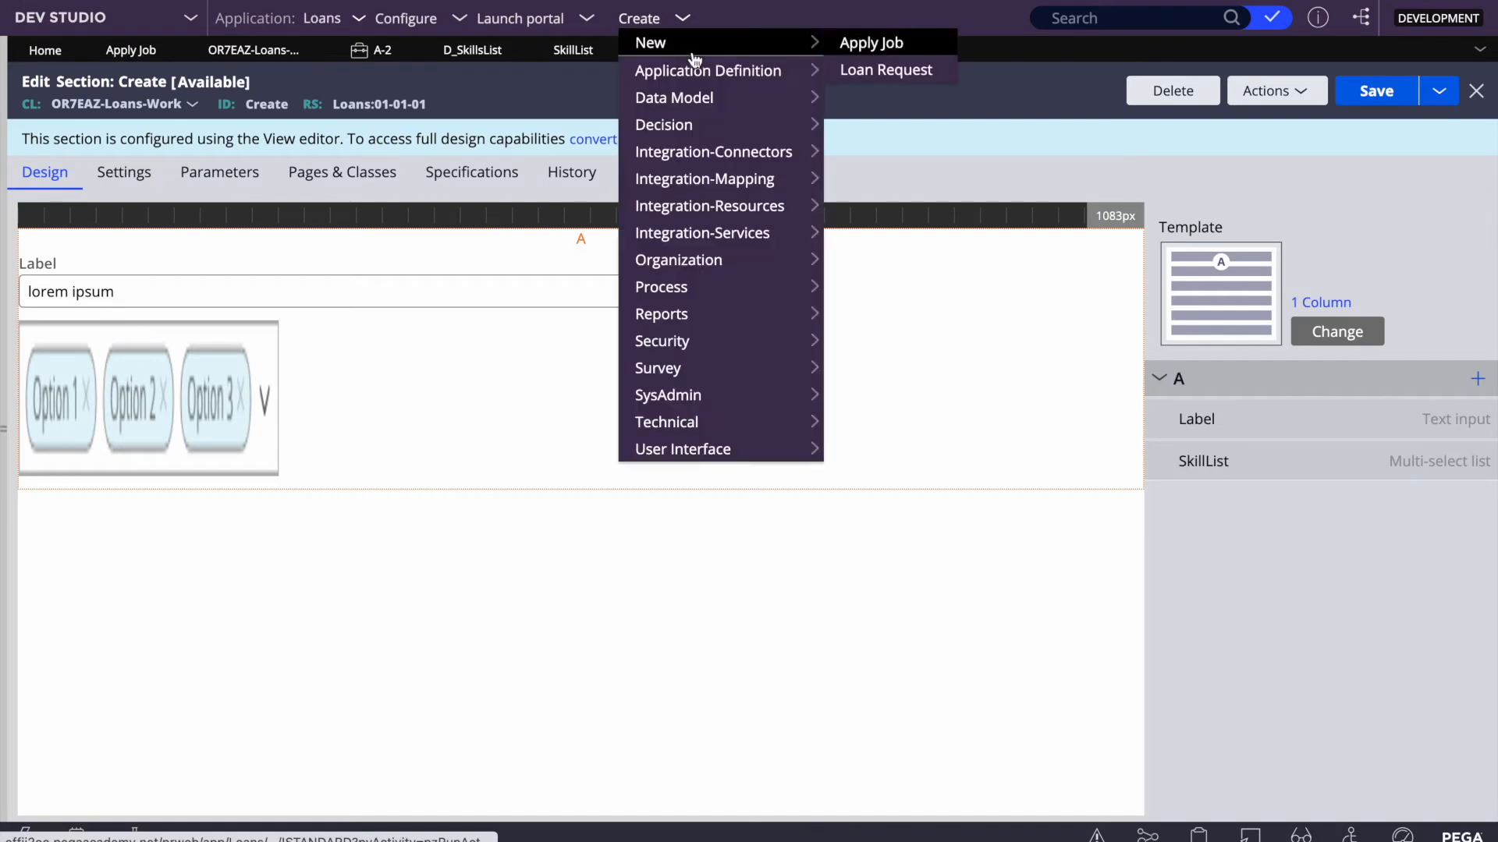
pyautogui.click(866, 45)
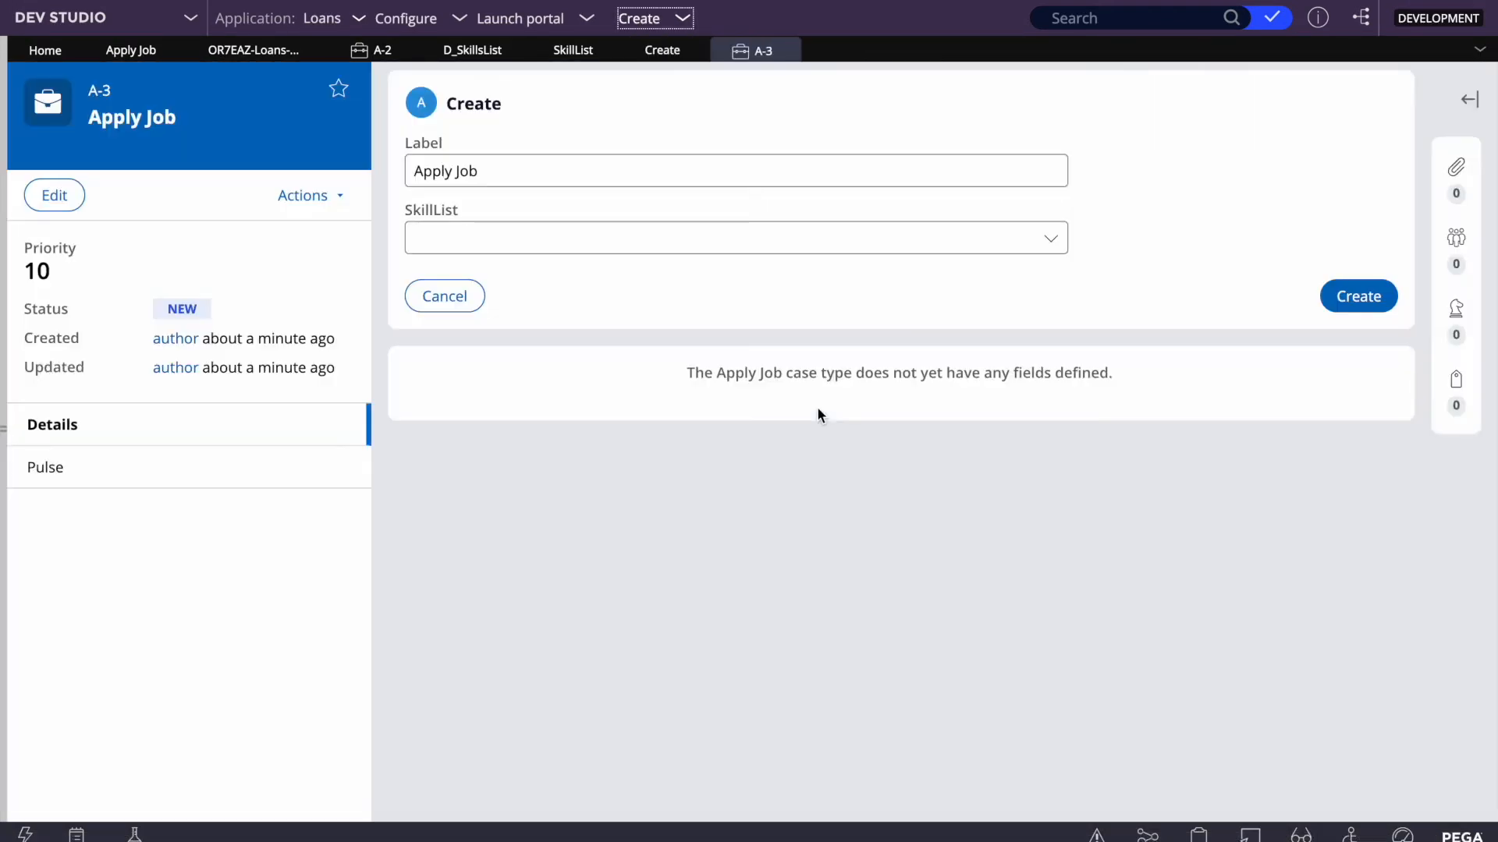
# Step: Enter the unlisted value PEGASYSTEM in SkillList and submit the new Apply Job case's Create form
pyautogui.click(467, 226)
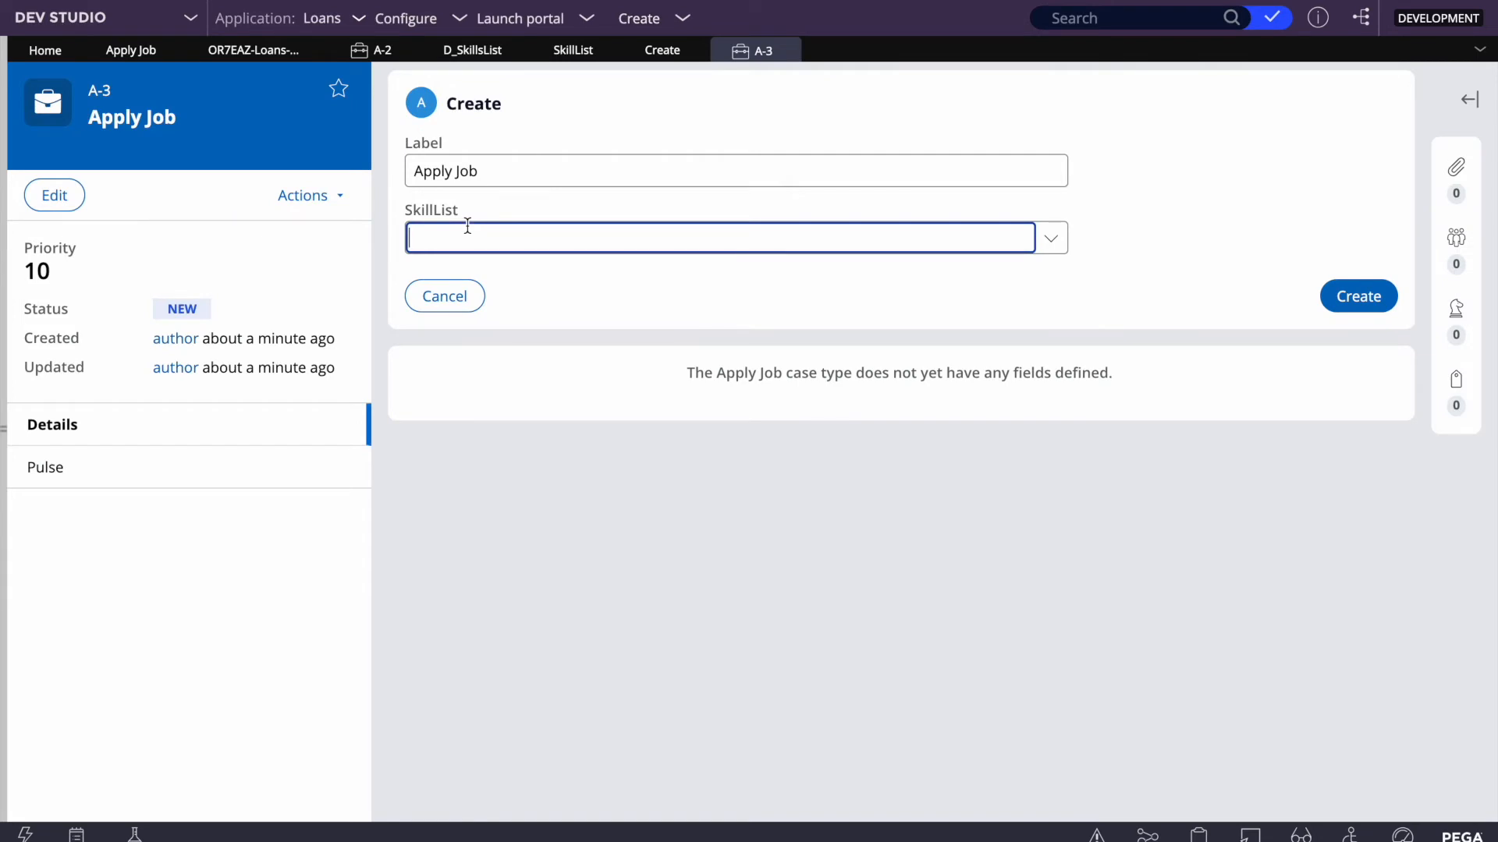
pyautogui.write('PEGA')
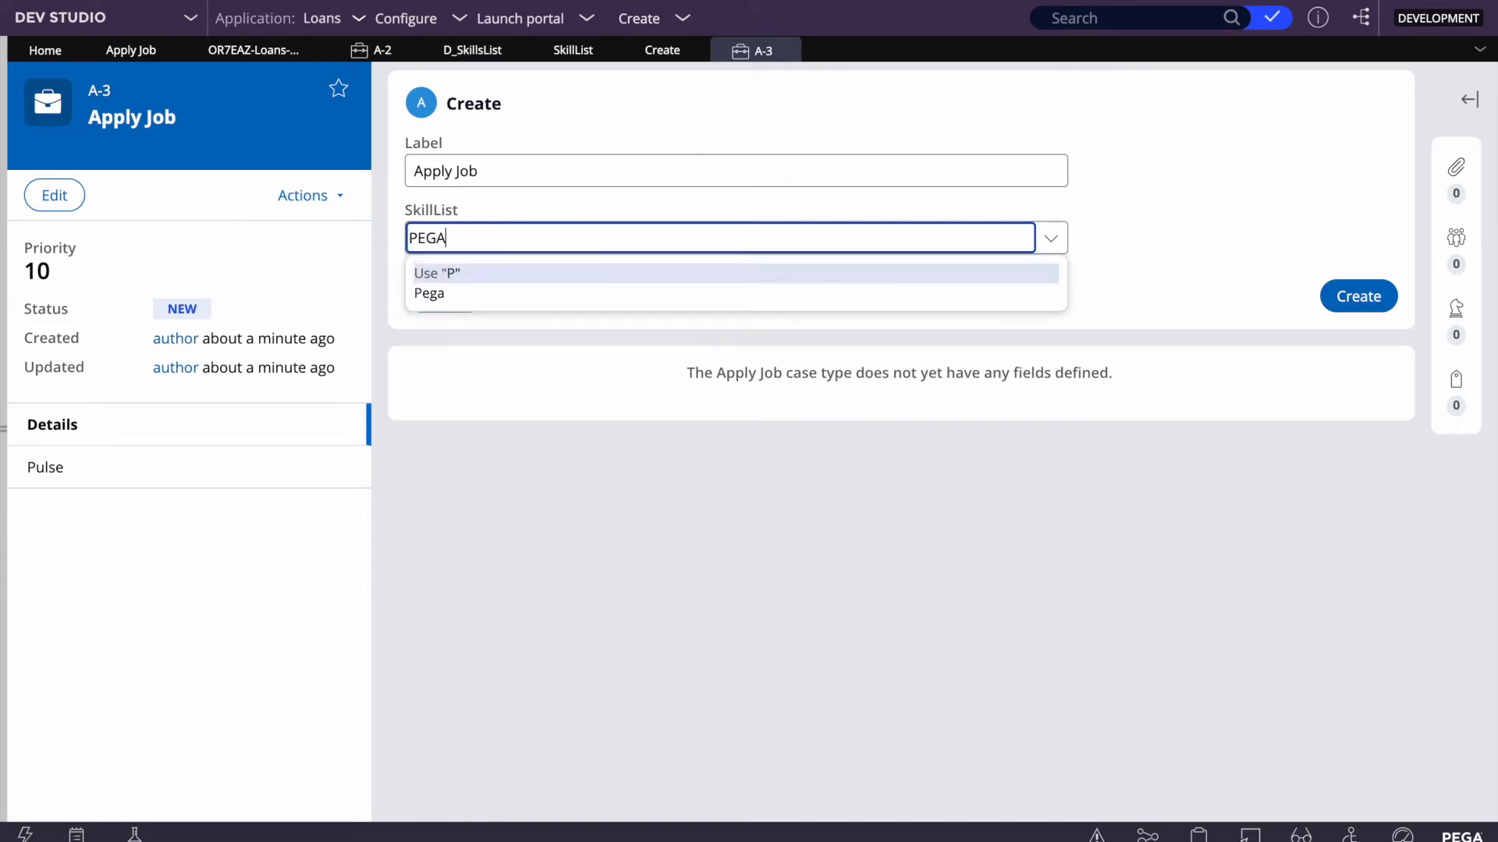
pyautogui.write('SYSTEM')
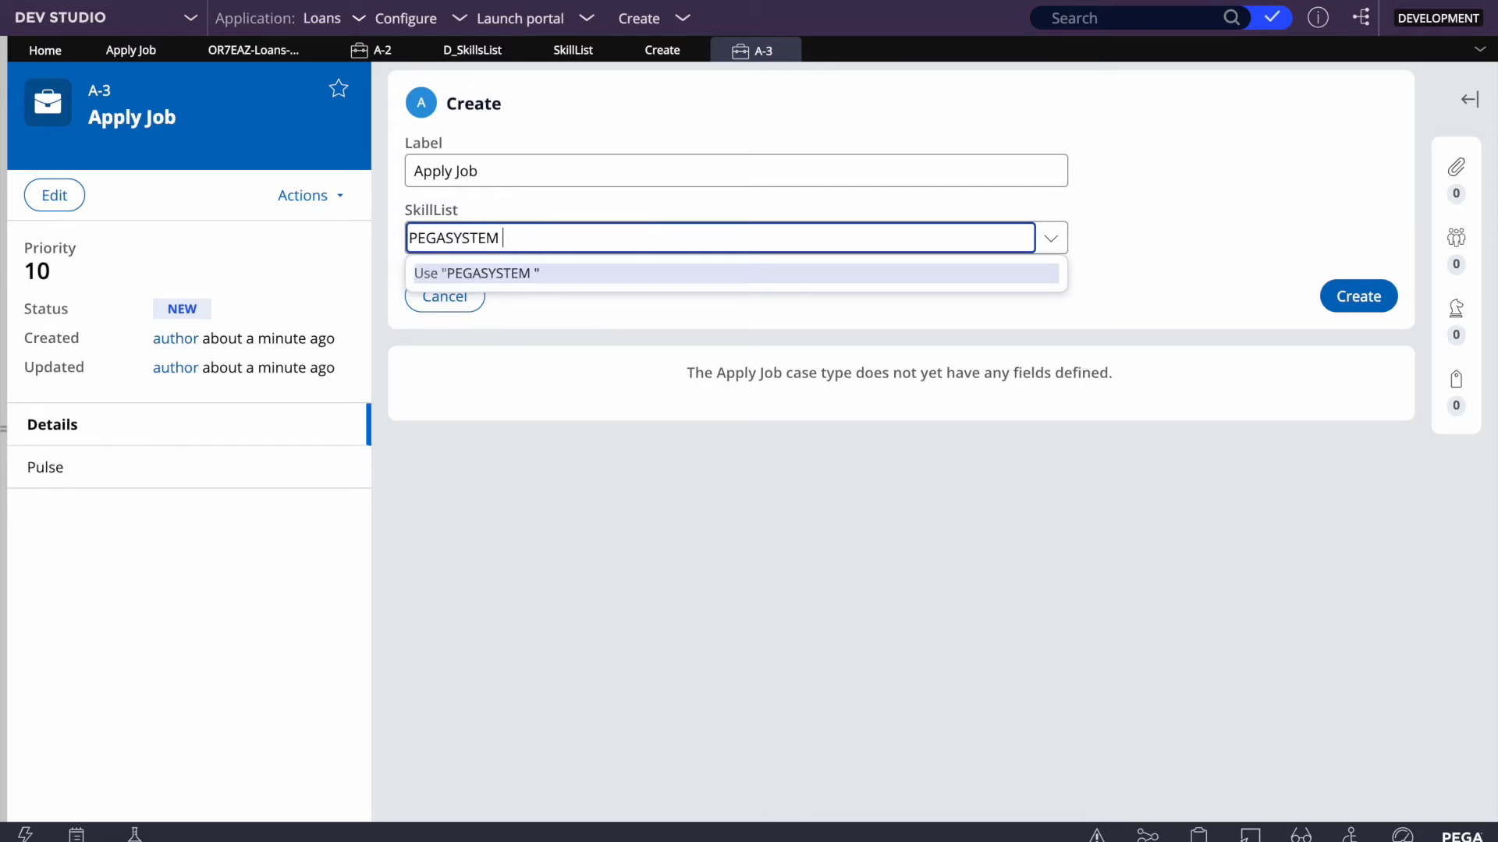
pyautogui.click(980, 599)
pyautogui.click(1355, 296)
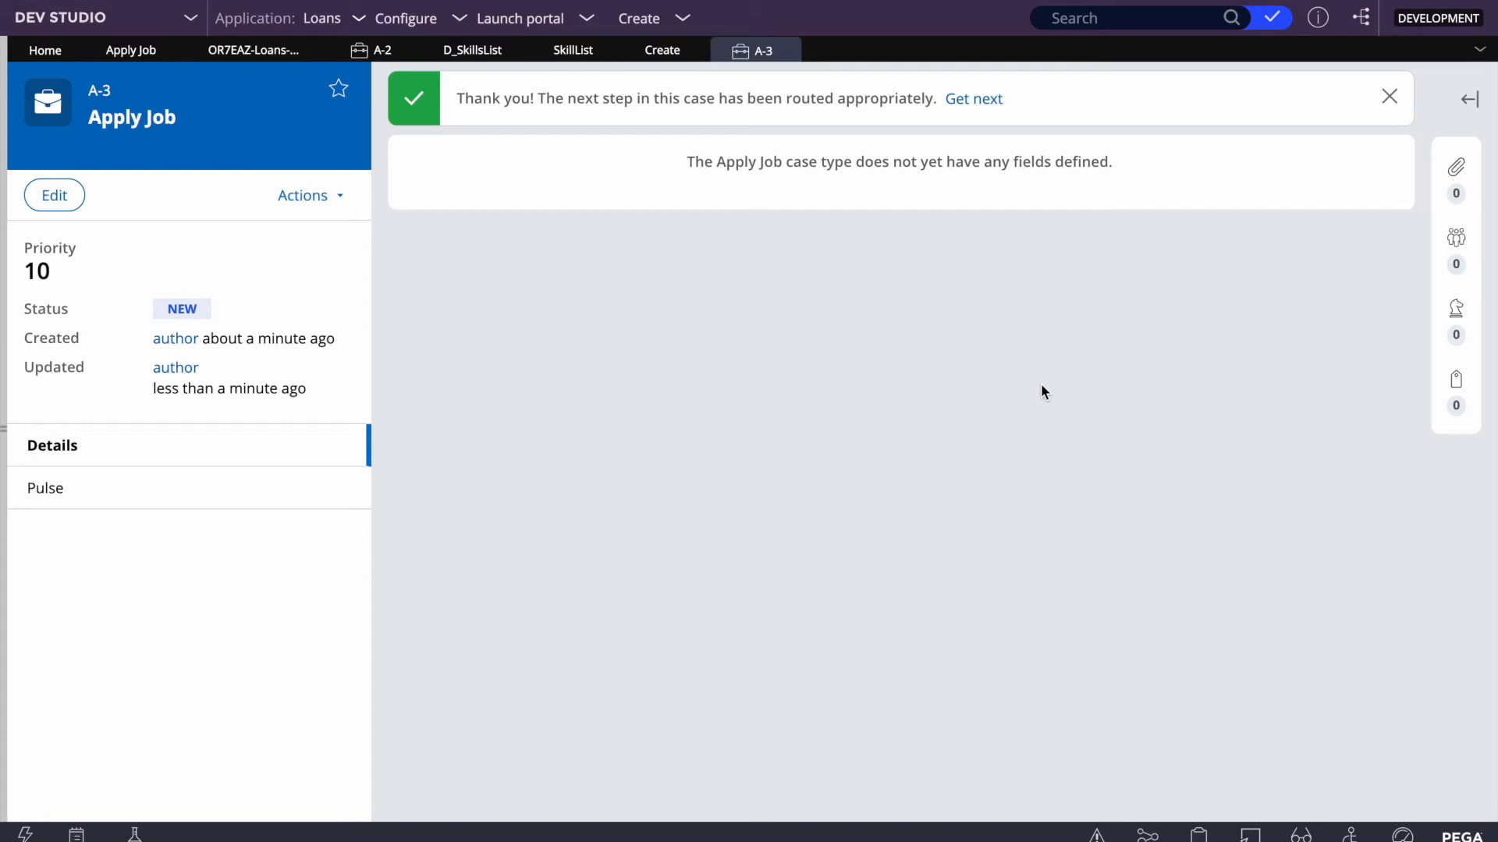
# Step: Open the Clipboard for the A-3 case and check the SkillList page list under pyWorkPage for entries
pyautogui.click(1199, 833)
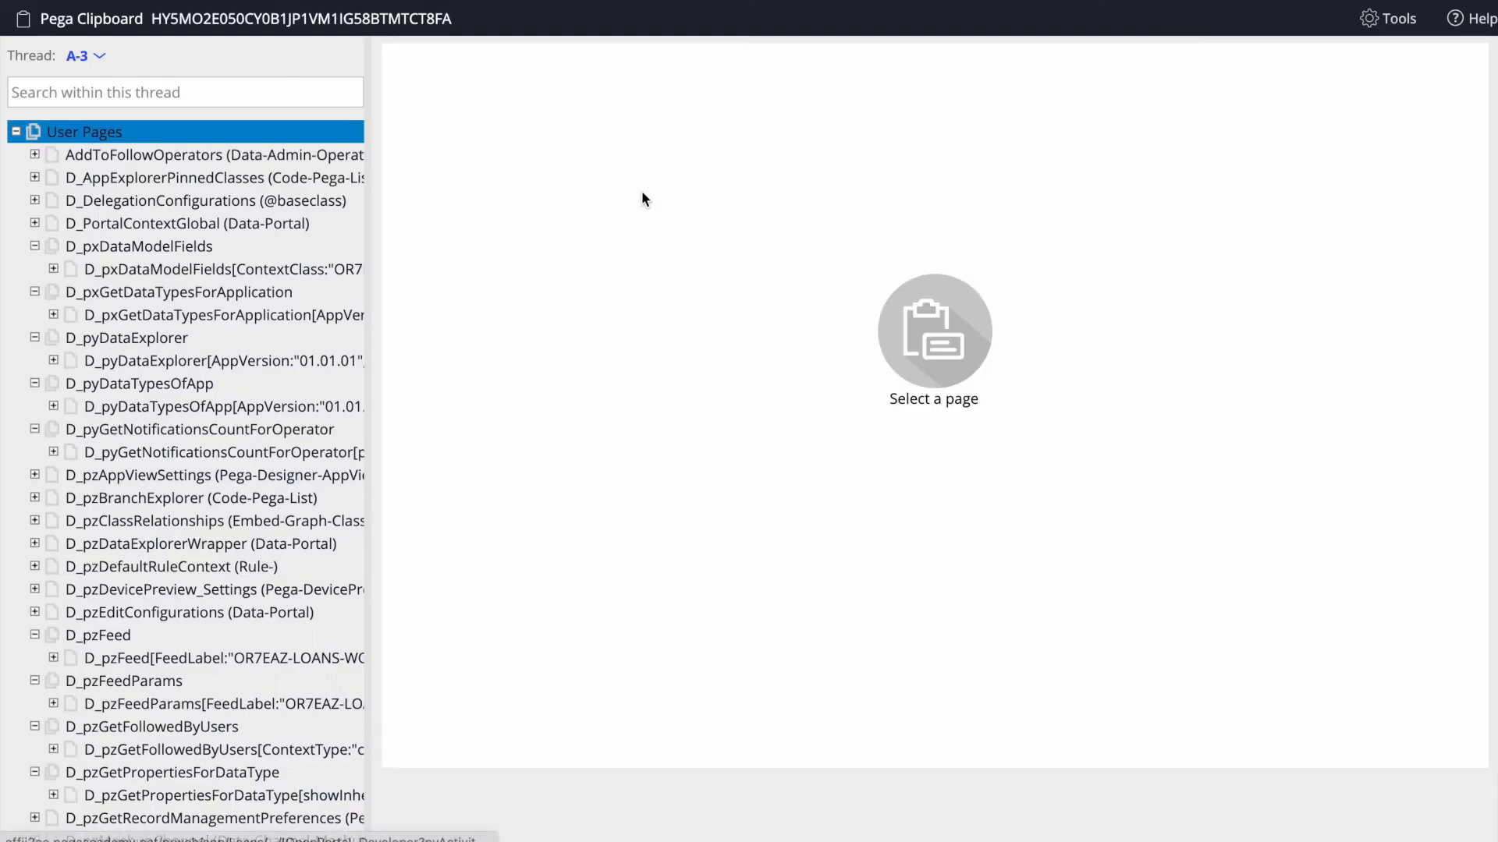
pyautogui.scroll(-10, 236, 574)
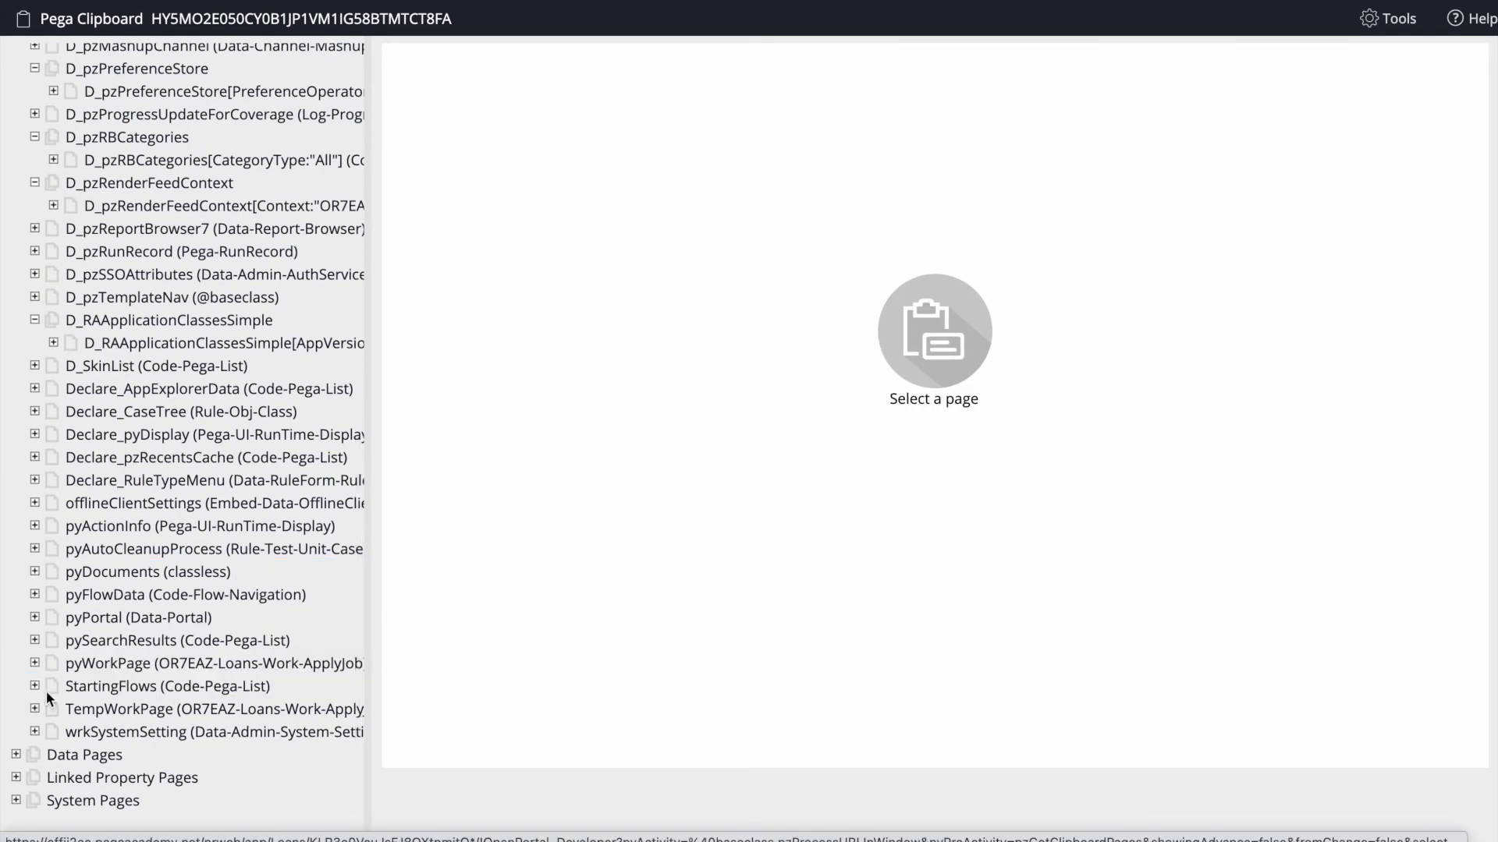
pyautogui.click(35, 663)
pyautogui.scroll(-3, 37, 664)
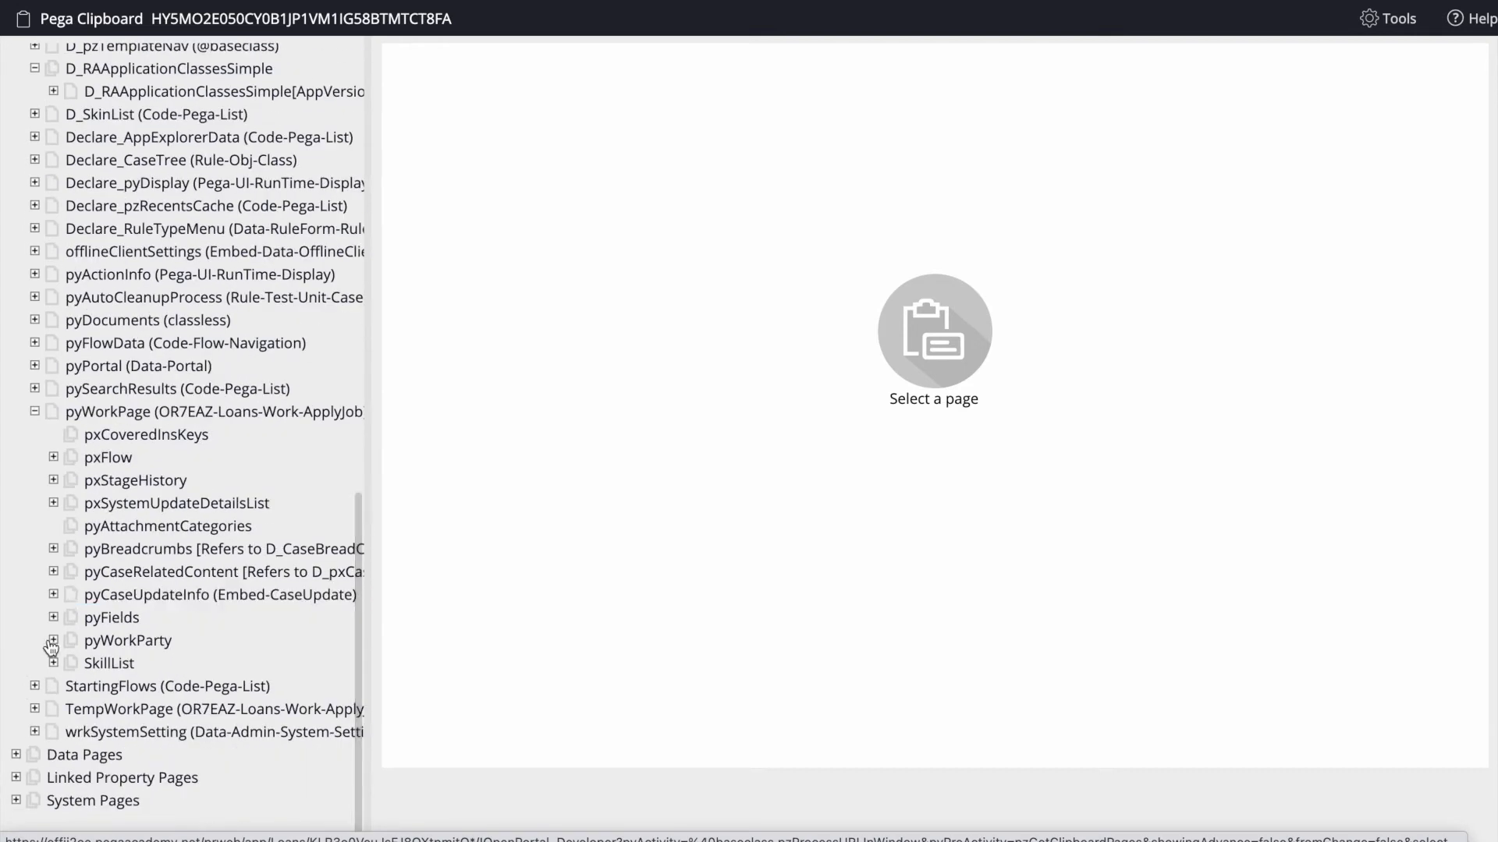
pyautogui.click(91, 665)
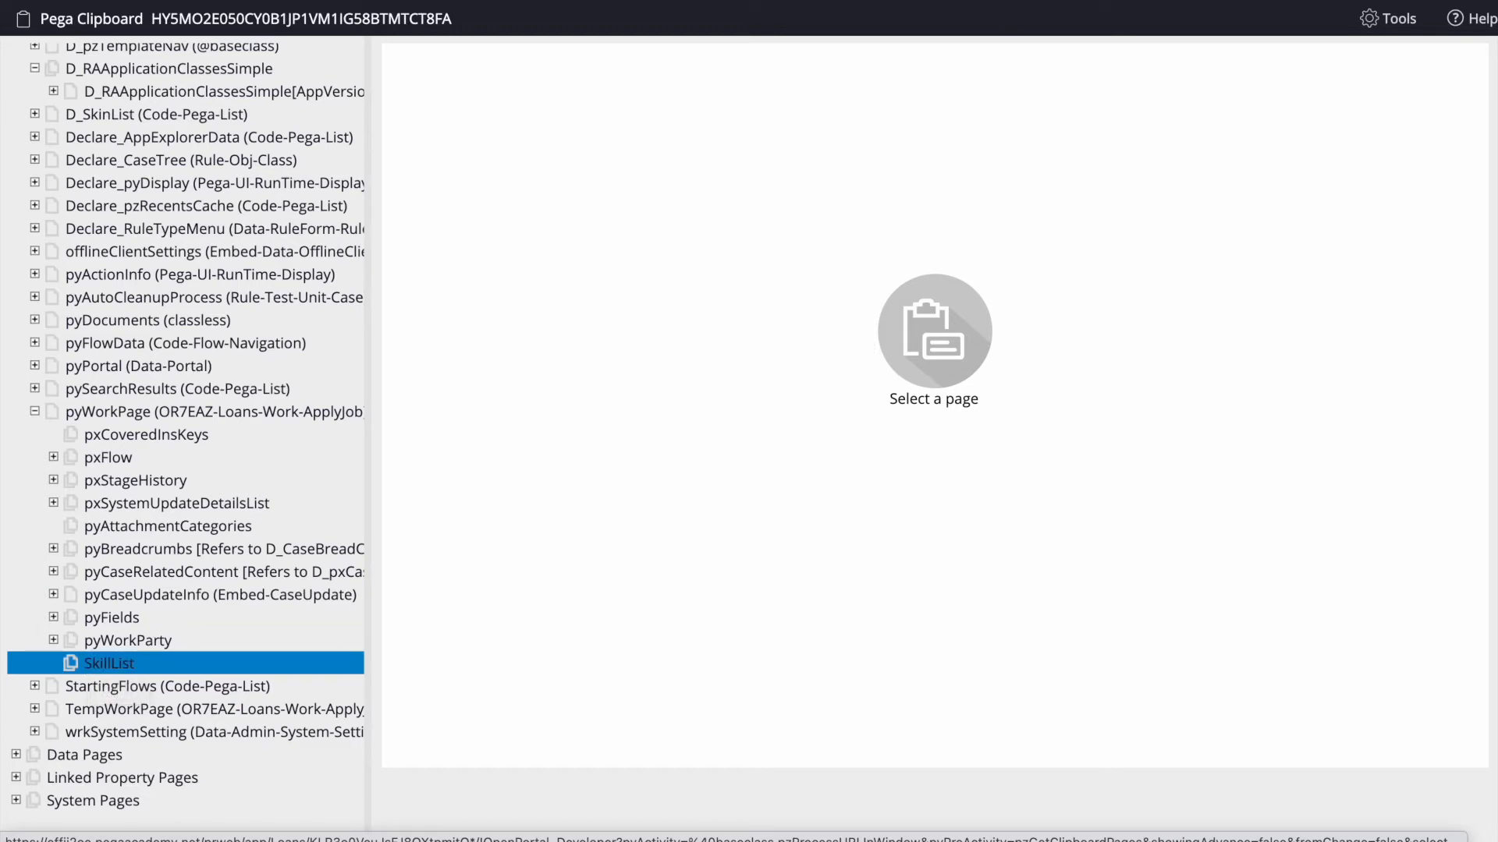
# Step: Return to Dev Studio, close the A-3 case and create another Apply Job case
pyautogui.hotkey('alt', 'Tab')
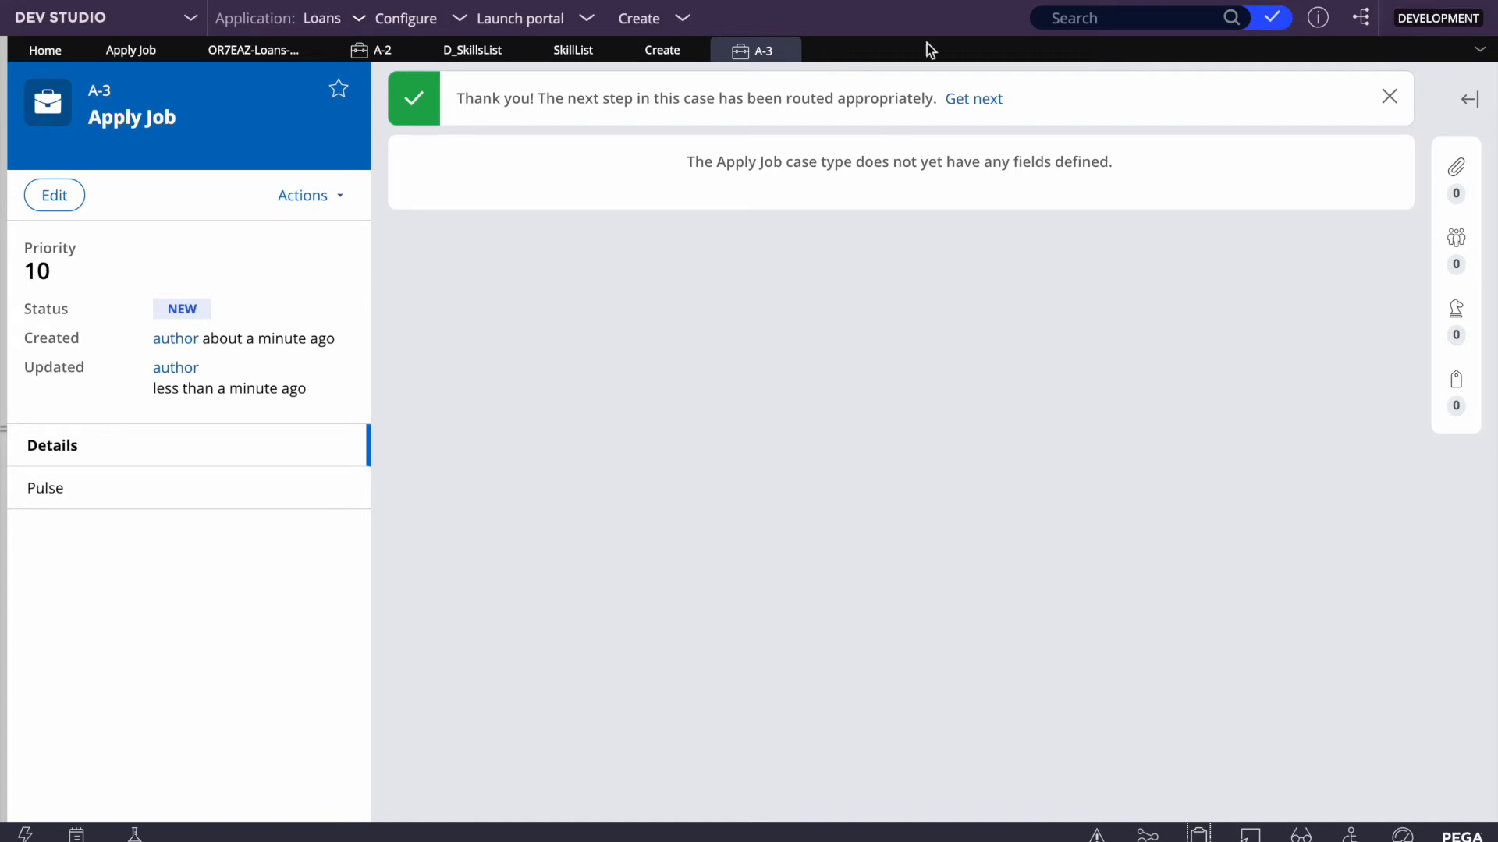
pyautogui.click(785, 51)
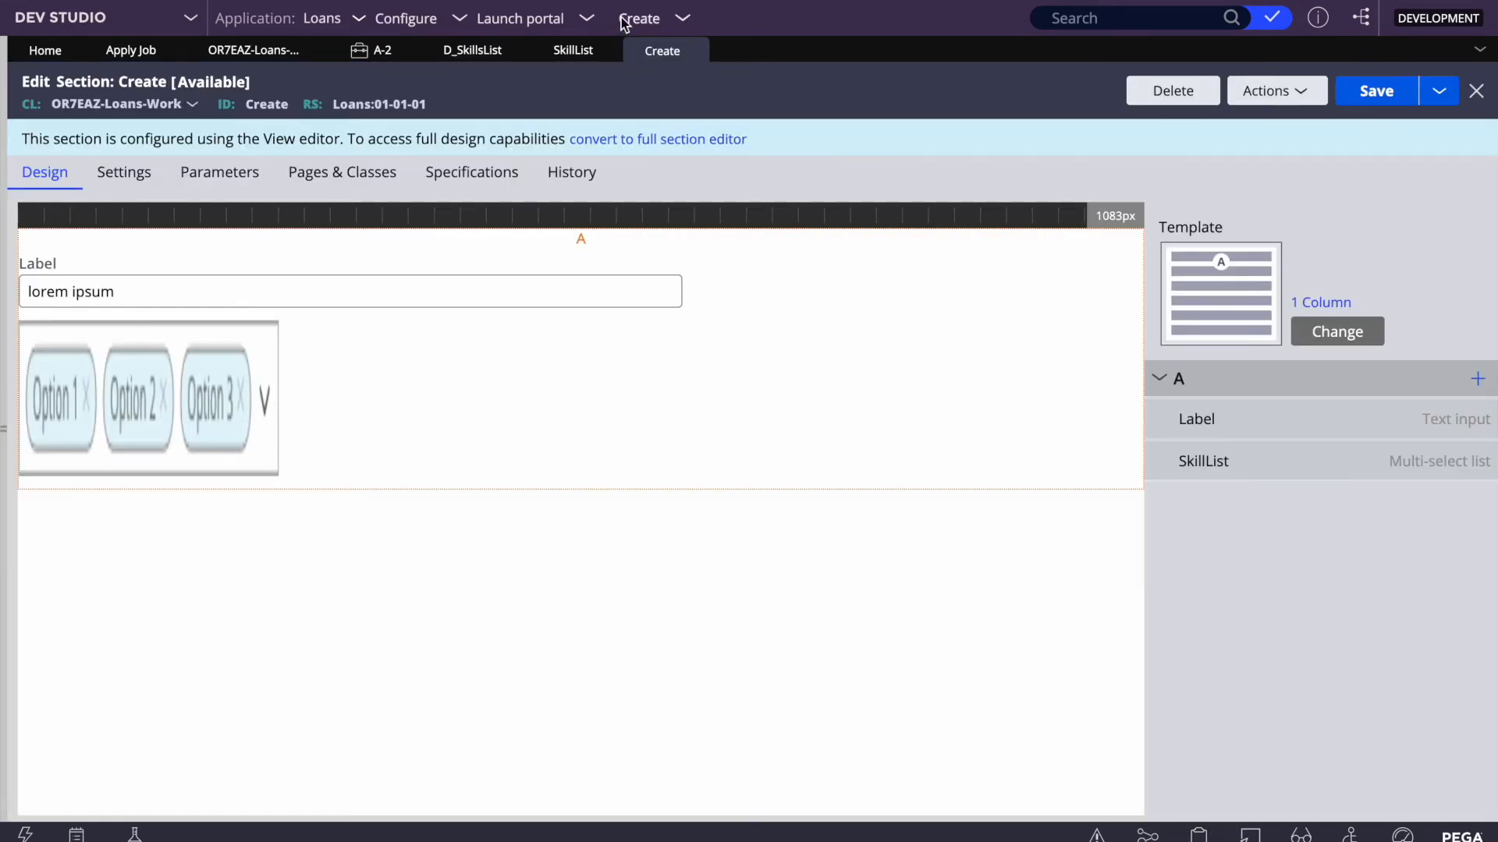
pyautogui.click(659, 21)
pyautogui.moveTo(685, 48)
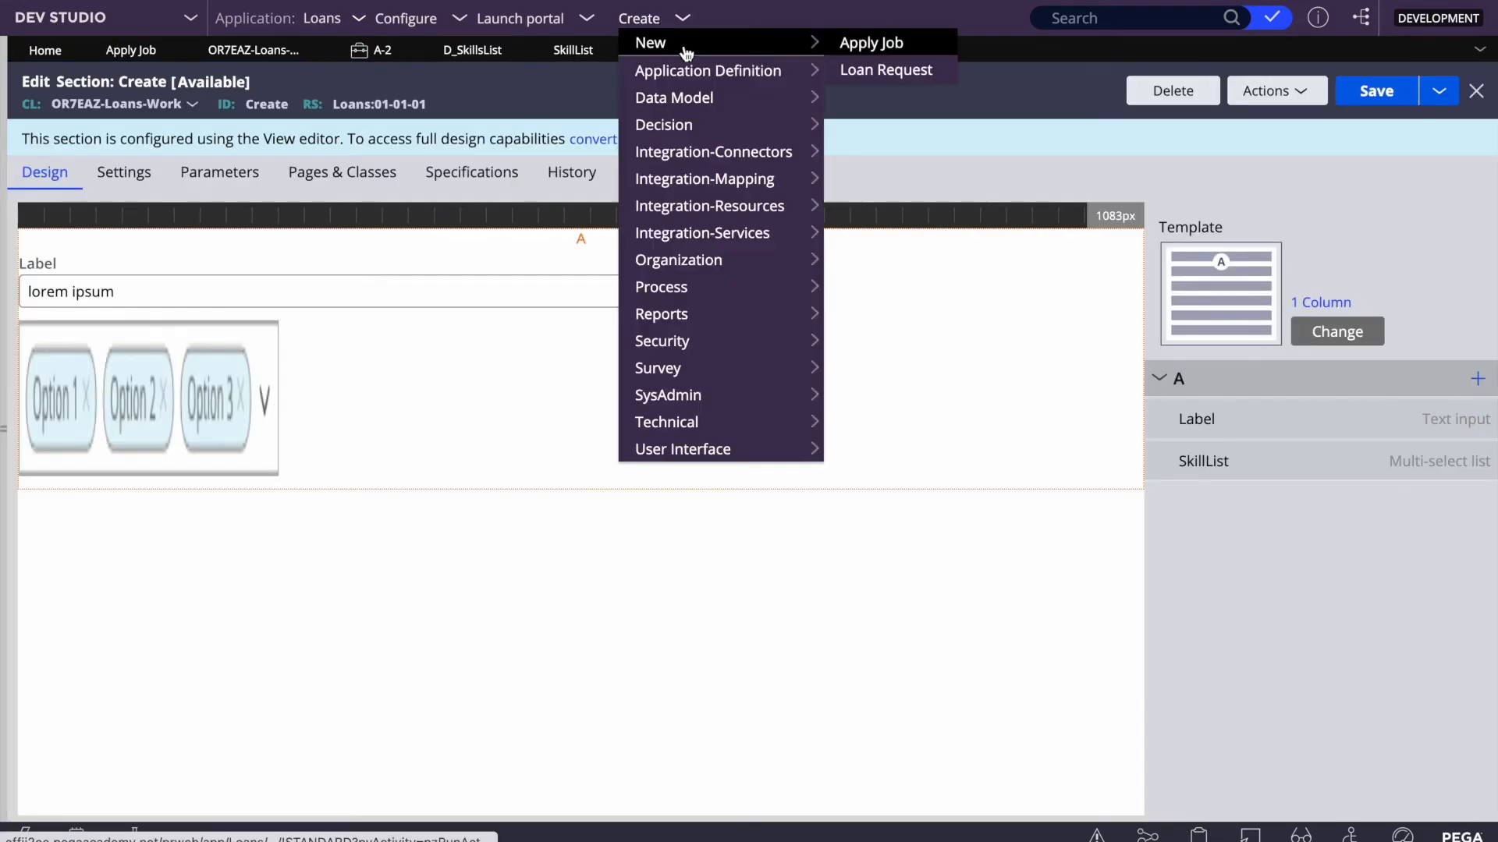
pyautogui.click(853, 45)
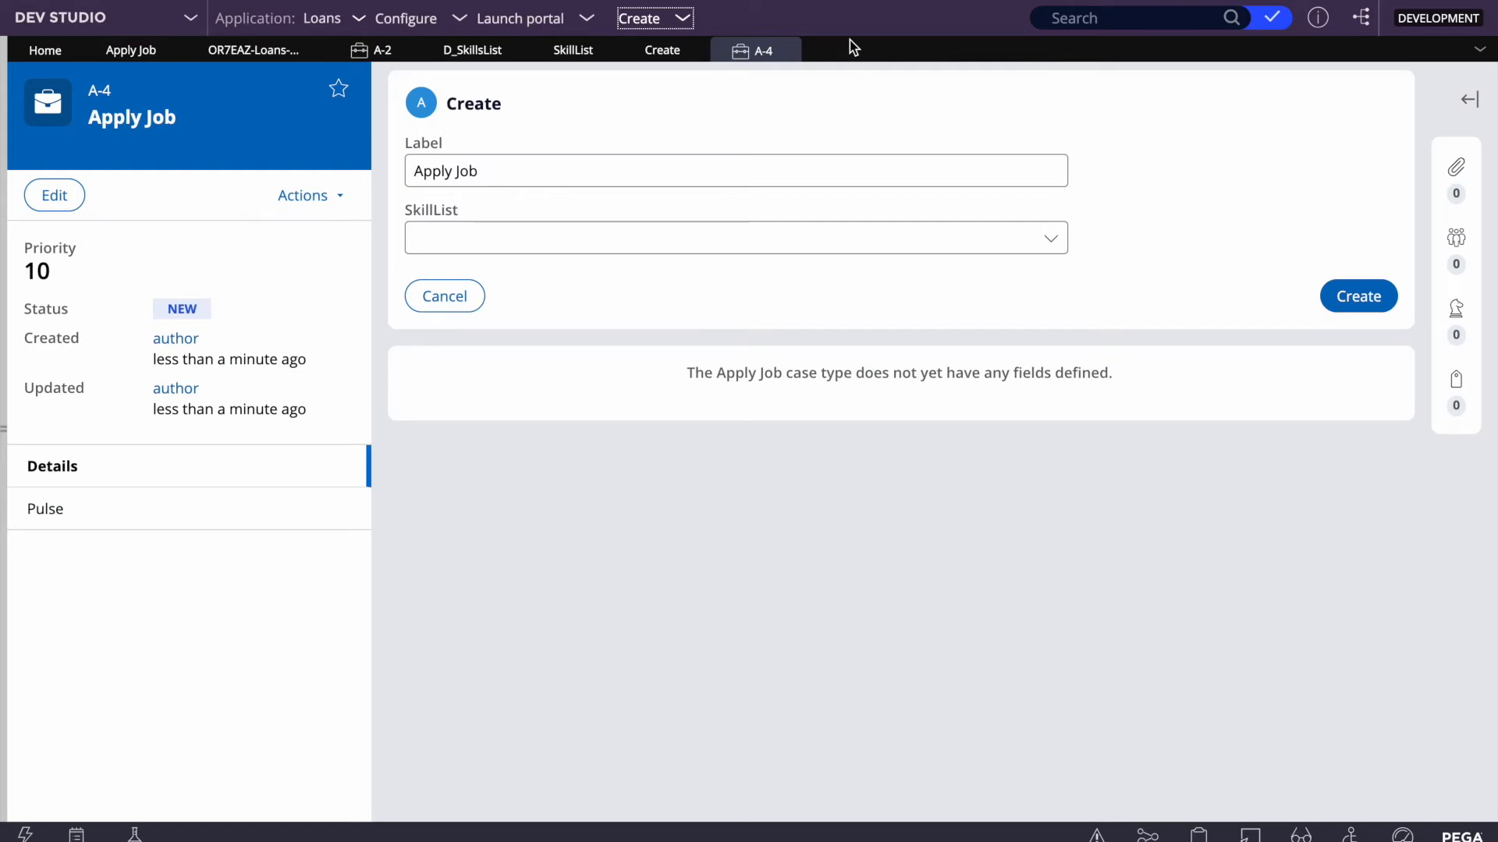
# Step: Enter PEGA as free text in SkillList and submit the A-4 case's Create form
pyautogui.click(1048, 238)
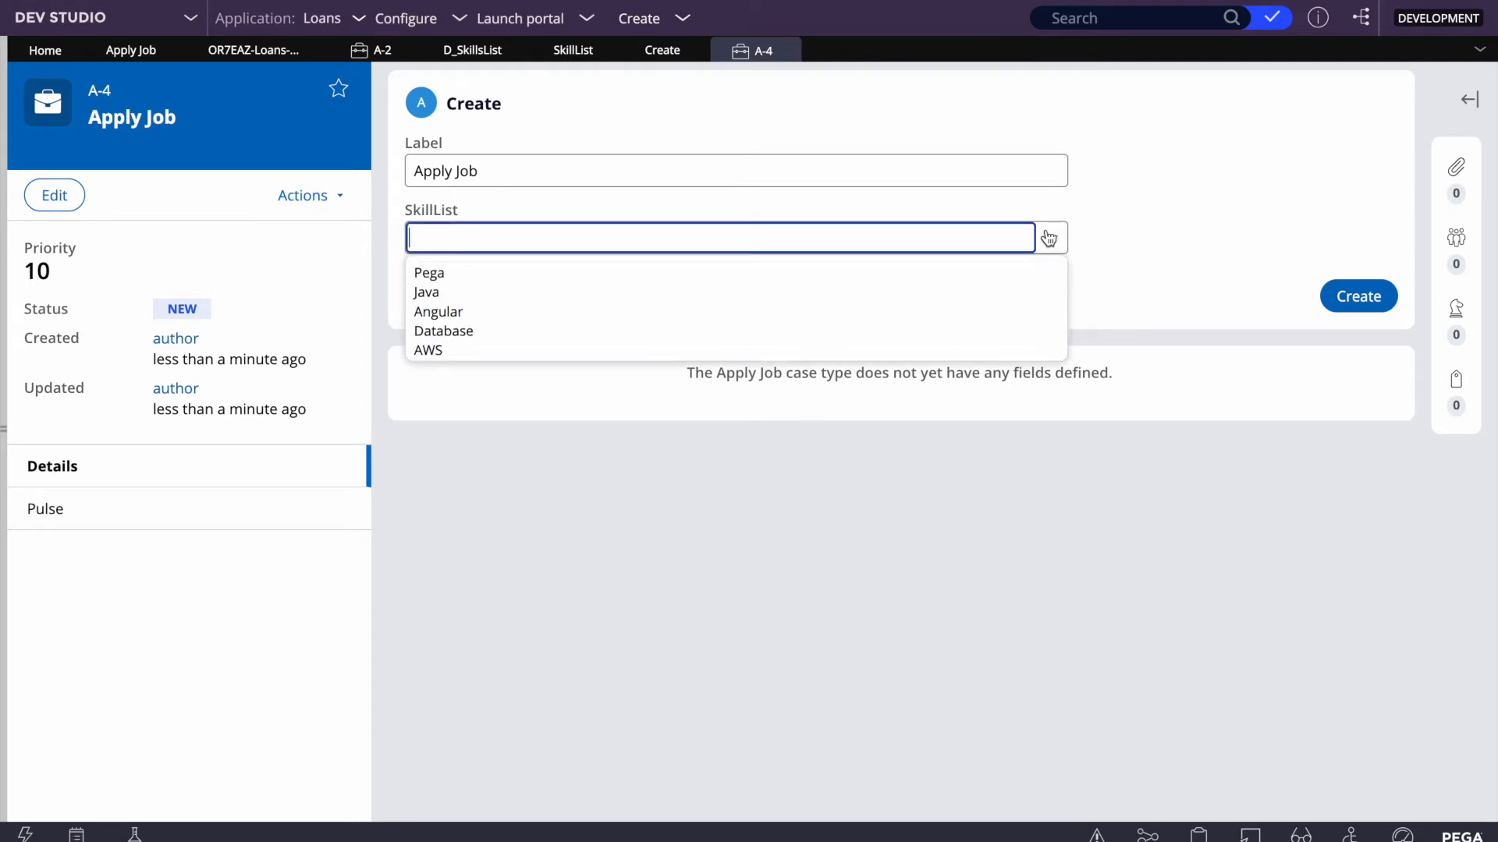
pyautogui.click(484, 281)
pyautogui.click(477, 238)
pyautogui.write('pega')
pyautogui.press('BackSpace')
pyautogui.press('BackSpace')
pyautogui.press('BackSpace')
pyautogui.press('BackSpace')
pyautogui.write('PEGA')
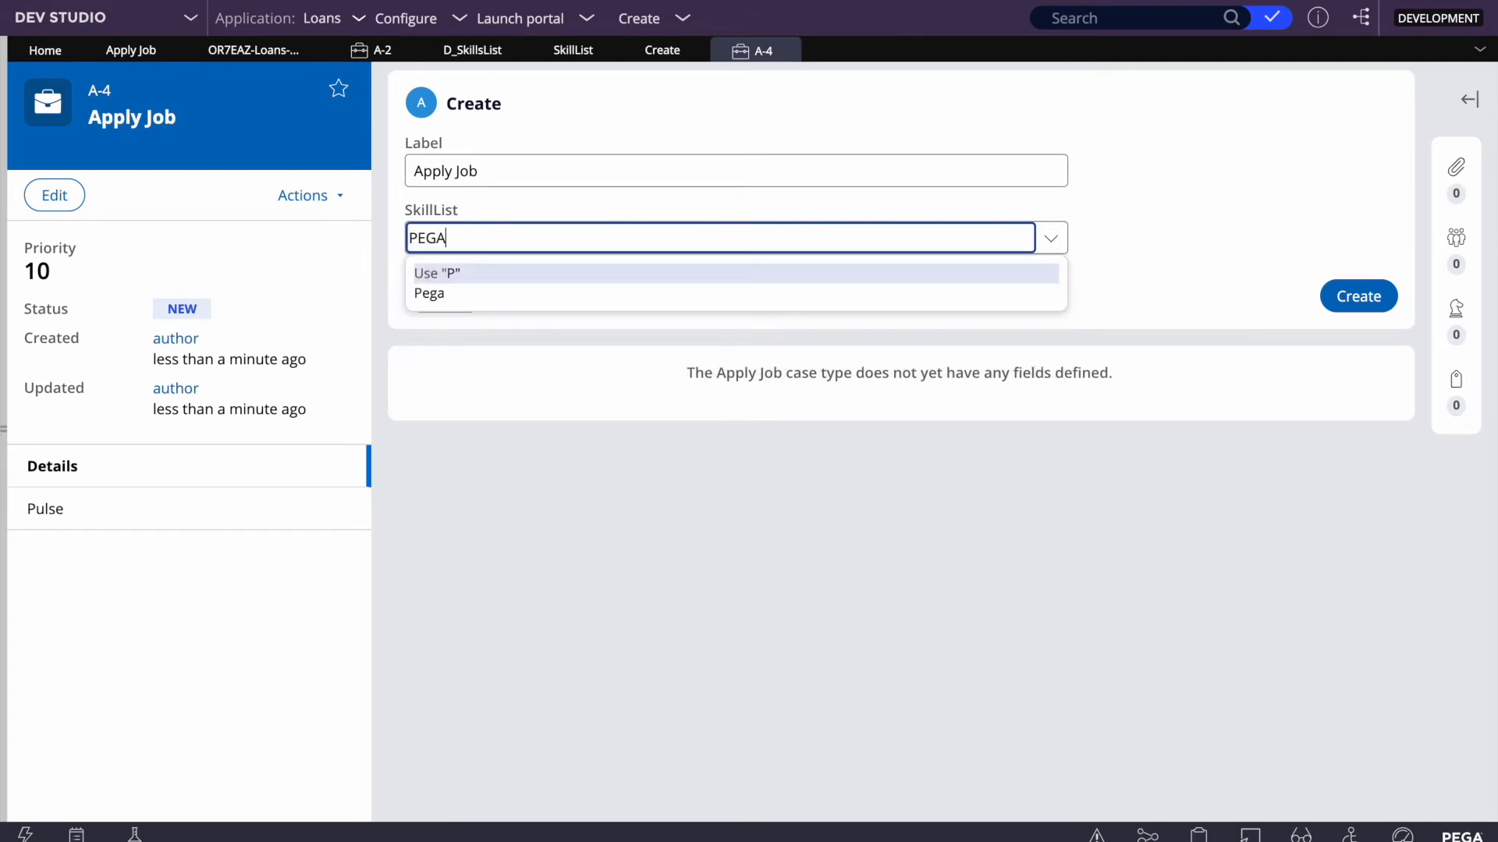
pyautogui.click(655, 489)
pyautogui.click(1373, 312)
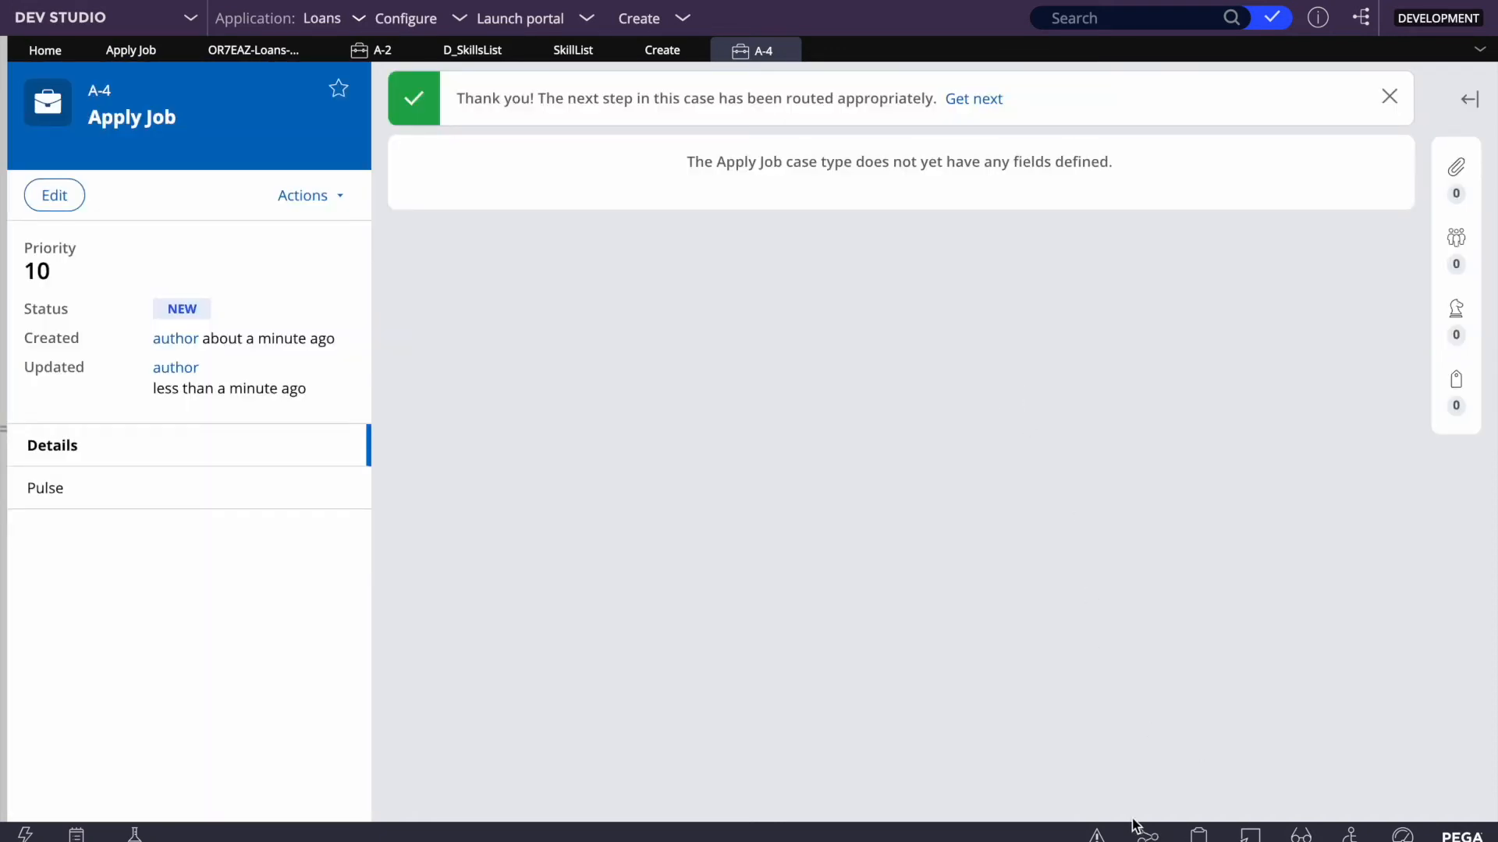
# Step: Open the Clipboard for the A-4 case, check SkillList under pyWorkPage for entries, and close the Clipboard
pyautogui.click(1199, 835)
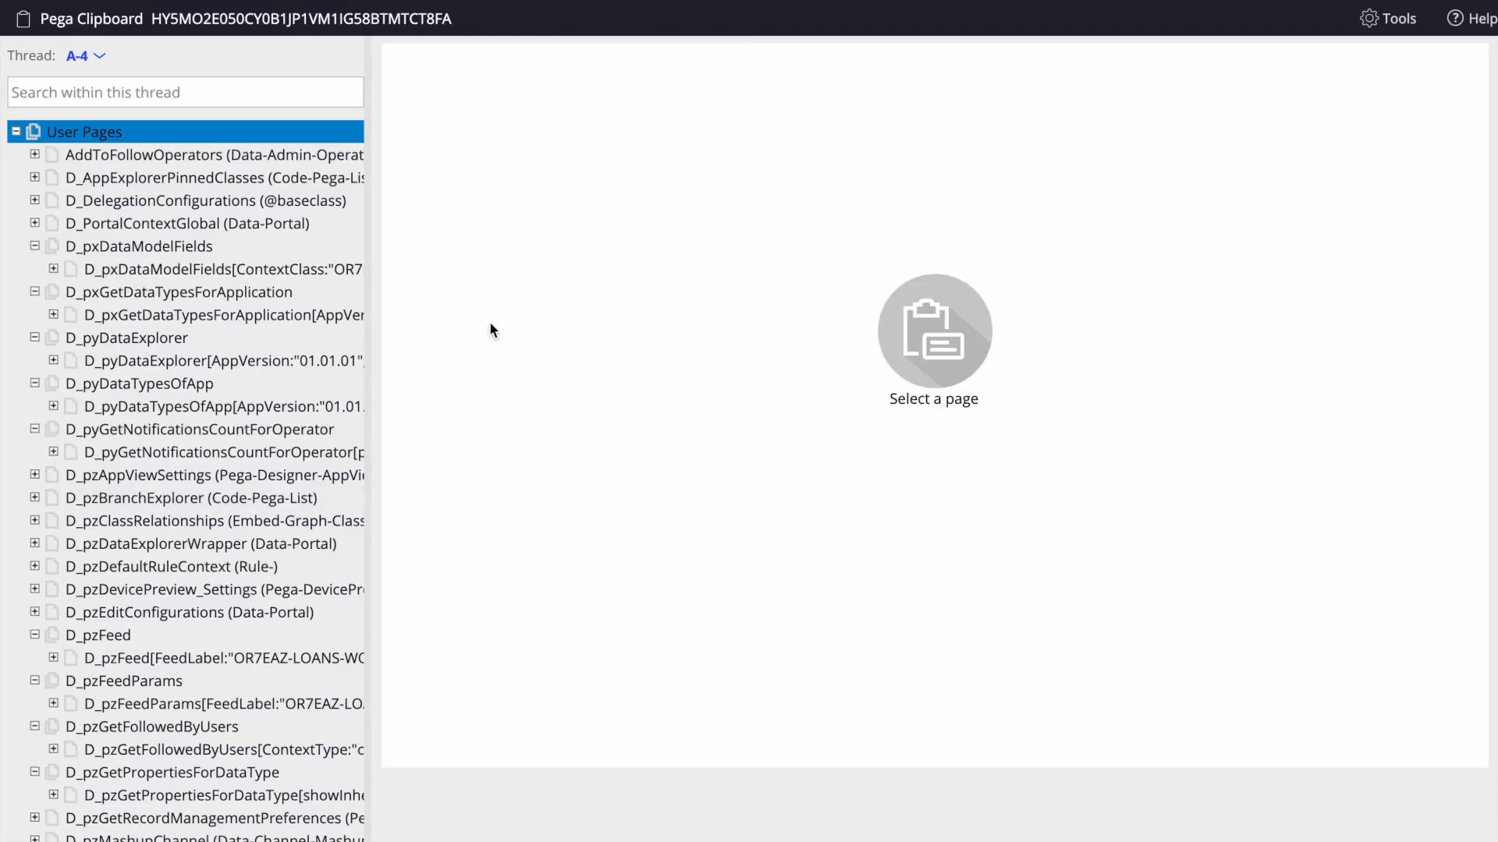
pyautogui.scroll(-10, 156, 585)
pyautogui.click(35, 664)
pyautogui.click(53, 664)
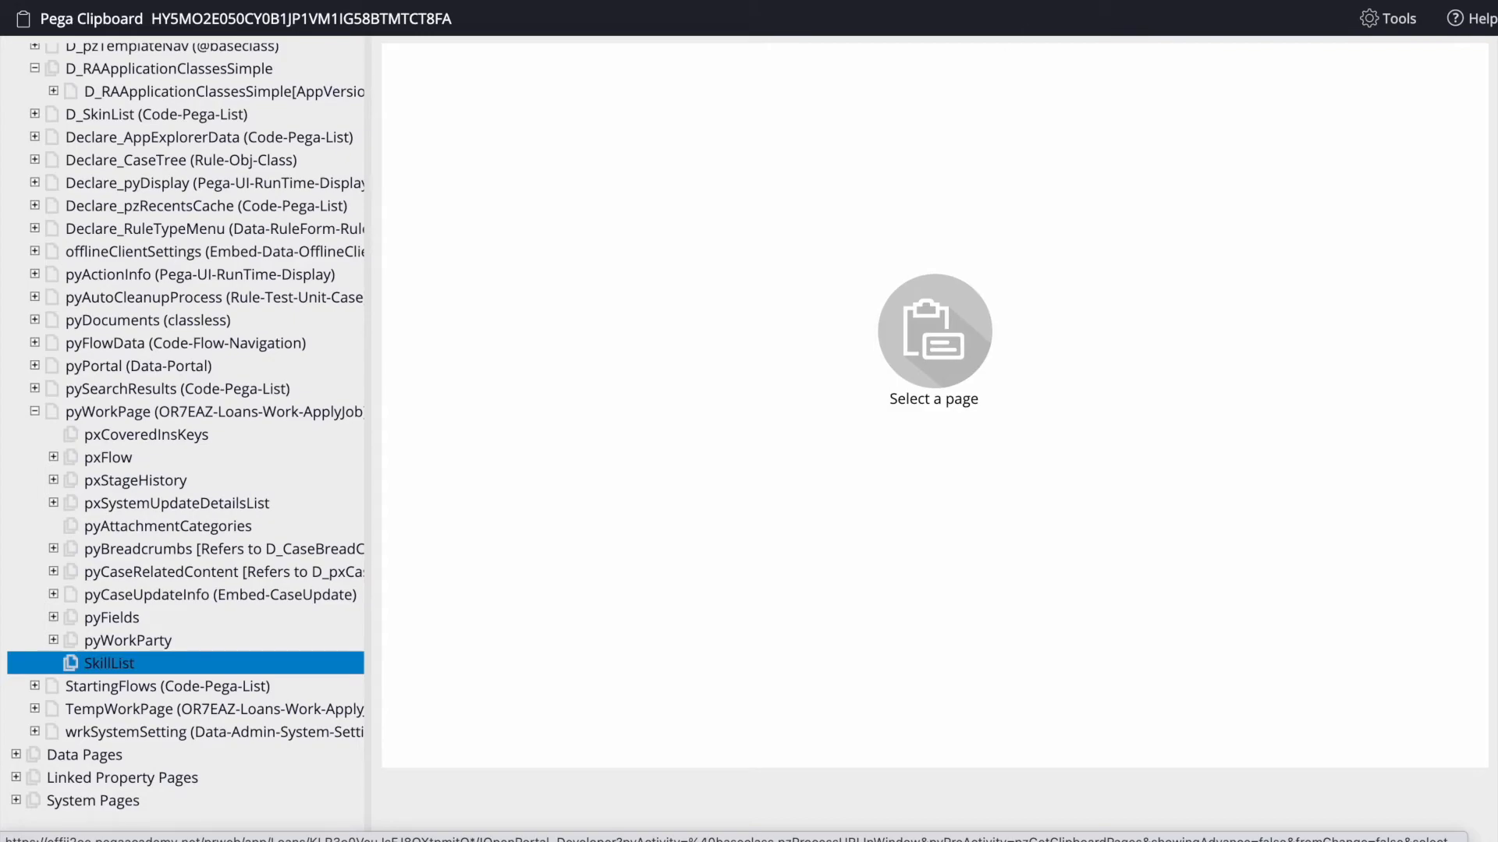
pyautogui.press('super+w')
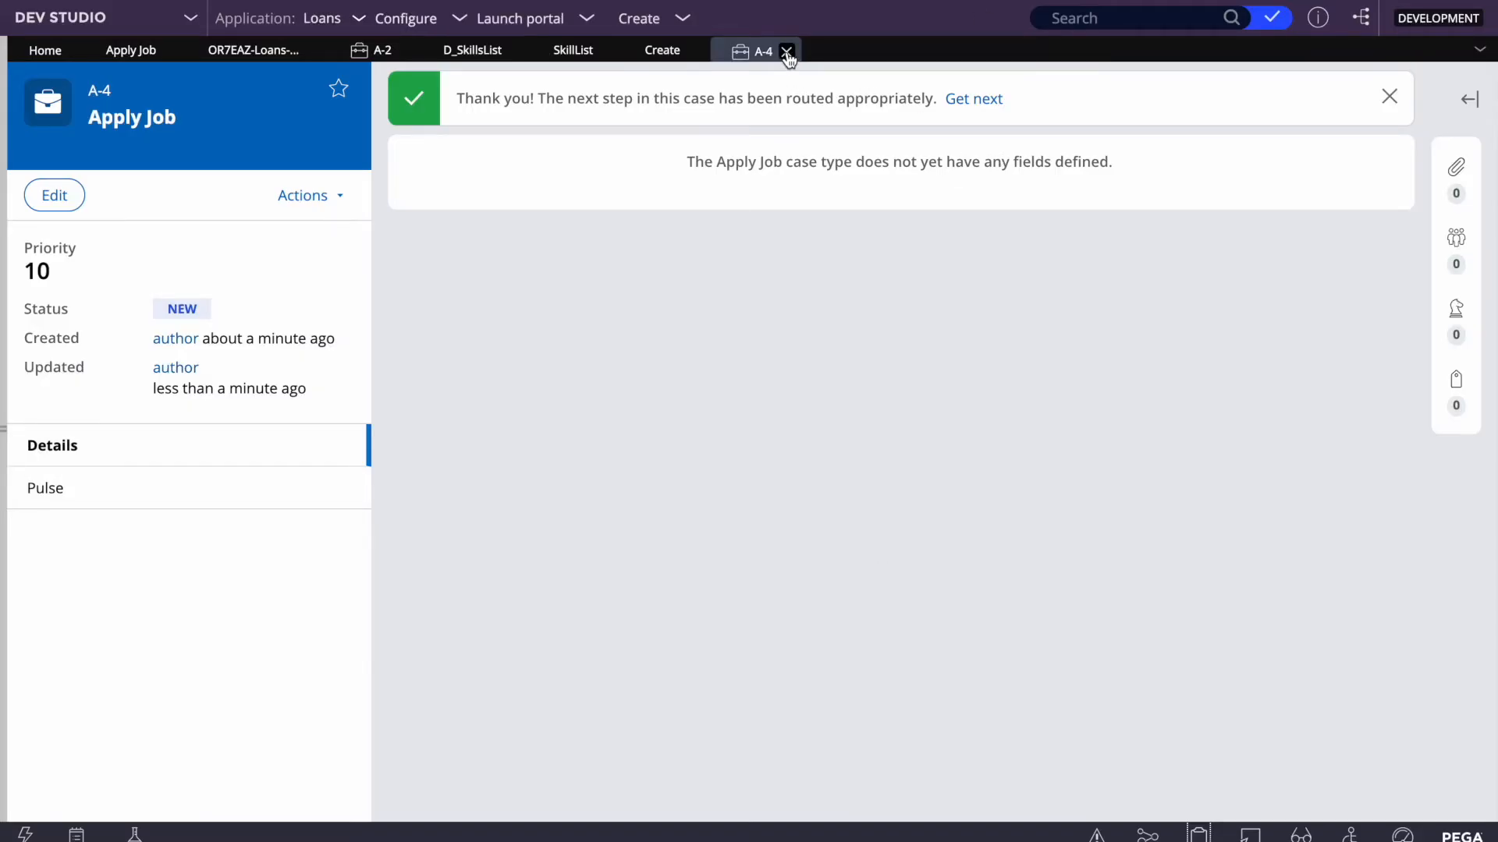
# Step: Close the A-4 case and review the SkillList control's property, data page and search results configuration in the Create section
pyautogui.click(787, 52)
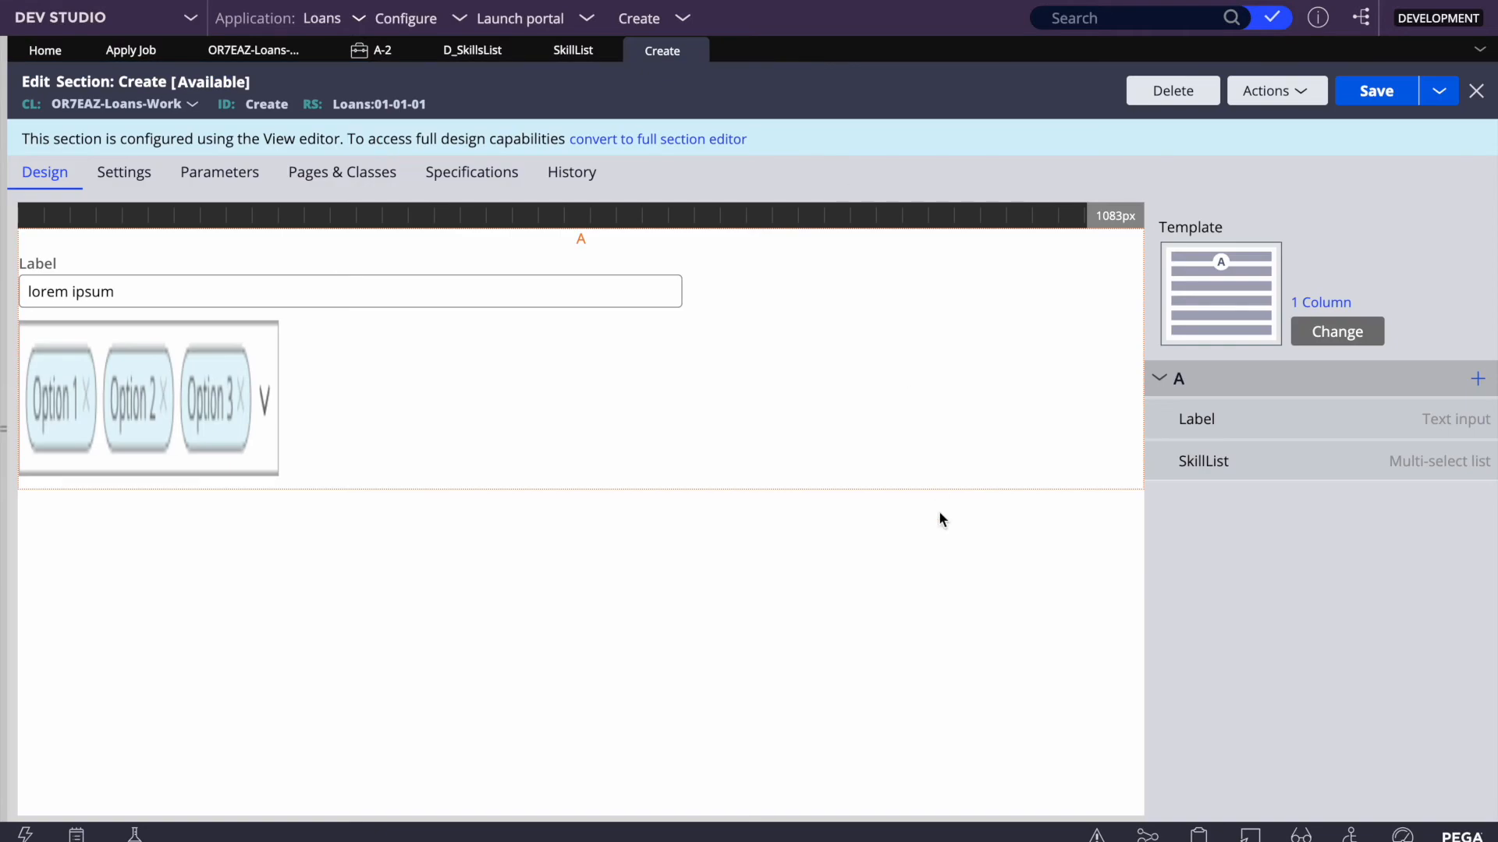
pyautogui.doubleClick(143, 400)
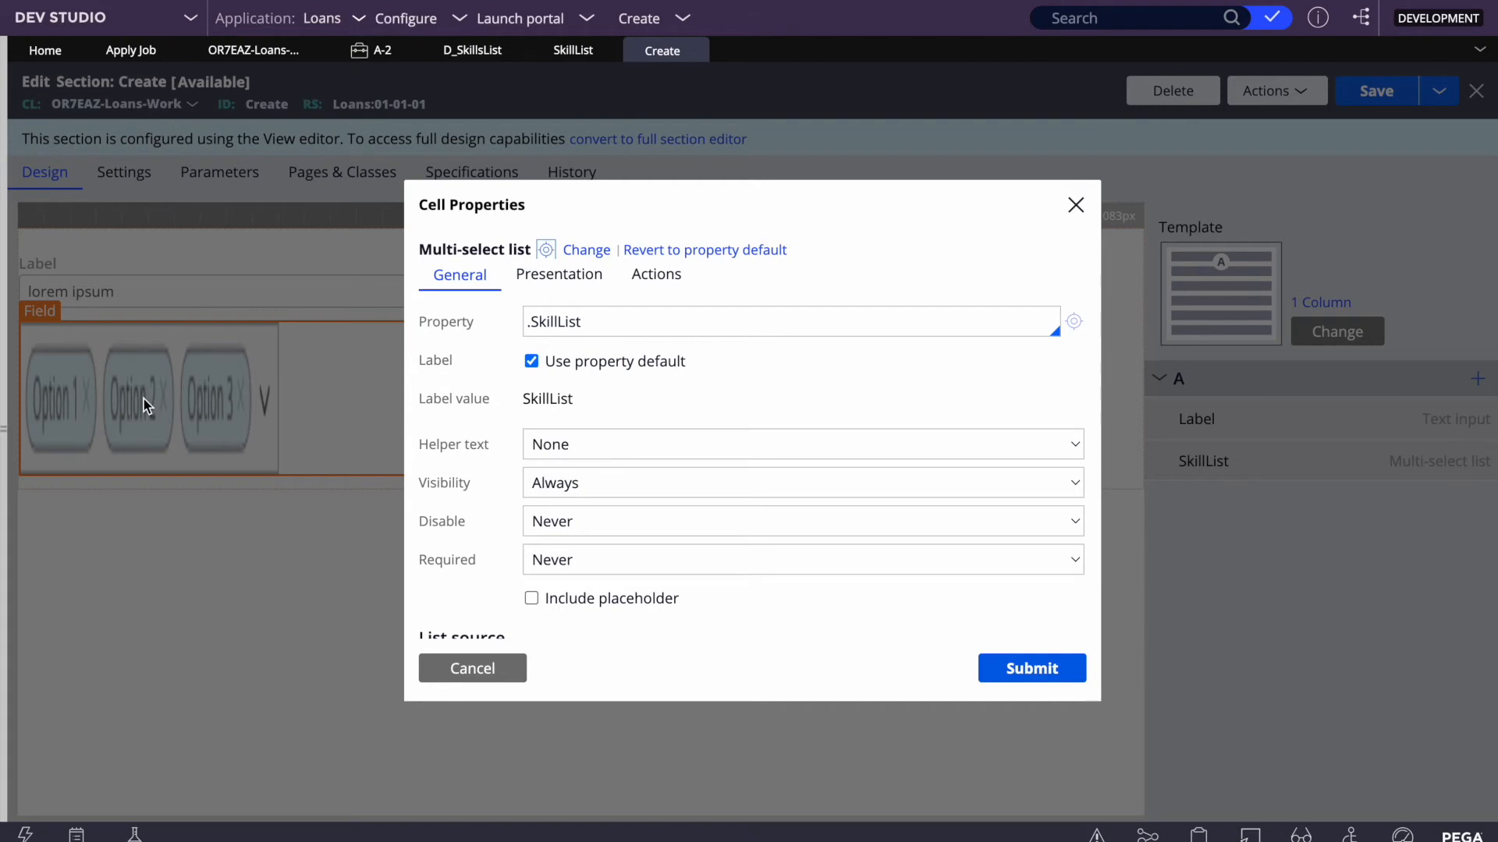
pyautogui.scroll(-10, 667, 461)
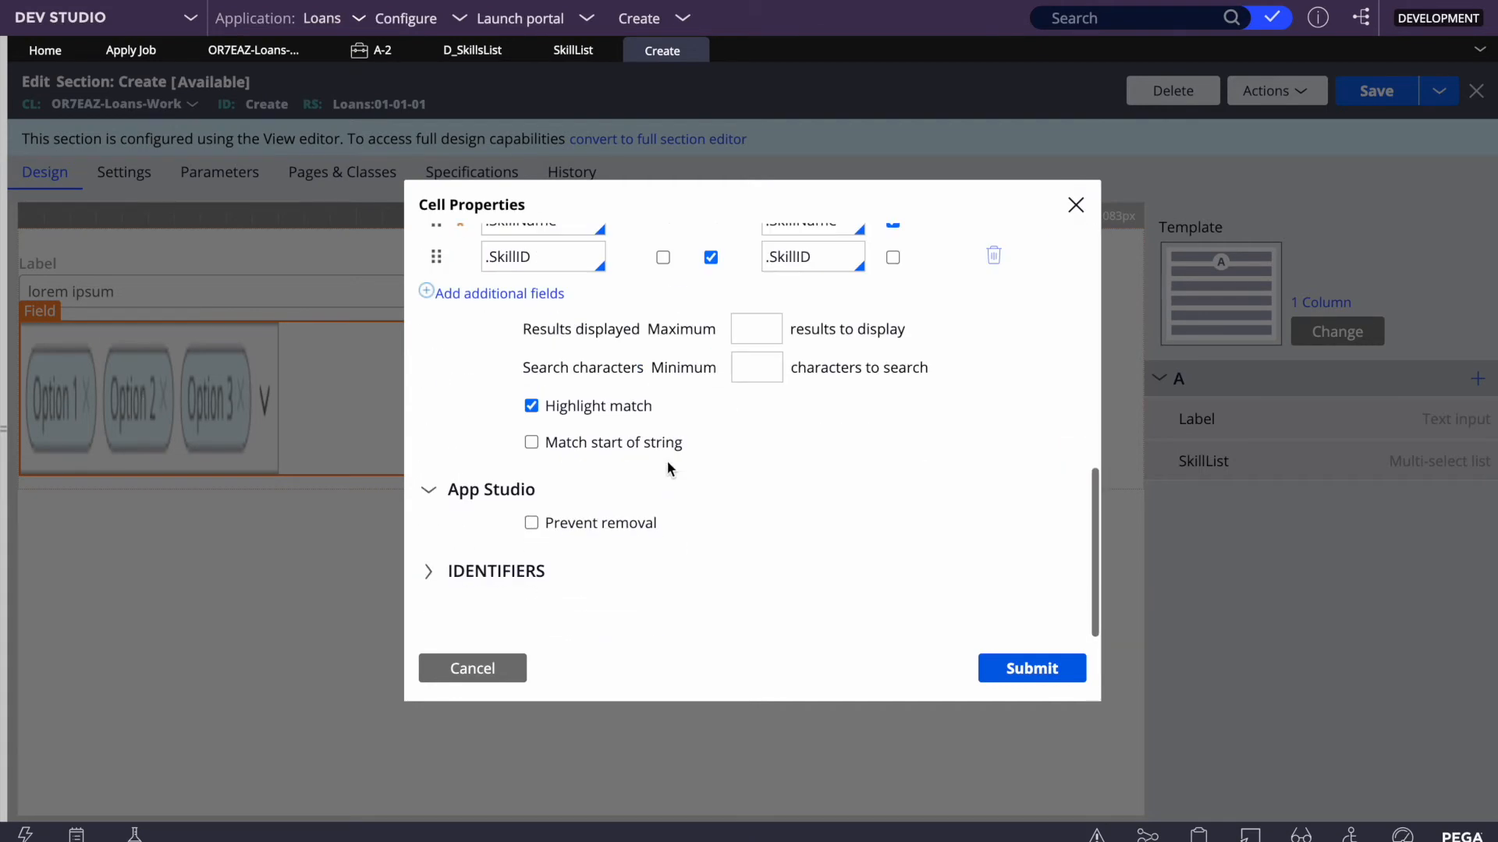
pyautogui.scroll(2, 554, 351)
pyautogui.doubleClick(548, 332)
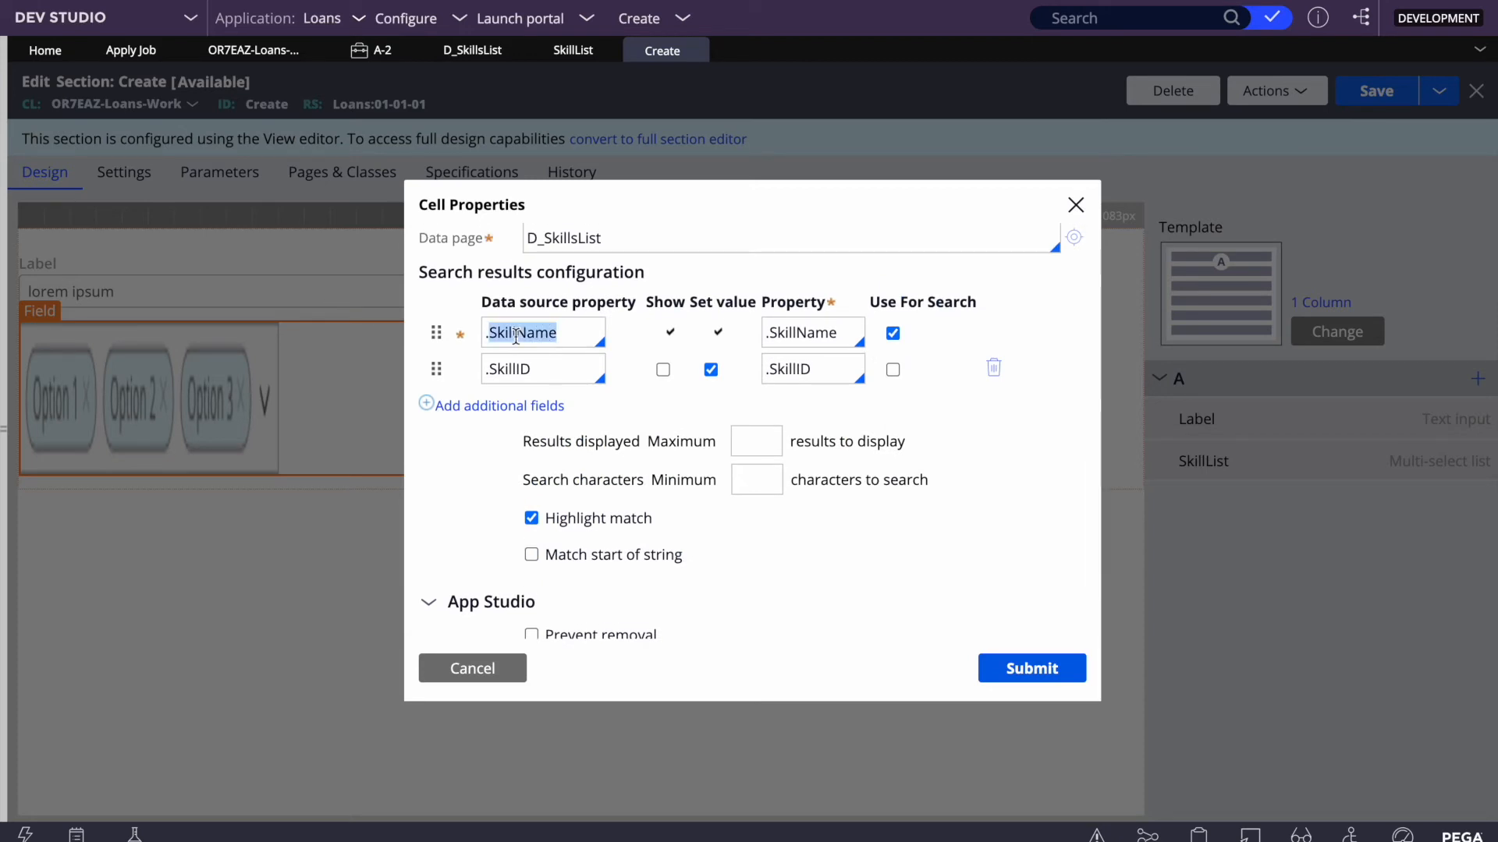
pyautogui.doubleClick(572, 237)
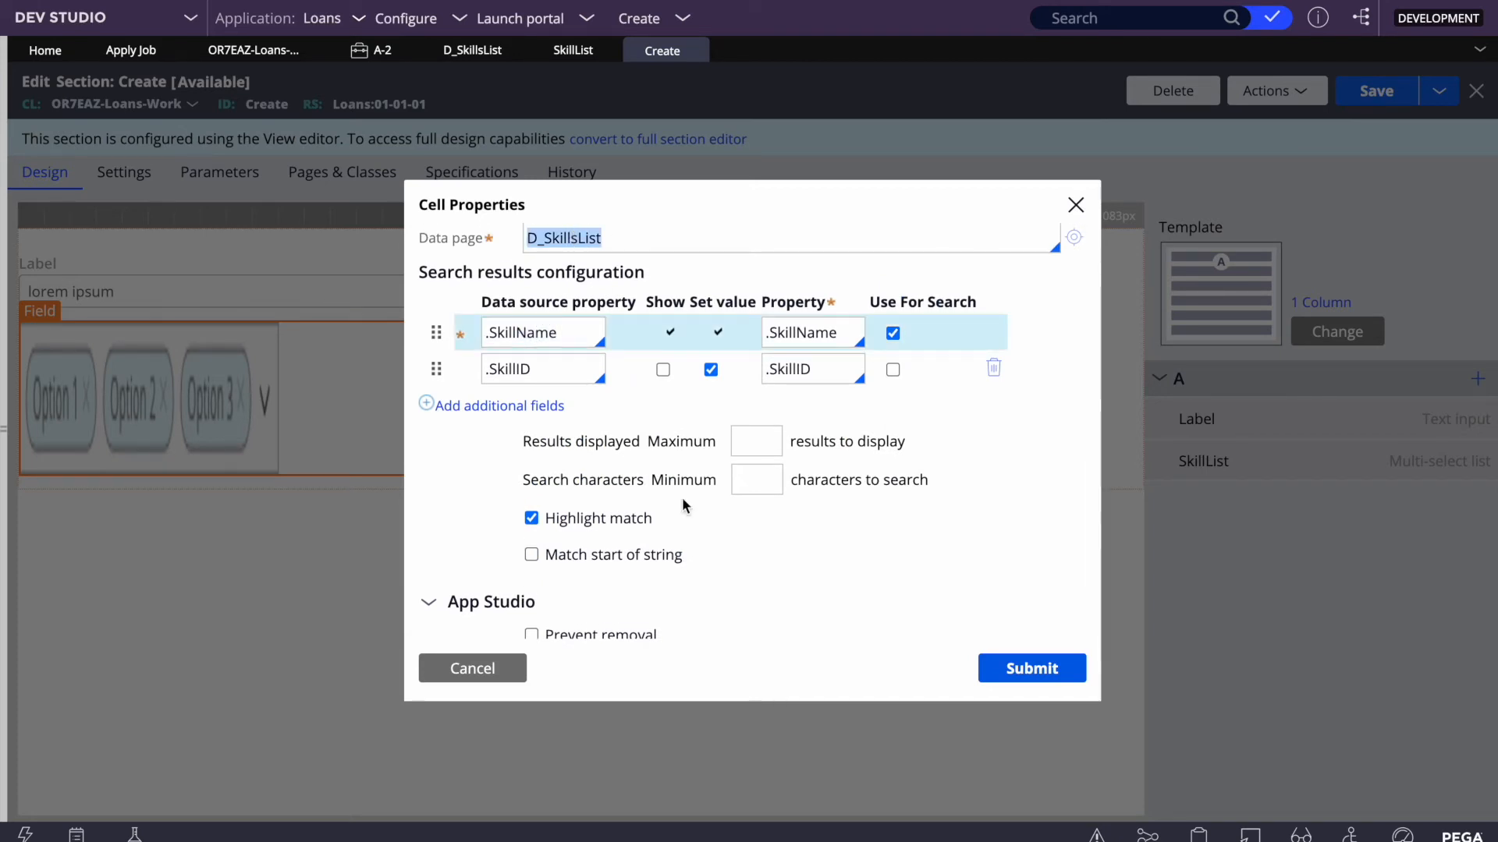
pyautogui.scroll(2, 681, 503)
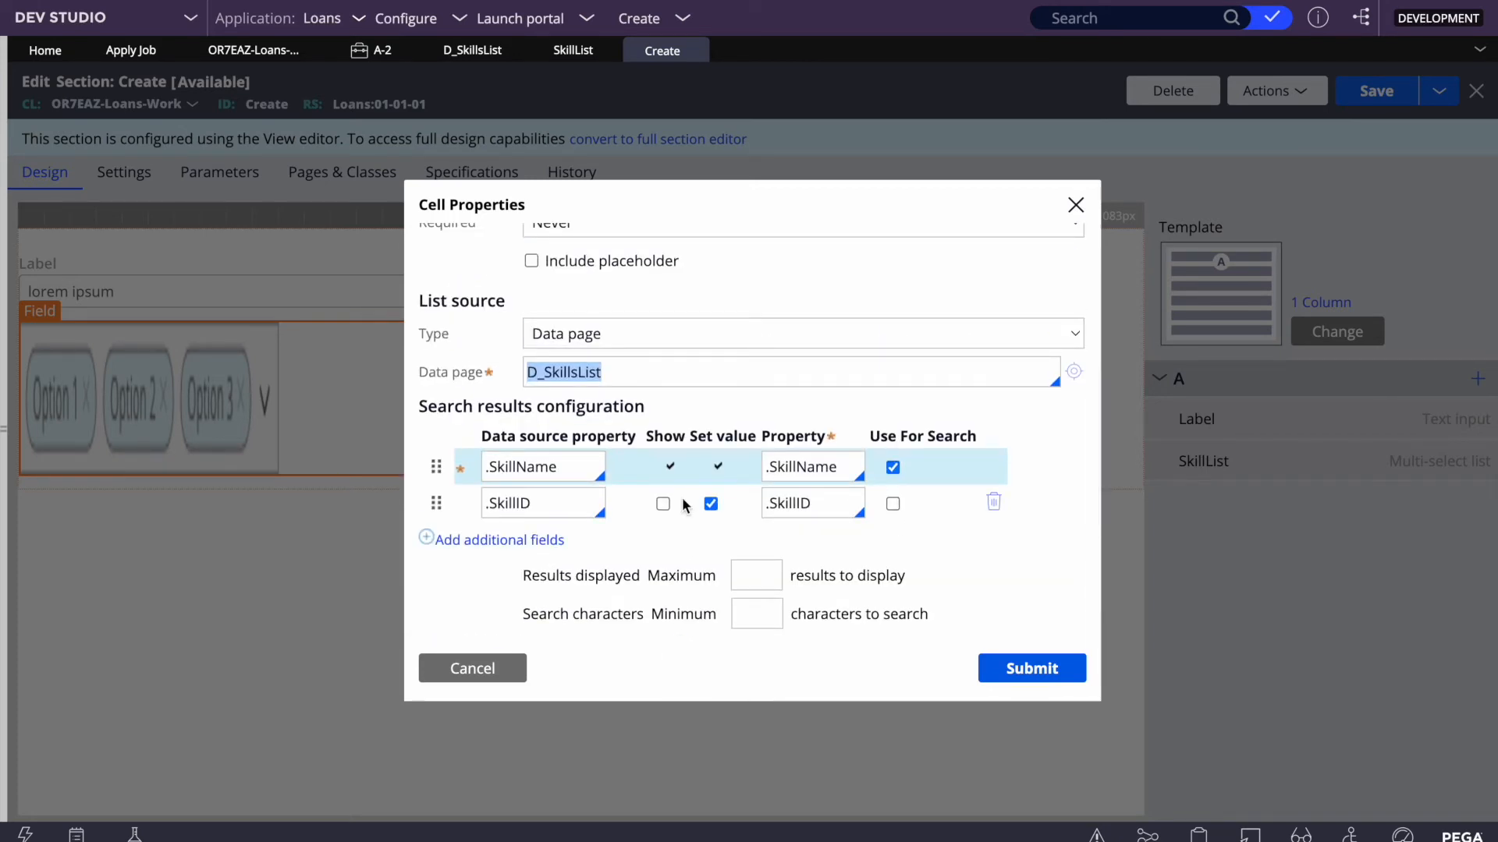
pyautogui.scroll(5, 681, 498)
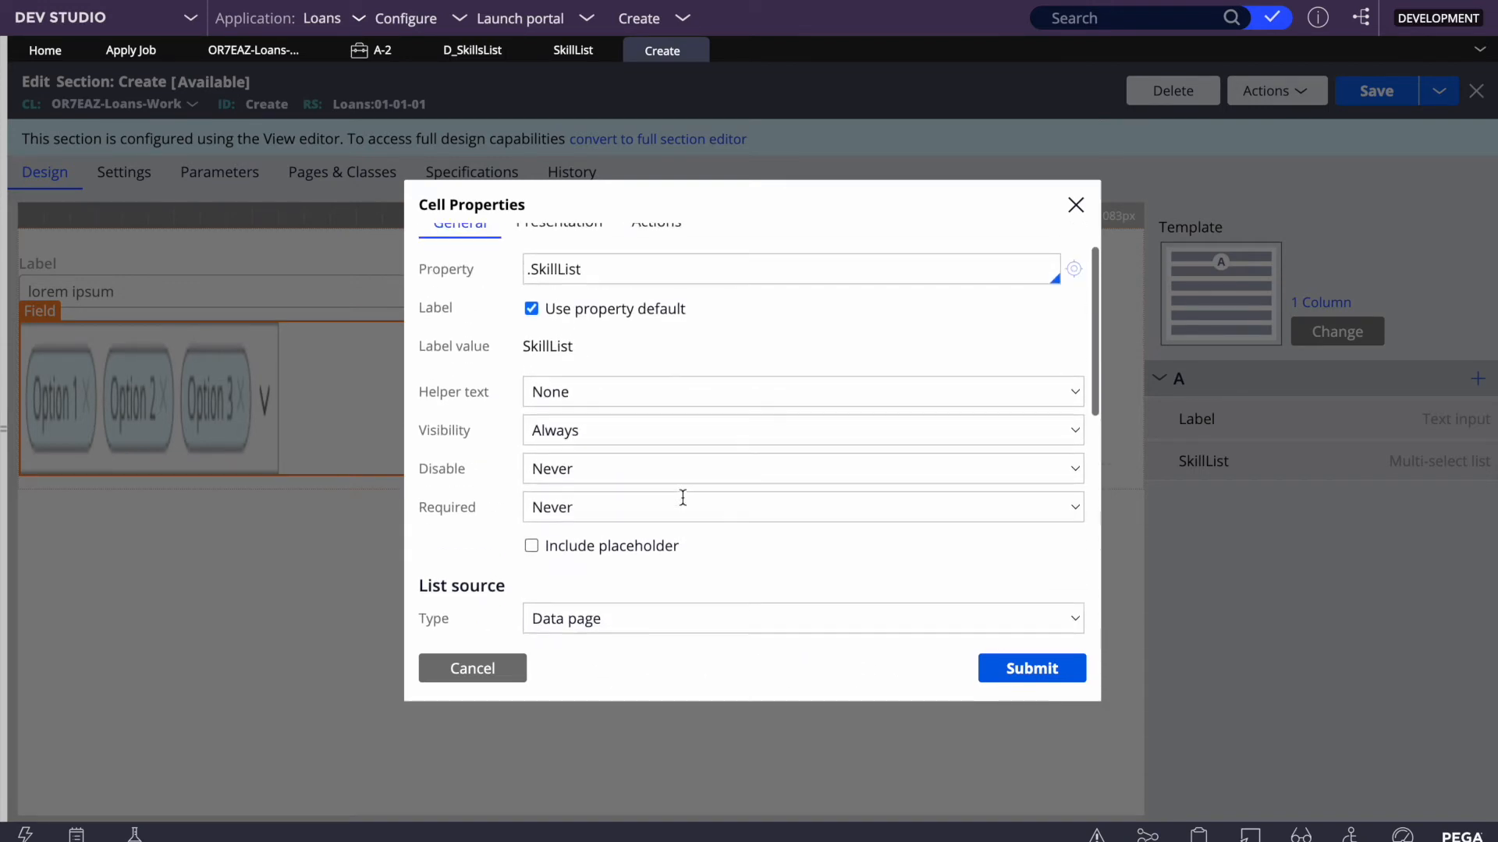
pyautogui.tripleClick(607, 272)
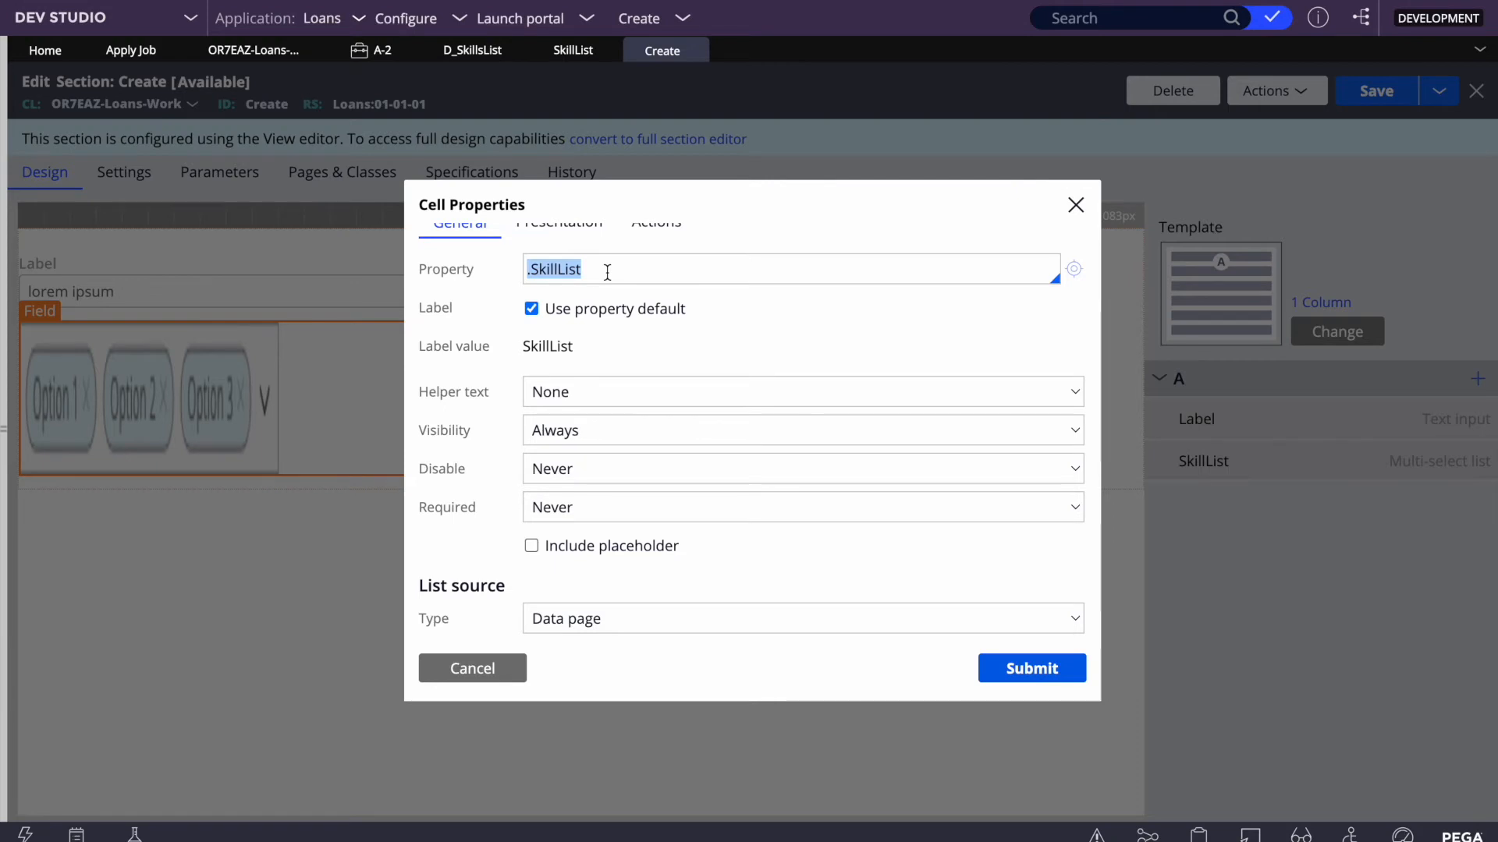
pyautogui.scroll(-6, 705, 452)
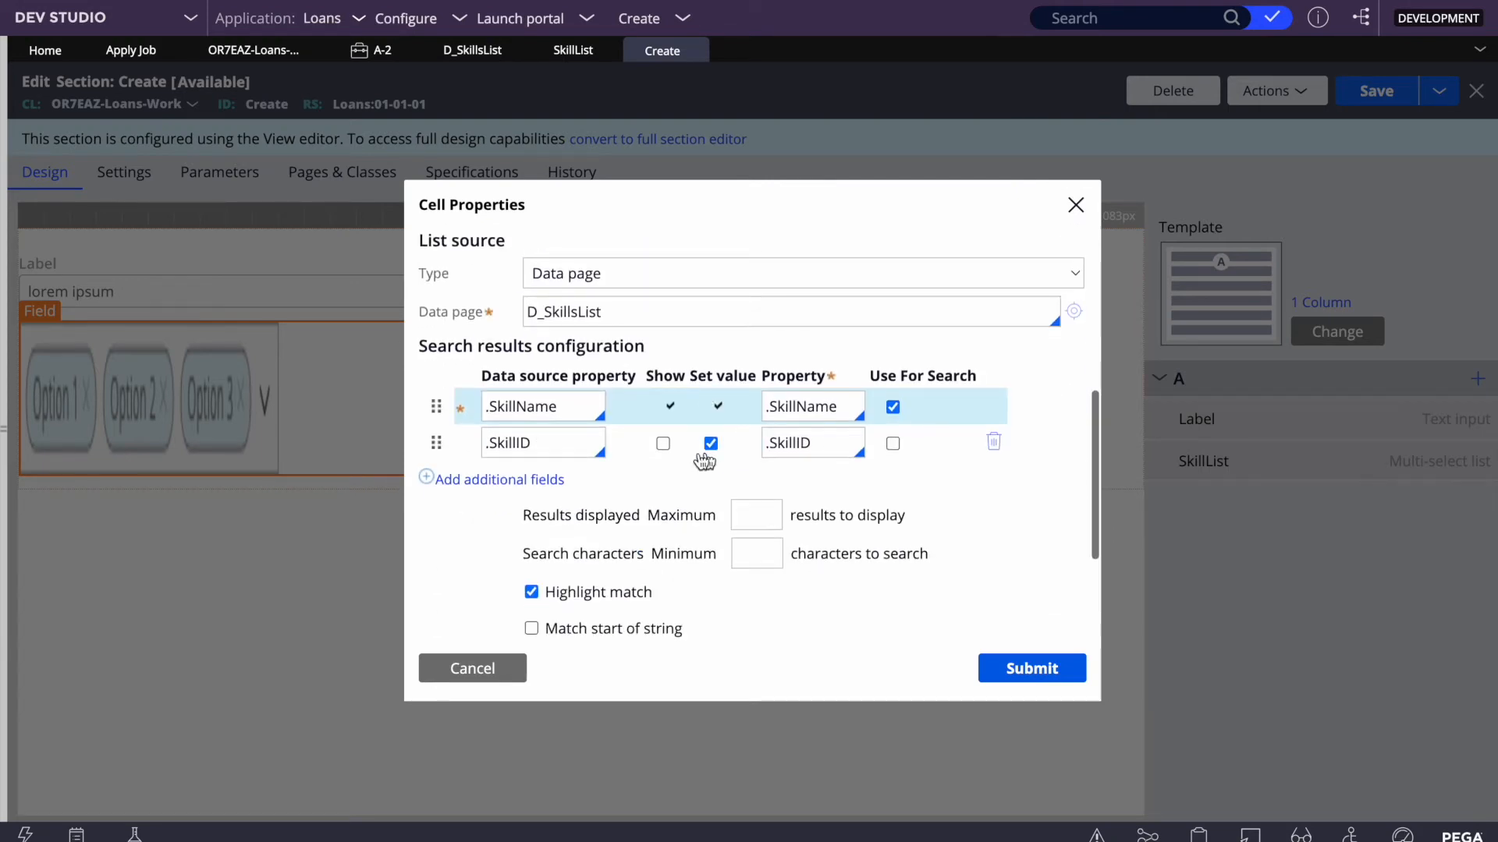
pyautogui.doubleClick(518, 405)
pyautogui.doubleClick(517, 441)
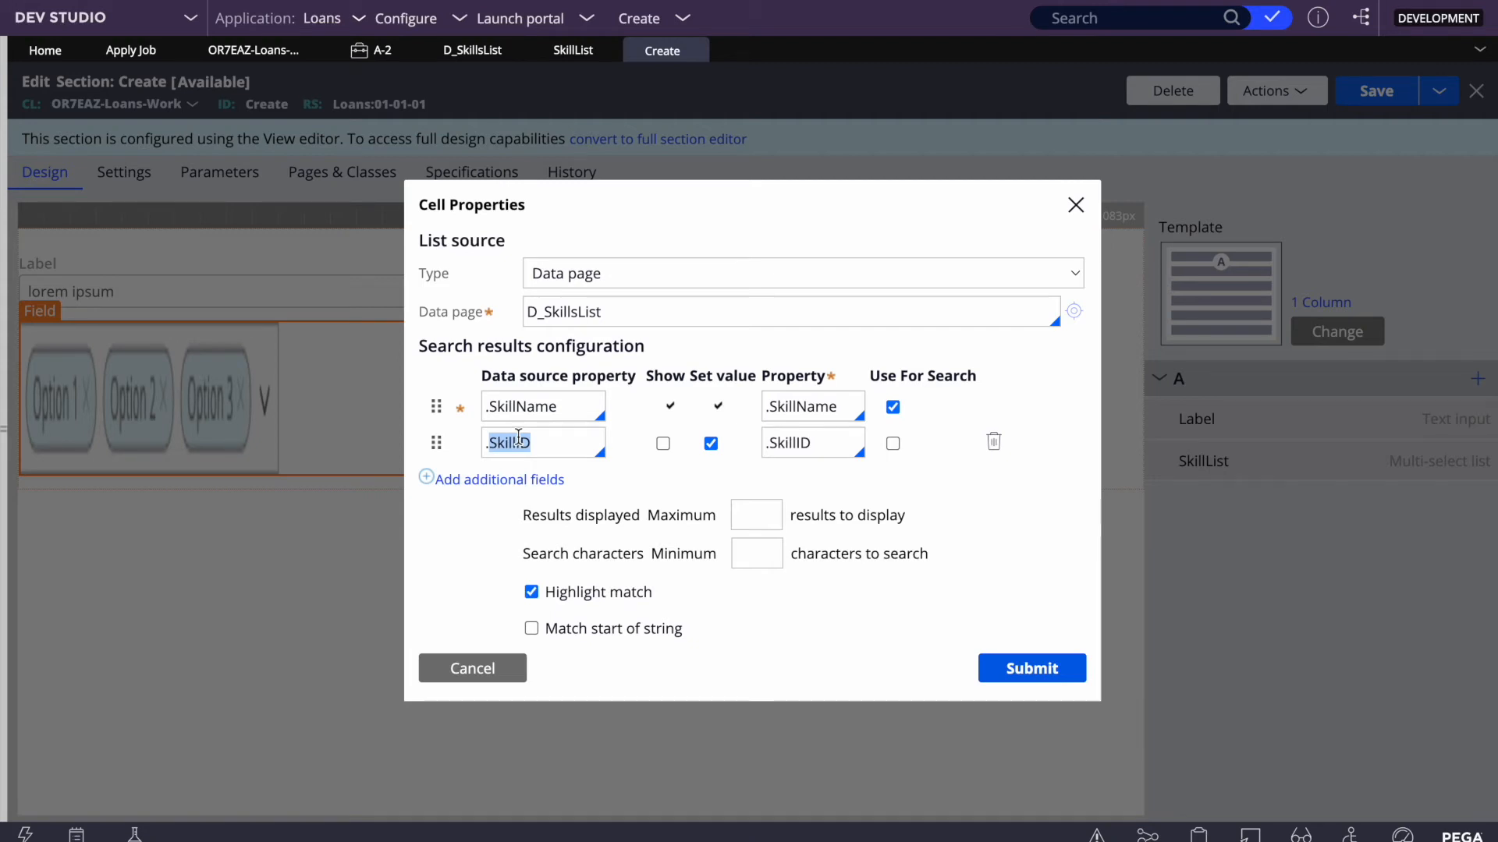
pyautogui.scroll(5, 519, 437)
# Step: Disable Allow free-form input for the SkillList multi-select list, submit the cell properties and save the Create section
pyautogui.click(558, 275)
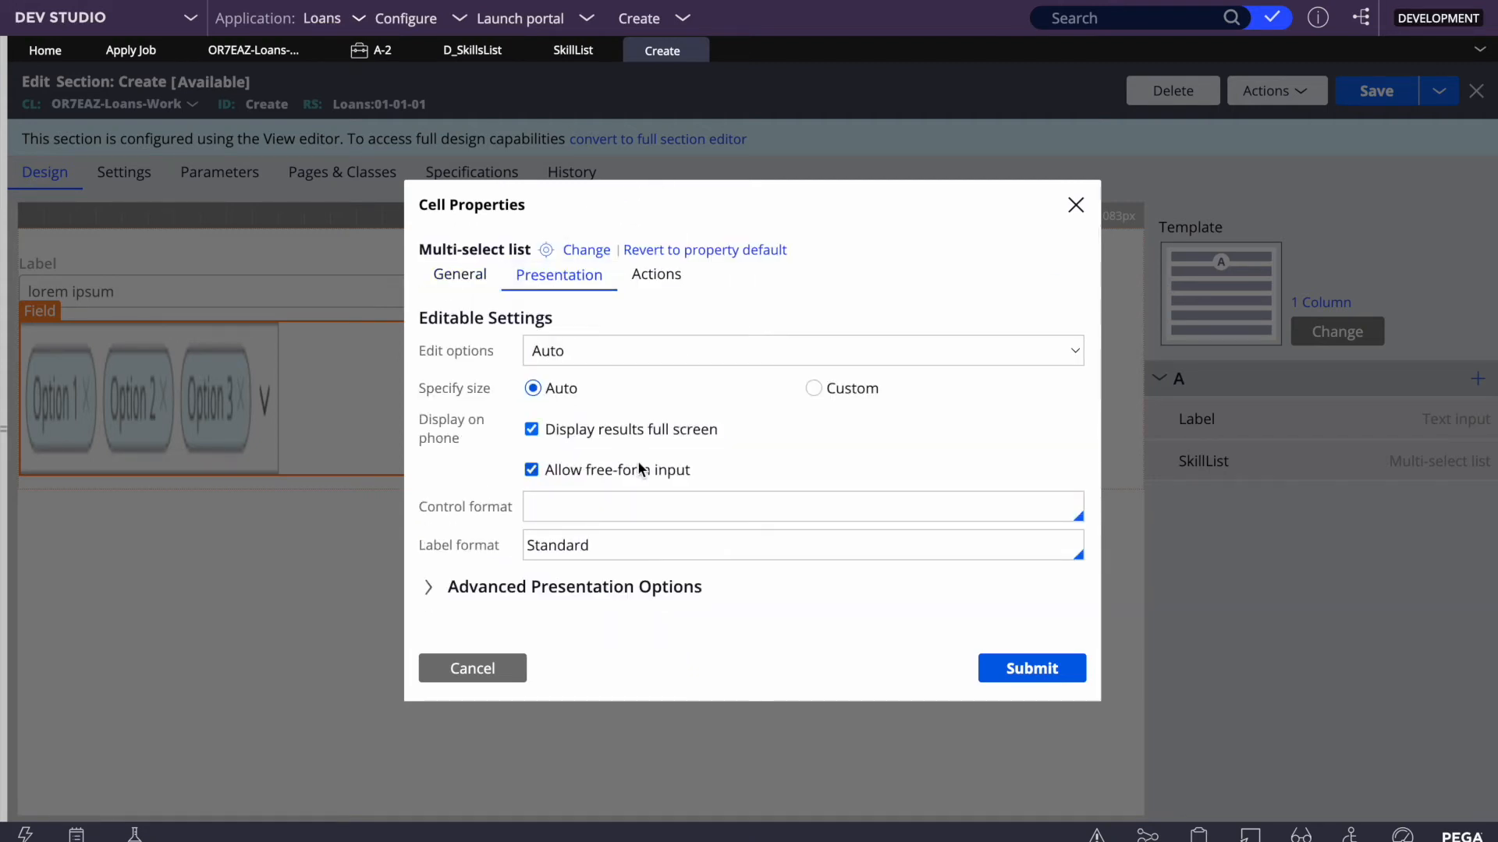
pyautogui.scroll(-1, 748, 468)
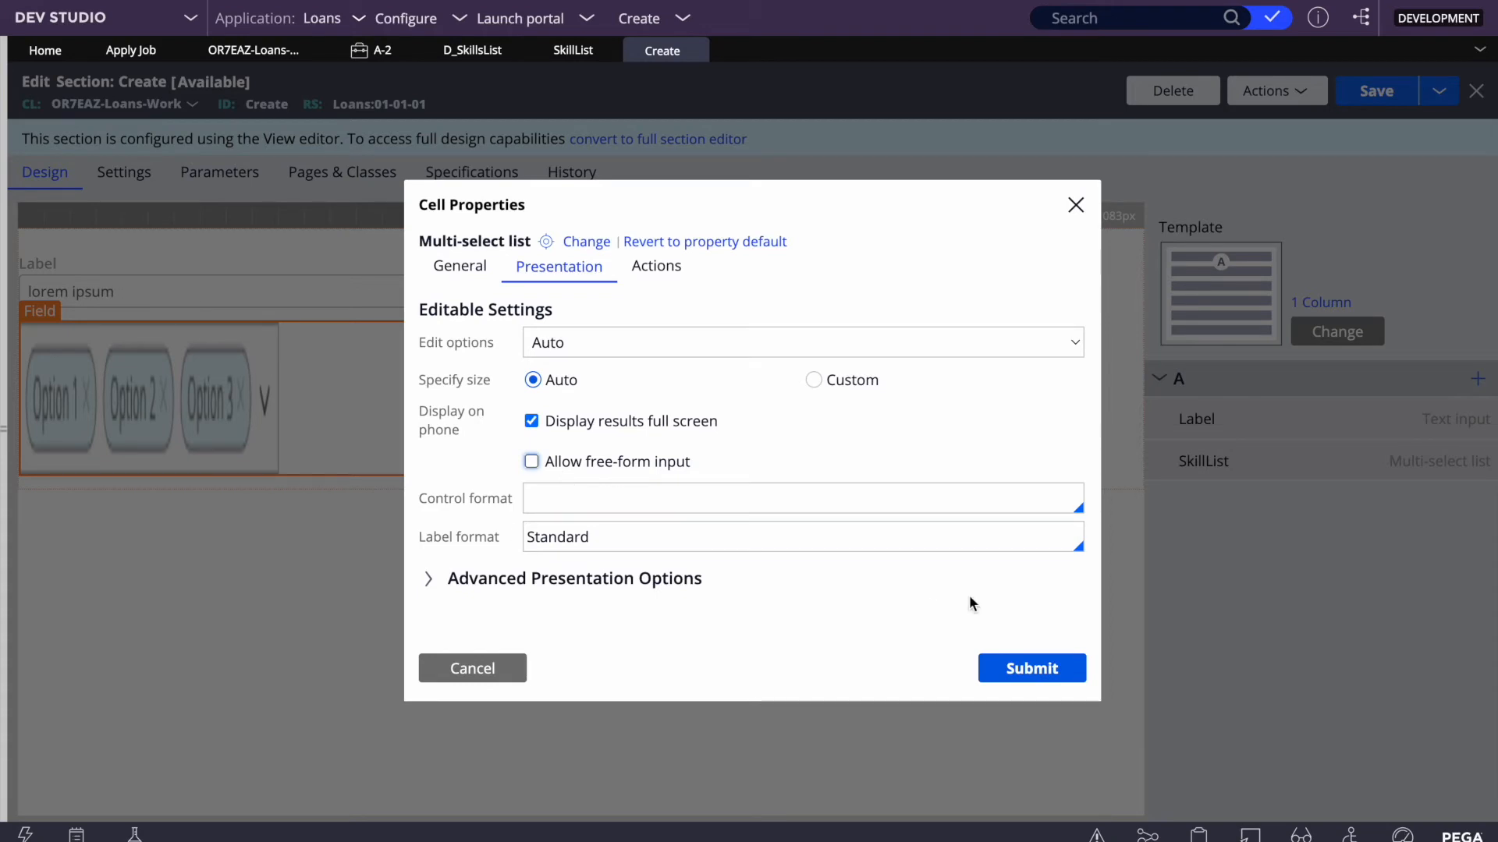
pyautogui.click(1004, 660)
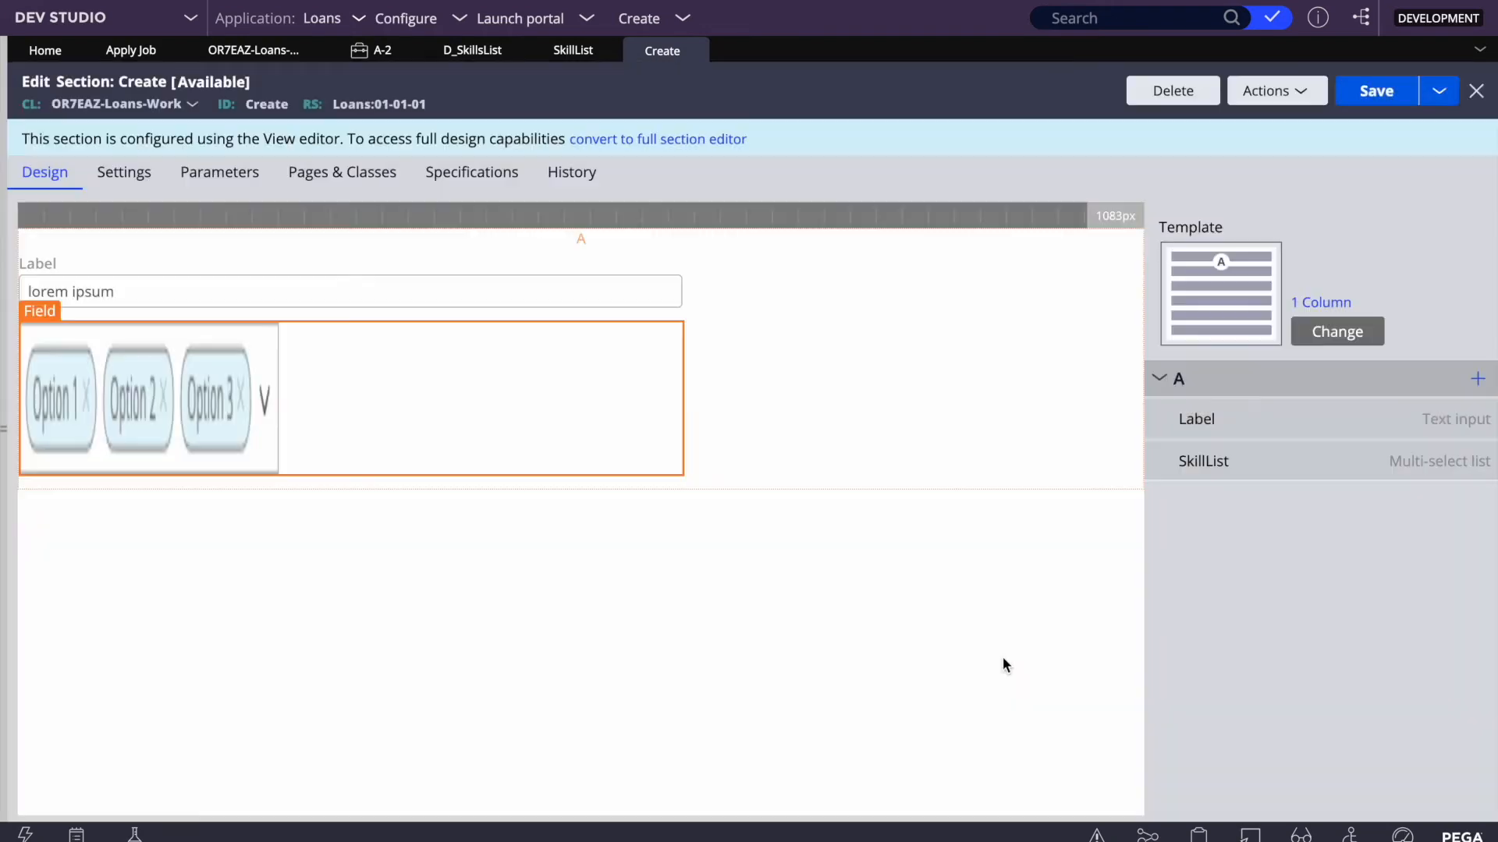
pyautogui.click(1357, 92)
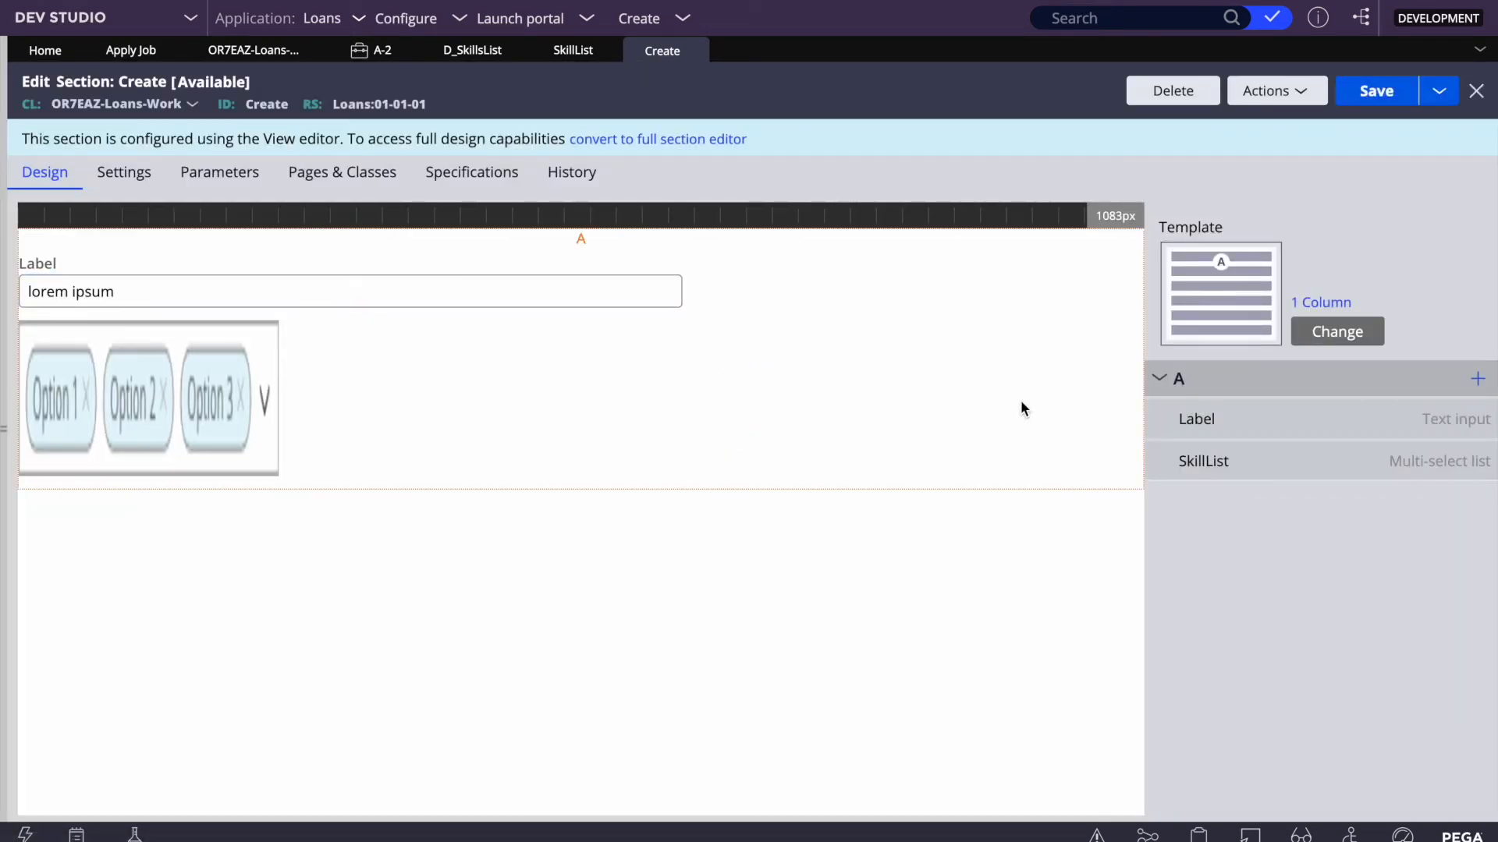
# Step: Create a new Apply Job case to test the updated Create form
pyautogui.click(683, 19)
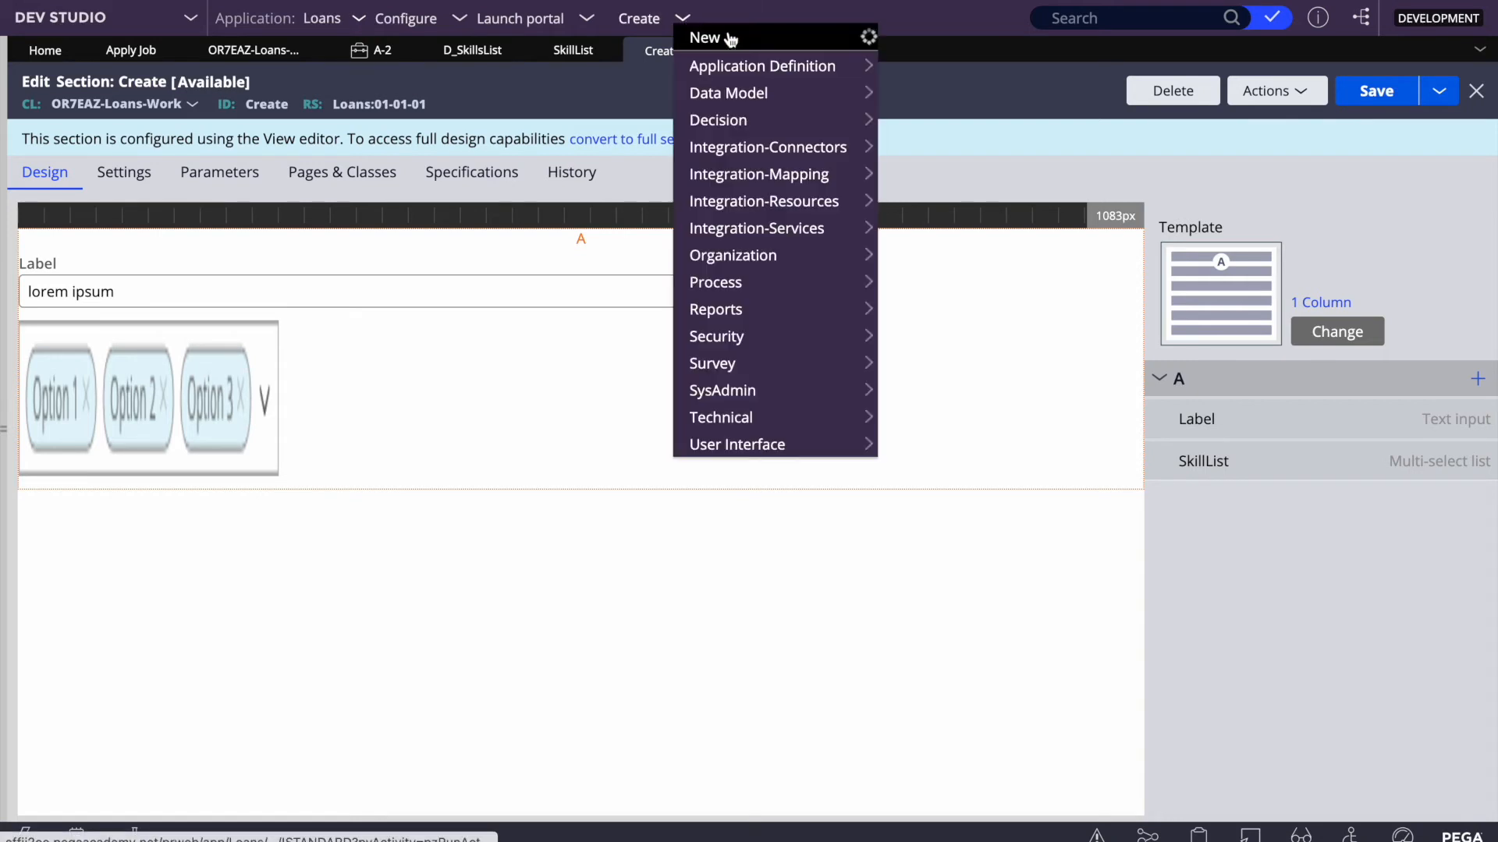
pyautogui.moveTo(729, 37)
pyautogui.click(909, 39)
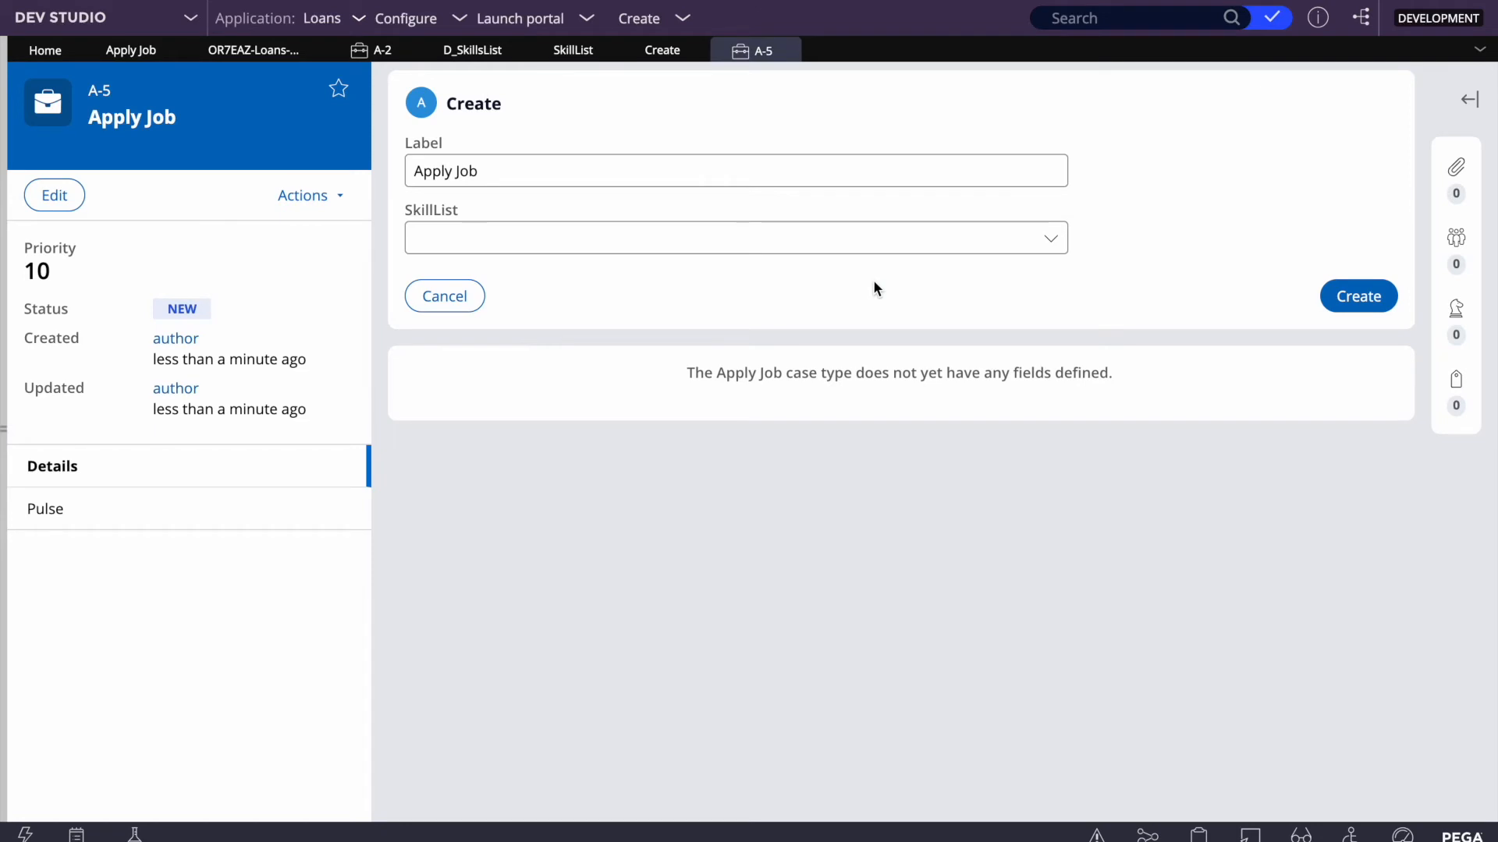
# Step: Test SkillList in the A-5 case with unlisted text such as SDFSDFDS, clear the field and display the available skills again
pyautogui.click(1045, 242)
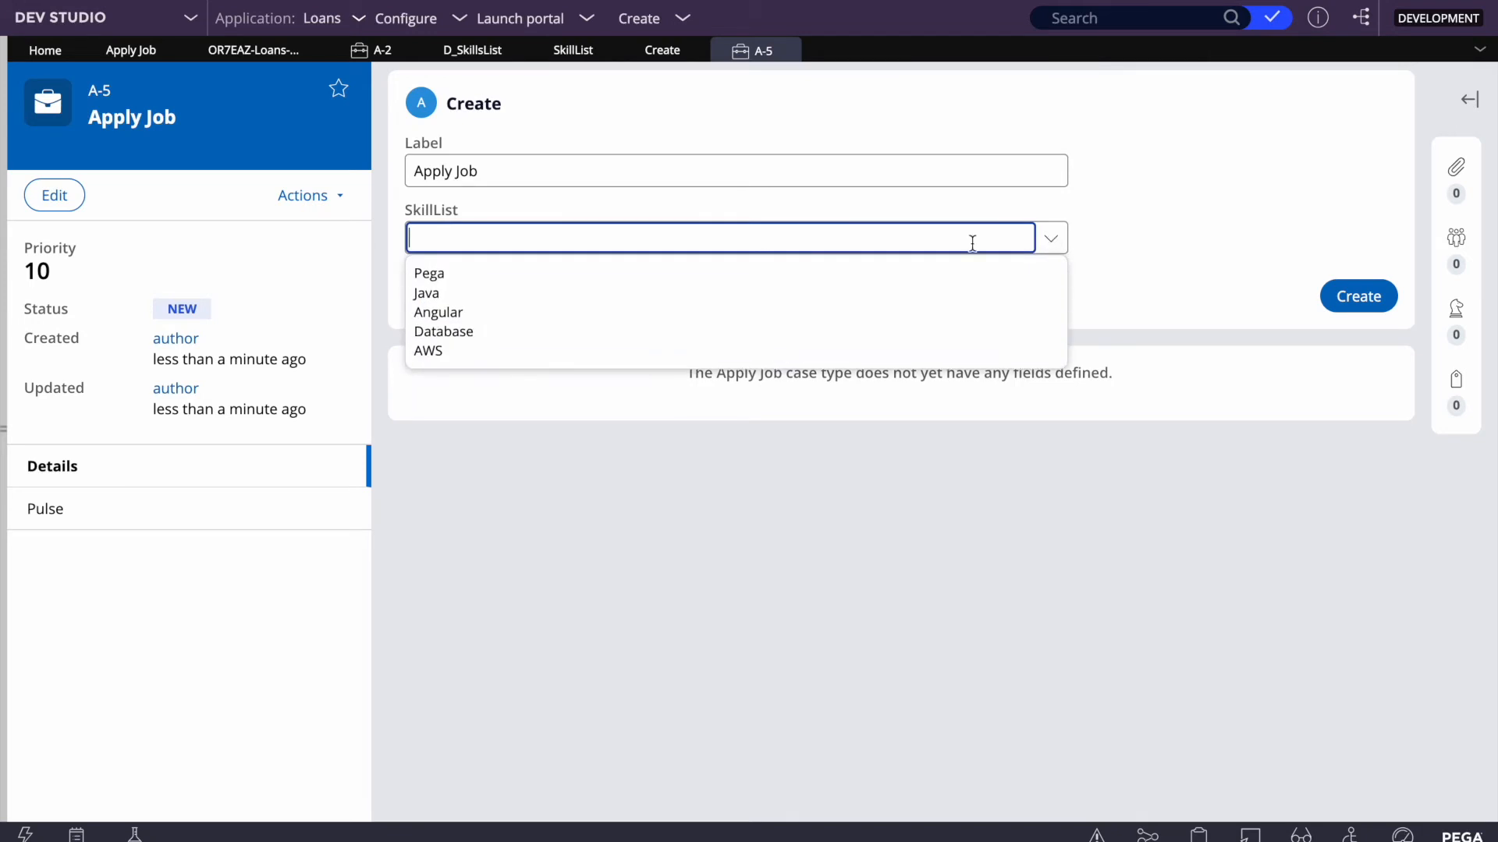
pyautogui.write('SDFSDFDS')
pyautogui.press('BackSpace')
pyautogui.press('BackSpace')
pyautogui.press('BackSpace')
pyautogui.press('BackSpace')
pyautogui.press('BackSpace')
pyautogui.press('BackSpace')
pyautogui.press('BackSpace')
pyautogui.write('SDFSFSFSFS')
pyautogui.press('BackSpace')
pyautogui.press('BackSpace')
pyautogui.press('BackSpace')
pyautogui.press('BackSpace')
pyautogui.press('BackSpace')
pyautogui.press('BackSpace')
pyautogui.press('BackSpace')
pyautogui.press('BackSpace')
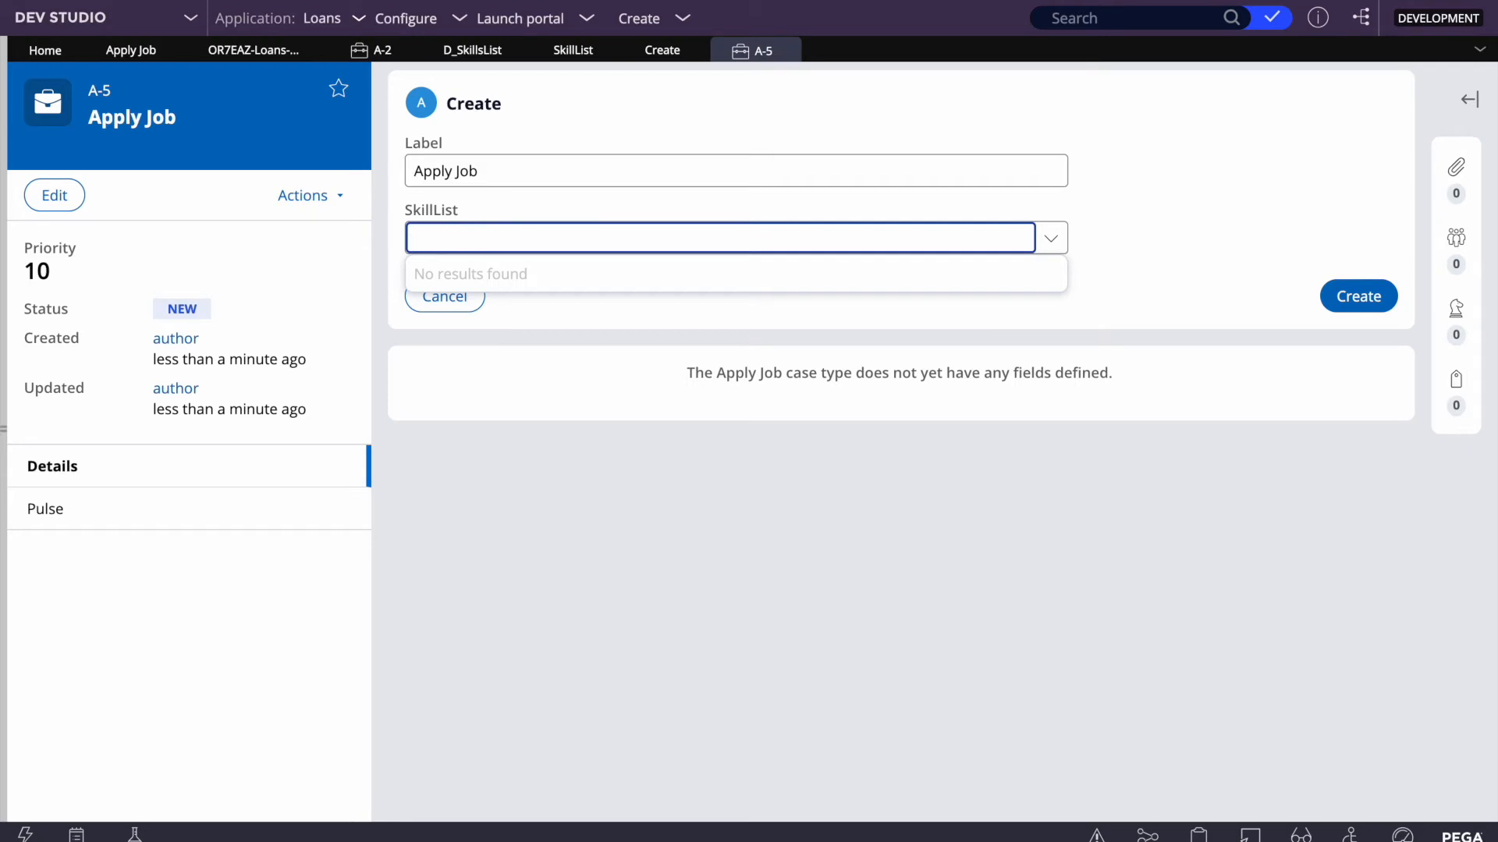
pyautogui.write('P')
pyautogui.press('BackSpace')
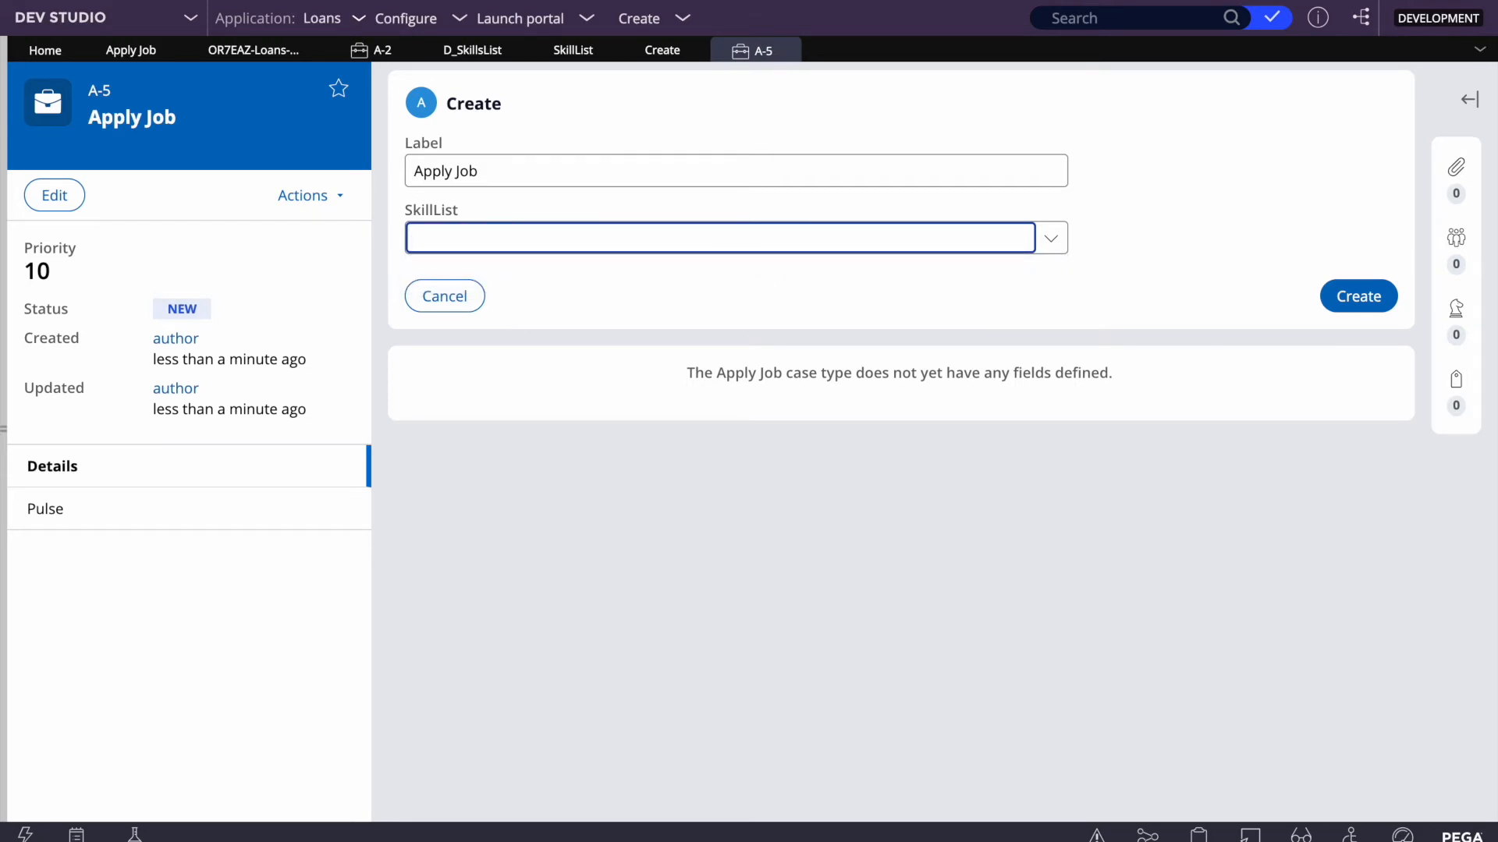
pyautogui.click(578, 441)
pyautogui.click(575, 235)
pyautogui.click(1047, 243)
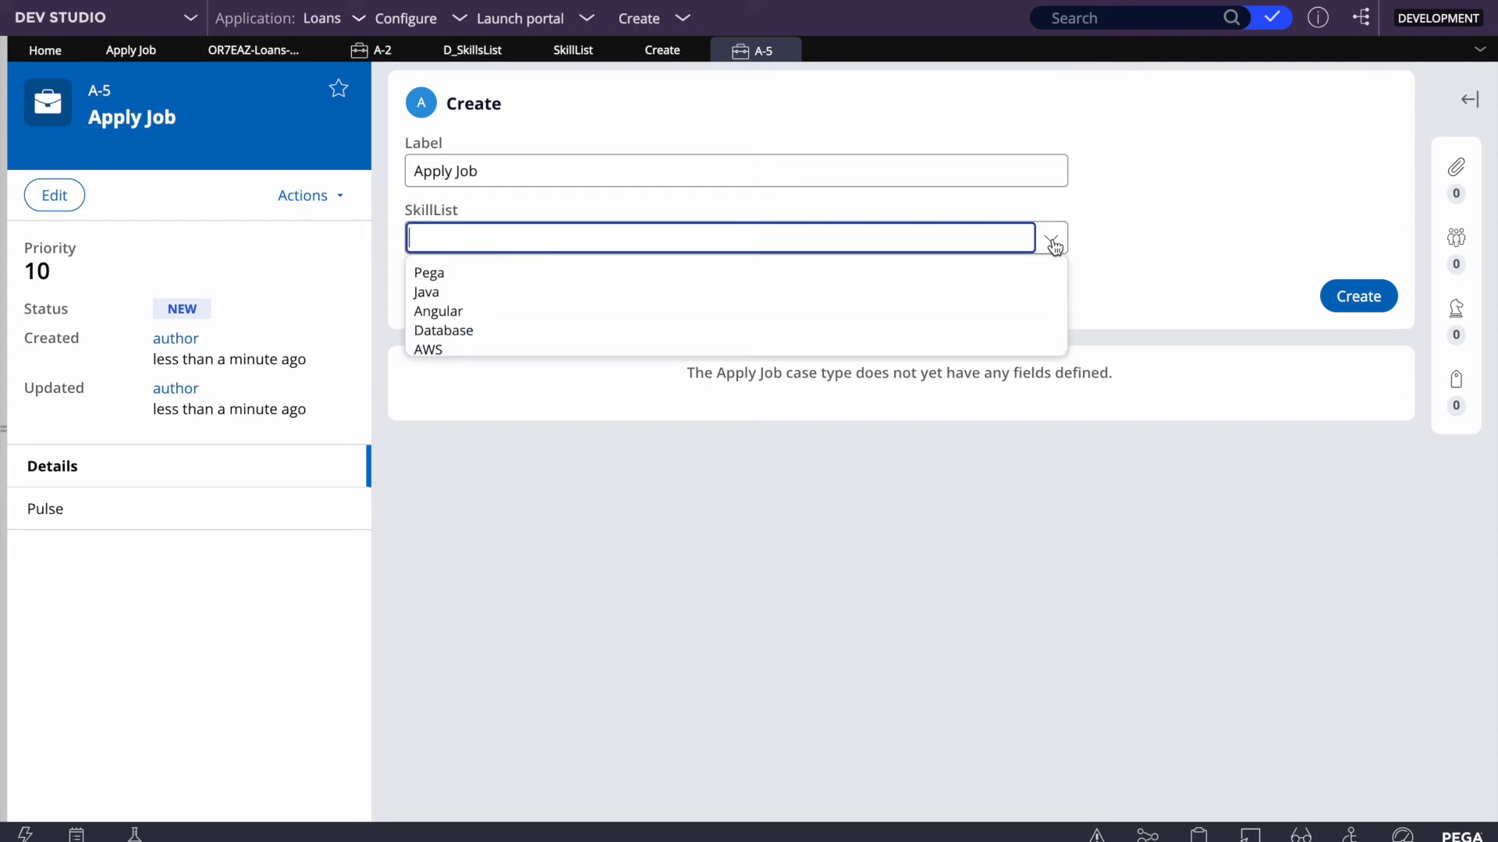
# Step: Review the SkillList multi-select list's presentation settings in the Create section, submit the cell properties and save the section
pyautogui.click(675, 53)
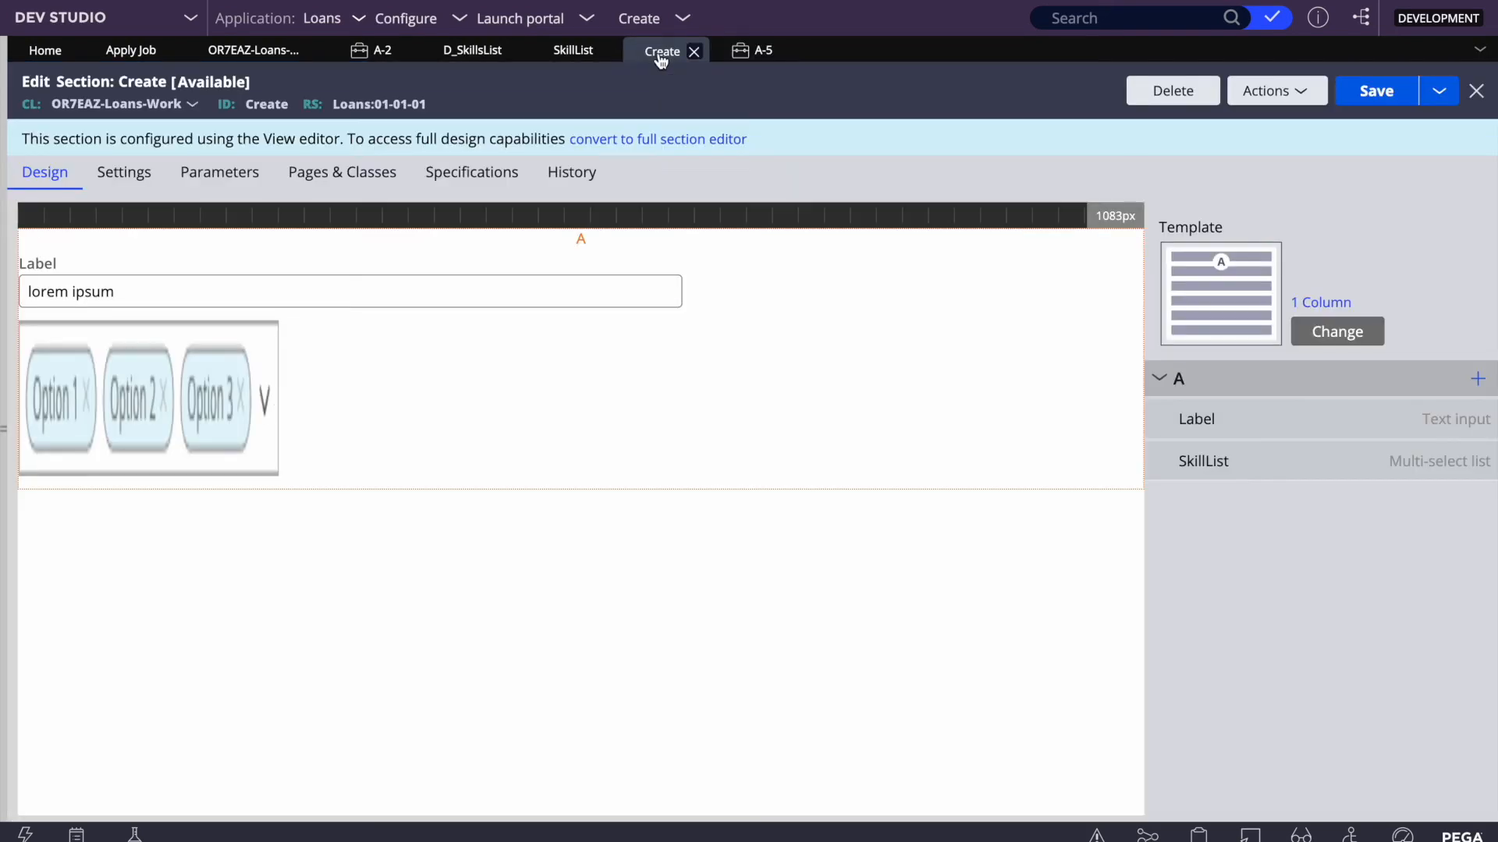
pyautogui.click(748, 50)
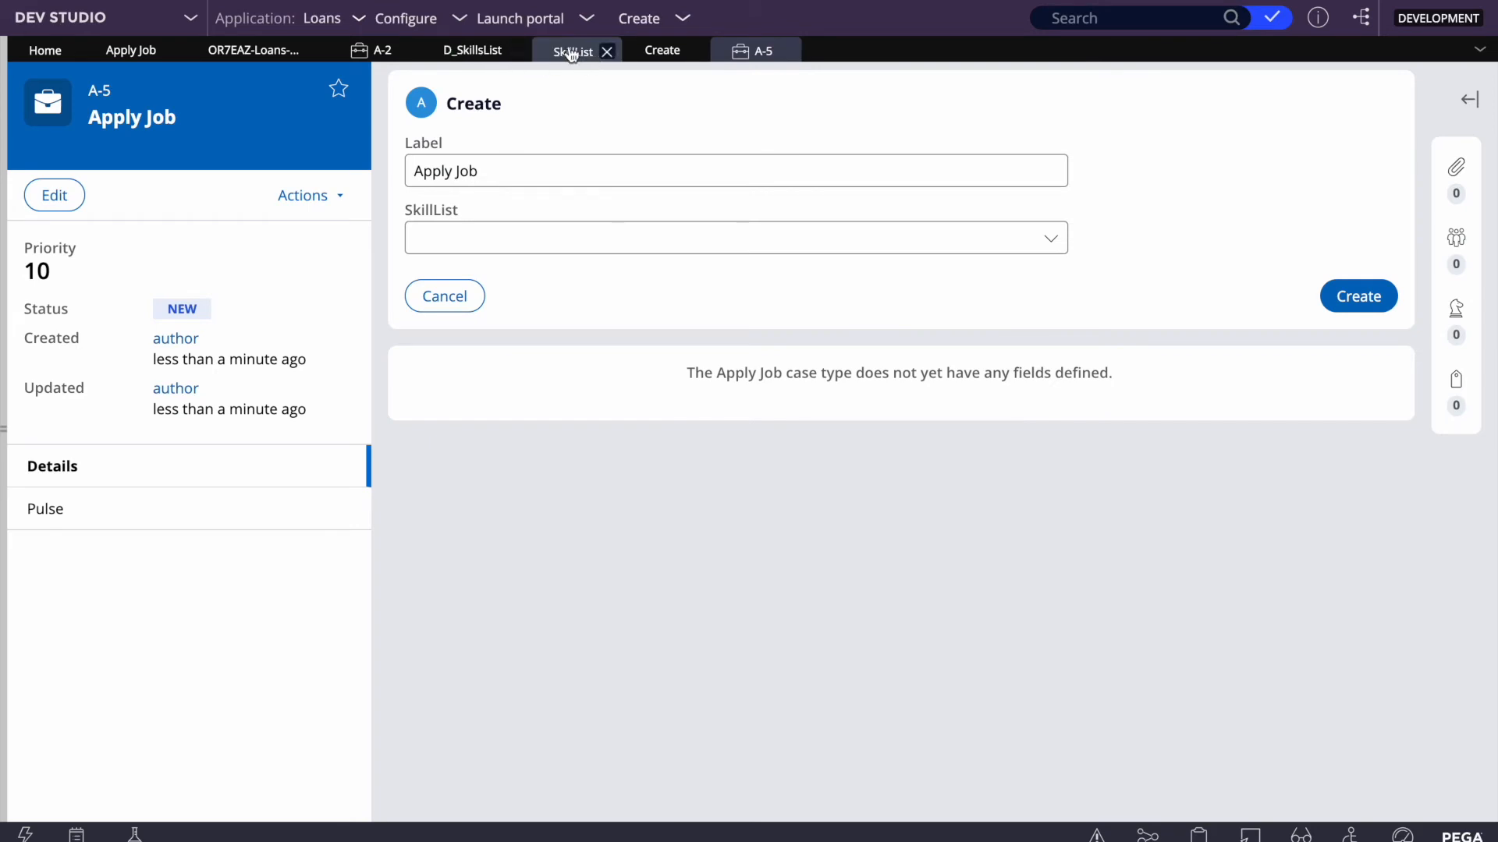
pyautogui.click(660, 52)
pyautogui.doubleClick(238, 436)
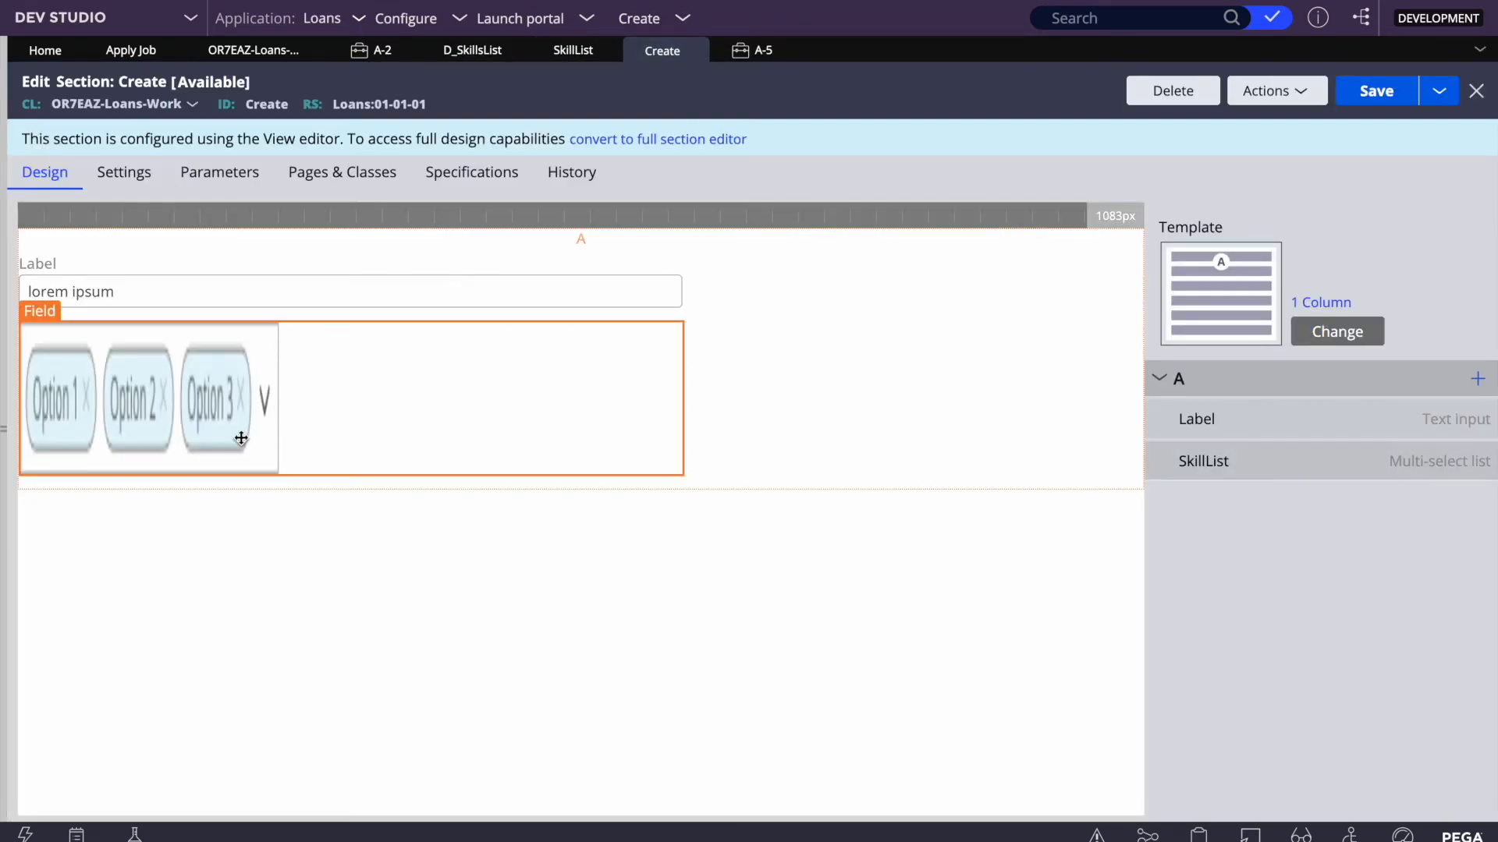
pyautogui.click(558, 275)
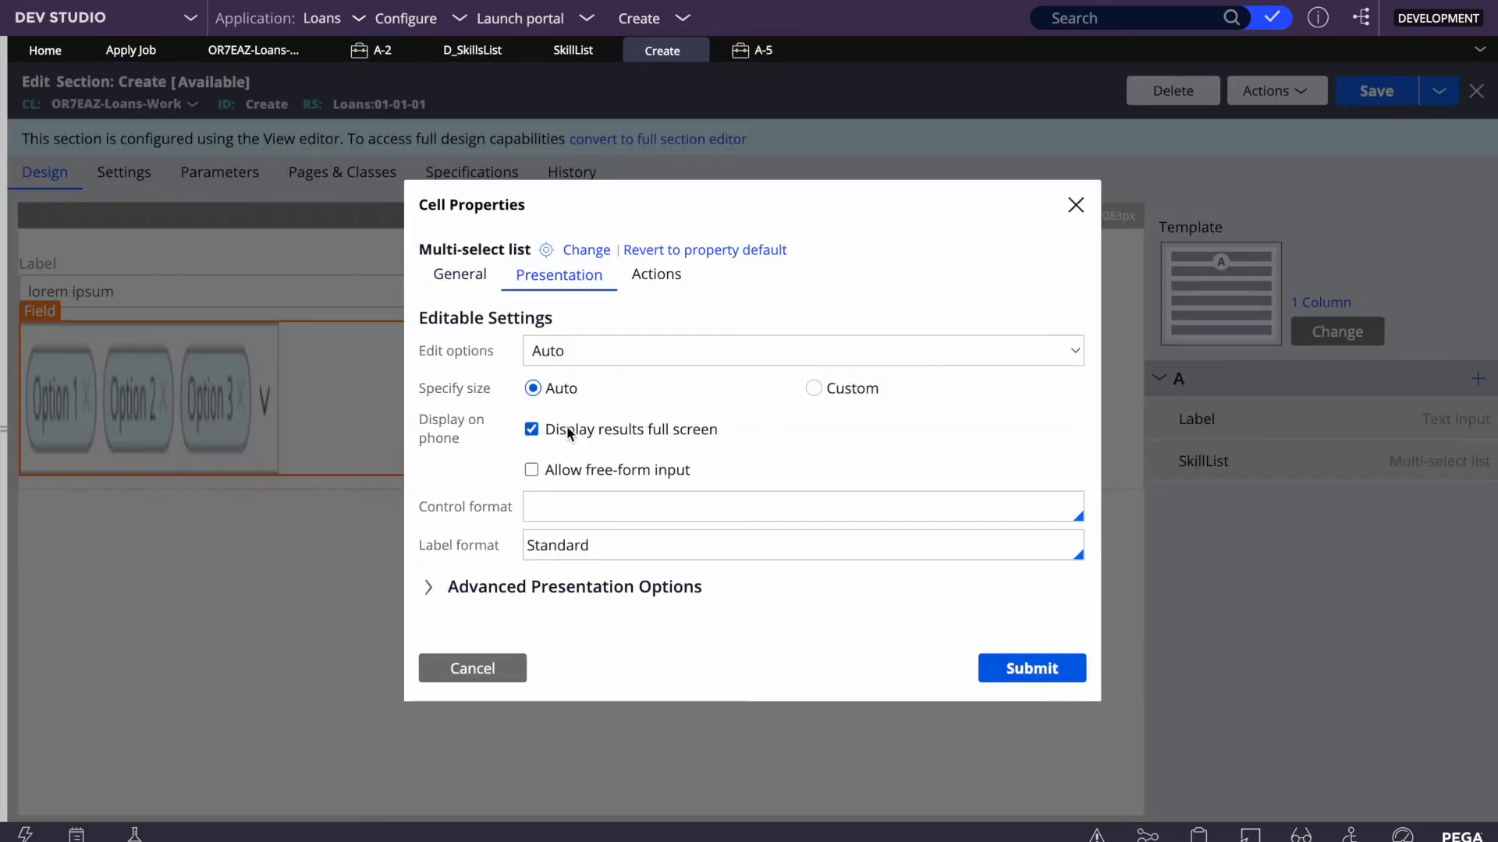
pyautogui.scroll(-1, 615, 474)
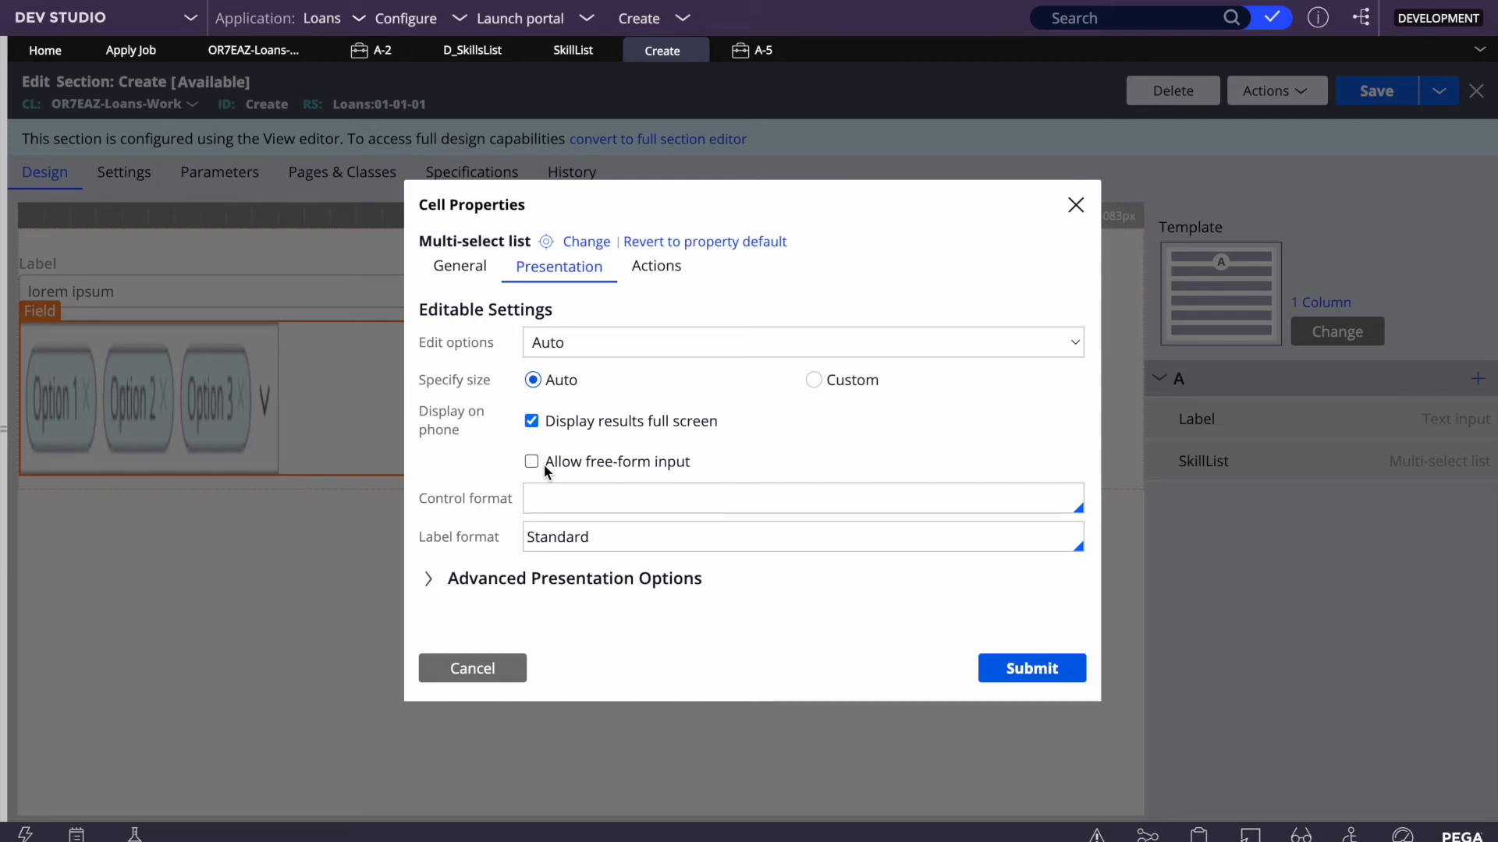
pyautogui.click(1041, 675)
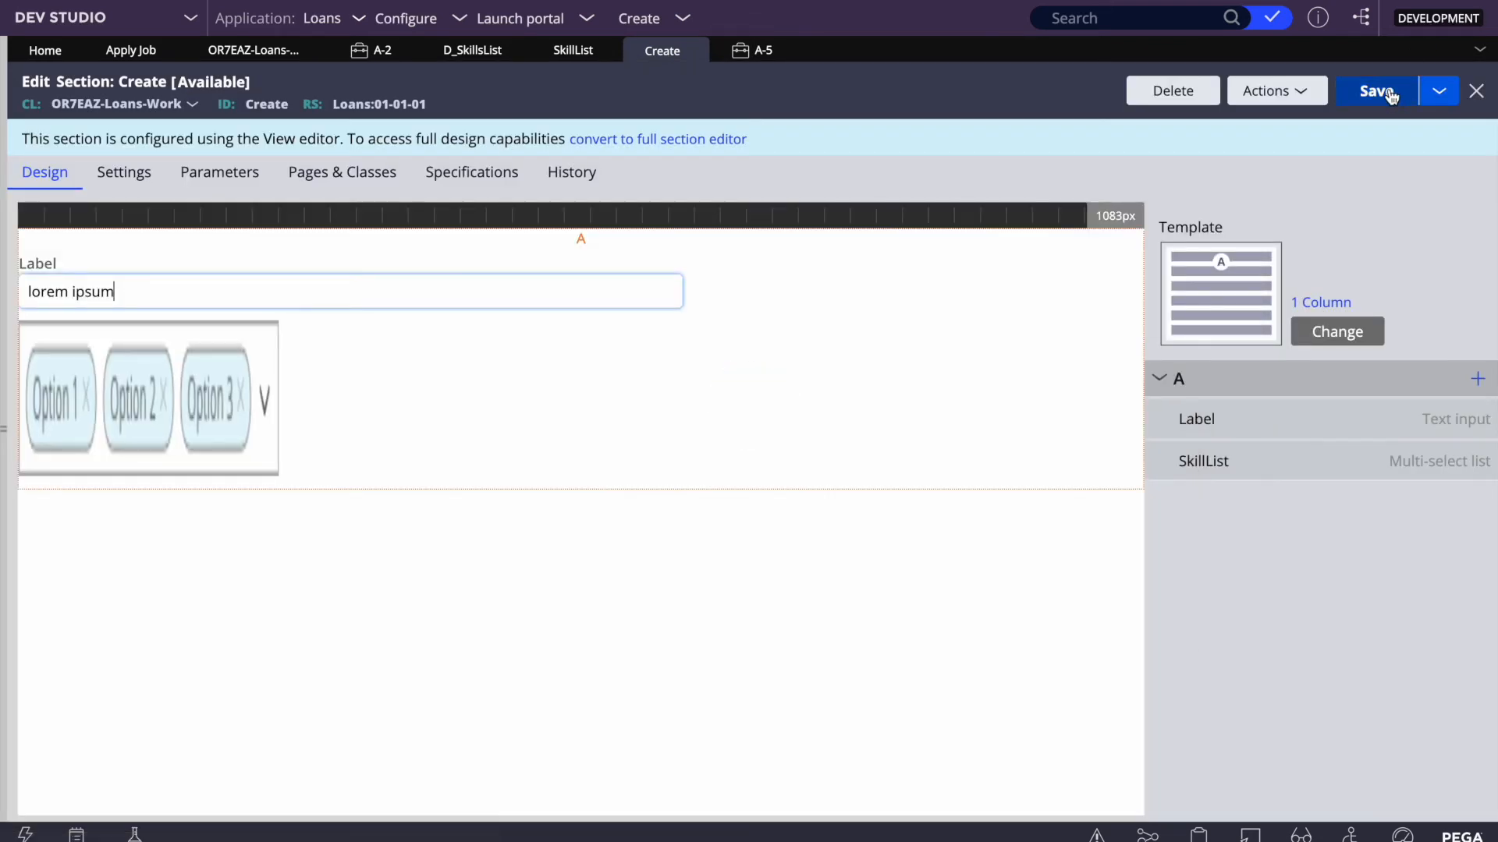
pyautogui.click(1377, 91)
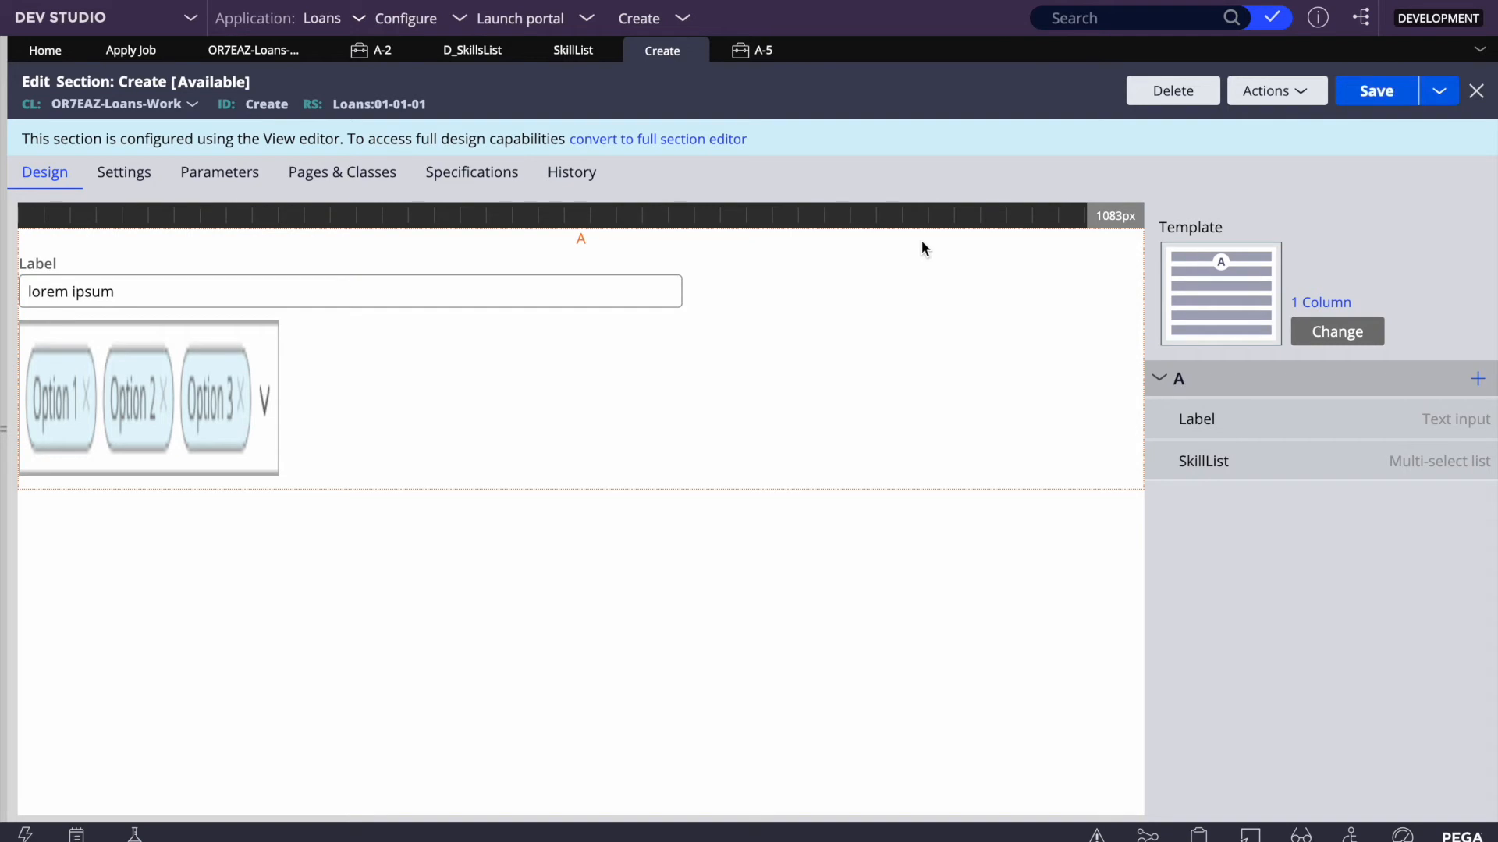
# Step: Reopen the SkillList cell properties and review the control's property and the data page used as list source
pyautogui.doubleClick(173, 415)
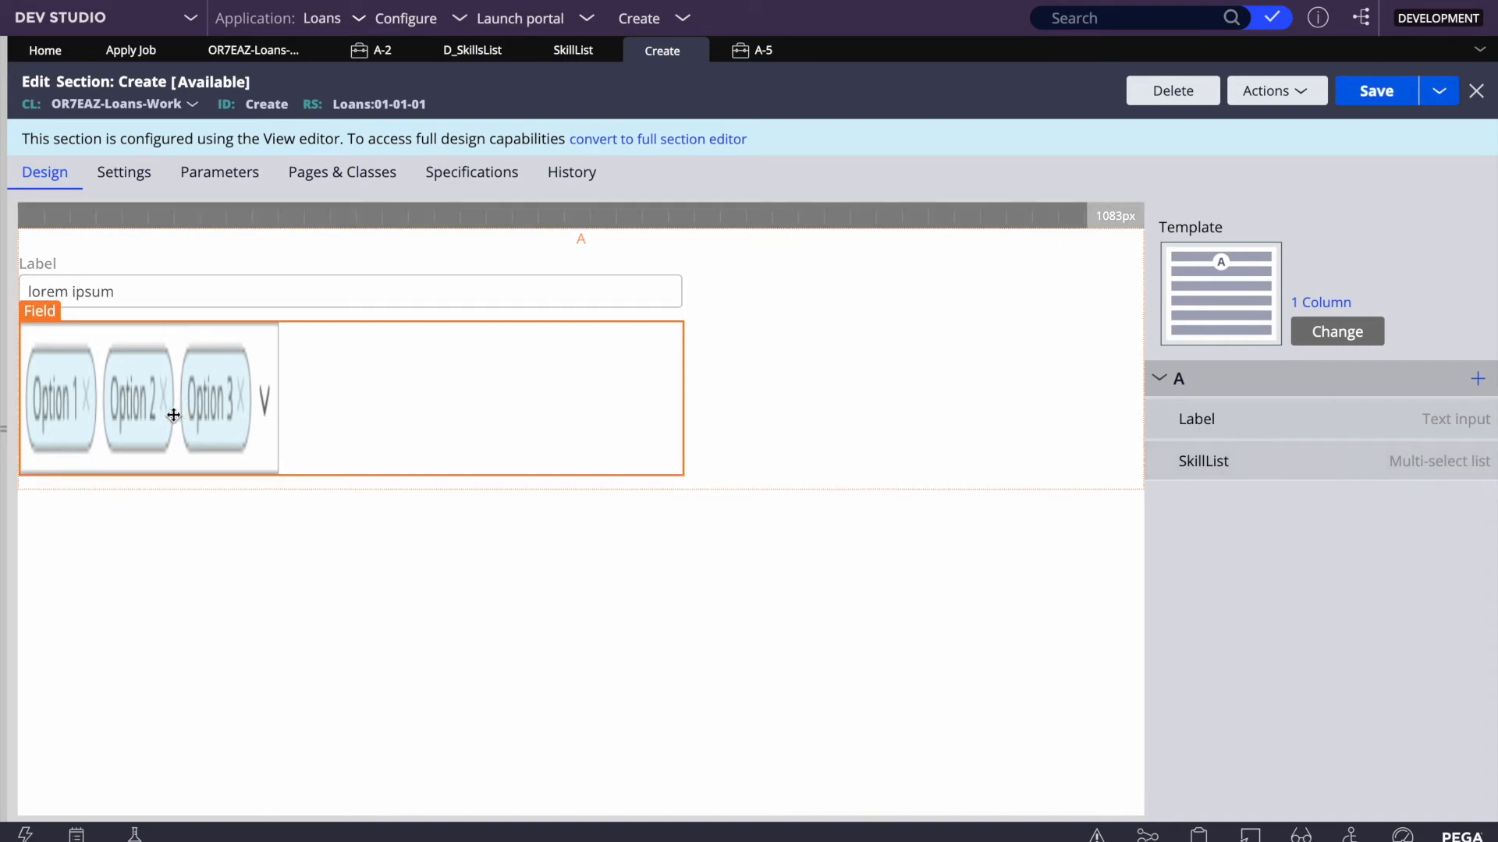
pyautogui.scroll(-2, 770, 411)
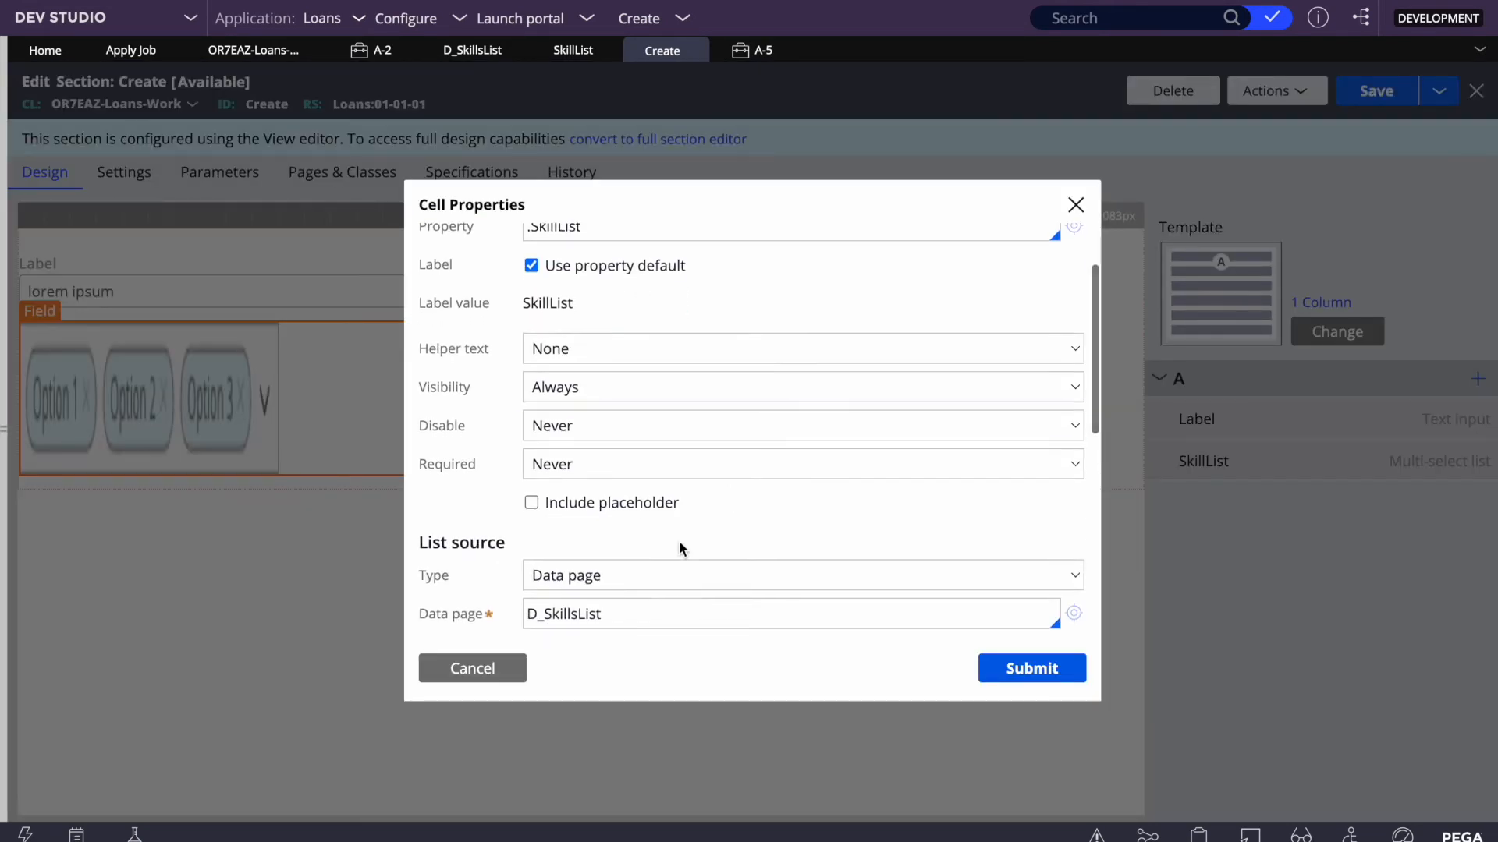
pyautogui.scroll(-3, 679, 541)
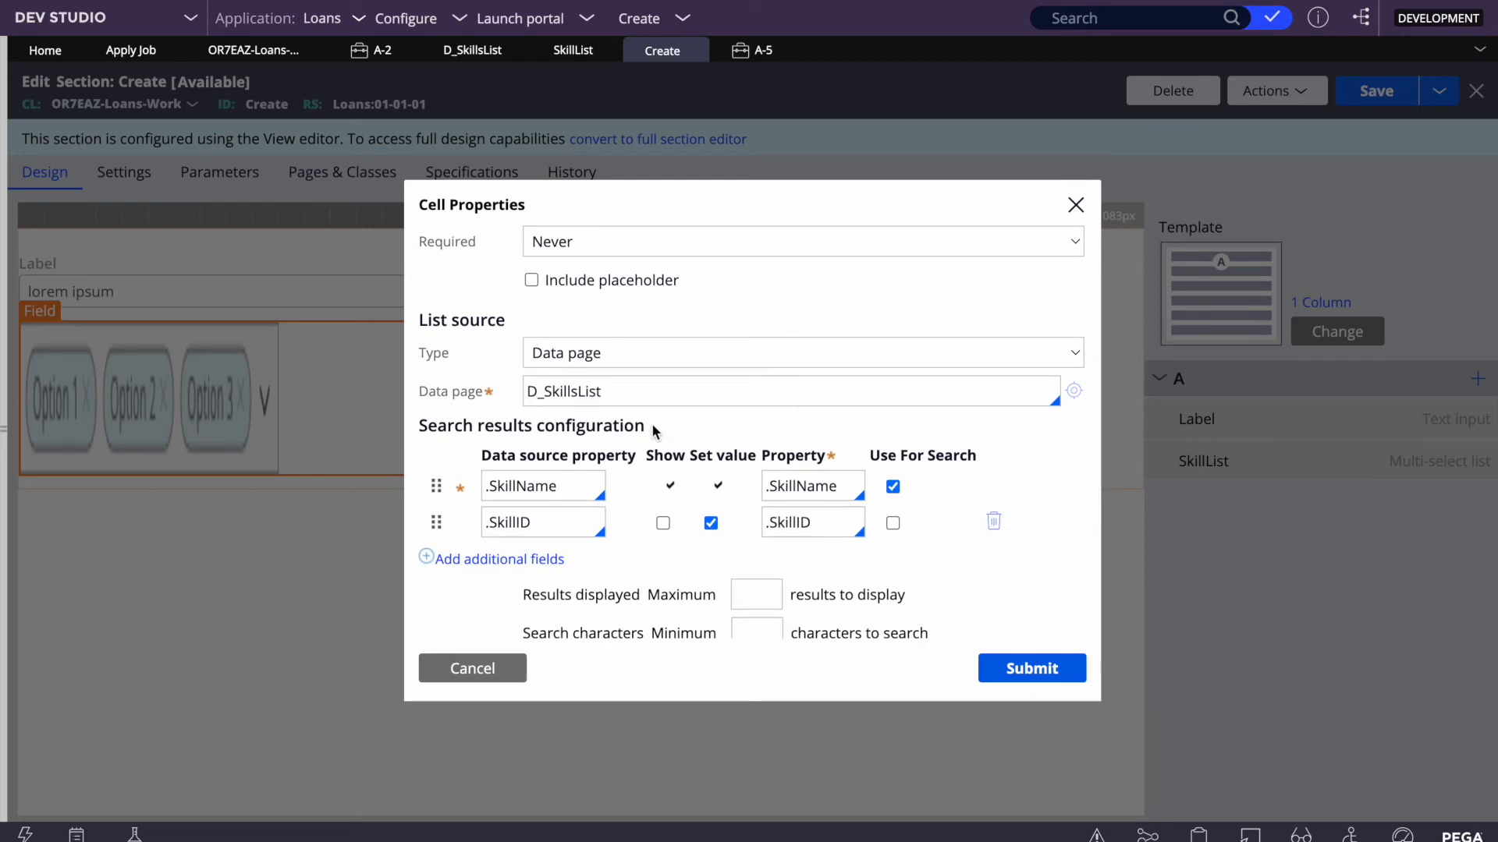
pyautogui.doubleClick(558, 390)
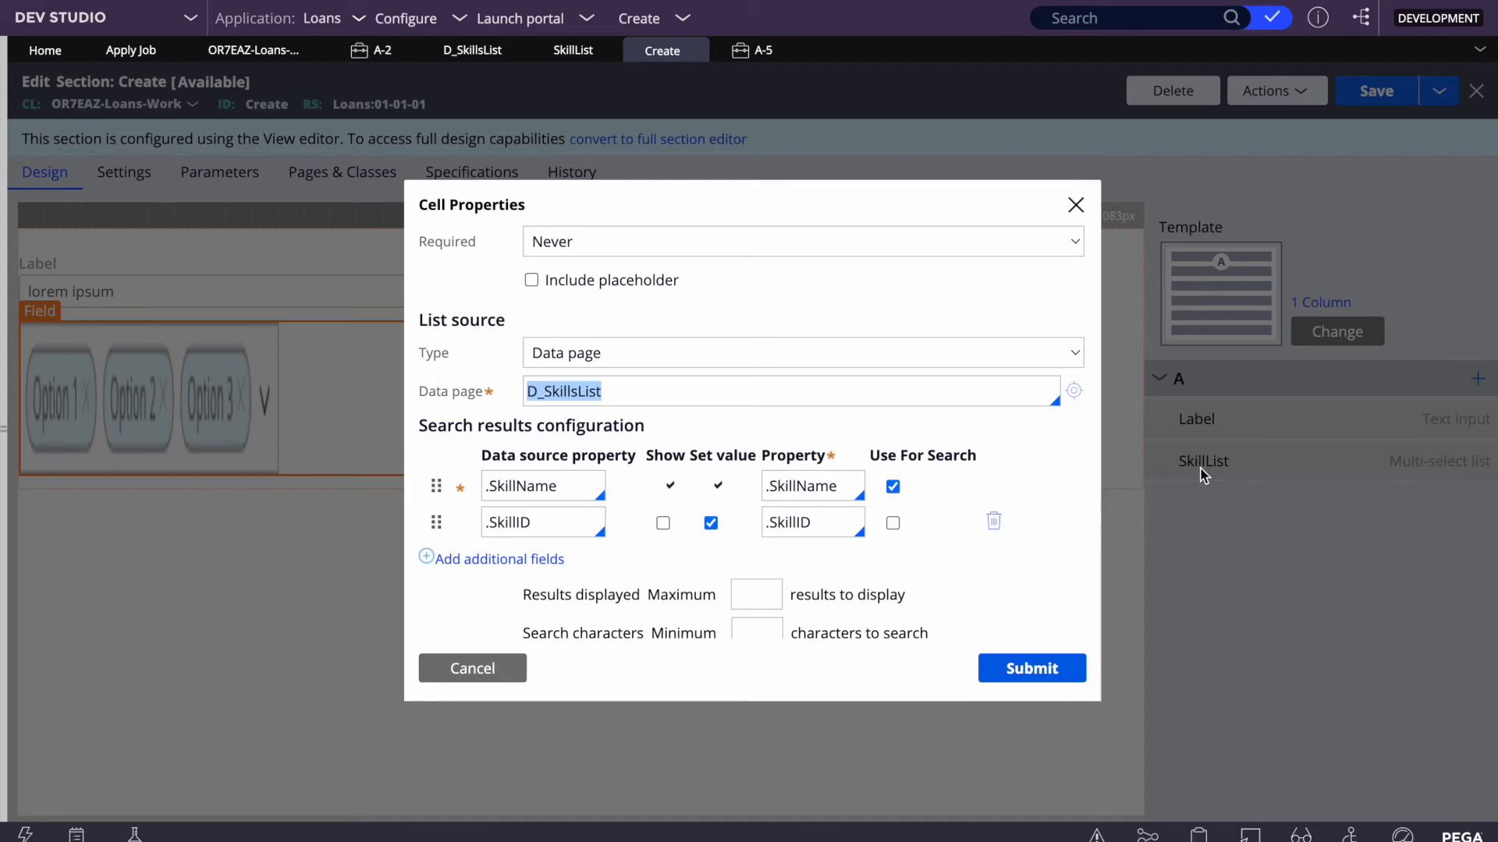
pyautogui.scroll(4, 653, 444)
pyautogui.scroll(-5, 655, 456)
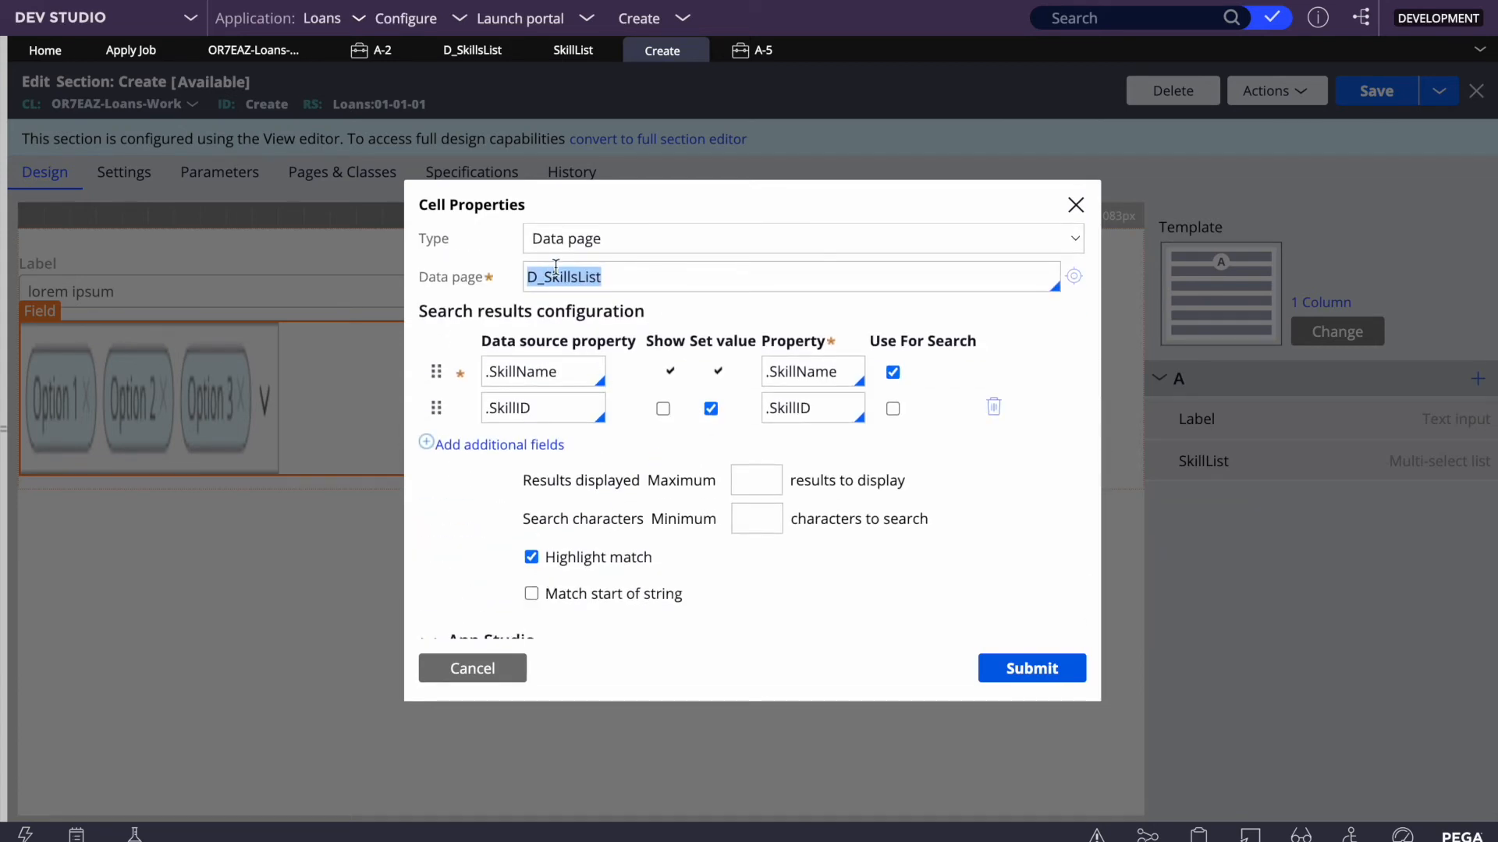
pyautogui.click(617, 283)
pyautogui.scroll(8, 616, 283)
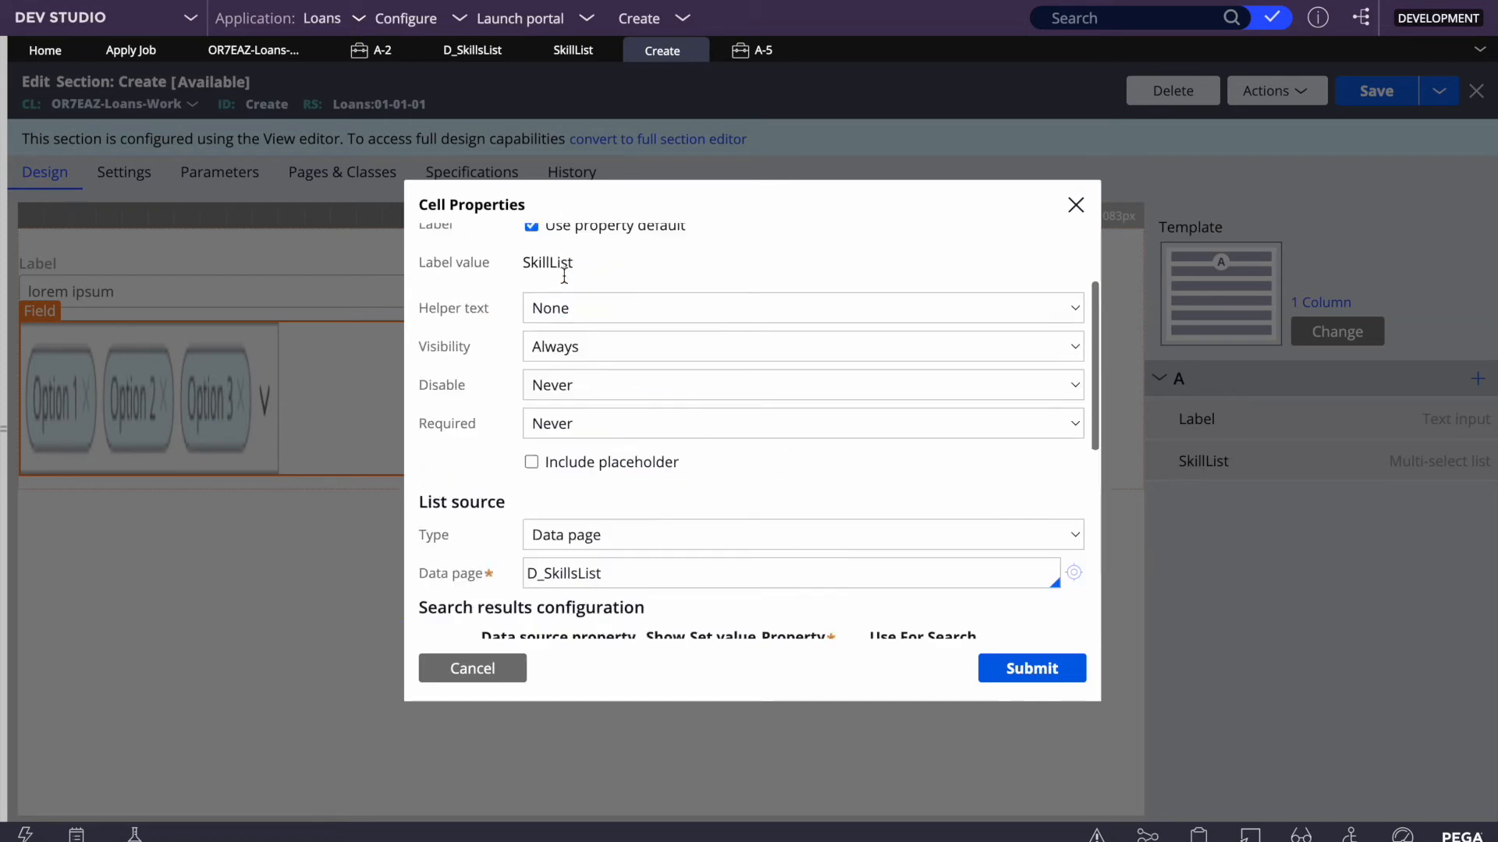
pyautogui.doubleClick(552, 322)
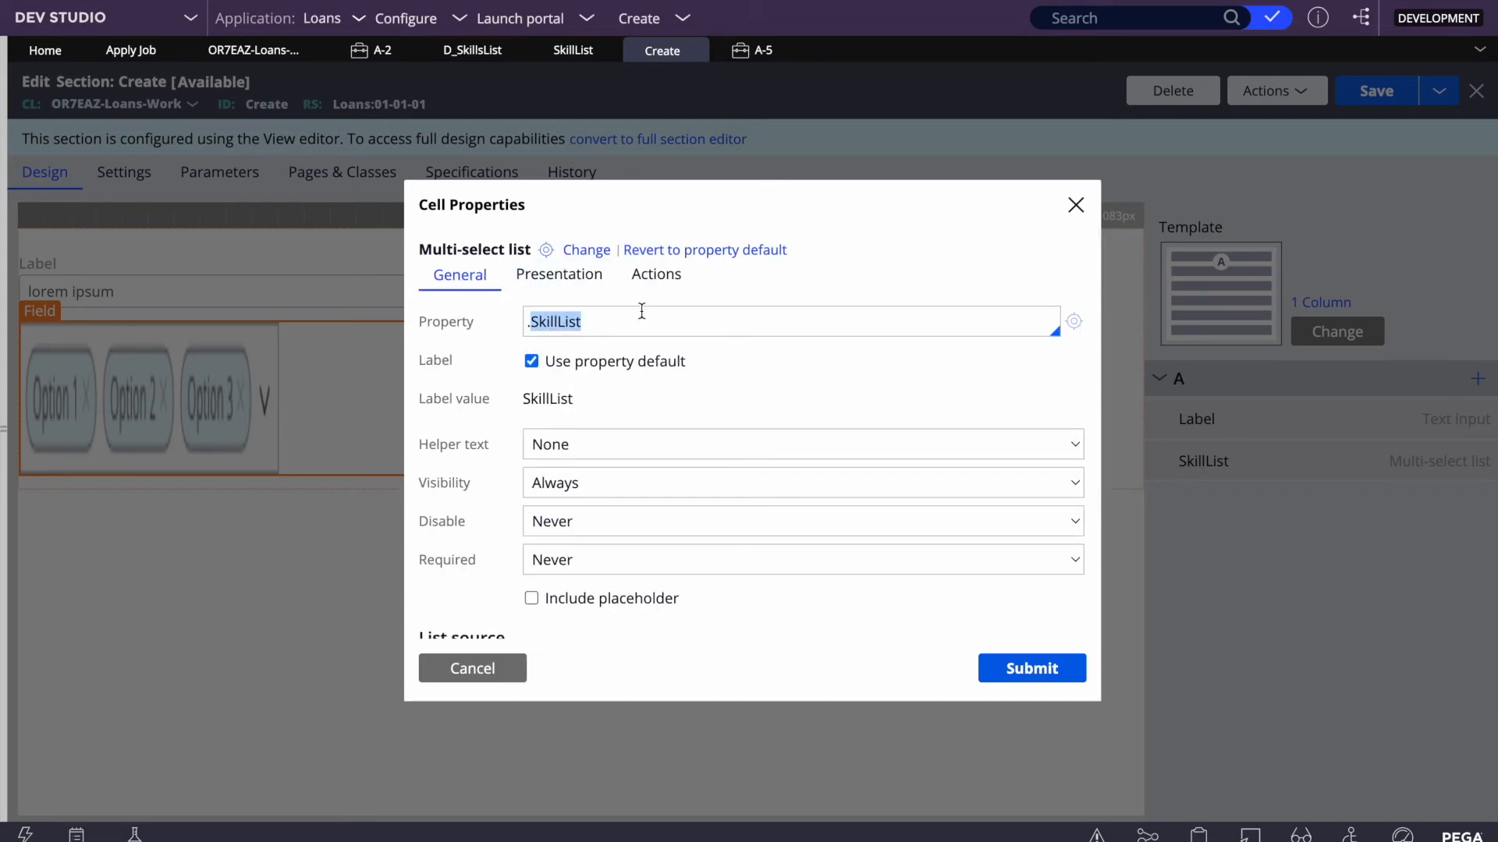
# Step: Examine SkillList's search results configuration, including the .SkillName and .SkillID mappings and the limits for displayed results and search characters
pyautogui.scroll(-5, 784, 389)
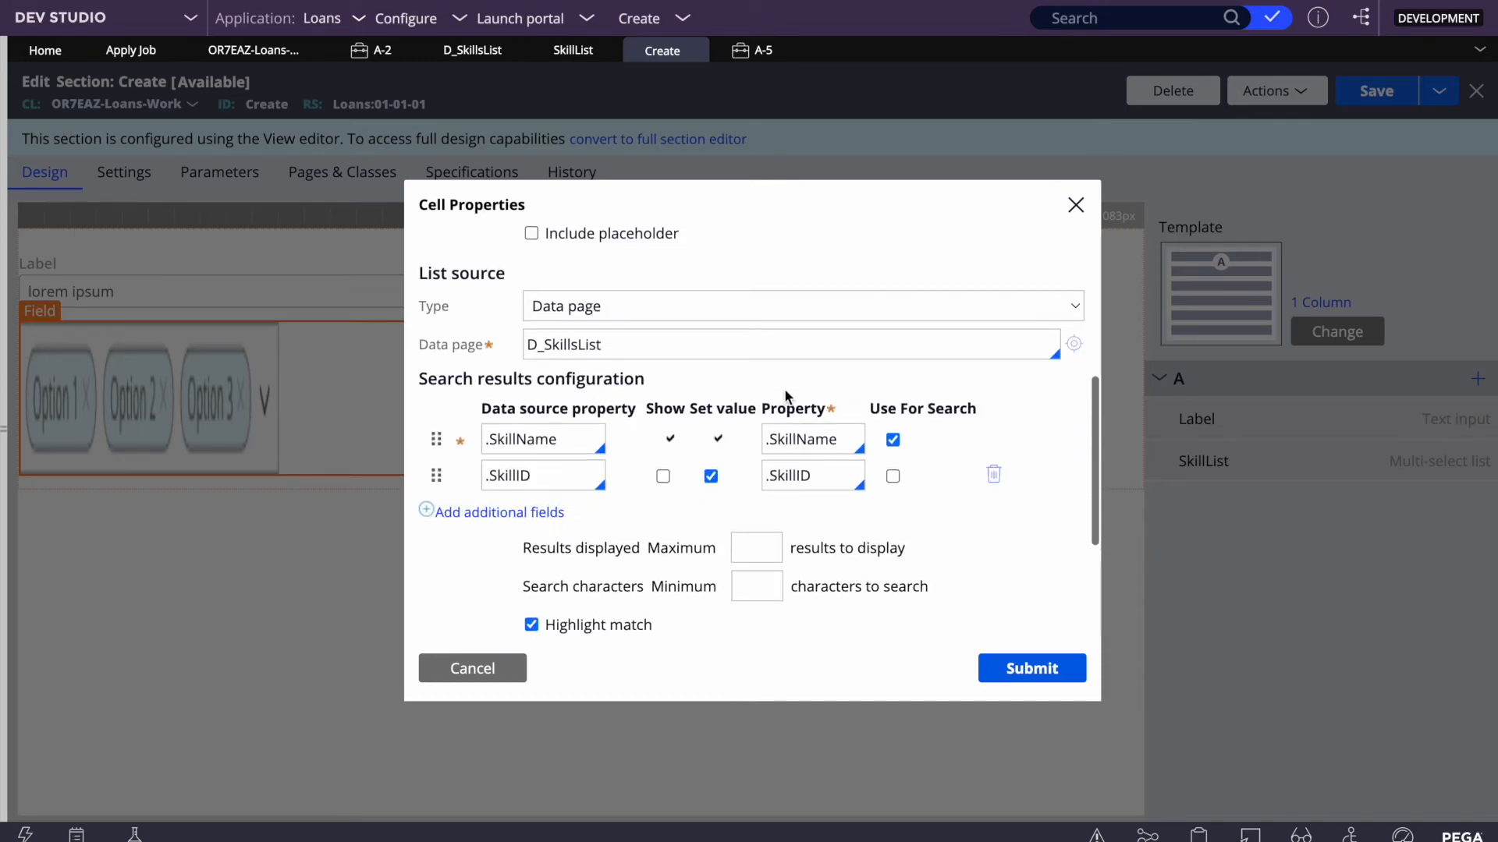
pyautogui.tripleClick(519, 441)
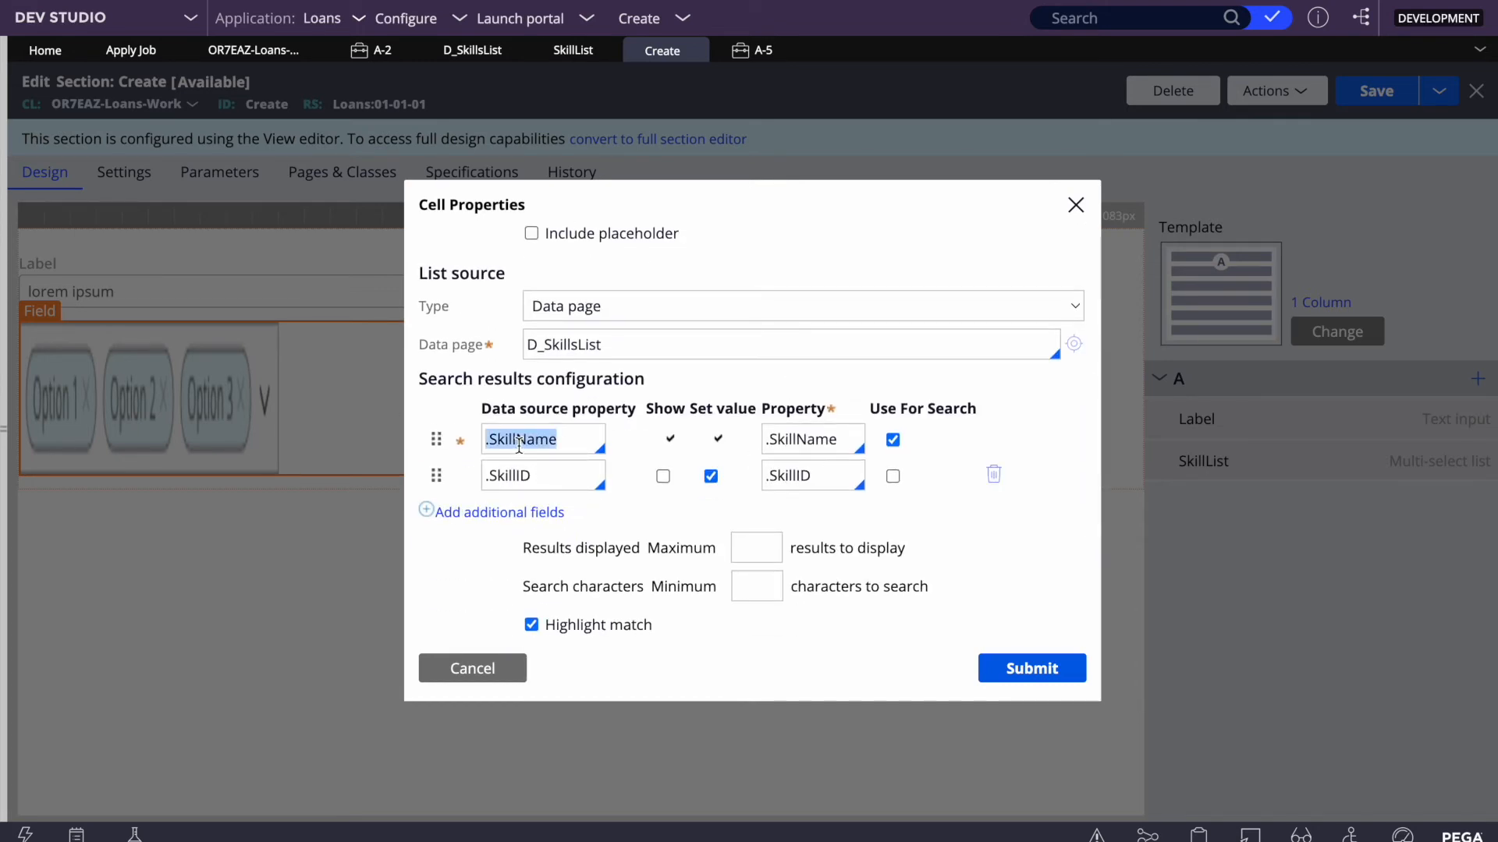
pyautogui.tripleClick(809, 438)
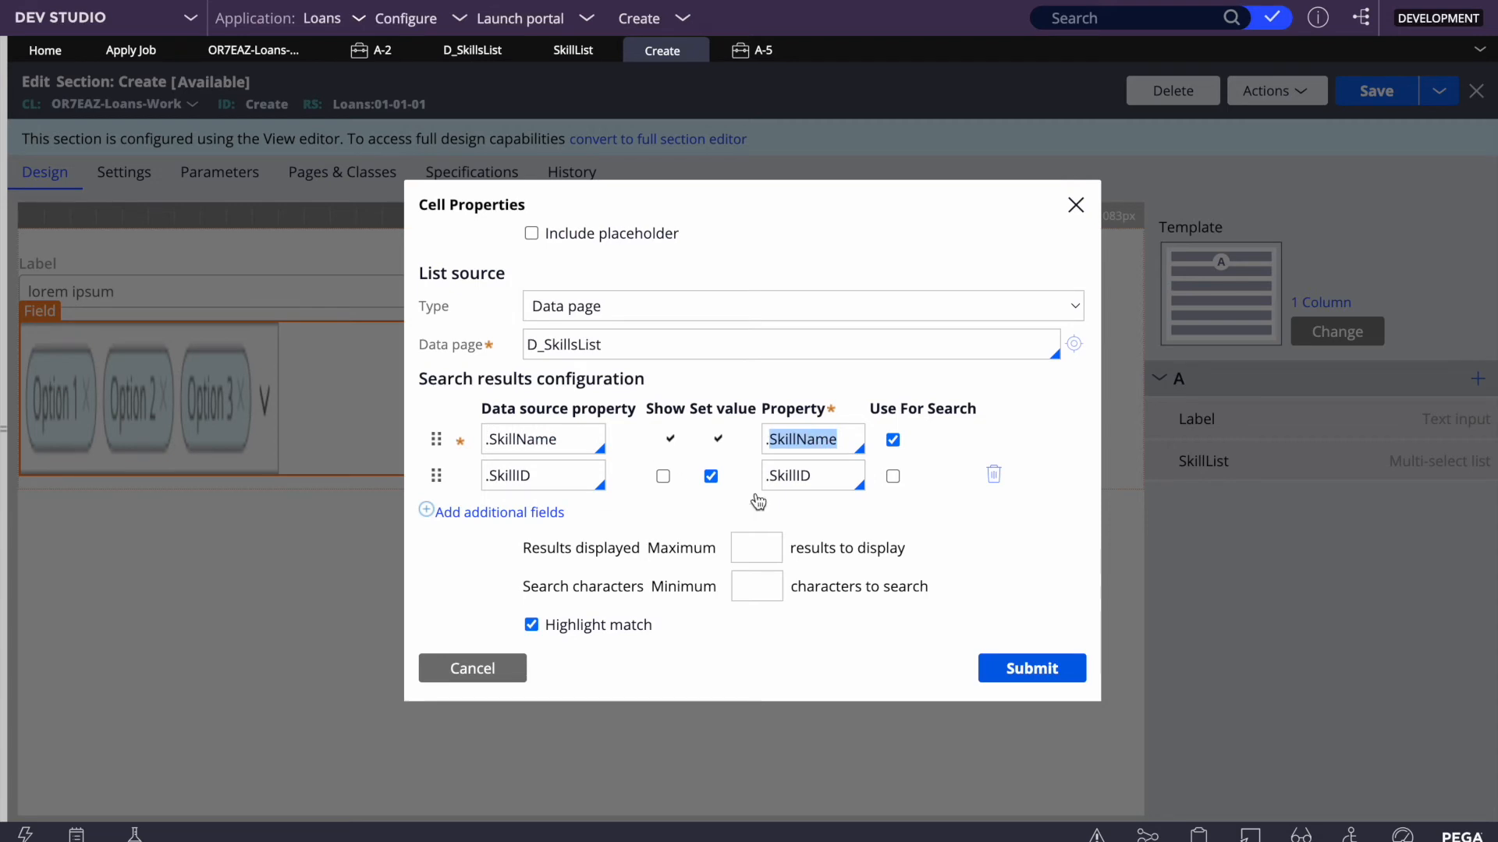
pyautogui.tripleClick(793, 483)
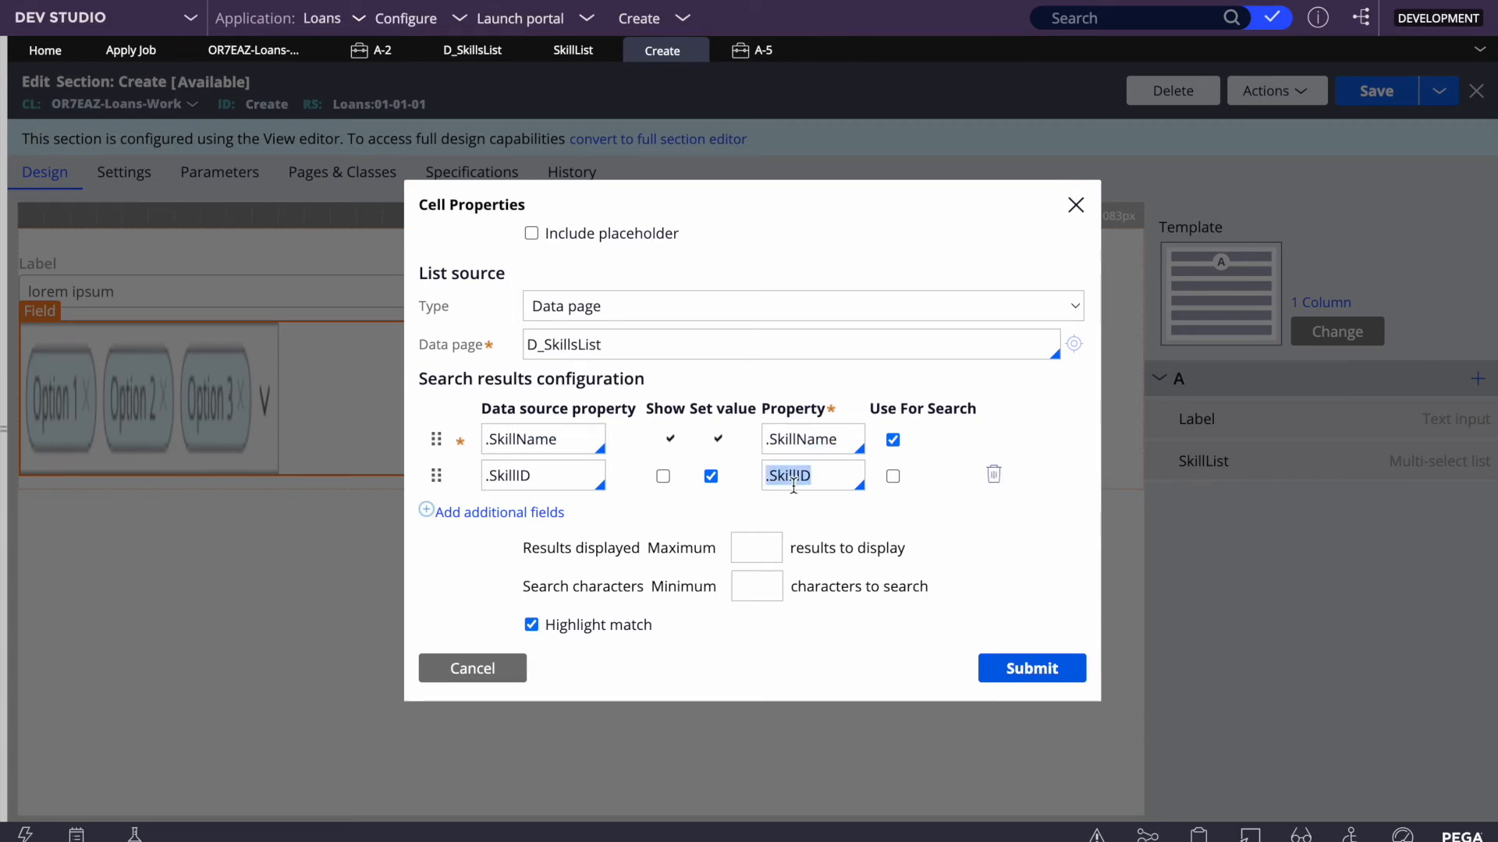
pyautogui.tripleClick(540, 441)
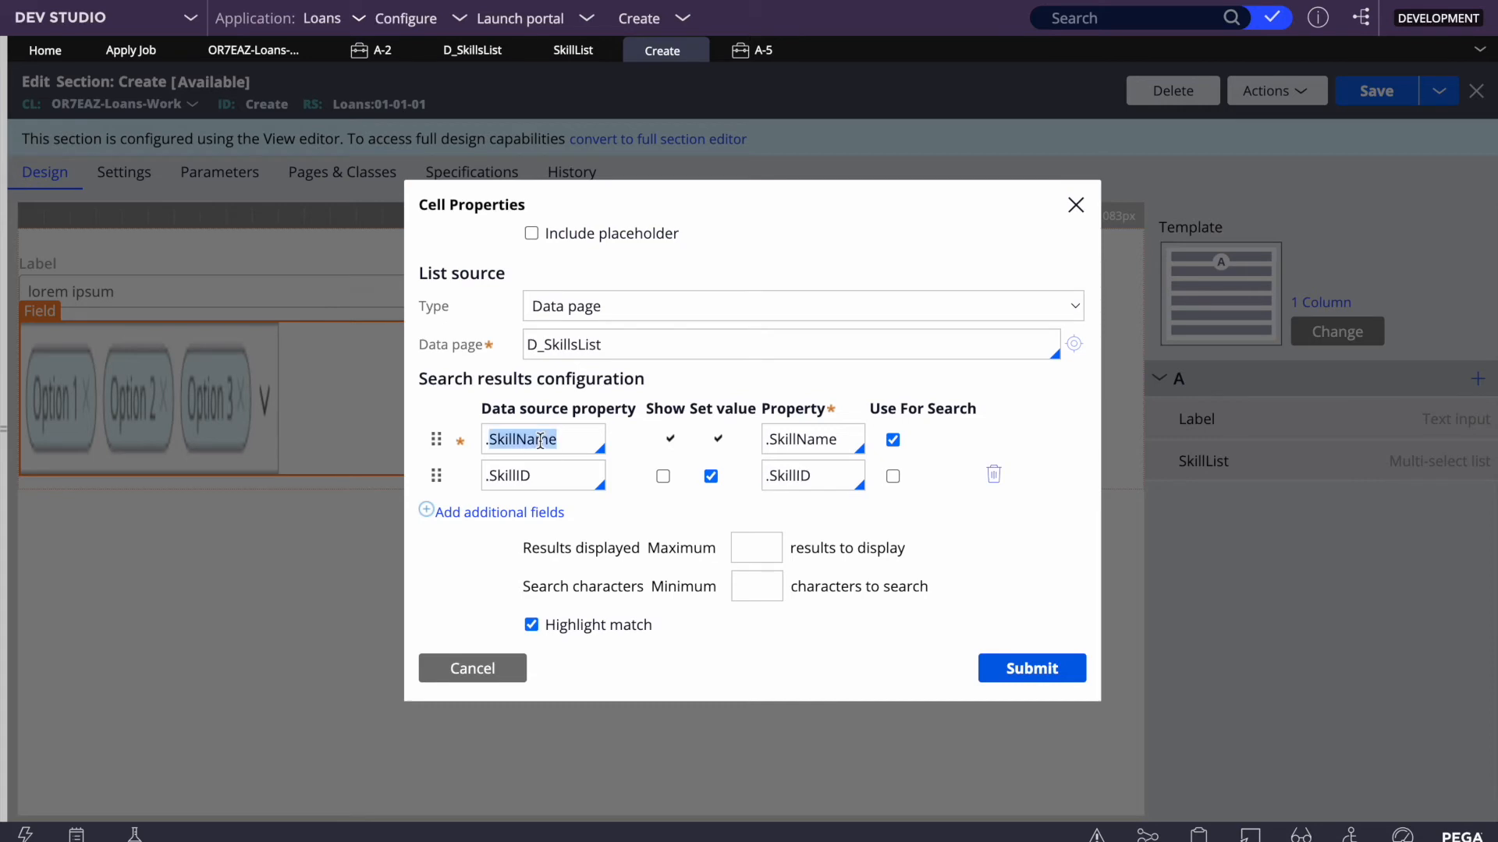
pyautogui.scroll(-2, 620, 620)
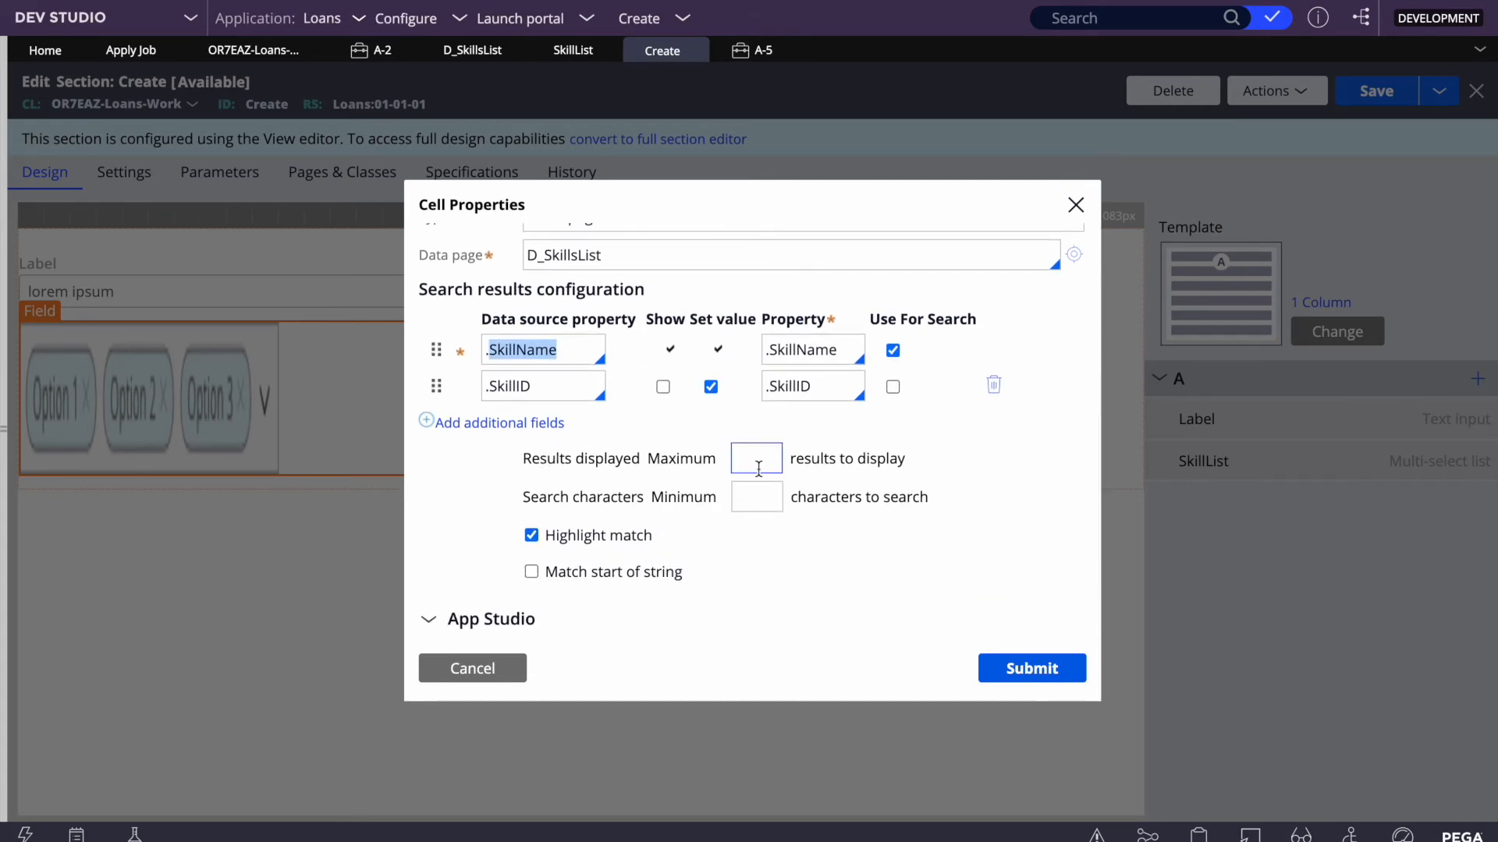
pyautogui.click(758, 501)
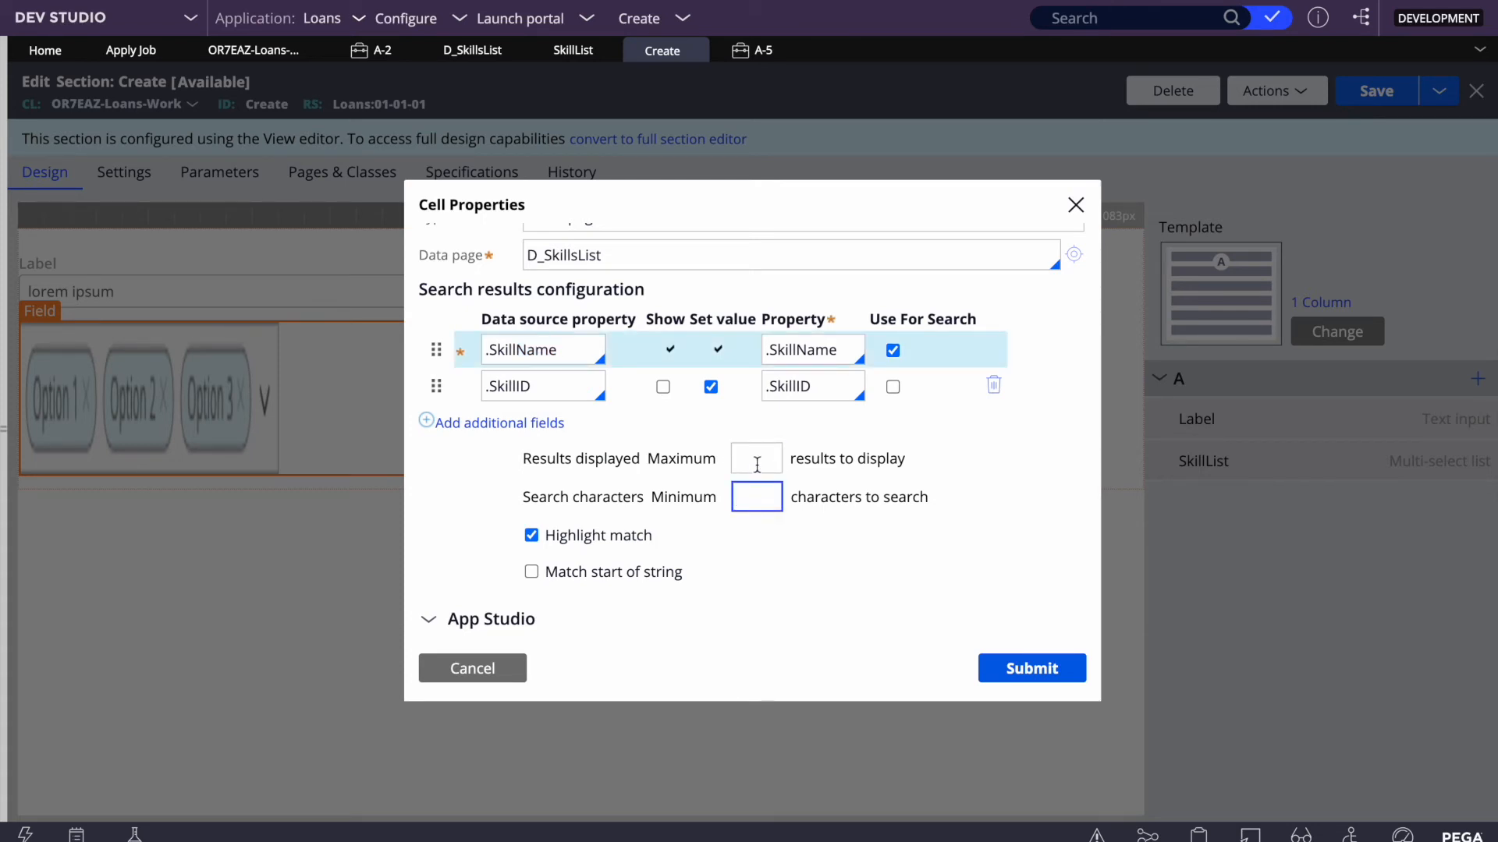
# Step: Enter P in the SkillList field of the A-5 case to test the skill search
pyautogui.click(753, 50)
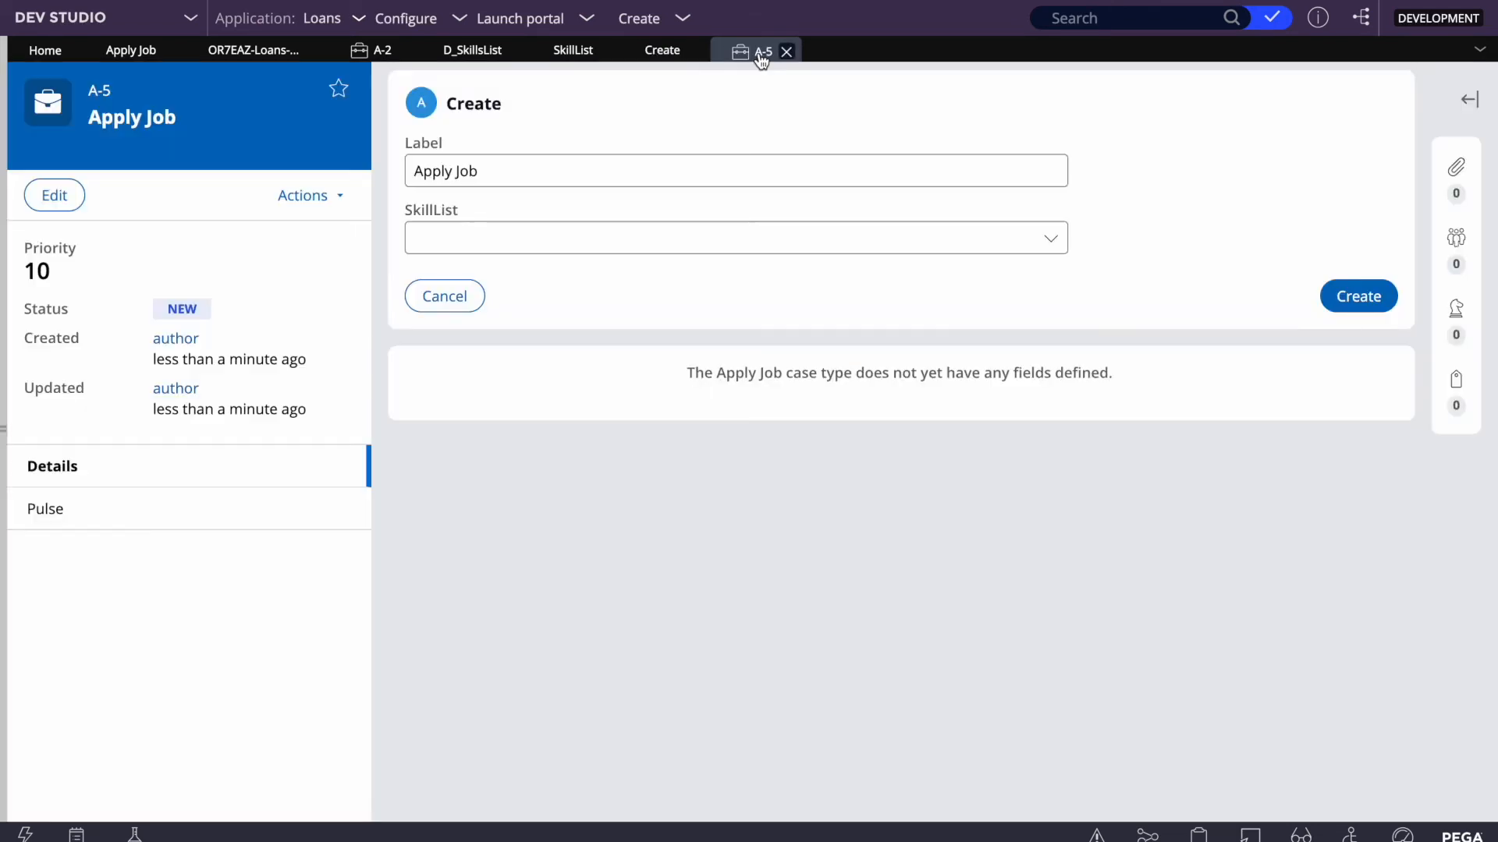
pyautogui.click(504, 233)
pyautogui.write('P')
pyautogui.click(716, 527)
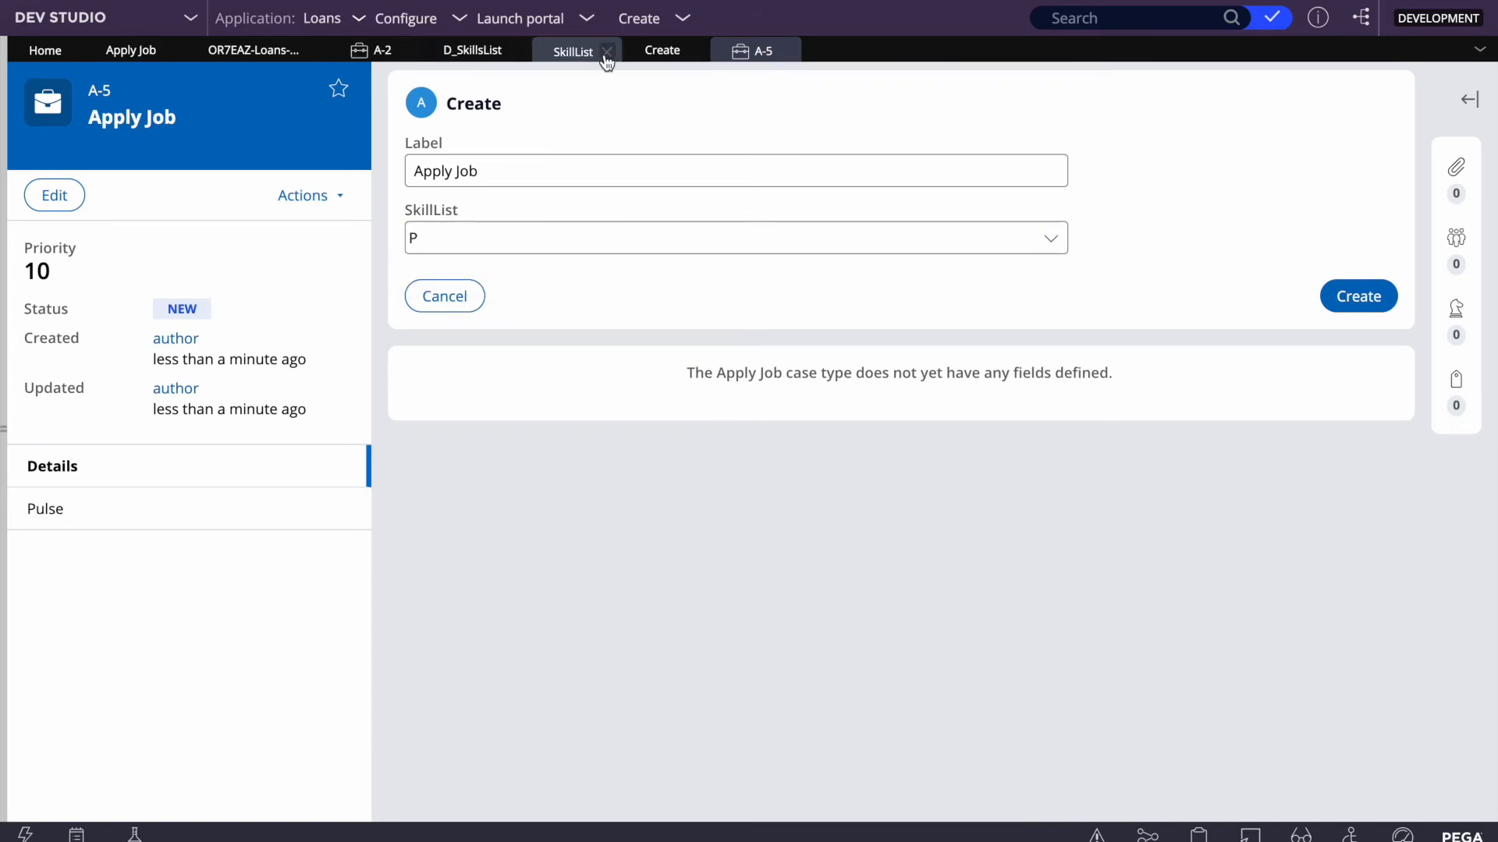
# Step: Review the SkillList property, the D_SkillsList data page and the sources of the Skills data type
pyautogui.click(574, 53)
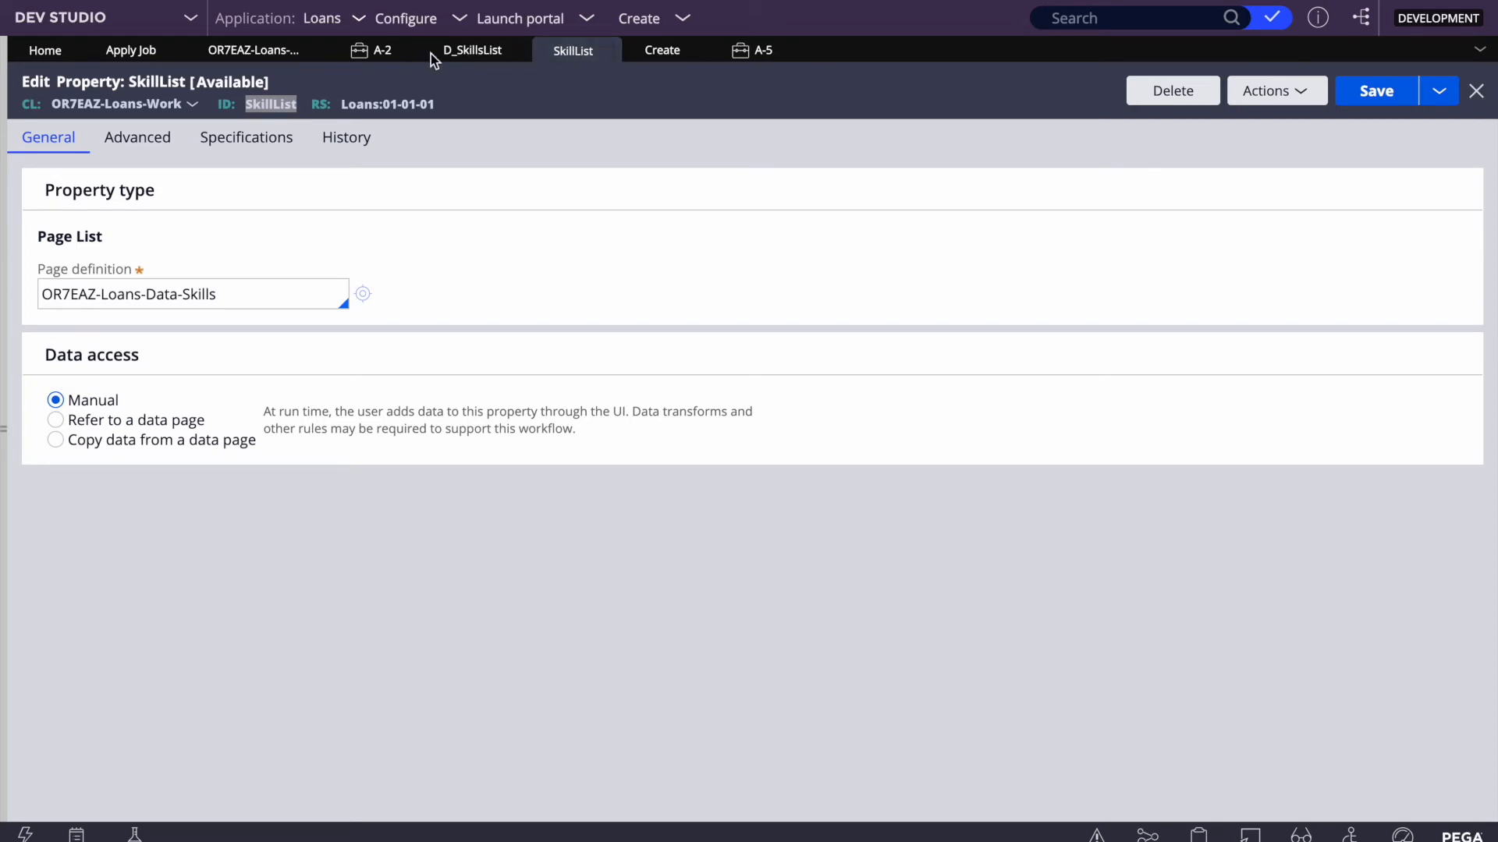
pyautogui.click(477, 59)
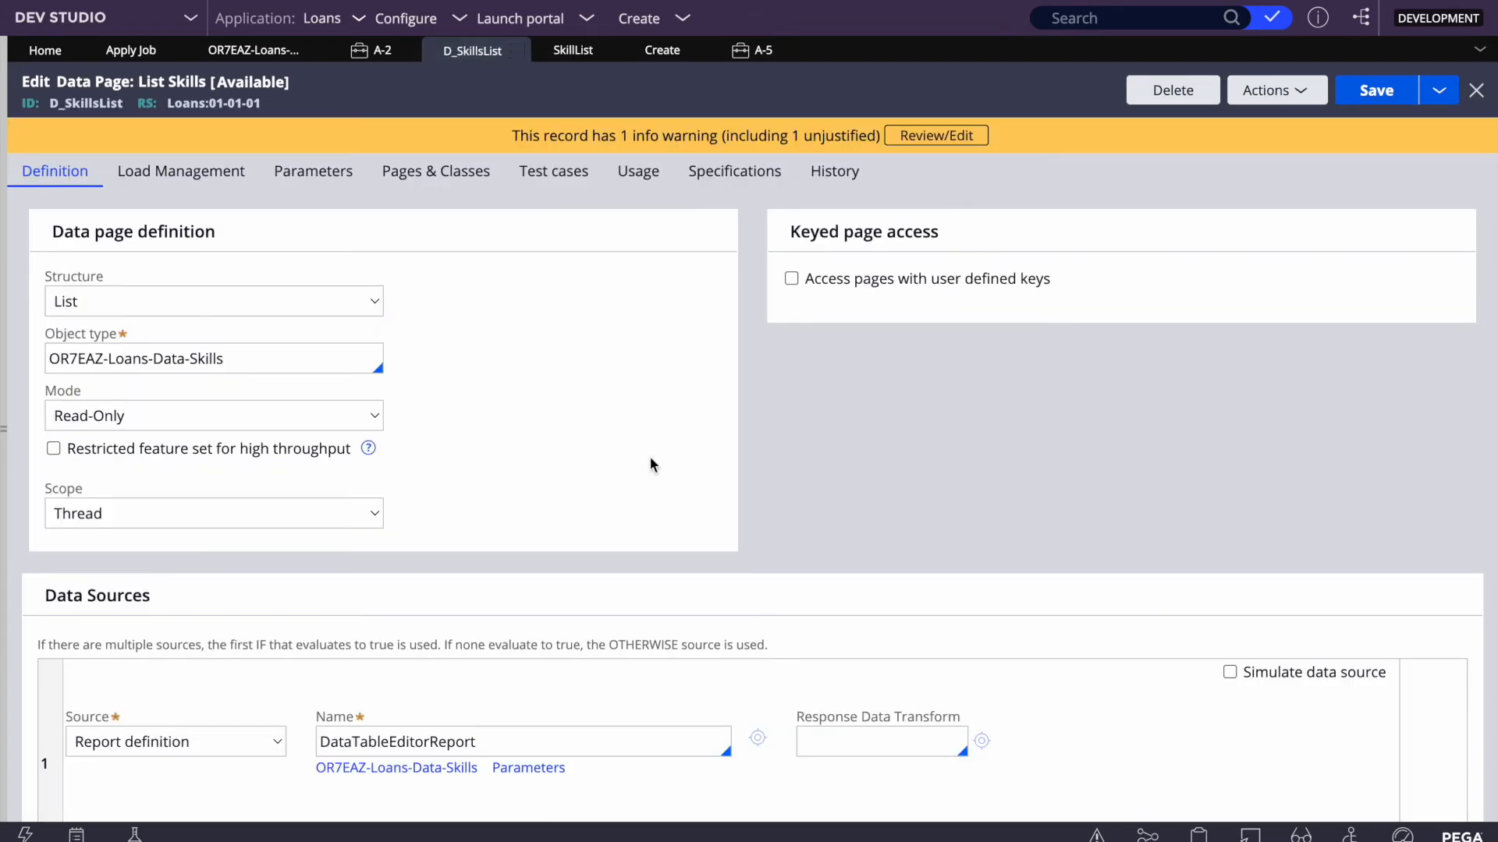
pyautogui.click(253, 59)
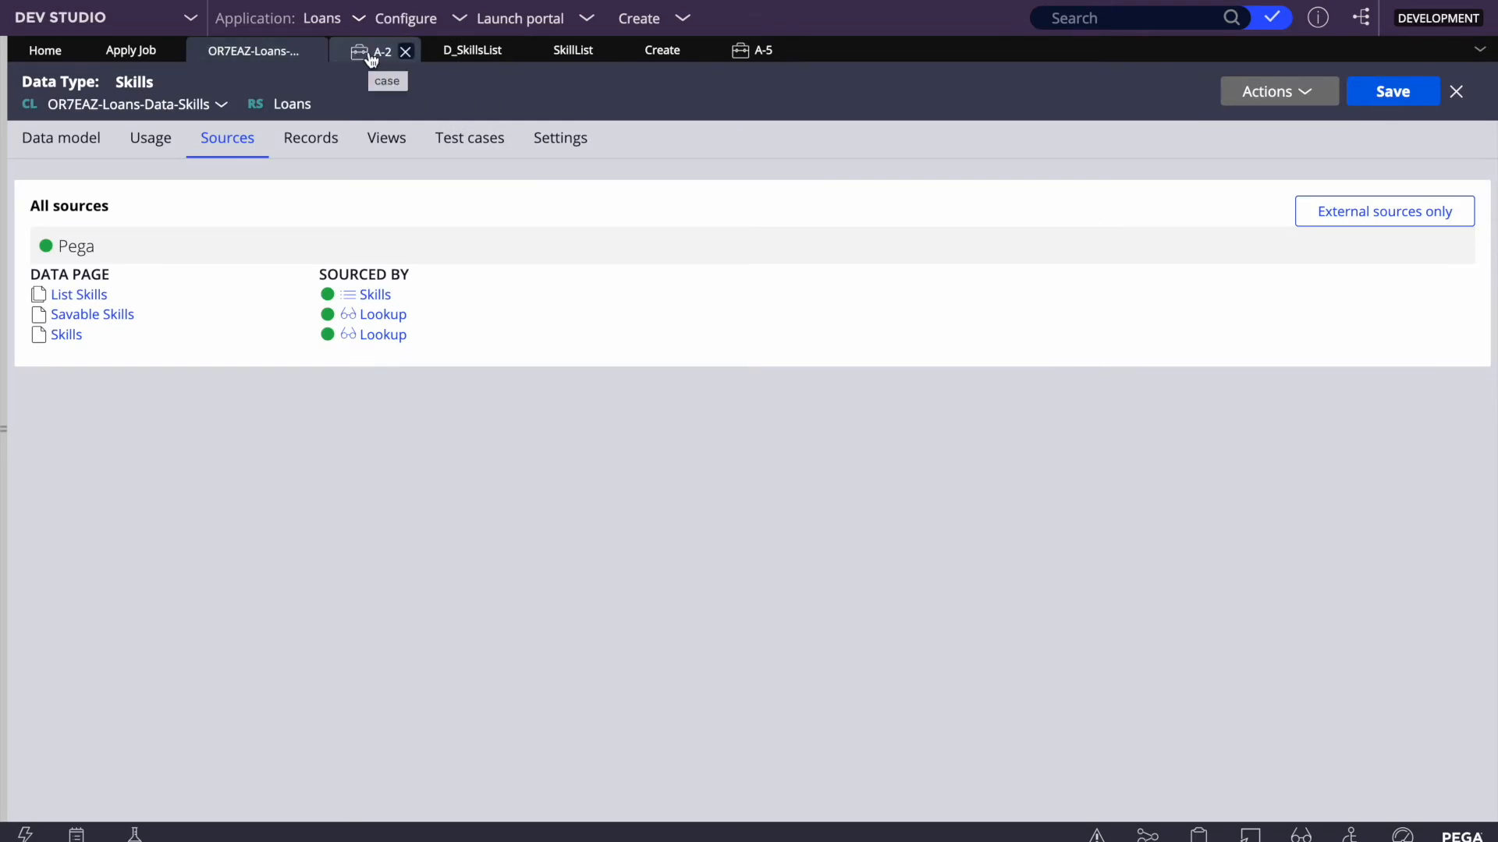
pyautogui.moveTo(378, 1)
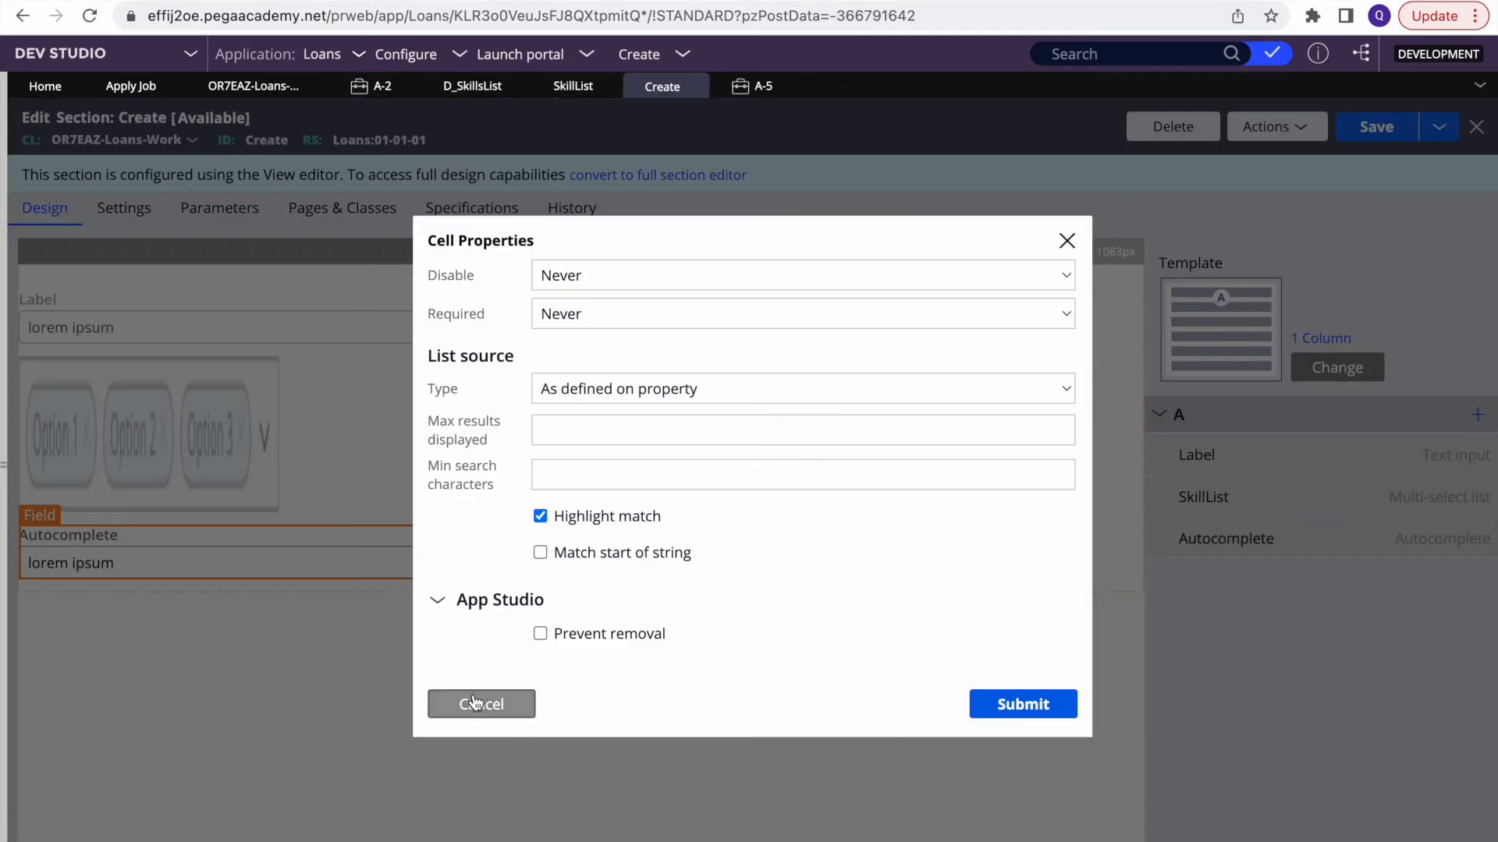
# Step: Cancel the Autocomplete control's cell properties and delete the control from the Create section
pyautogui.click(479, 702)
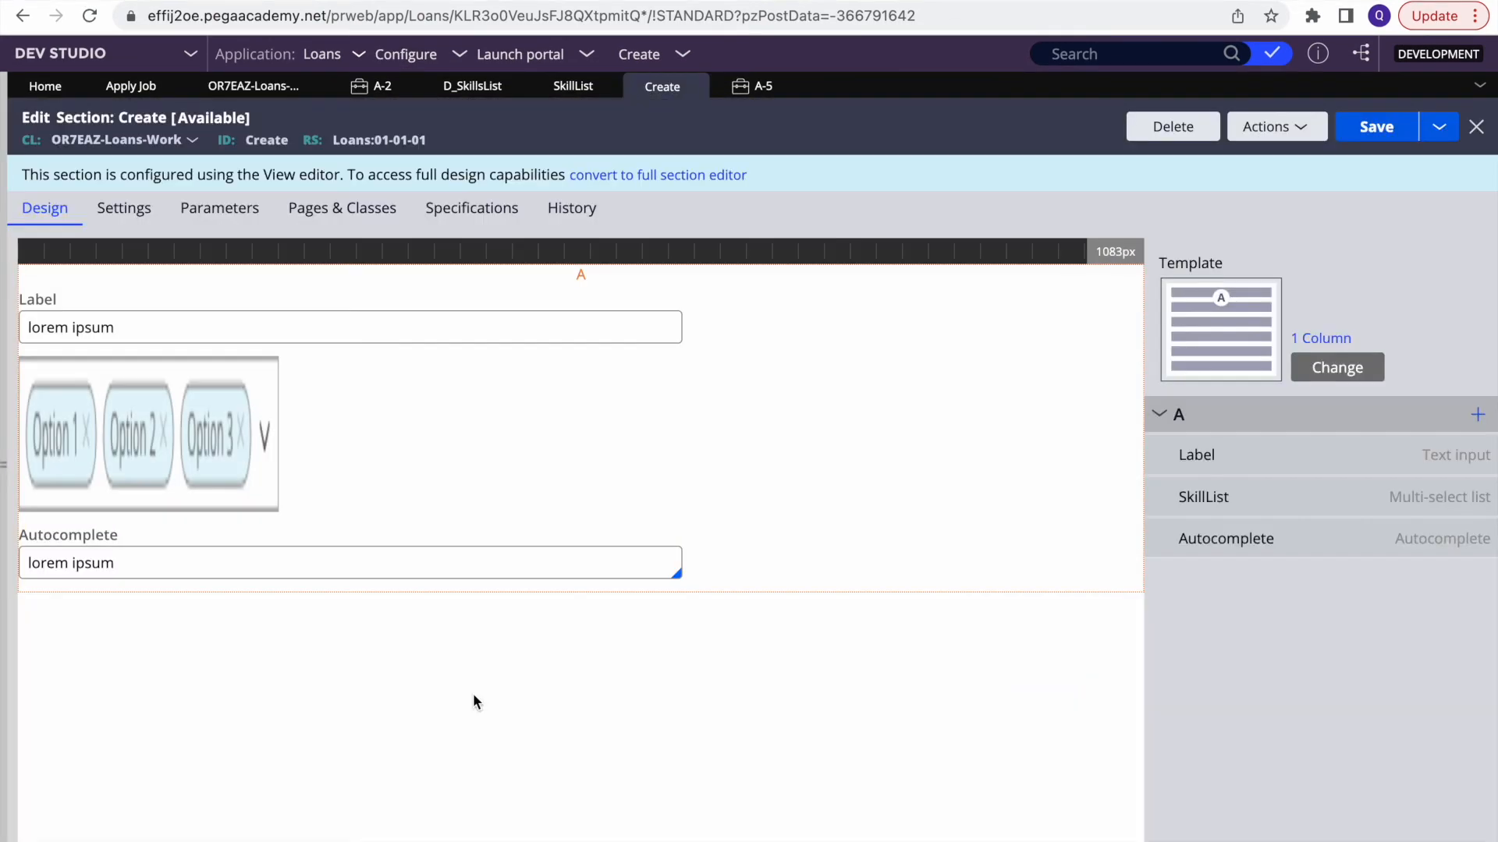
pyautogui.click(1480, 540)
pyautogui.click(1433, 645)
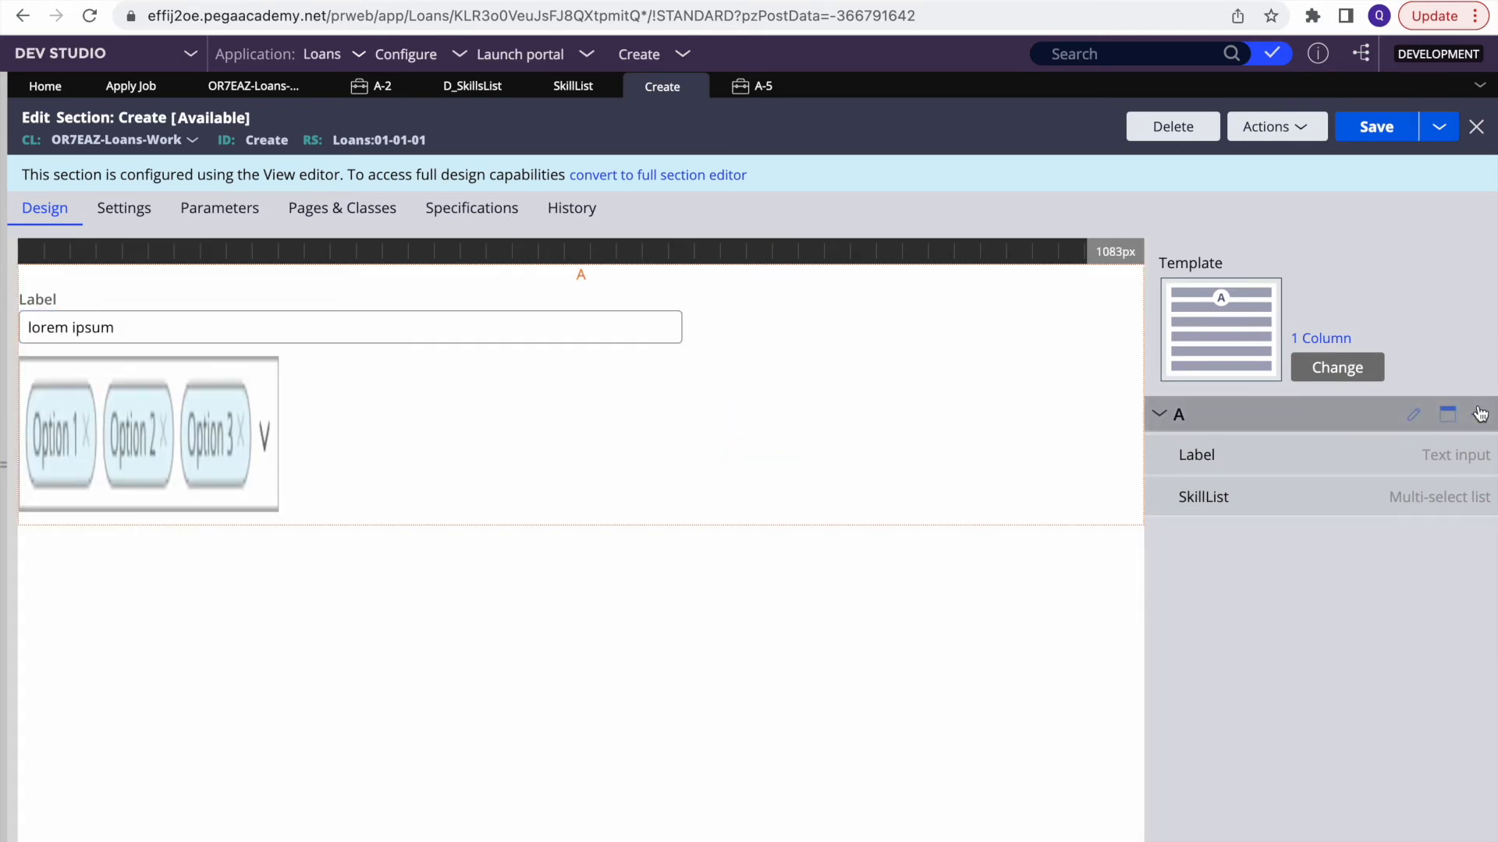
# Step: Add an Autocomplete picker control to region A of the Create section
pyautogui.click(1477, 414)
pyautogui.scroll(-3, 1341, 742)
pyautogui.click(1254, 755)
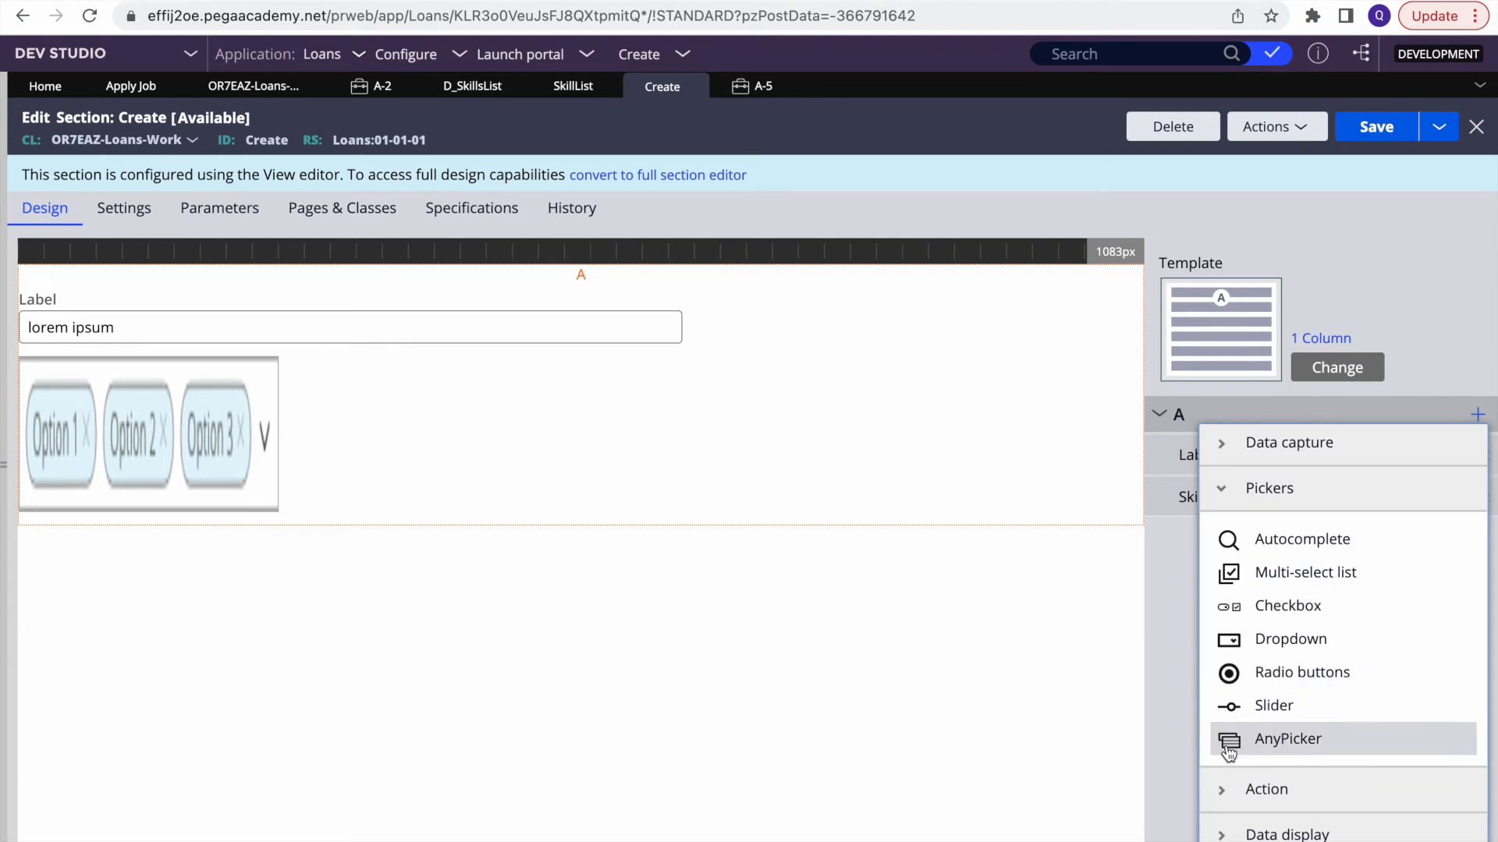
pyautogui.click(1247, 549)
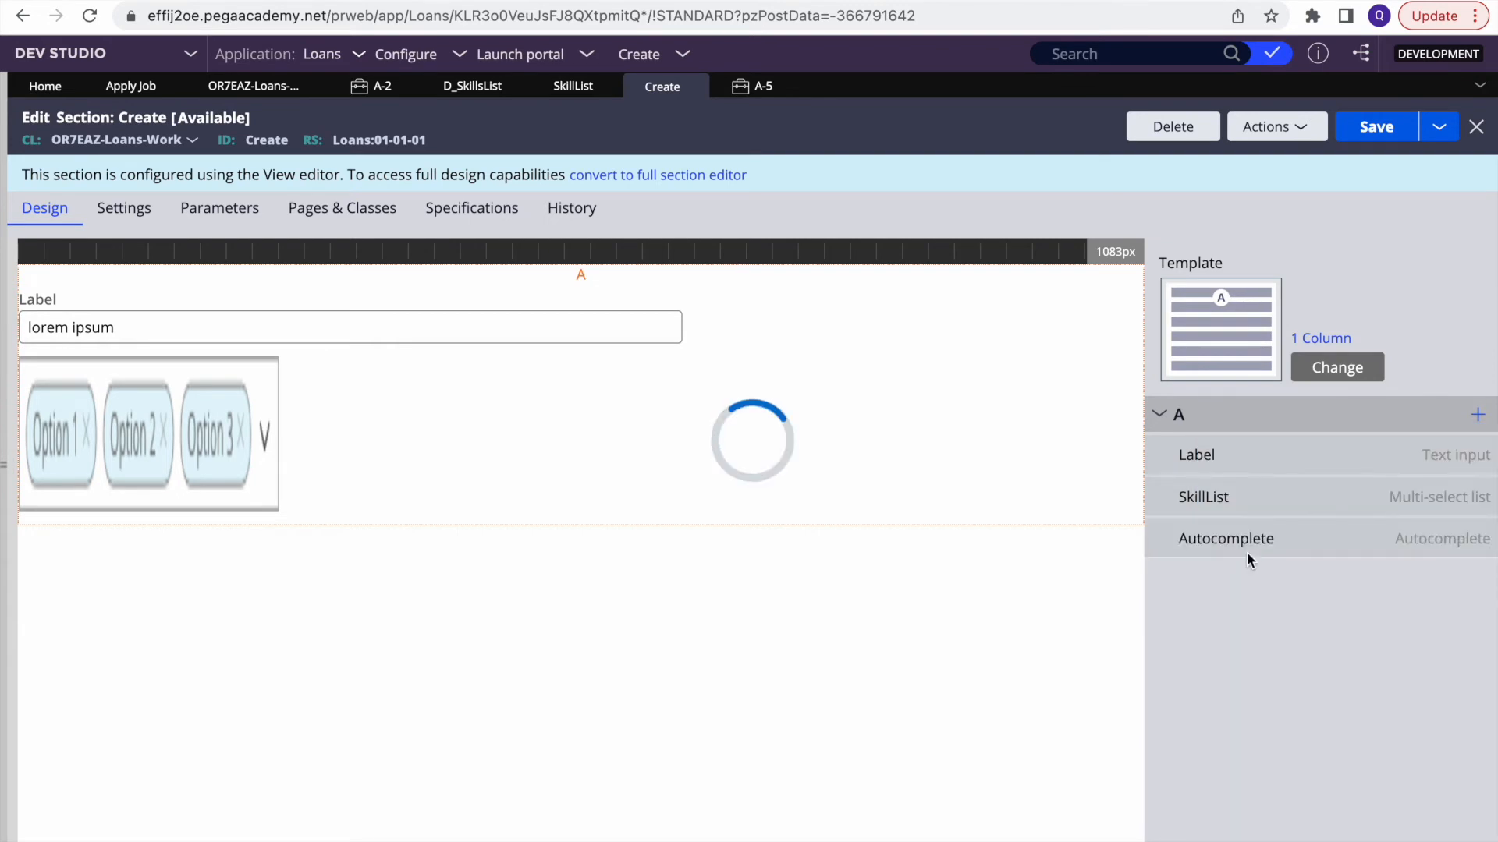
# Step: Set the Autocomplete control's list source type to Data page and its data page to D_SkillsList
pyautogui.doubleClick(291, 552)
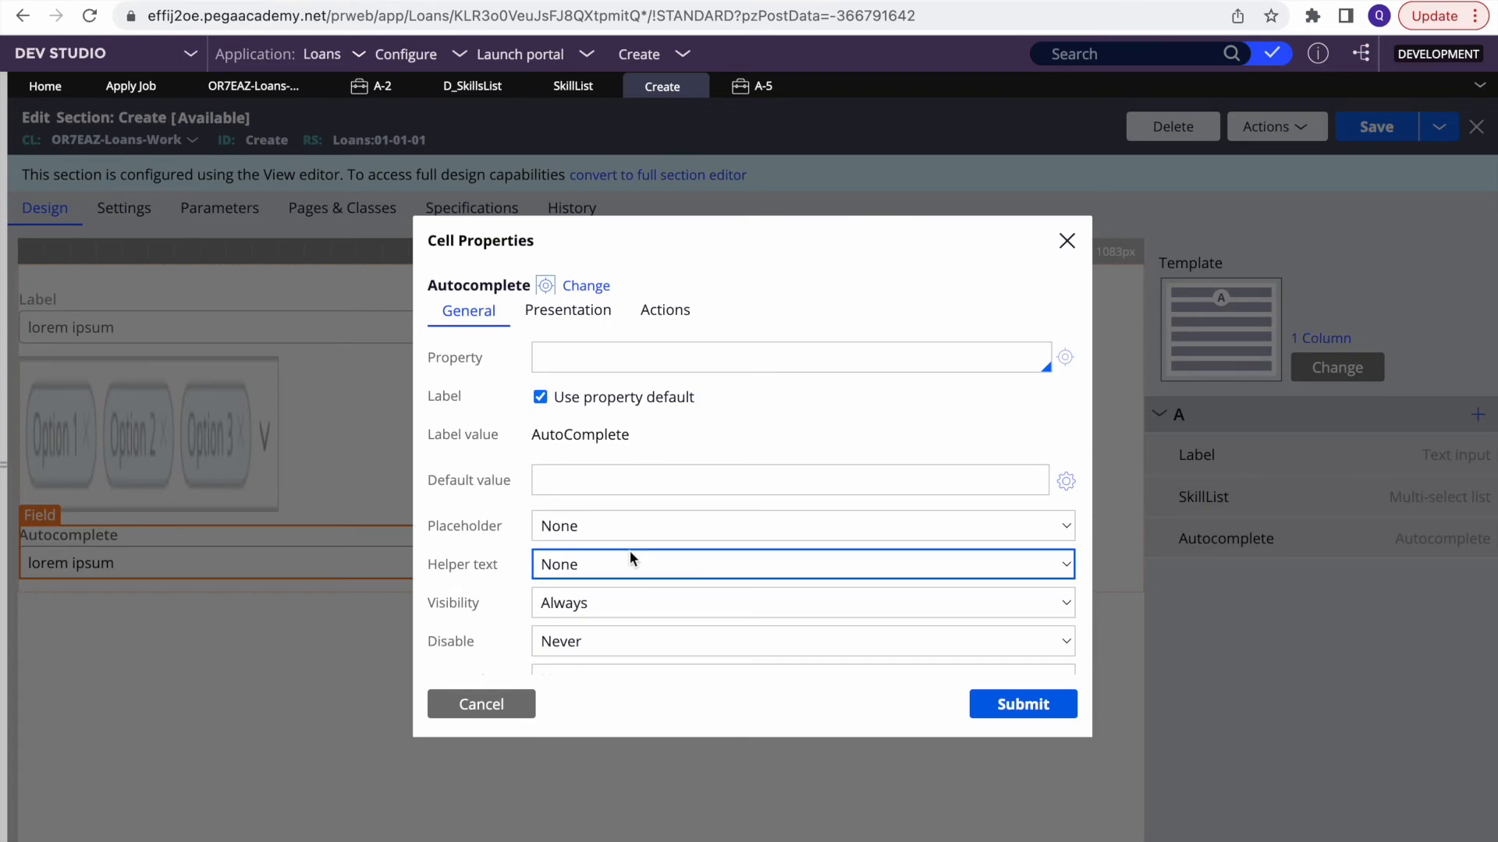
pyautogui.scroll(-5, 630, 551)
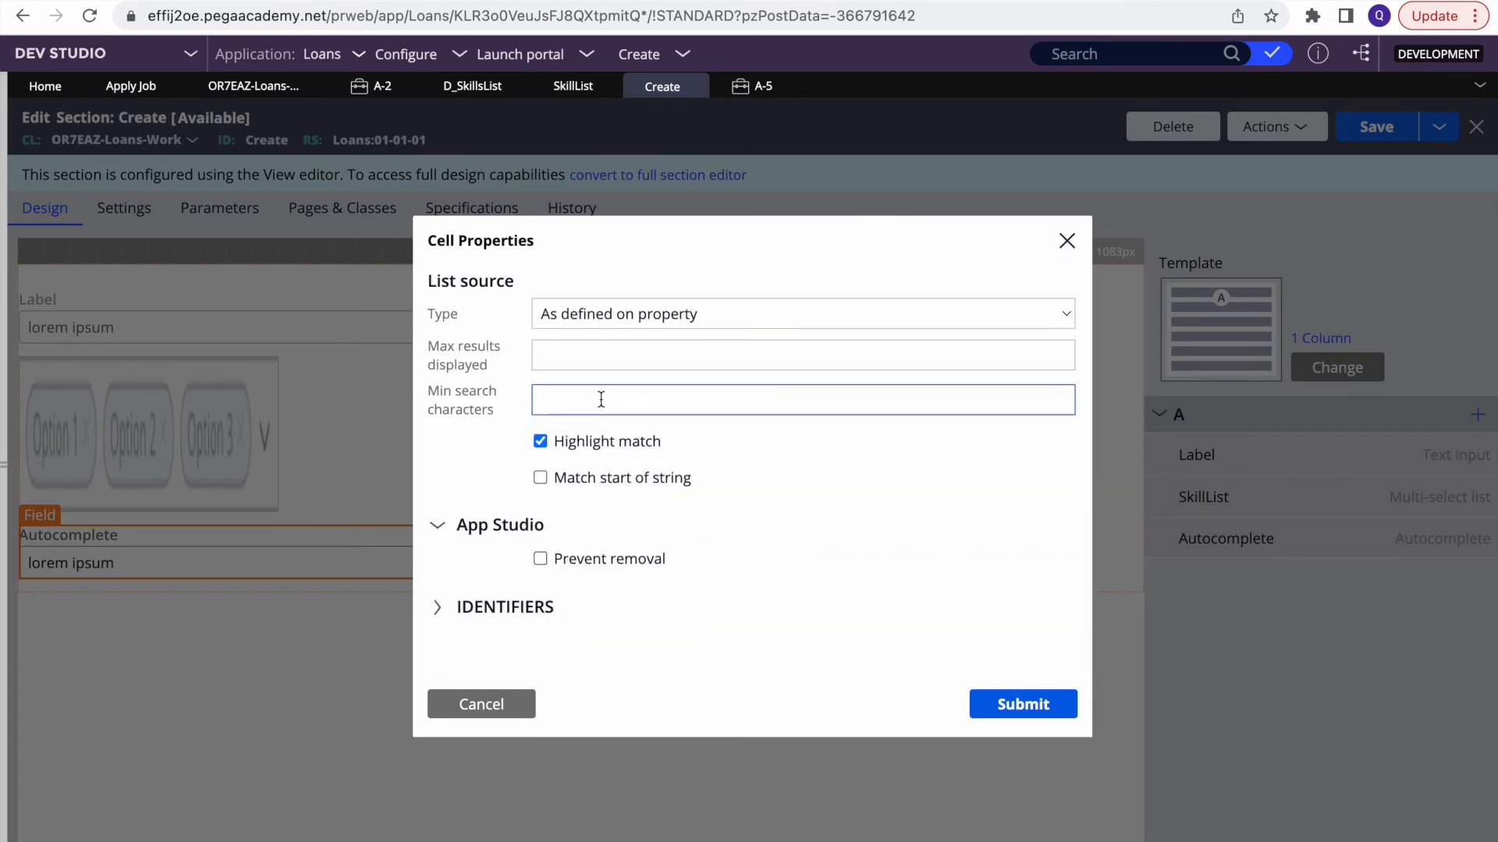
pyautogui.scroll(2, 600, 396)
pyautogui.click(610, 441)
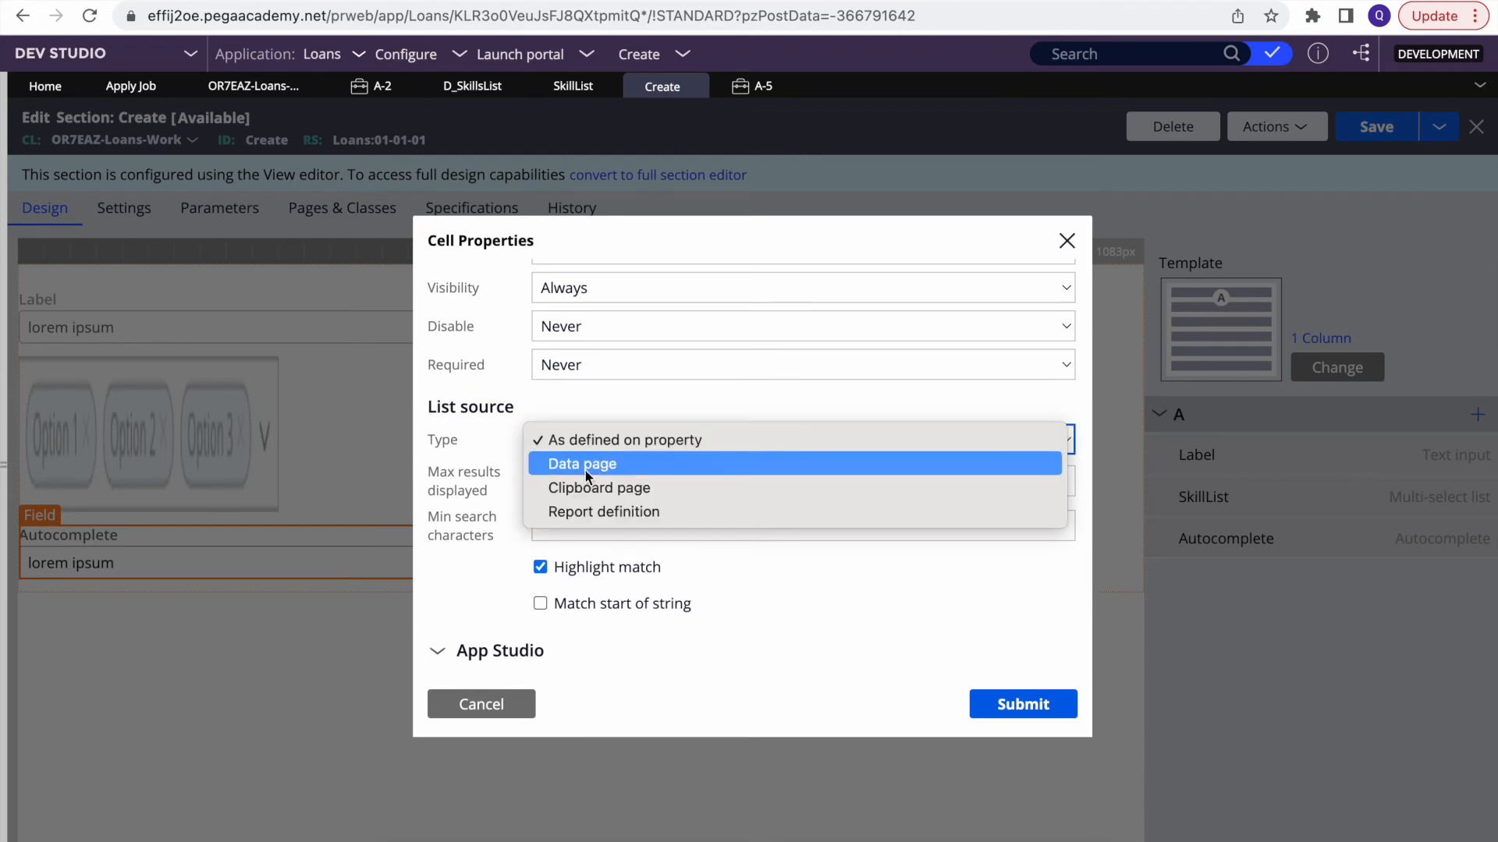
pyautogui.click(584, 465)
pyautogui.click(602, 474)
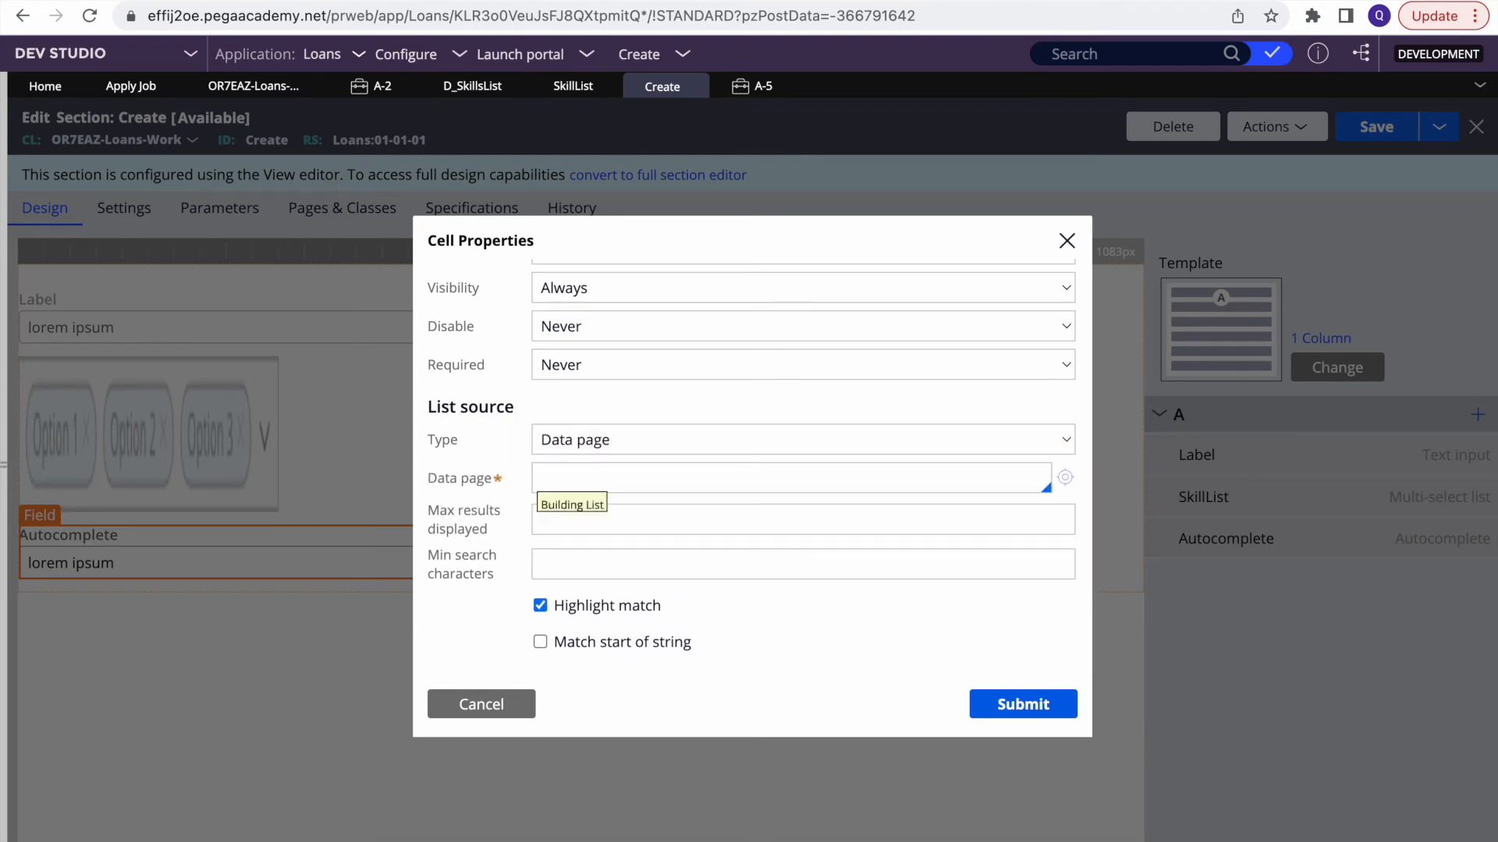
pyautogui.write('d_s')
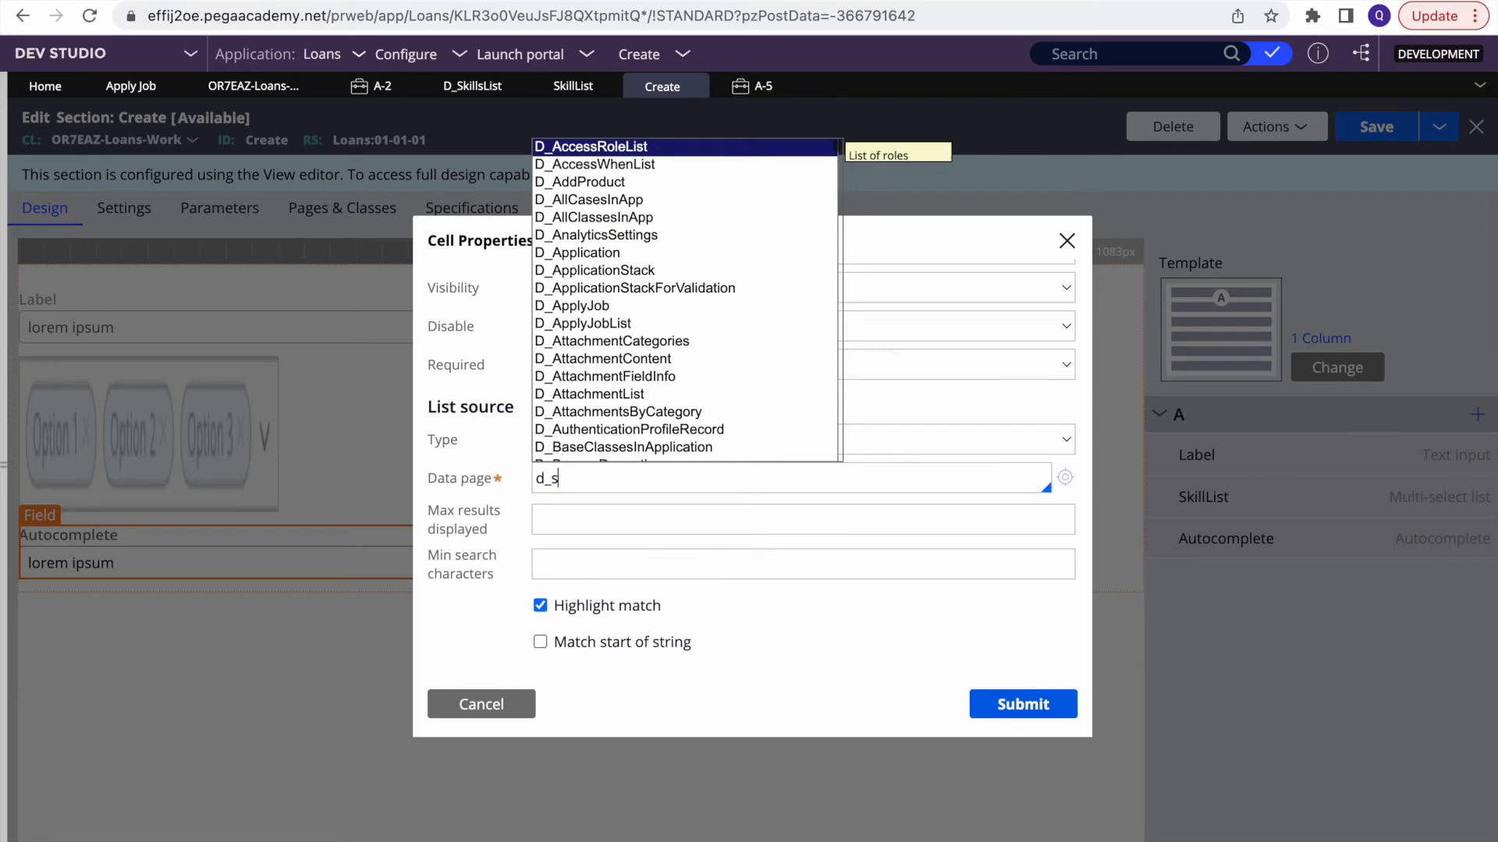
pyautogui.write('kil')
pyautogui.press('Down')
pyautogui.press('Return')
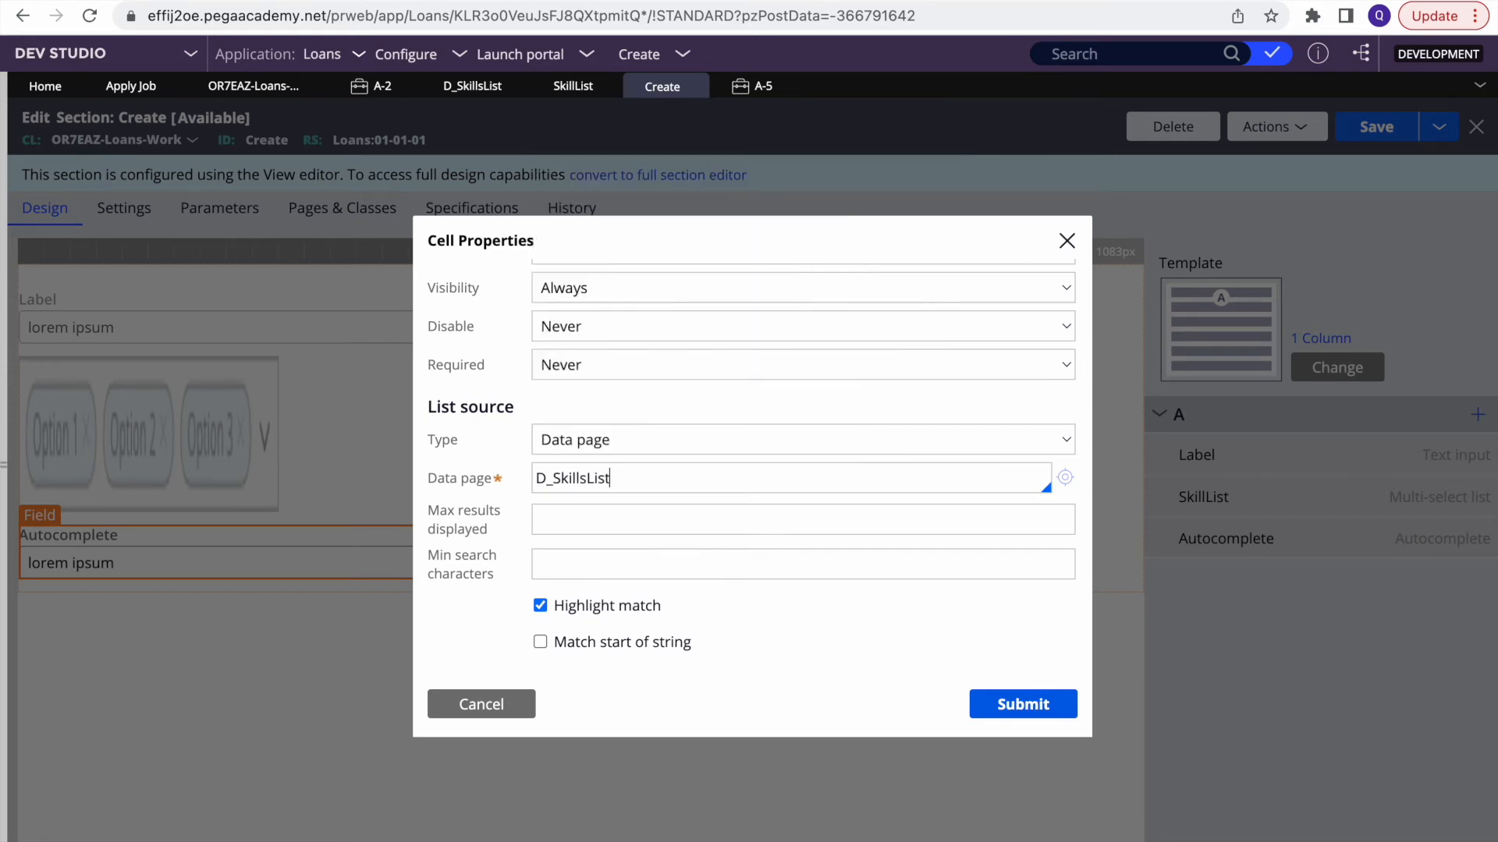
# Step: Use .SkillName as the first data source property in the Autocomplete's search results configuration
pyautogui.write('.')
pyautogui.press('Down')
pyautogui.press('Down')
pyautogui.press('Return')
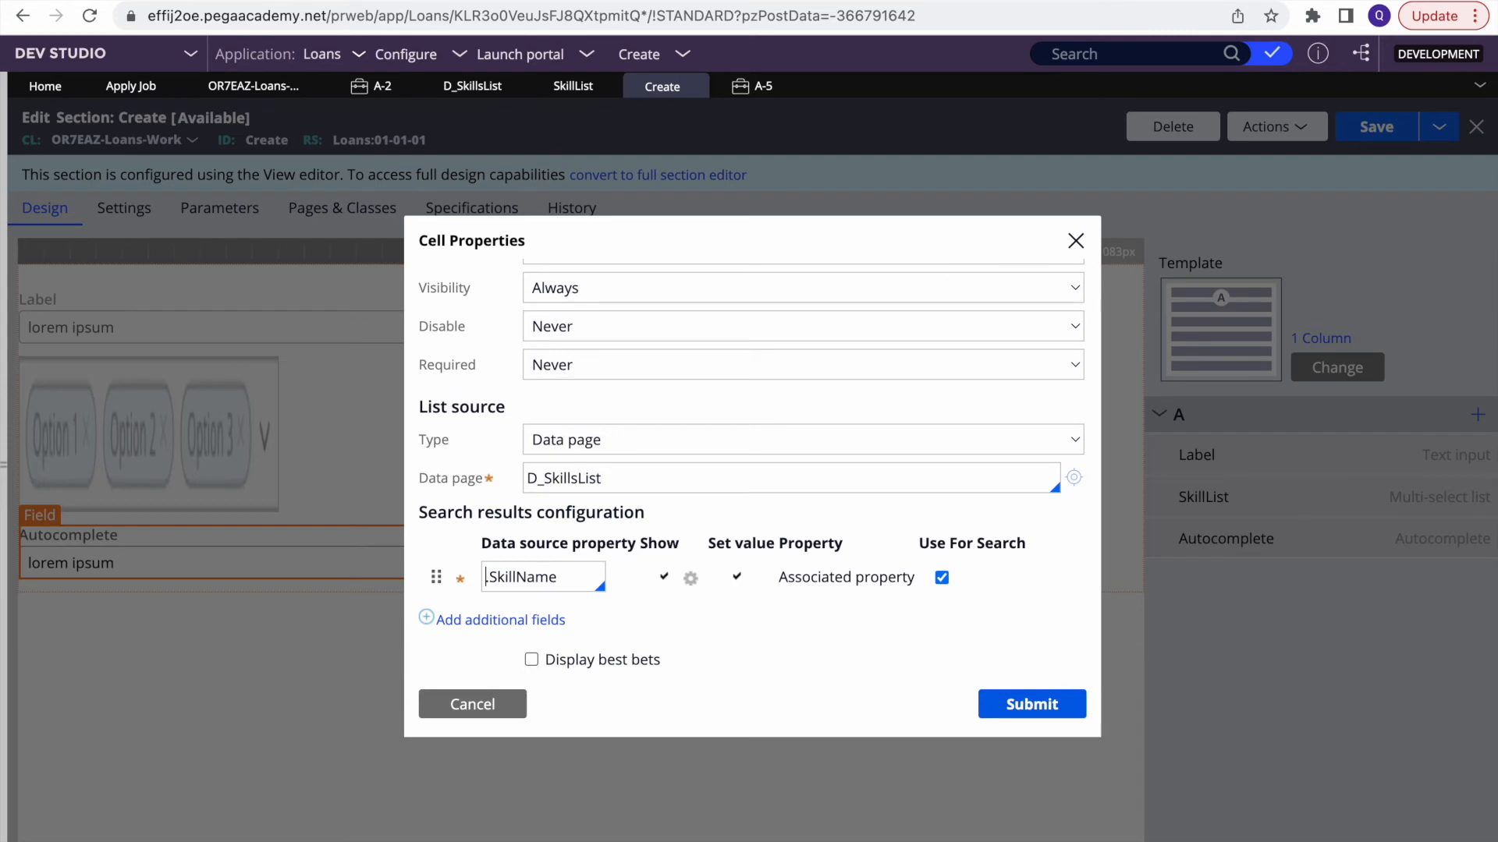
# Step: Add .SkillID as an additional search results field with Set value enabled, leaving its target property blank
pyautogui.click(496, 619)
pyautogui.write('.')
pyautogui.press('Down')
pyautogui.press('Return')
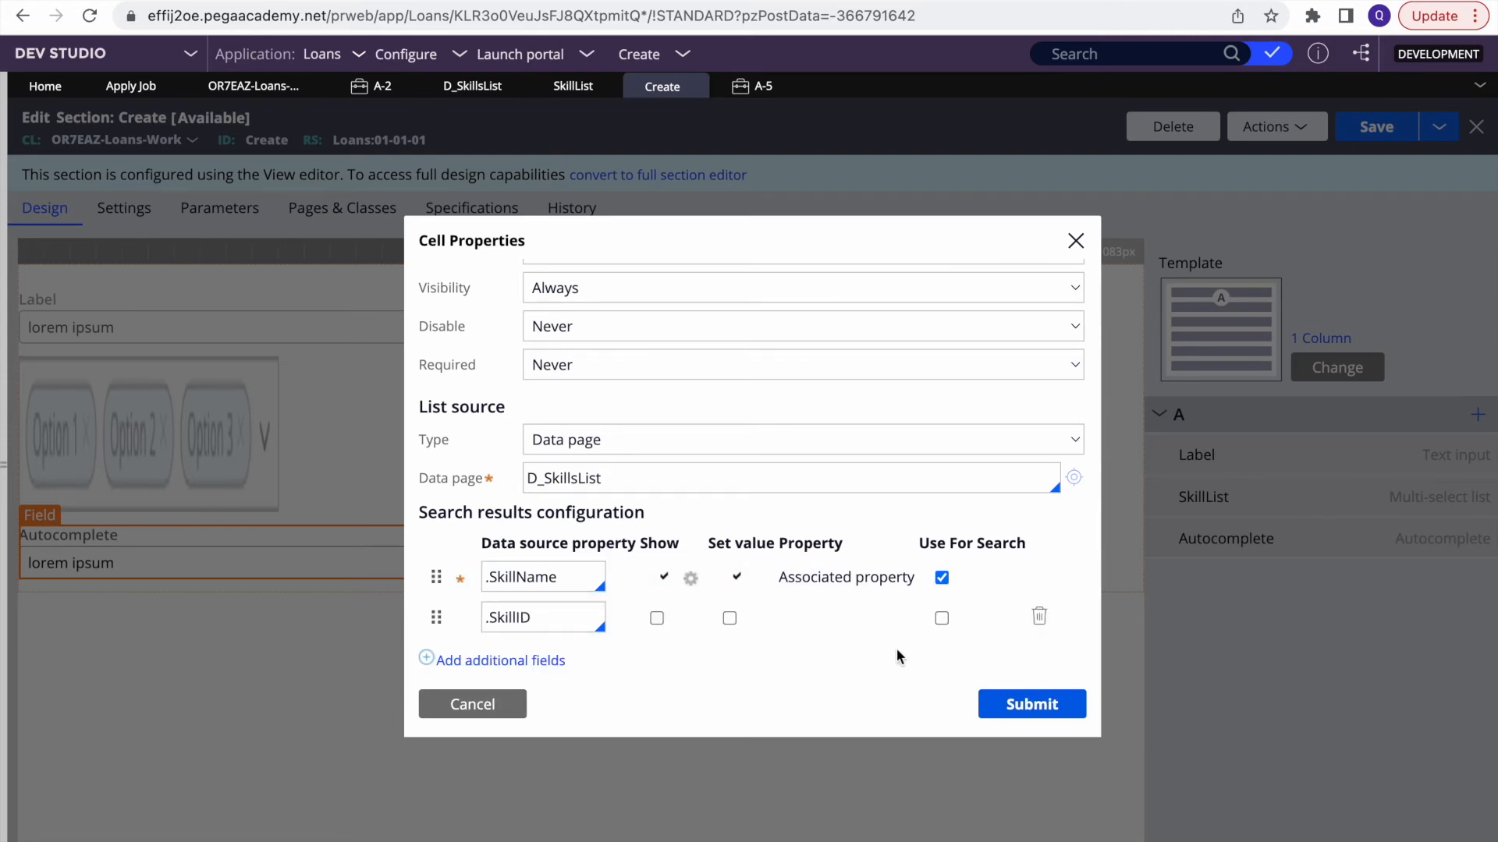
pyautogui.click(729, 619)
pyautogui.click(786, 617)
pyautogui.write('.')
pyautogui.press('Down')
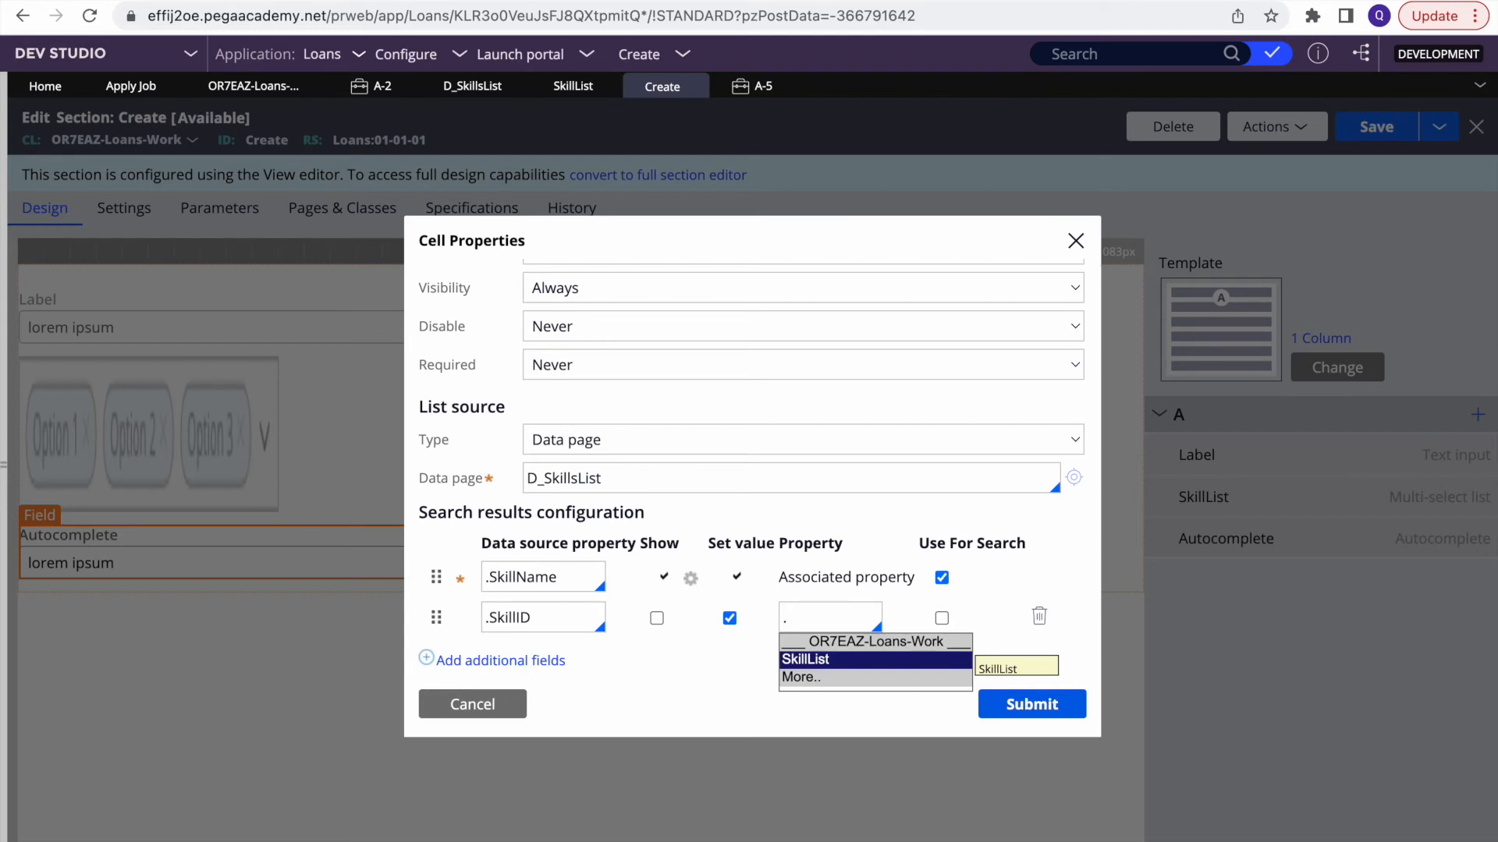
pyautogui.press('BackSpace')
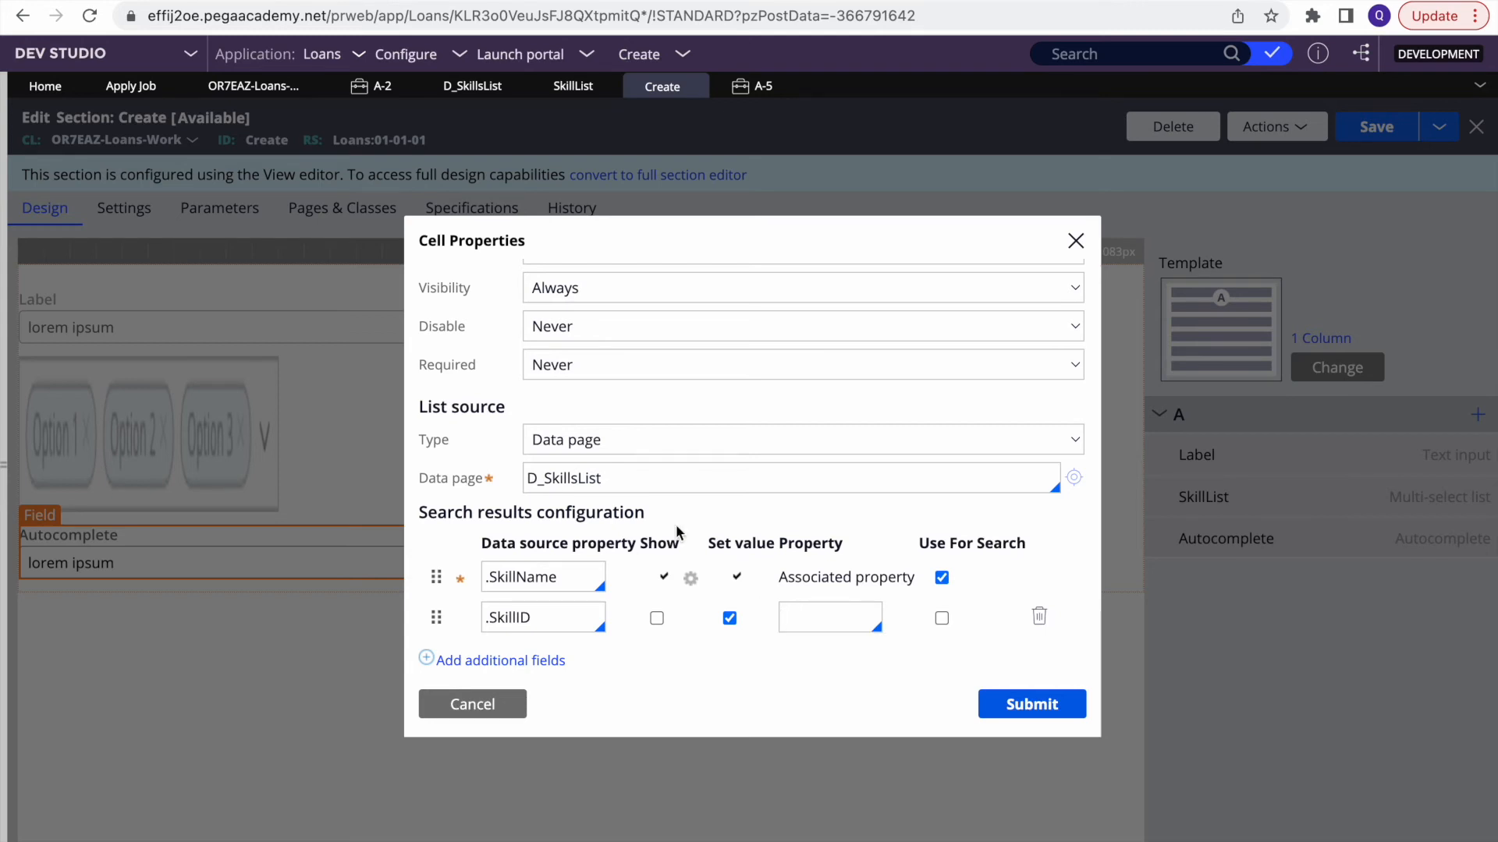
# Step: Set the Autocomplete control's property to .pyLabel
pyautogui.scroll(4, 674, 532)
pyautogui.scroll(1, 562, 343)
pyautogui.write('.pyLabel')
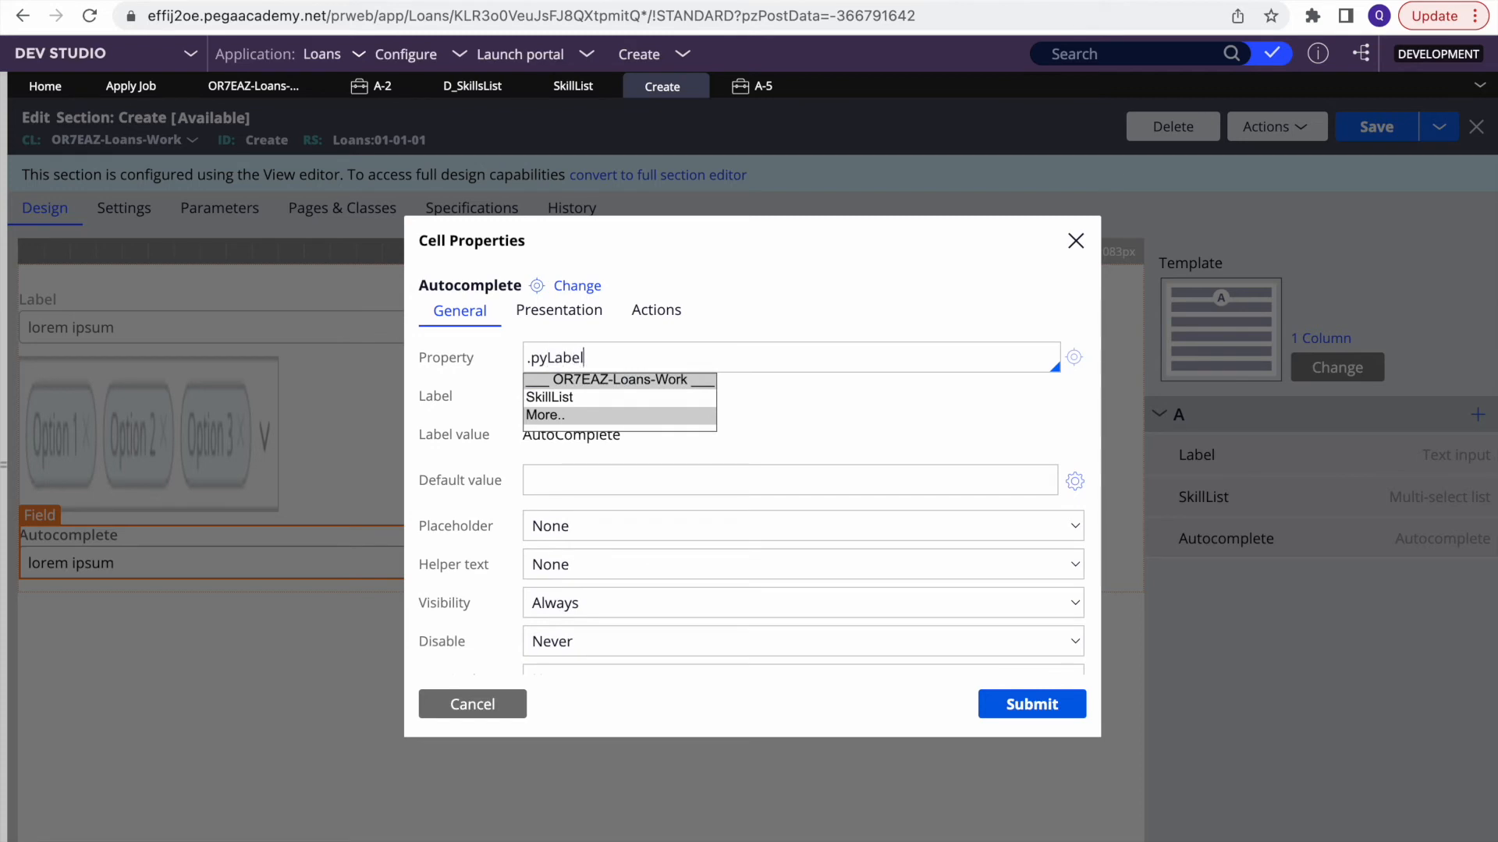
pyautogui.click(842, 301)
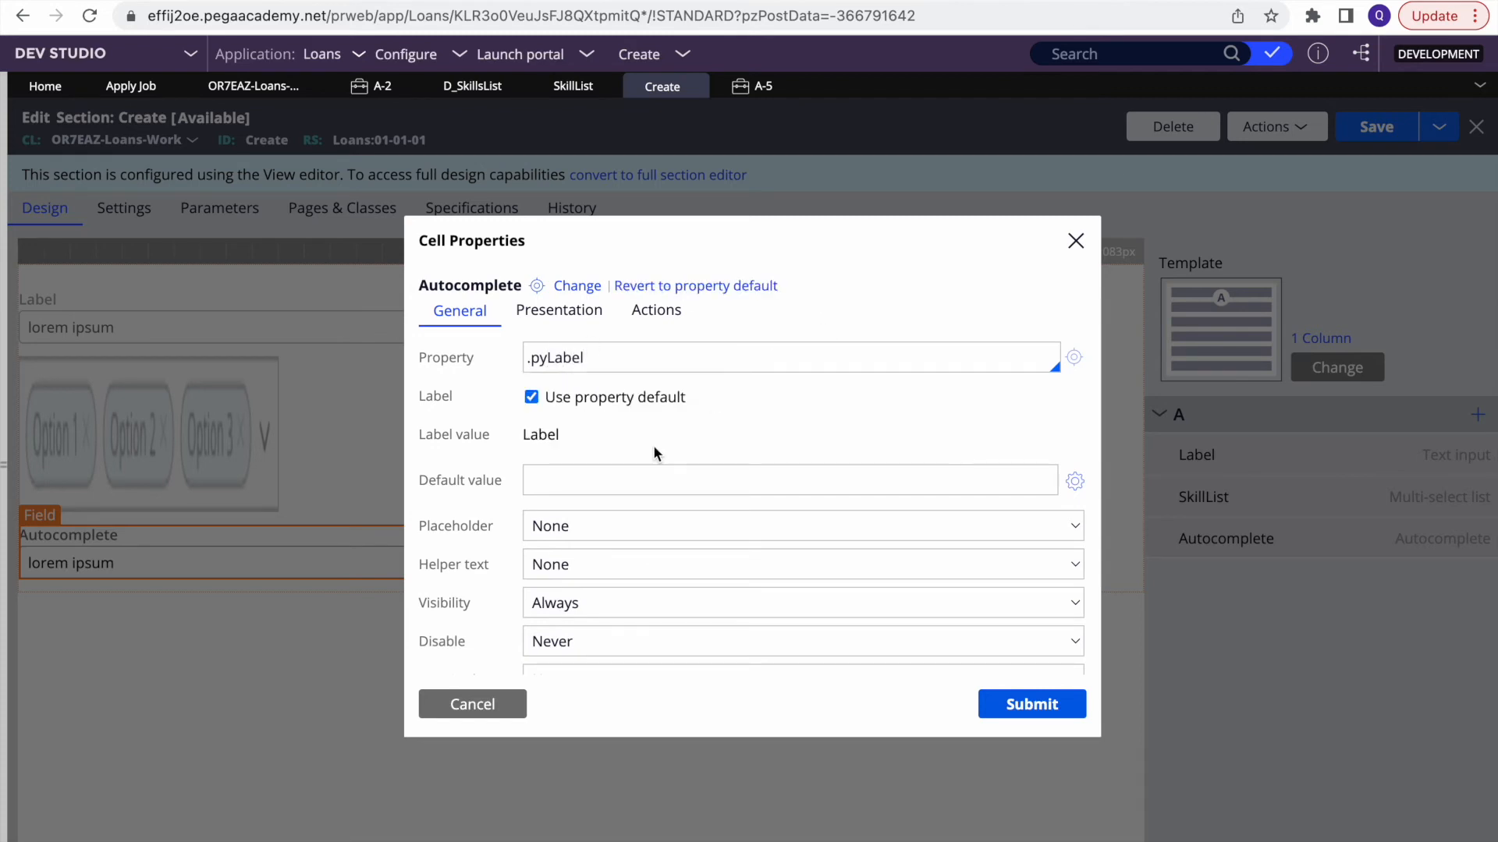
# Step: Review the Autocomplete's associated property against the .SkillName and .SkillID rows of its search results configuration
pyautogui.doubleClick(546, 357)
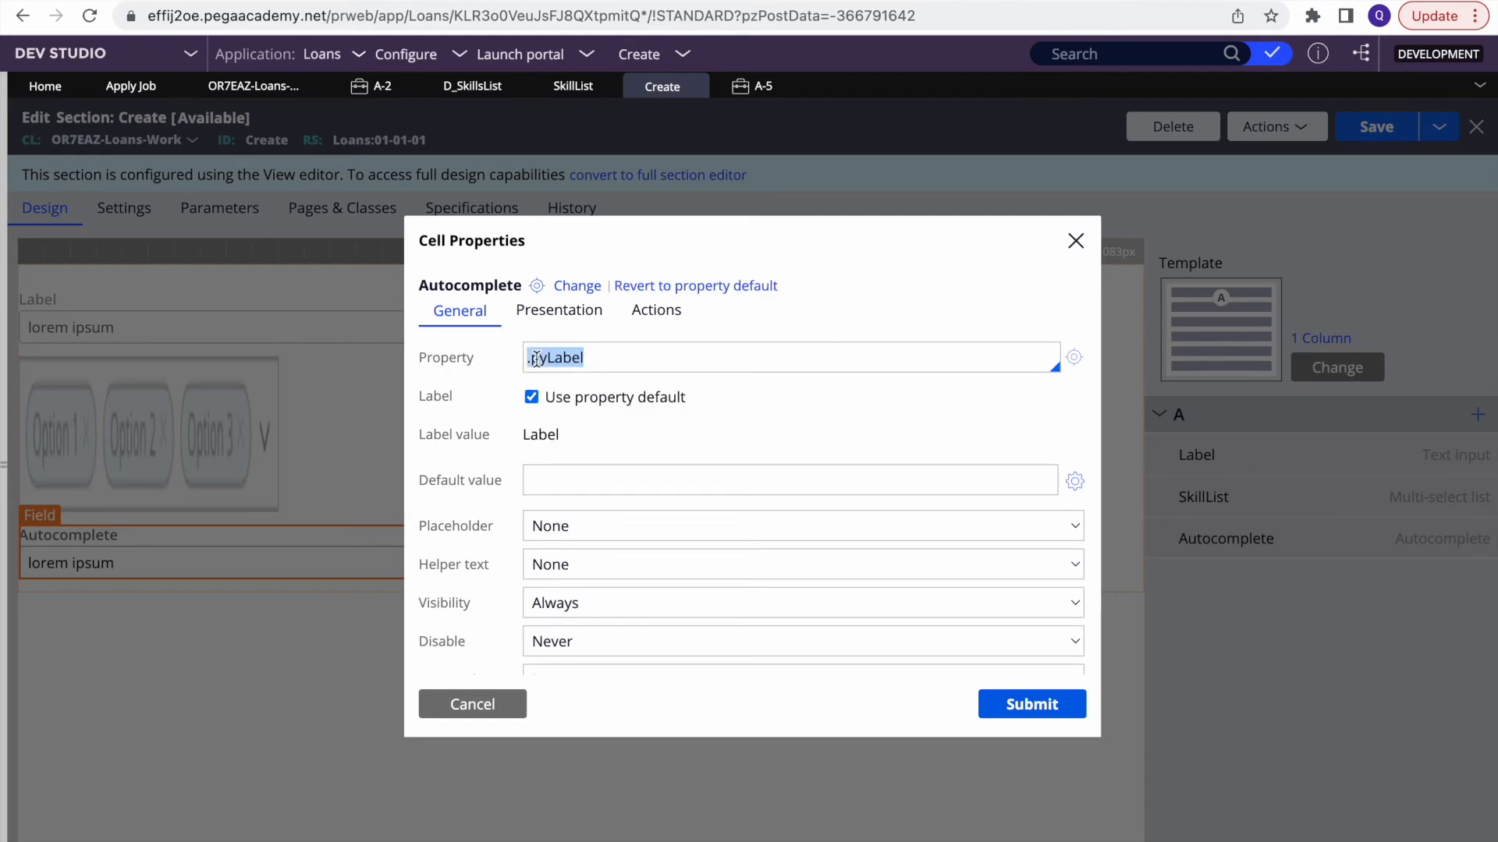
pyautogui.scroll(-5, 528, 624)
pyautogui.doubleClick(517, 584)
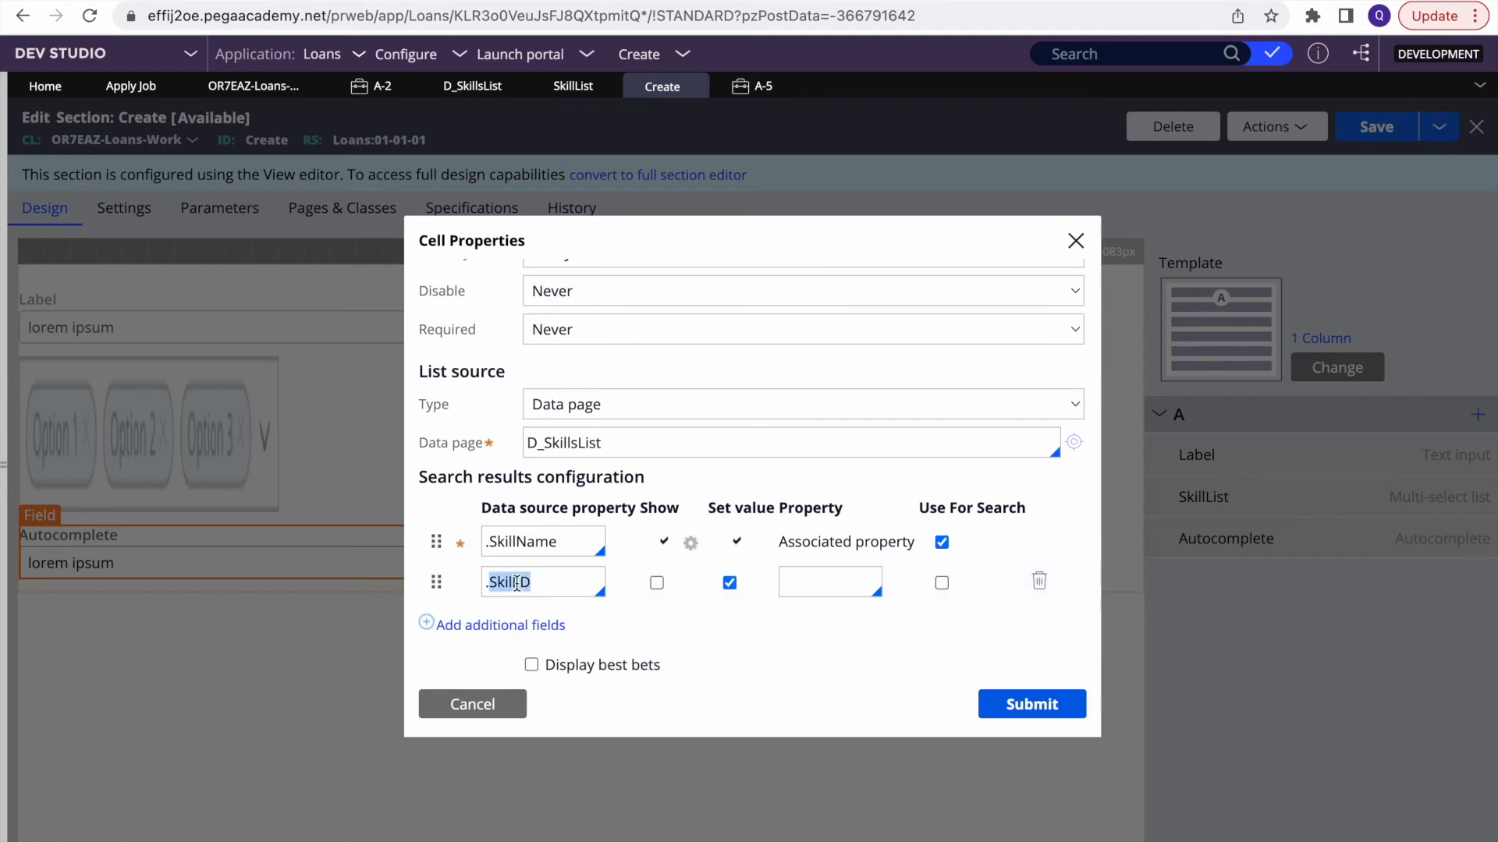
pyautogui.click(812, 593)
pyautogui.scroll(10, 858, 591)
pyautogui.scroll(-4, 628, 454)
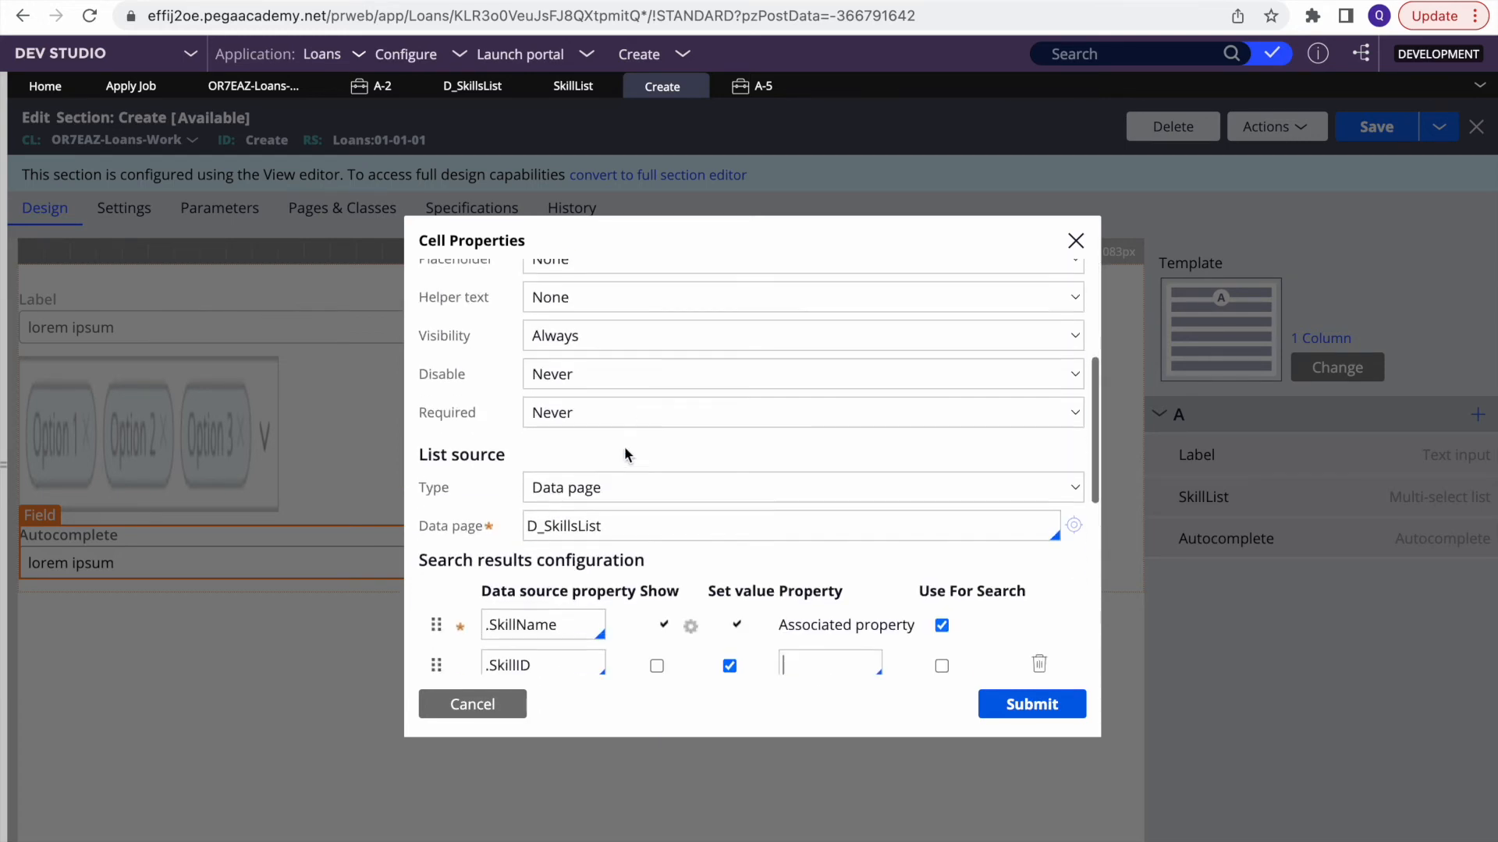
pyautogui.scroll(4, 628, 454)
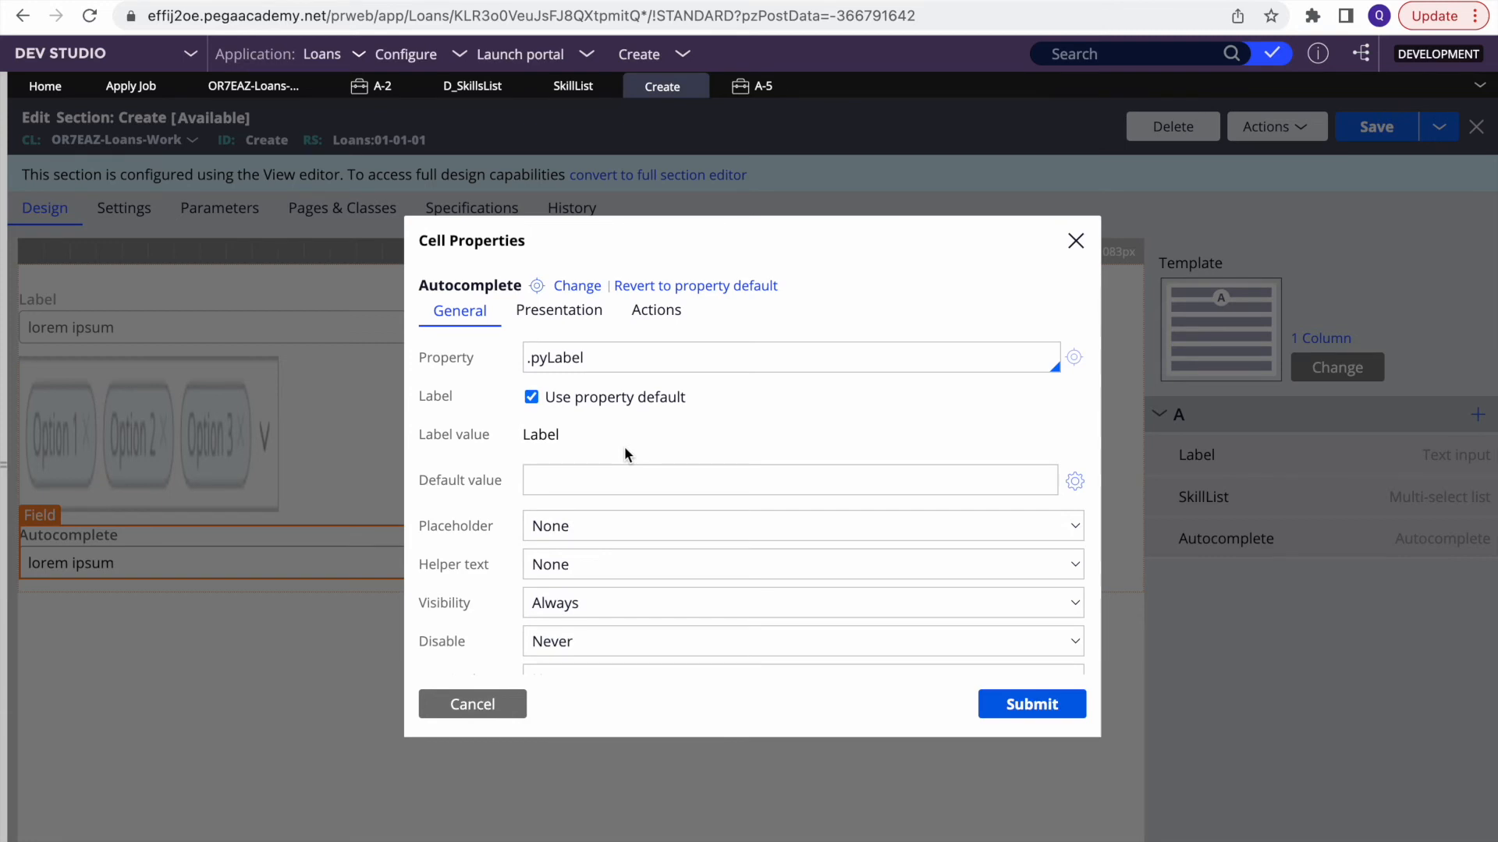
pyautogui.scroll(-5, 624, 446)
pyautogui.scroll(4, 624, 447)
pyautogui.scroll(-7, 624, 446)
pyautogui.doubleClick(511, 503)
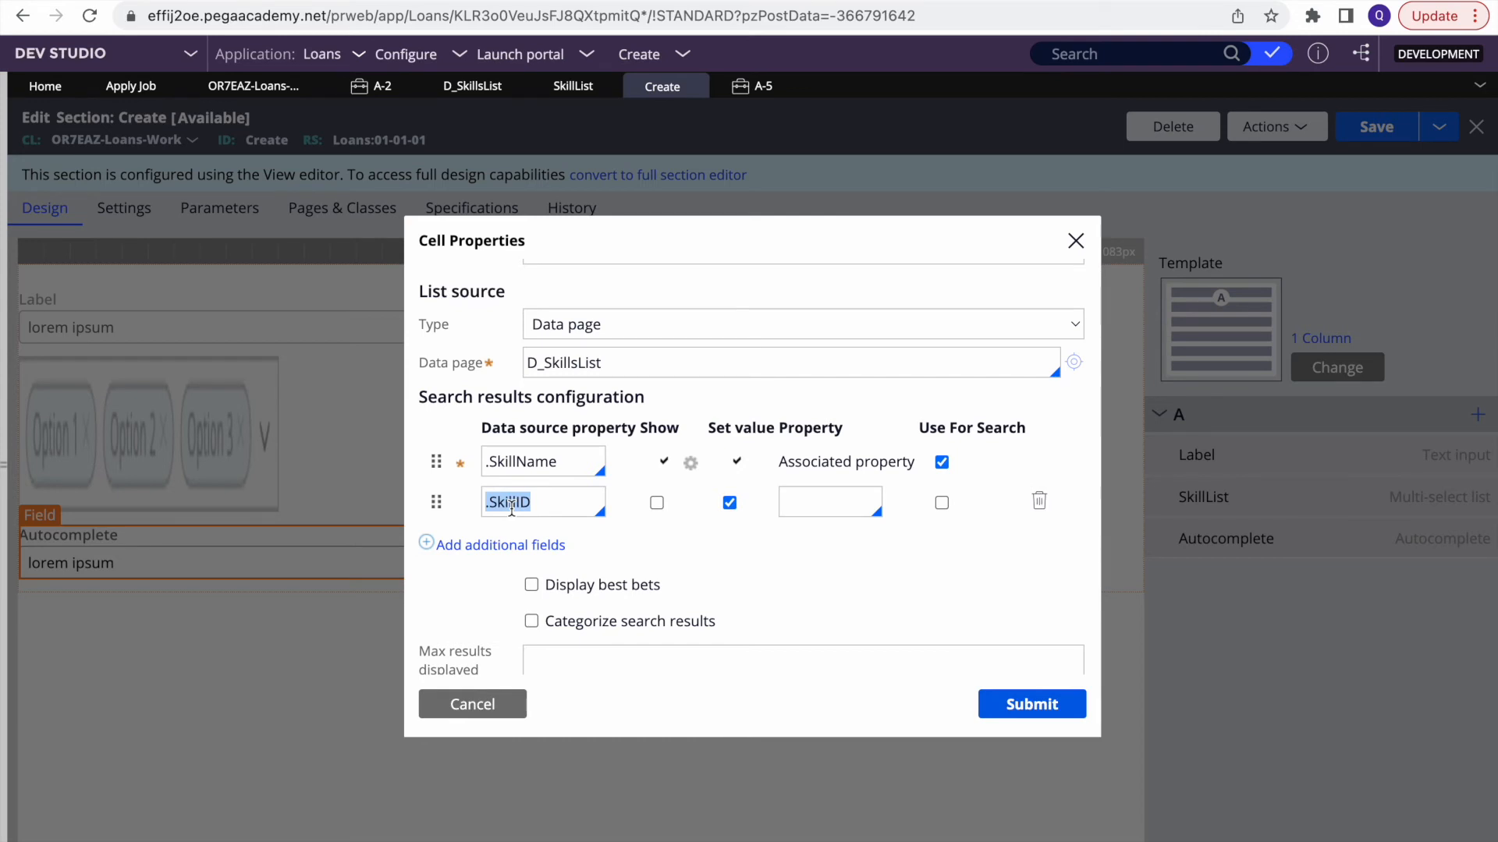
pyautogui.scroll(8, 618, 555)
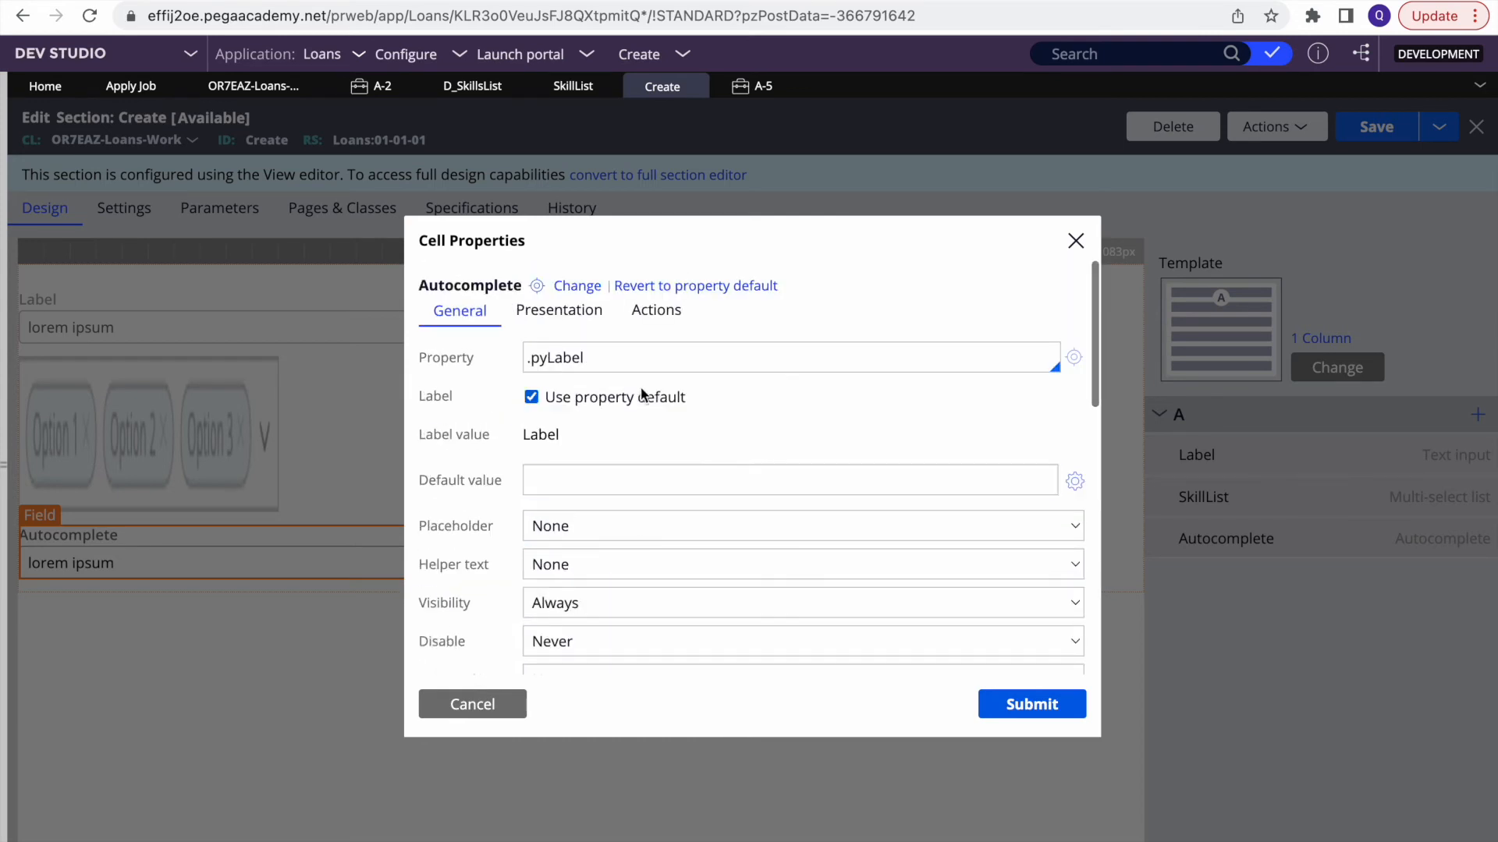
# Step: Replace the Autocomplete control's property with .SkillName
pyautogui.doubleClick(611, 358)
pyautogui.press('BackSpace')
pyautogui.write('SkillnAME')
pyautogui.press('BackSpace')
pyautogui.press('BackSpace')
pyautogui.press('BackSpace')
pyautogui.press('BackSpace')
pyautogui.press('BackSpace')
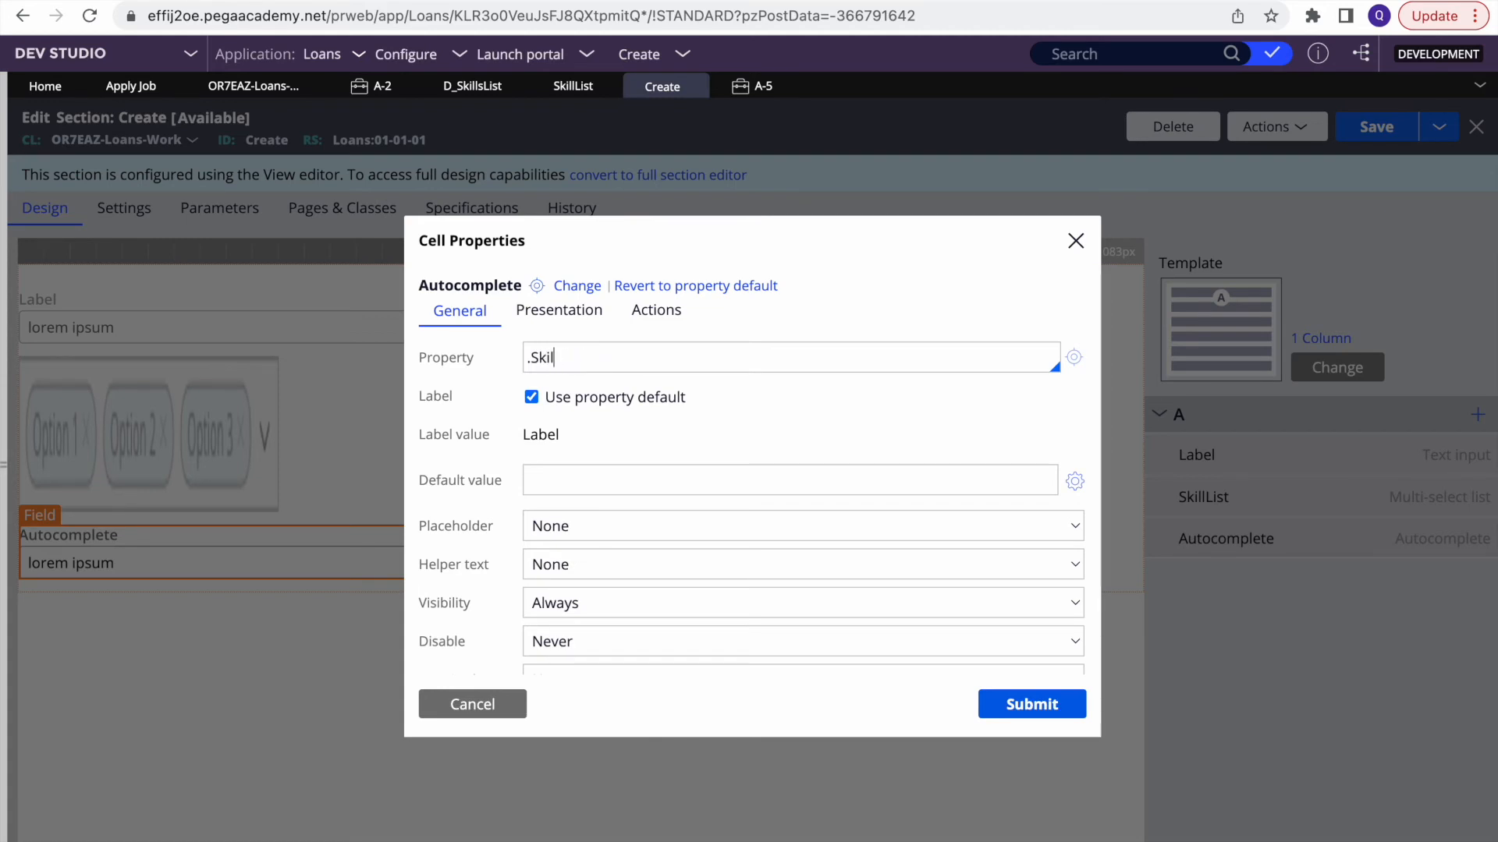
pyautogui.press('BackSpace')
pyautogui.press('BackSpace')
pyautogui.write('llName')
pyautogui.scroll(-5, 942, 544)
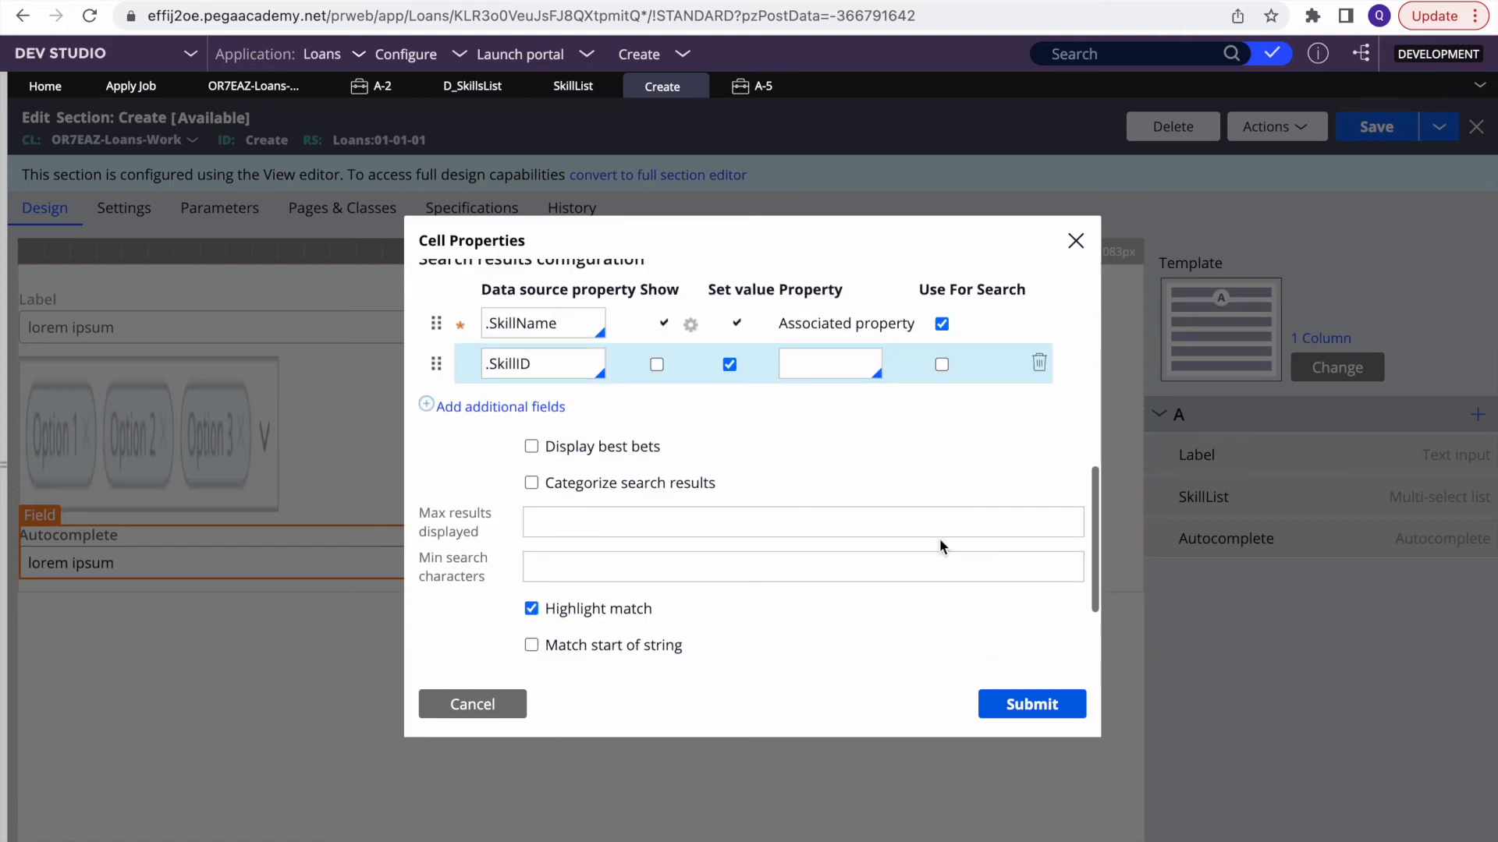
pyautogui.scroll(5, 991, 390)
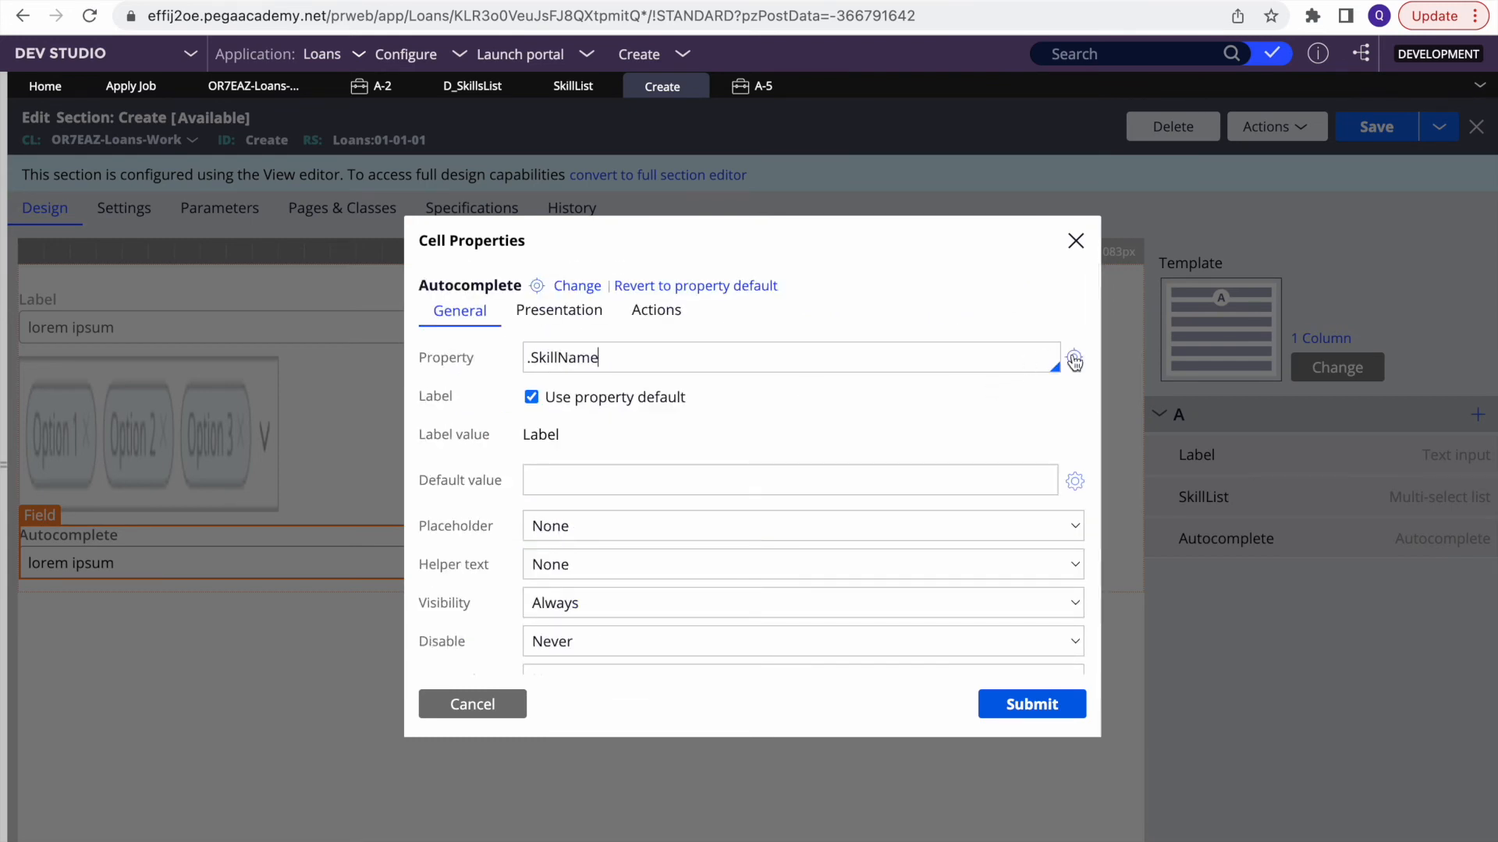
# Step: Create the SkillName text property in the OR7EAZ-Loans-Work class and save it
pyautogui.click(1074, 360)
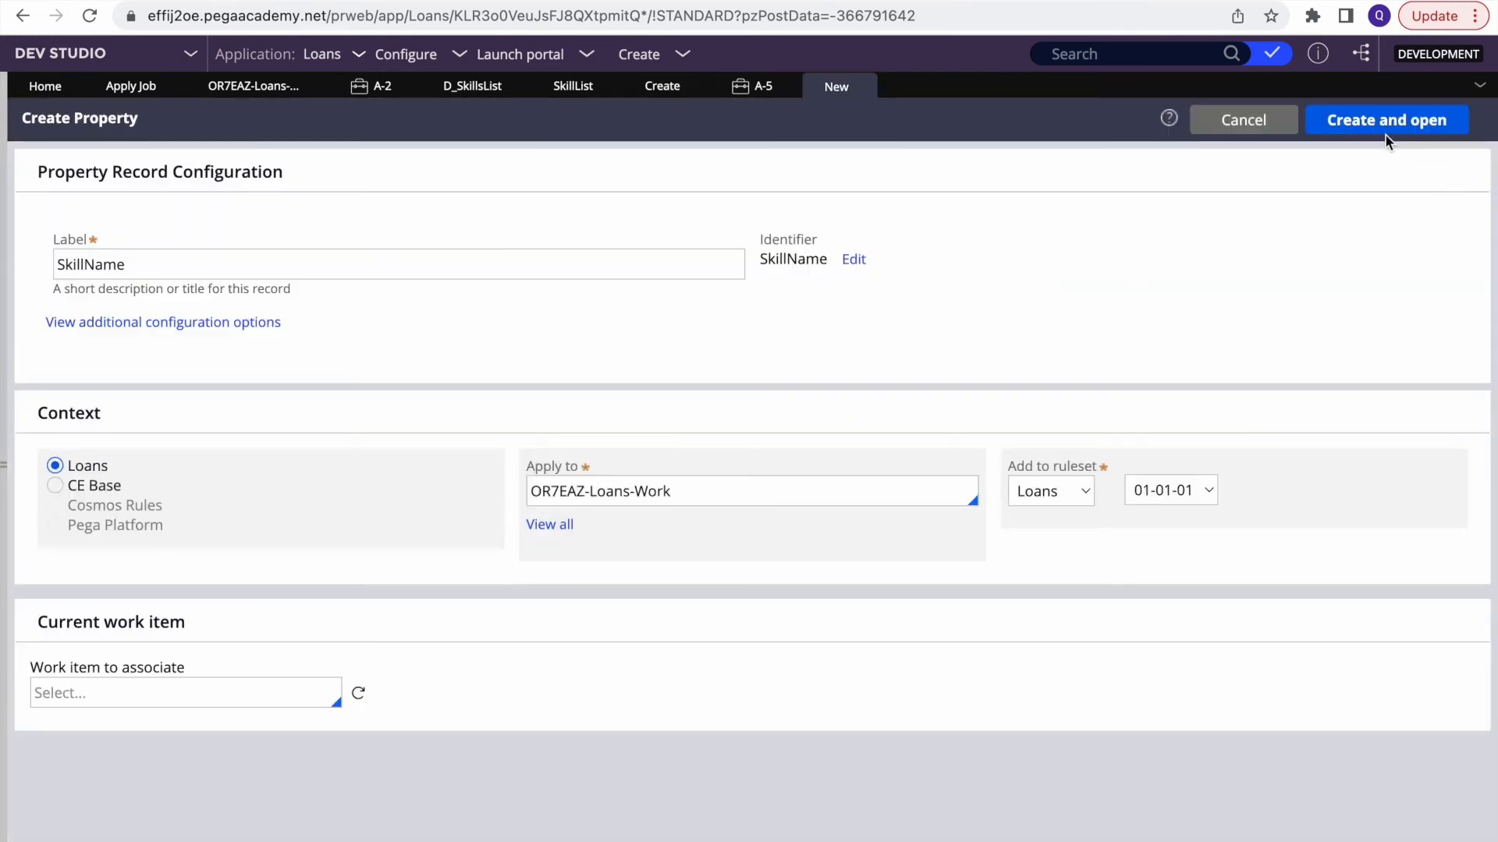
pyautogui.click(1385, 131)
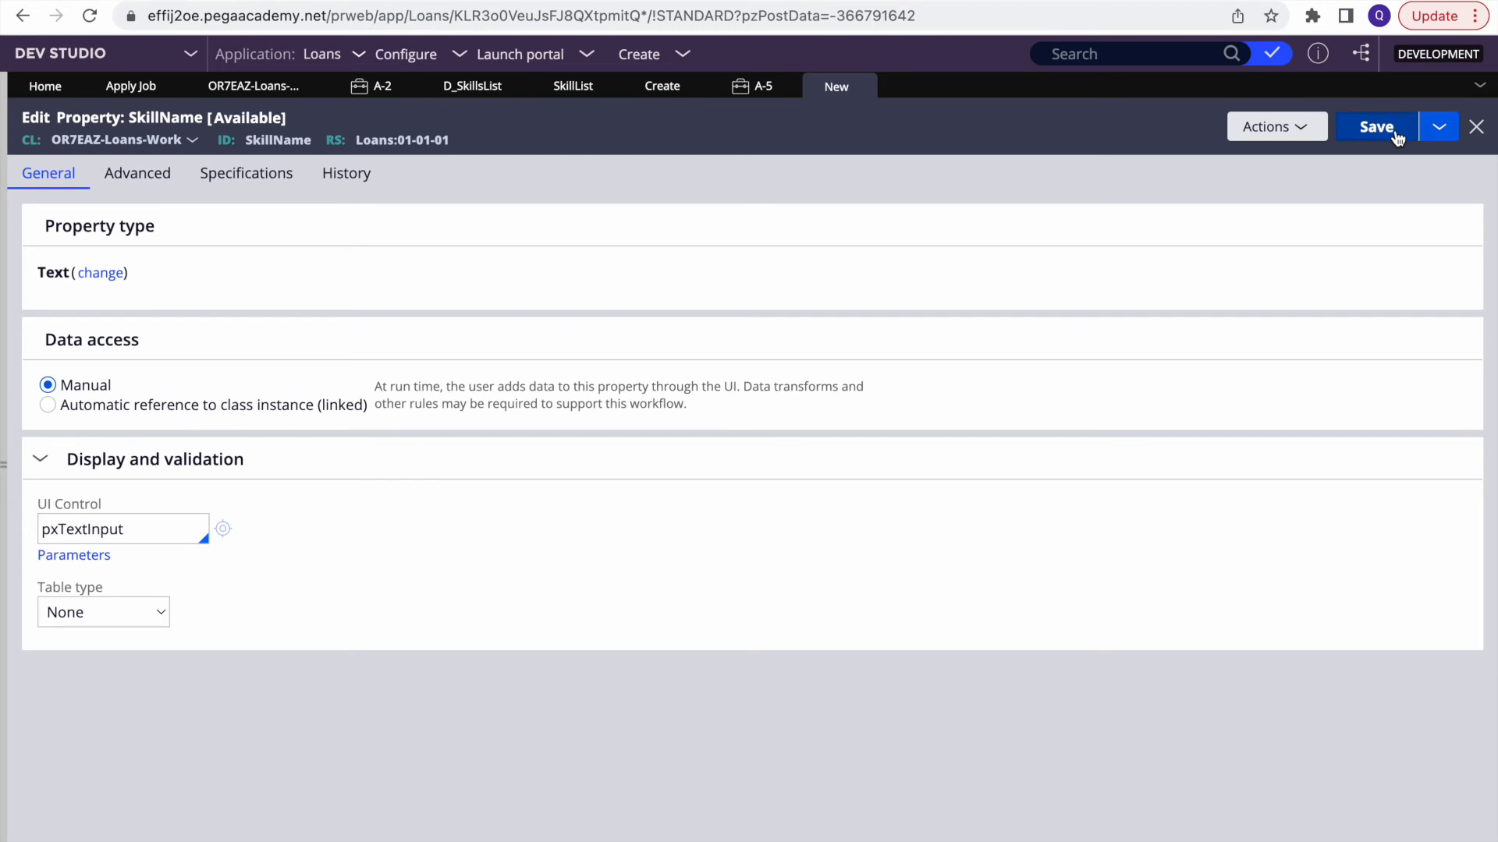
pyautogui.click(1395, 136)
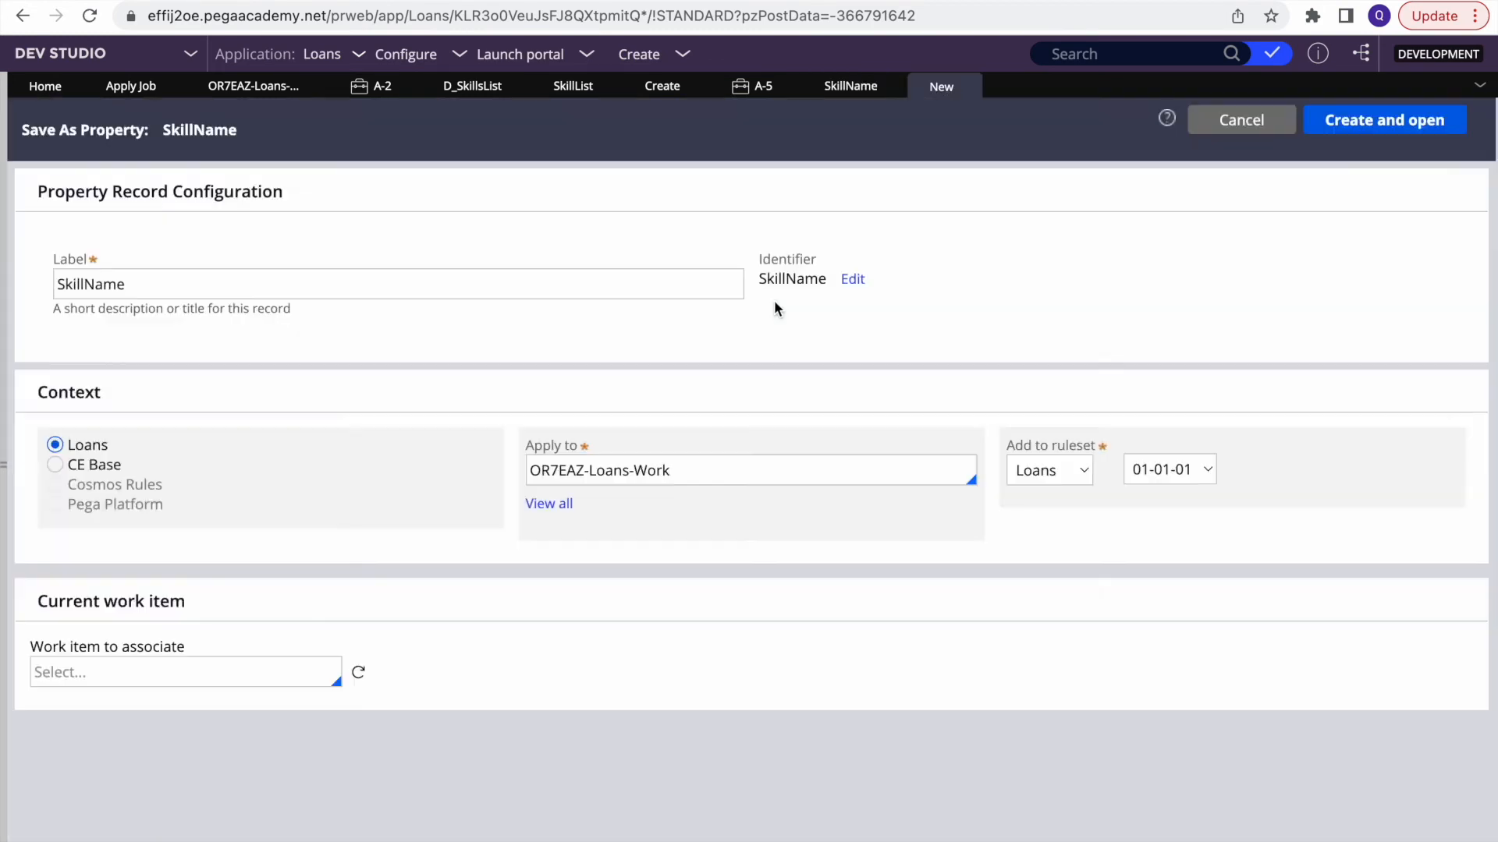
# Step: Save a copy of the SkillName property as SkillID in OR7EAZ-Loans-Work and close both property rules
pyautogui.click(296, 285)
pyautogui.press('BackSpace')
pyautogui.press('BackSpace')
pyautogui.press('BackSpace')
pyautogui.press('BackSpace')
pyautogui.write('ID')
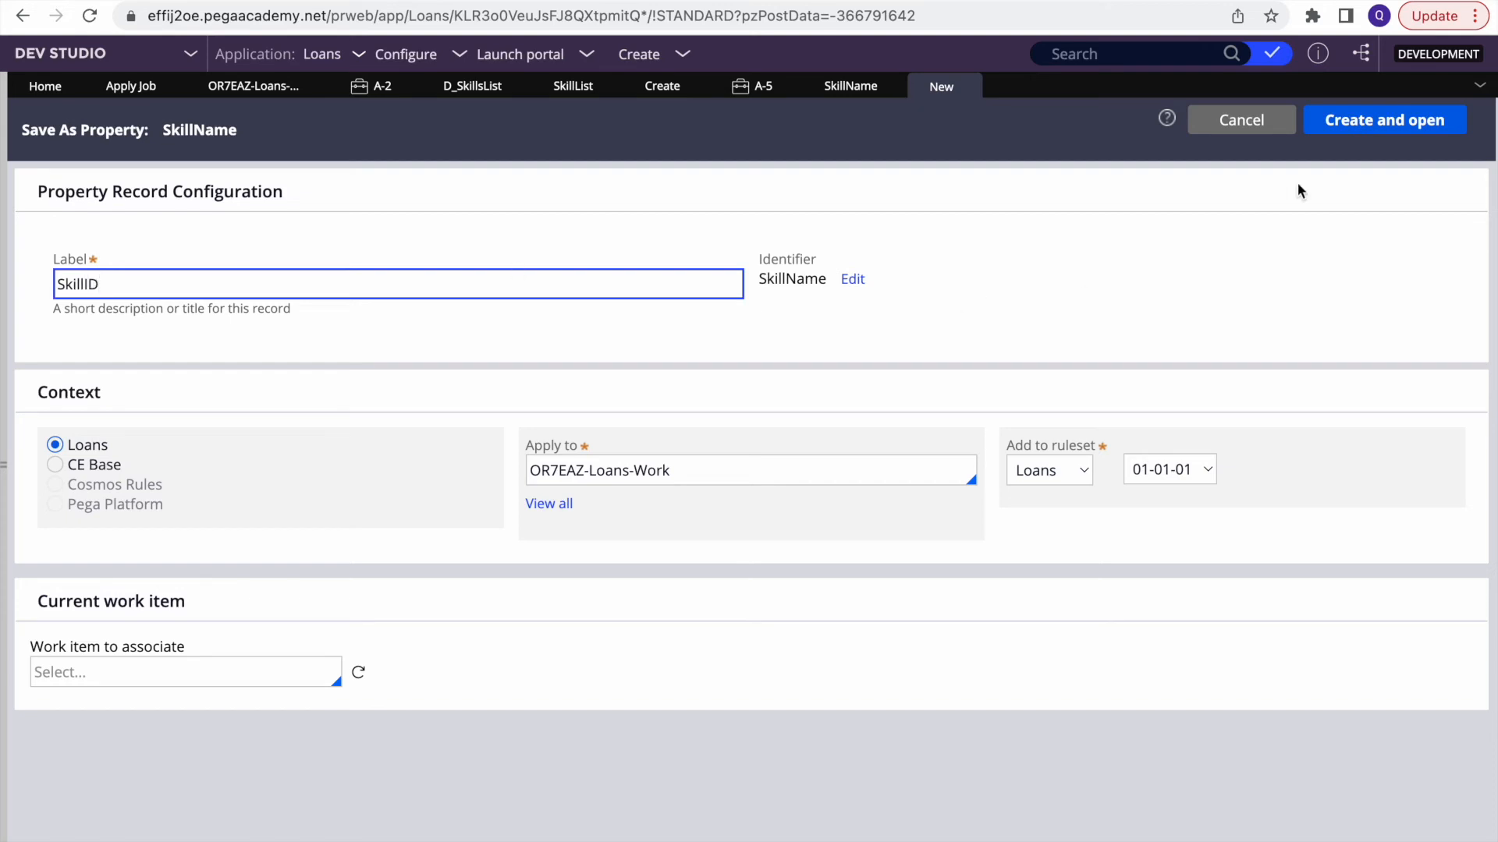
pyautogui.click(1432, 125)
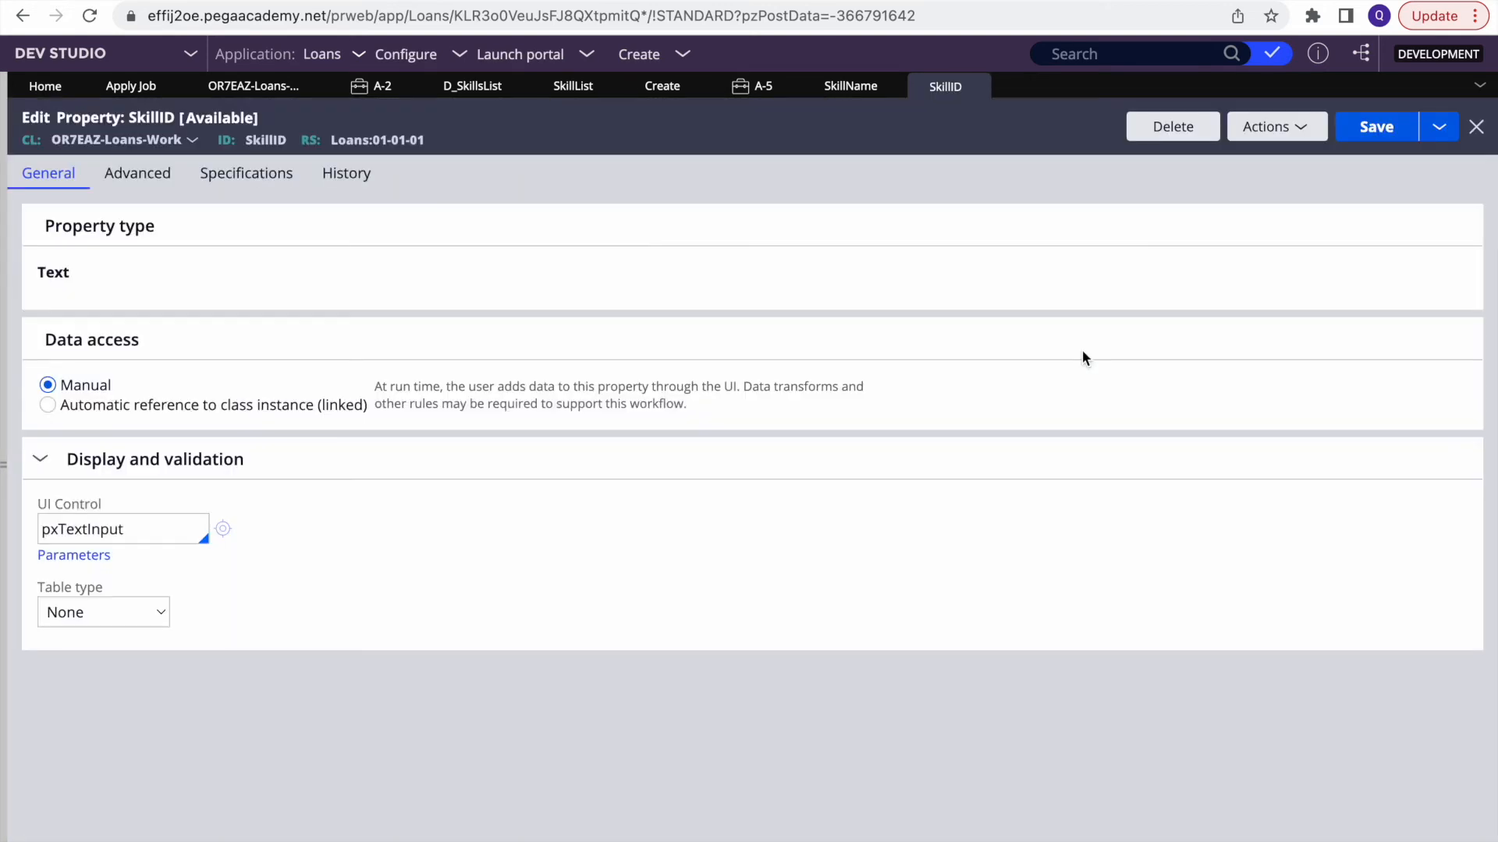
pyautogui.click(1376, 131)
pyautogui.click(978, 87)
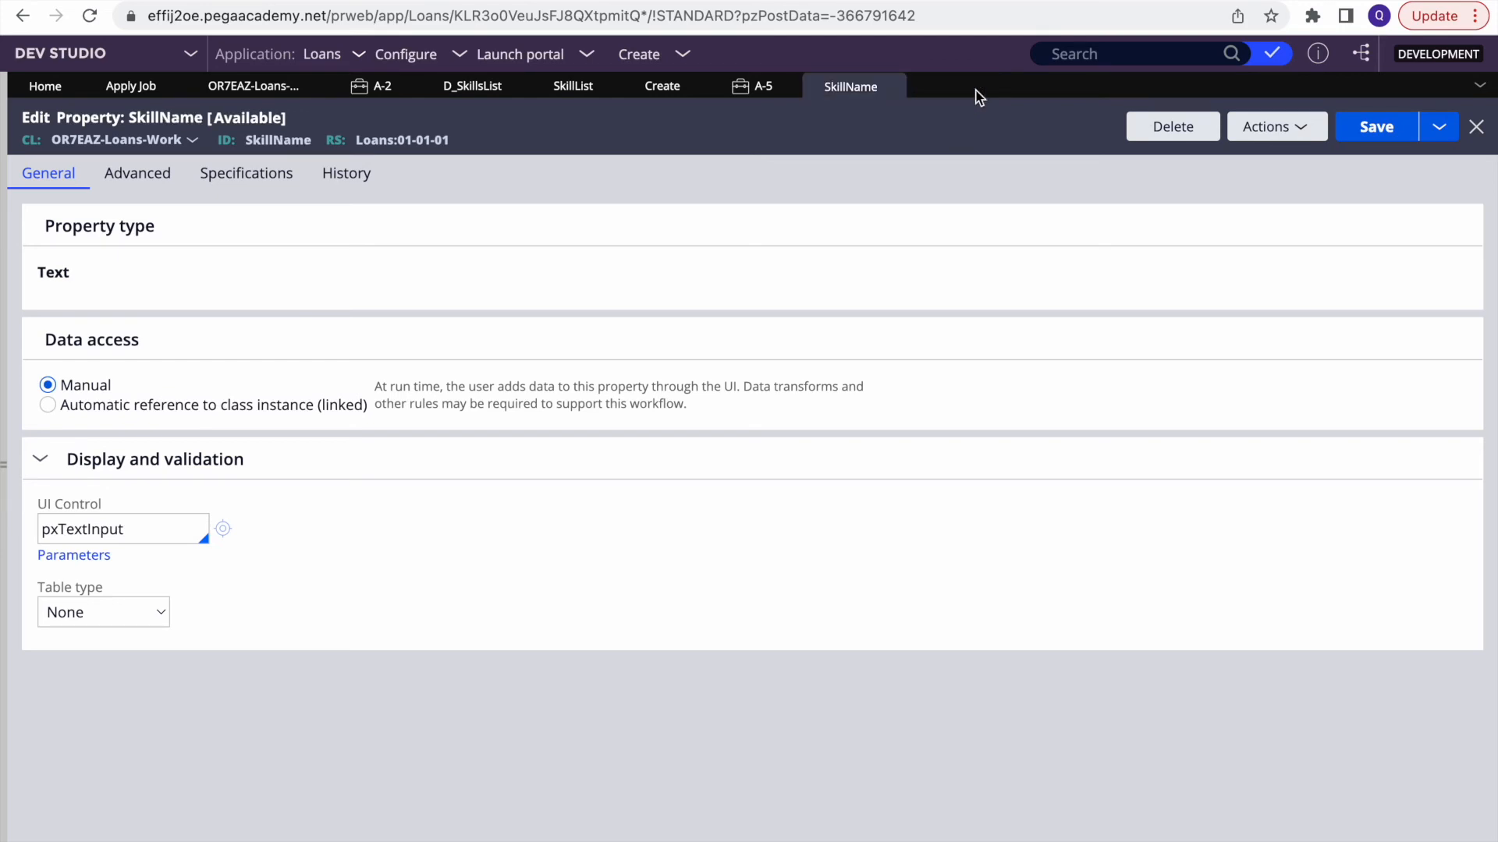
pyautogui.click(894, 86)
# Step: Map the .SkillID search result field's set value to the .SkillID property
pyautogui.doubleClick(648, 344)
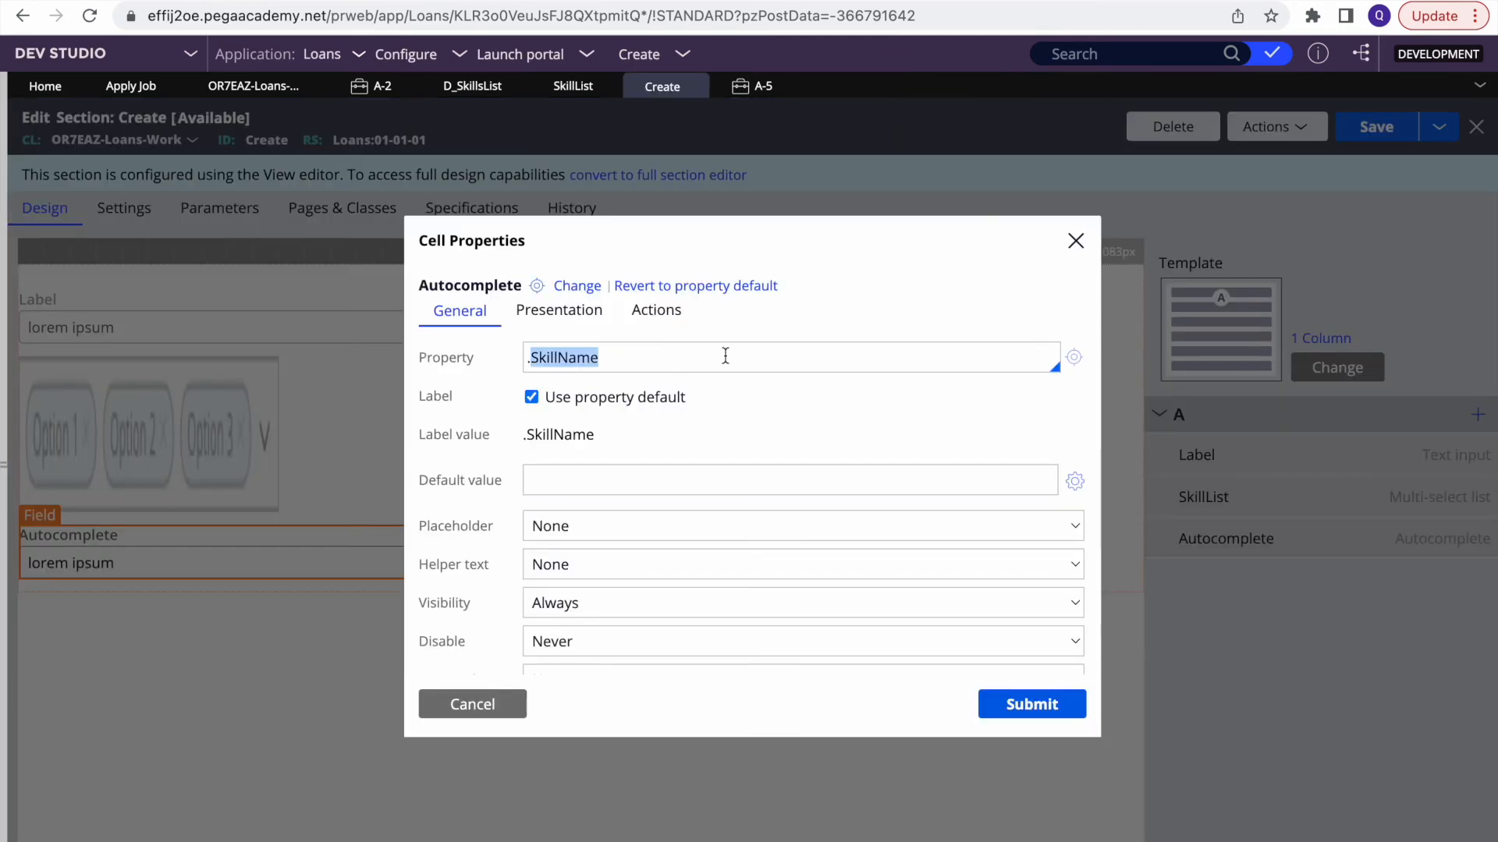
pyautogui.scroll(-4, 877, 555)
pyautogui.scroll(-1, 877, 556)
pyautogui.click(816, 586)
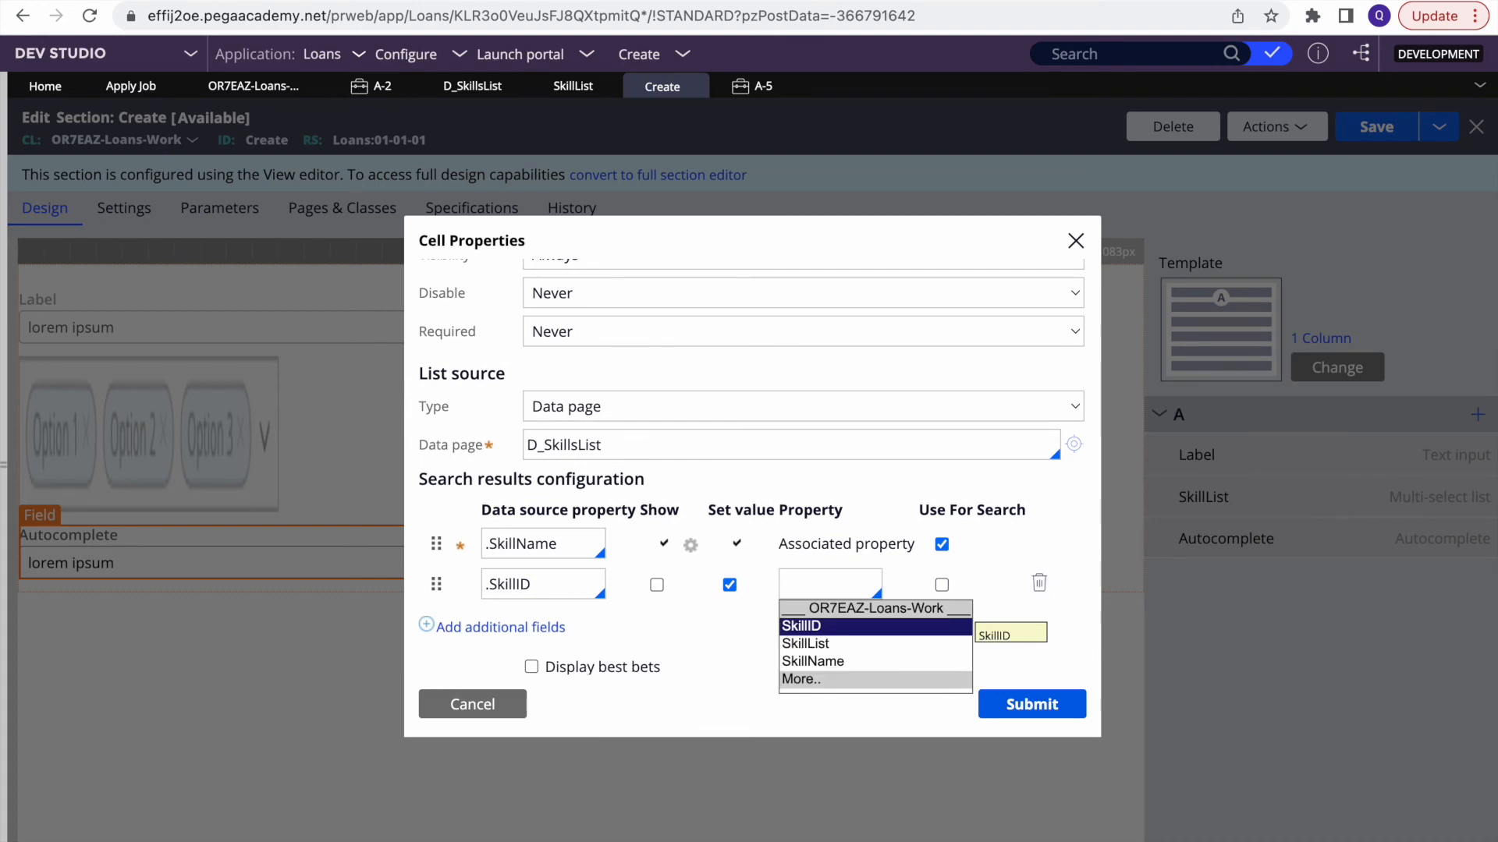
pyautogui.press('Return')
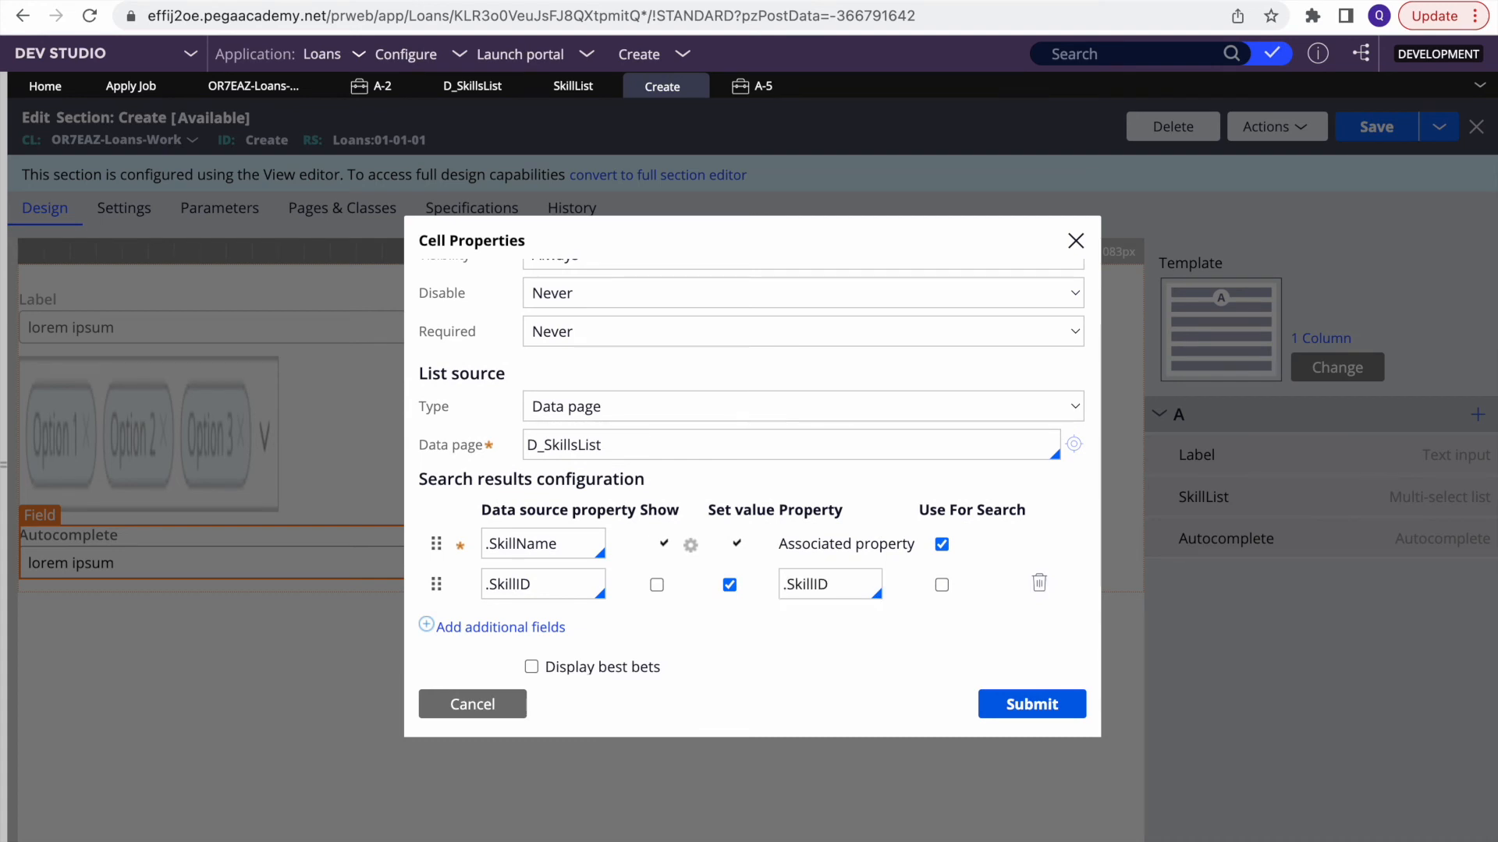
# Step: Review how the .SkillName and .SkillID search result fields correspond to the Autocomplete control's property
pyautogui.doubleClick(512, 545)
pyautogui.click(512, 545)
pyautogui.tripleClick(513, 545)
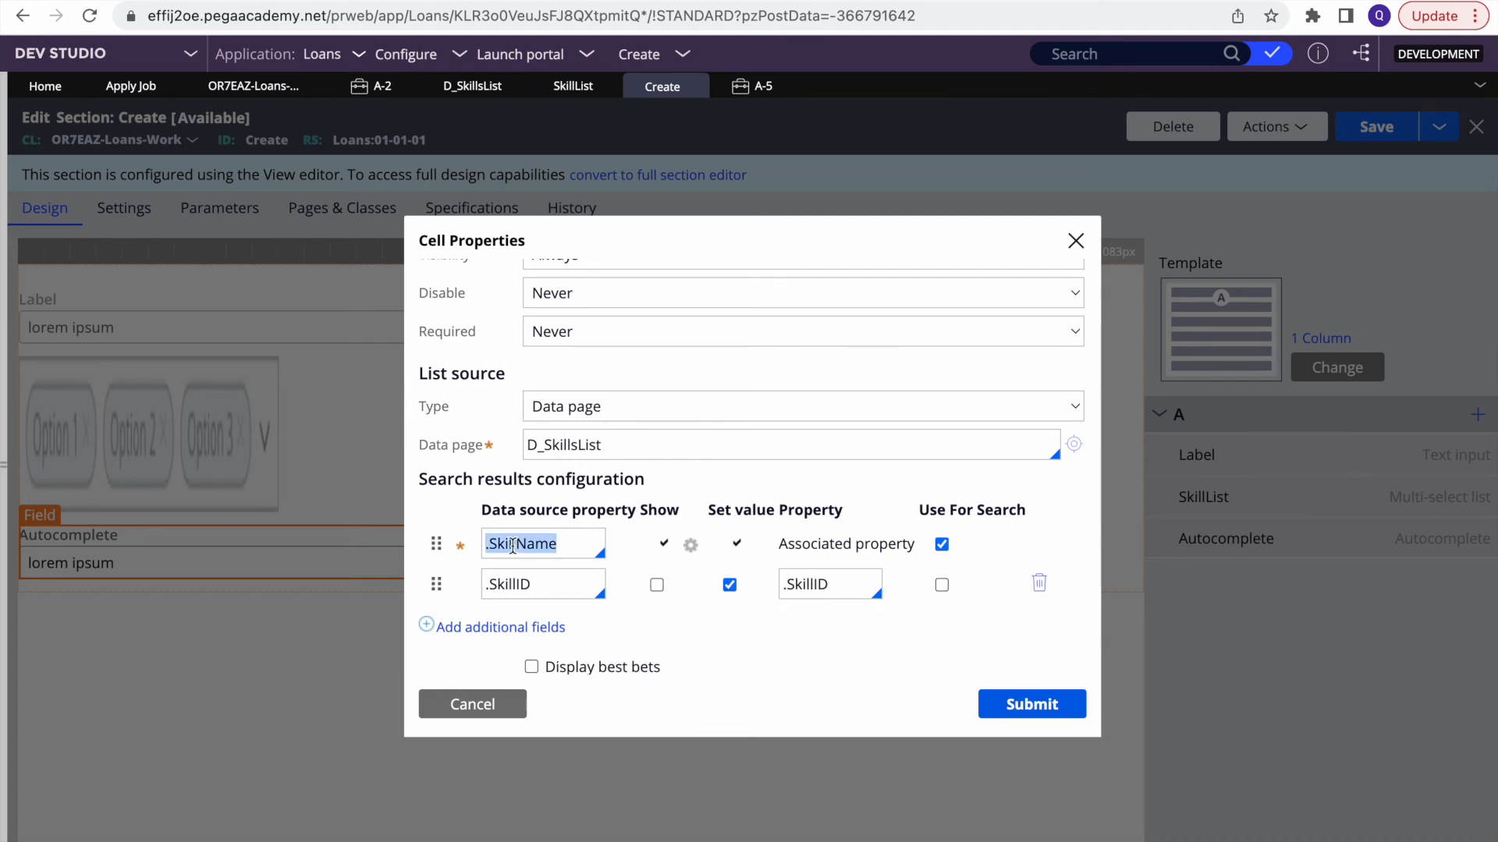
pyautogui.scroll(5, 682, 572)
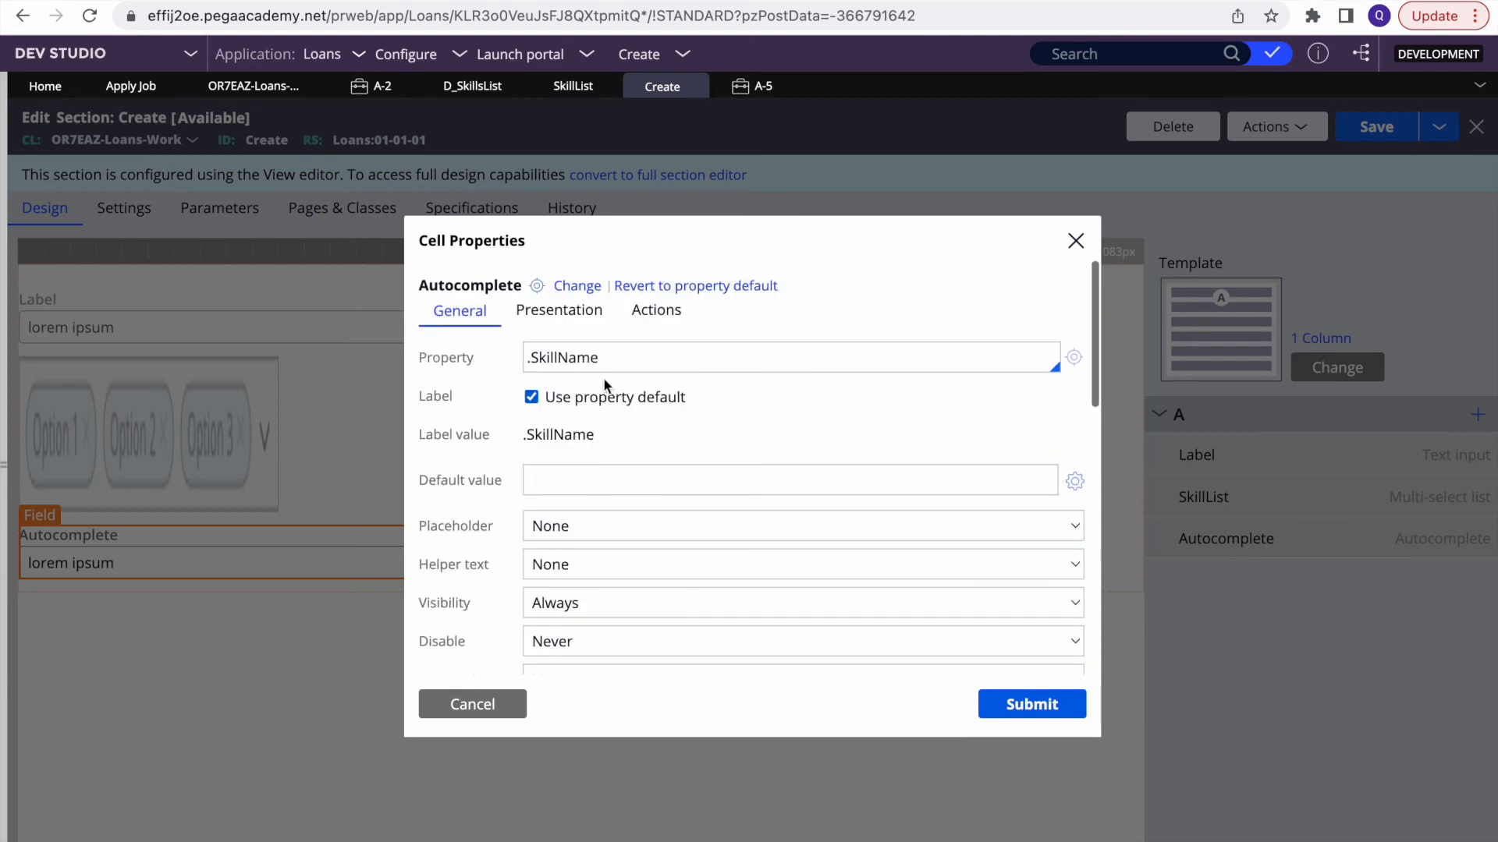
pyautogui.scroll(-5, 778, 583)
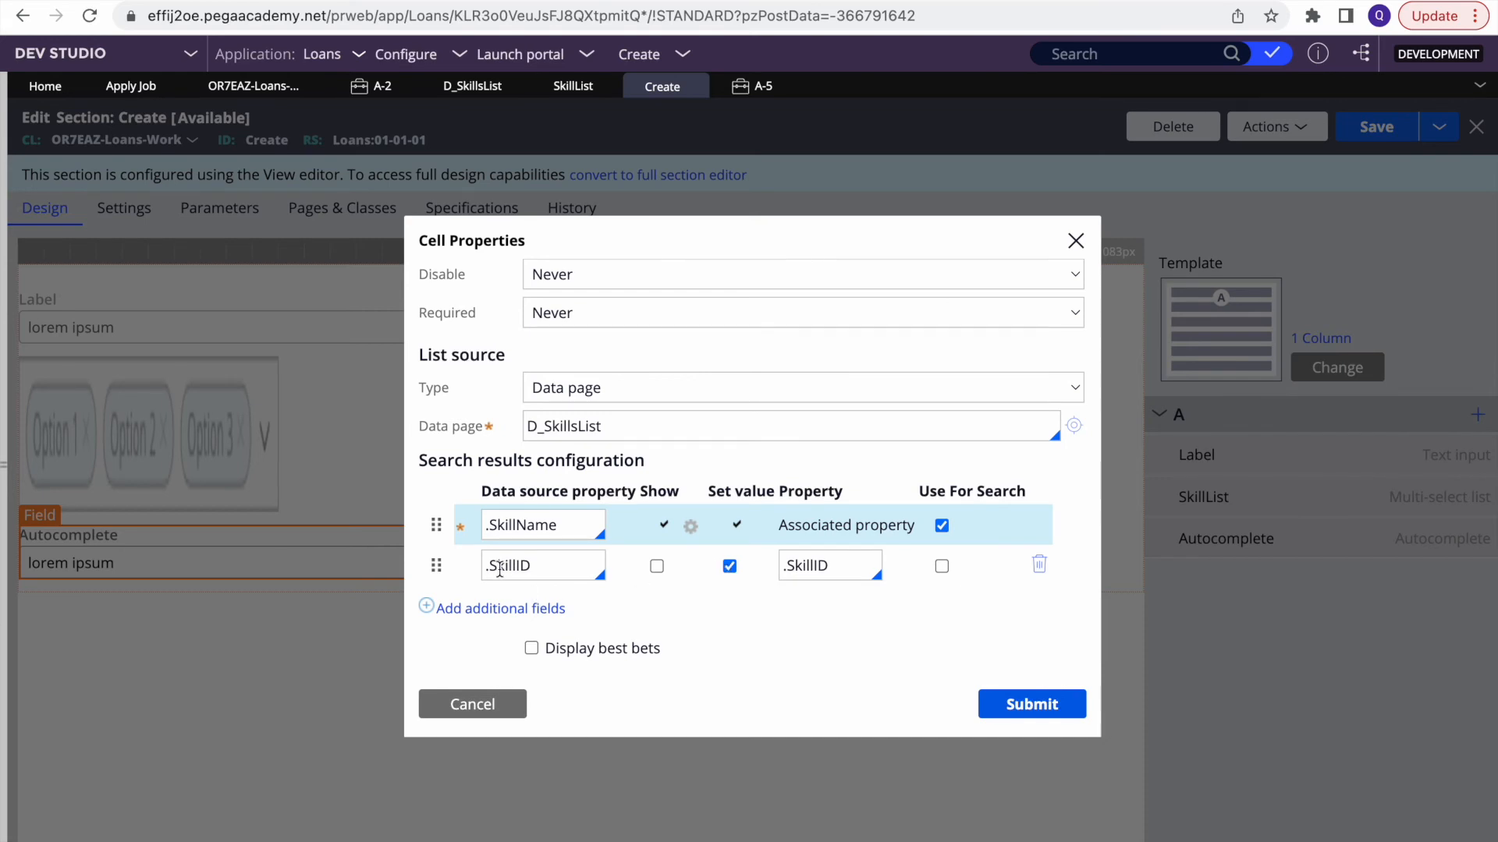
pyautogui.scroll(5, 714, 306)
pyautogui.scroll(2, 714, 306)
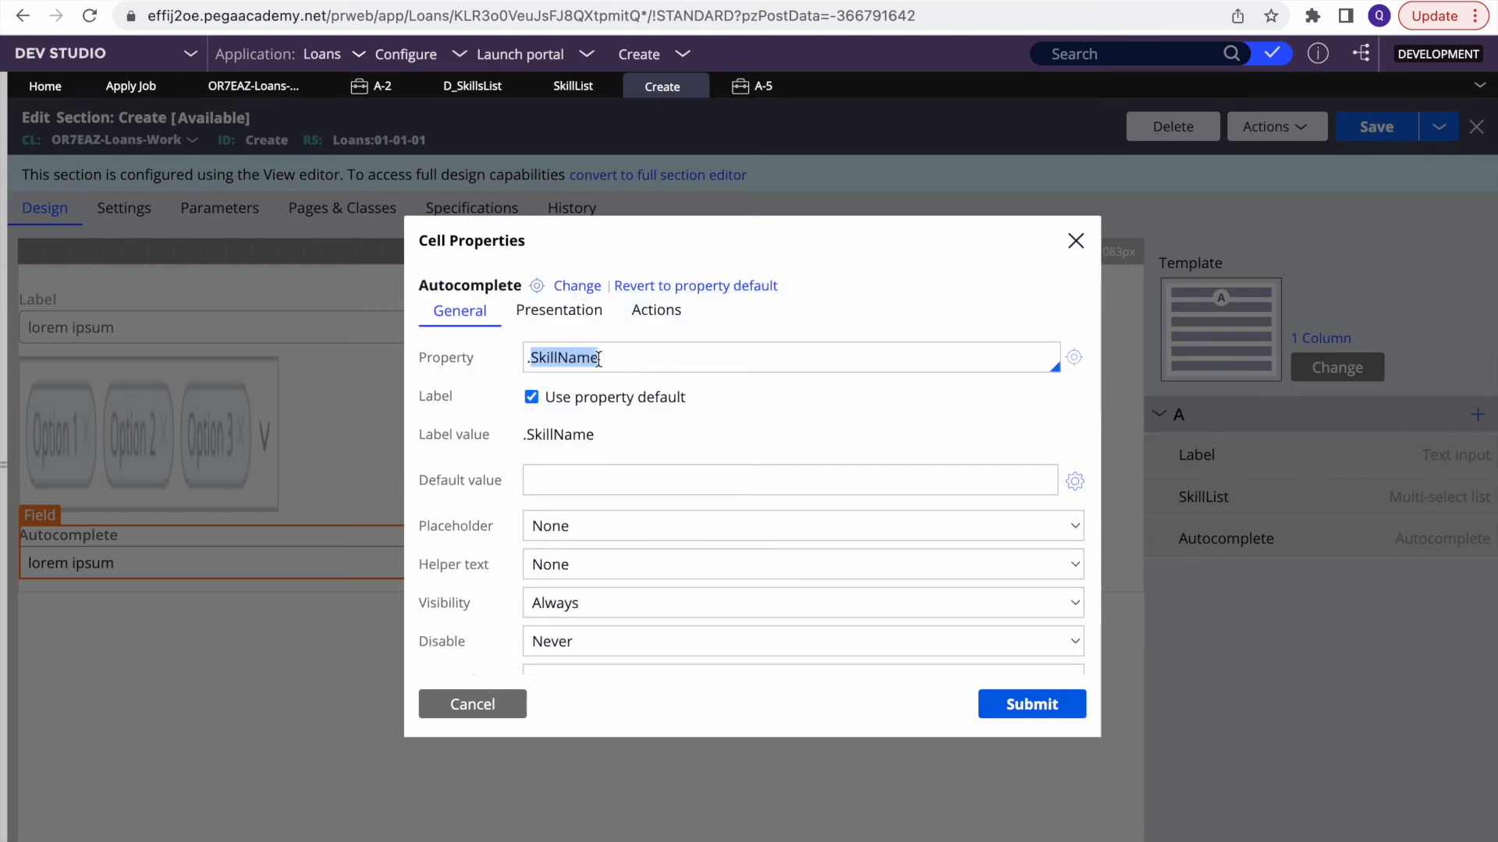
pyautogui.scroll(-2, 809, 465)
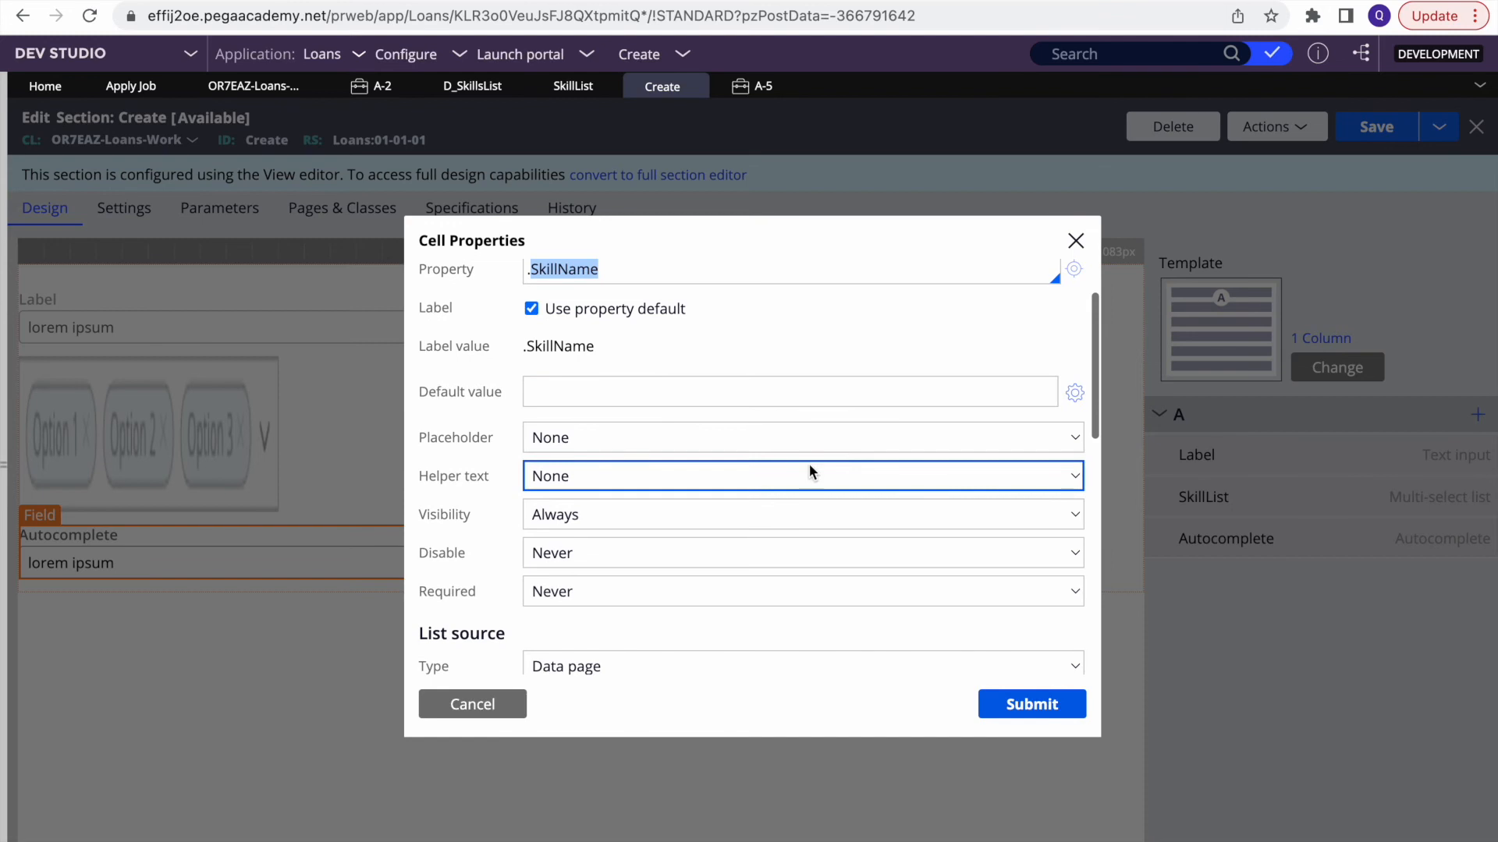
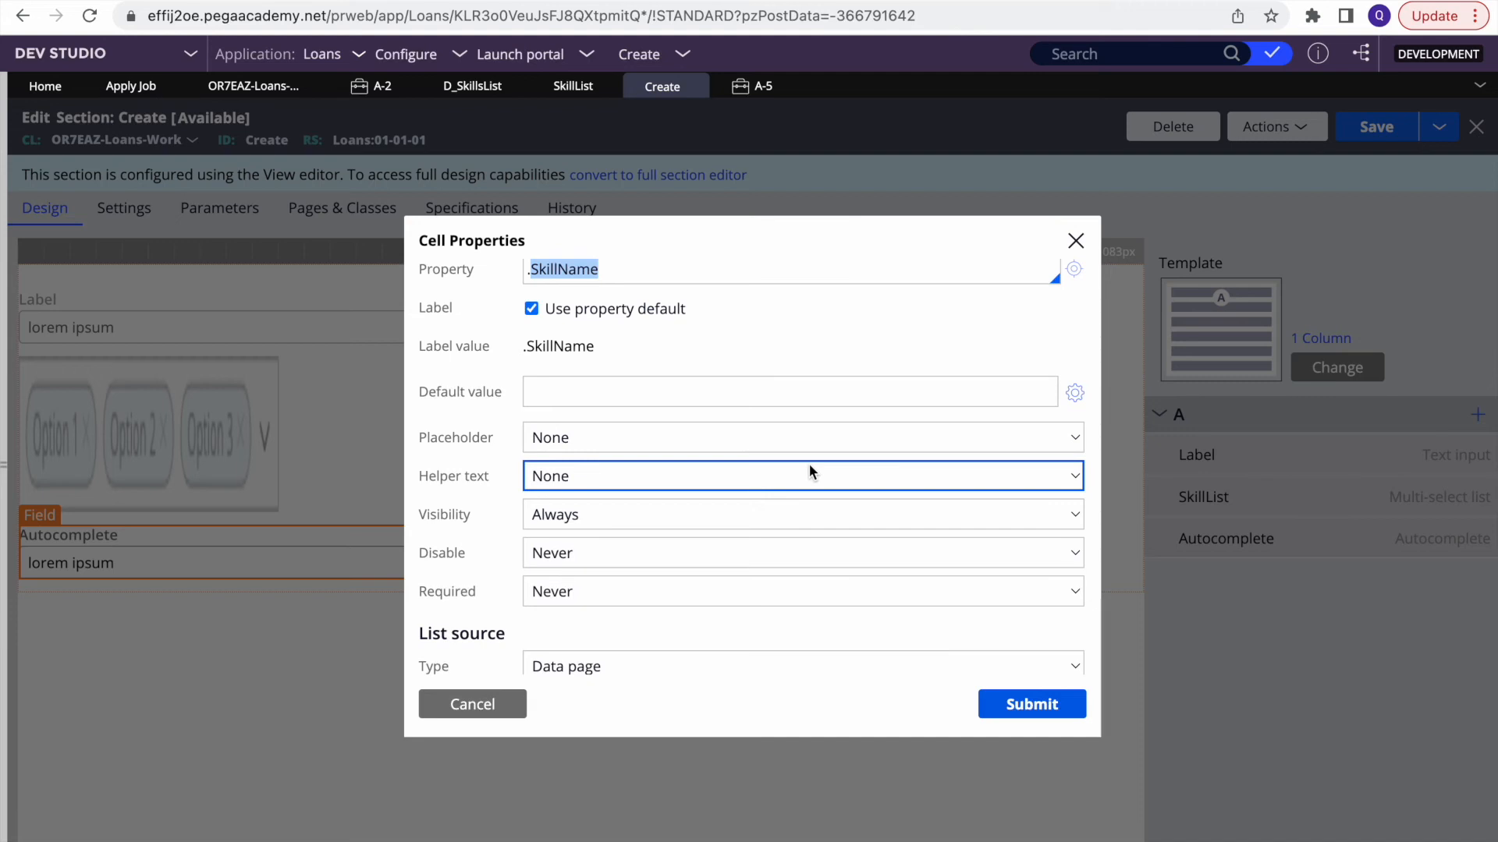
# Step: Try the Display best bets and Categorize search results options on the Autocomplete control
pyautogui.scroll(1, 808, 464)
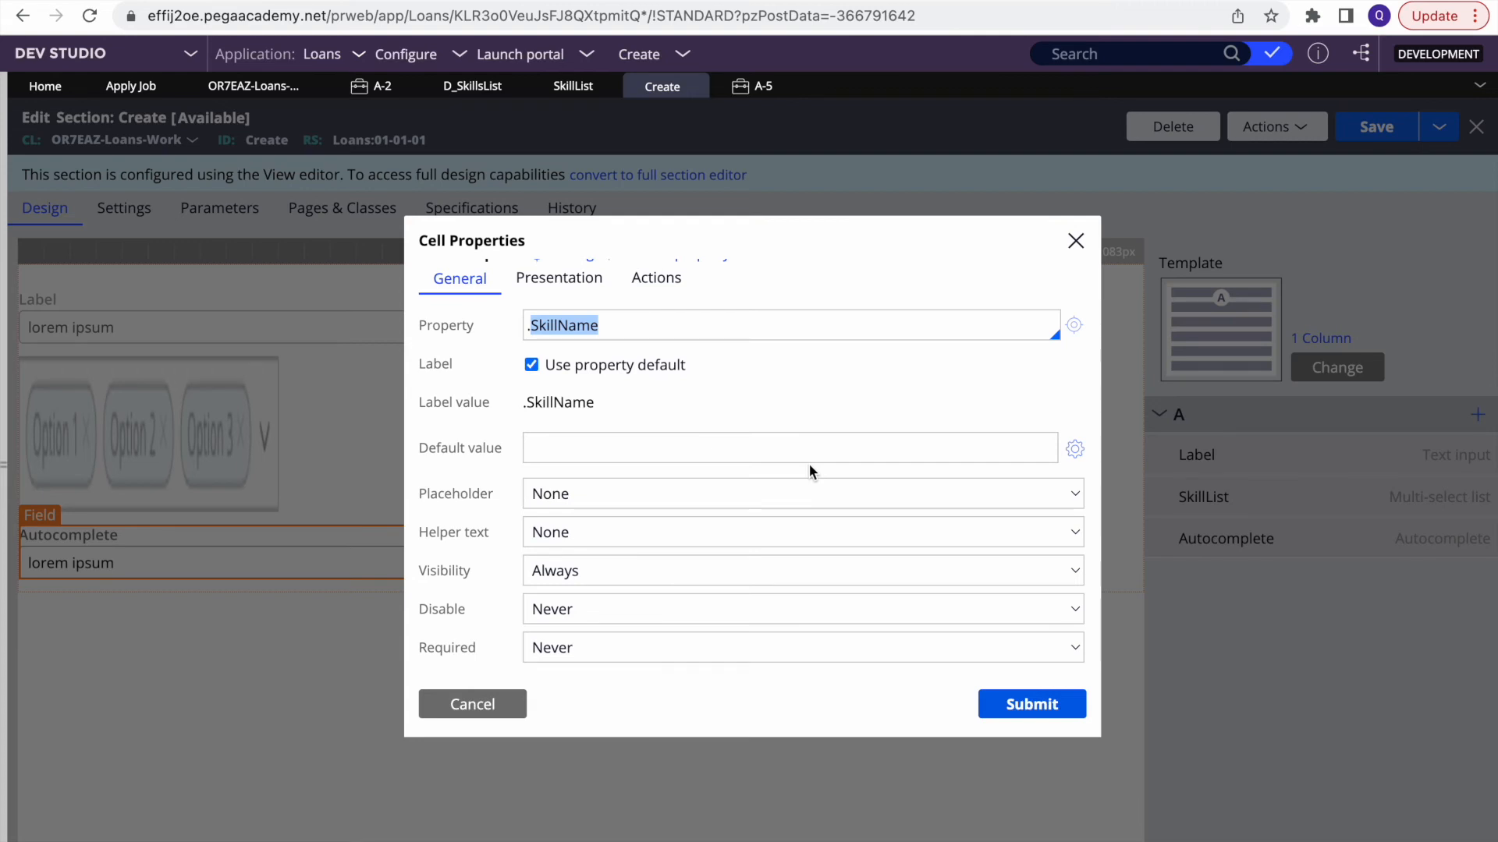
pyautogui.scroll(-10, 808, 465)
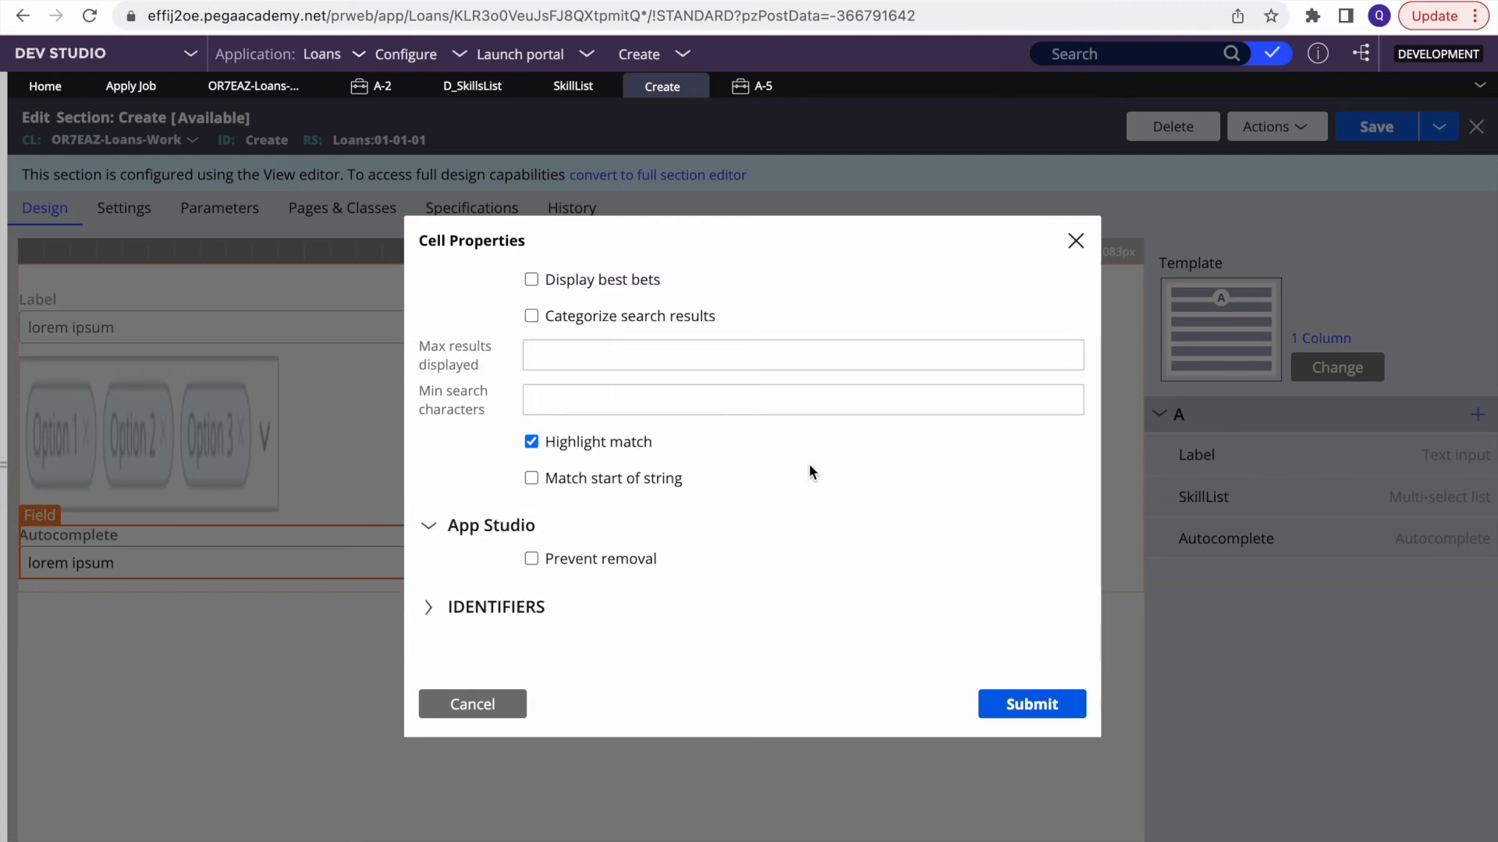
pyautogui.scroll(3, 808, 465)
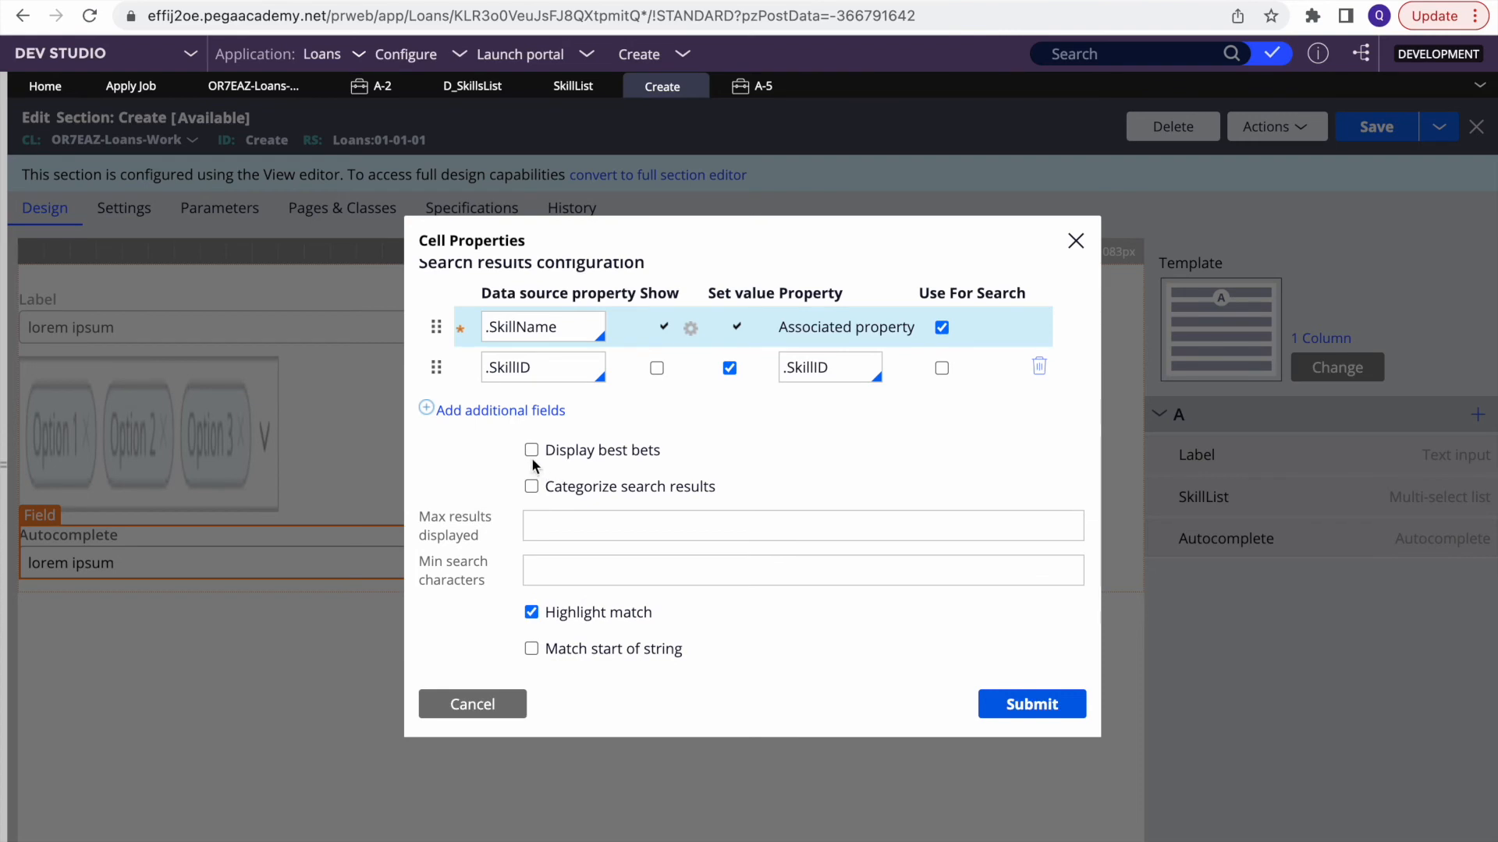
pyautogui.click(529, 452)
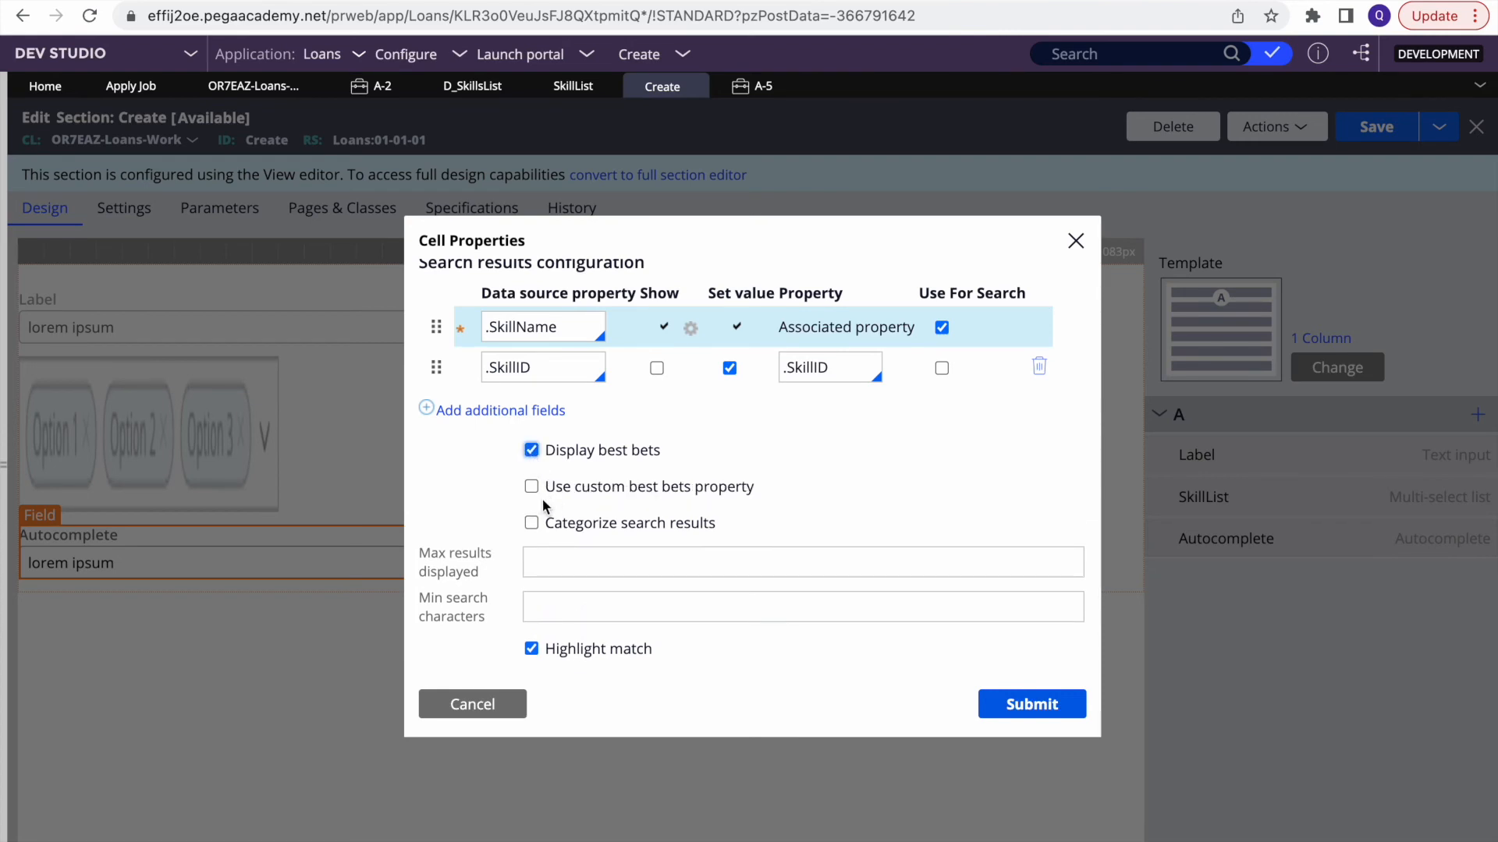
pyautogui.click(530, 524)
pyautogui.click(530, 523)
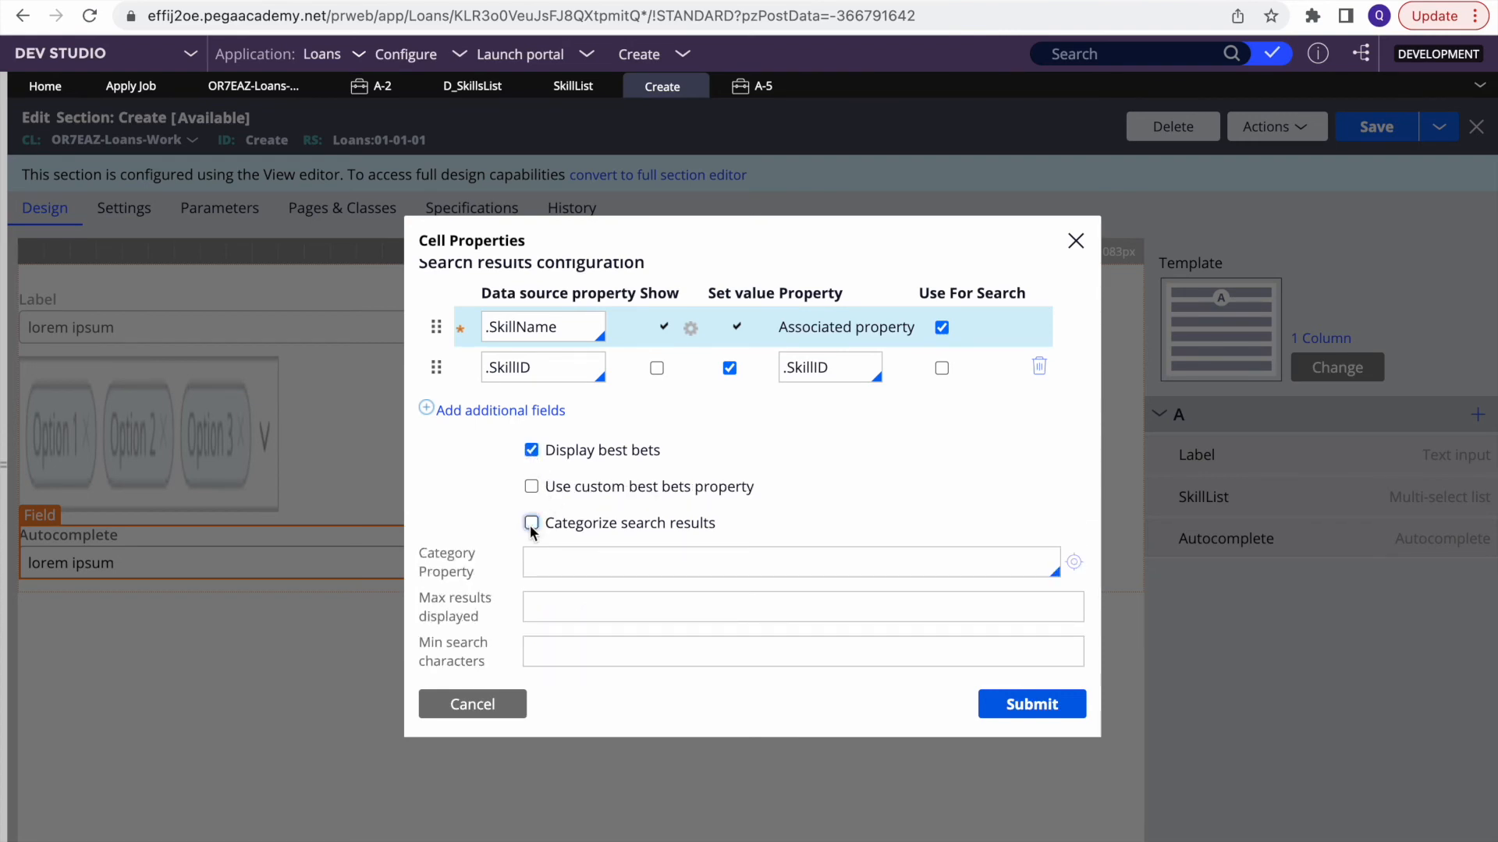
pyautogui.click(531, 451)
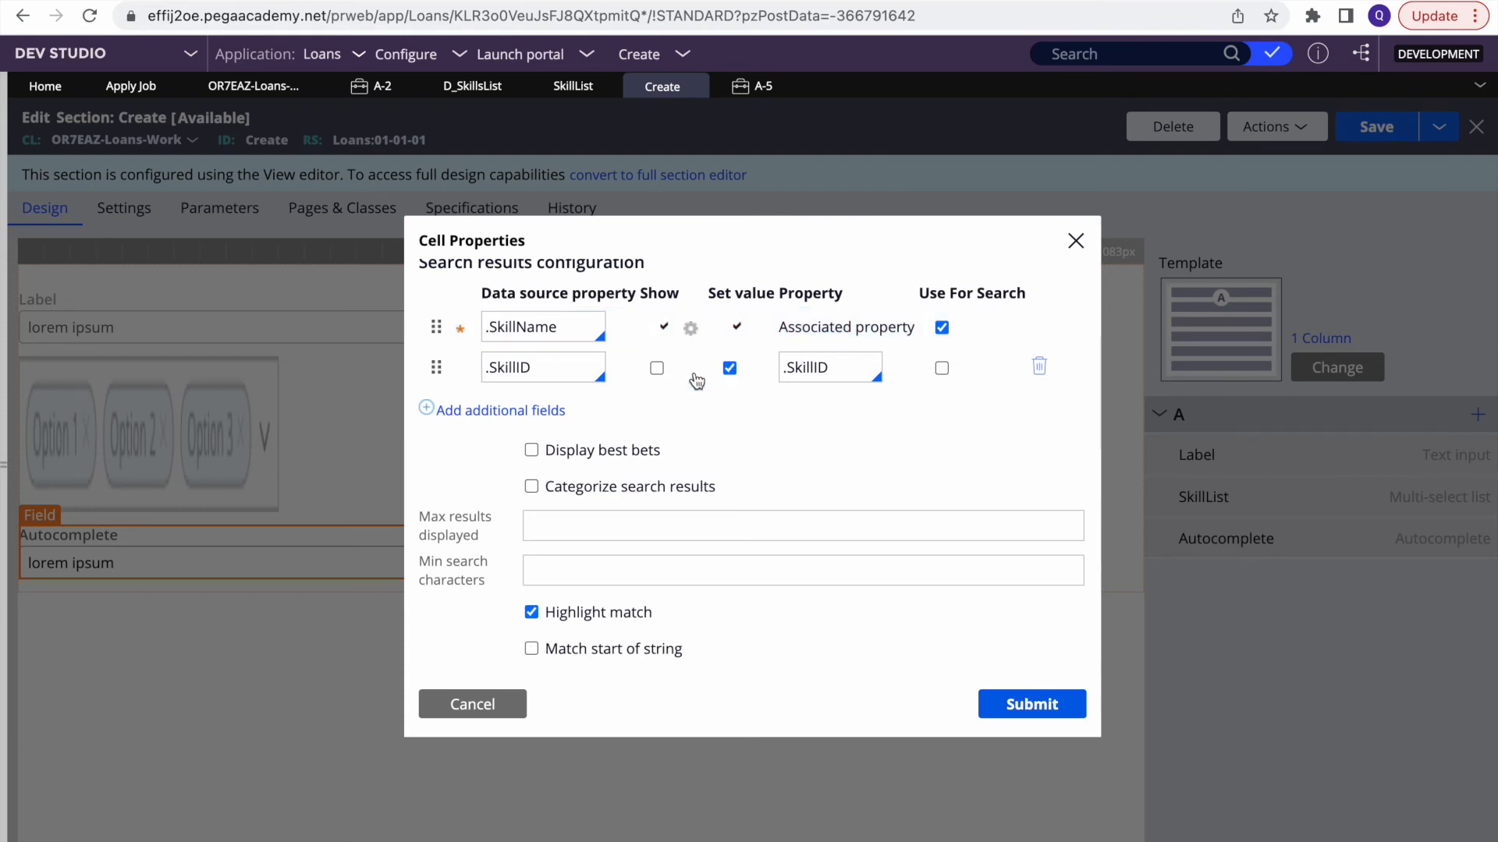
# Step: Examine the display settings of the .SkillName search result field and discard the Autocomplete control's cell properties
pyautogui.click(691, 330)
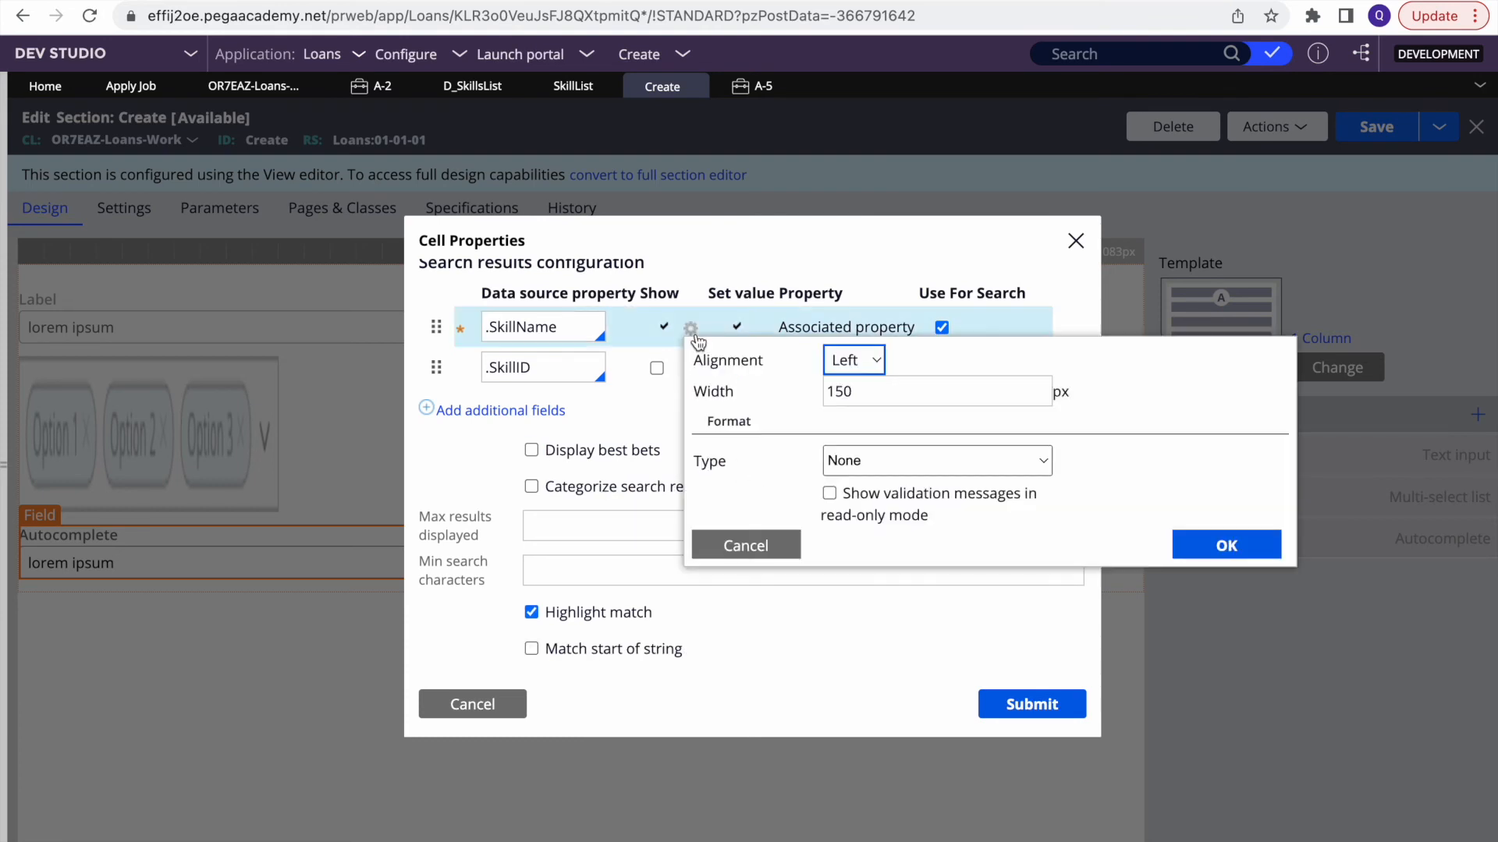
pyautogui.click(732, 546)
pyautogui.click(471, 713)
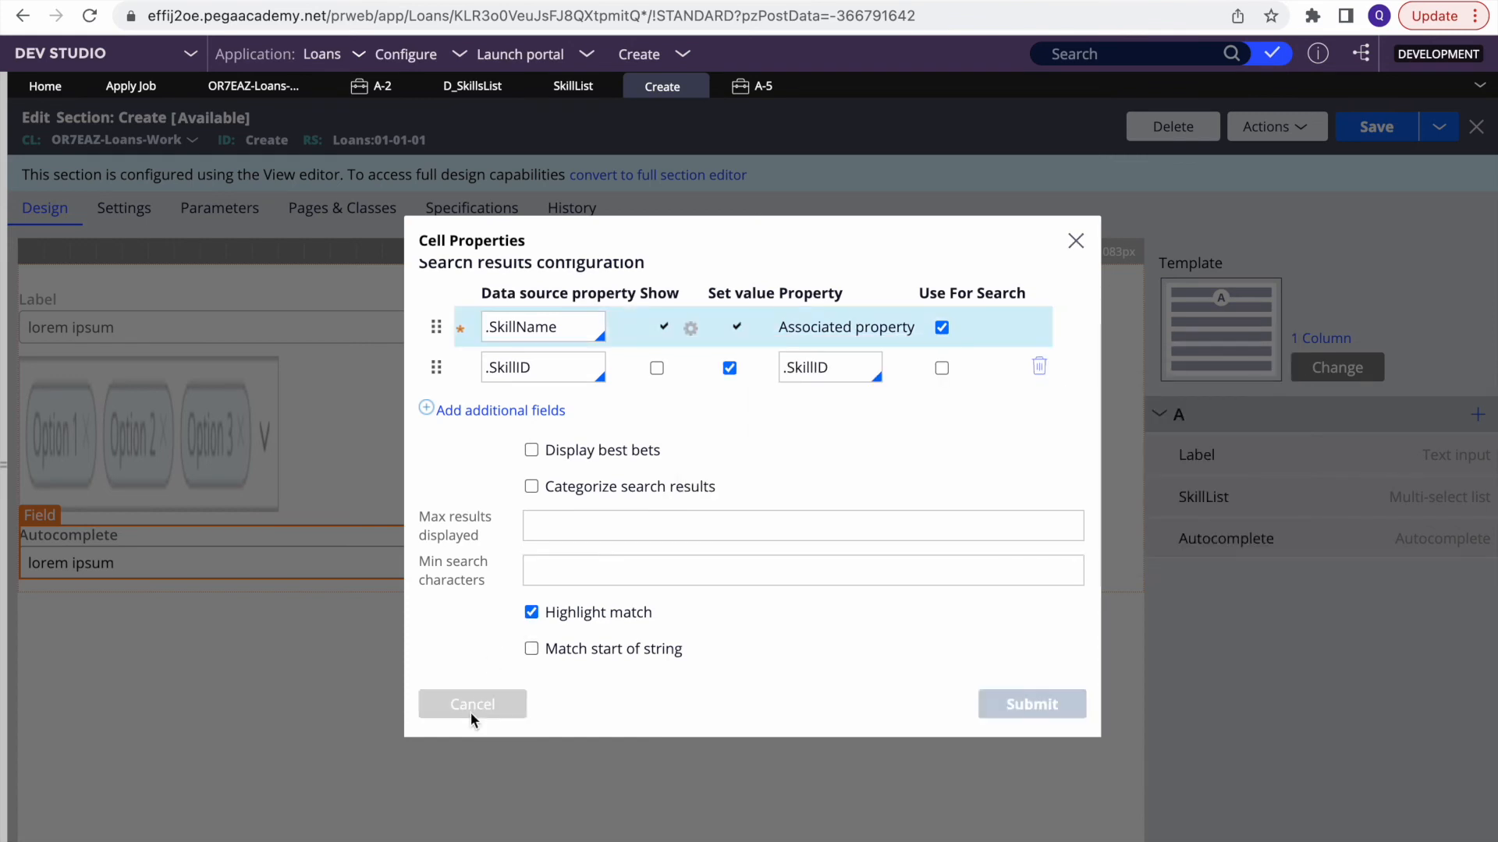
# Step: Review the SkillList Multi-select list's data page and search results configuration for comparison with the Autocomplete control
pyautogui.doubleClick(163, 412)
pyautogui.scroll(-5, 535, 508)
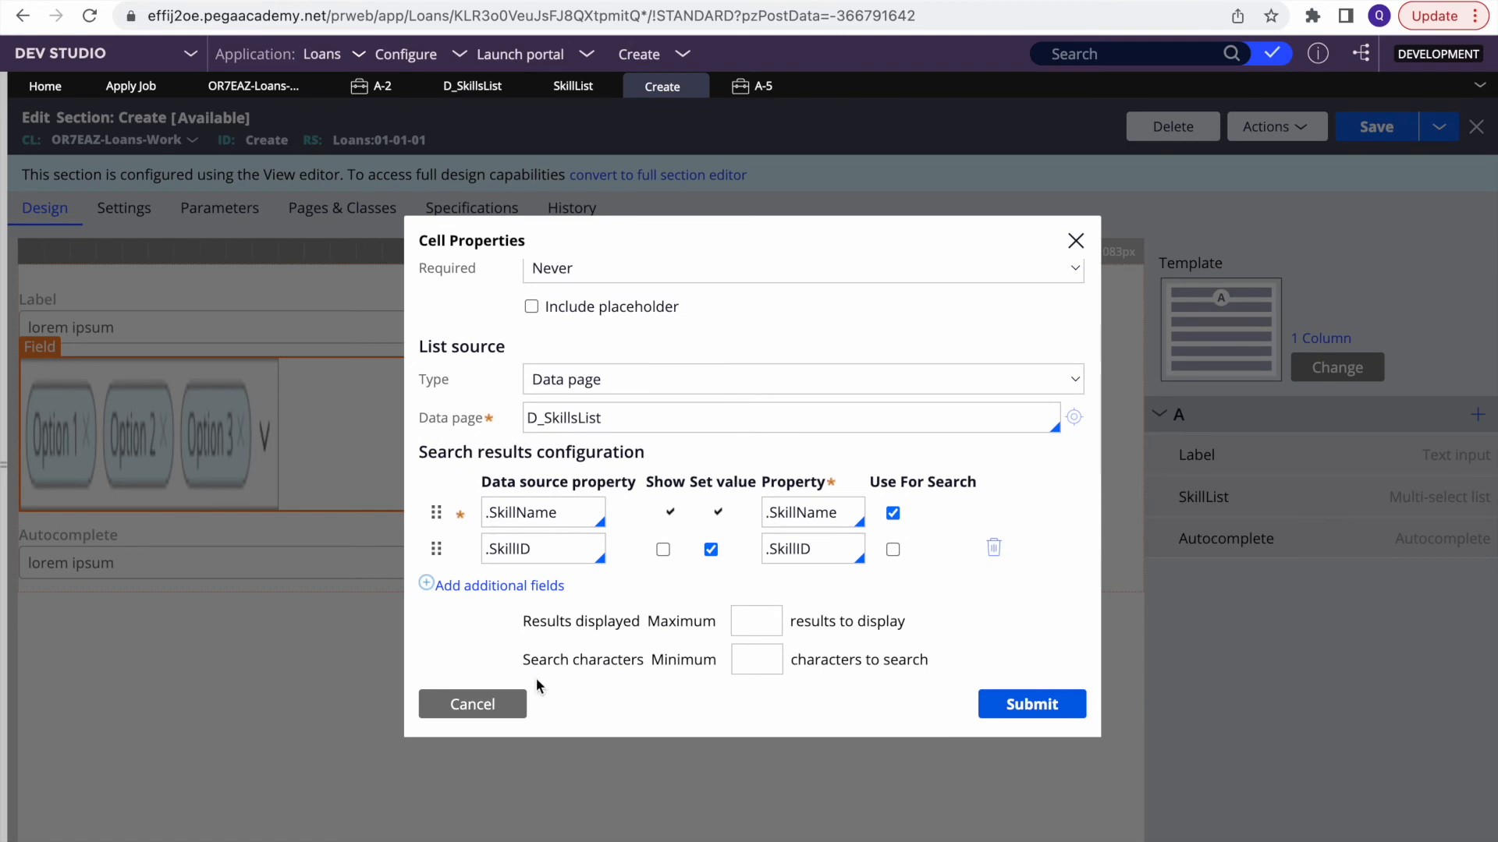
pyautogui.click(507, 704)
# Step: Set the Autocomplete control's list source type to Data page and use D_SkillsList as the data page
pyautogui.doubleClick(155, 534)
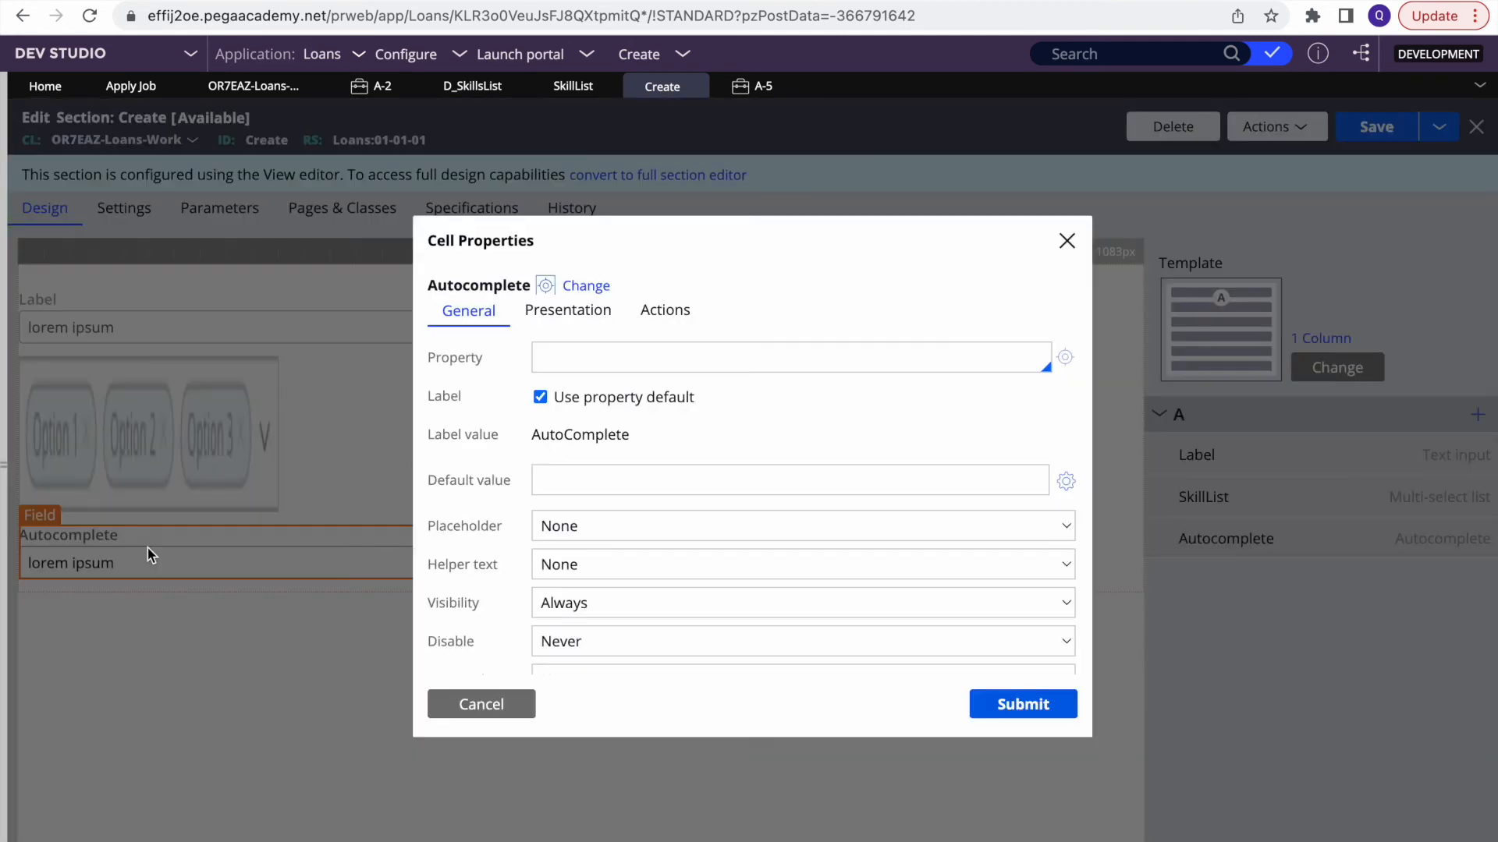
pyautogui.scroll(-5, 641, 566)
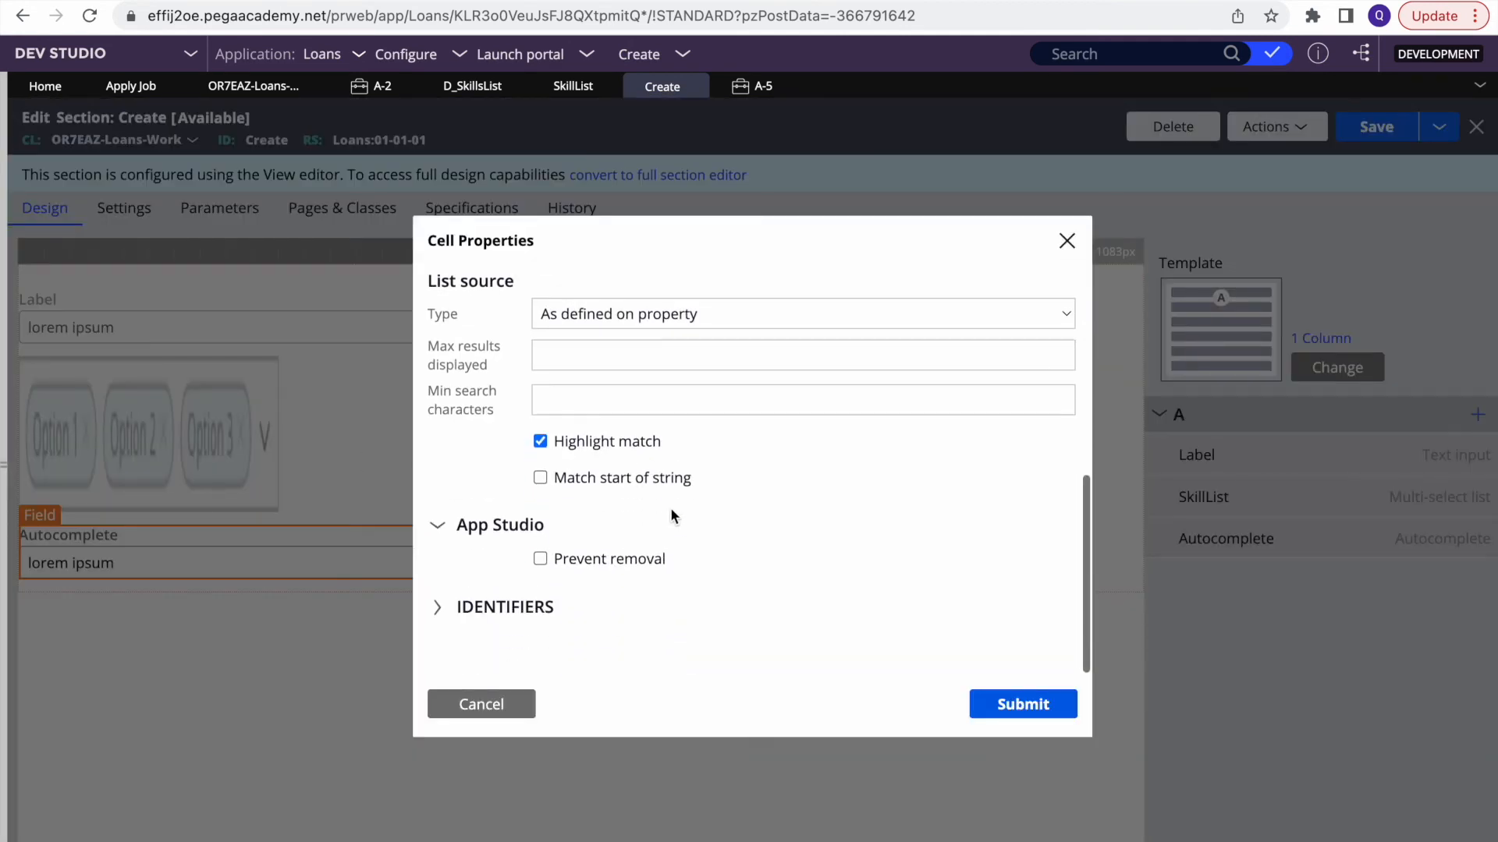
pyautogui.scroll(3, 670, 507)
pyautogui.scroll(-4, 658, 529)
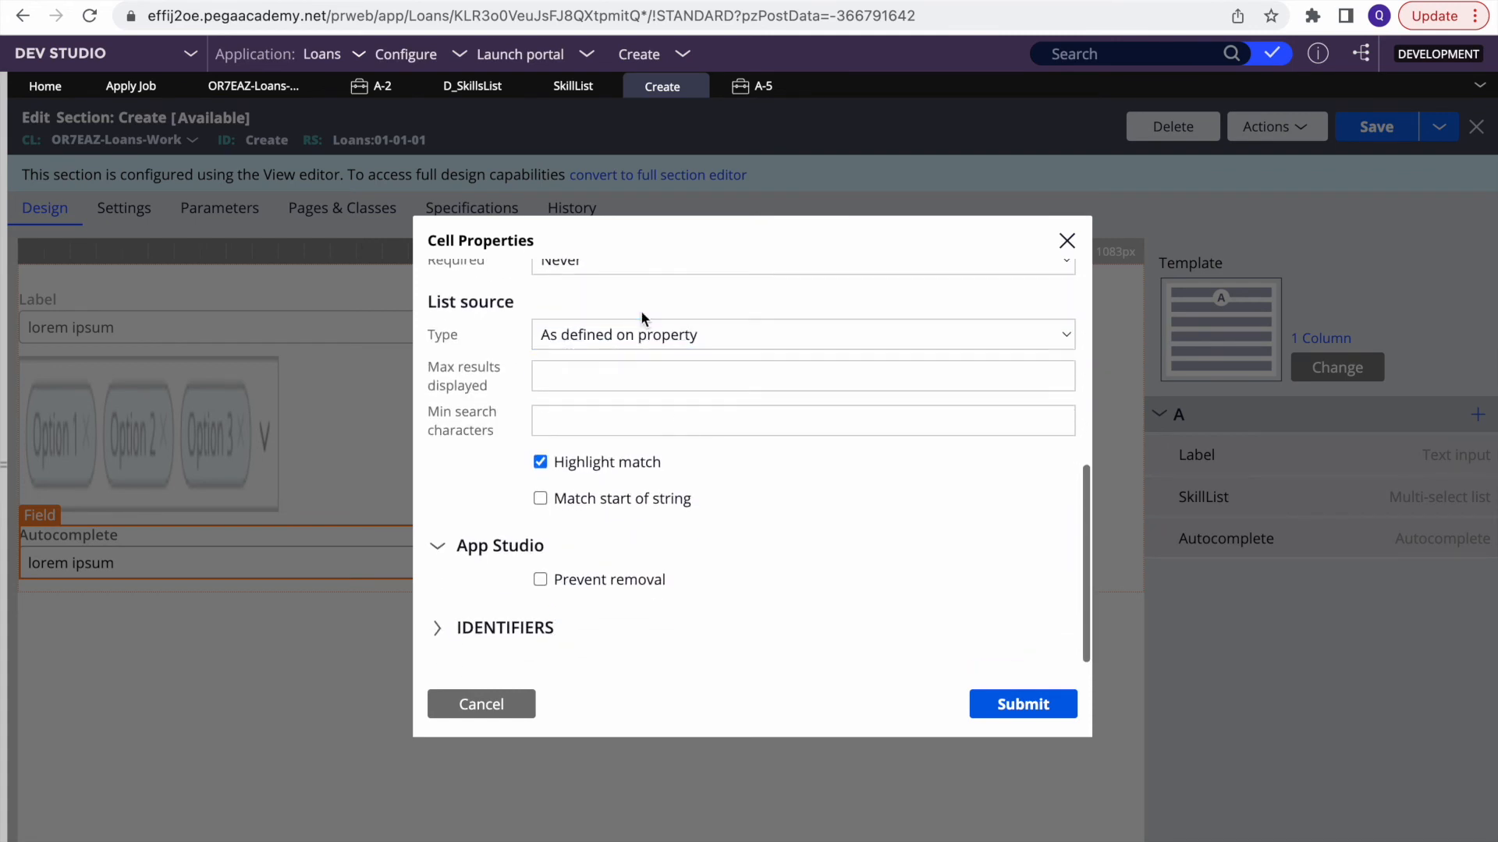
pyautogui.click(616, 337)
pyautogui.click(597, 358)
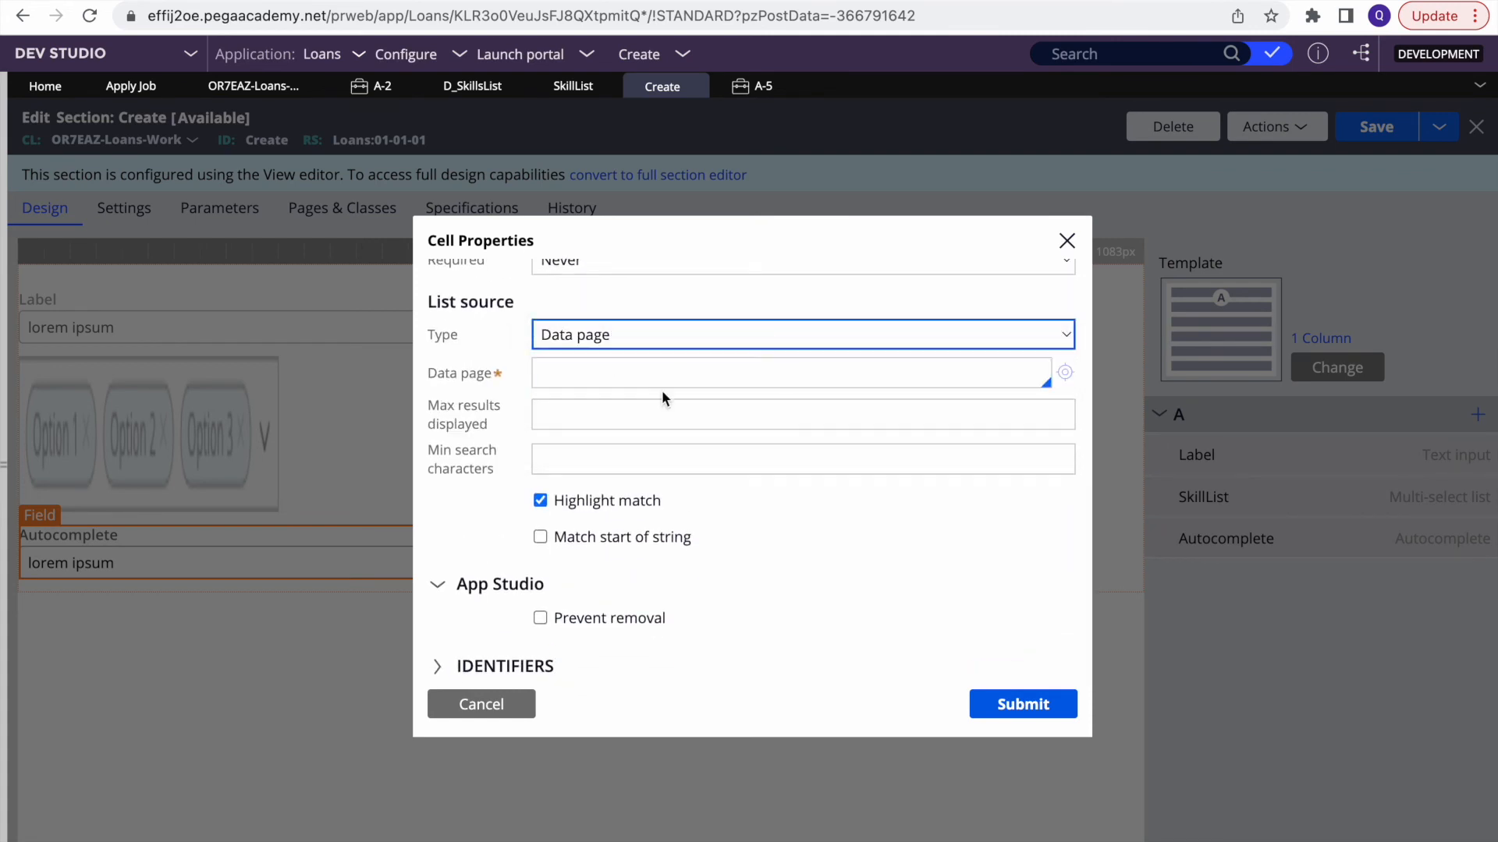
pyautogui.click(580, 386)
pyautogui.write('D_')
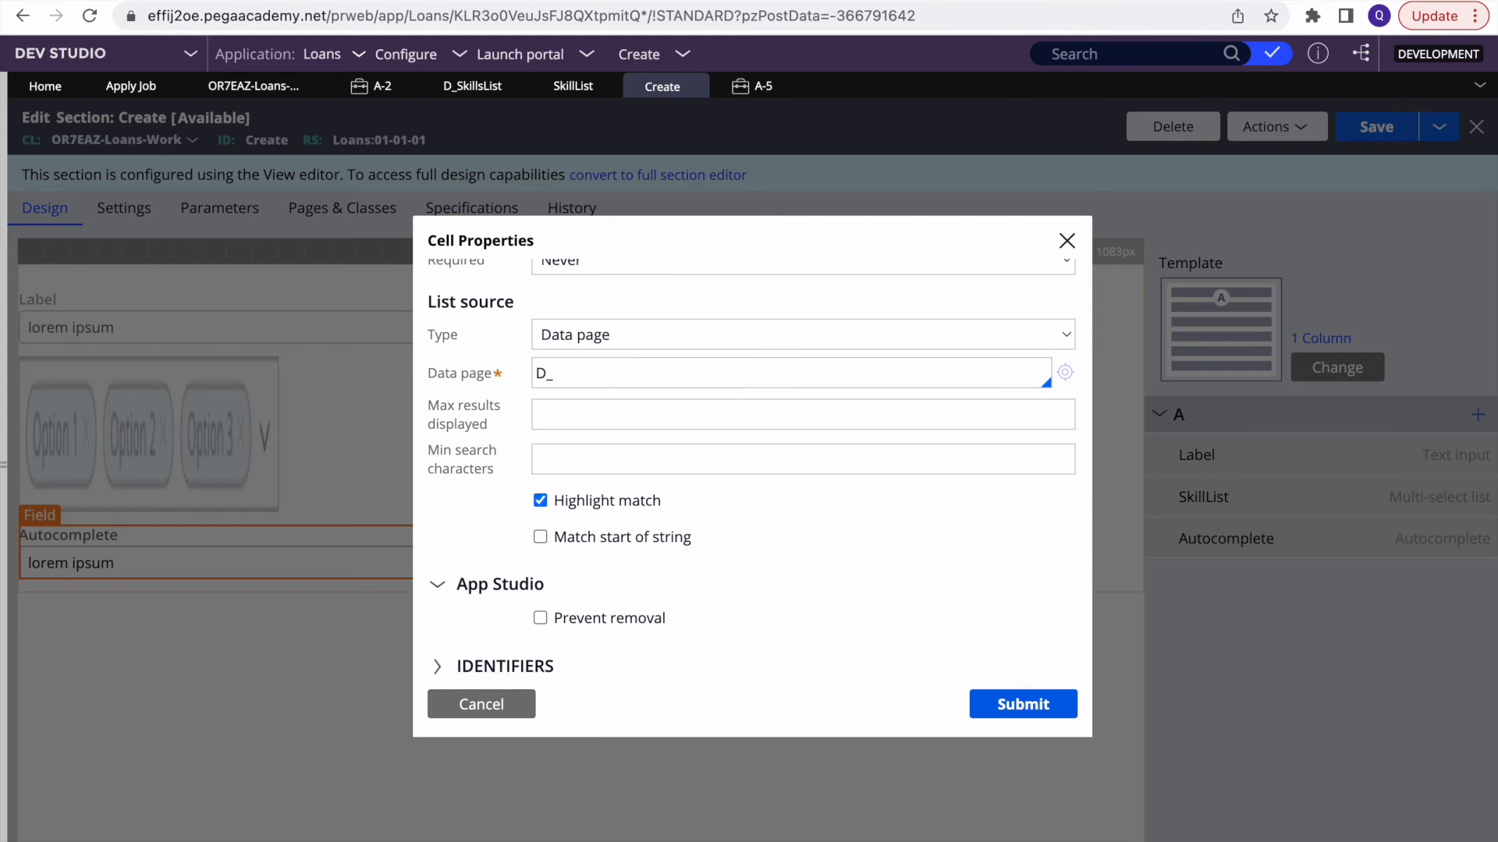
pyautogui.write('Skills')
pyautogui.press('Return')
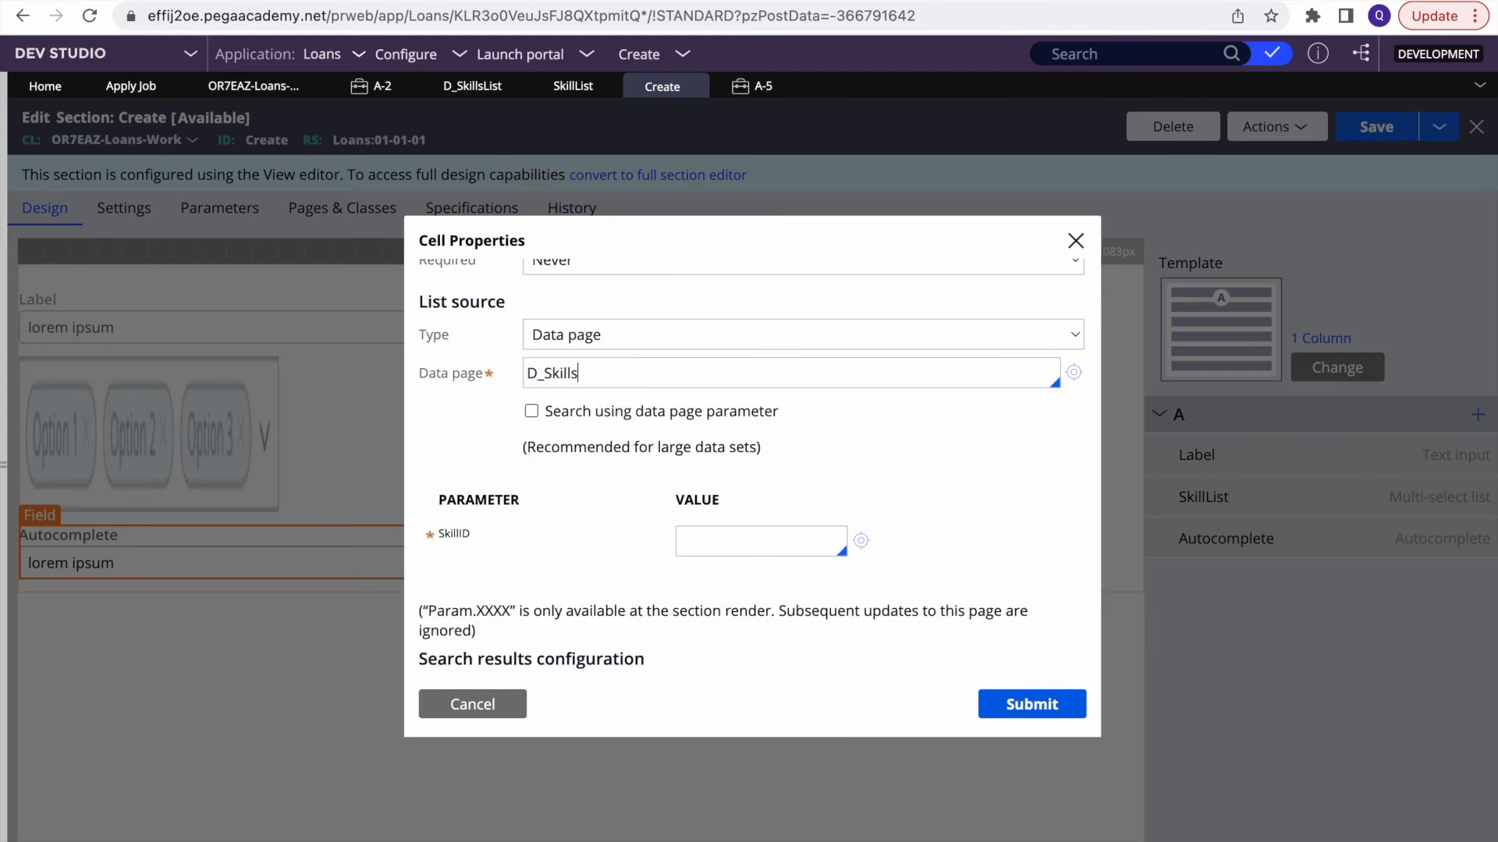
pyautogui.press('Down')
pyautogui.press('Return')
# Step: Set the Autocomplete control's primary search results field to .SkillName
pyautogui.scroll(-2, 627, 515)
pyautogui.scroll(-2, 627, 507)
pyautogui.click(525, 459)
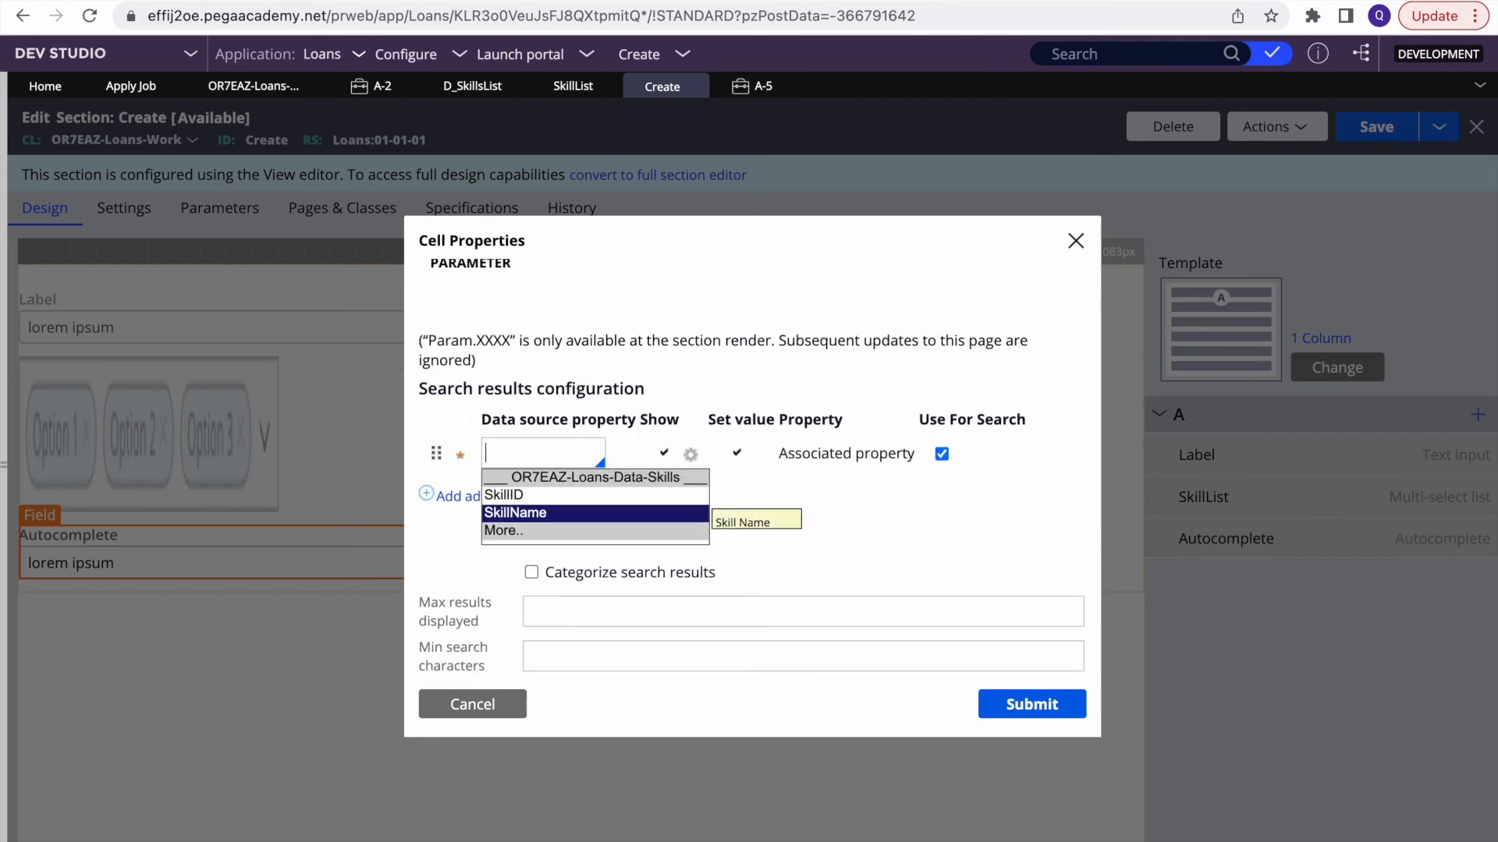
pyautogui.click(546, 513)
# Step: Add .SkillID as an additional search results field and map its set value to the .SkillID property
pyautogui.click(538, 496)
pyautogui.write('.S')
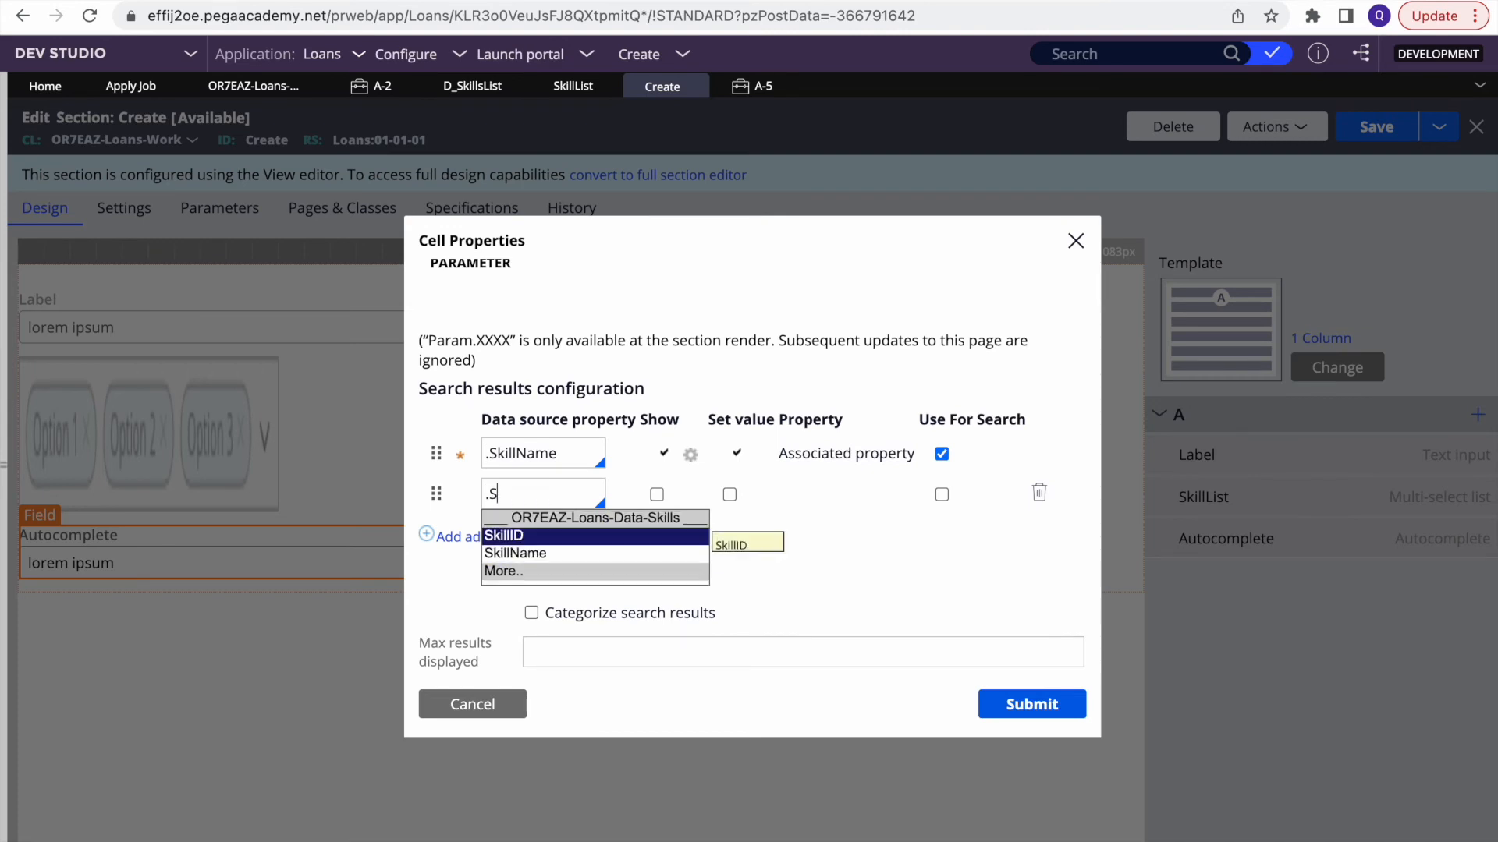
pyautogui.press('Return')
pyautogui.click(730, 494)
pyautogui.click(802, 496)
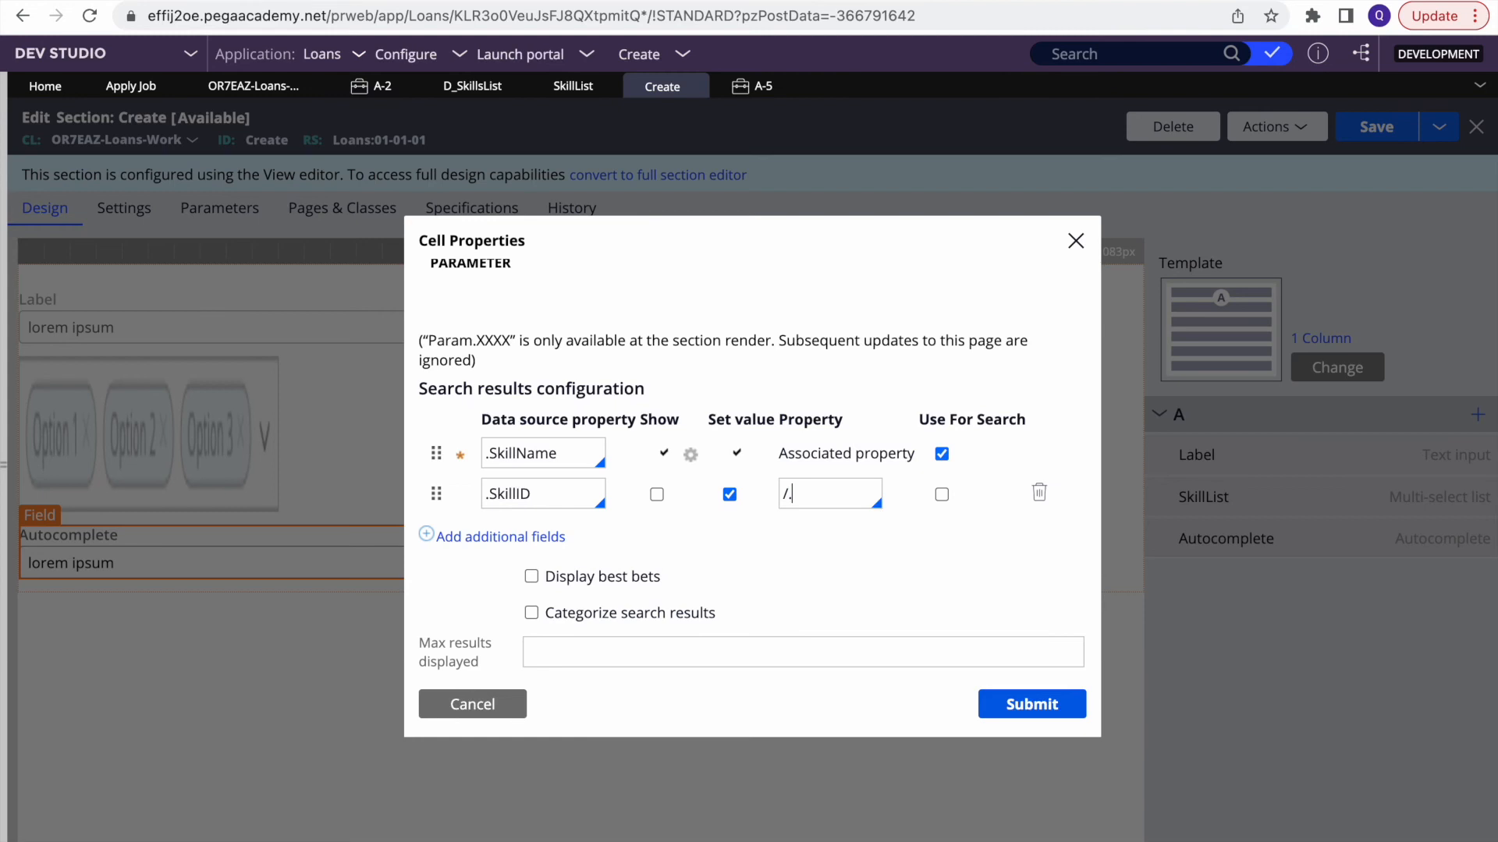
pyautogui.click(803, 531)
# Step: Examine the alignment, width and format type options for displaying the .SkillName search result field
pyautogui.click(690, 456)
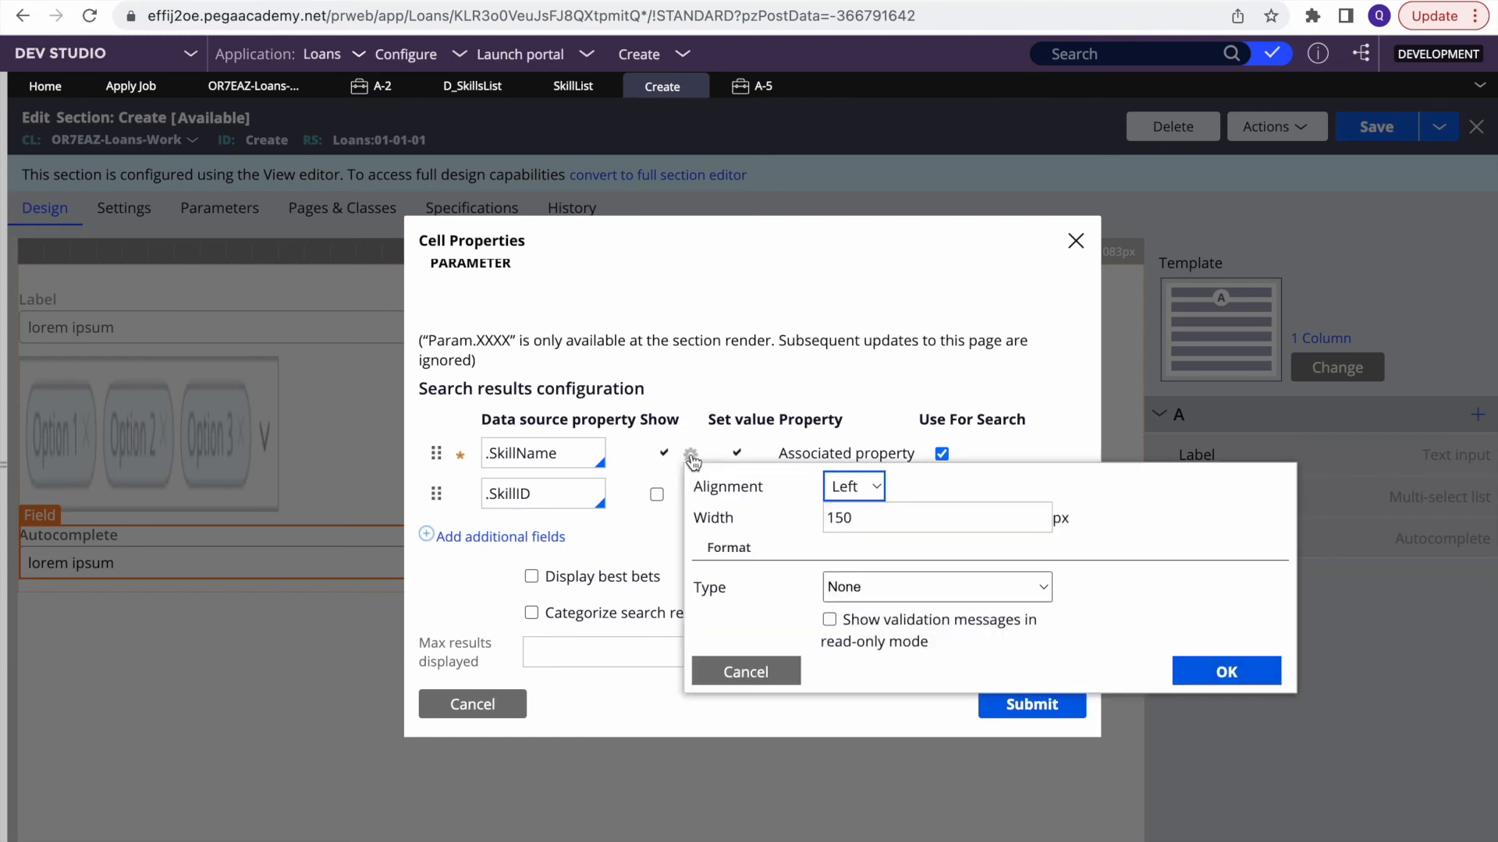
pyautogui.click(843, 488)
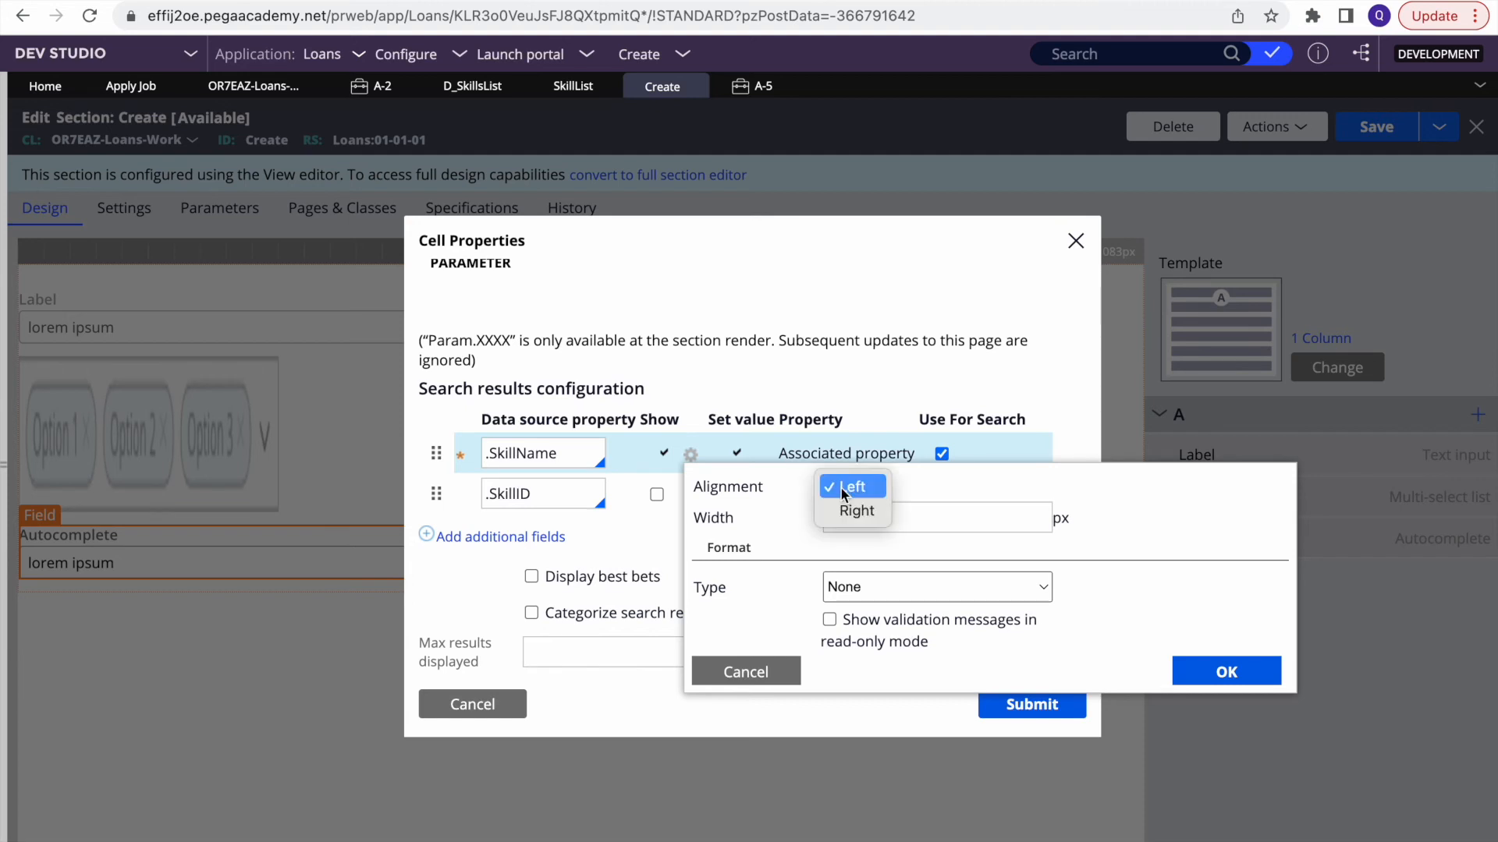
pyautogui.click(926, 501)
pyautogui.doubleClick(866, 519)
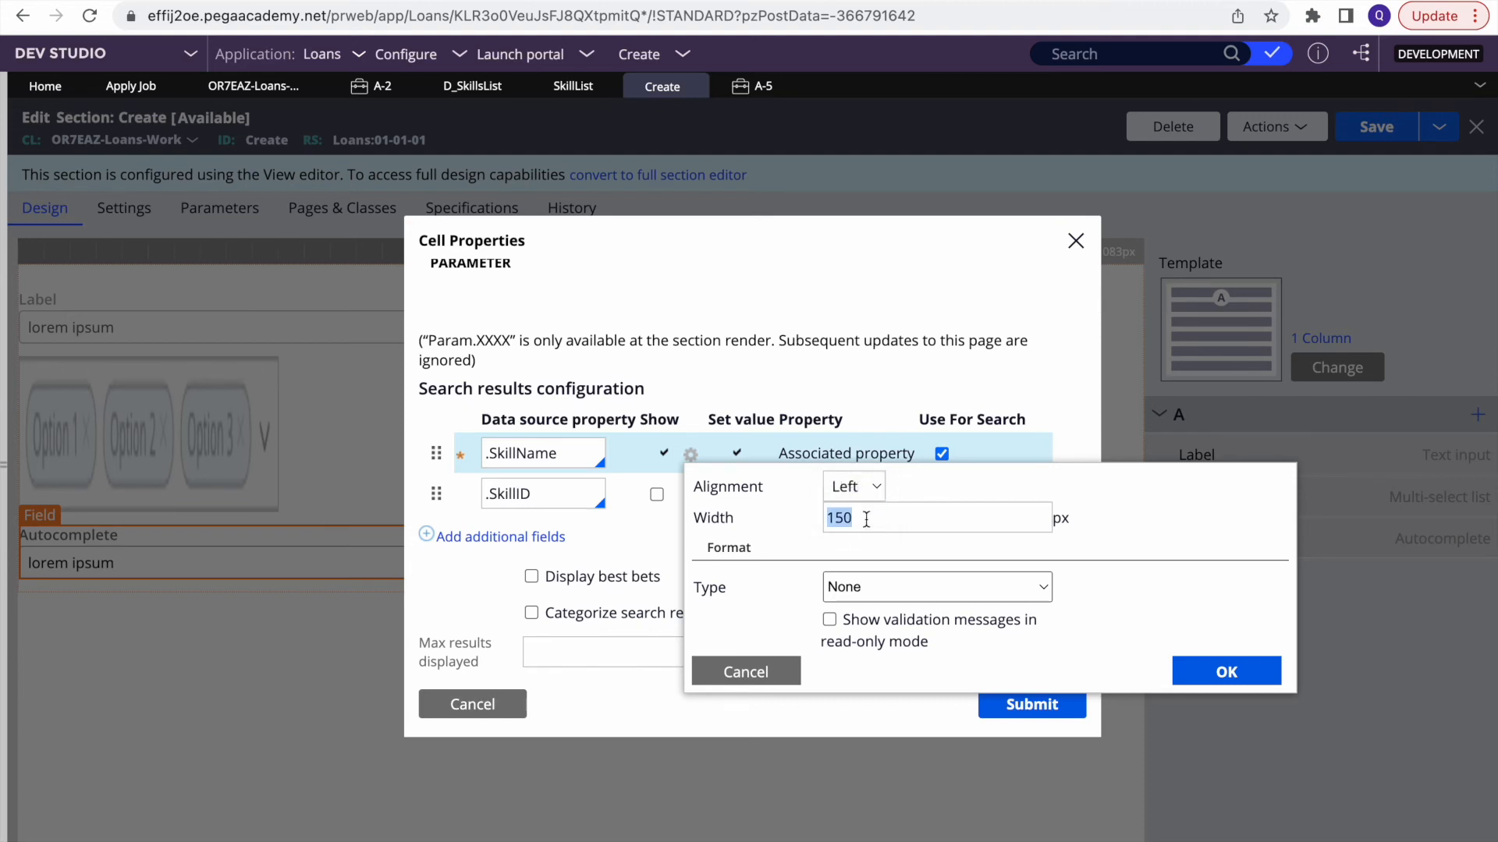
pyautogui.click(828, 621)
pyautogui.click(881, 596)
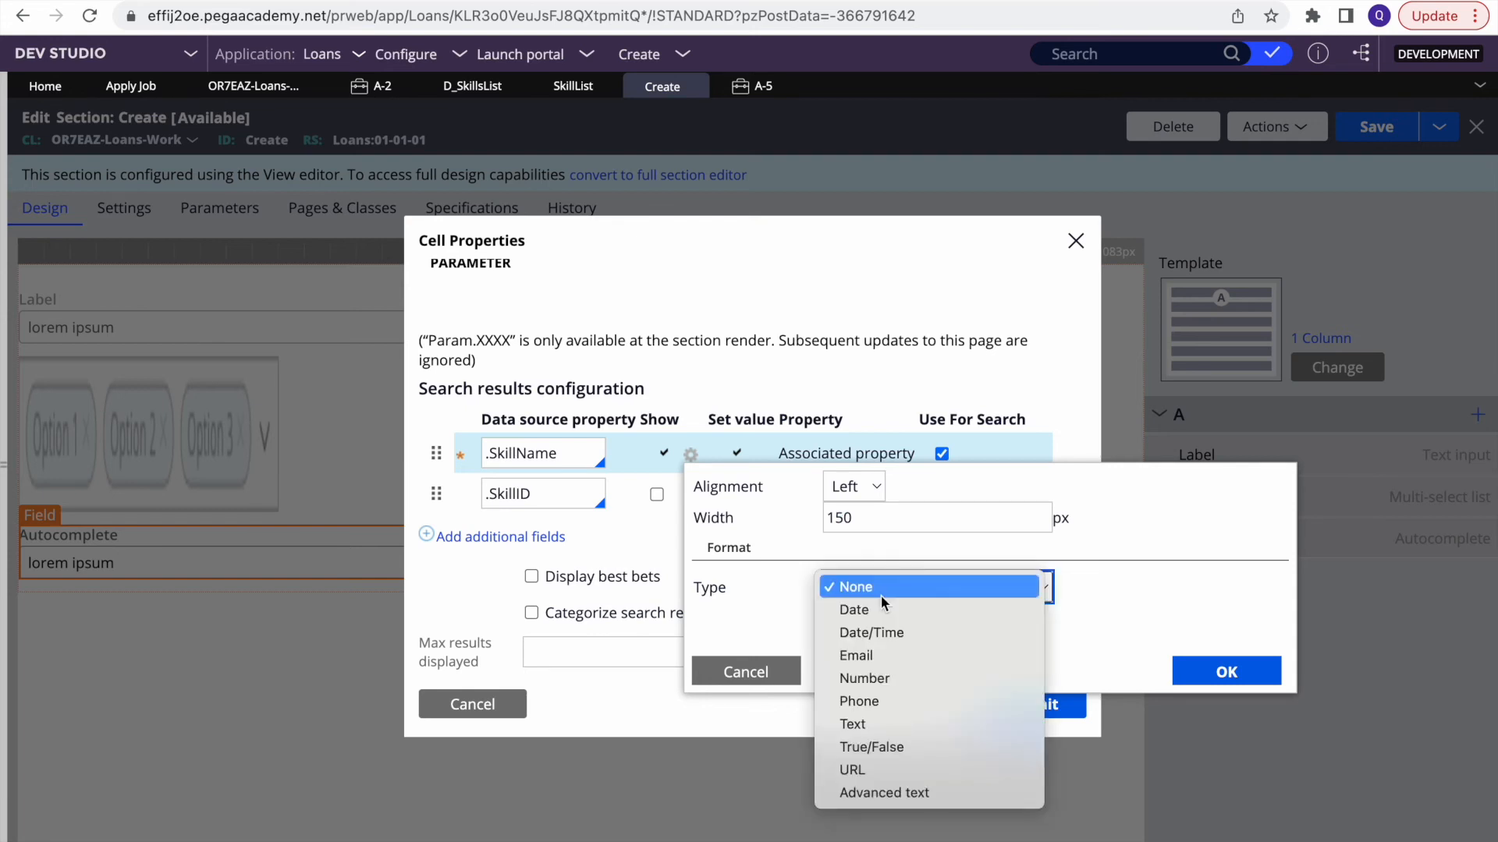
pyautogui.click(1145, 602)
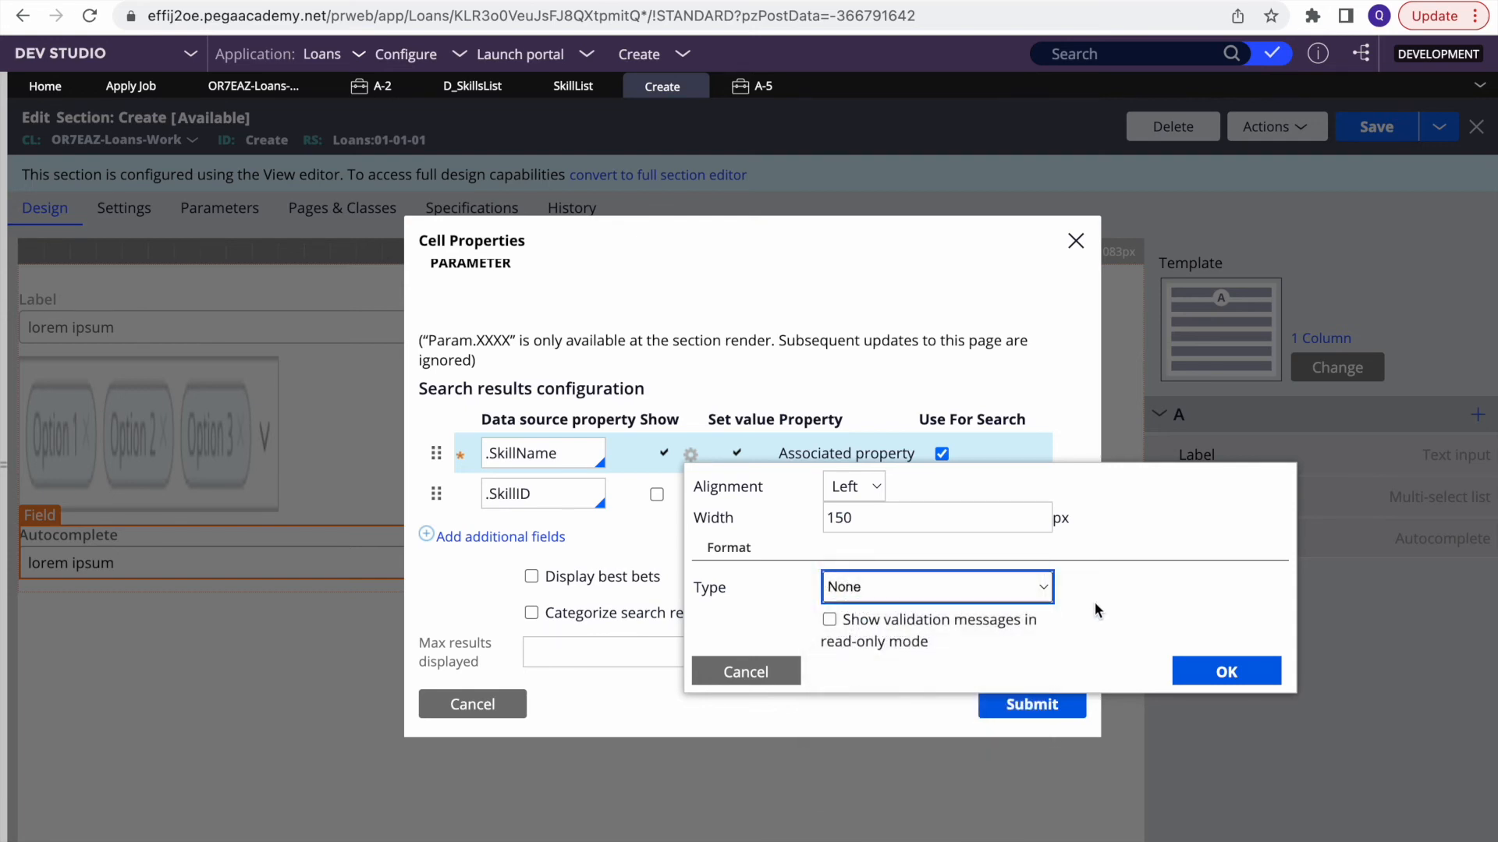
pyautogui.click(854, 489)
pyautogui.click(755, 554)
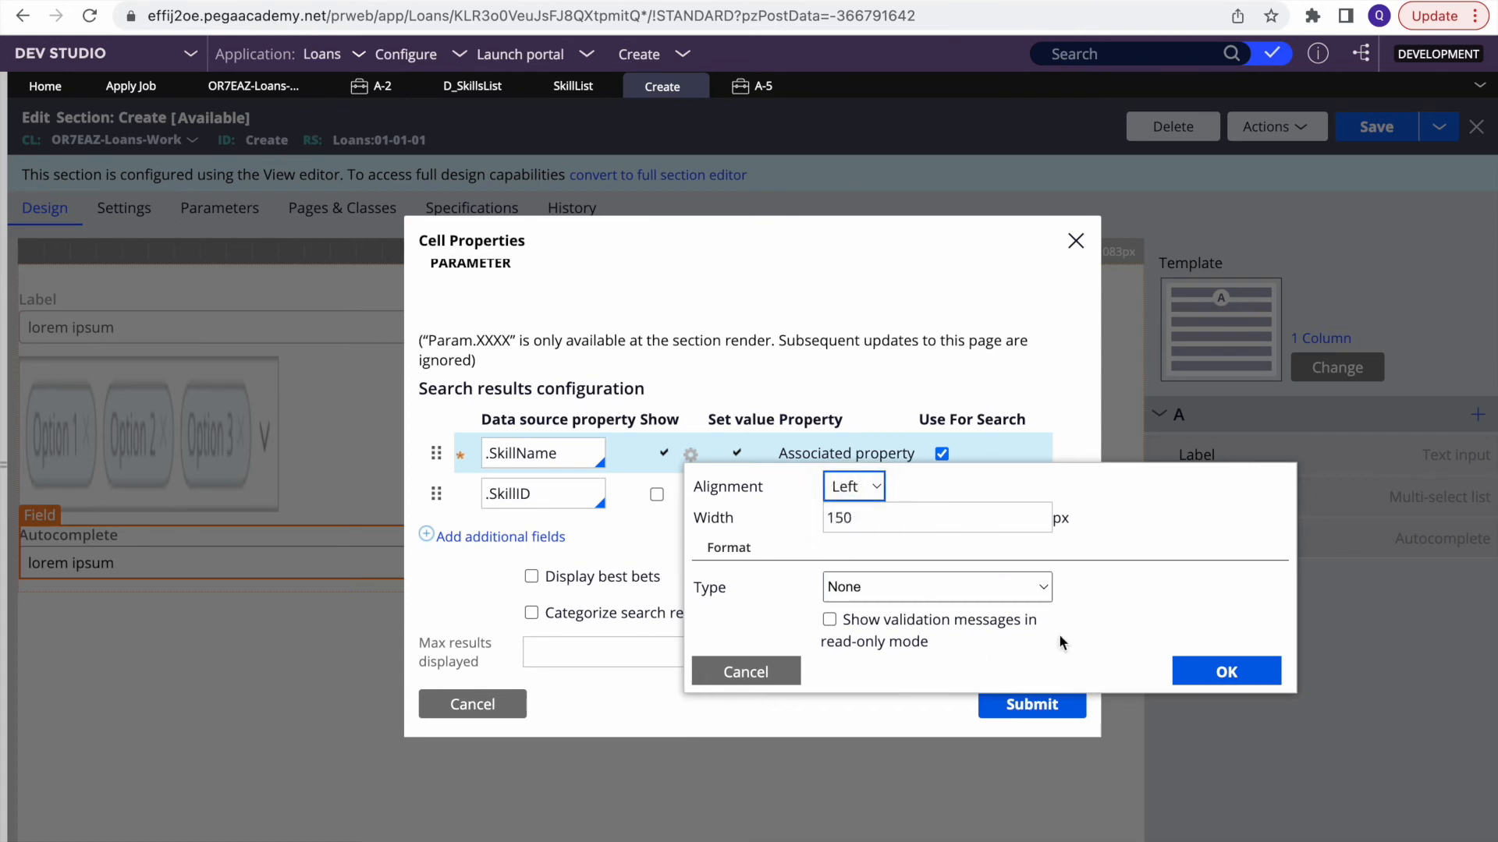
pyautogui.click(737, 672)
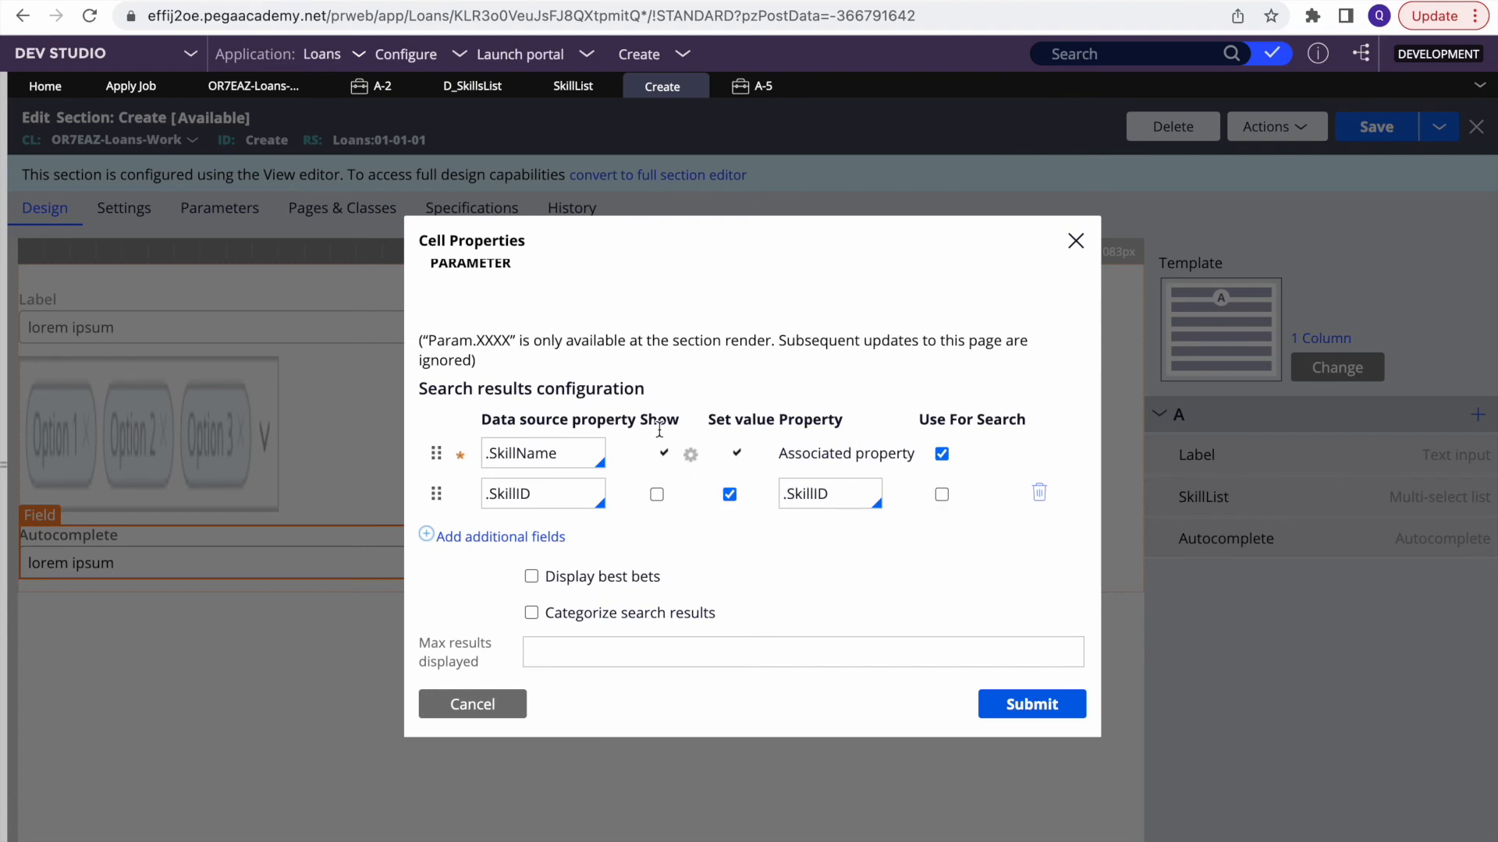
# Step: Apply the Autocomplete control's cell properties and save the Create section
pyautogui.scroll(-3, 638, 549)
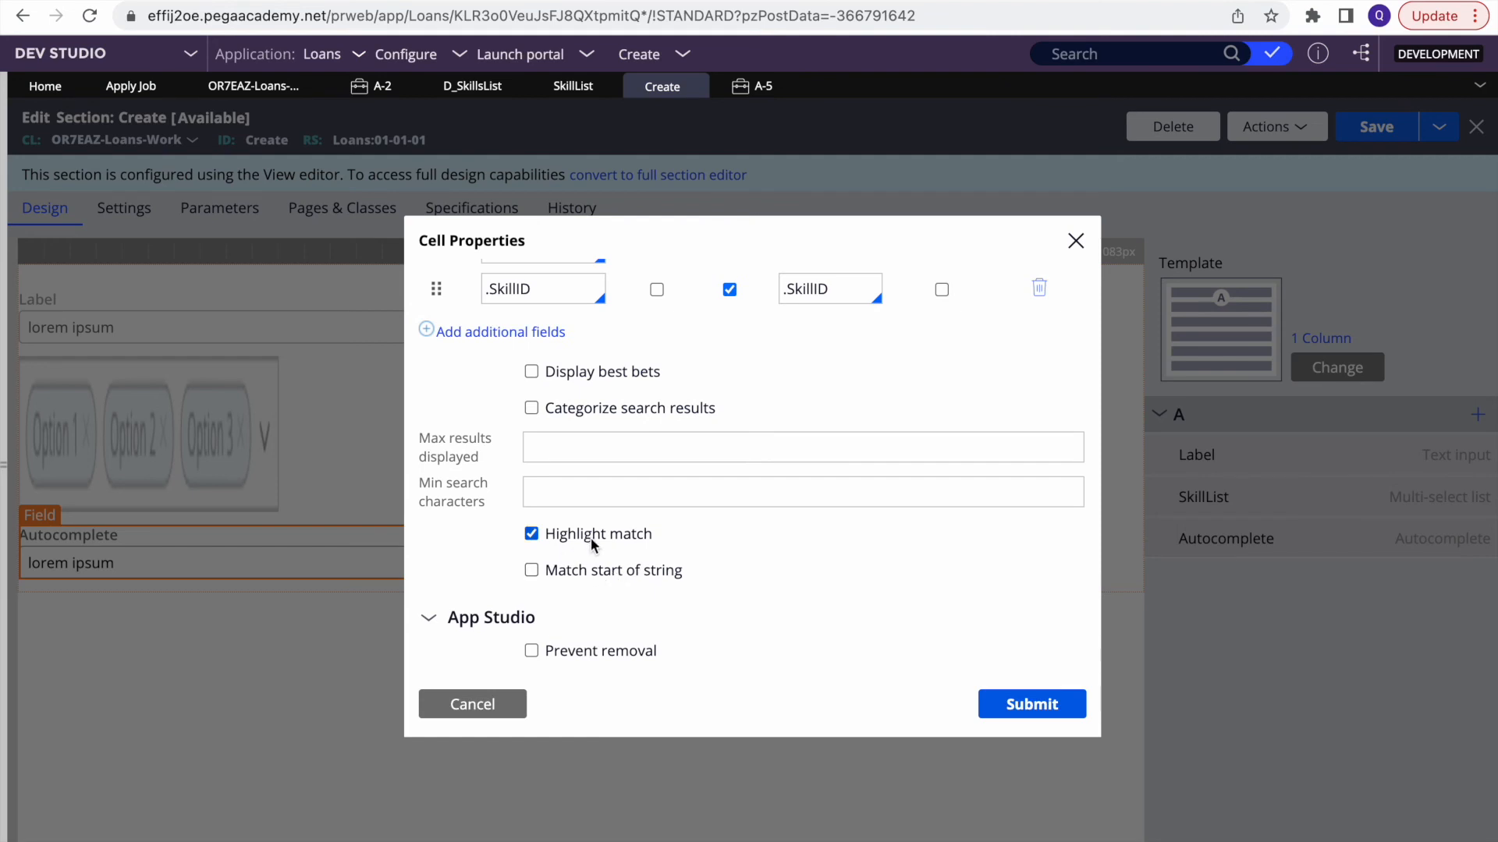
pyautogui.scroll(-2, 663, 577)
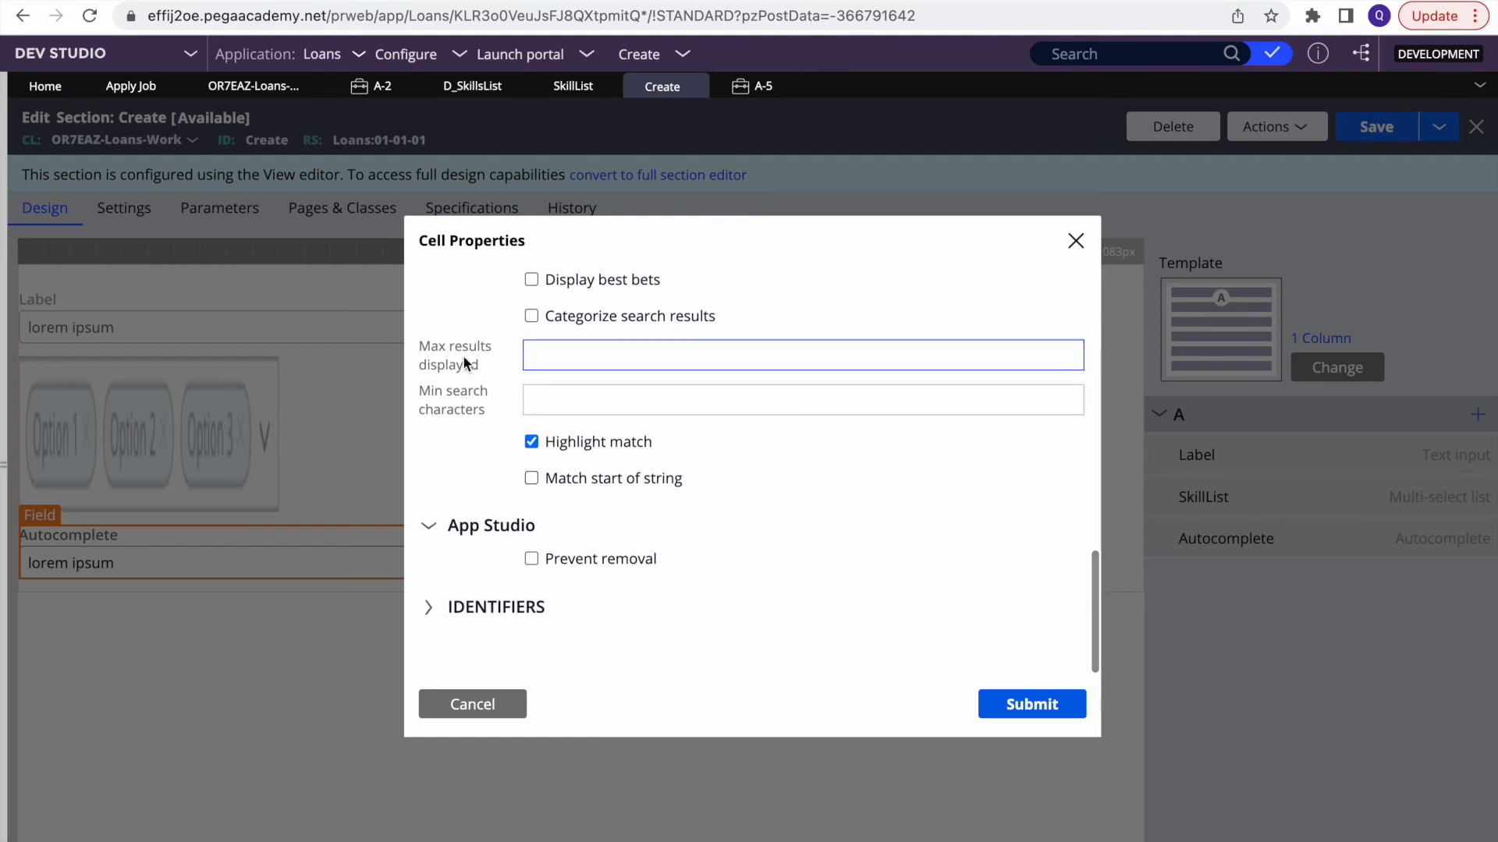
pyautogui.click(1006, 705)
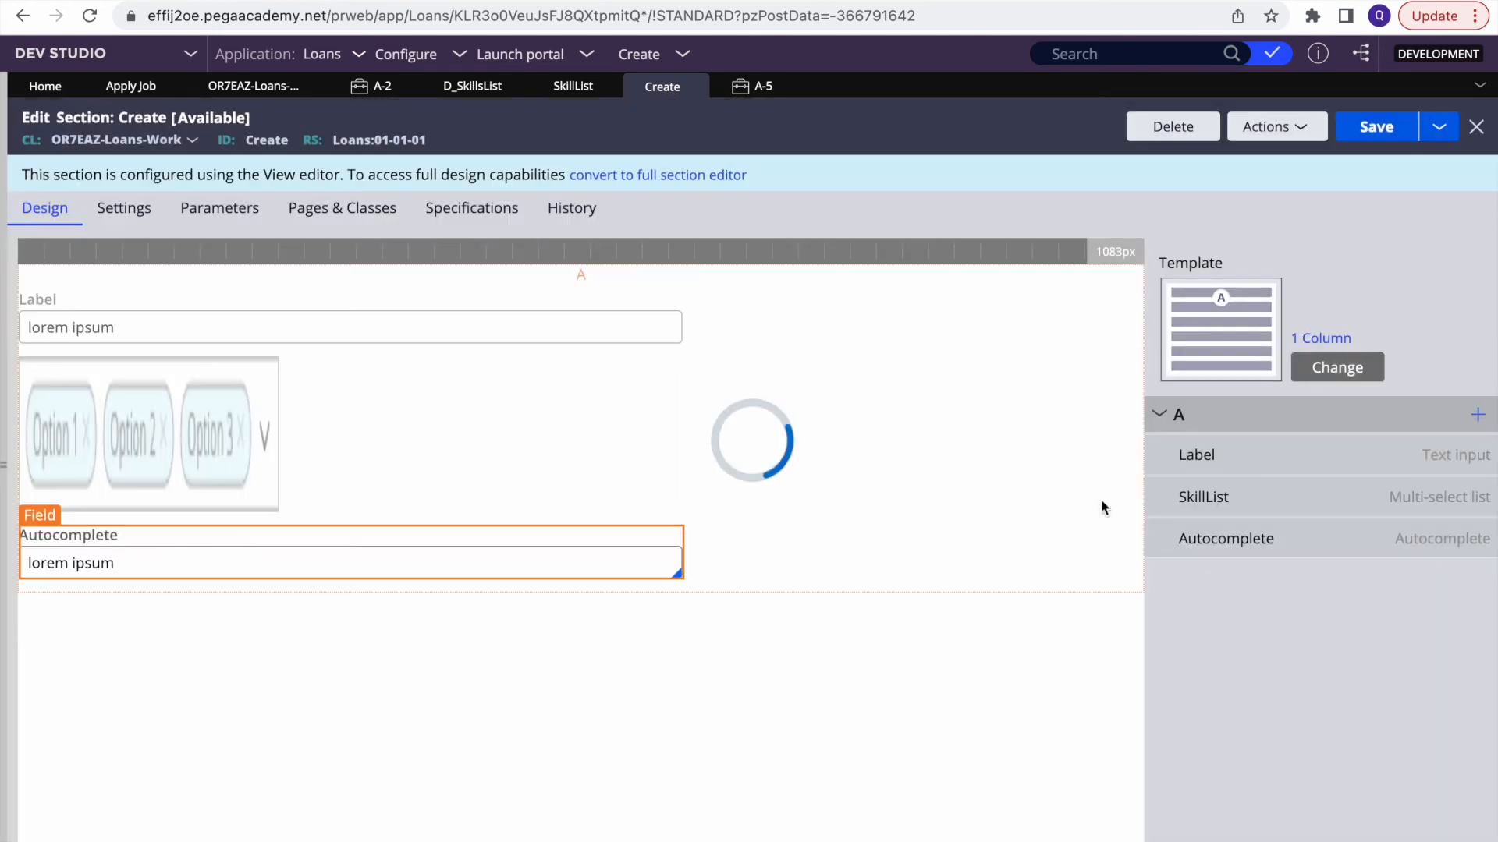
pyautogui.click(1385, 133)
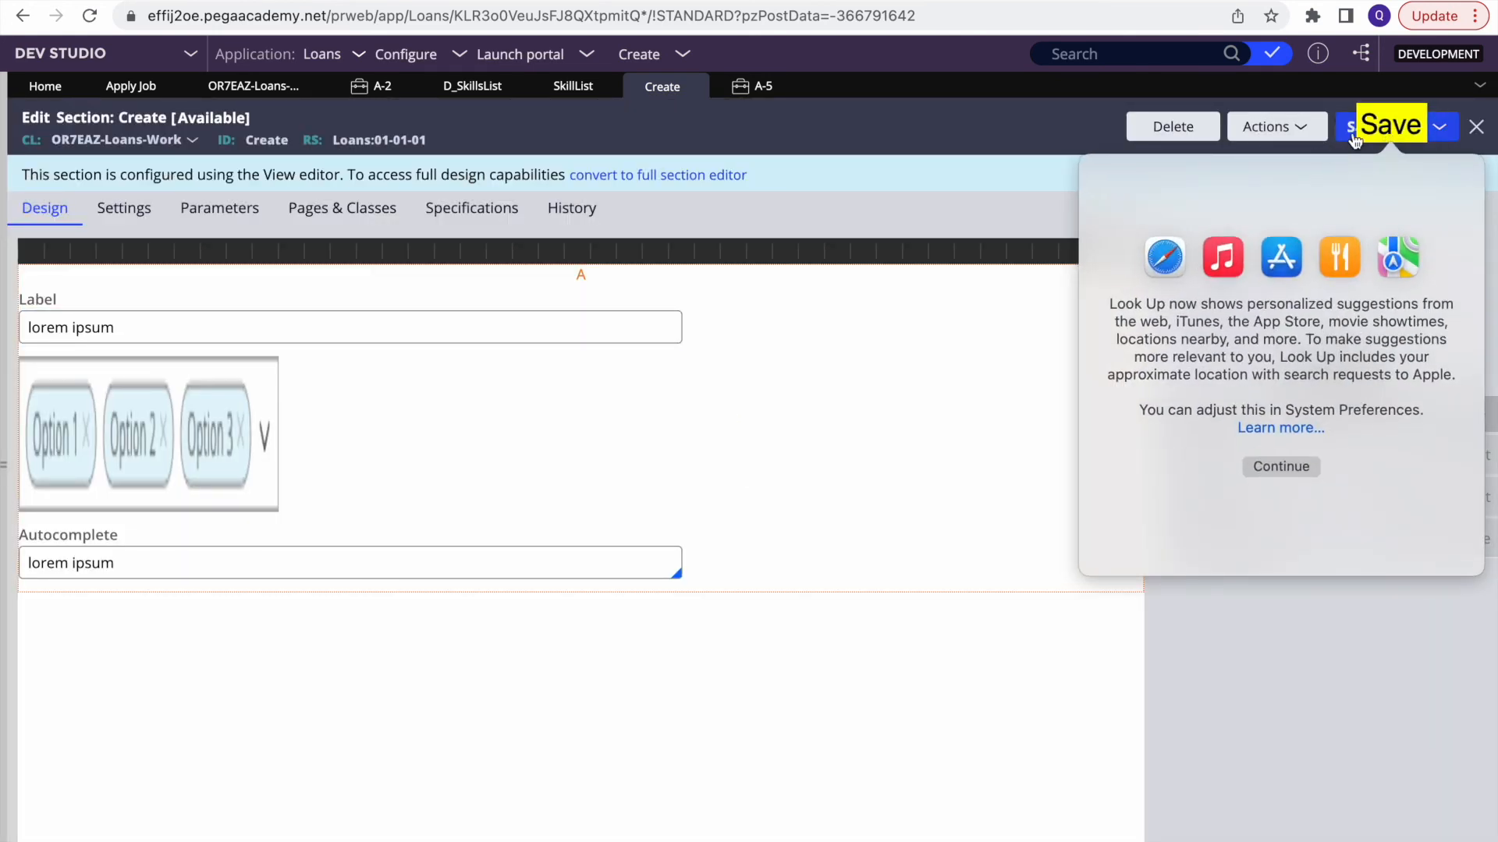
pyautogui.click(1360, 139)
pyautogui.click(1384, 134)
# Step: Refresh the open Apply Job case and reopen its Create assignment
pyautogui.click(743, 84)
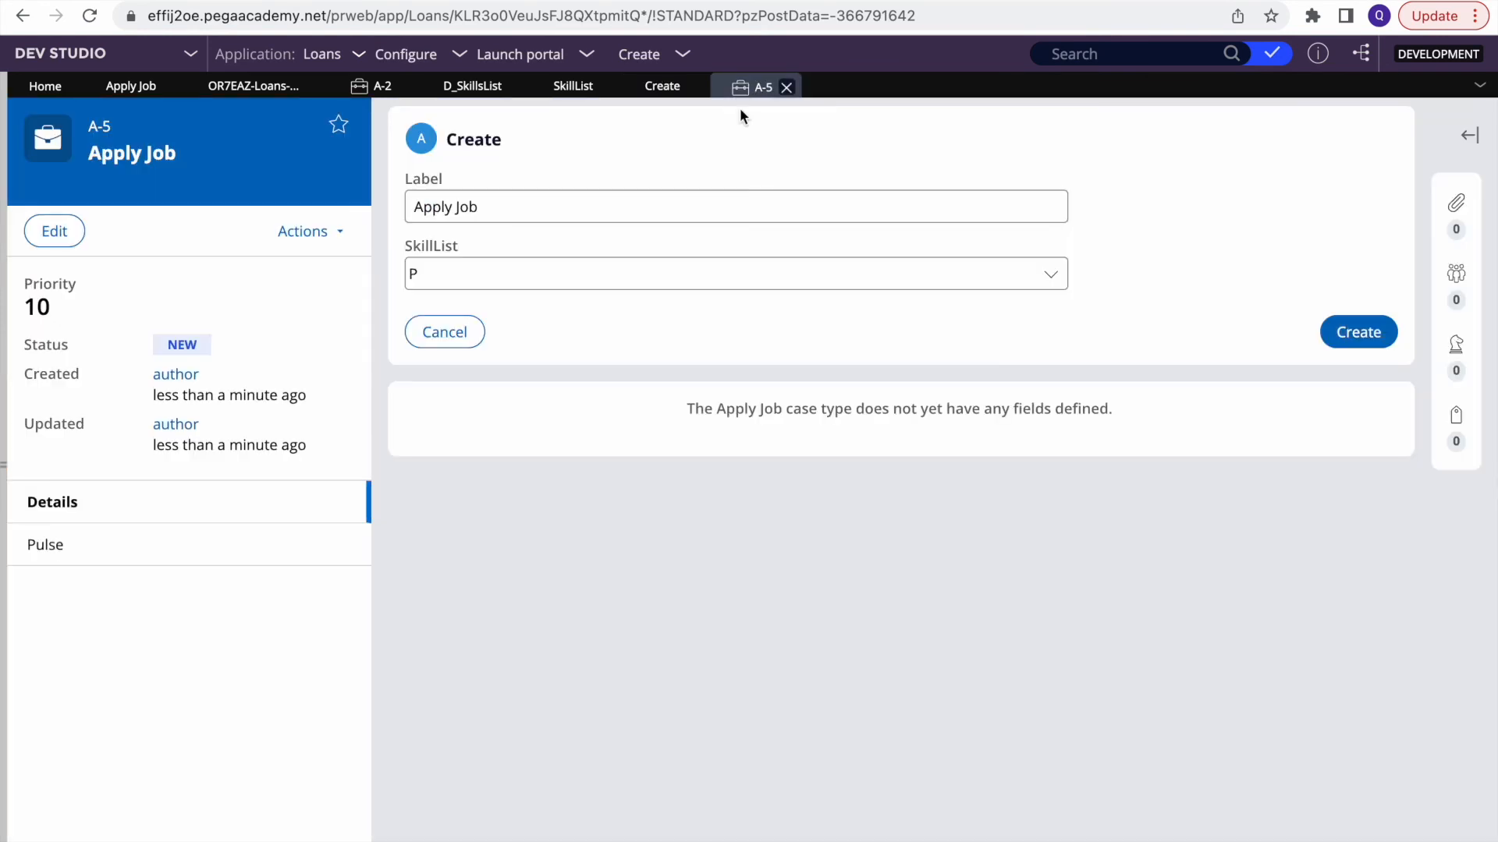
pyautogui.click(317, 247)
pyautogui.click(234, 401)
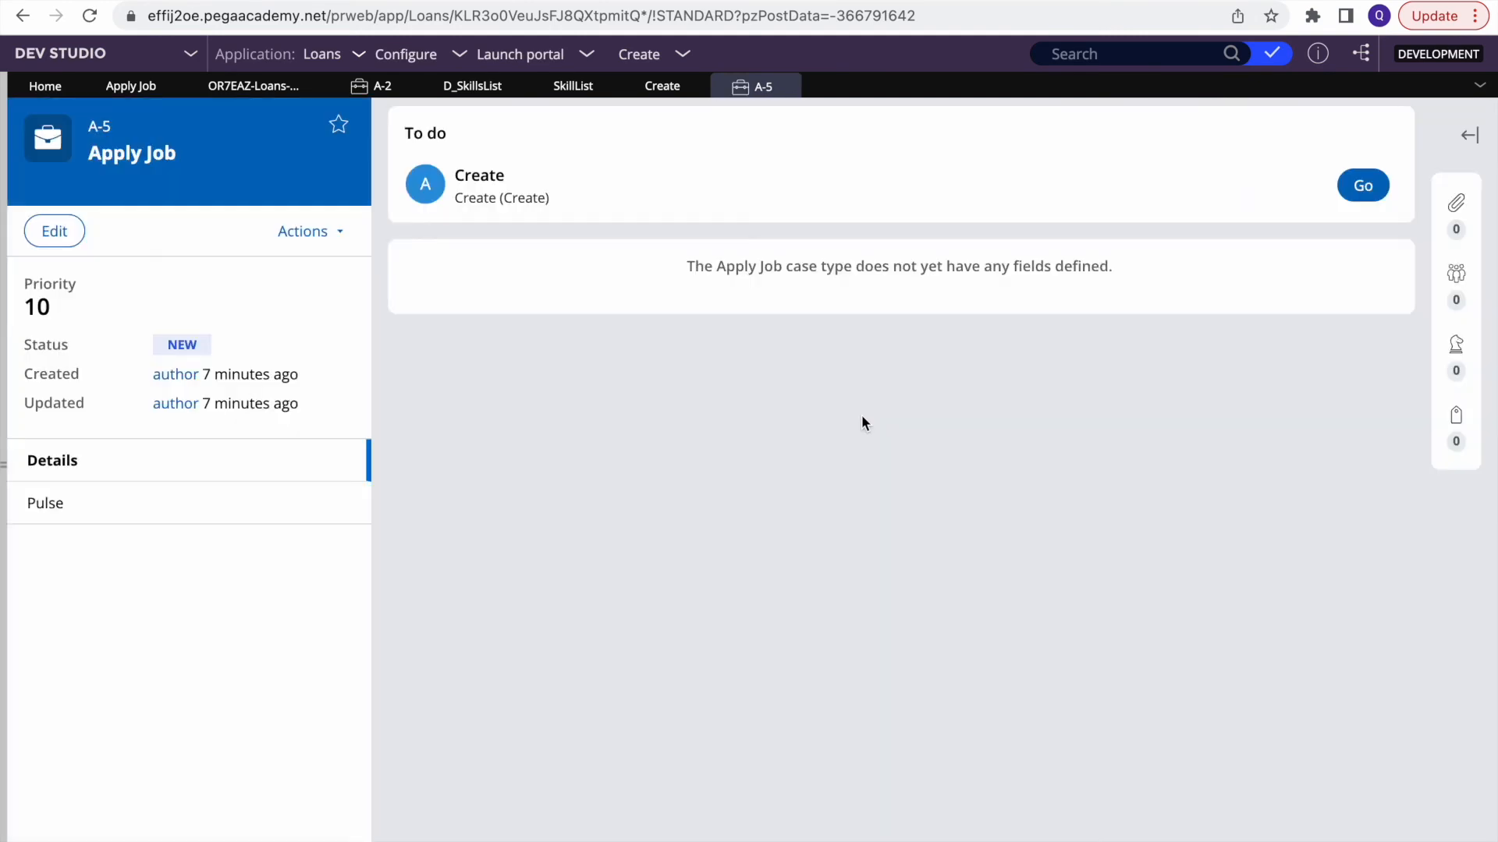
pyautogui.click(1361, 186)
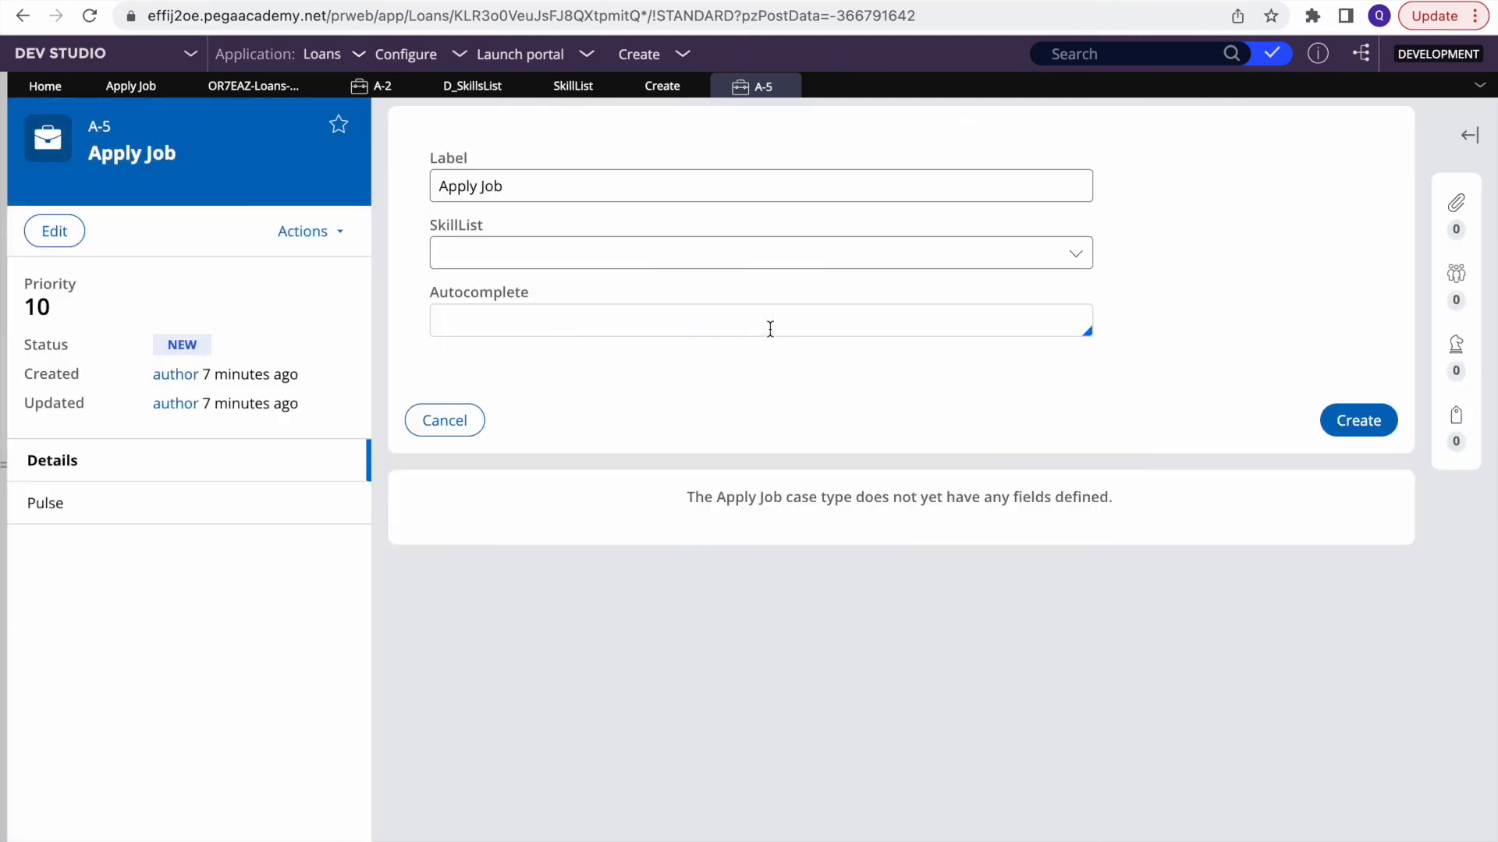
# Step: Select Pega and Angular in the SkillList multi-select field of the Apply Job case A-5
pyautogui.click(487, 254)
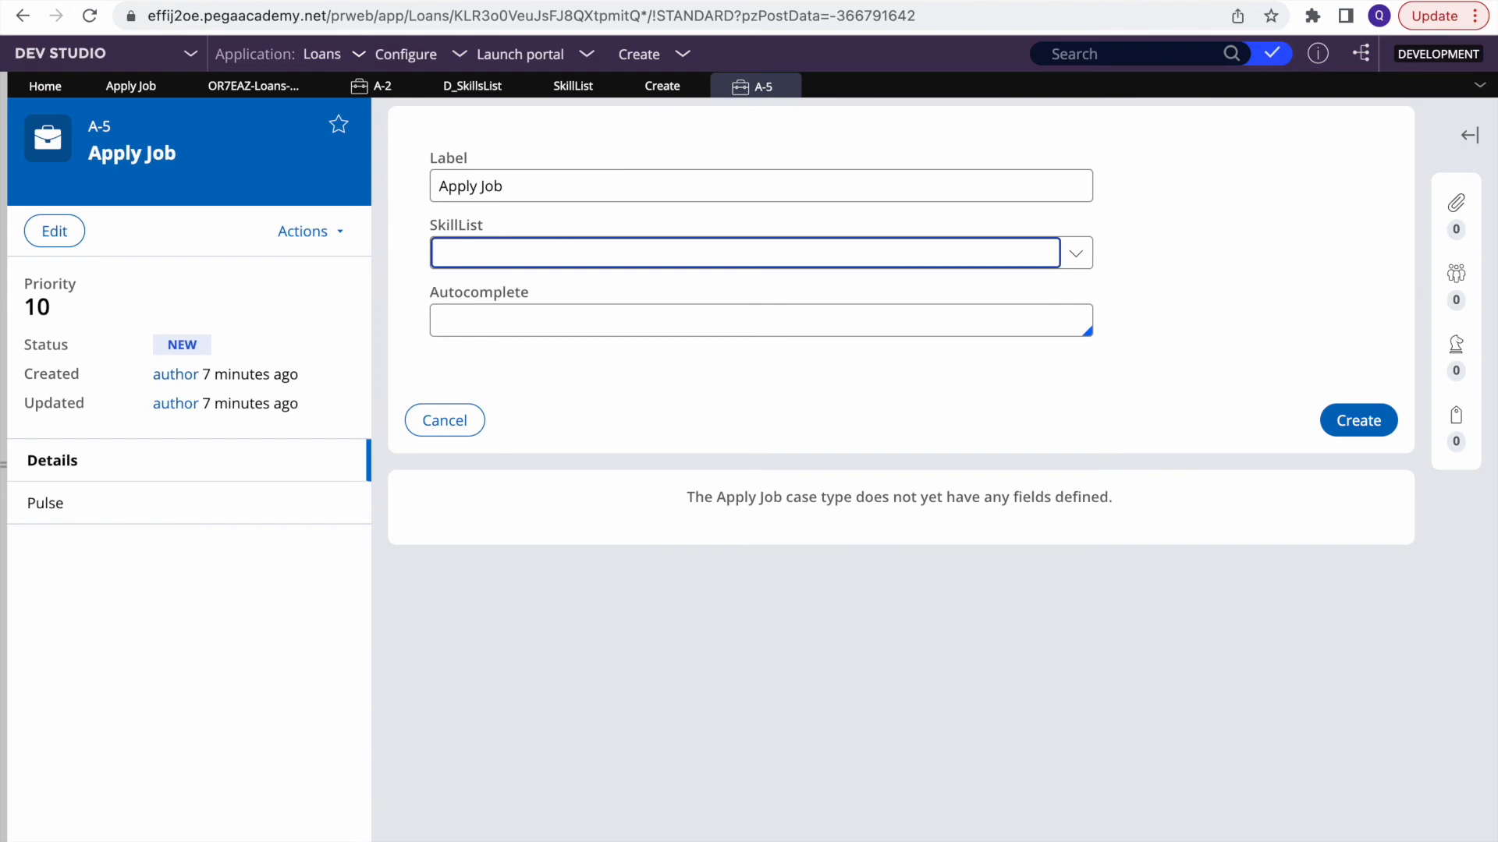
pyautogui.press('Return')
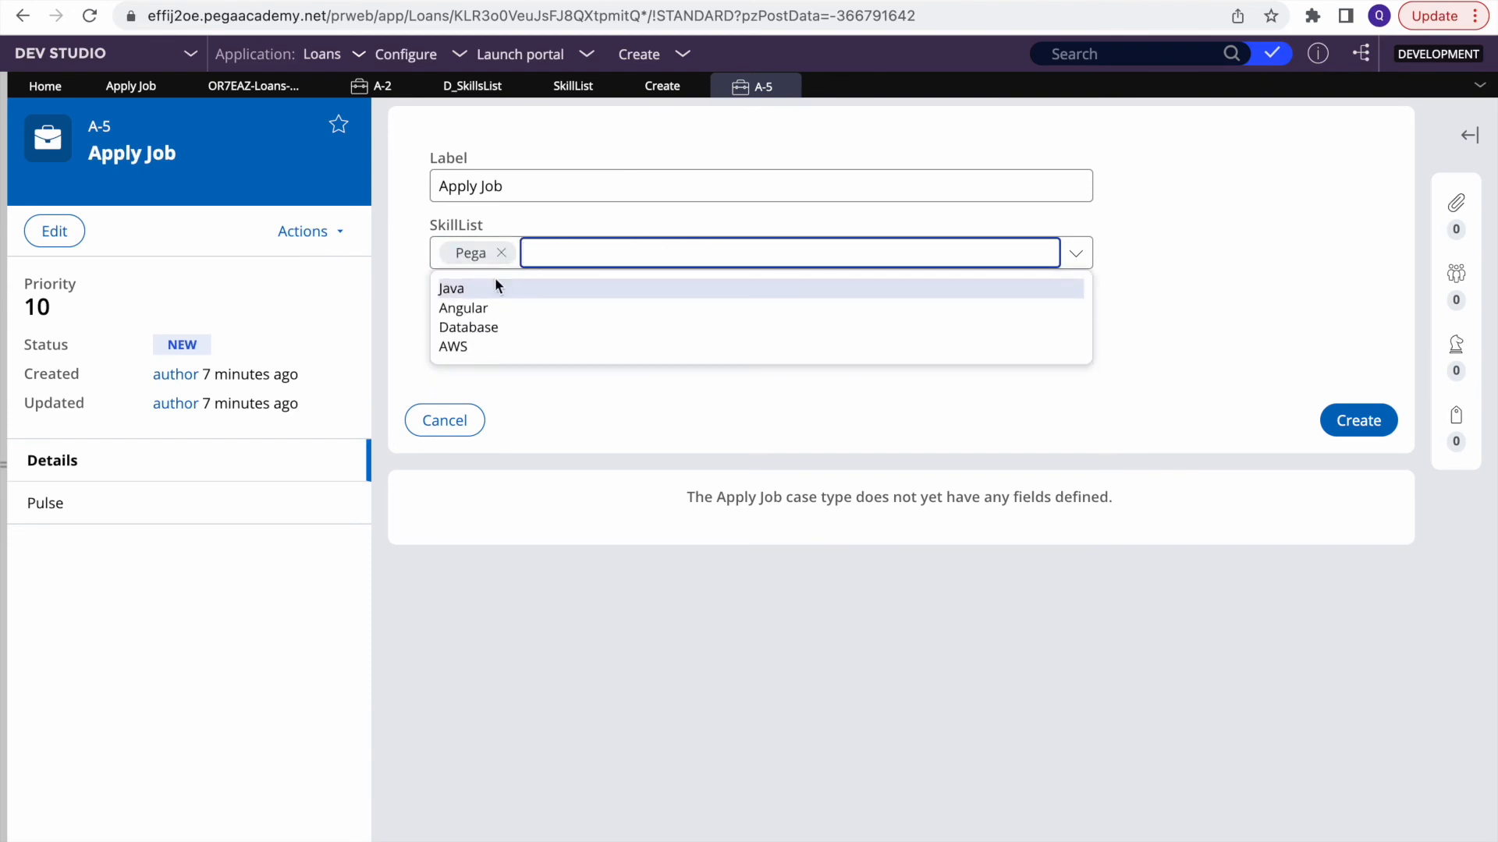
pyautogui.click(479, 308)
pyautogui.click(855, 356)
# Step: Look up "P" in the case's Autocomplete field and choose the Pega suggestion
pyautogui.click(987, 310)
pyautogui.write('P')
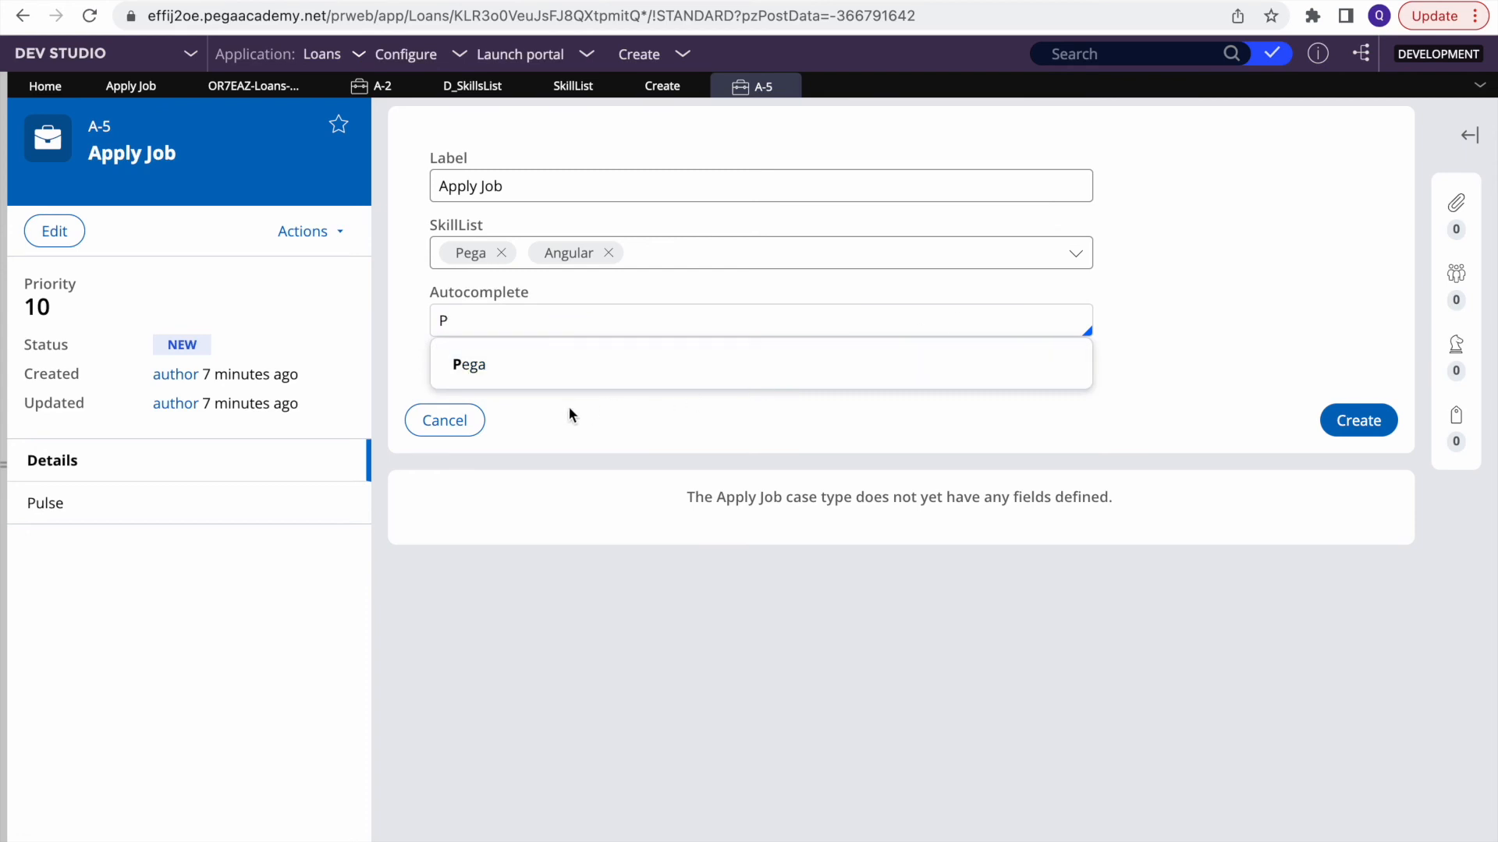
pyautogui.click(555, 375)
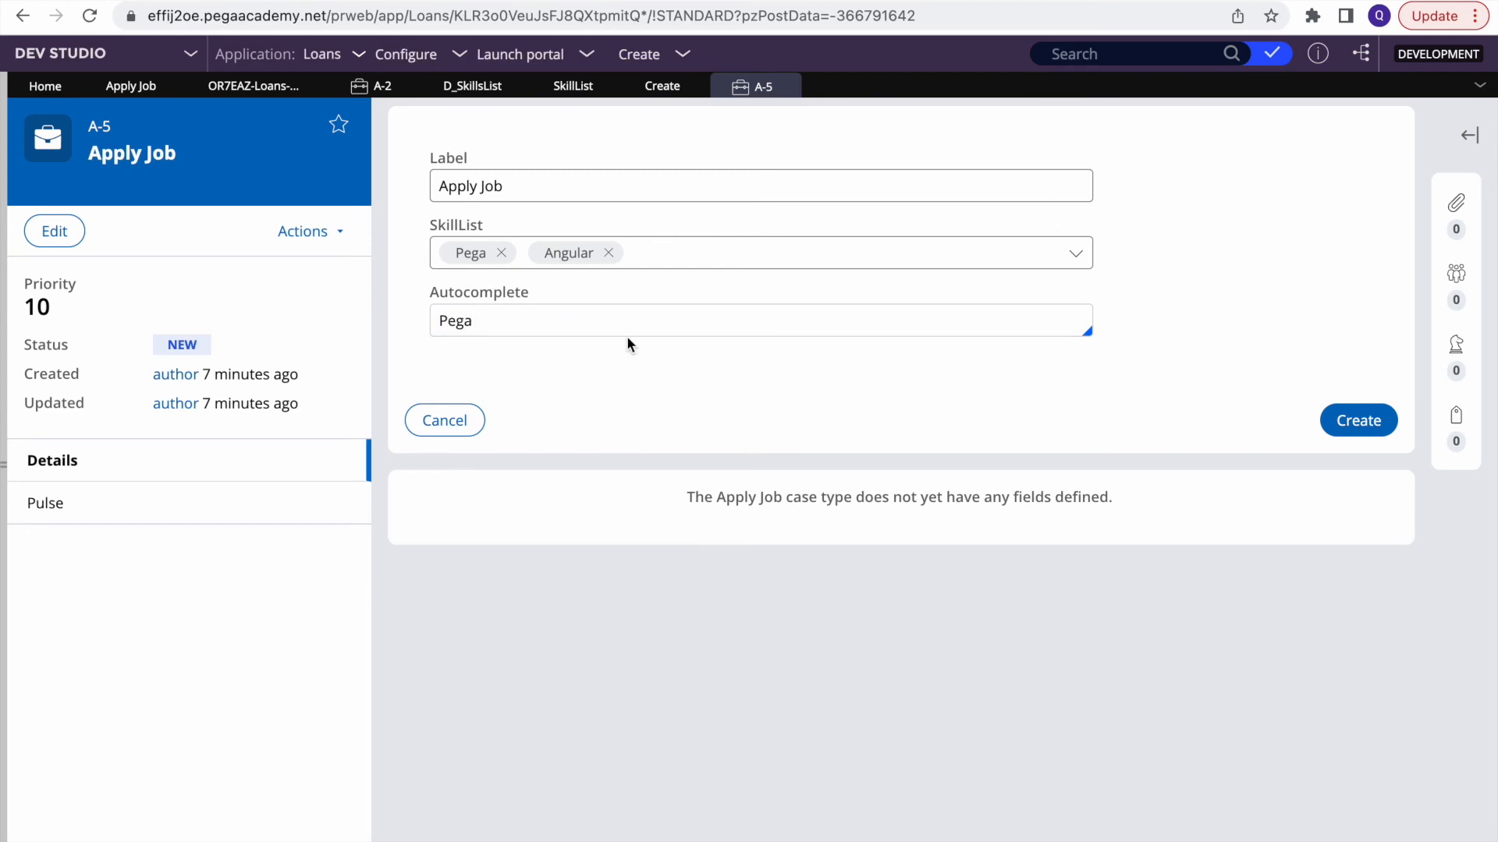
# Step: Clear the Autocomplete value, test its suggestions with "p" and "PERG", and leave the field empty
pyautogui.press('BackSpace')
pyautogui.press('BackSpace')
pyautogui.press('BackSpace')
pyautogui.press('BackSpace')
pyautogui.write('p')
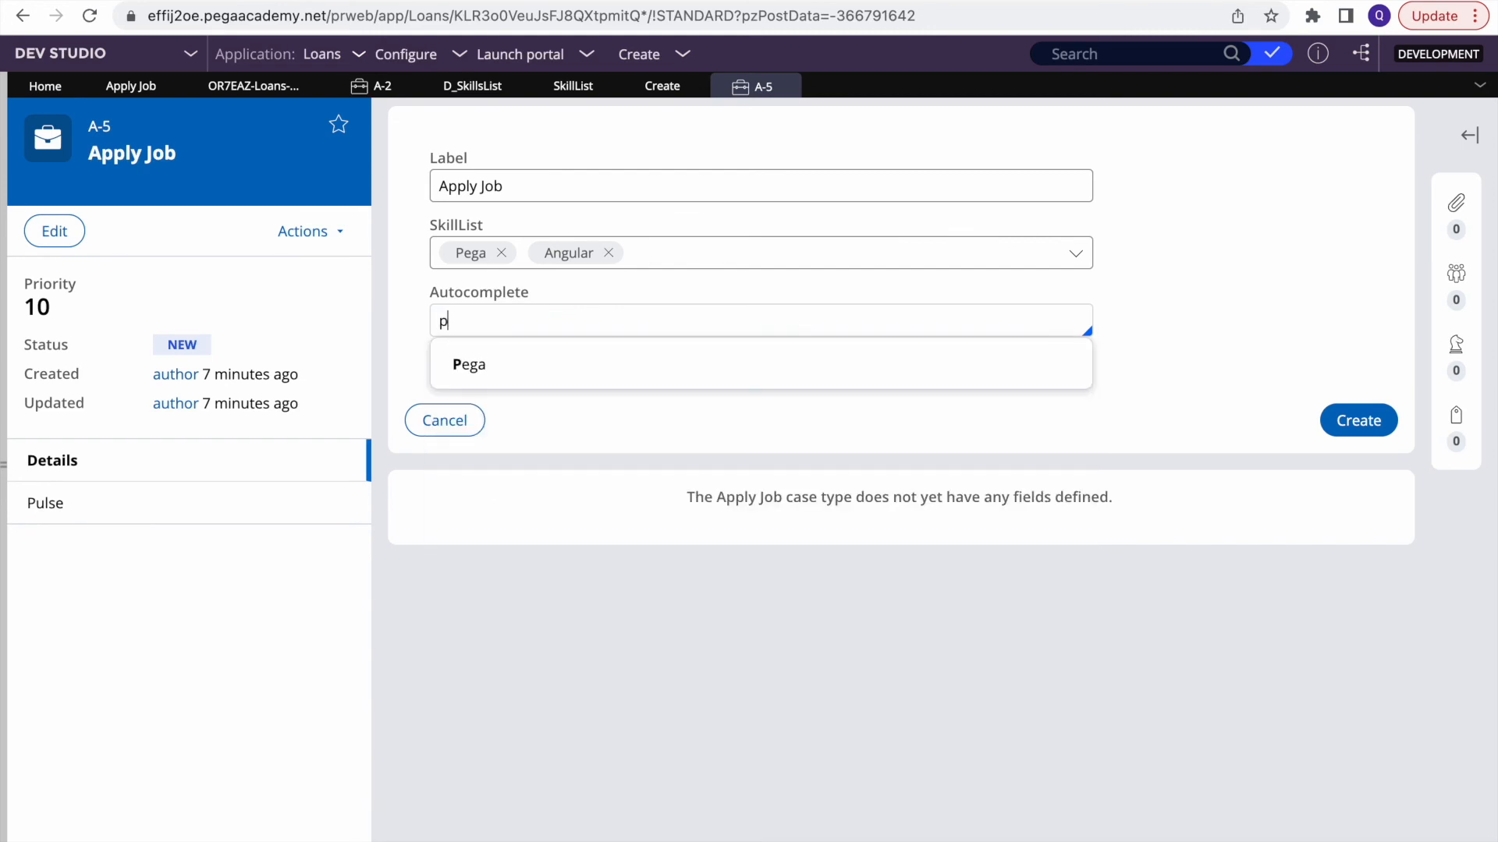
pyautogui.press('BackSpace')
pyautogui.write('PERG')
pyautogui.press('BackSpace')
pyautogui.press('BackSpace')
pyautogui.press('BackSpace')
pyautogui.press('BackSpace')
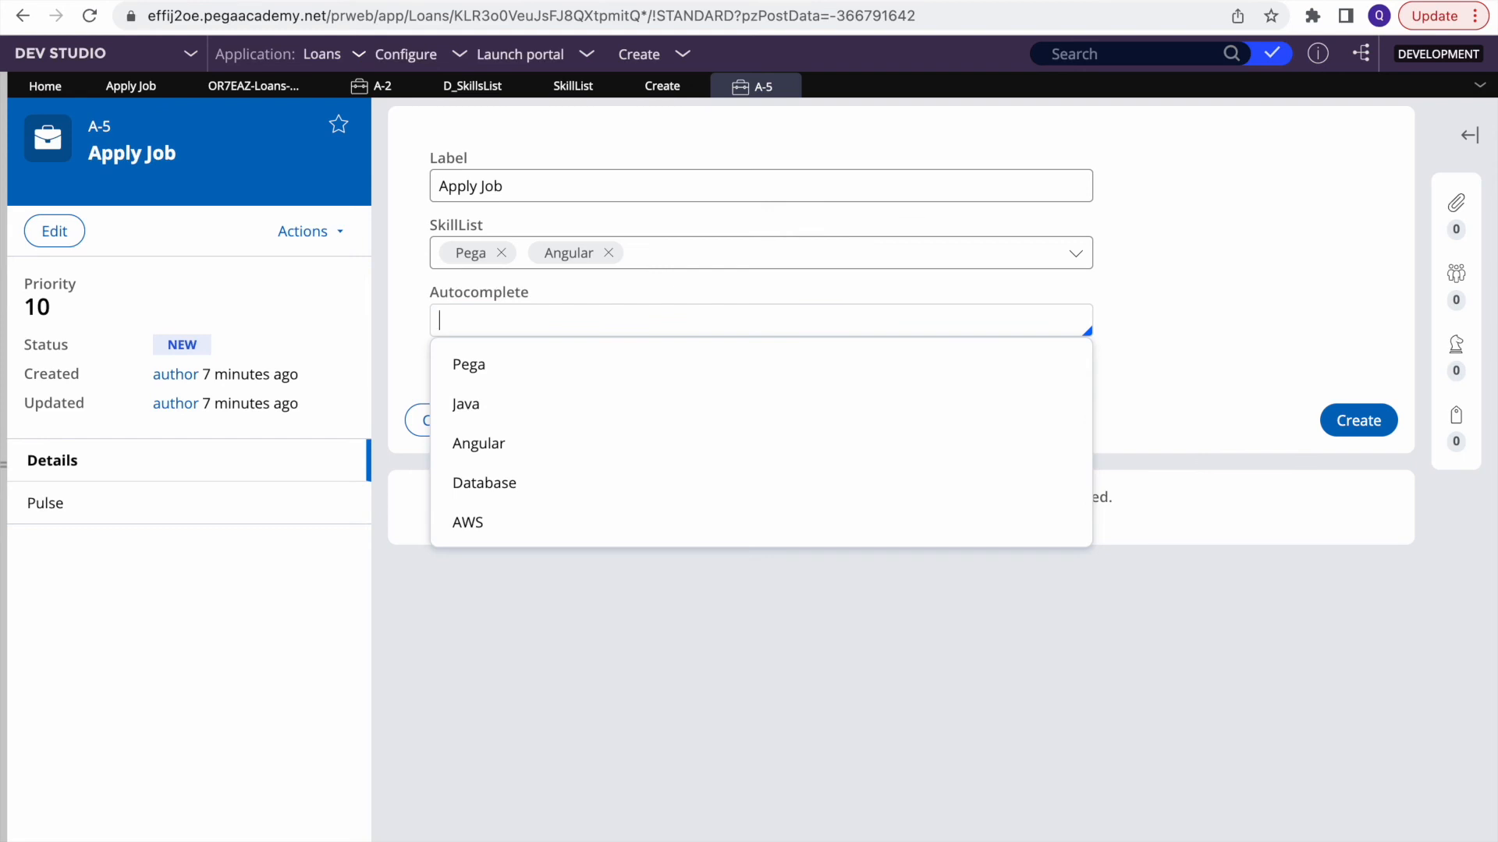
pyautogui.click(760, 638)
# Step: Review the presentation settings of the Autocomplete control in the Create section and close its cell properties without applying anything
pyautogui.click(661, 86)
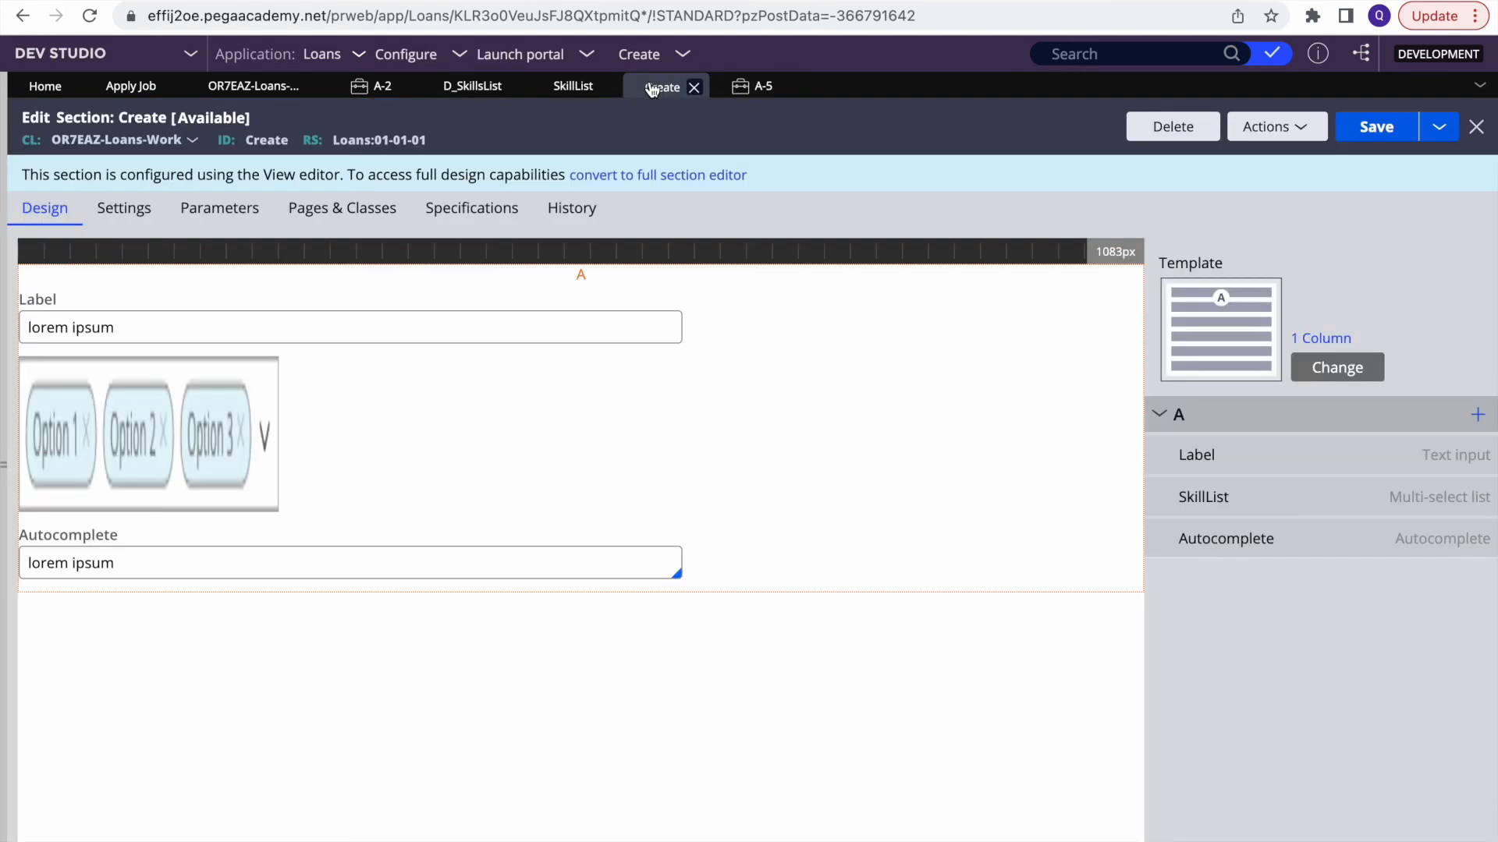
pyautogui.doubleClick(171, 551)
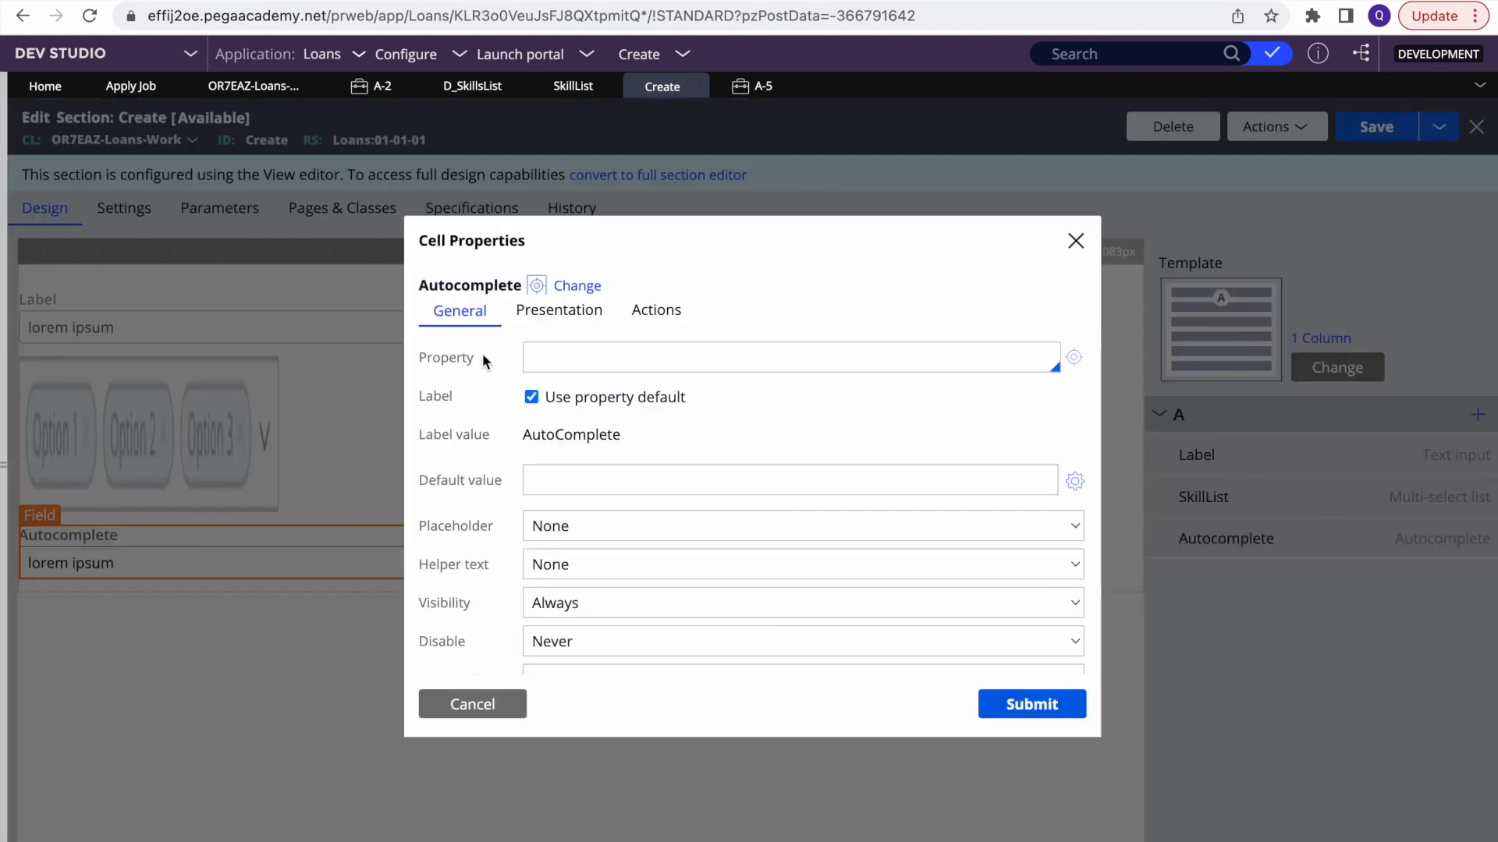
pyautogui.click(559, 311)
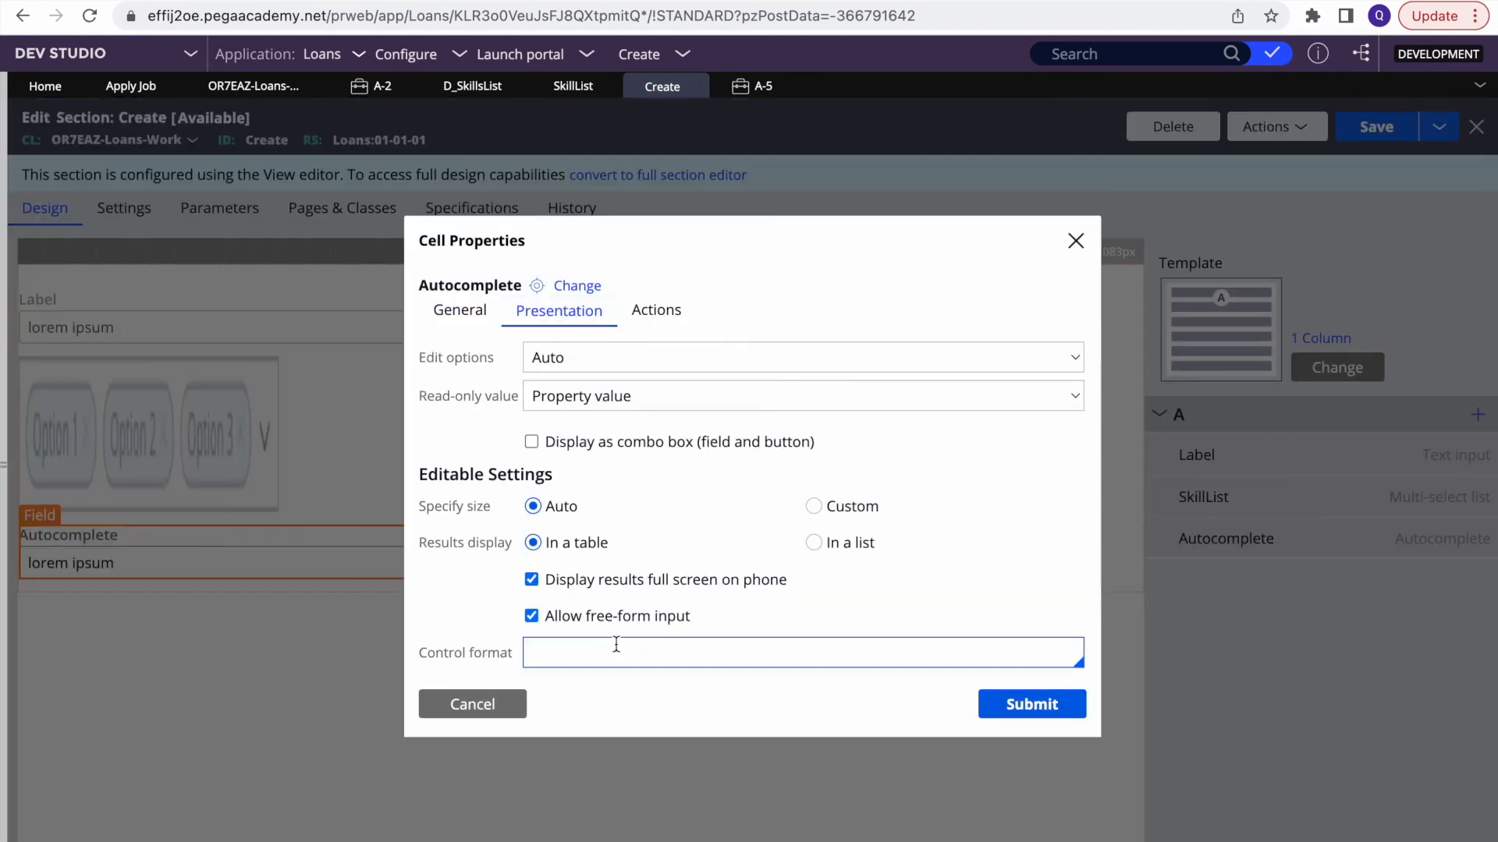
pyautogui.scroll(-1, 616, 644)
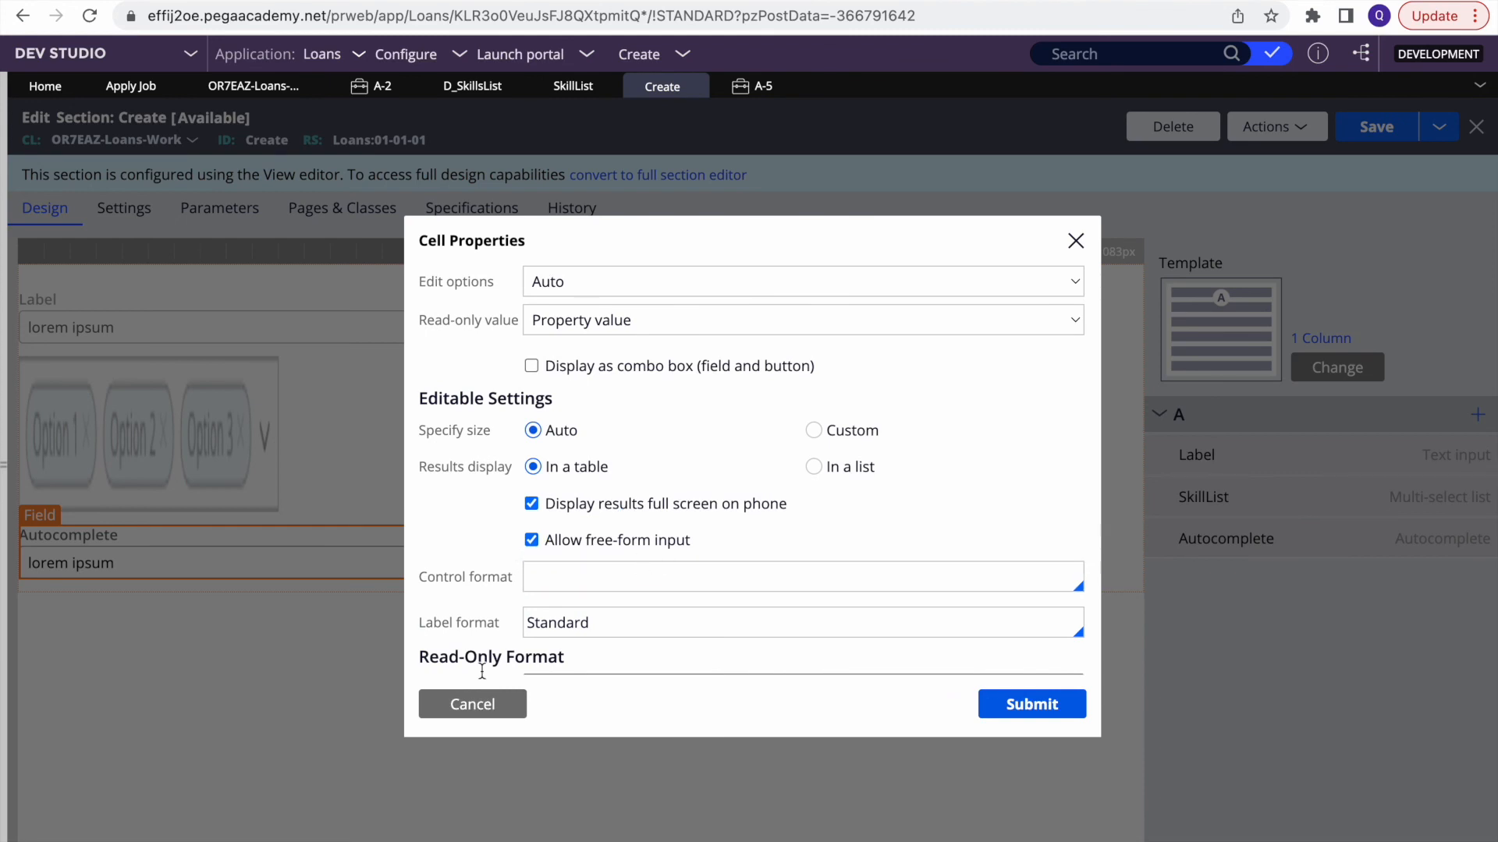
pyautogui.click(468, 703)
# Step: In case A-5, look up "p" in the Autocomplete field, choose Pega, and submit the Create form
pyautogui.click(736, 92)
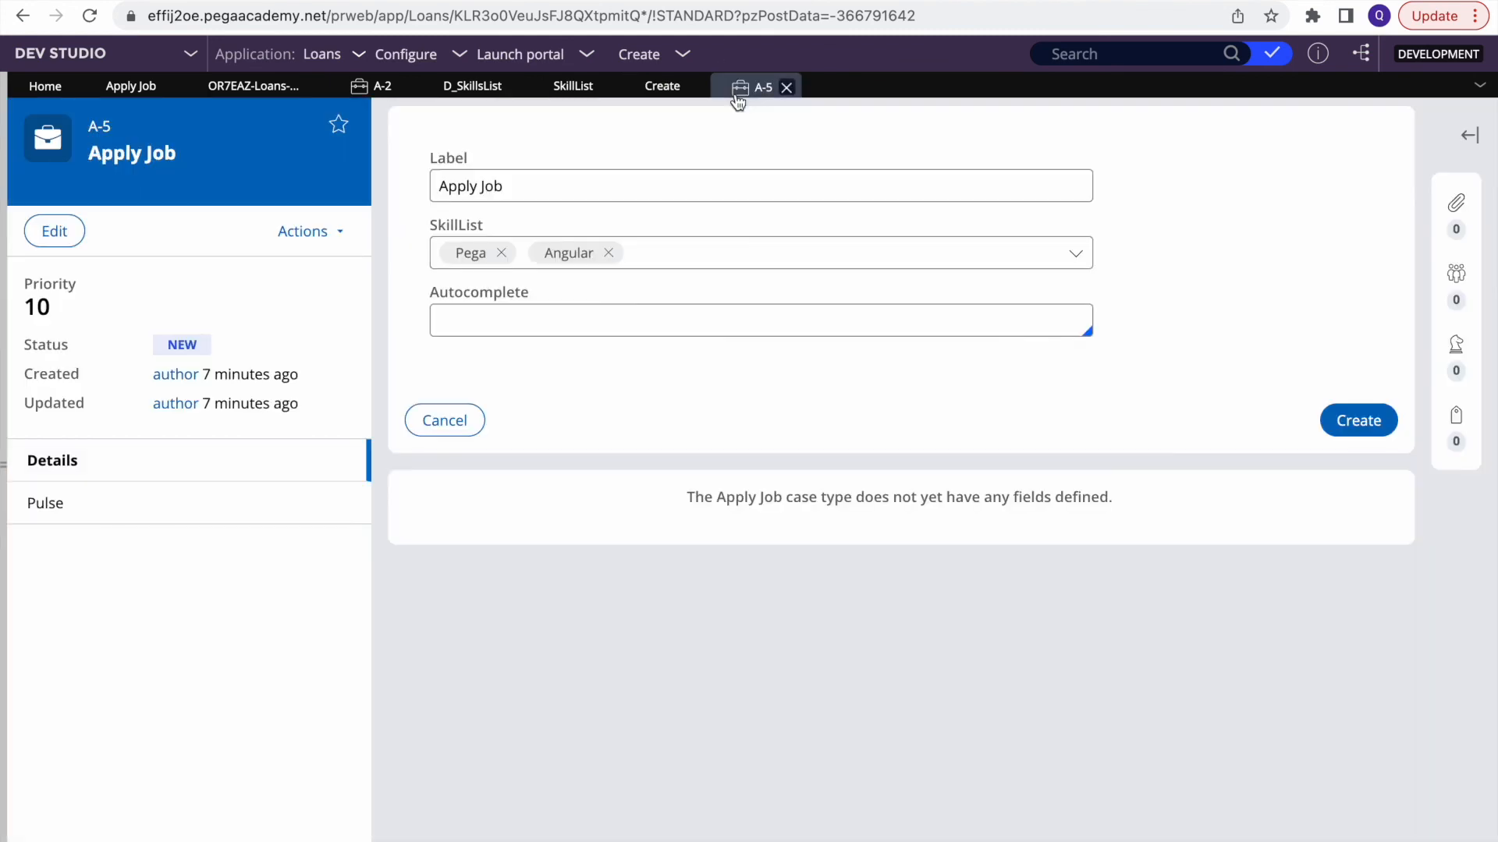
pyautogui.click(464, 321)
pyautogui.write('p')
pyautogui.click(477, 364)
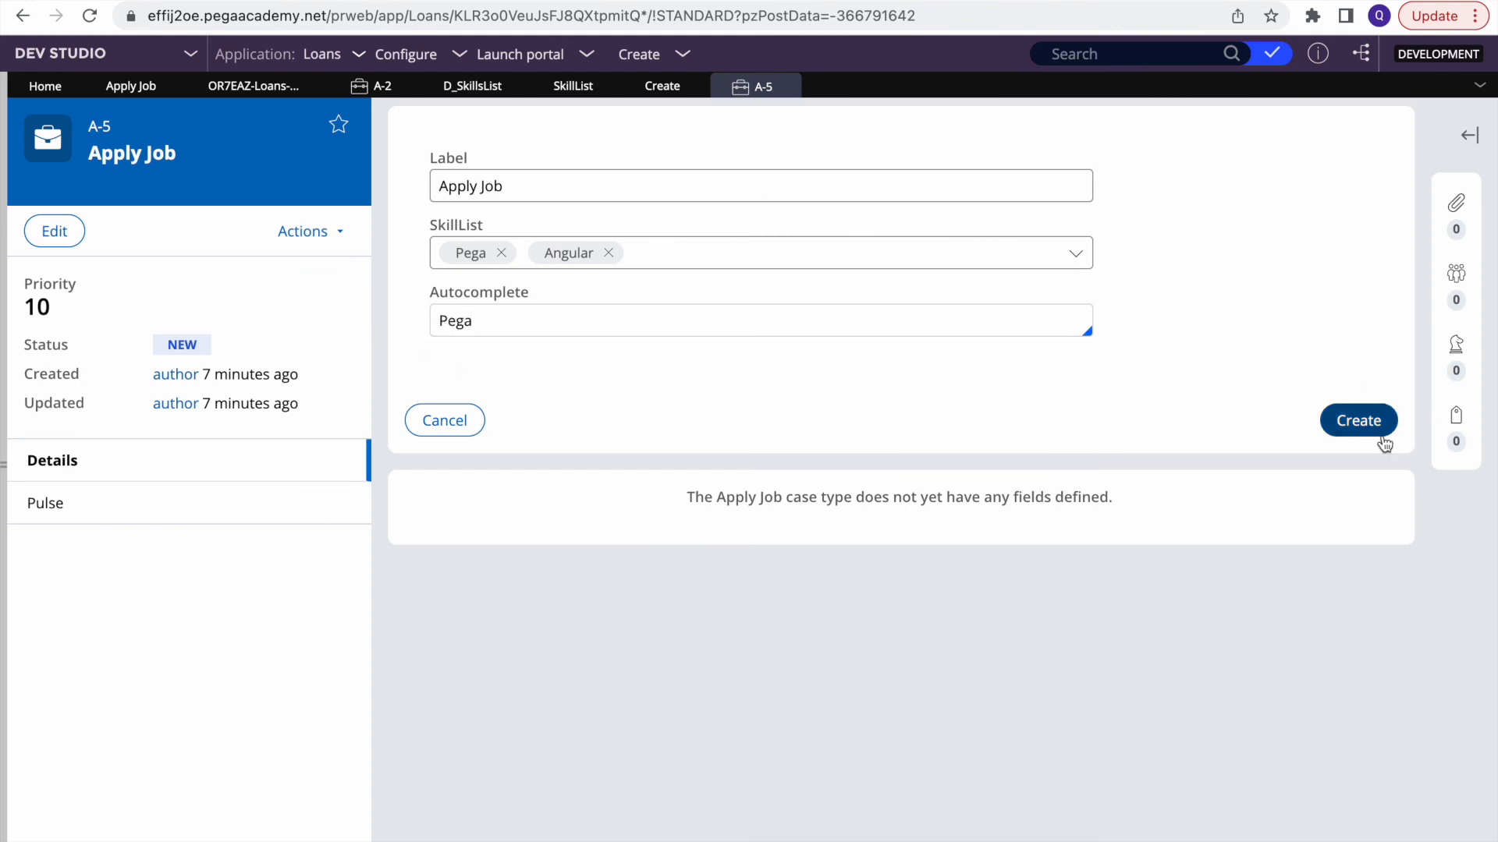
pyautogui.click(1350, 428)
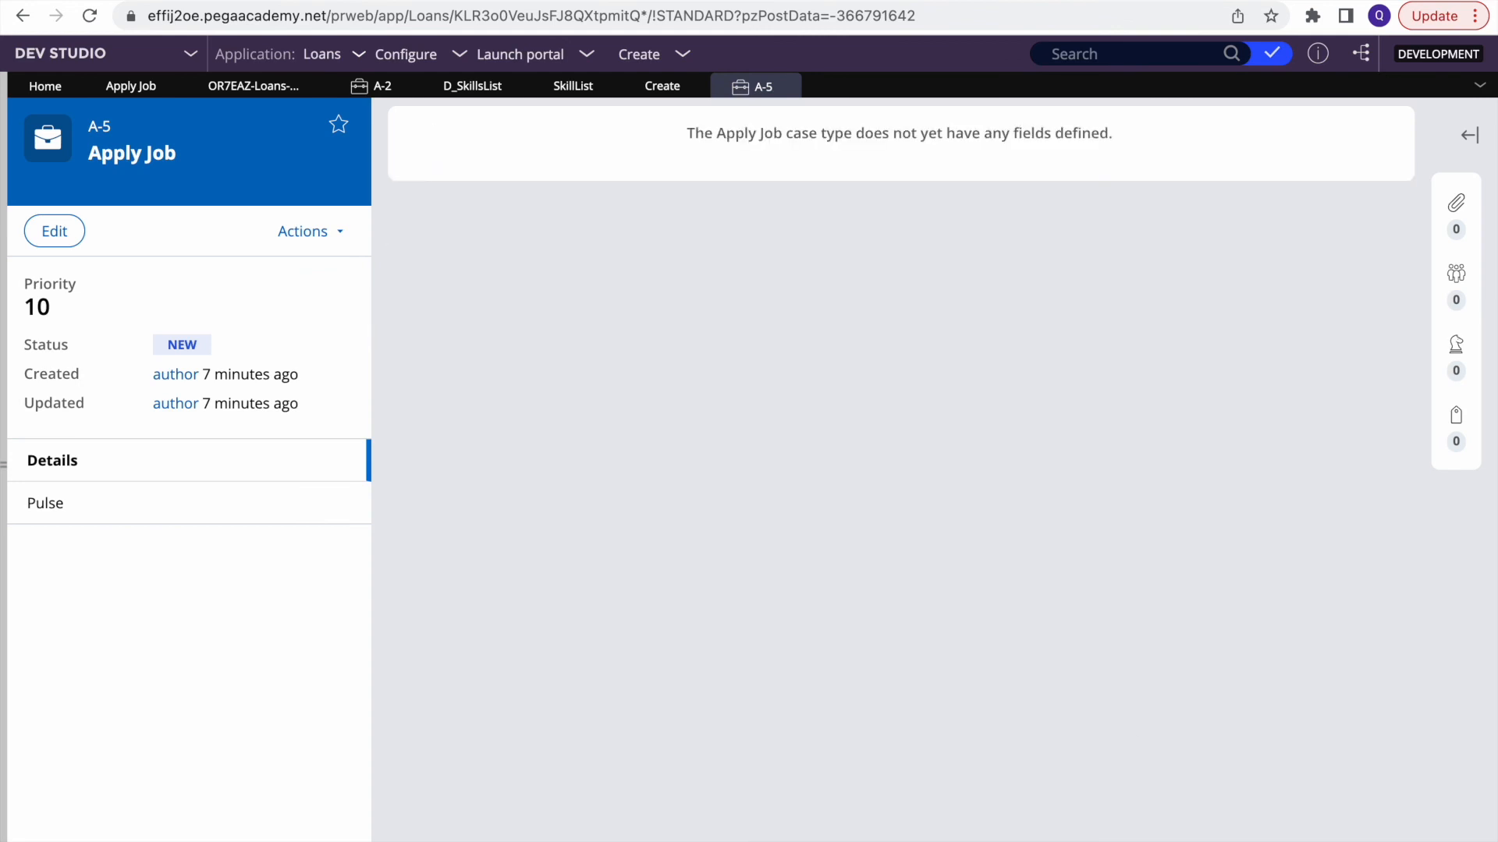
# Step: Open the Clipboard for the A-5 thread and inspect both SkillList entries under pyWorkPage
pyautogui.click(936, 838)
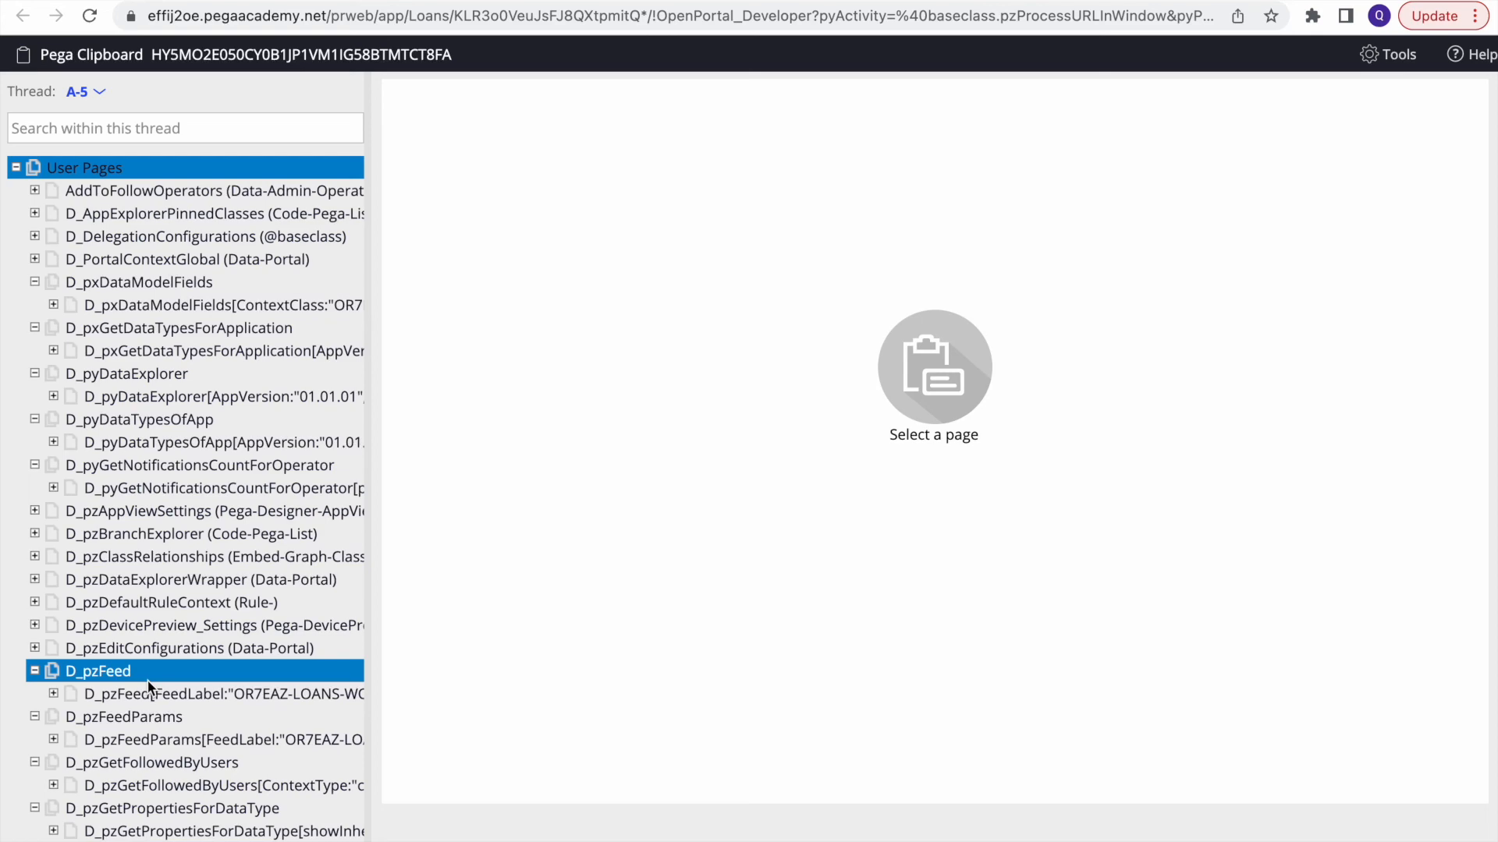
pyautogui.scroll(-10, 149, 686)
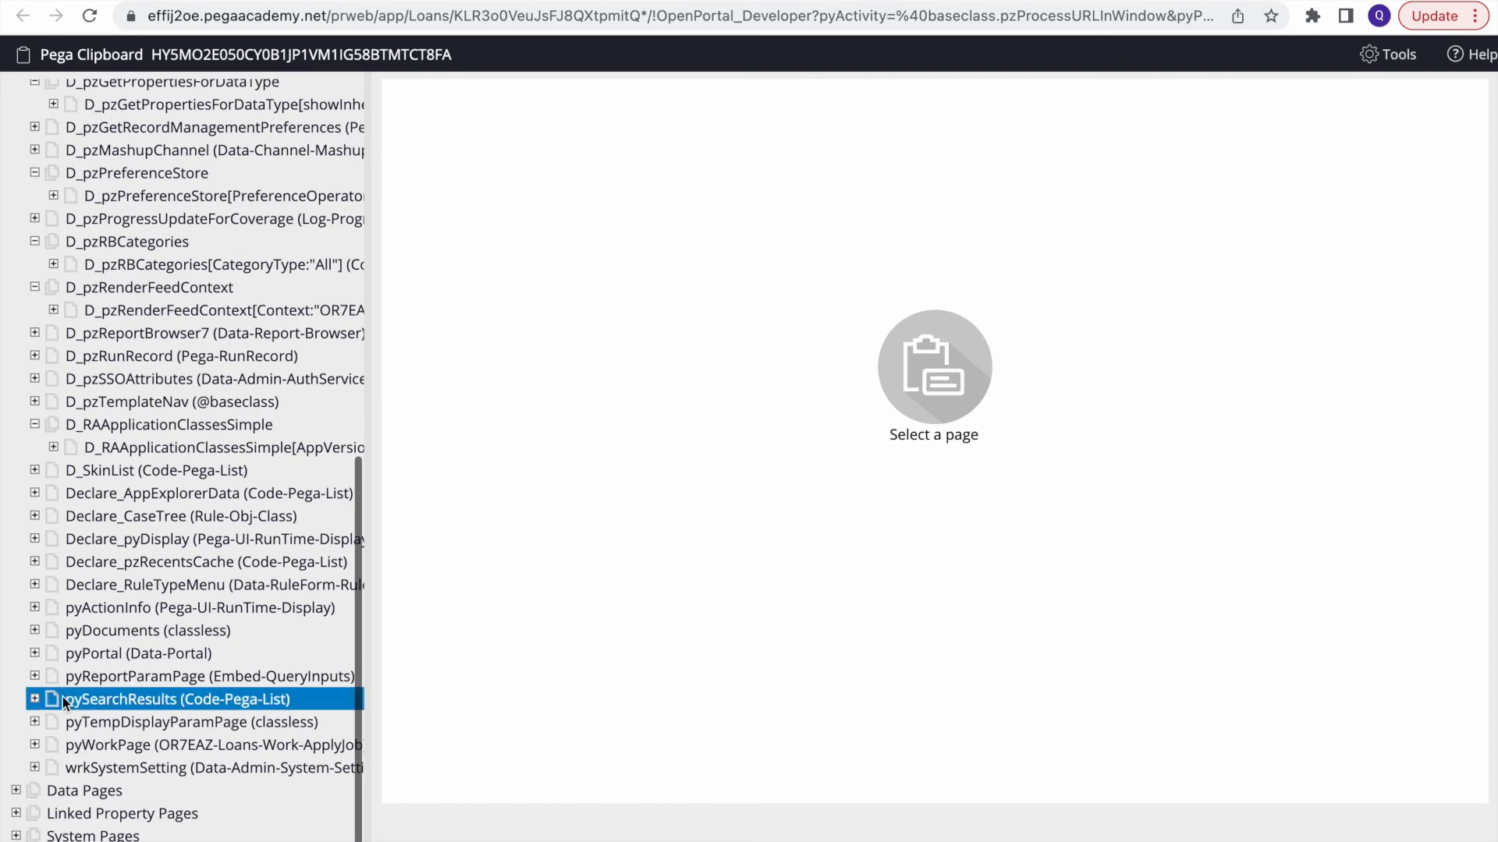
pyautogui.click(34, 745)
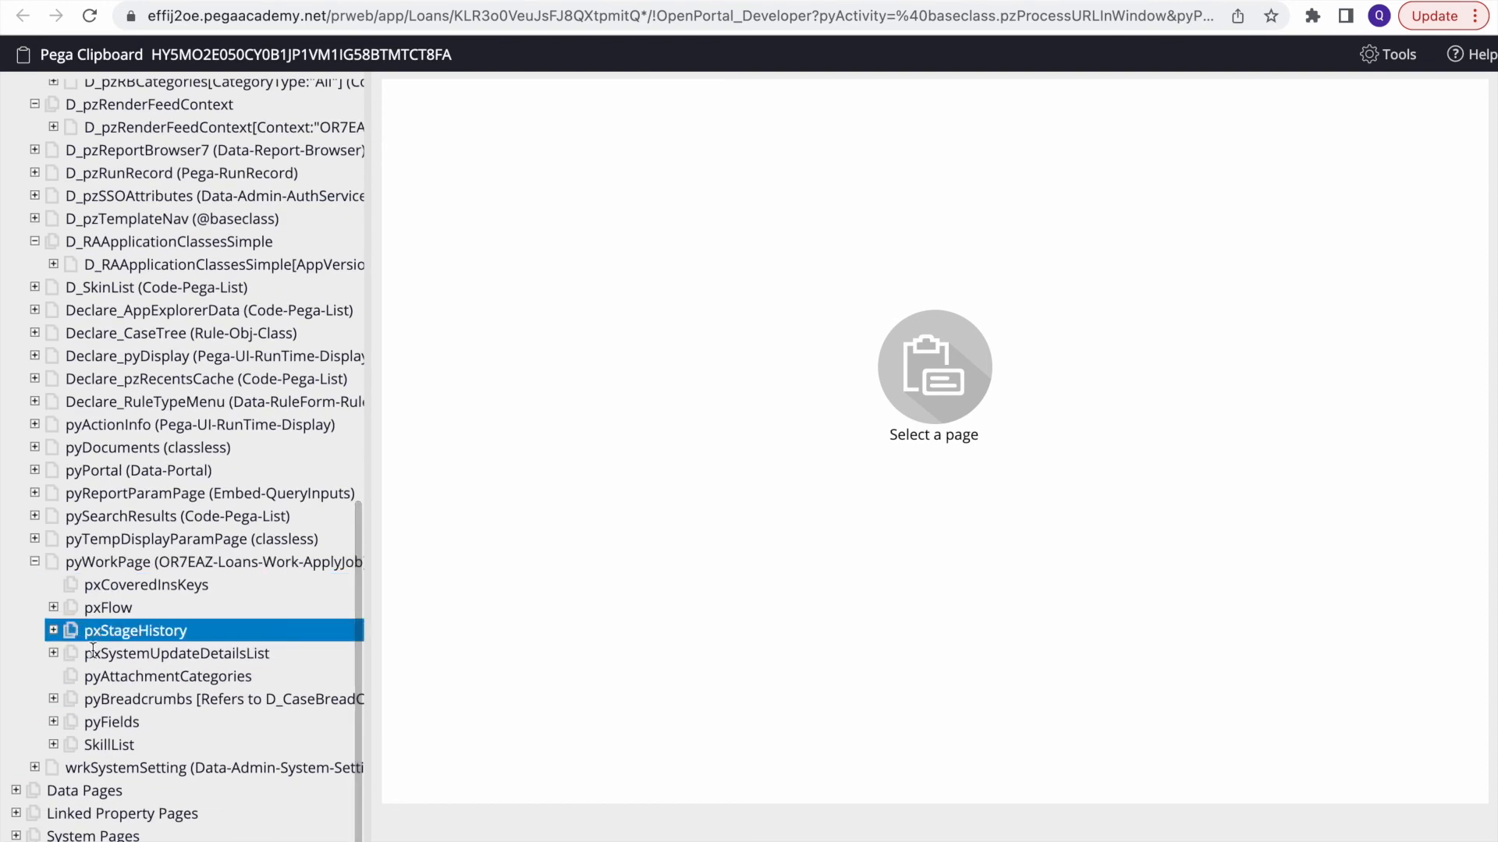
pyautogui.click(53, 744)
pyautogui.click(165, 722)
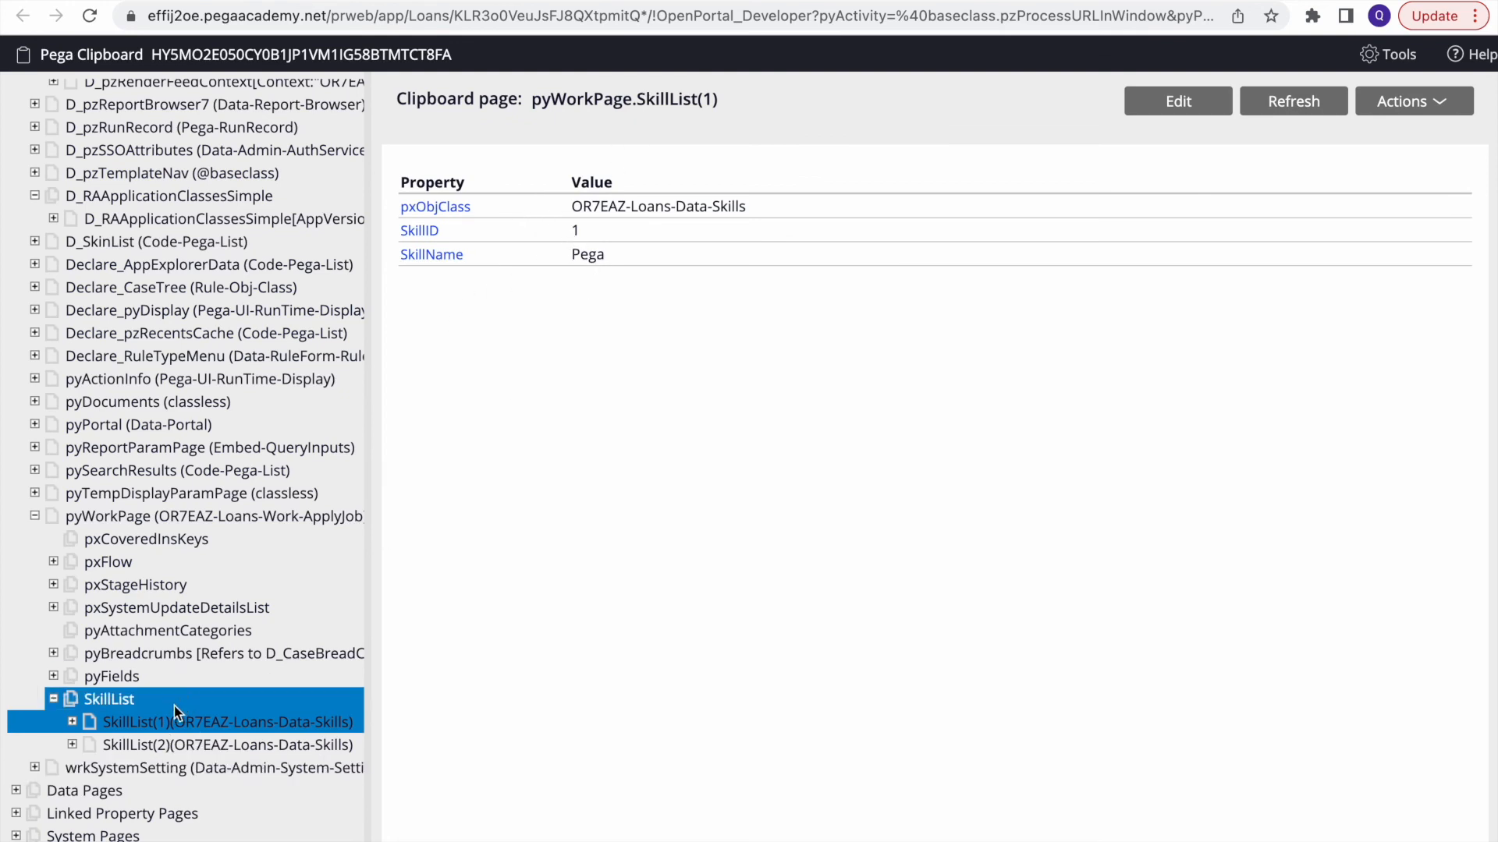
pyautogui.click(143, 745)
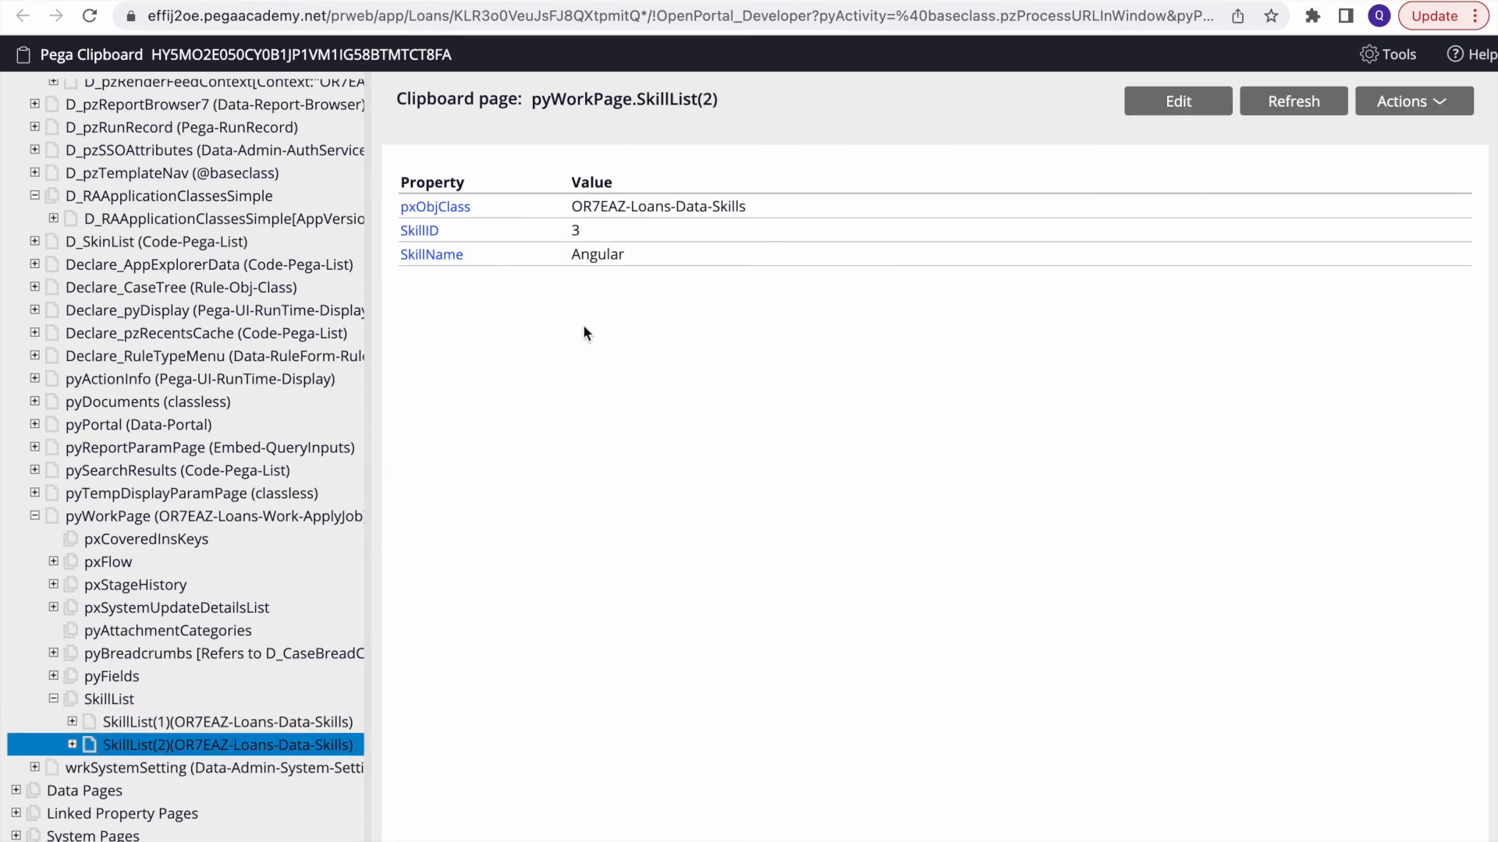
# Step: Examine the pyWorkPage properties and search the clipboard page for "skillname"
pyautogui.click(137, 515)
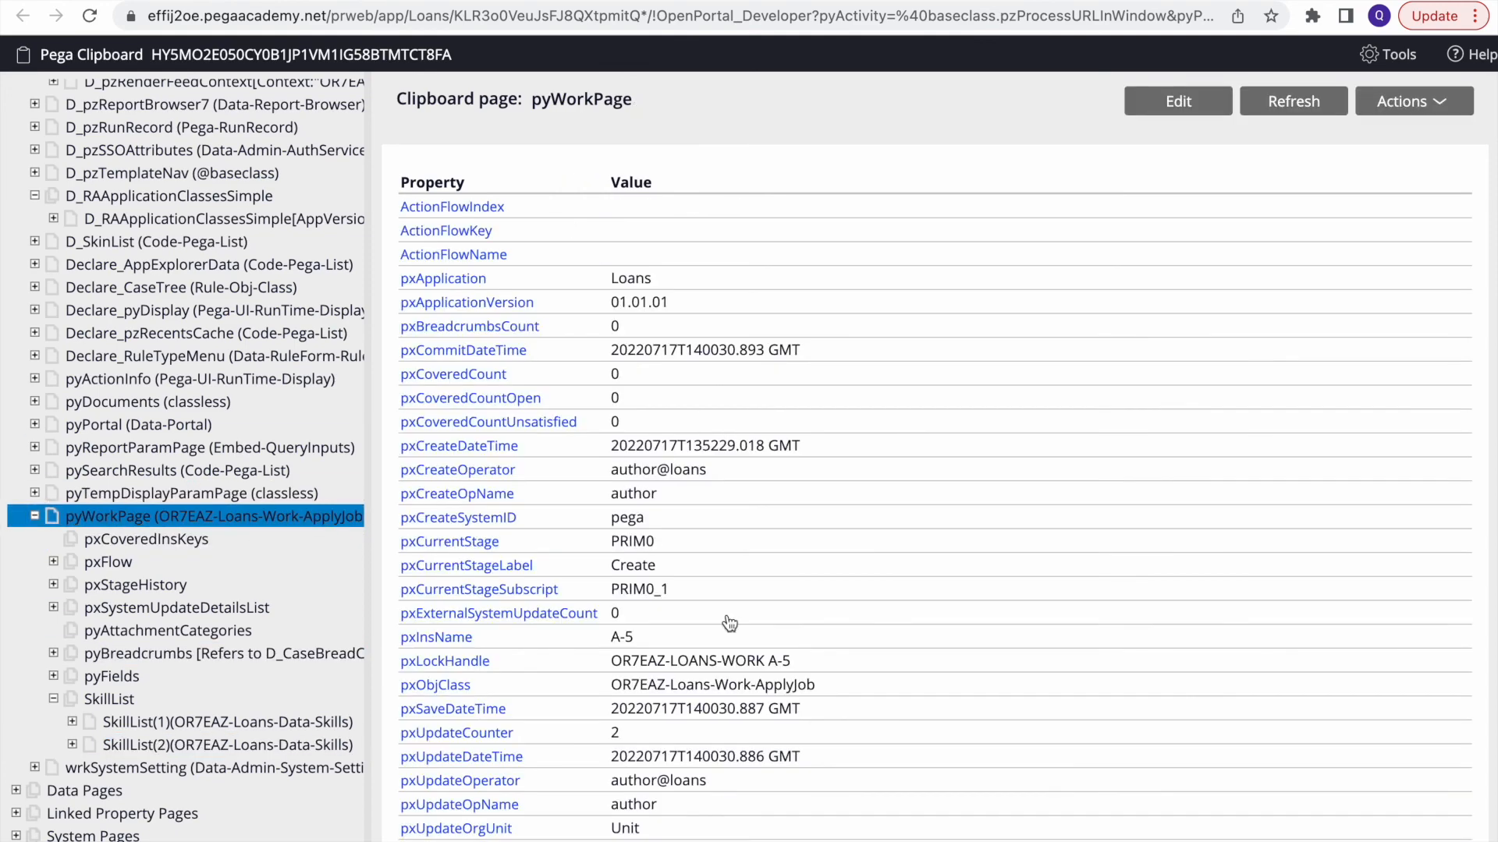
pyautogui.scroll(-10, 729, 624)
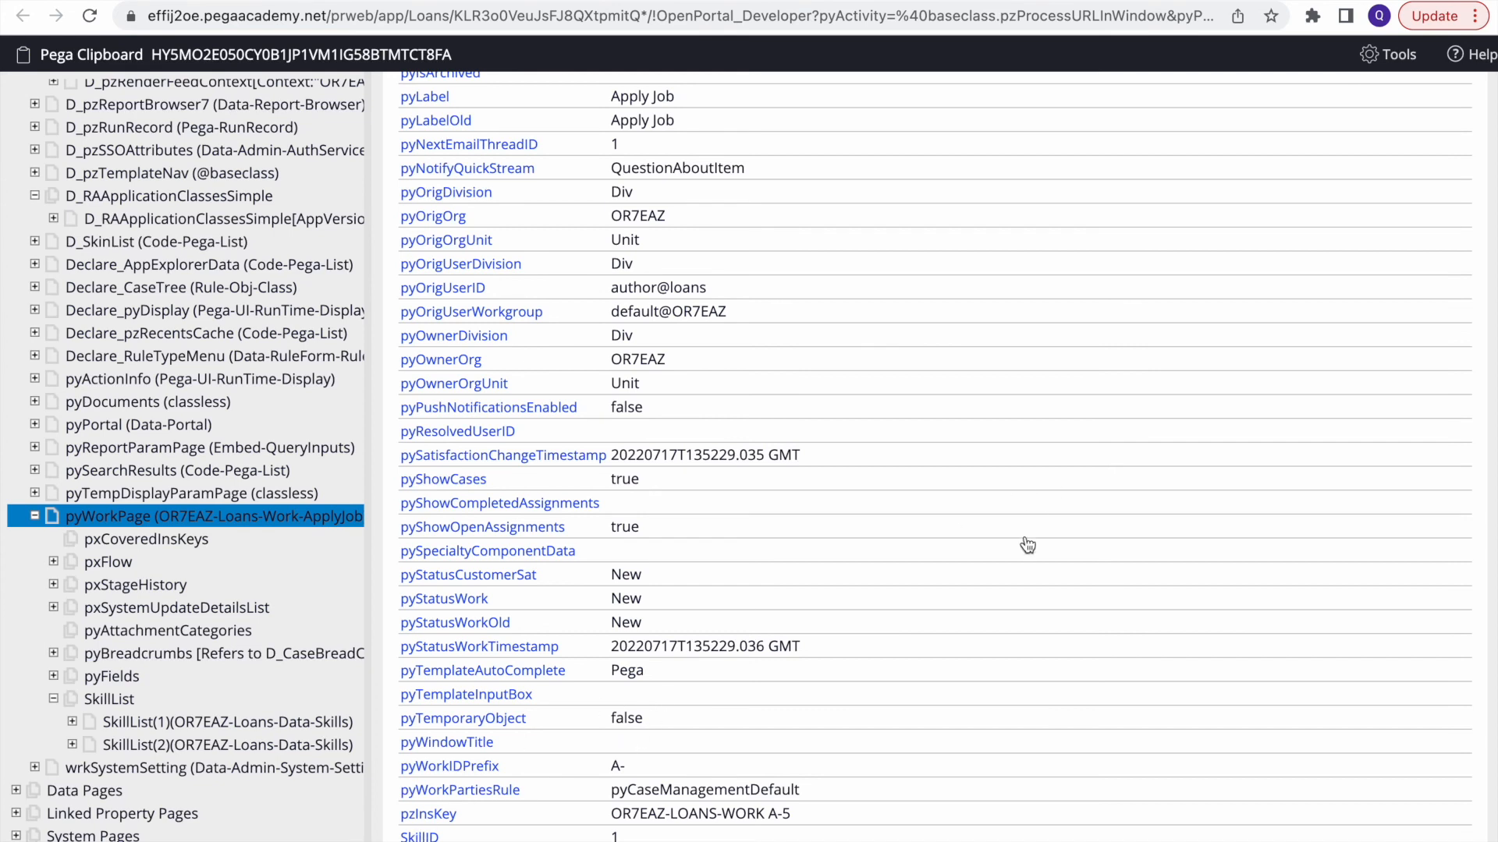
pyautogui.hotkey('ctrl', 'f')
pyautogui.write('skill')
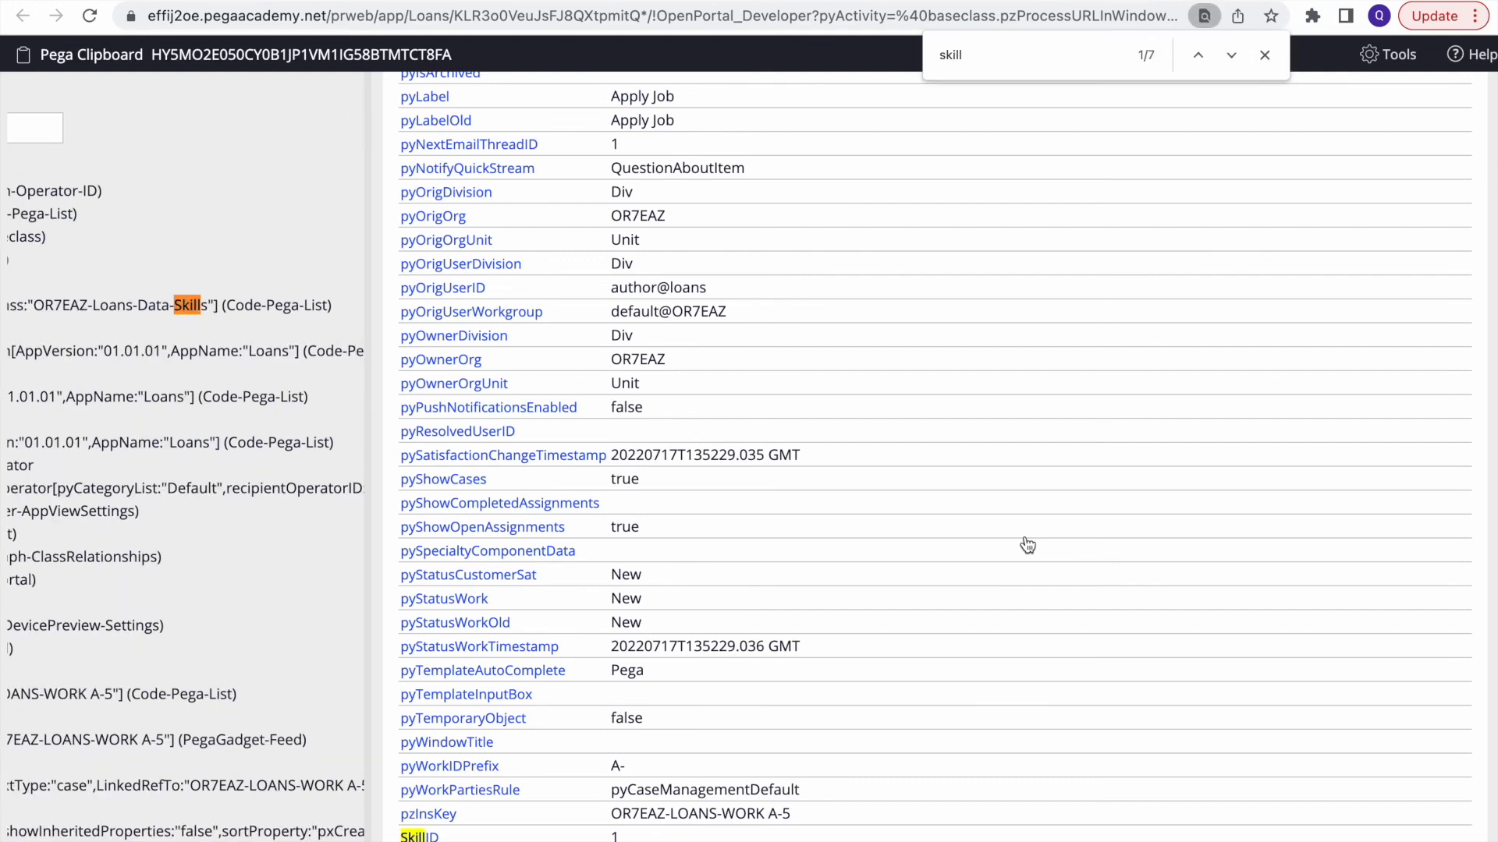
pyautogui.write('name')
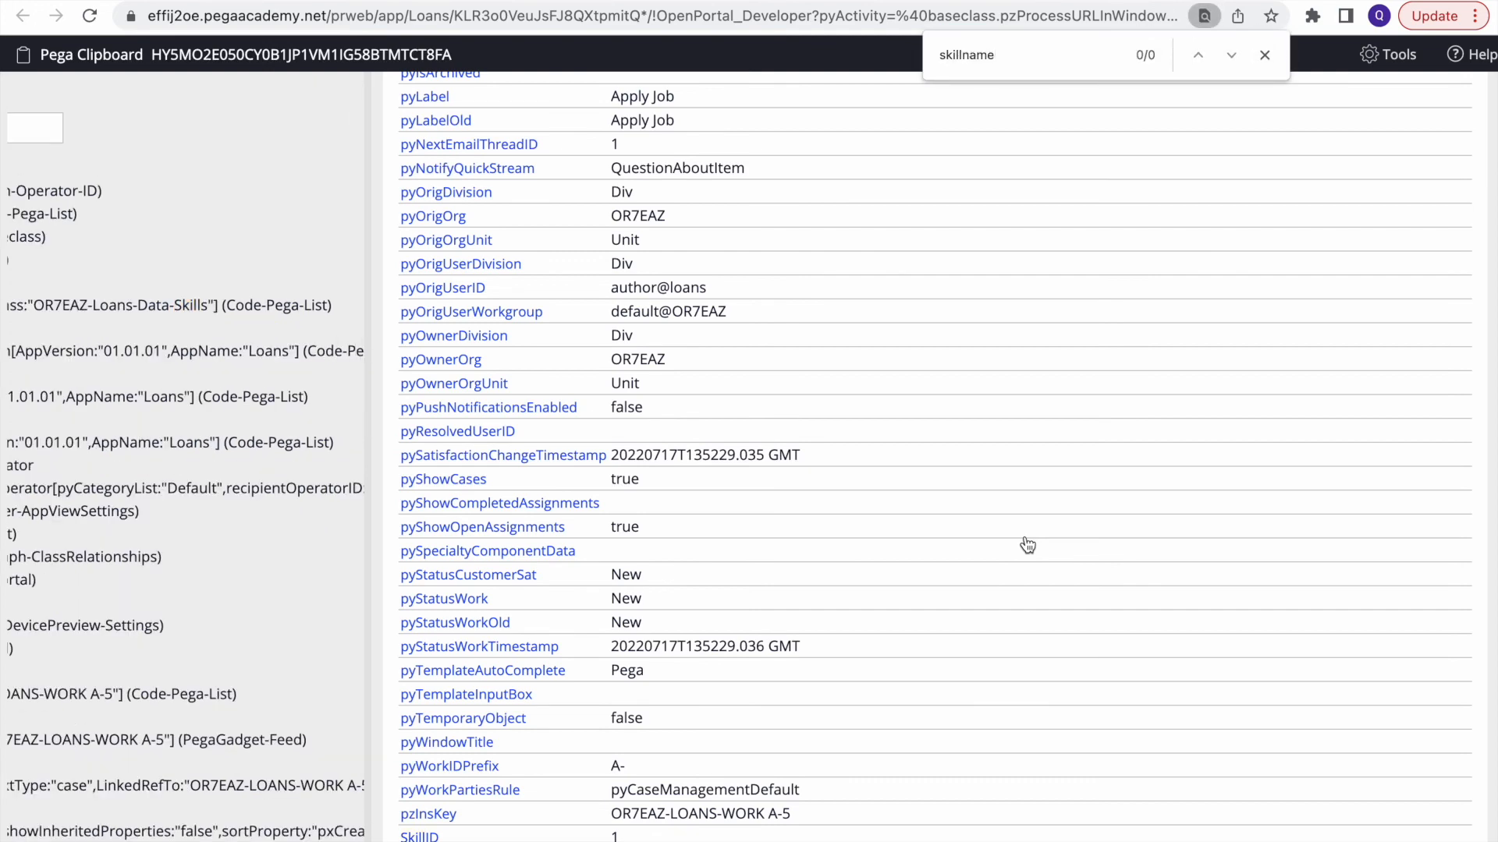
pyautogui.scroll(15, 713, 622)
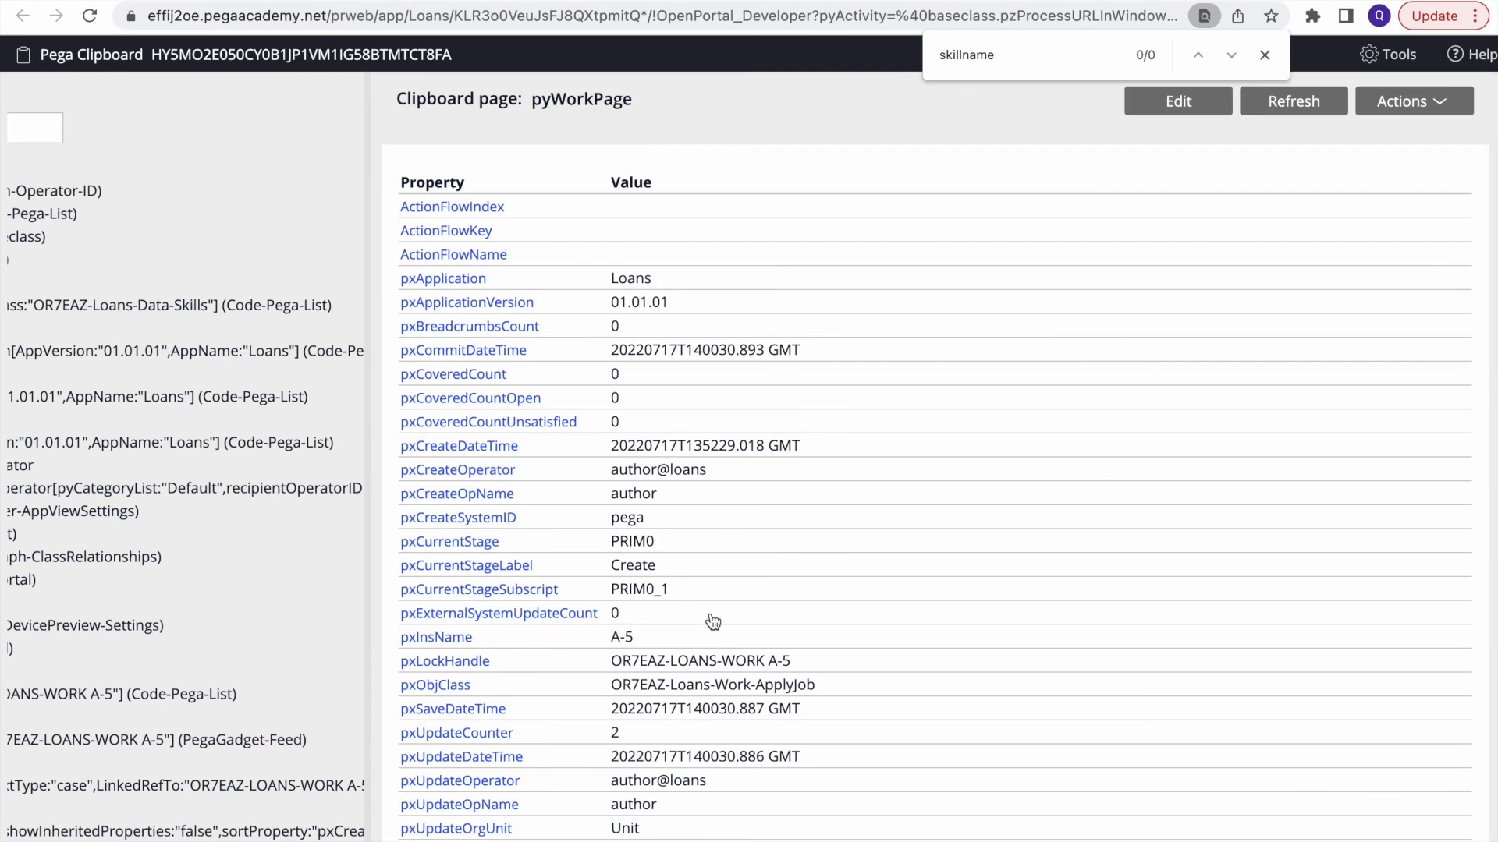
pyautogui.scroll(-15, 713, 621)
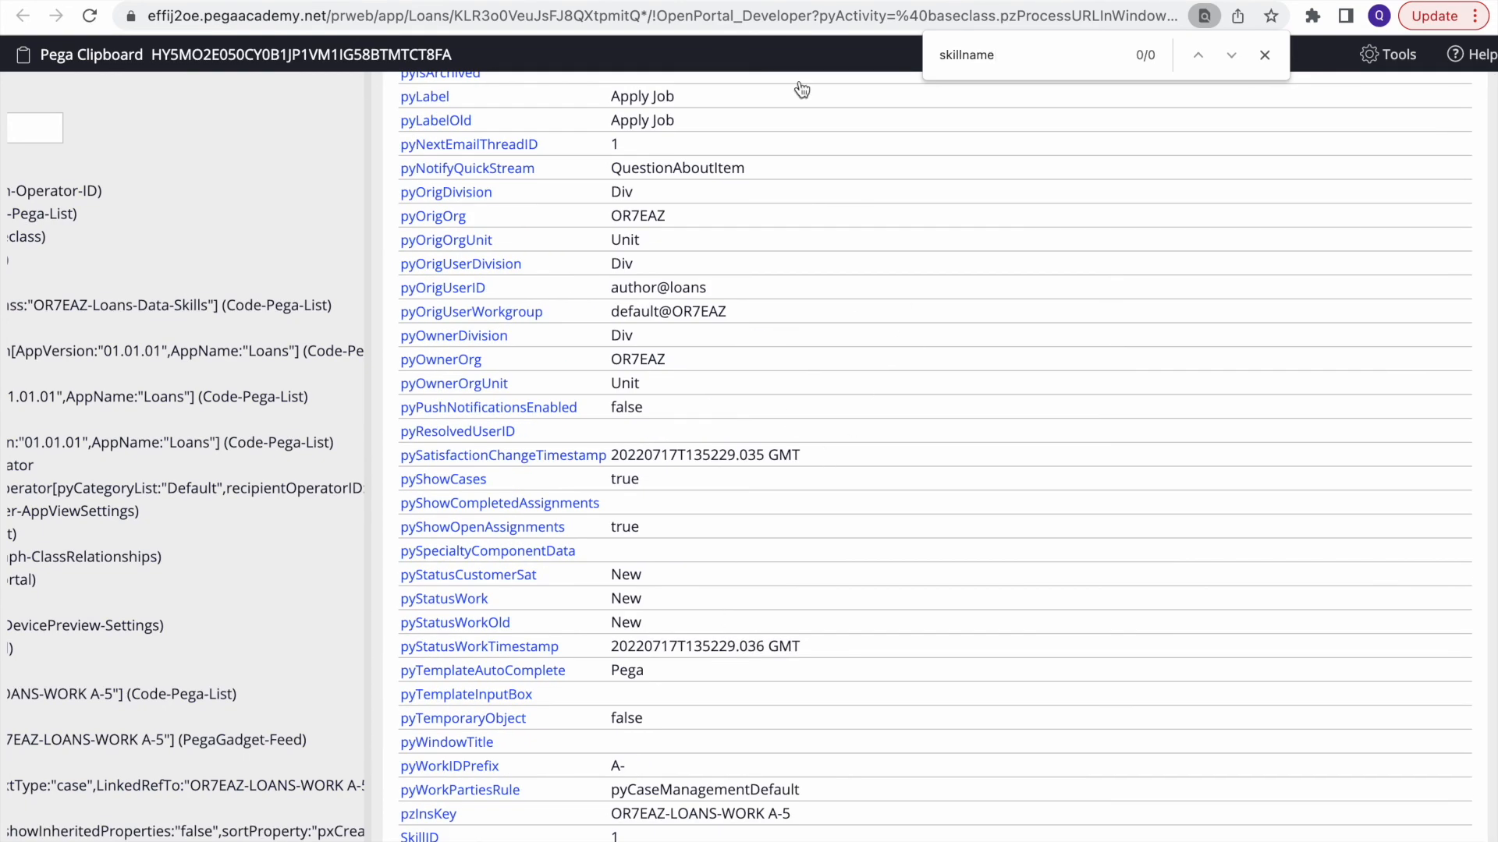
# Step: Return to the Create section in Dev Studio and set the Autocomplete control's property to .SkillName
pyautogui.click(611, 1)
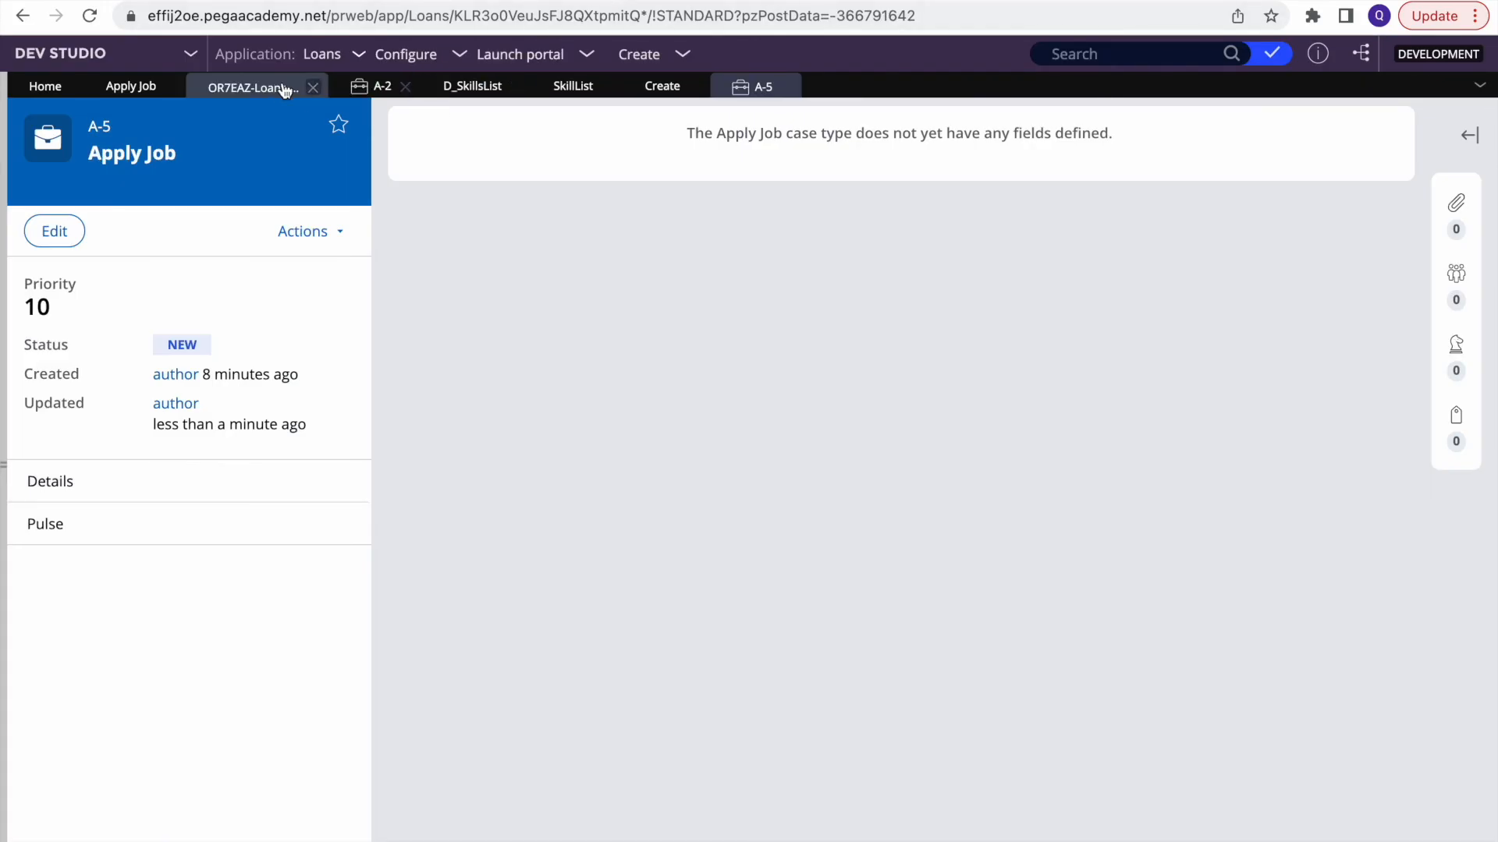
pyautogui.click(573, 88)
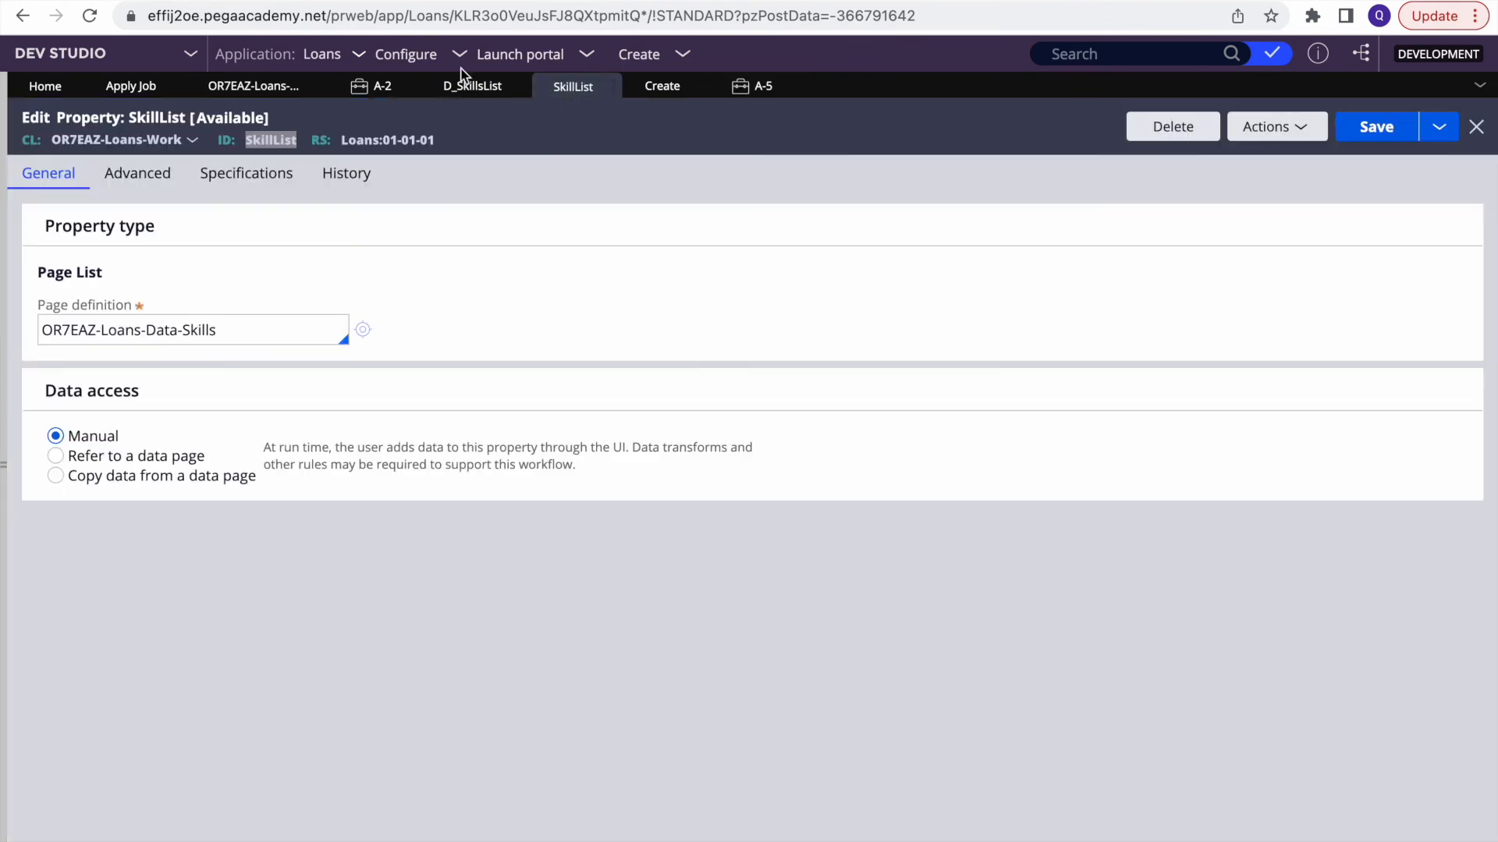
pyautogui.click(652, 99)
pyautogui.doubleClick(200, 565)
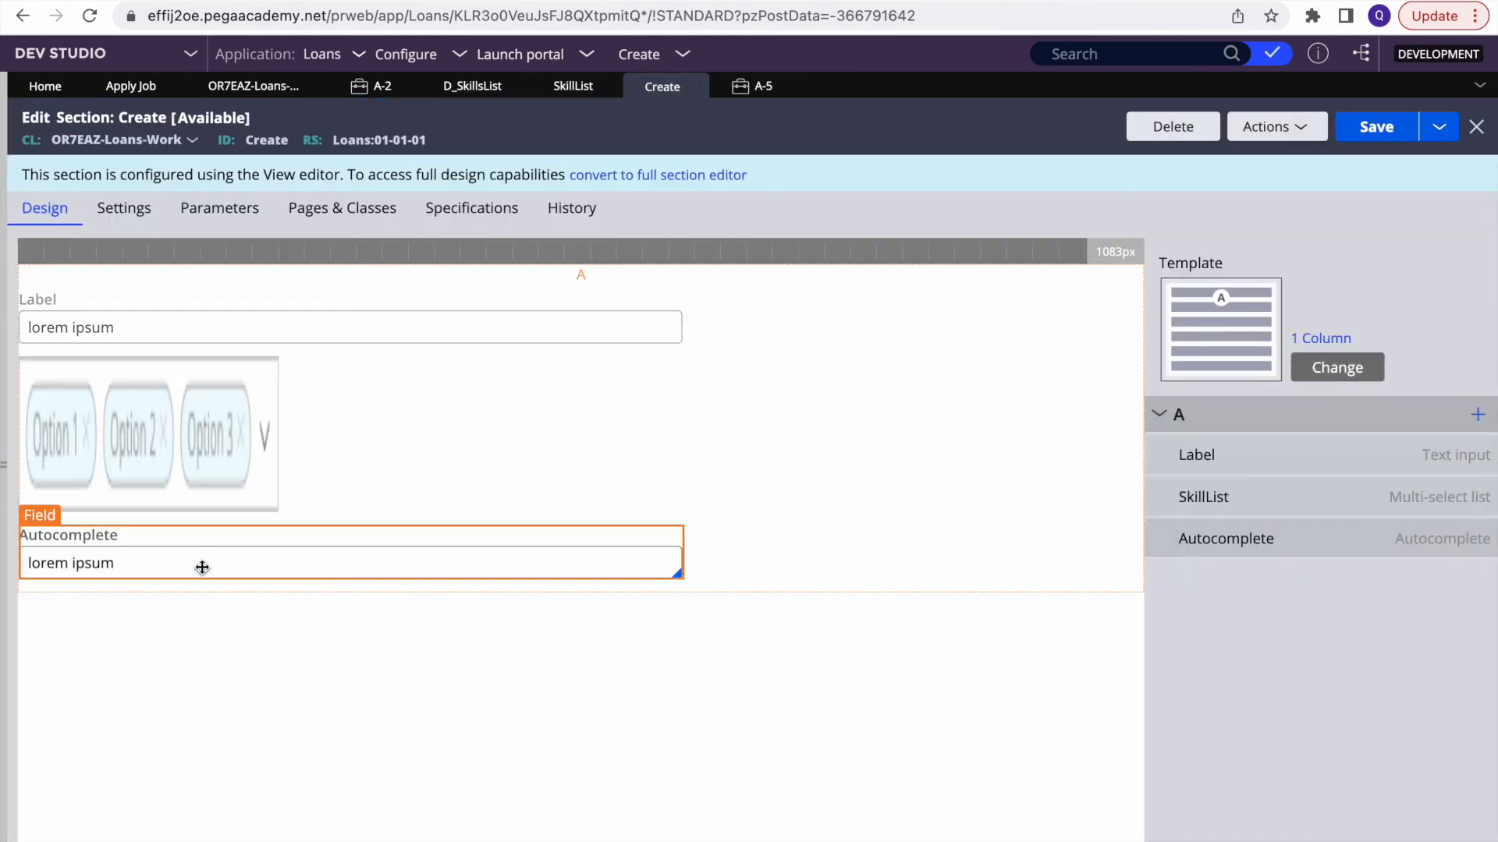
pyautogui.scroll(-10, 619, 537)
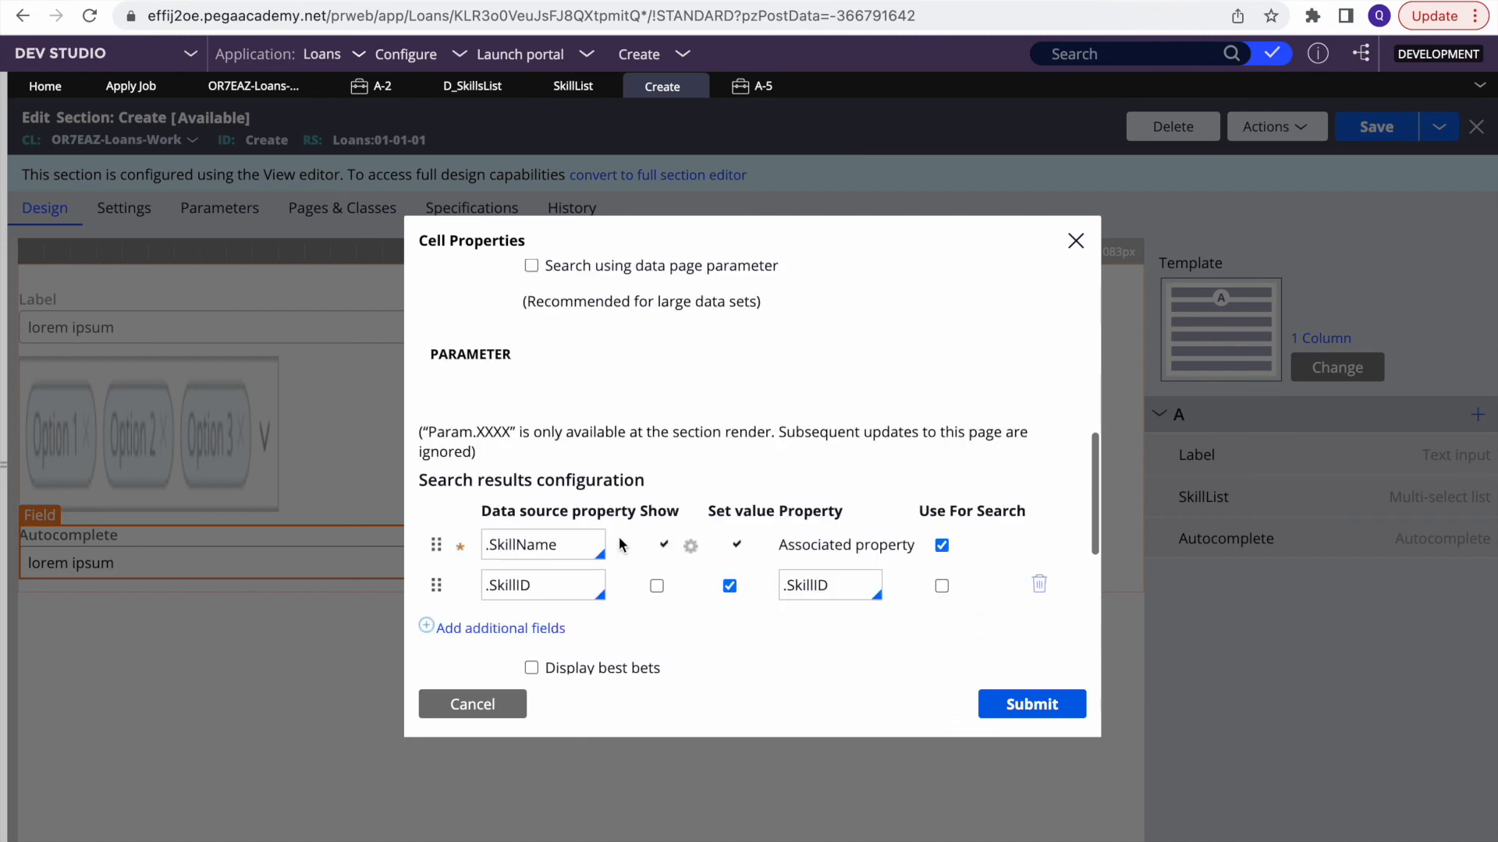
pyautogui.scroll(10, 710, 546)
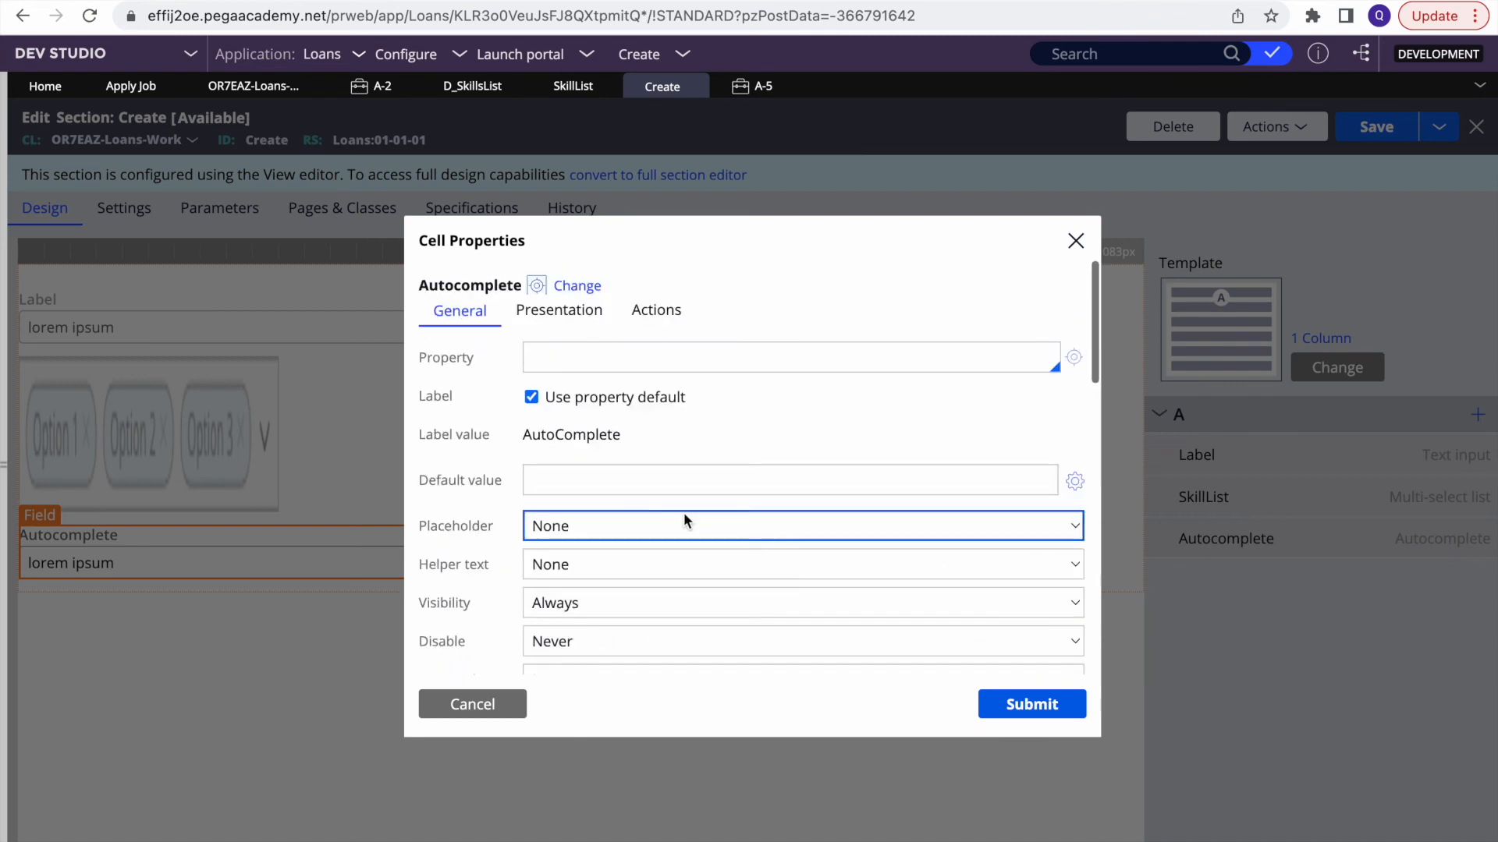
pyautogui.click(570, 357)
pyautogui.write('.')
pyautogui.press('Down')
pyautogui.press('Down')
pyautogui.press('Down')
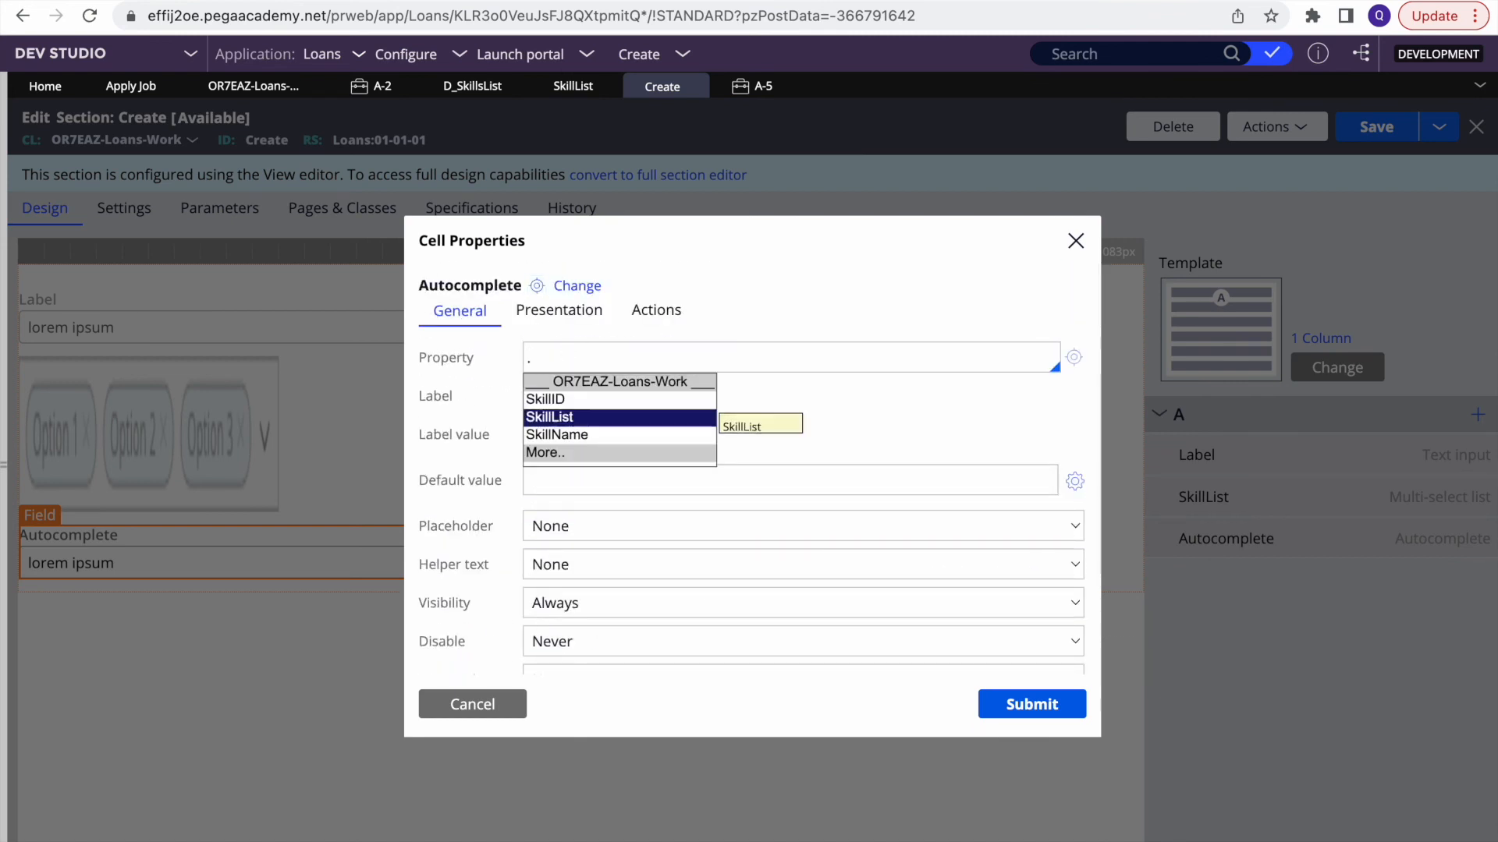
pyautogui.press('Return')
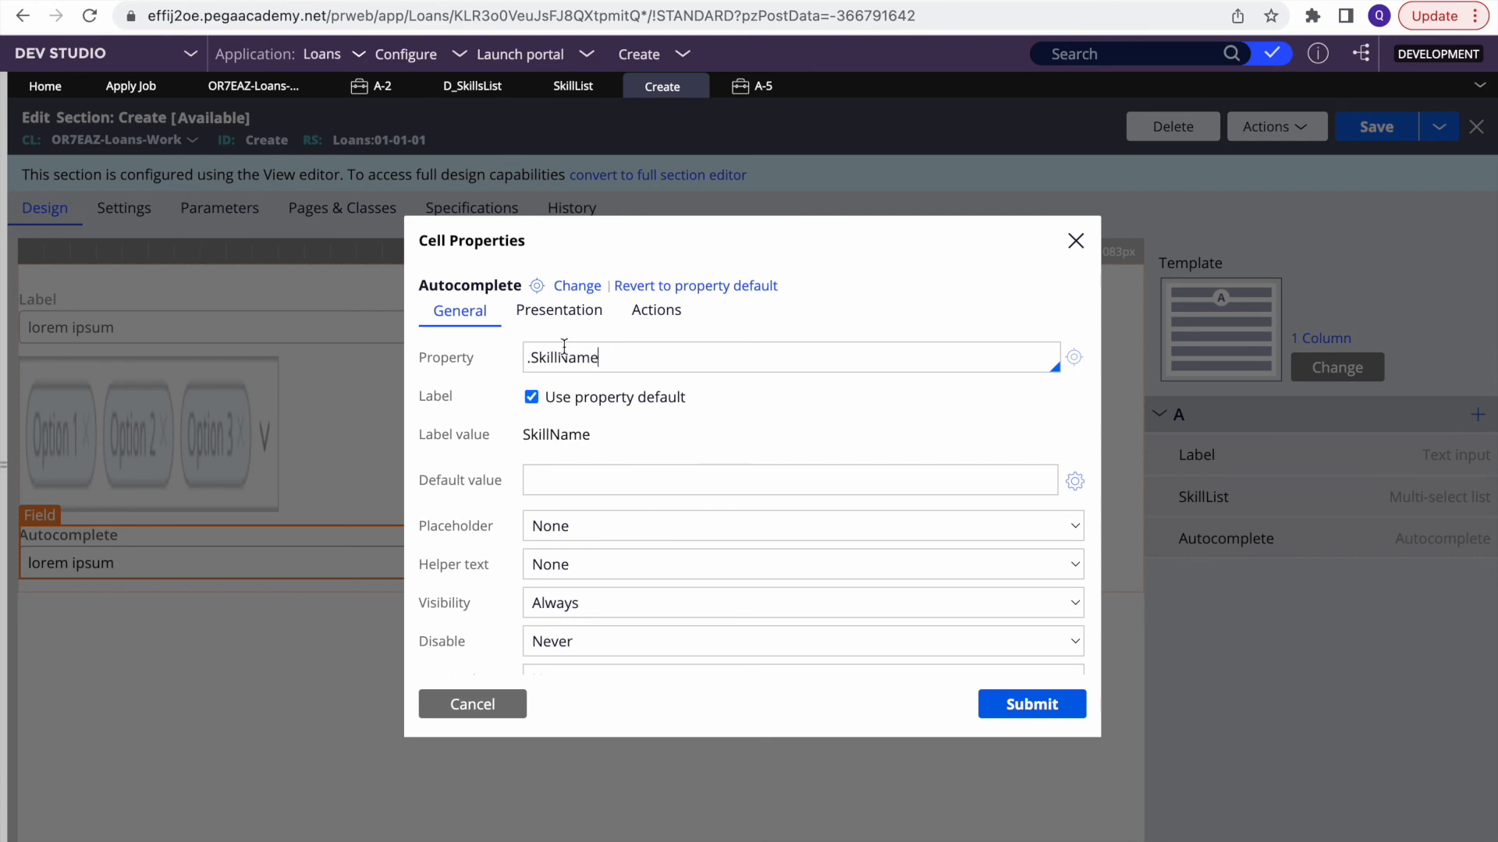
# Step: Review the Autocomplete control's D_SkillsList search results mapping and apply the cell properties
pyautogui.scroll(-3, 615, 474)
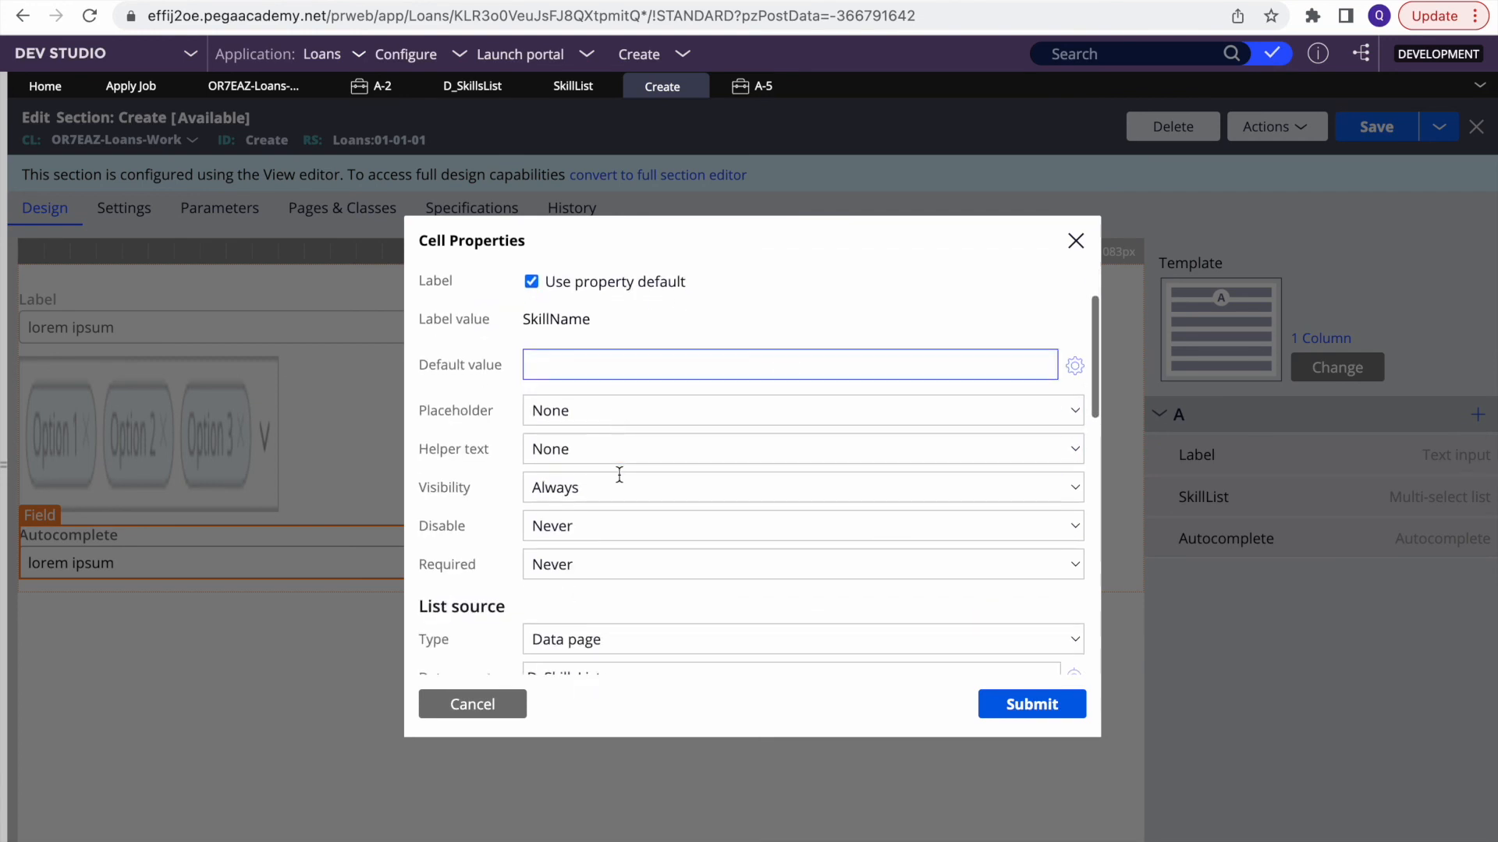
pyautogui.scroll(-3, 943, 643)
pyautogui.doubleClick(808, 659)
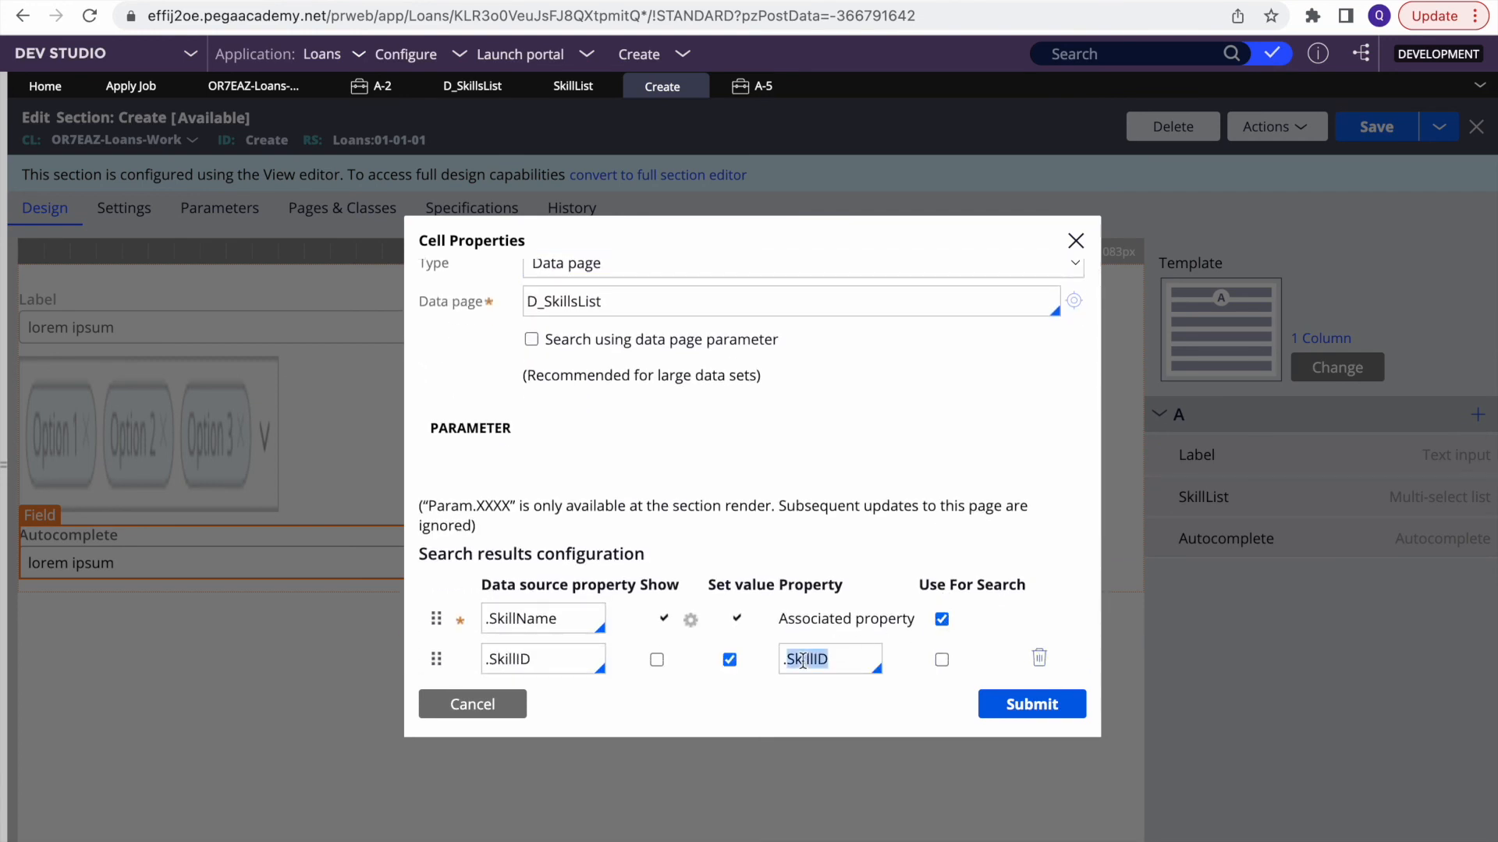
pyautogui.scroll(-1, 783, 562)
pyautogui.scroll(5, 783, 562)
pyautogui.tripleClick(569, 357)
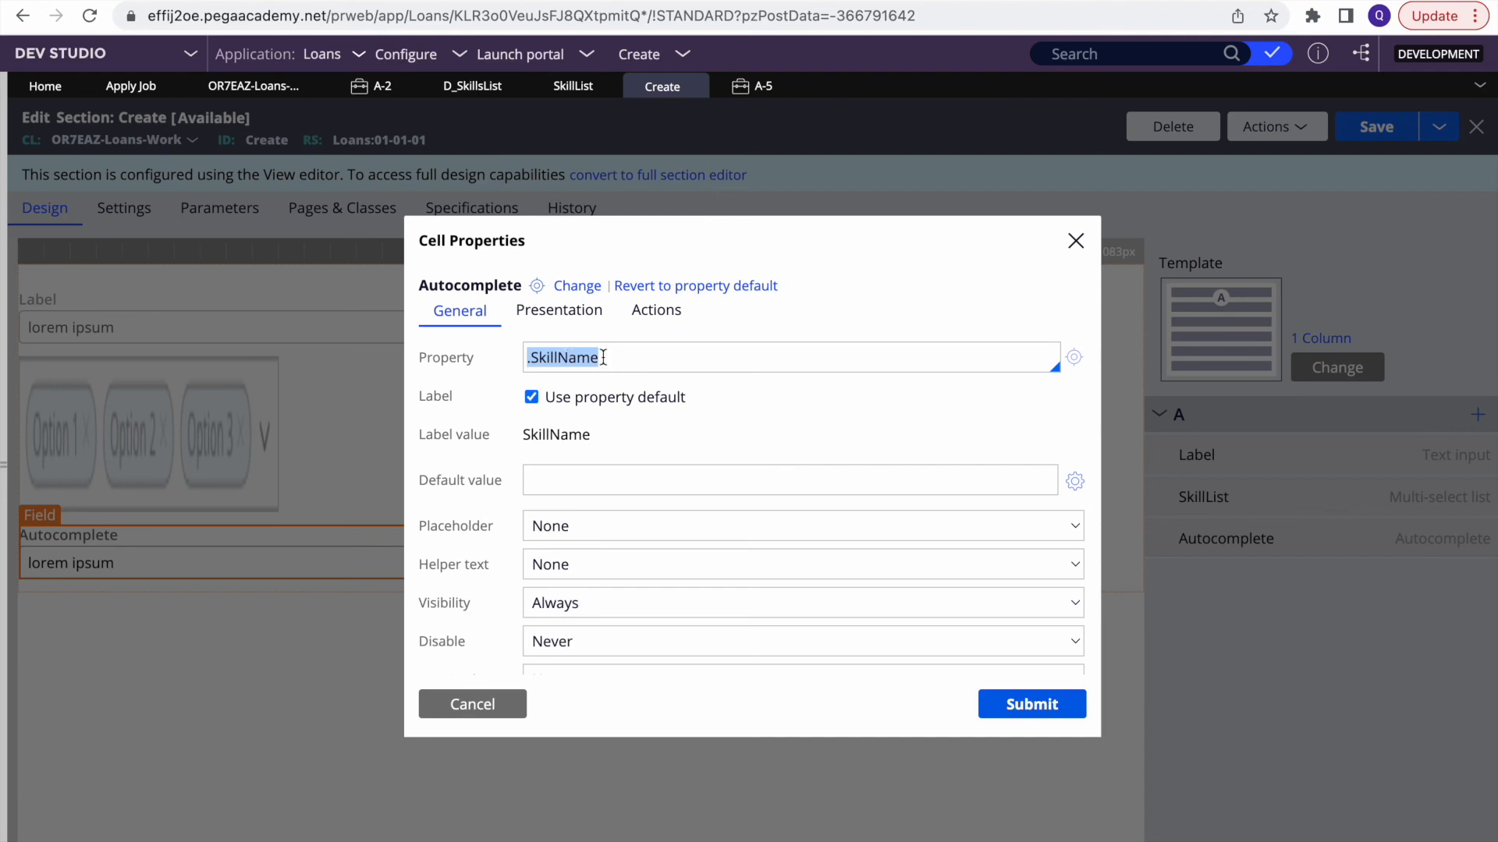
pyautogui.click(1022, 706)
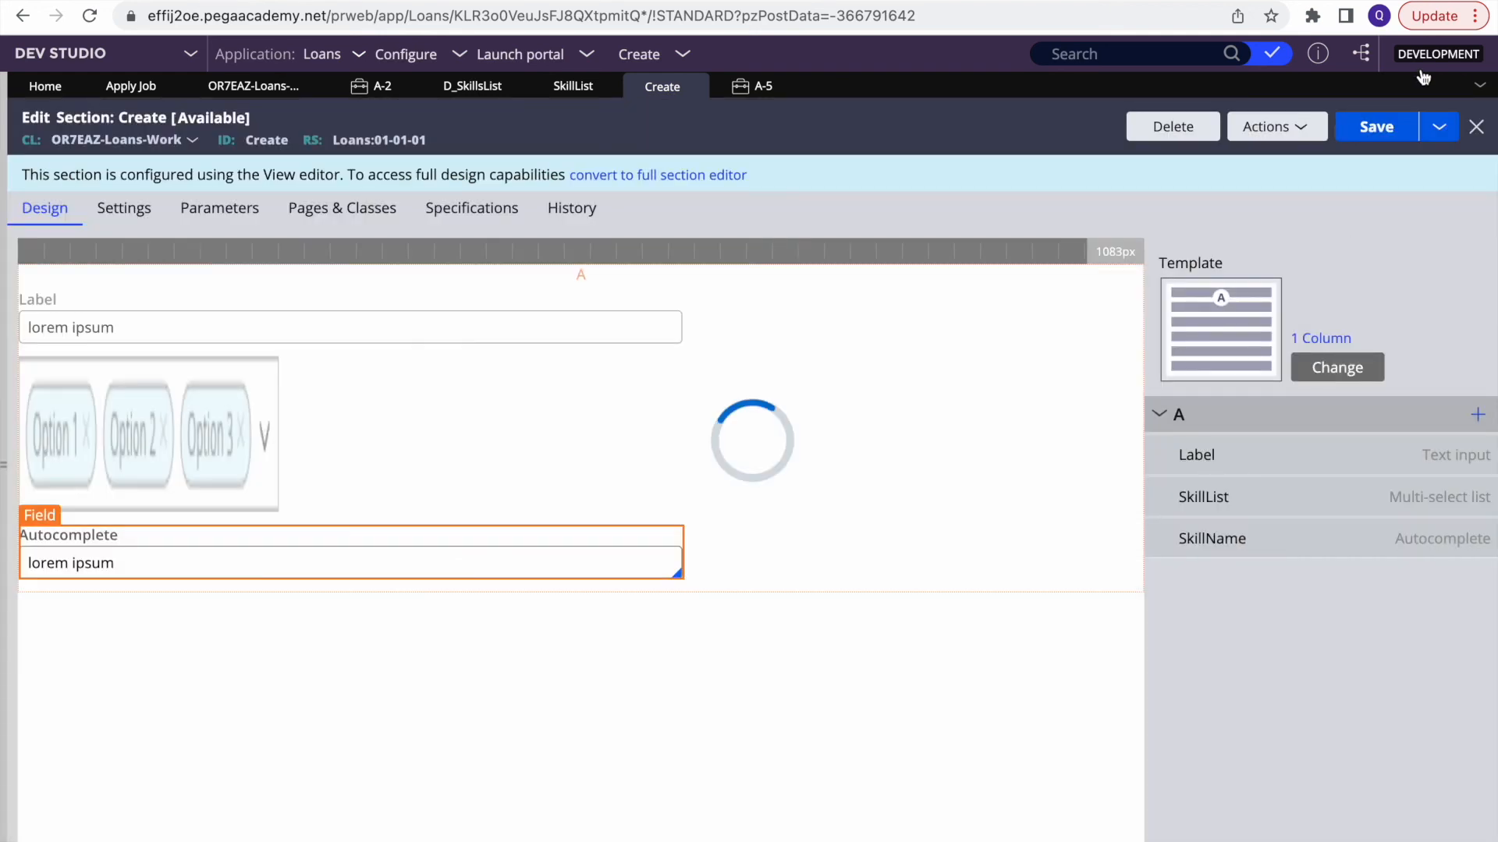
# Step: Save the Create section and start a new Apply Job case
pyautogui.click(1370, 133)
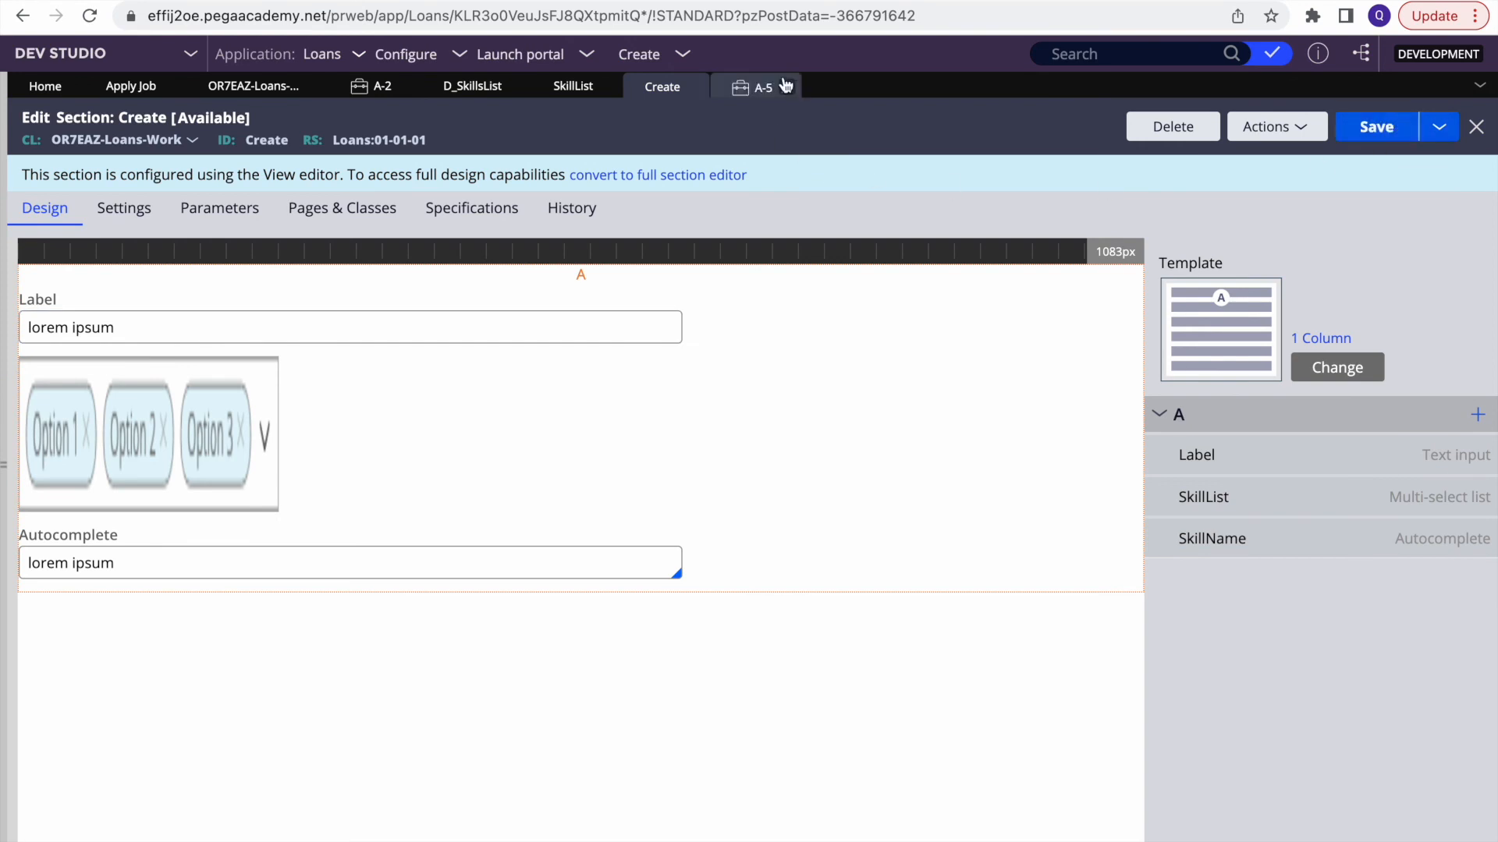
pyautogui.click(638, 55)
pyautogui.moveTo(788, 81)
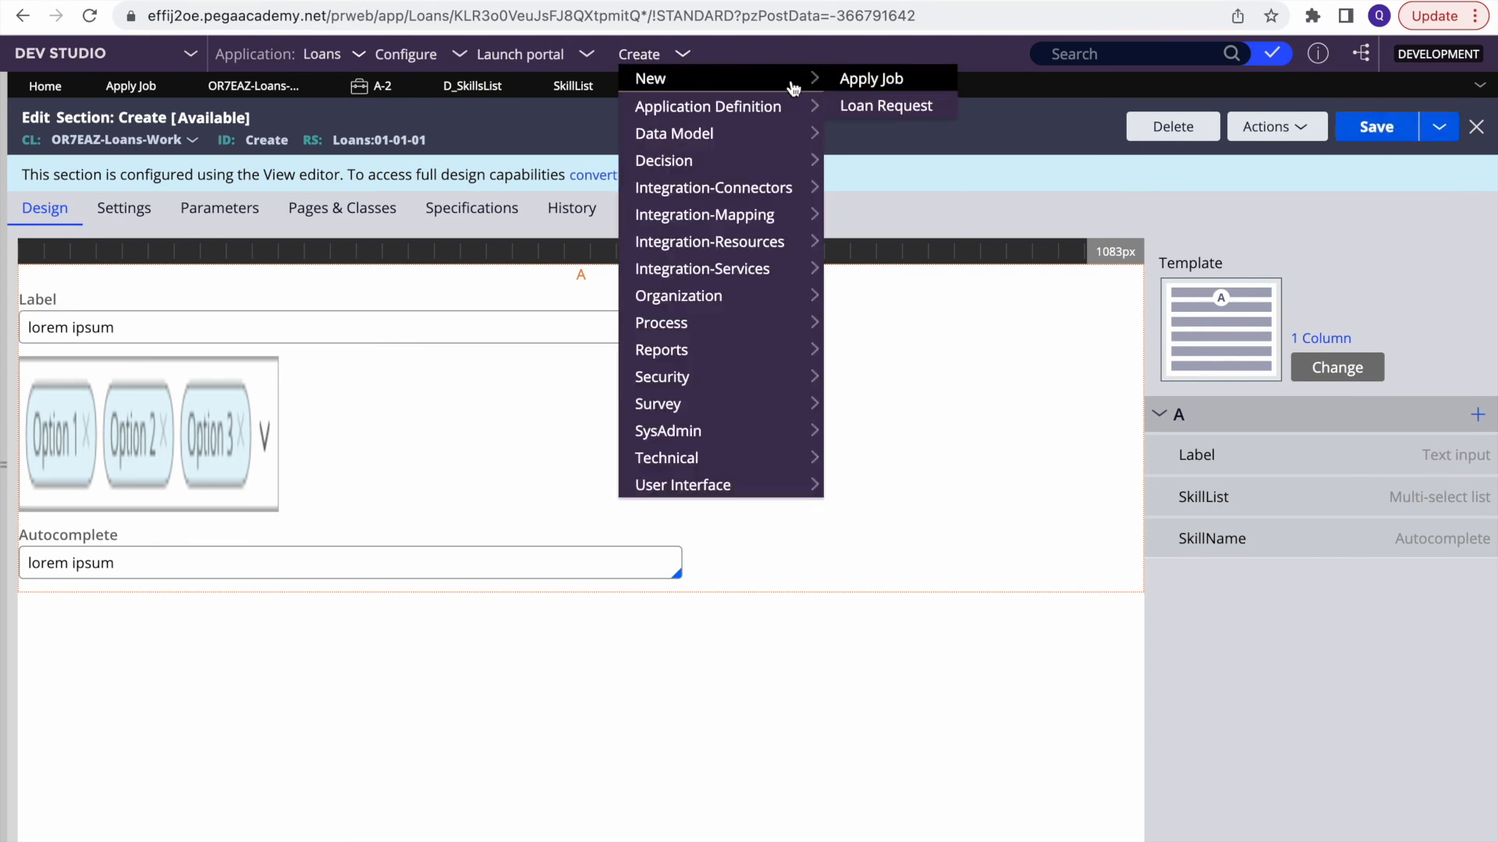
pyautogui.click(861, 80)
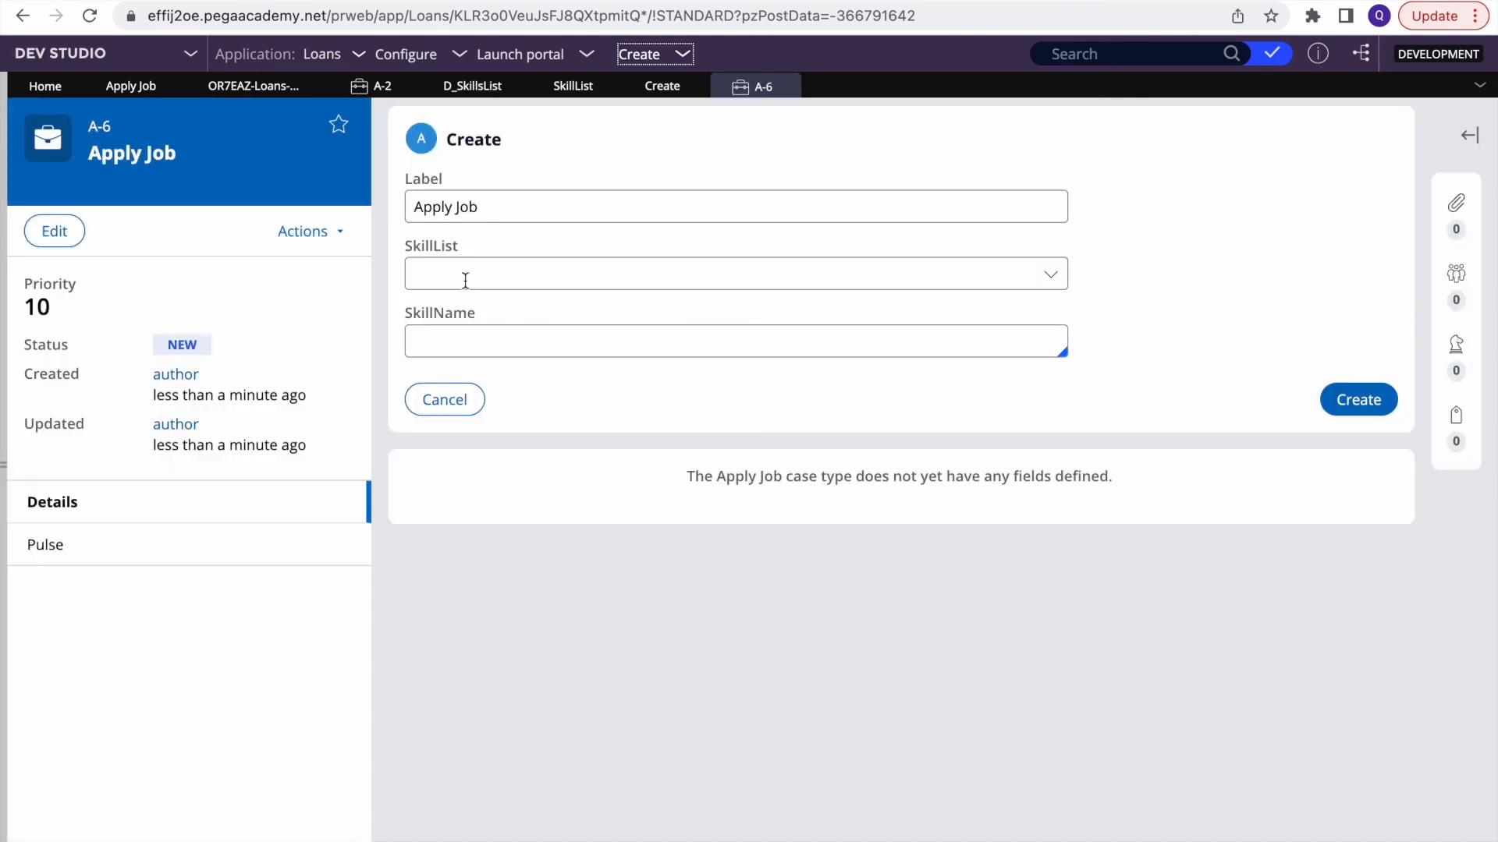
# Step: Add the skills Pega and AWS to the new case's SkillList field
pyautogui.click(462, 279)
pyautogui.write('pega')
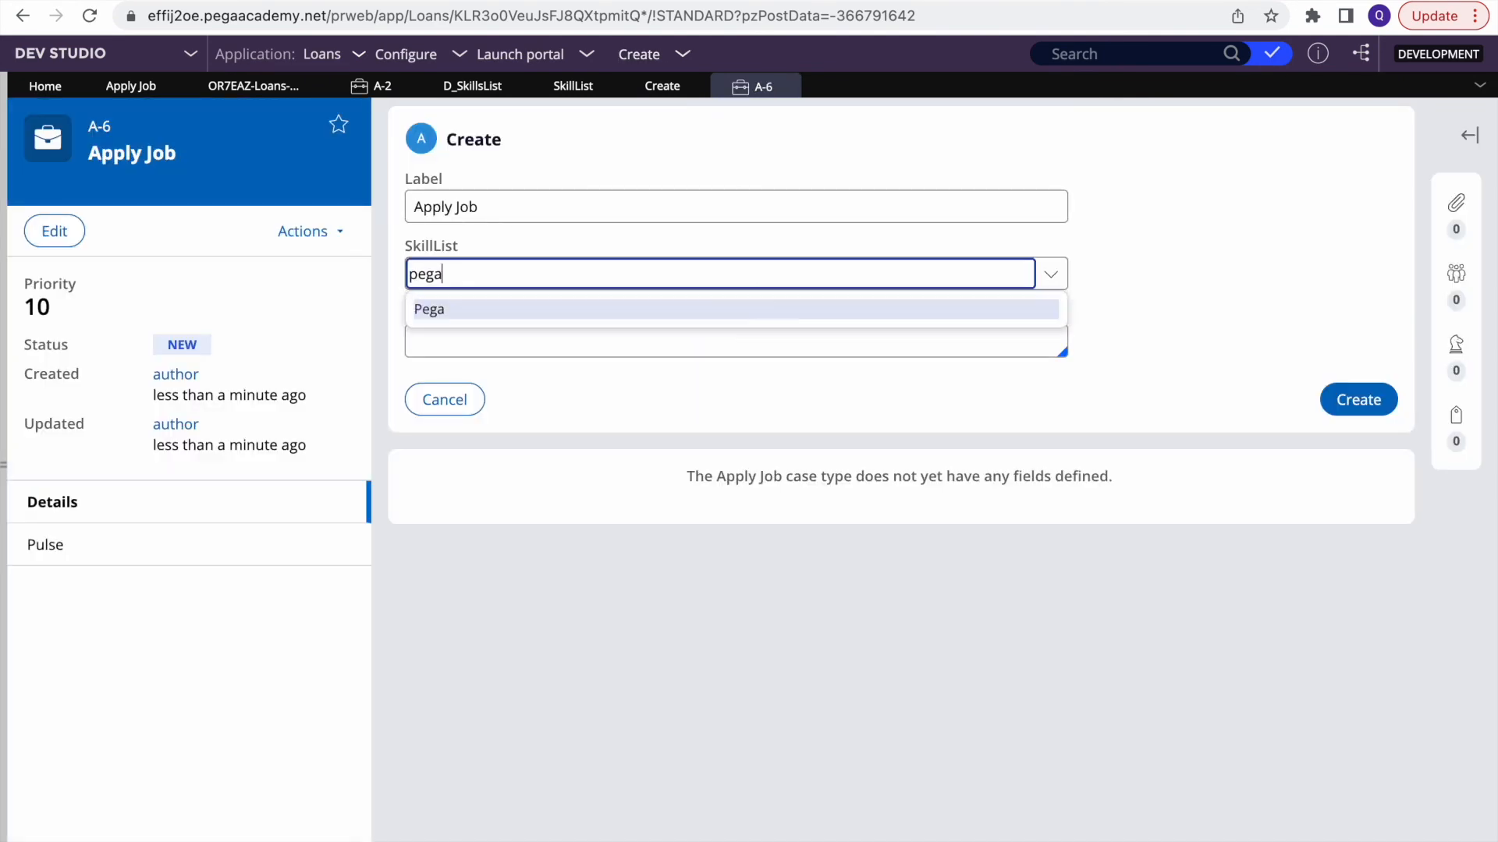
pyautogui.click(439, 310)
pyautogui.write('a')
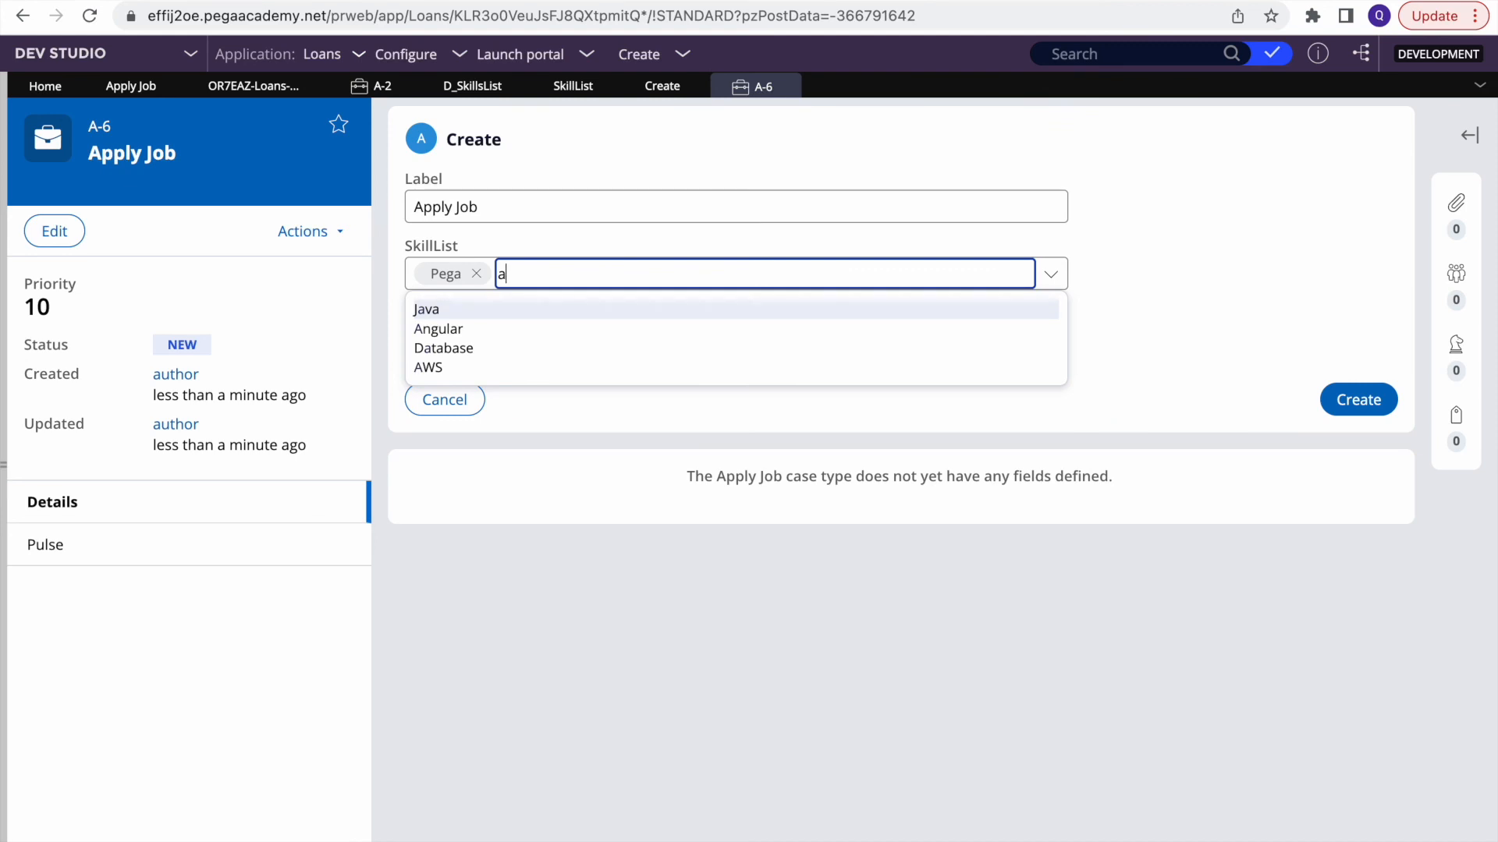
pyautogui.write('w')
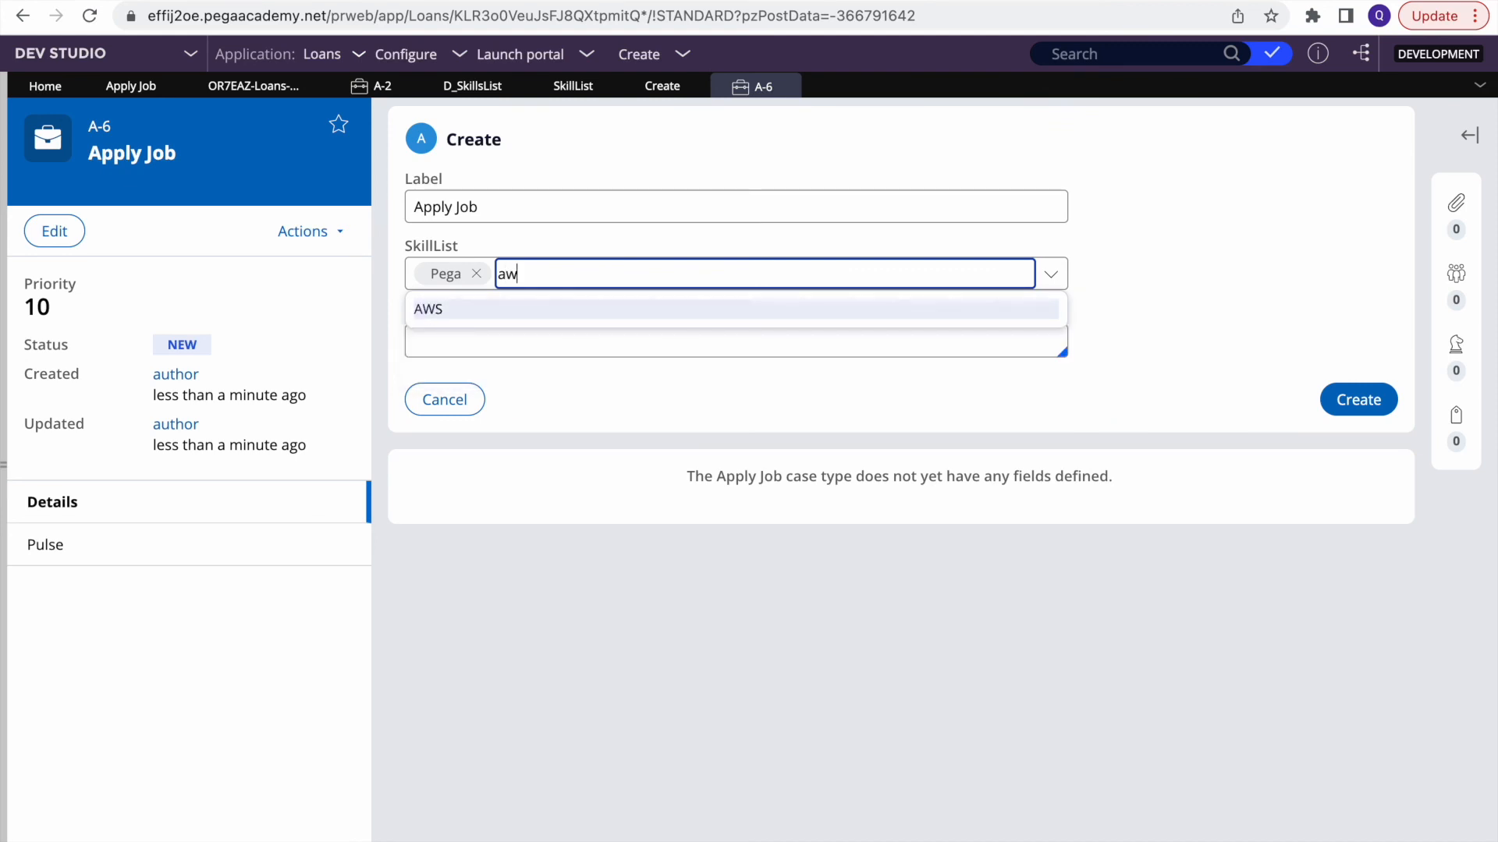
pyautogui.write('s')
pyautogui.click(427, 310)
# Step: Choose Java as the SkillName from the autocomplete suggestions and create the case
pyautogui.click(468, 338)
pyautogui.write('java')
pyautogui.click(459, 394)
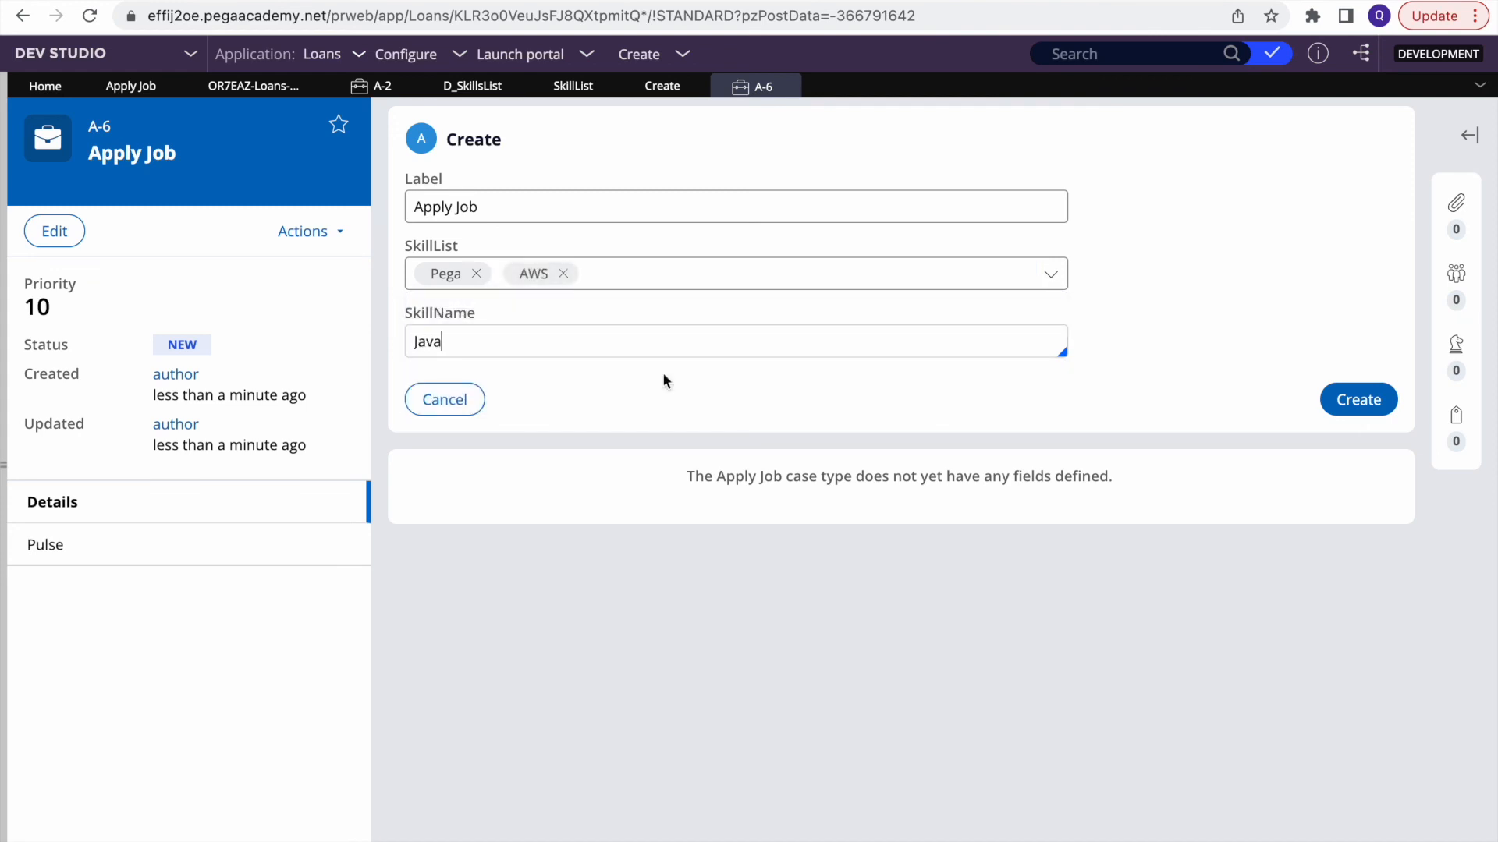
pyautogui.click(1340, 385)
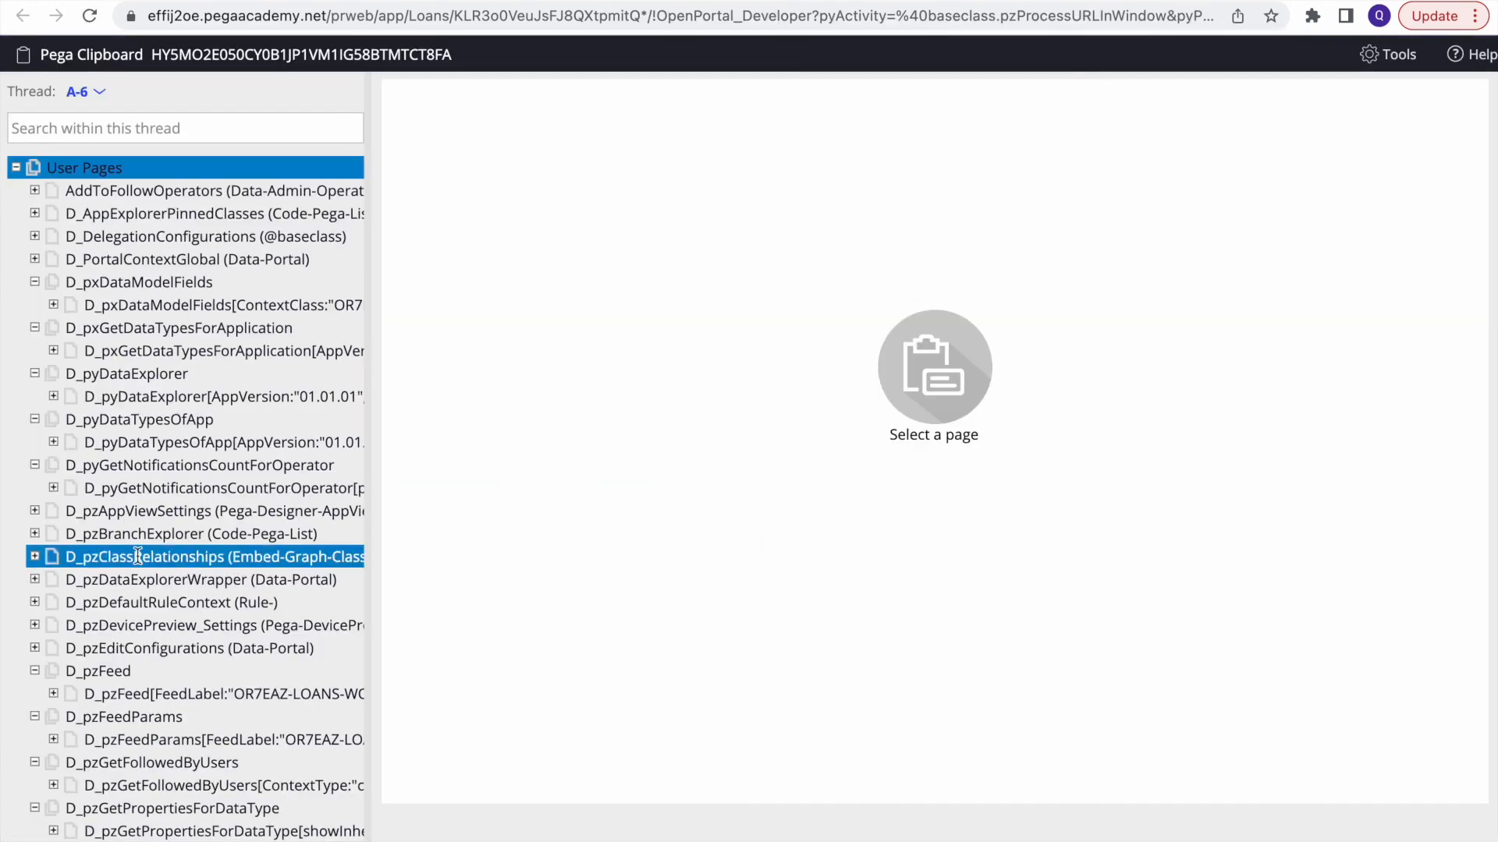
# Step: Examine pyWorkPage in the Clipboard's A-6 thread and search its properties for "skillname"
pyautogui.scroll(-10, 117, 591)
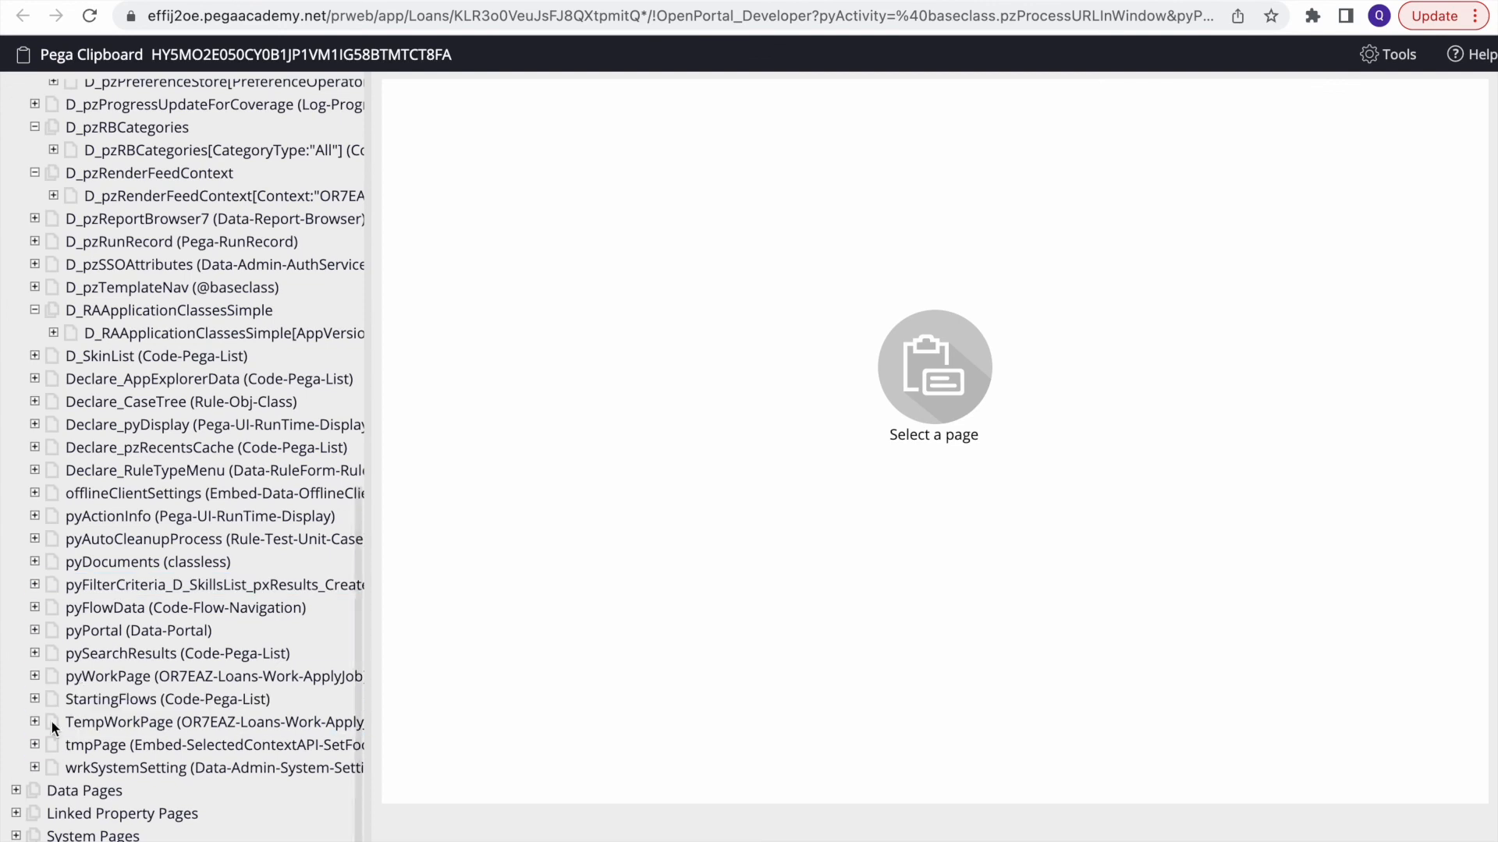
pyautogui.click(35, 677)
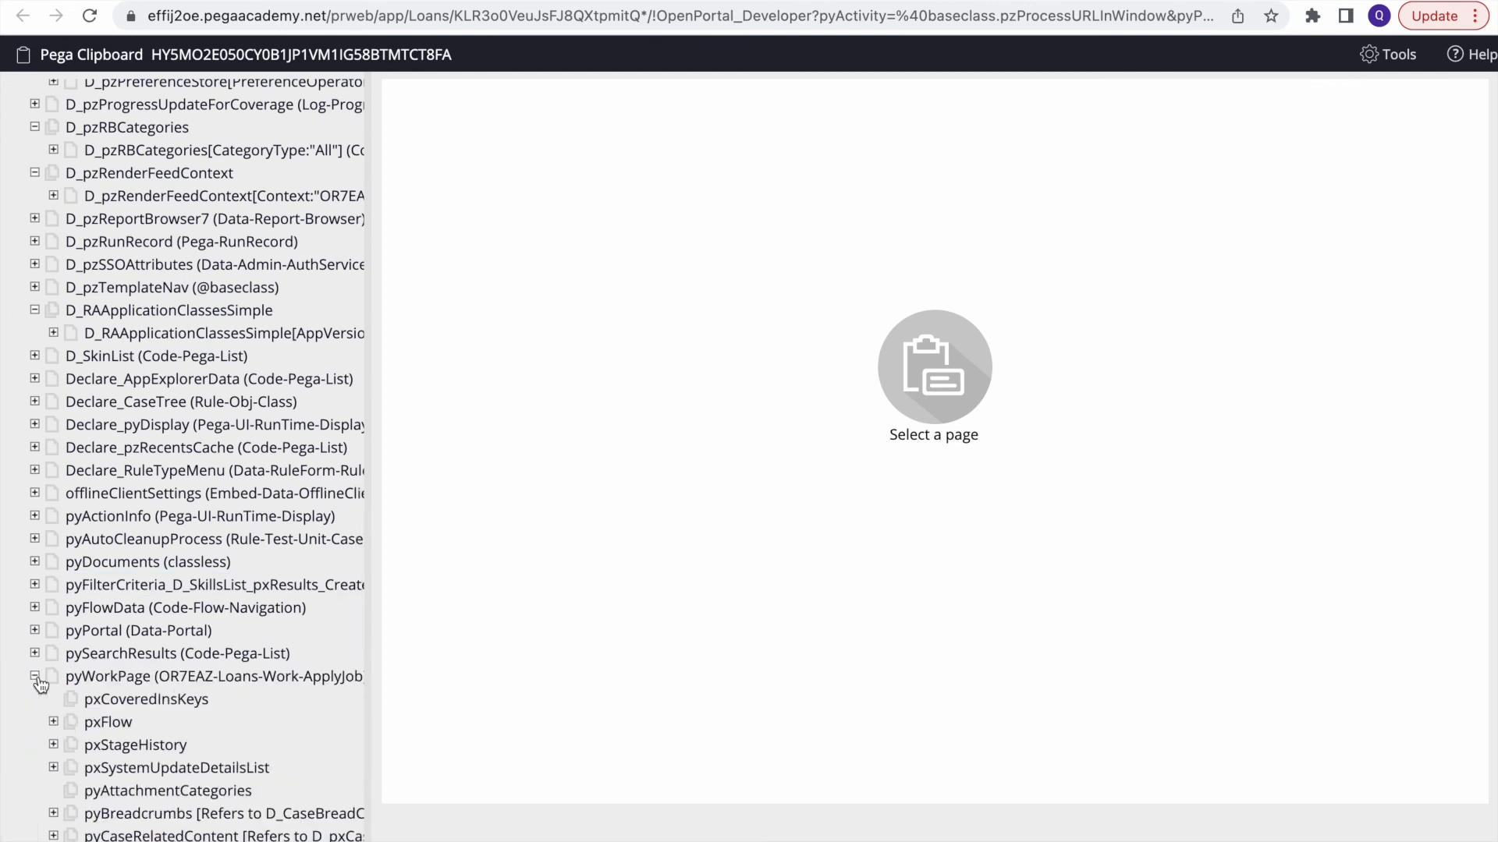
pyautogui.click(159, 677)
pyautogui.press('super+f')
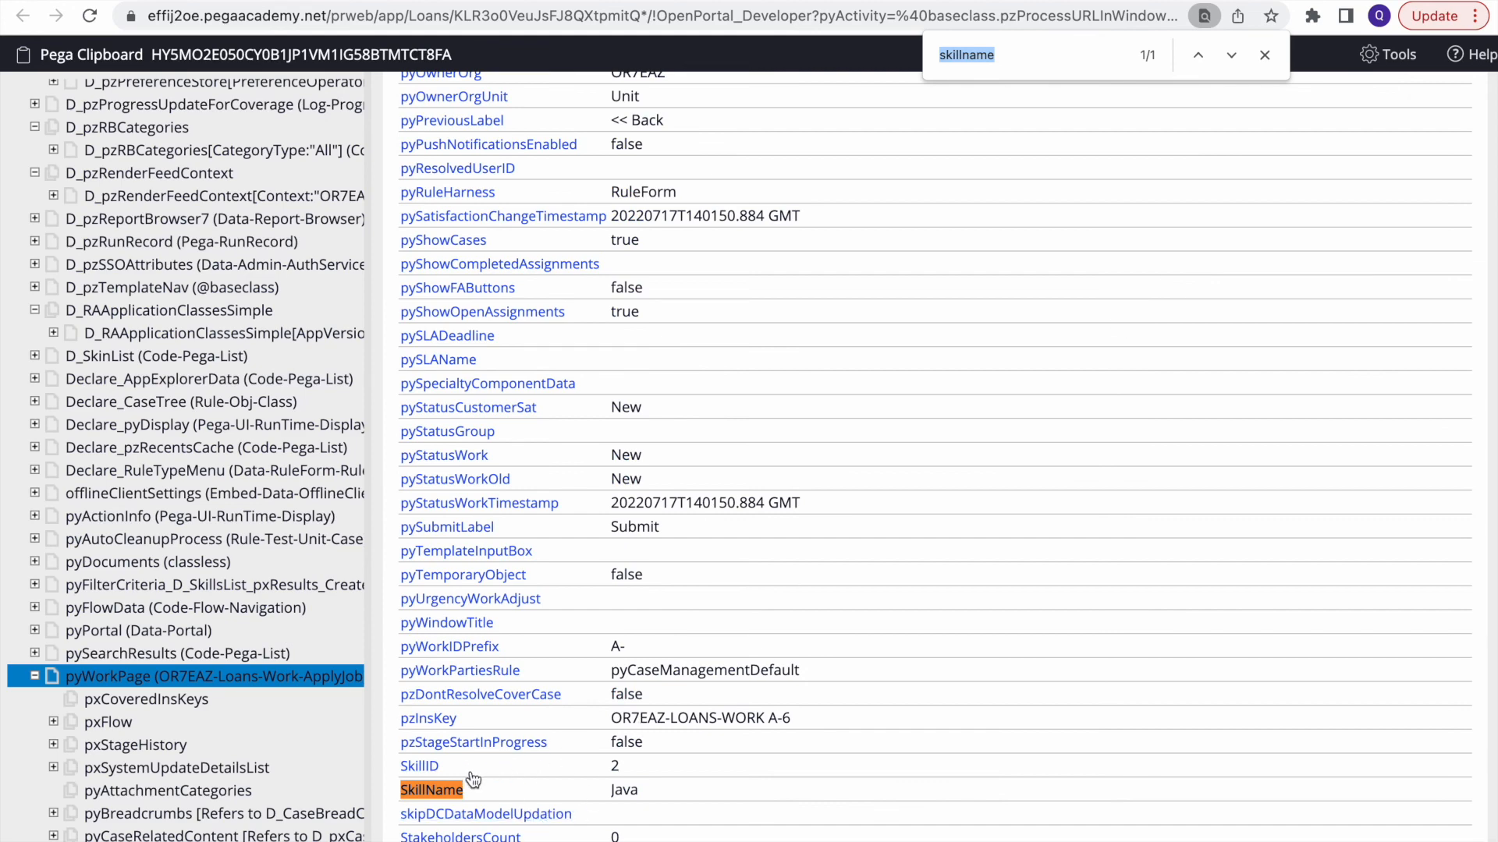
# Step: Expand SkillList under pyWorkPage and inspect the properties of both of its entries
pyautogui.scroll(-3, 195, 768)
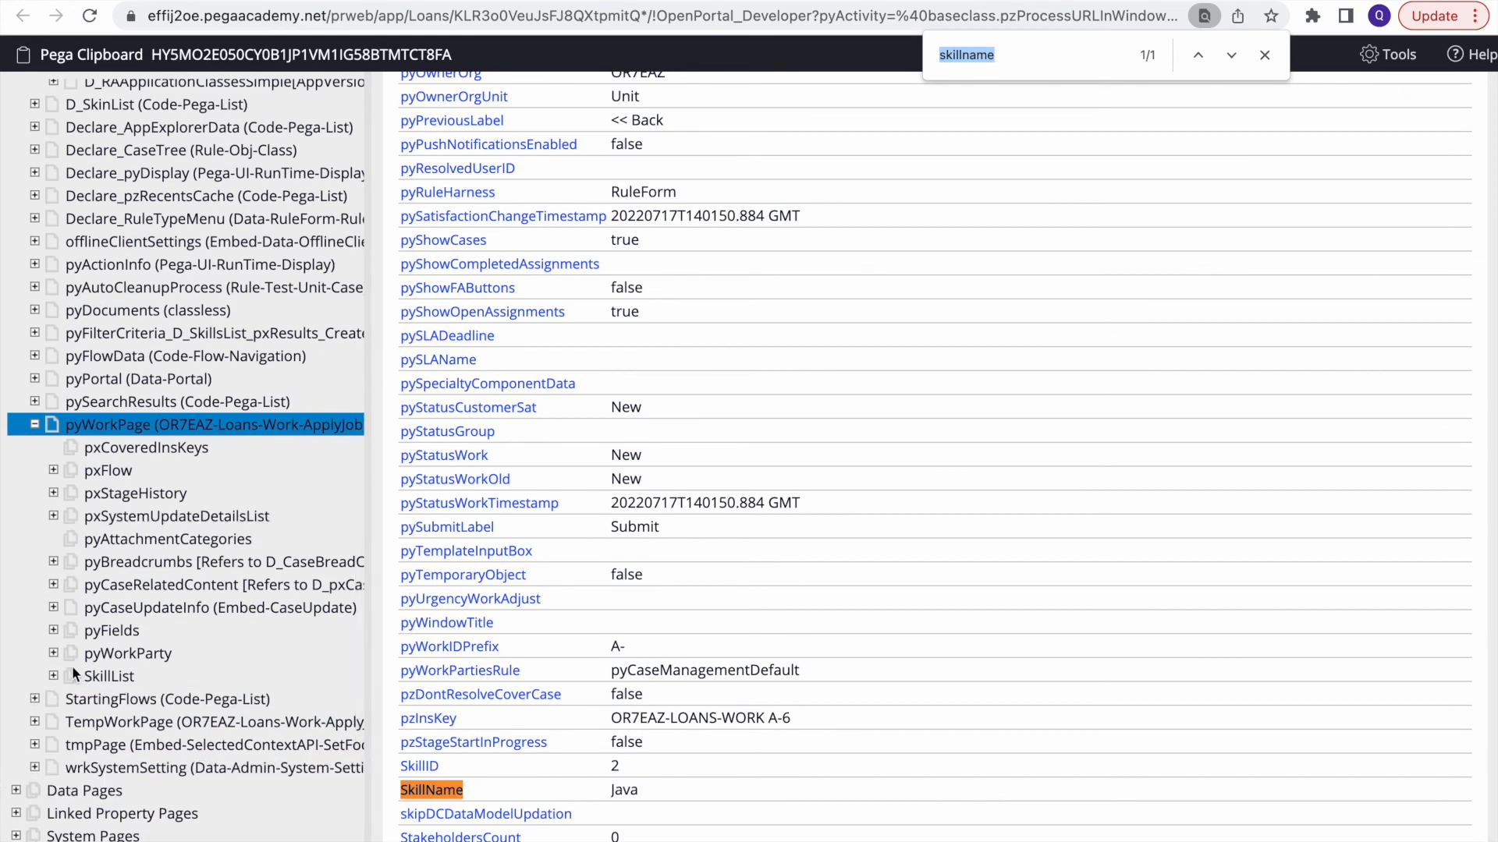
pyautogui.click(53, 675)
pyautogui.click(121, 698)
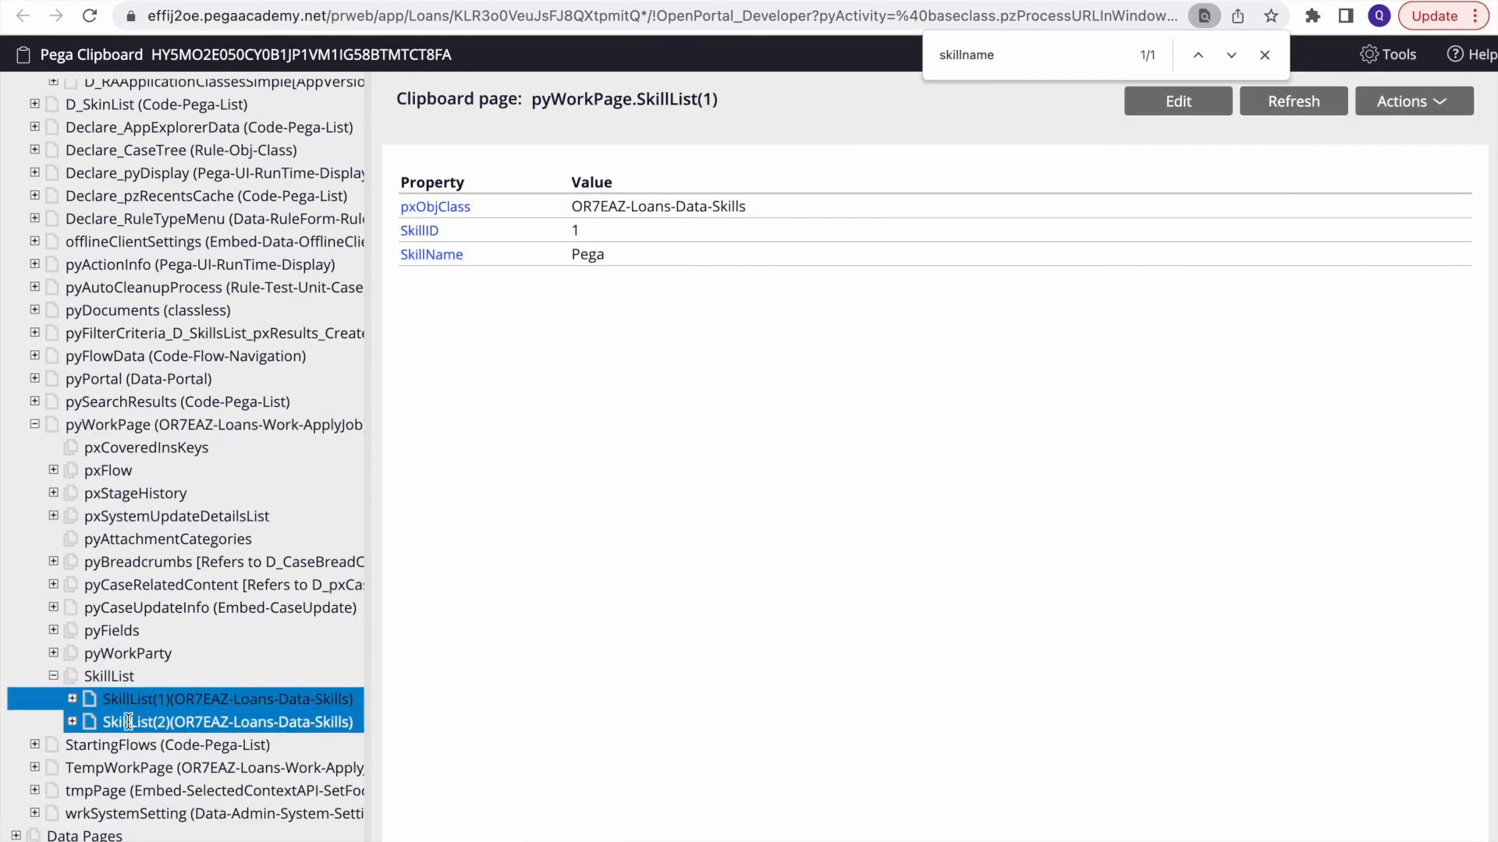
pyautogui.click(126, 723)
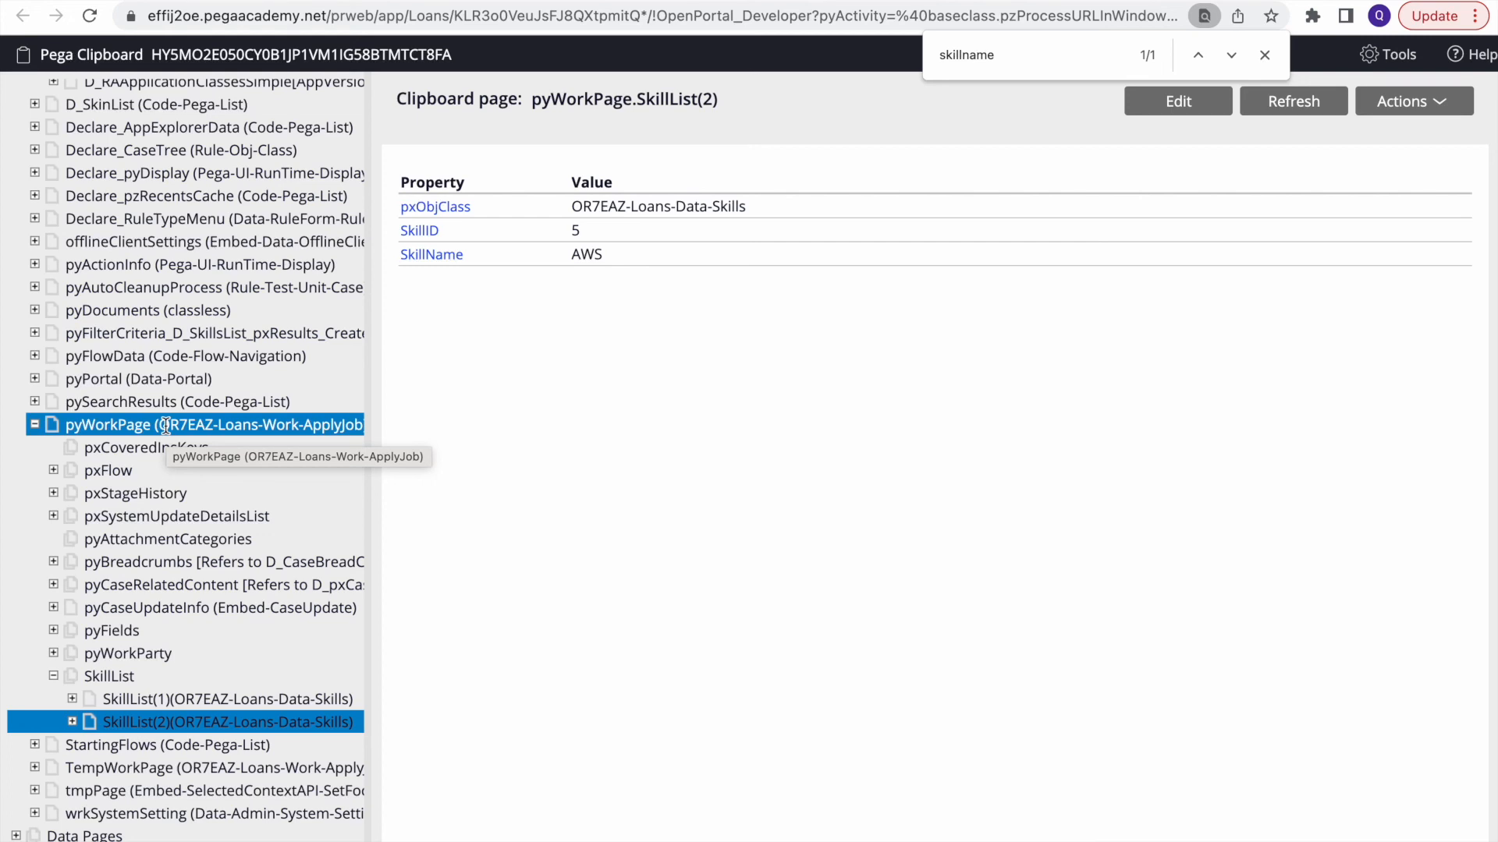
pyautogui.click(132, 699)
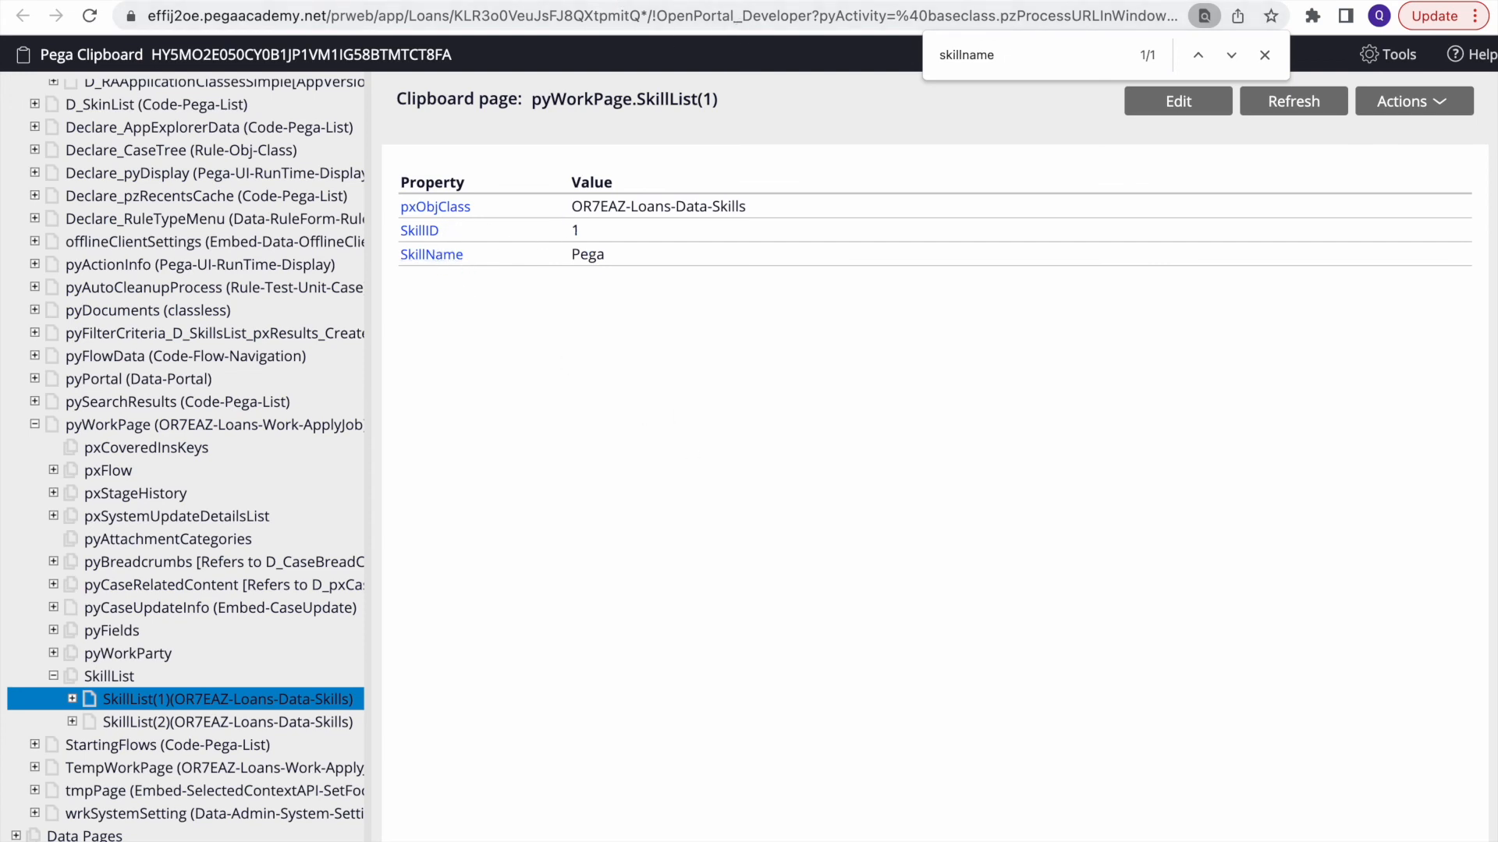
# Step: Switch back to Dev Studio and close the A-6 case to return to the Create section
pyautogui.click(600, 1)
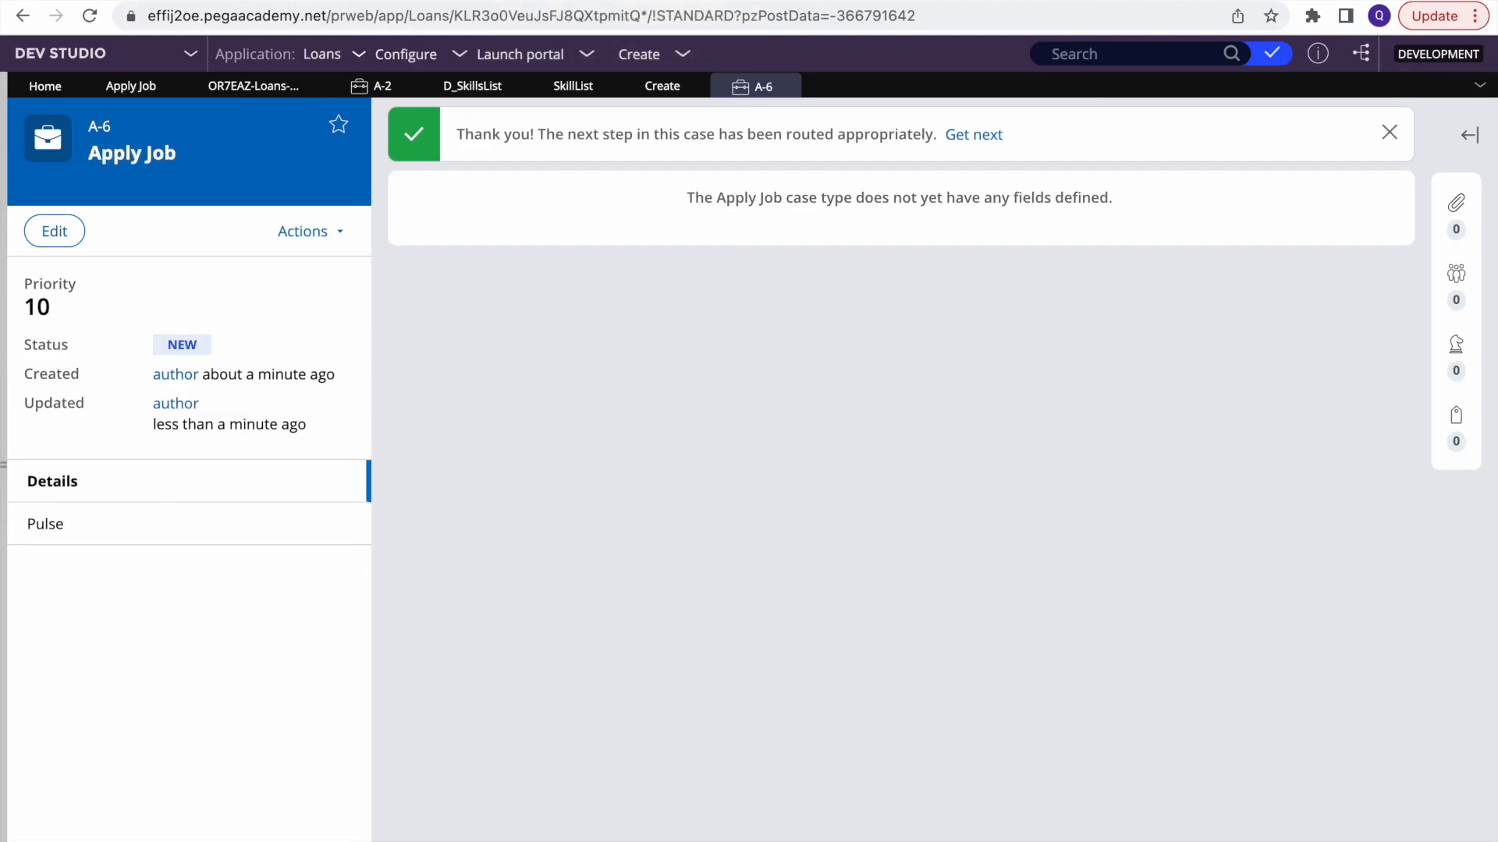
pyautogui.click(789, 88)
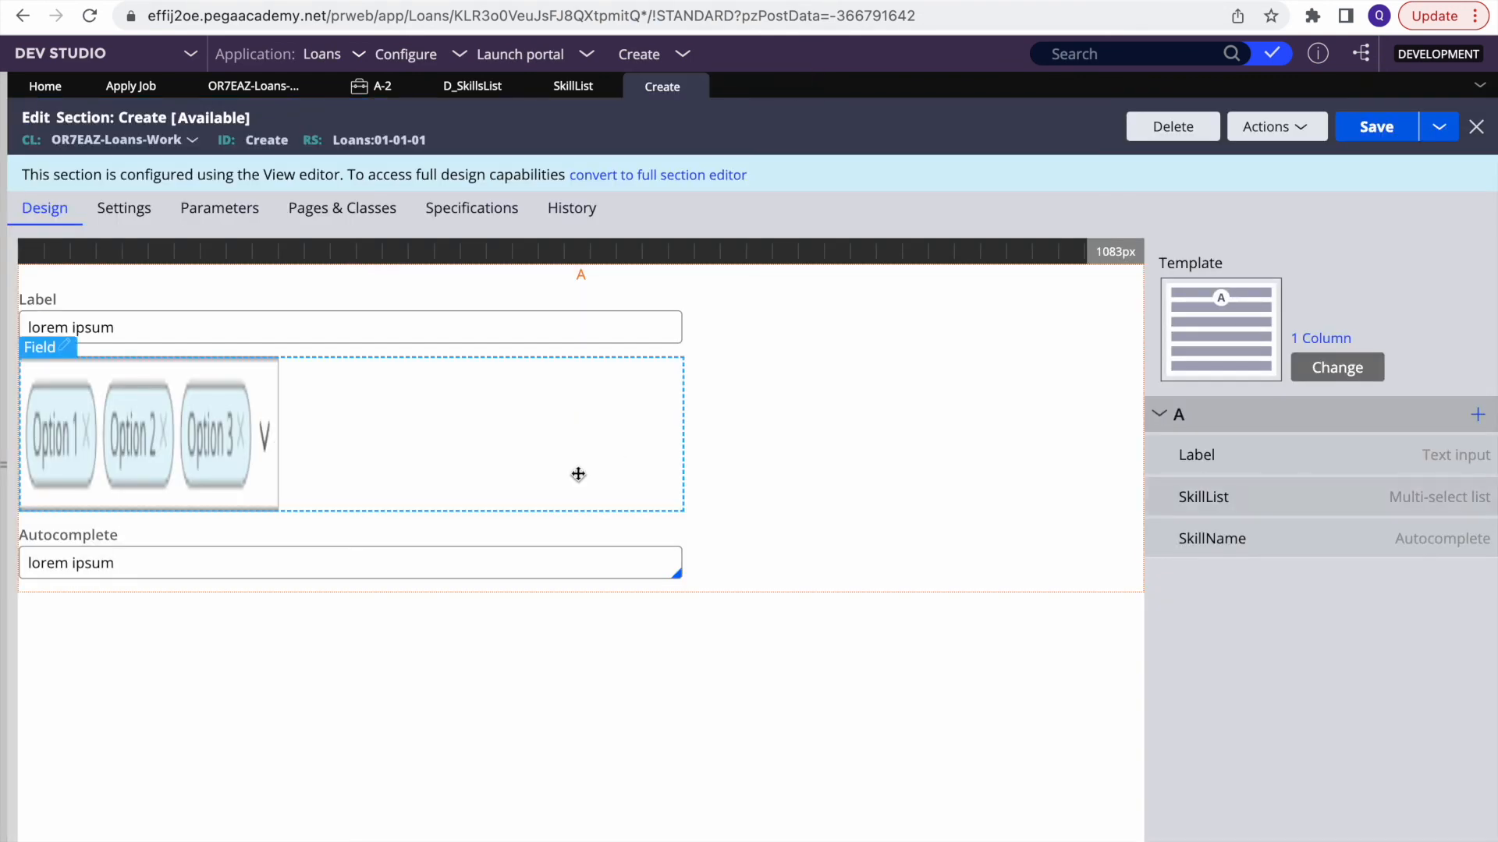